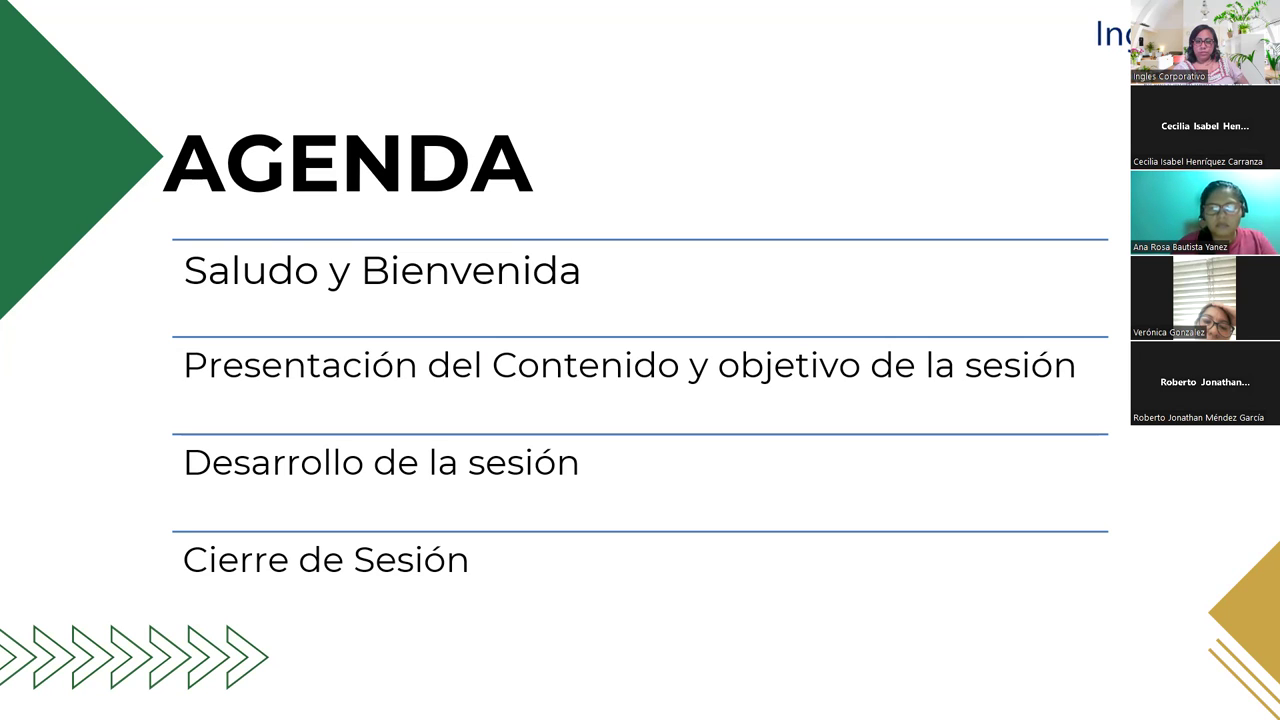
Advance the slideshow from the pivot chart contents slide through the creation steps to the next slide
{"action": "key", "text": "Right"}
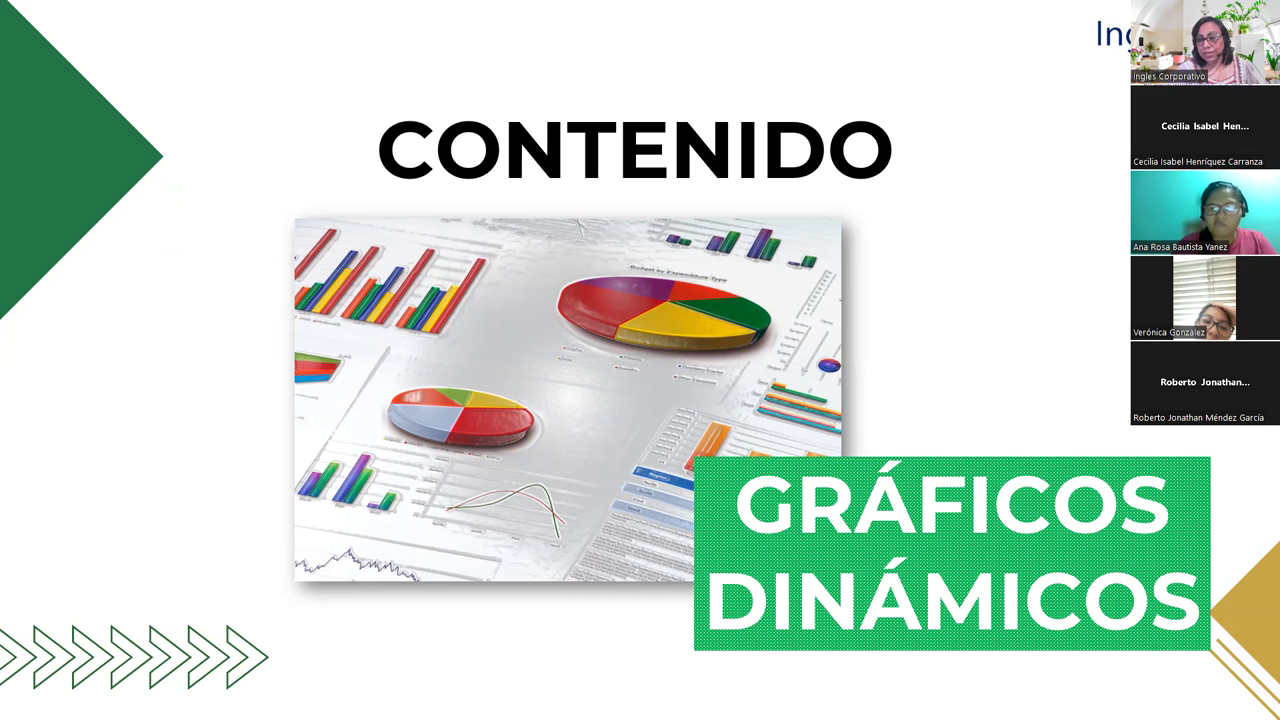
{"action": "key", "text": "Right"}
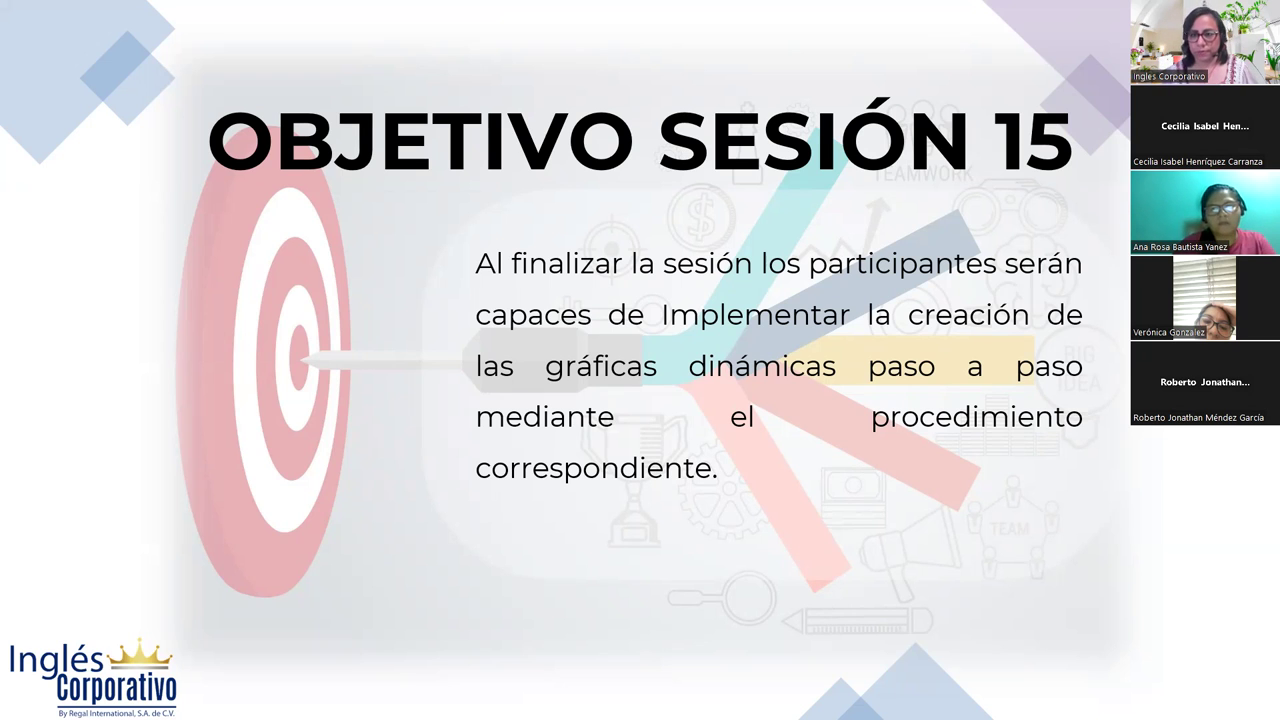
{"action": "key", "text": "Right"}
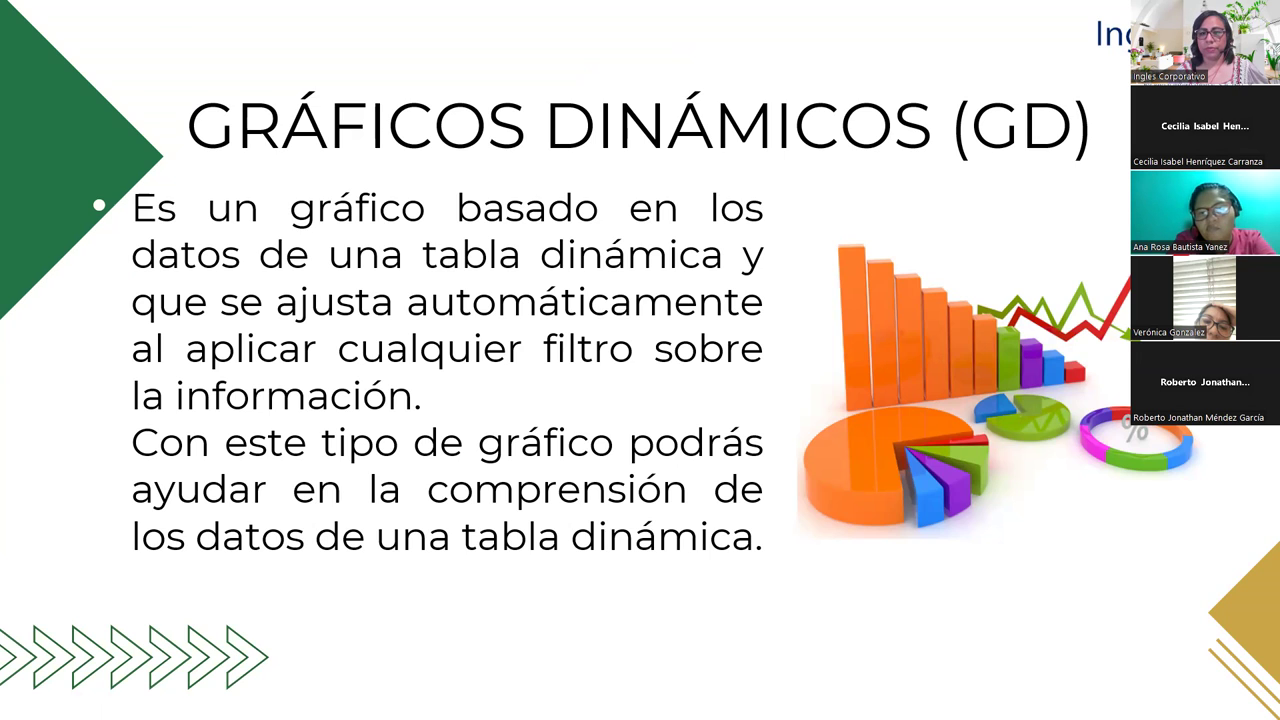
{"action": "key", "text": "Right"}
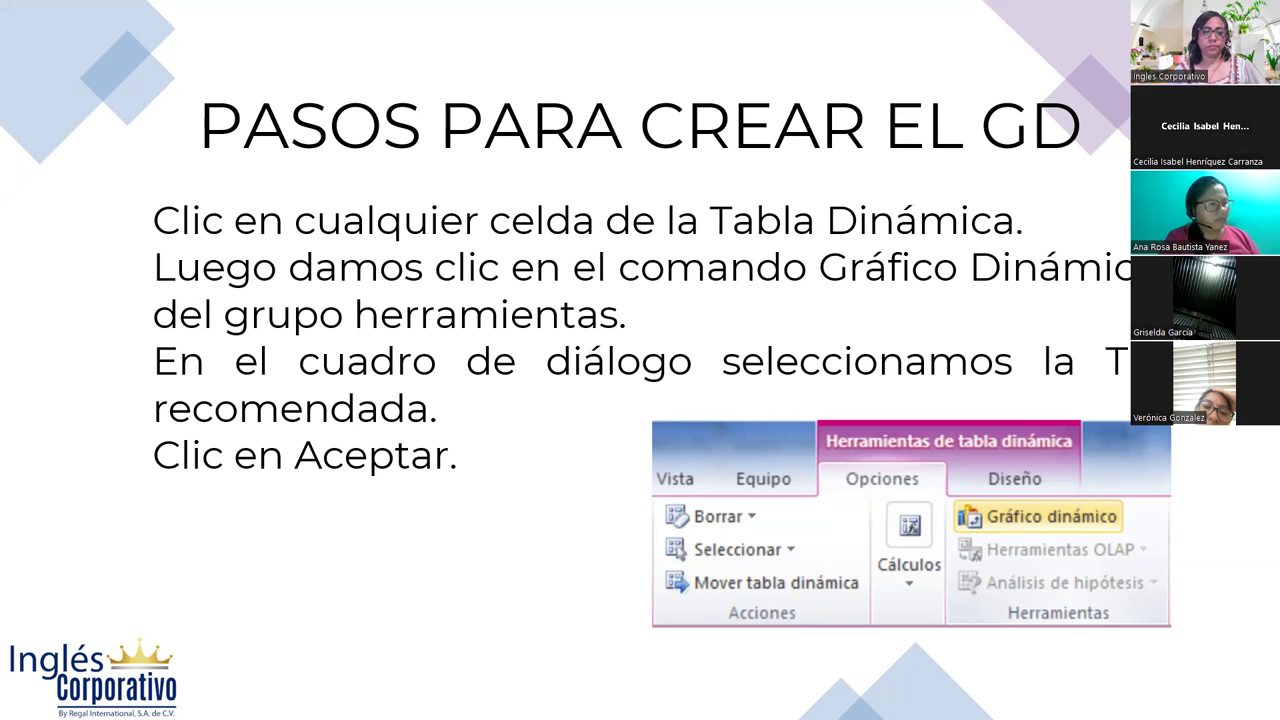
{"action": "key", "text": "Right"}
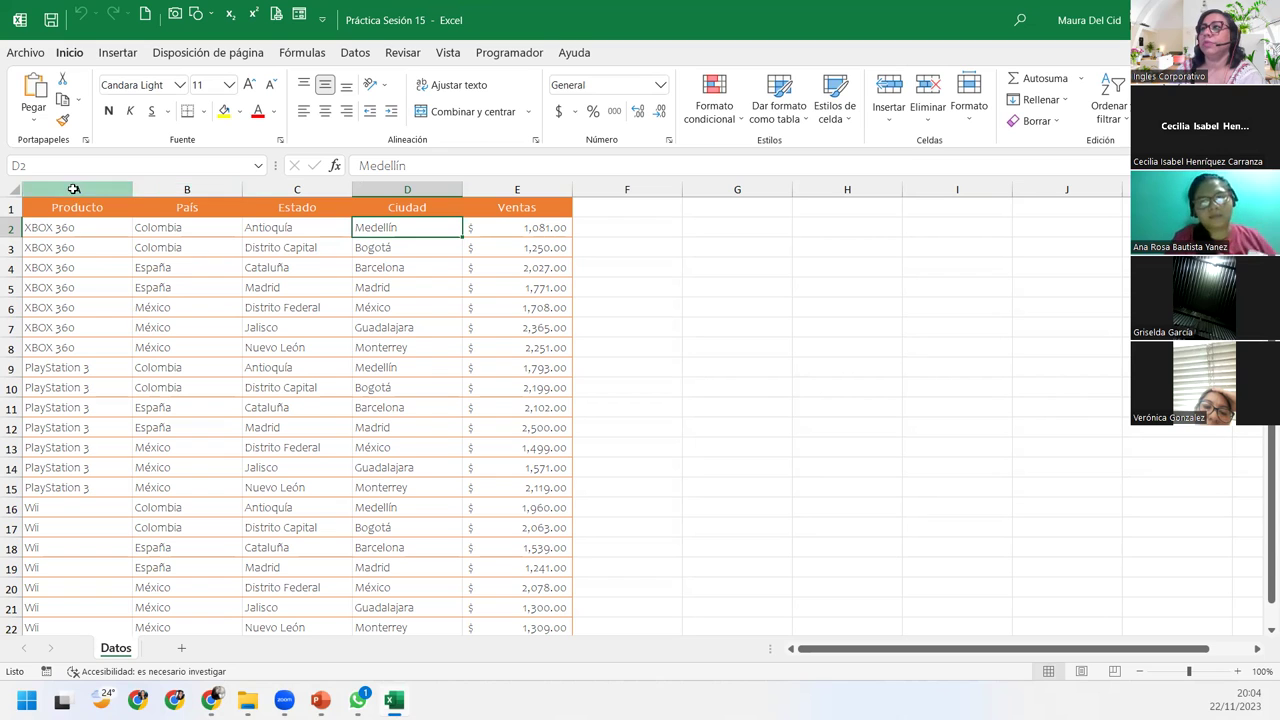
{"action": "left_click", "coordinate": [70, 189]}
{"action": "left_click", "coordinate": [187, 189]}
{"action": "left_click", "coordinate": [298, 189]}
{"action": "left_click", "coordinate": [410, 189]}
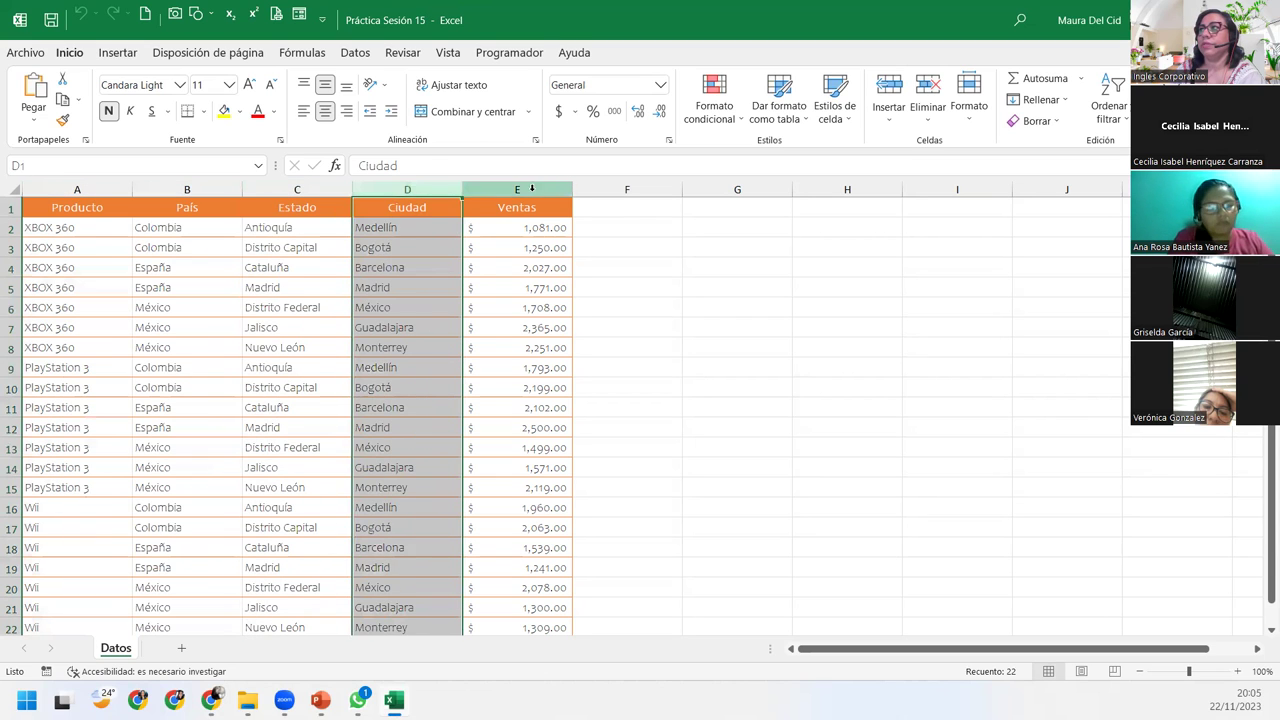
{"action": "left_click", "coordinate": [540, 189]}
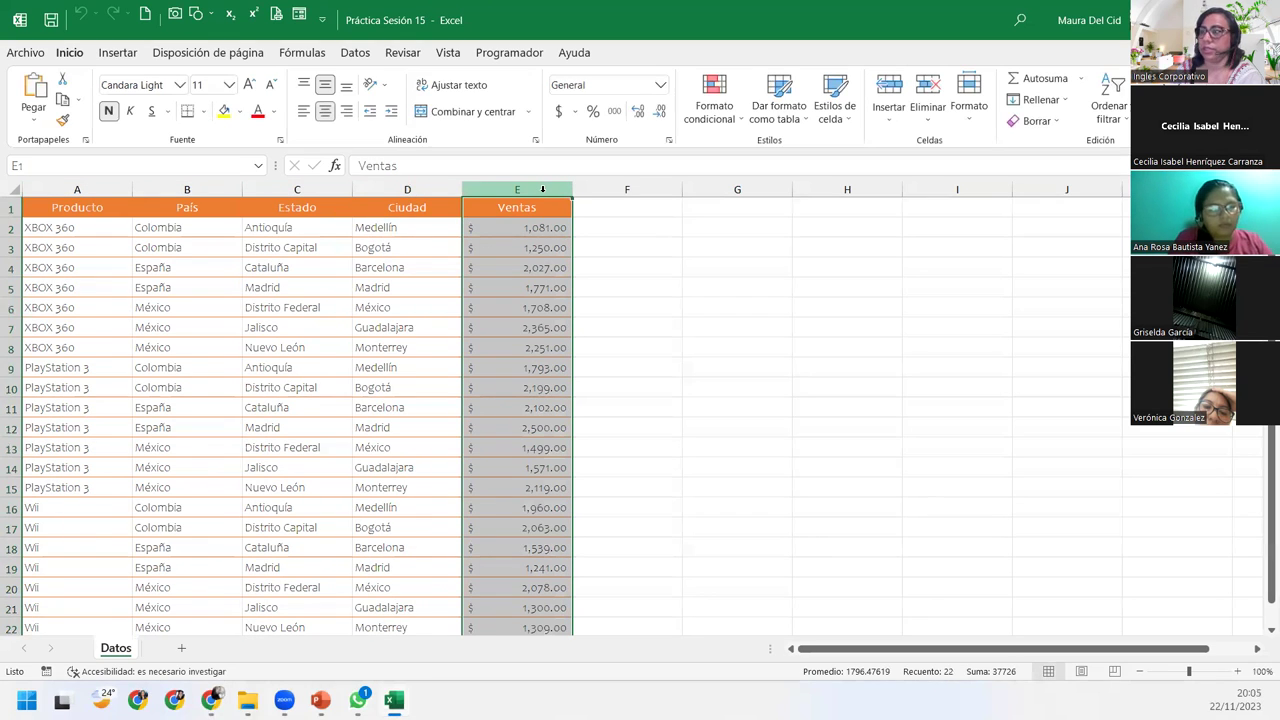
{"action": "left_click", "coordinate": [52, 310]}
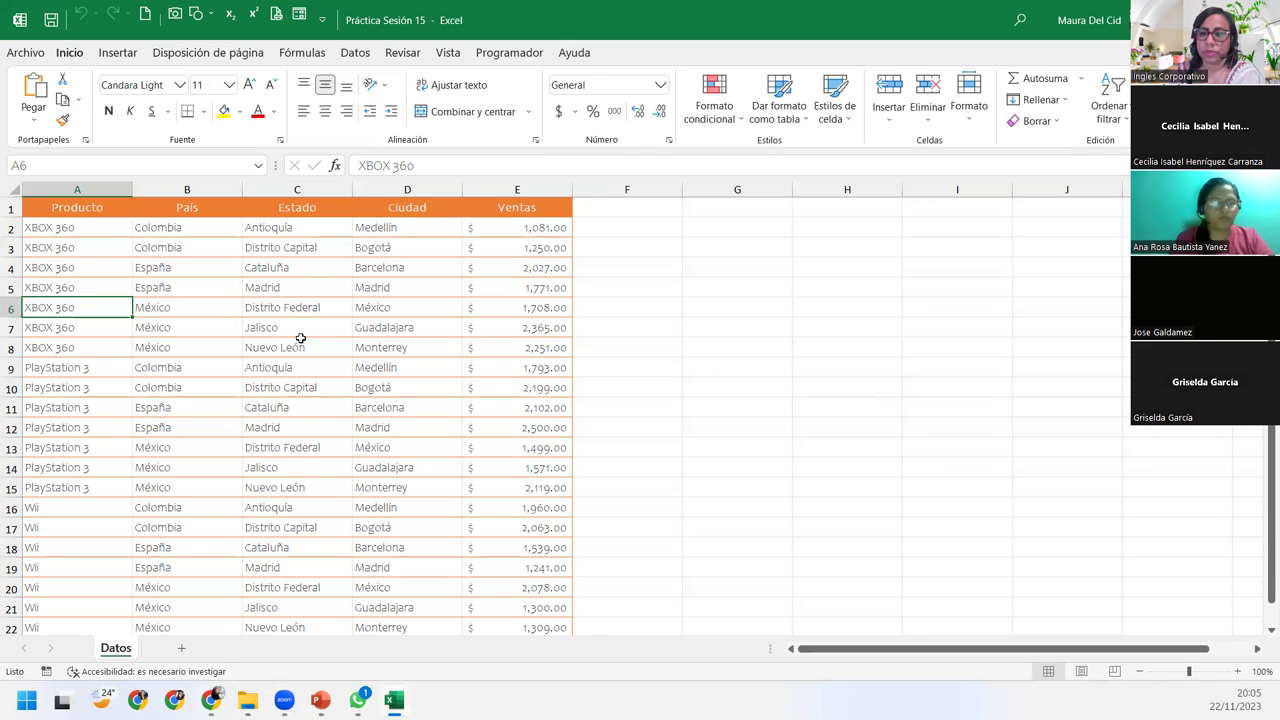
{"action": "left_click", "coordinate": [283, 248]}
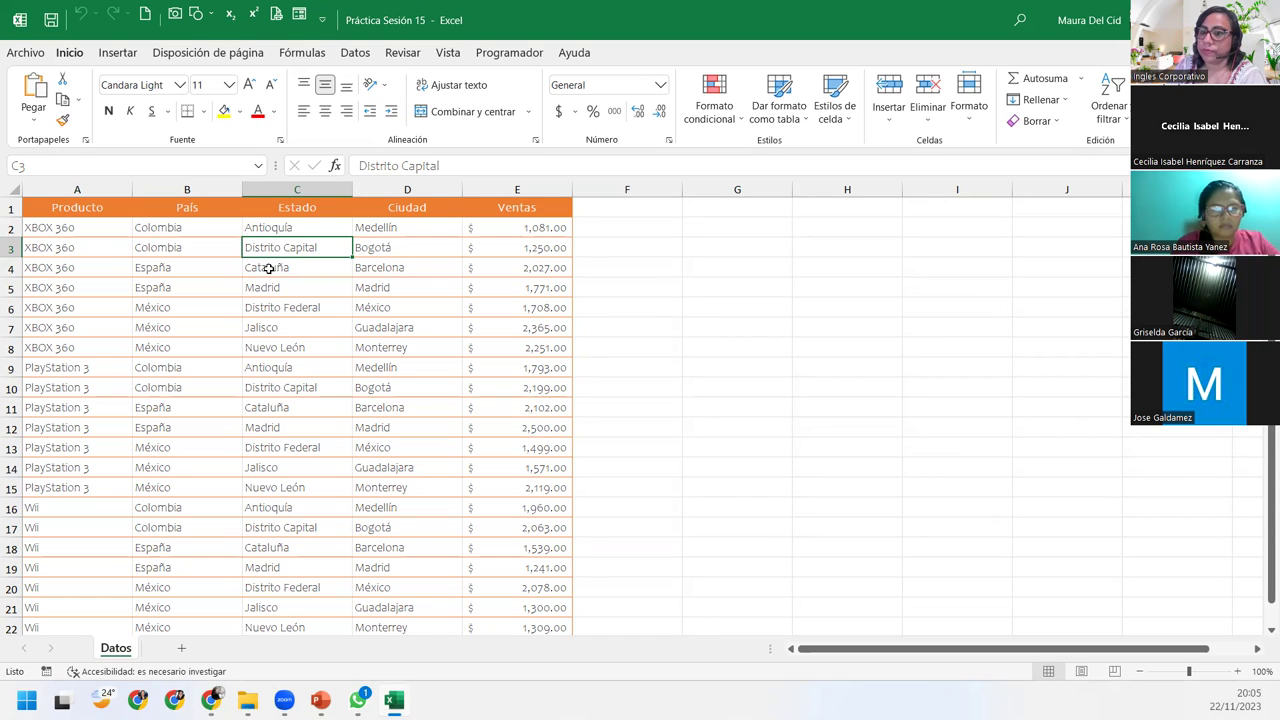
{"action": "left_click", "coordinate": [108, 208]}
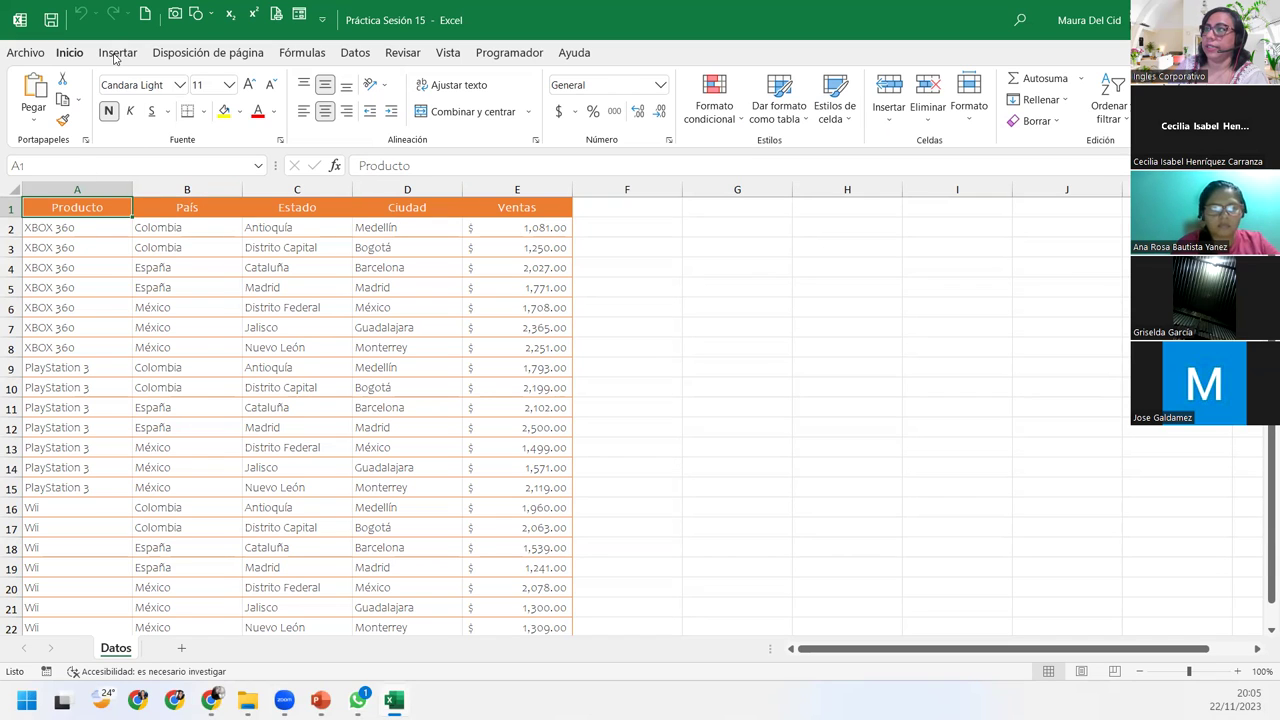
Insert a pivot table on a new sheet with Ciudad in Filas and Ventas summed in Valores
{"action": "left_click", "coordinate": [115, 55]}
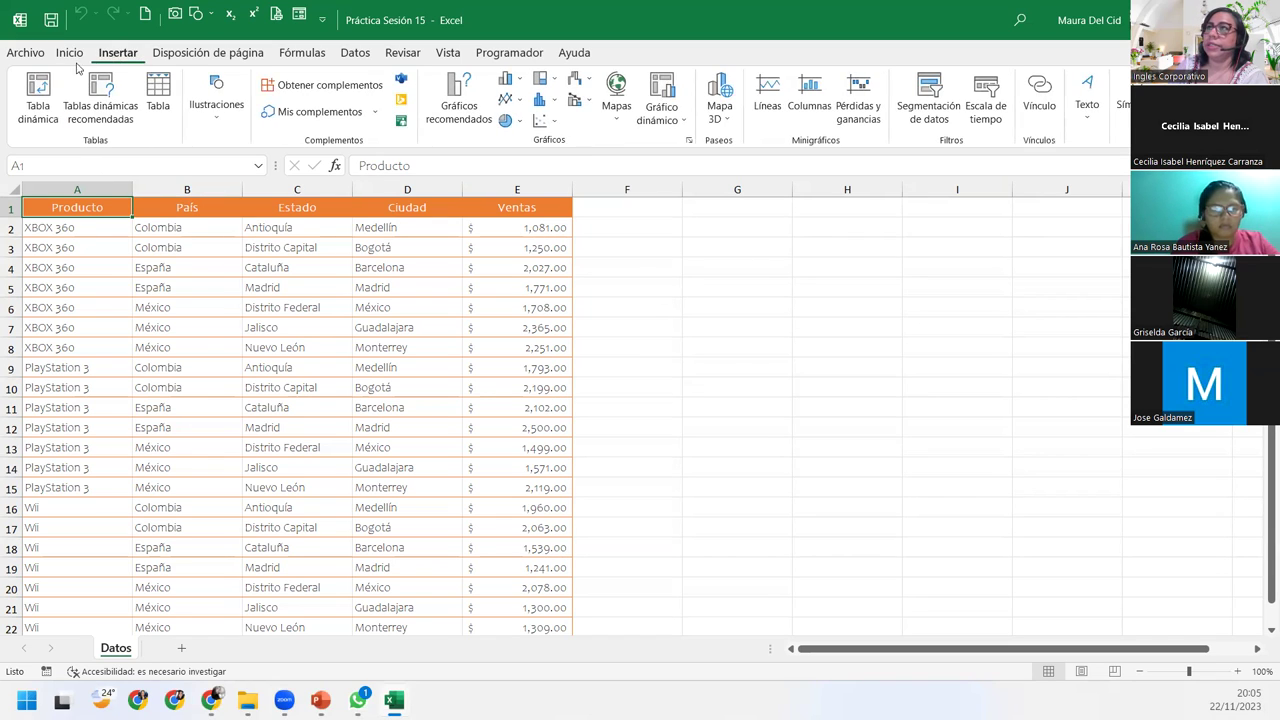
{"action": "left_click", "coordinate": [40, 90]}
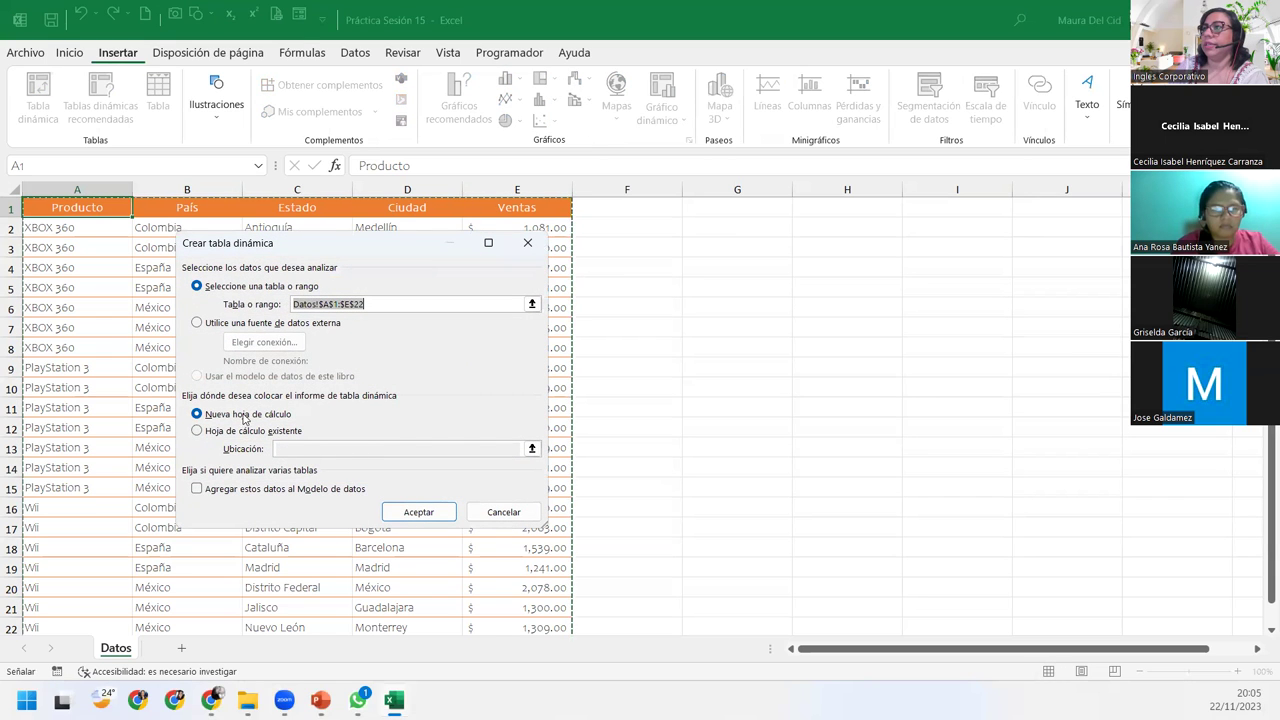
{"action": "left_click", "coordinate": [424, 511]}
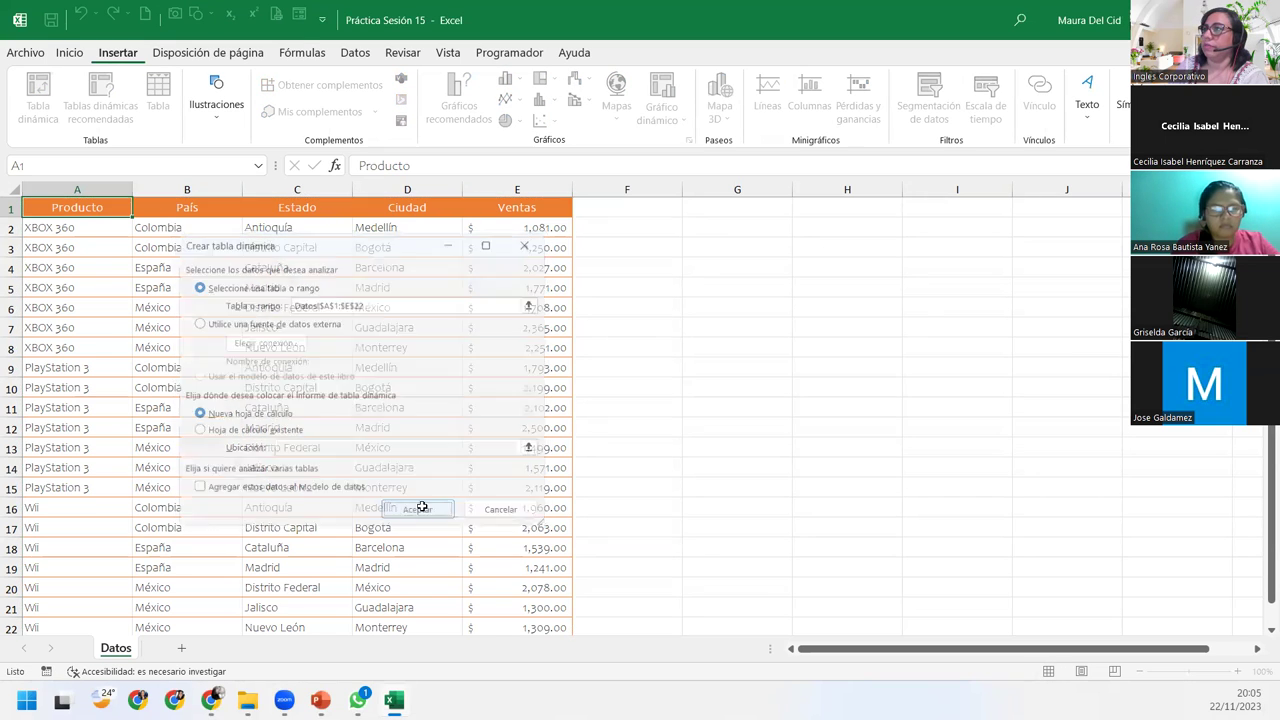
{"action": "left_click_drag", "start_coordinate": [1043, 337], "coordinate": [1058, 582]}
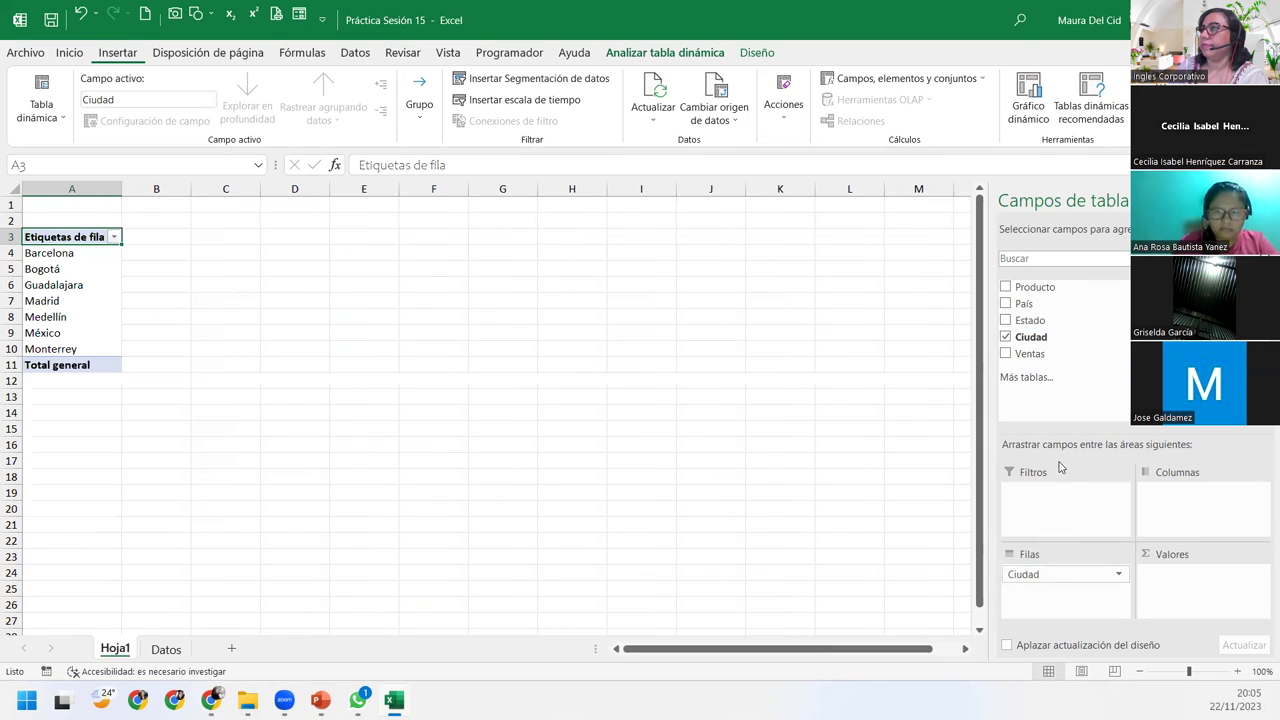
{"action": "mouse_move", "coordinate": [1040, 354]}
{"action": "left_mouse_down"}
{"action": "mouse_move", "coordinate": [1108, 430]}
{"action": "mouse_move", "coordinate": [1188, 584]}
{"action": "left_mouse_up"}
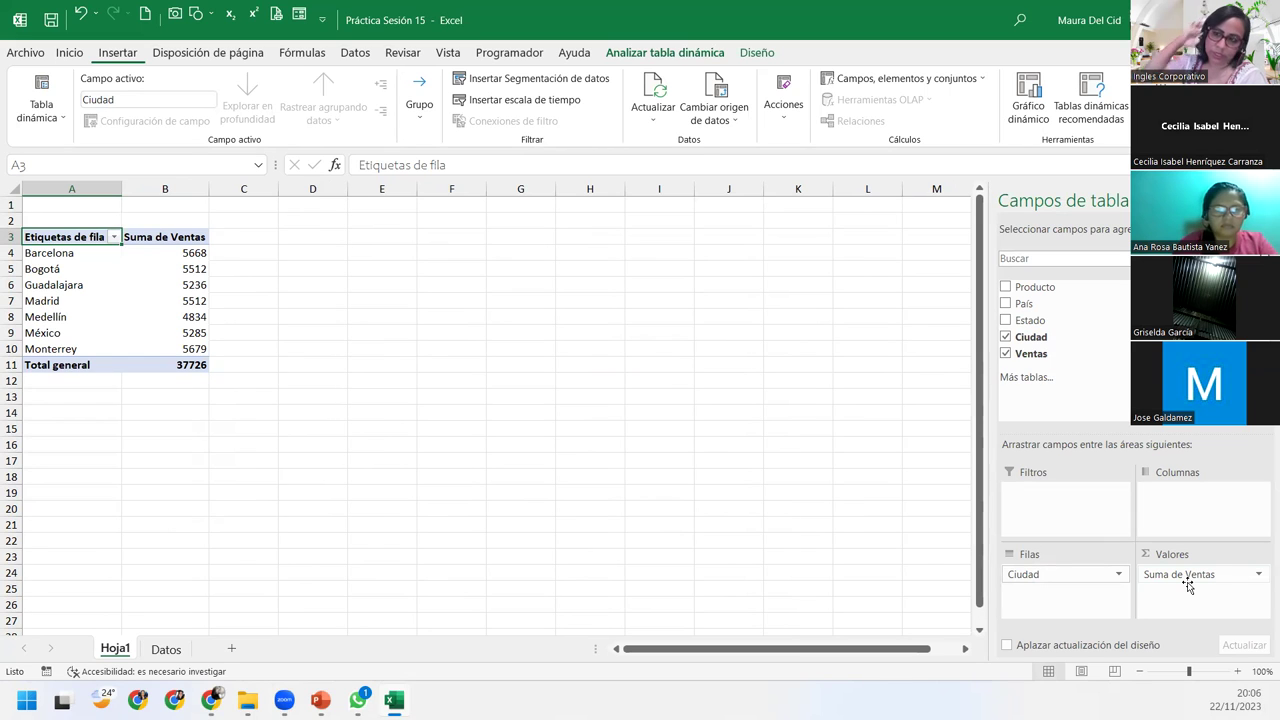
{"action": "left_click", "coordinate": [1250, 576]}
{"action": "left_click", "coordinate": [1180, 555]}
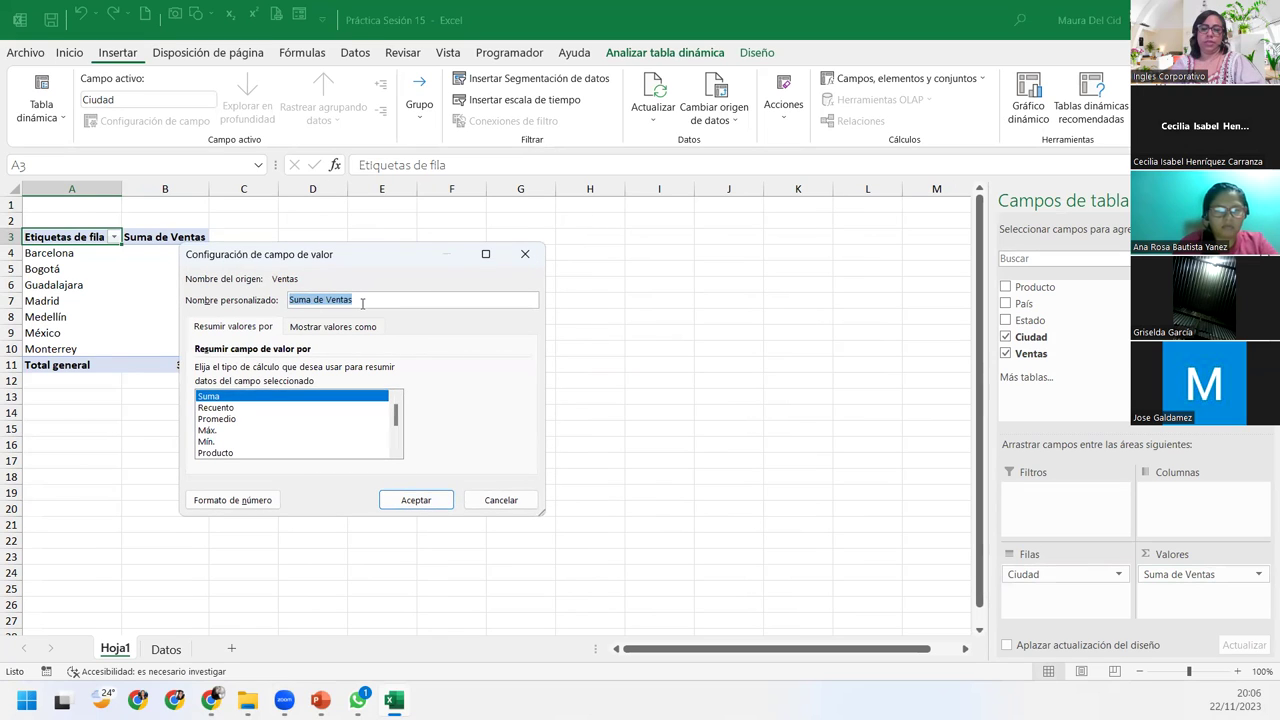
Rename the value field to 'Total de ventas' and format it as Contabilidad with the $ symbol
{"action": "type", "text": "Total de ventas"}
{"action": "left_click", "coordinate": [250, 501]}
{"action": "left_click", "coordinate": [177, 283]}
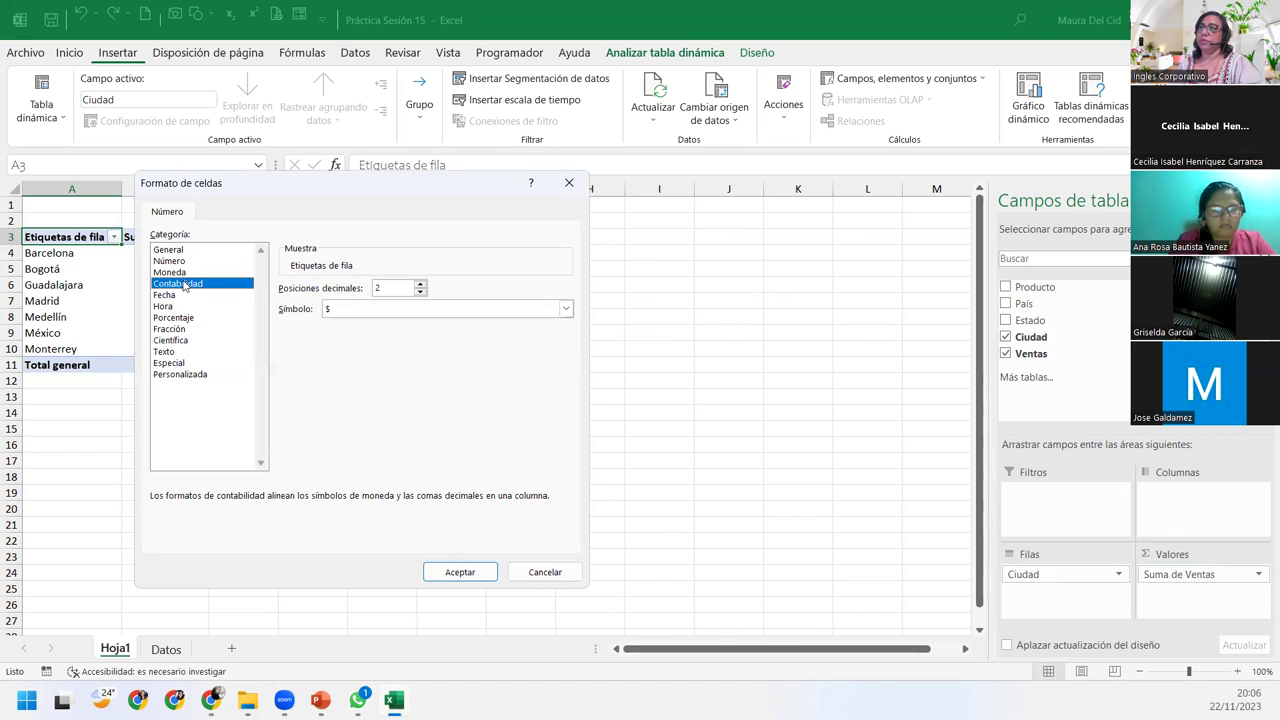
{"action": "left_click", "coordinate": [440, 310]}
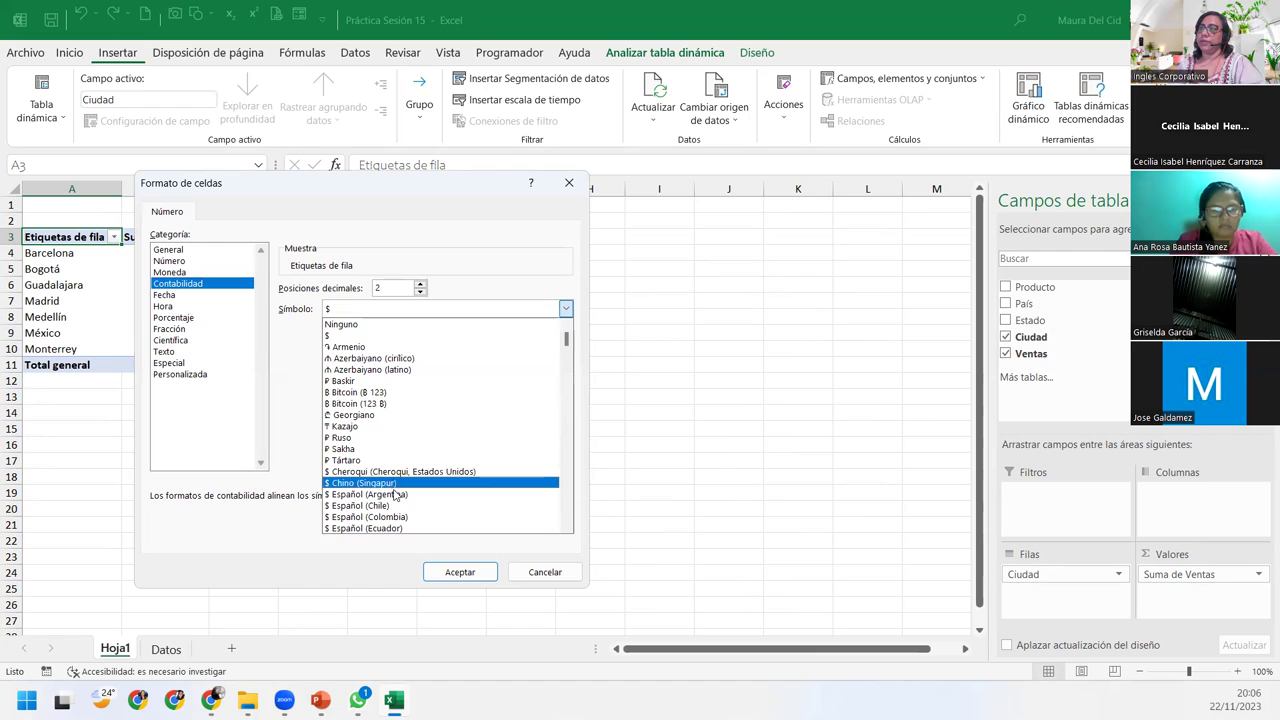
{"action": "scroll", "coordinate": [403, 504], "scroll_direction": "down", "scroll_amount": 1}
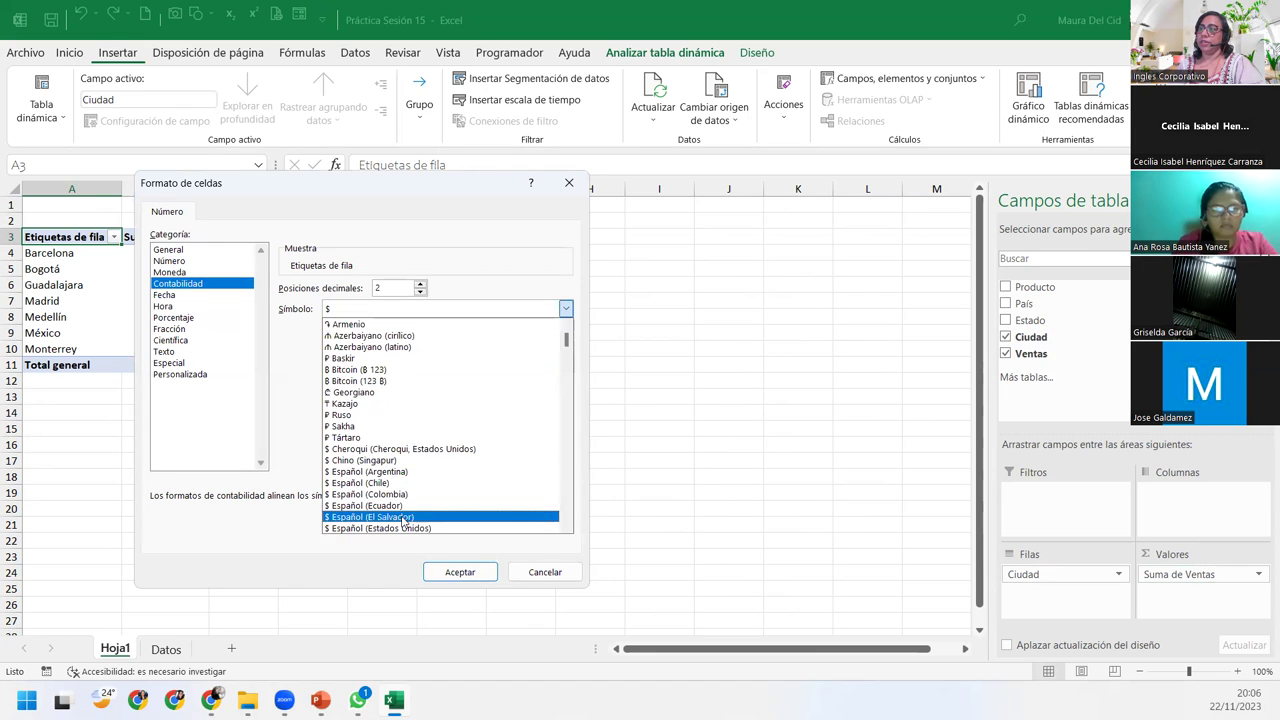
{"action": "left_click", "coordinate": [403, 505]}
{"action": "left_click", "coordinate": [460, 572]}
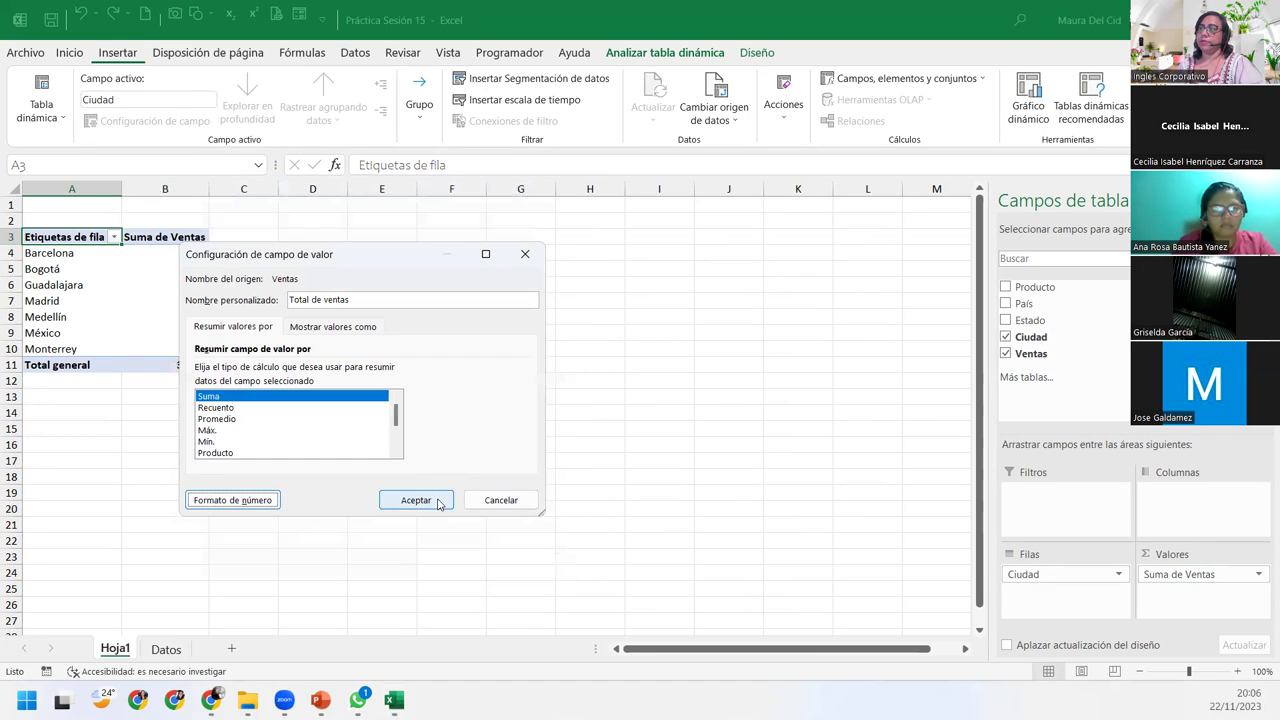
{"action": "left_click", "coordinate": [416, 500]}
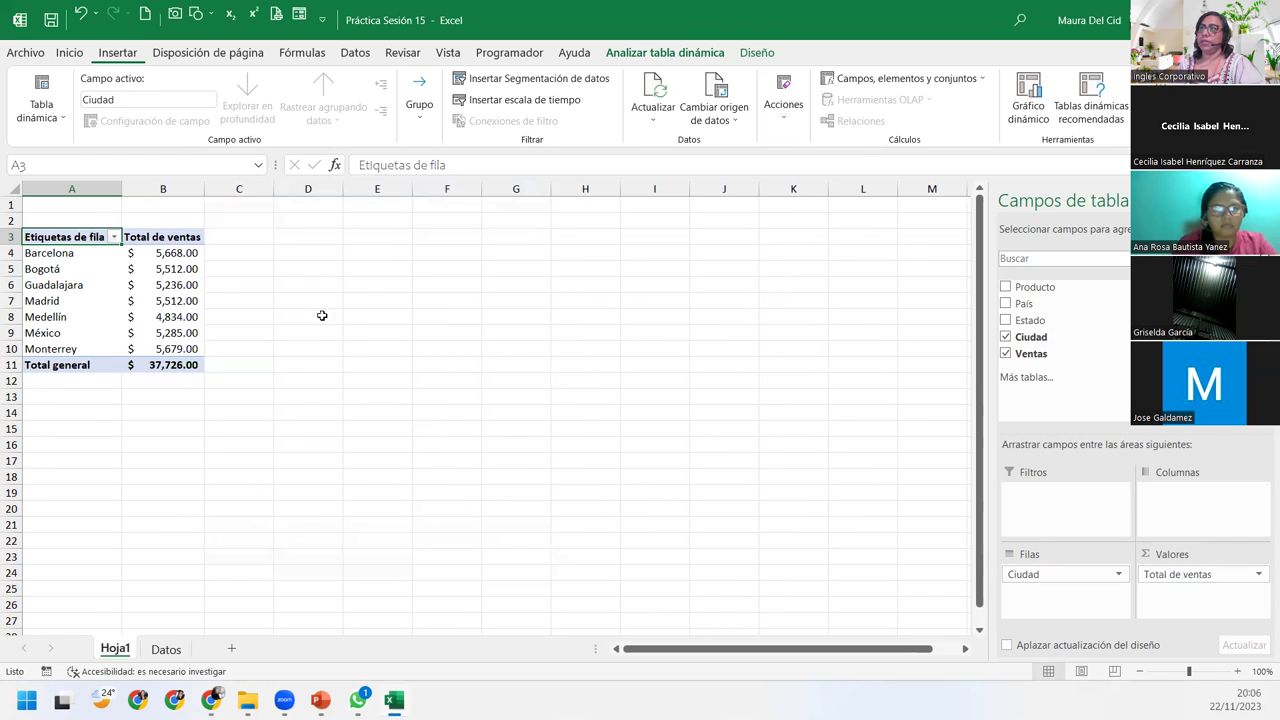
{"action": "left_click", "coordinate": [148, 297]}
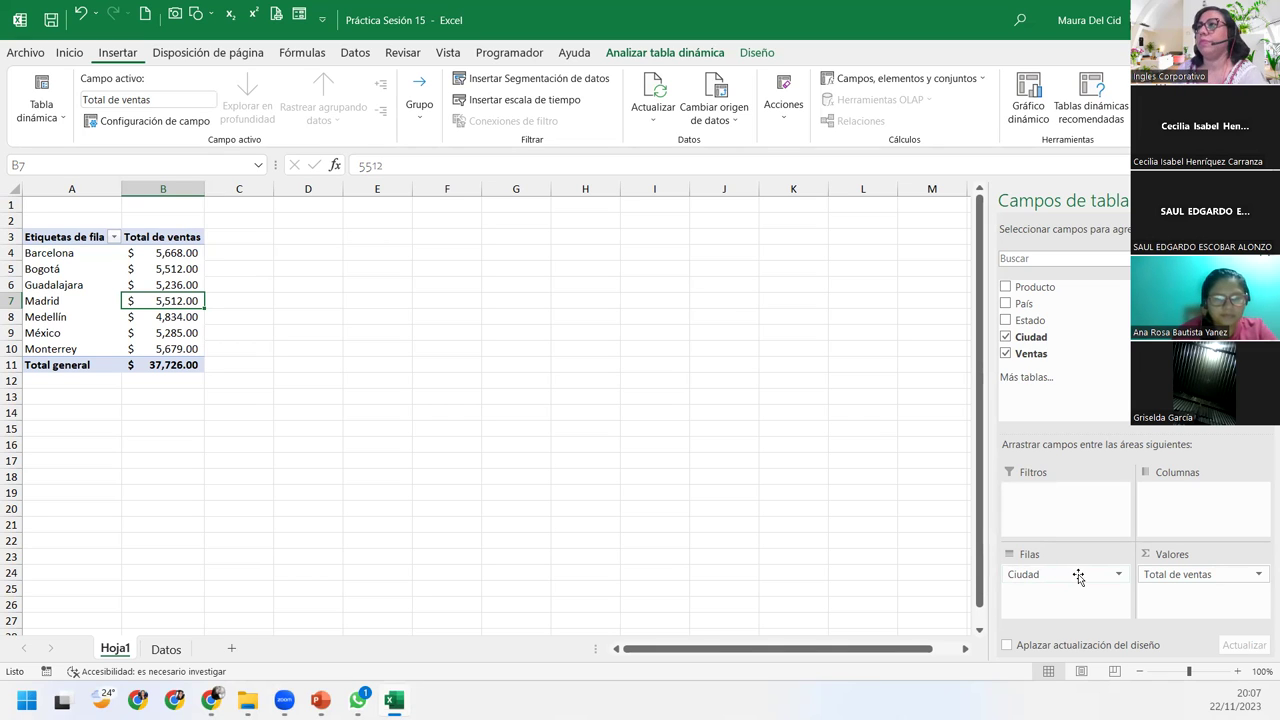
Select a city cell in the pivot and show the Analizar tabla dinámica commands
{"action": "left_click", "coordinate": [55, 284]}
{"action": "left_click", "coordinate": [55, 284]}
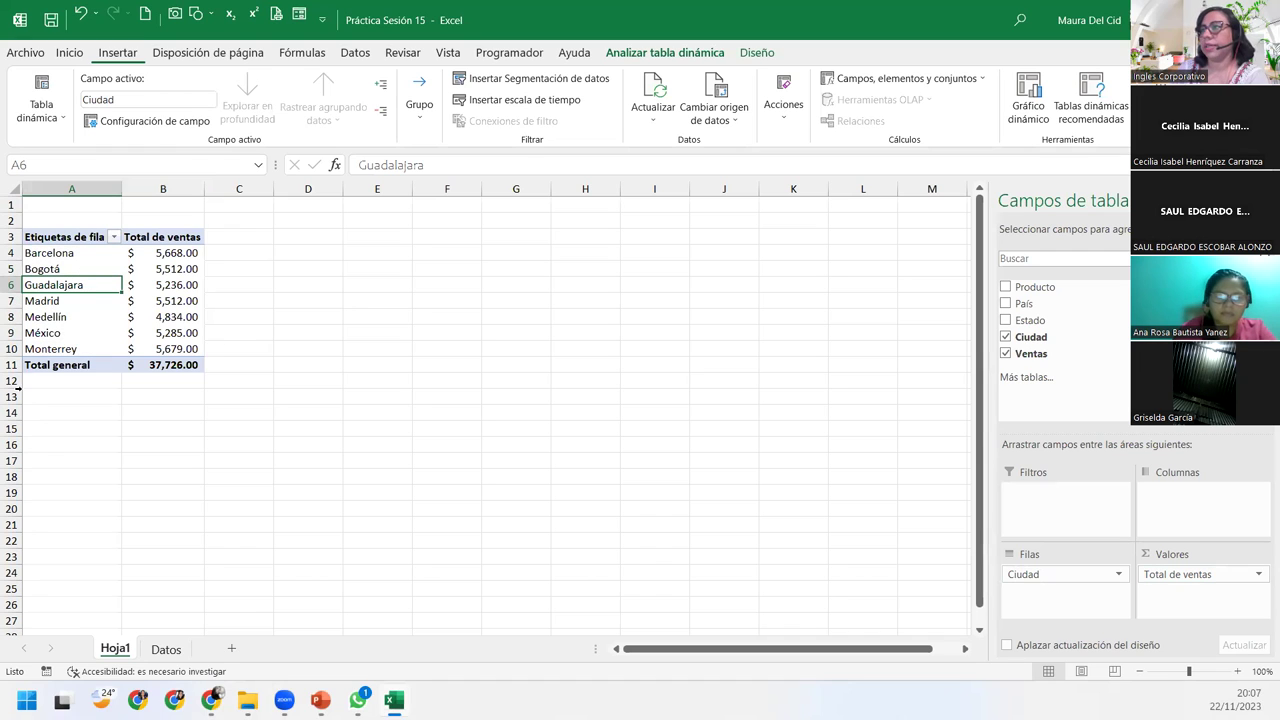
{"action": "left_click", "coordinate": [665, 54]}
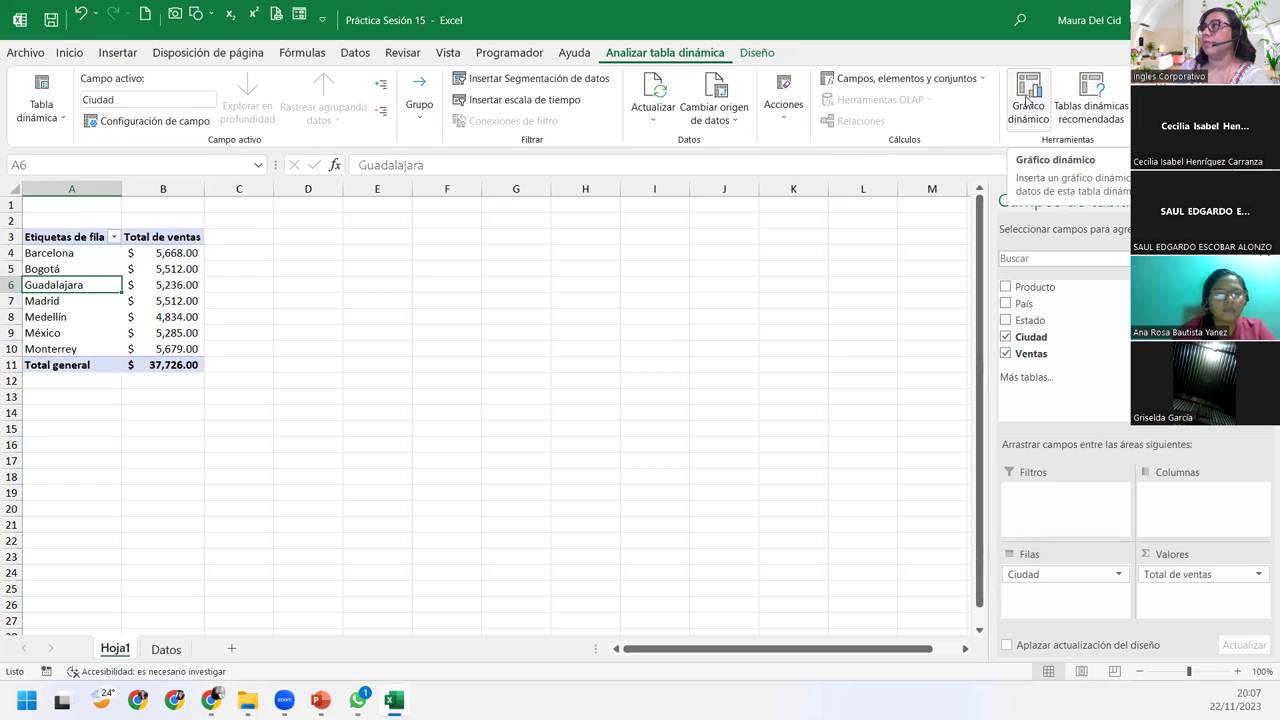
Insert a flat Circular pie pivot chart of Total de ventas by city, after previewing other pie variants
{"action": "left_click", "coordinate": [1027, 97]}
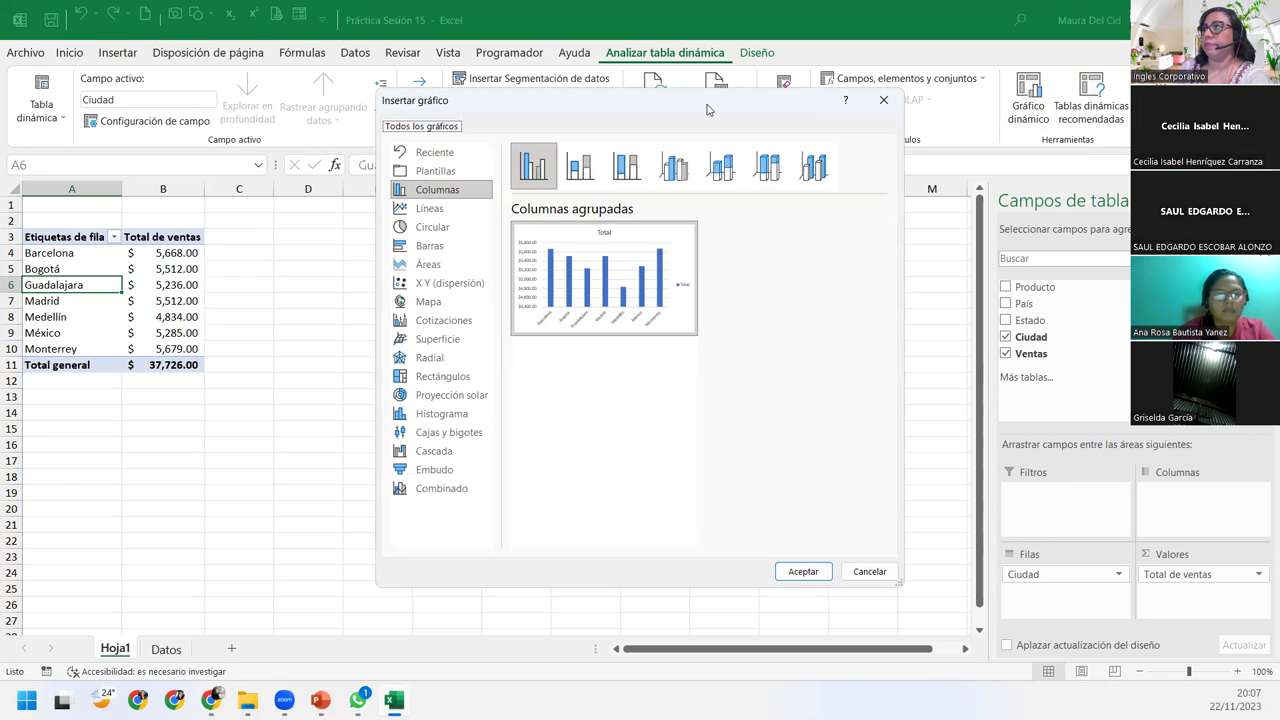
{"action": "left_click_drag", "start_coordinate": [657, 115], "coordinate": [596, 142]}
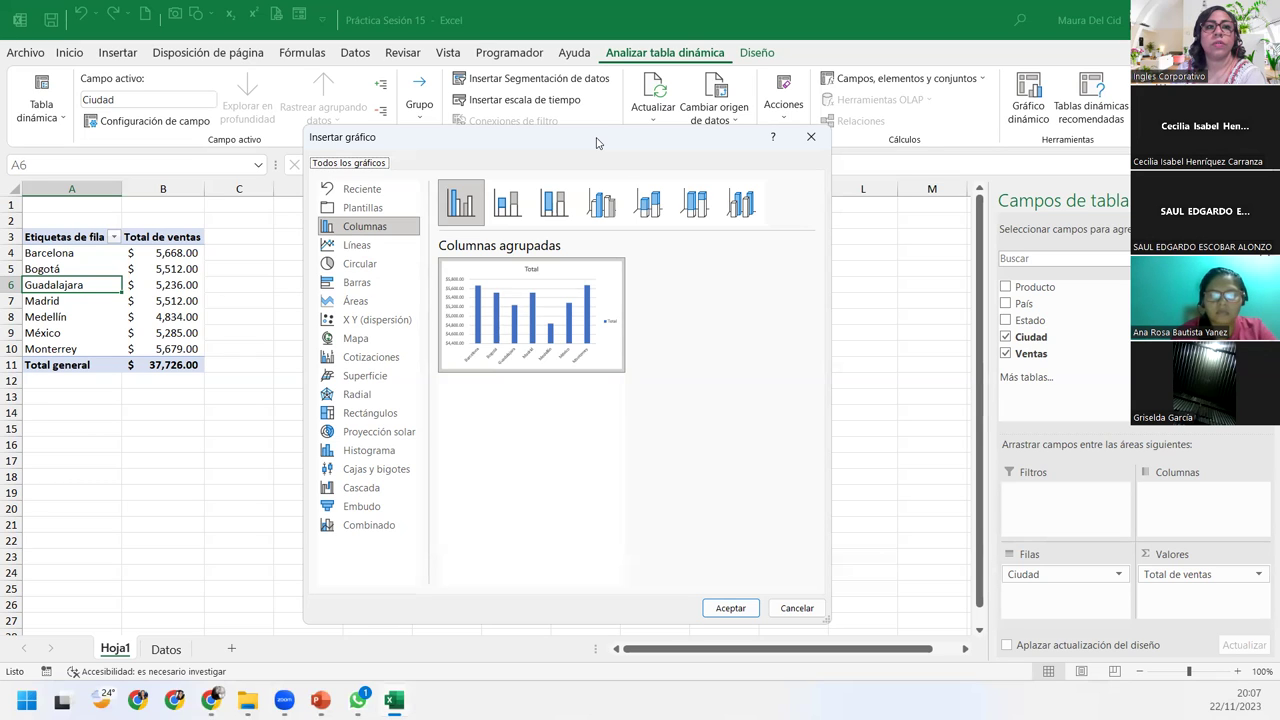
{"action": "left_click", "coordinate": [390, 273]}
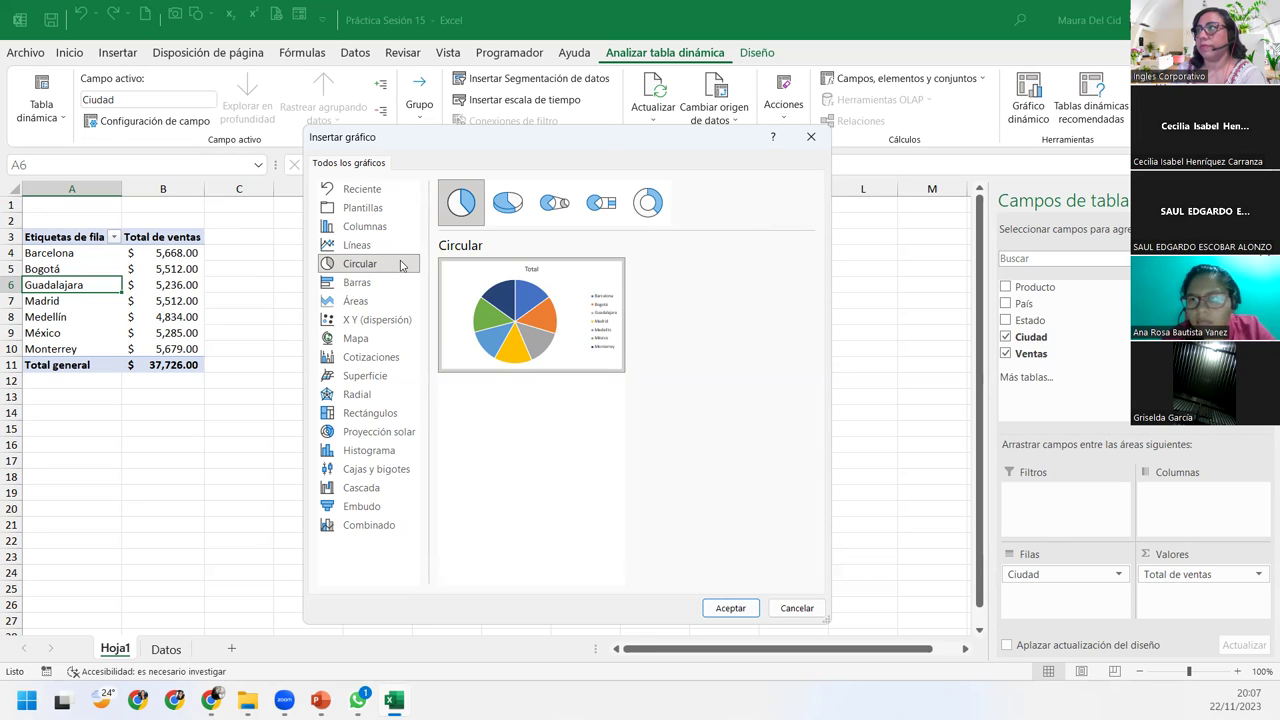
{"action": "left_click", "coordinate": [505, 201]}
{"action": "left_click", "coordinate": [553, 203]}
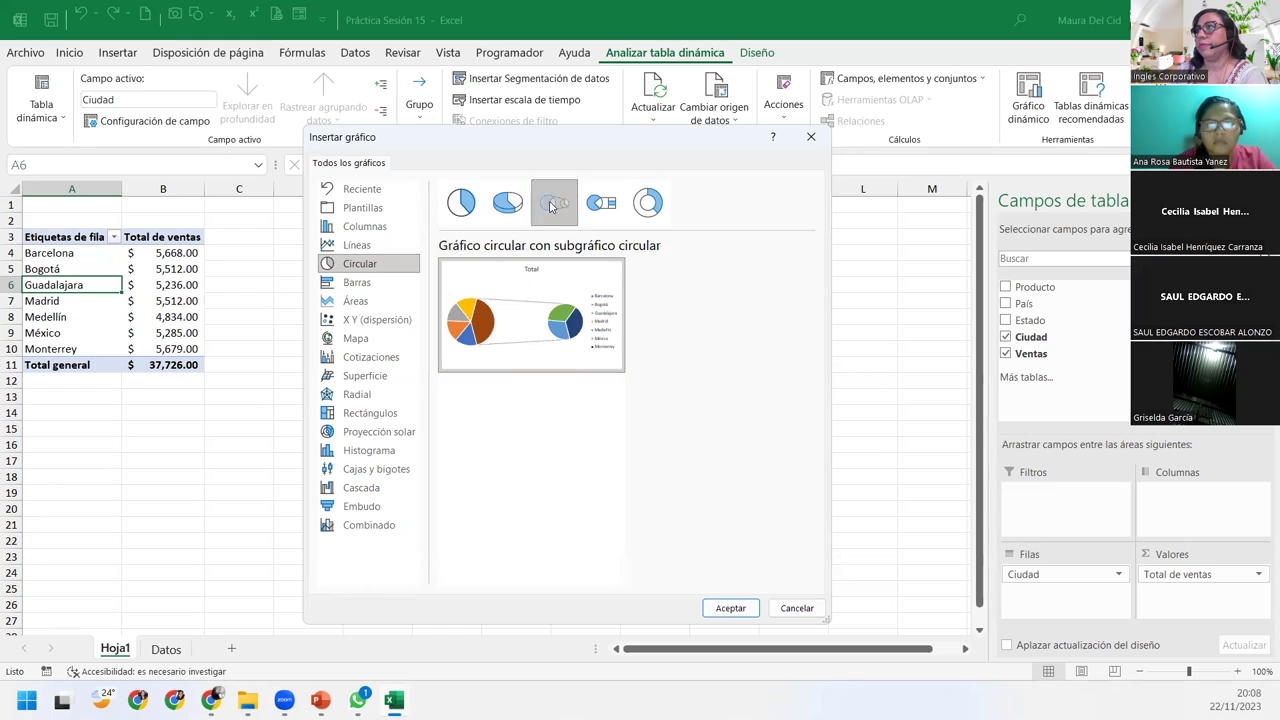
{"action": "left_click", "coordinate": [601, 203]}
{"action": "left_click", "coordinate": [652, 204]}
{"action": "left_click", "coordinate": [601, 203]}
{"action": "left_click", "coordinate": [553, 203]}
{"action": "left_click", "coordinate": [515, 205]}
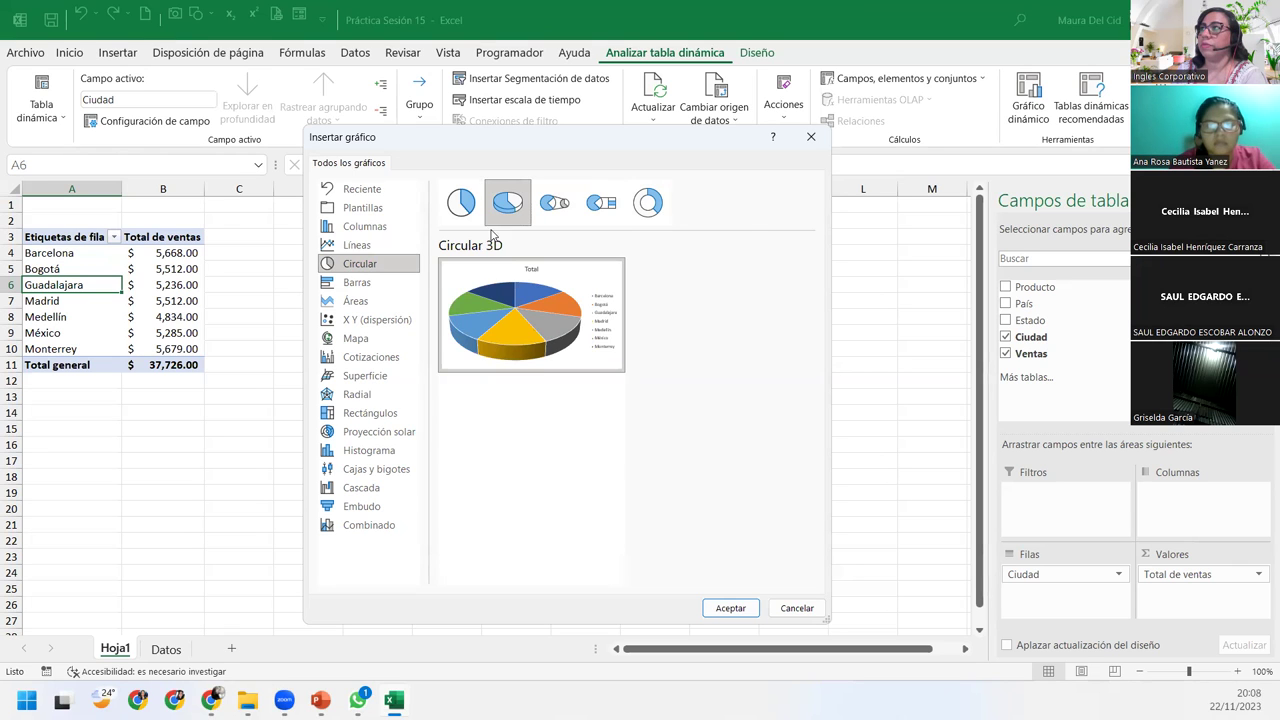
{"action": "left_click", "coordinate": [459, 204]}
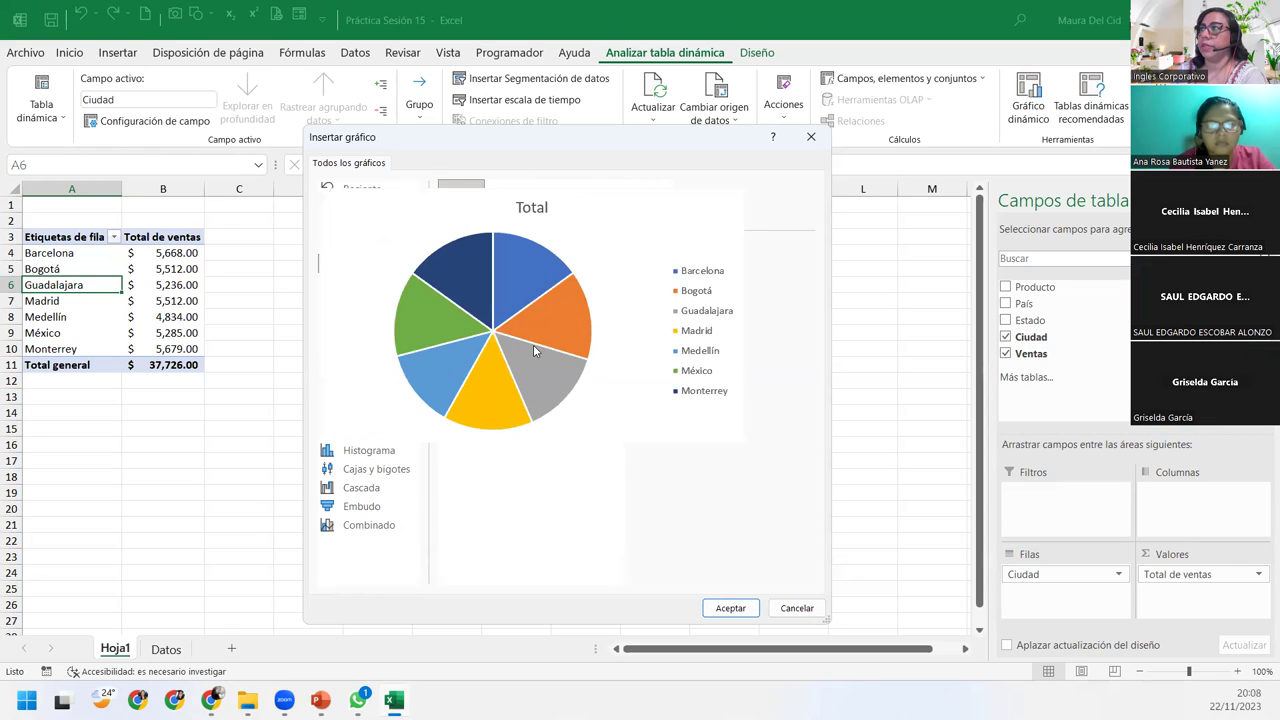
{"action": "left_click", "coordinate": [729, 607]}
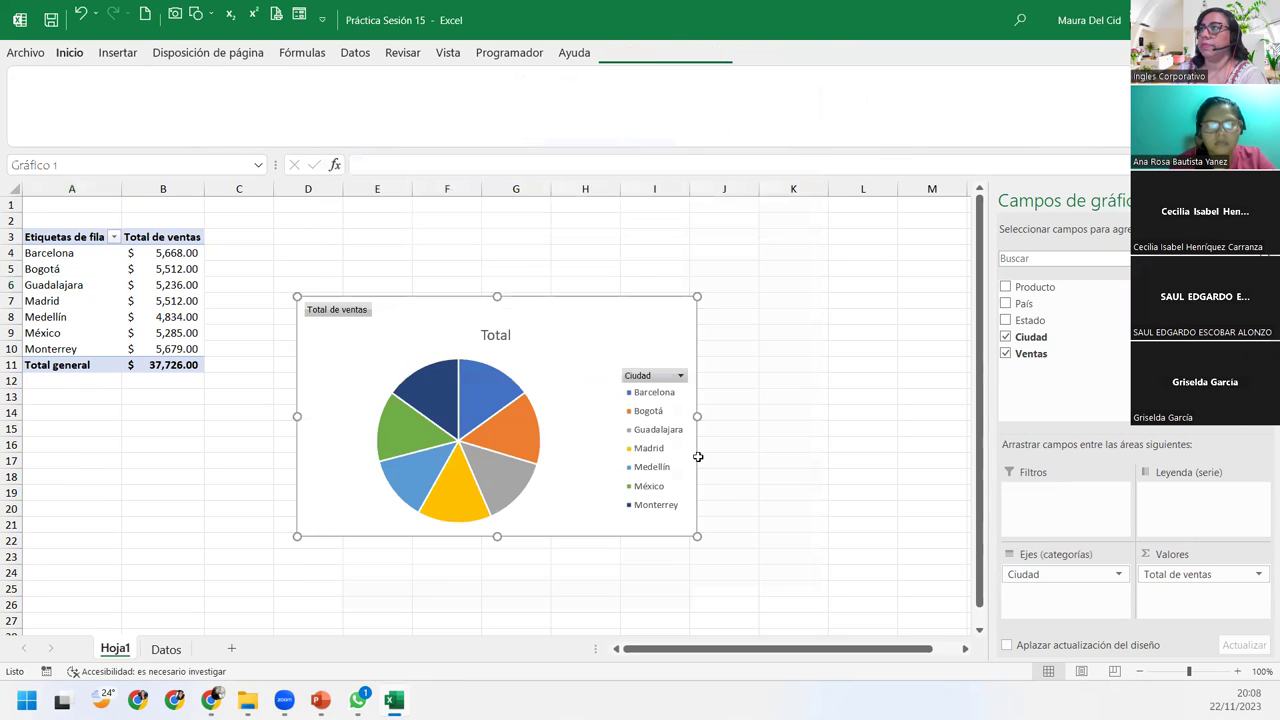
Move the pie chart up beside the pivot table and bring up the Diseño chart styles
{"action": "left_click_drag", "start_coordinate": [397, 306], "coordinate": [311, 241]}
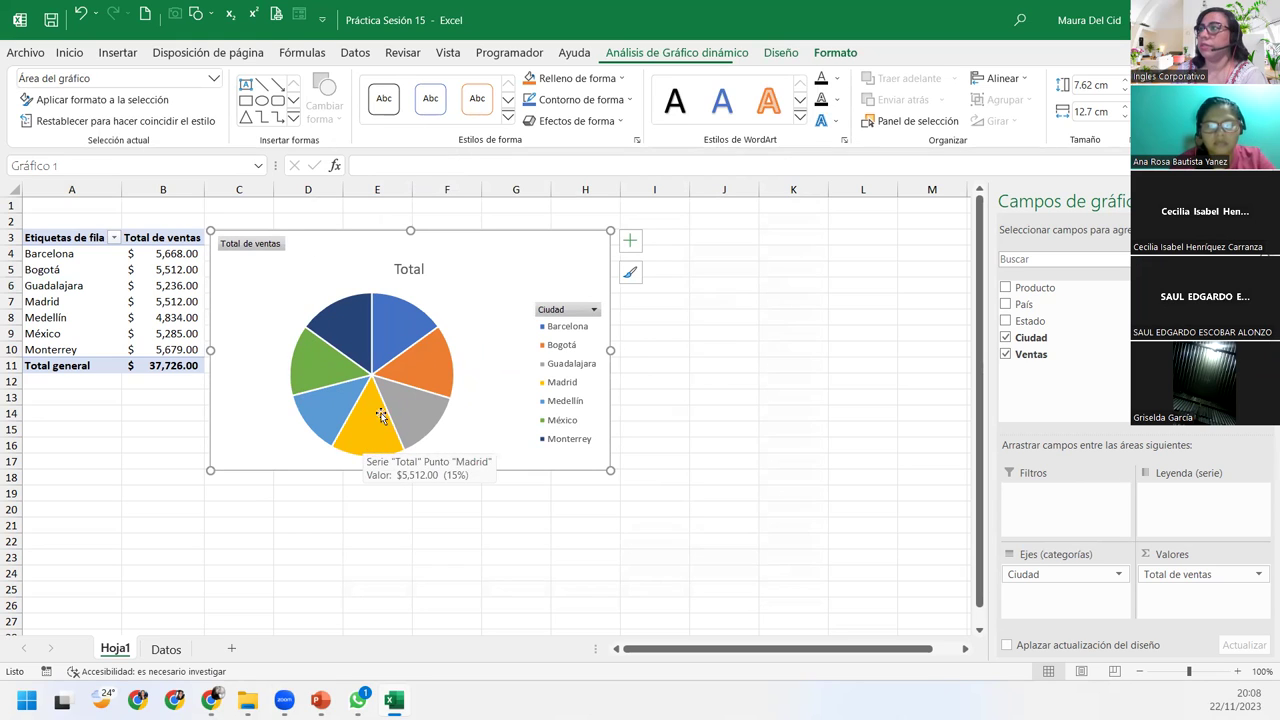
{"action": "left_click", "coordinate": [834, 60]}
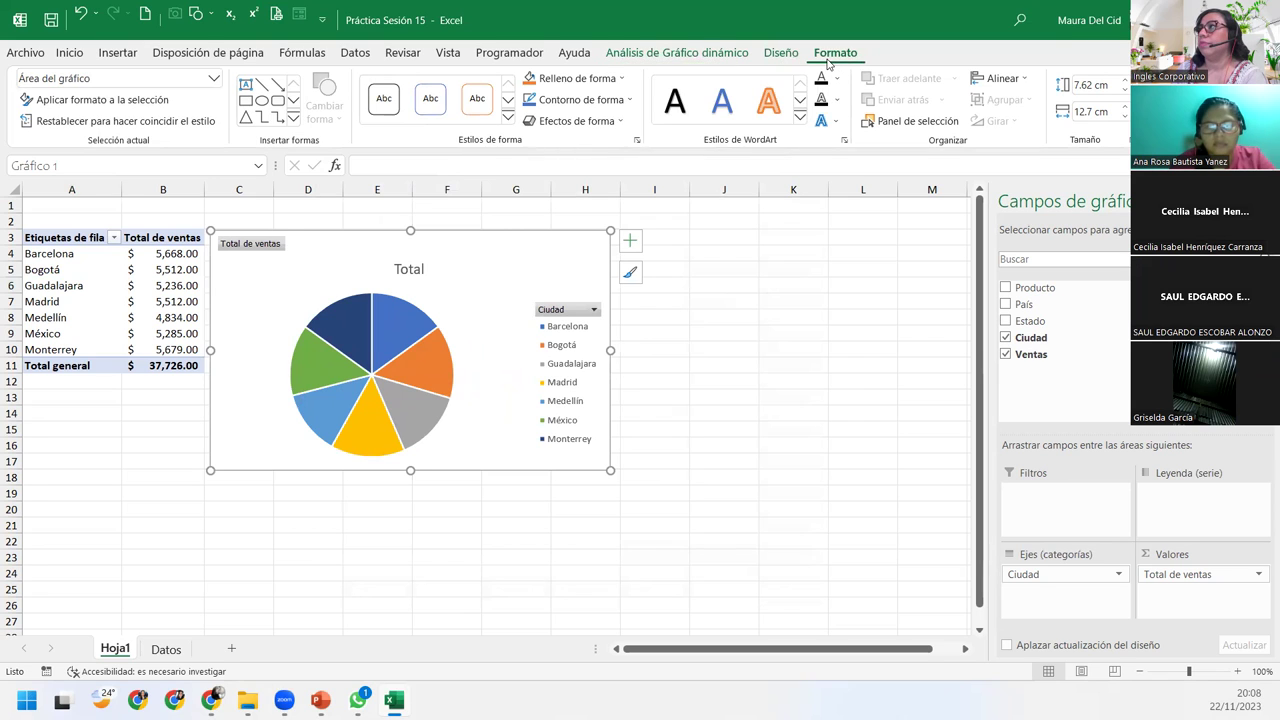
{"action": "left_click", "coordinate": [784, 55]}
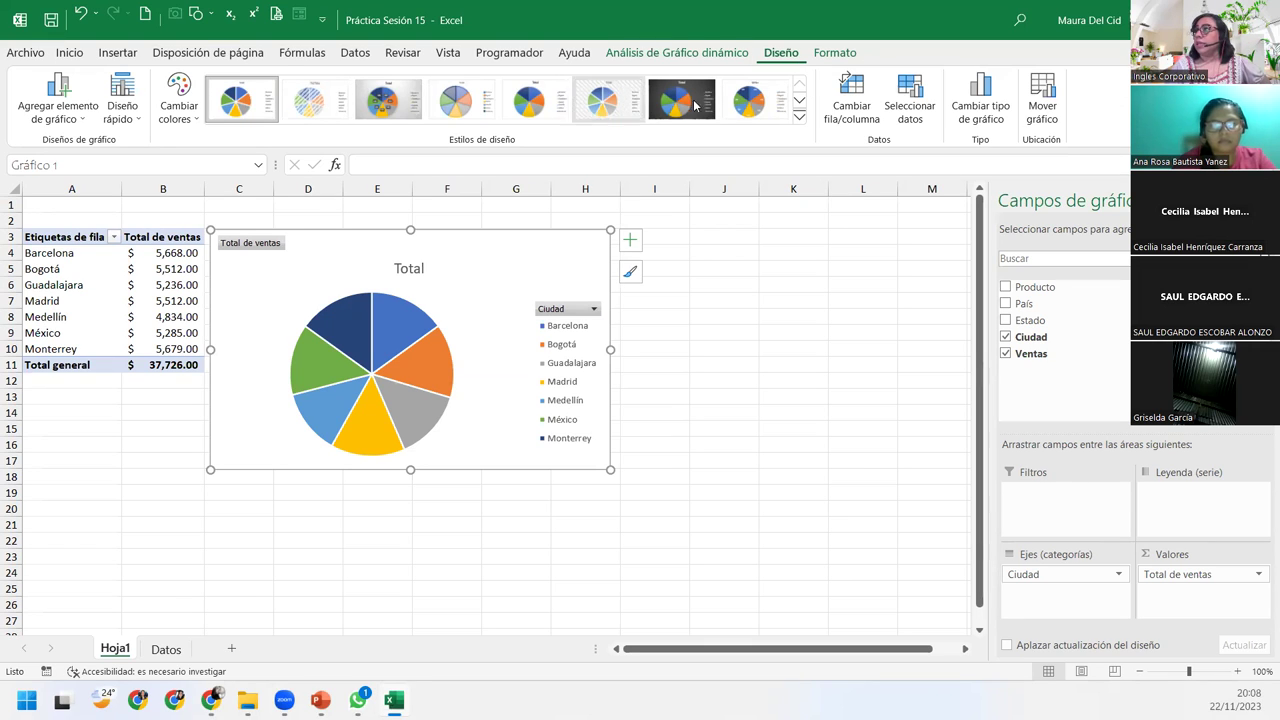
Apply Estilo 11 from the chart styles gallery to show percentage labels and a bold title
{"action": "left_click", "coordinate": [802, 120]}
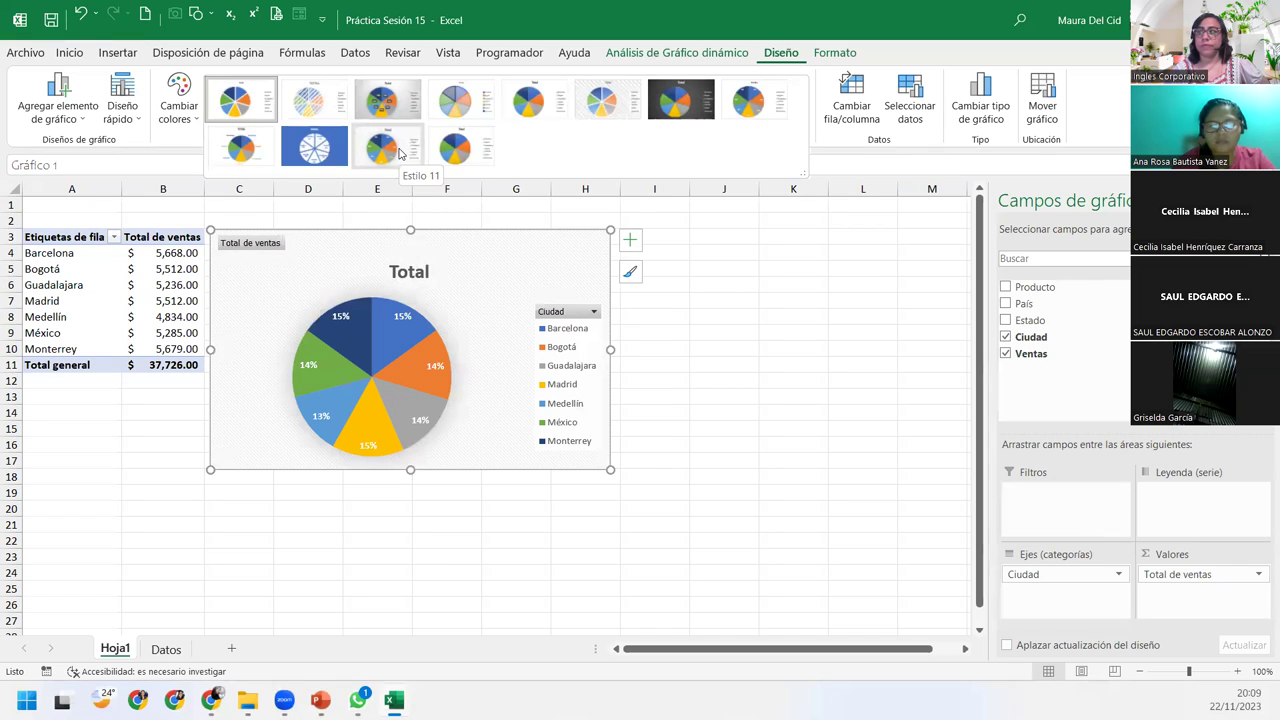
{"action": "left_click", "coordinate": [399, 152]}
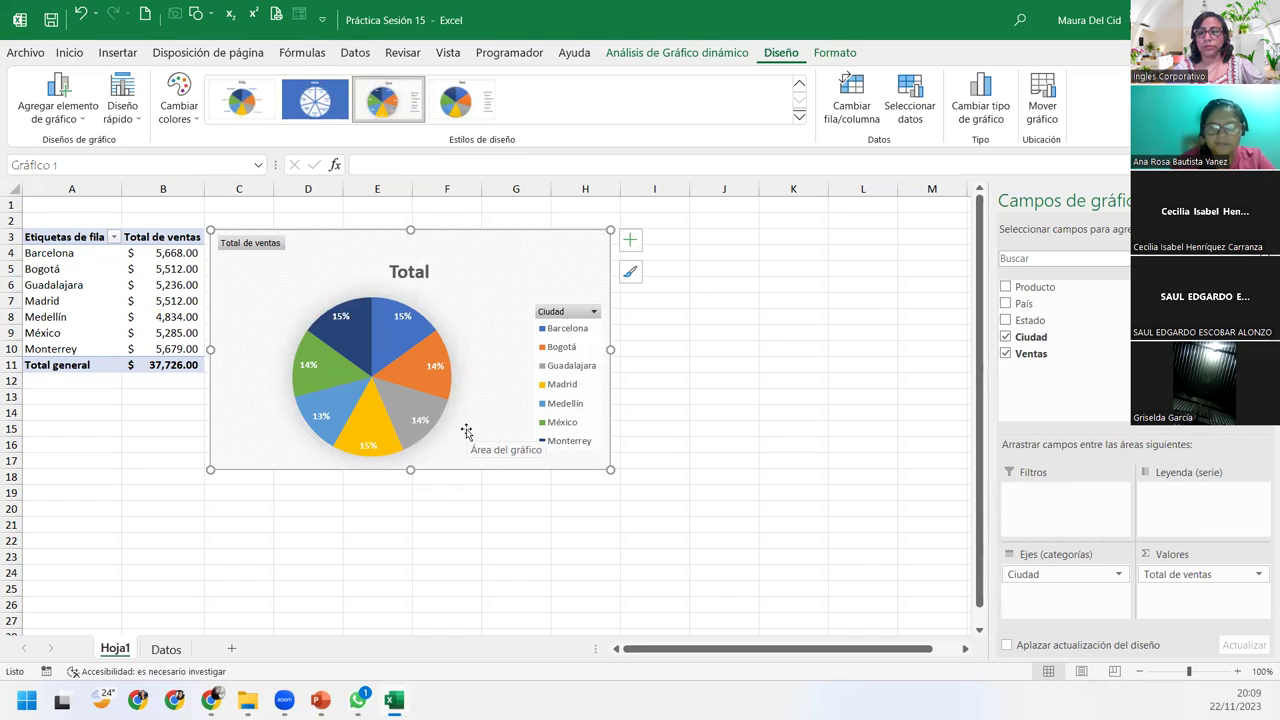
Filter the chart's Ciudad field to show only Barcelona and Bogotá
{"action": "left_click", "coordinate": [594, 312]}
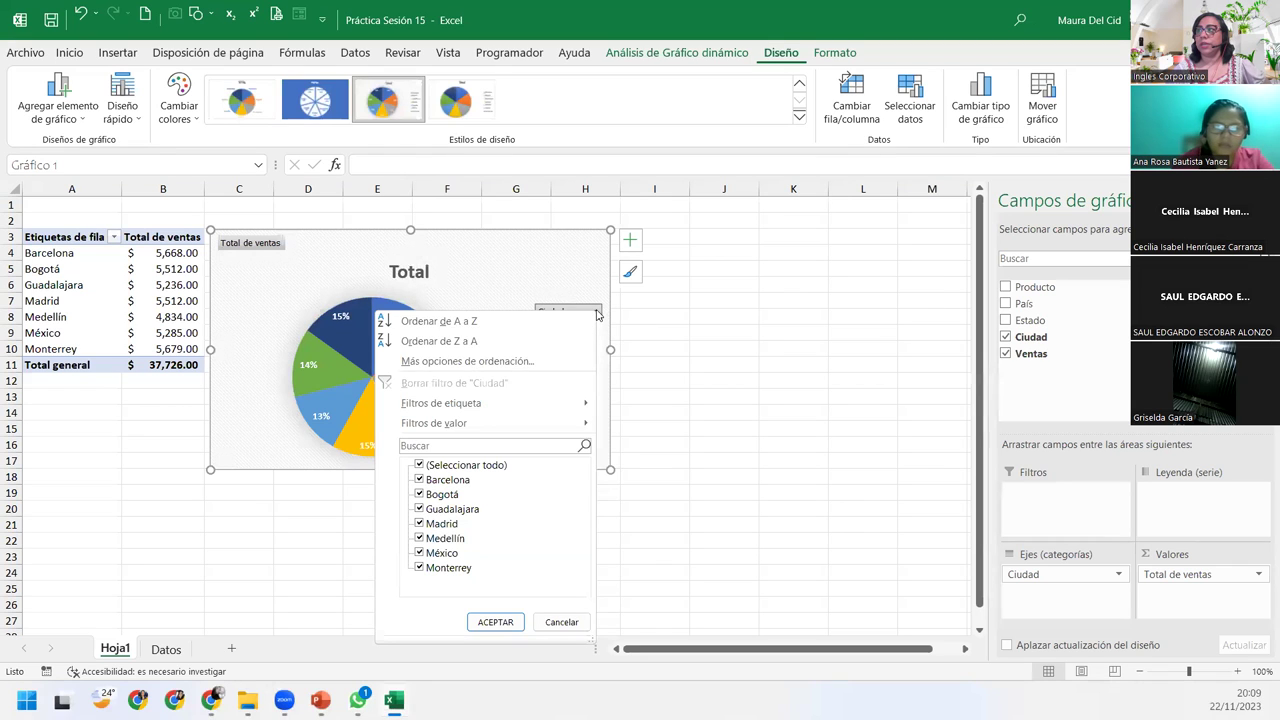
{"action": "left_click", "coordinate": [420, 465]}
{"action": "left_click", "coordinate": [420, 480]}
{"action": "left_click", "coordinate": [420, 494]}
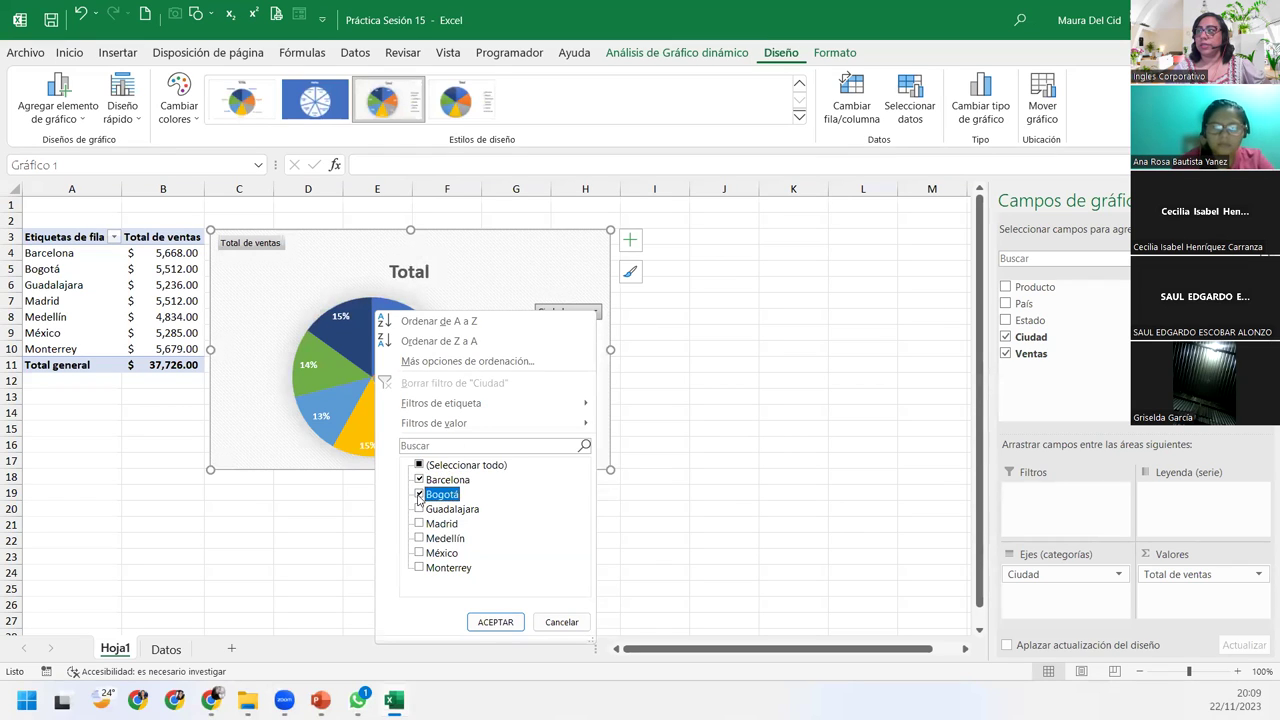
{"action": "left_click", "coordinate": [496, 621]}
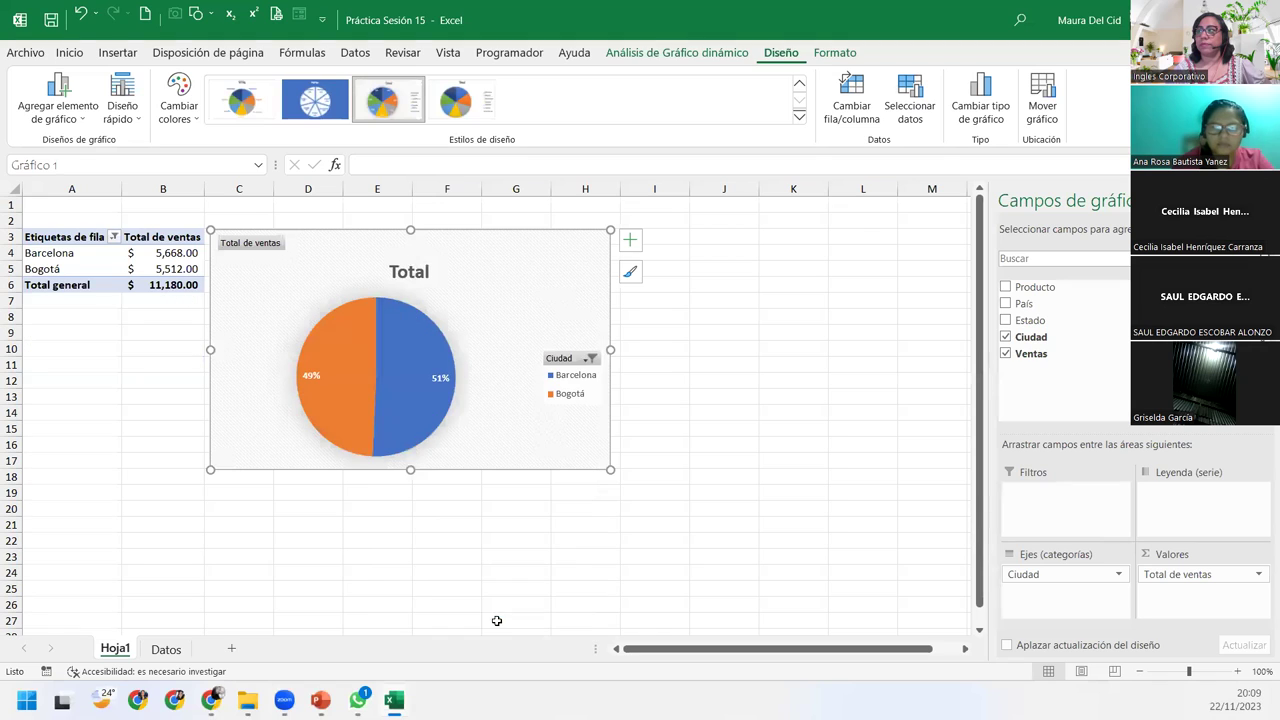
Change the Ciudad filter to Madrid, Medellín, México and Monterrey only
{"action": "left_click", "coordinate": [590, 358]}
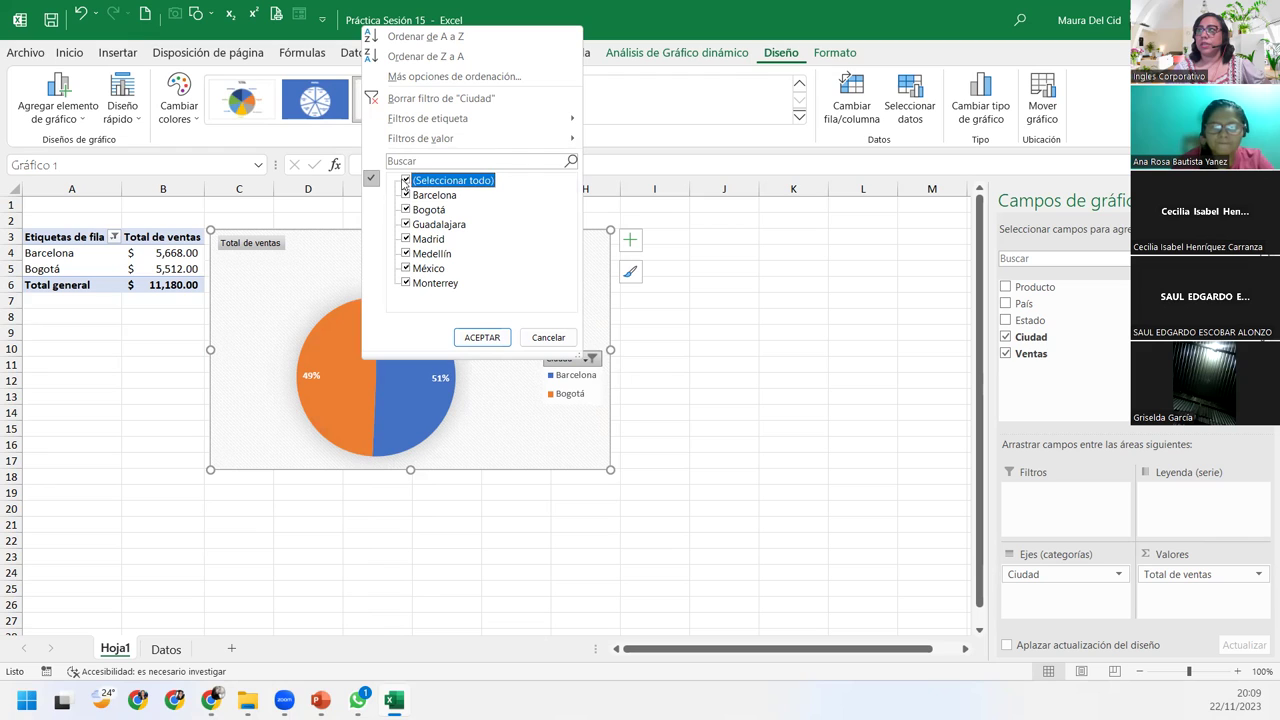
{"action": "left_click", "coordinate": [406, 181]}
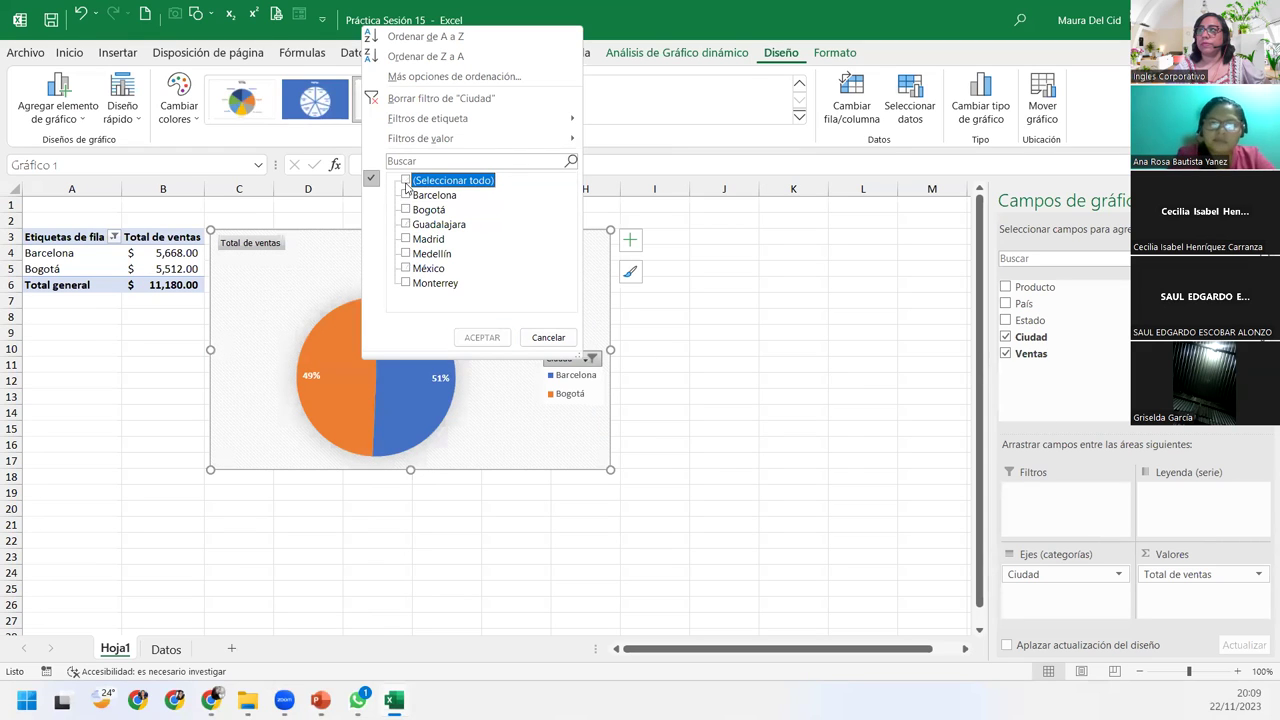
{"action": "left_click", "coordinate": [406, 239]}
{"action": "left_click", "coordinate": [406, 253]}
{"action": "left_click", "coordinate": [406, 268]}
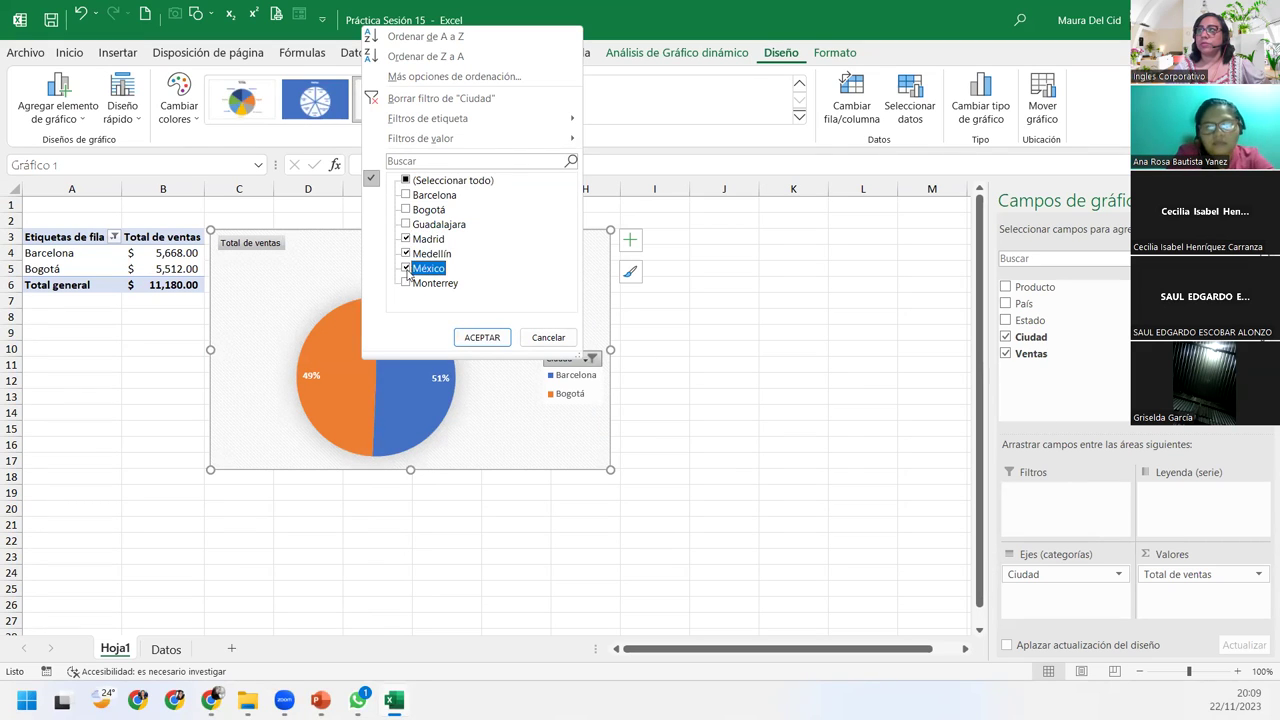
{"action": "left_click", "coordinate": [406, 283]}
{"action": "left_click", "coordinate": [482, 337]}
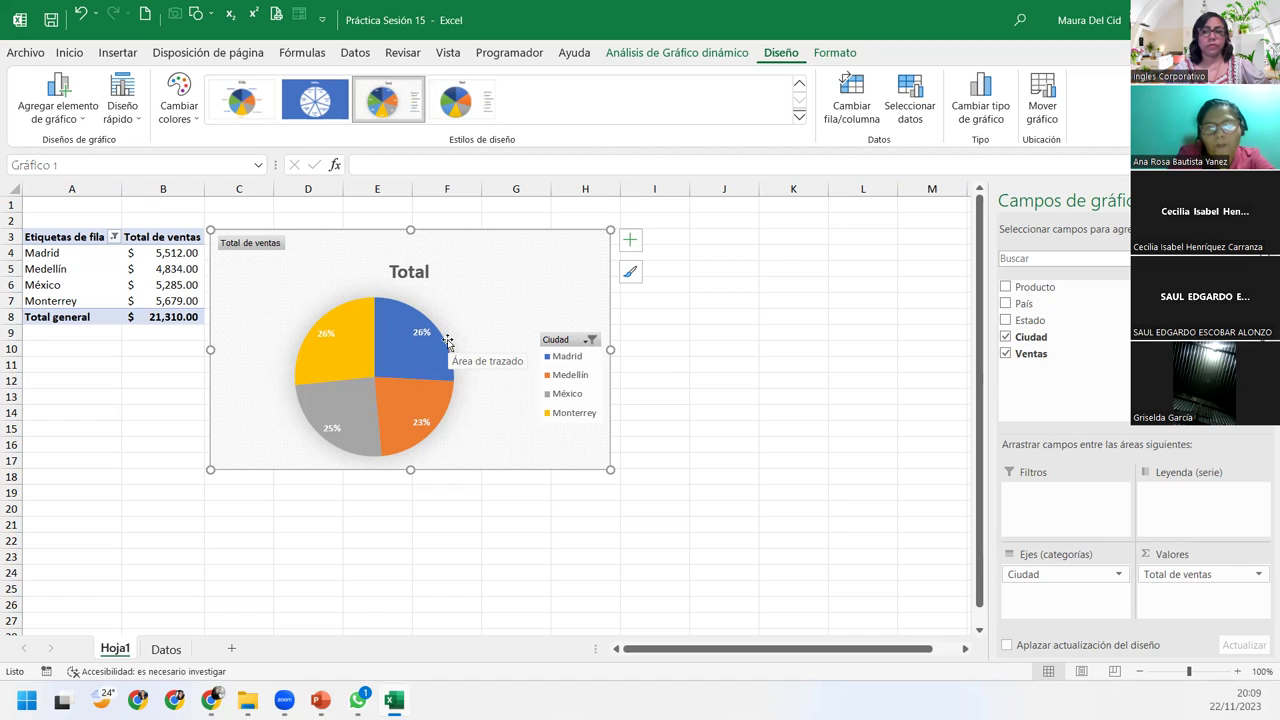
Filter the Ciudad field to show only Bogotá and Guadalajara
{"action": "left_click", "coordinate": [591, 340]}
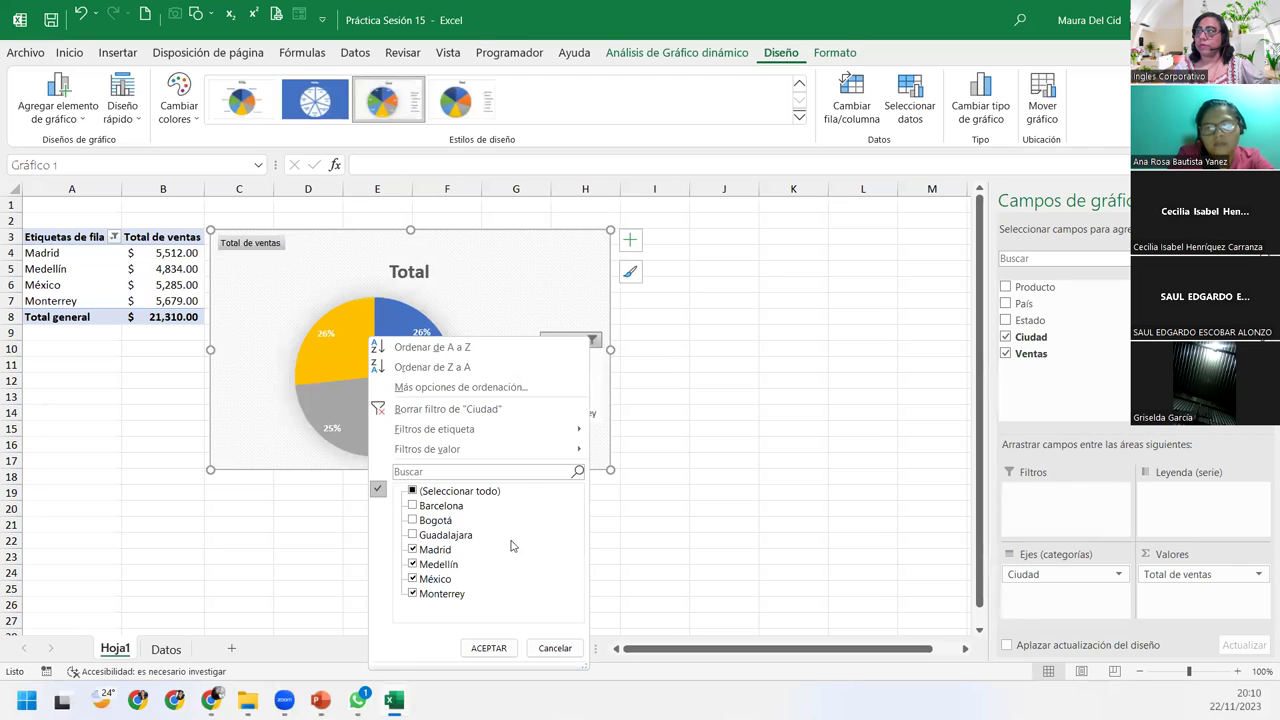
{"action": "left_click", "coordinate": [560, 285]}
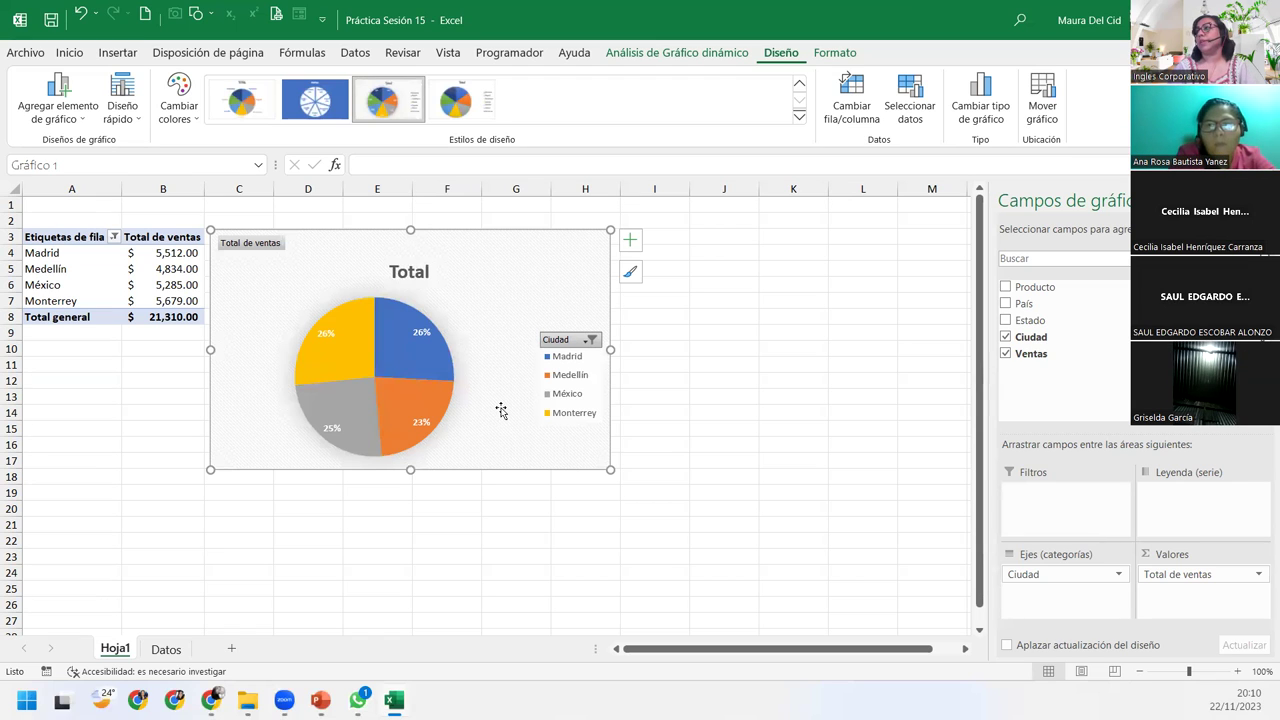
{"action": "left_click", "coordinate": [591, 340]}
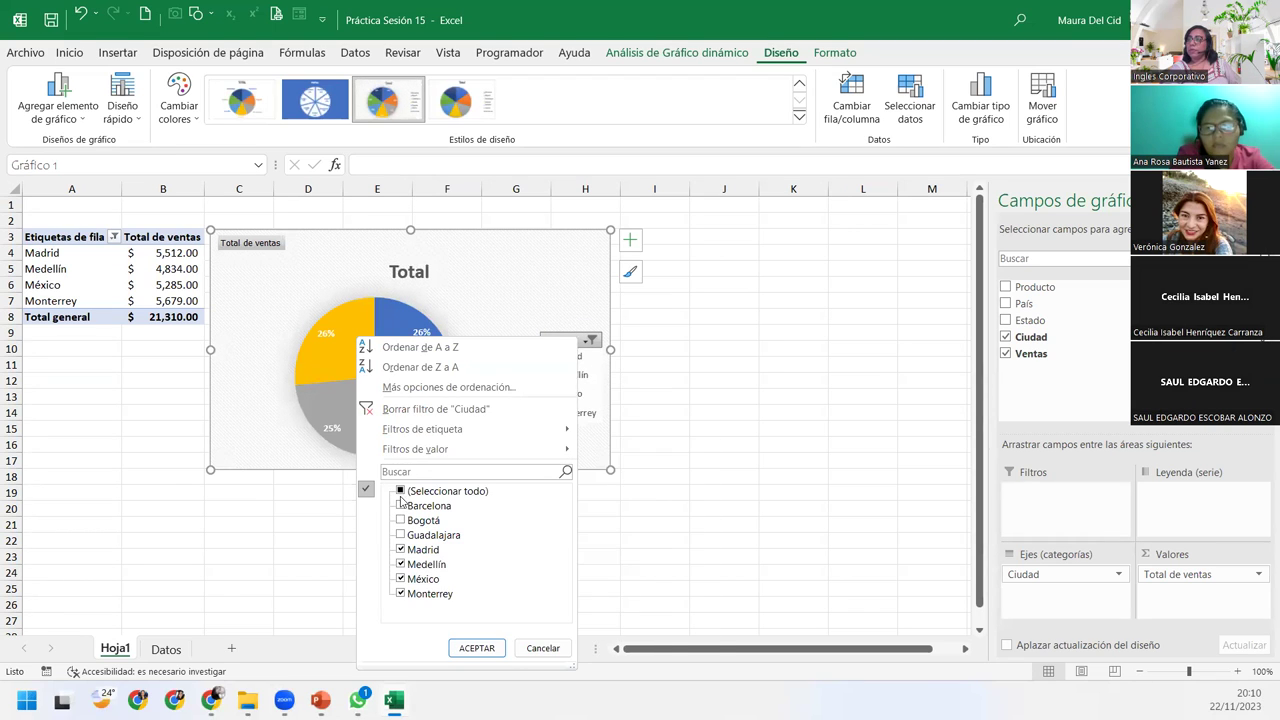
{"action": "left_click", "coordinate": [400, 491]}
{"action": "left_click", "coordinate": [401, 535]}
{"action": "left_click", "coordinate": [401, 491]}
{"action": "left_click", "coordinate": [401, 491]}
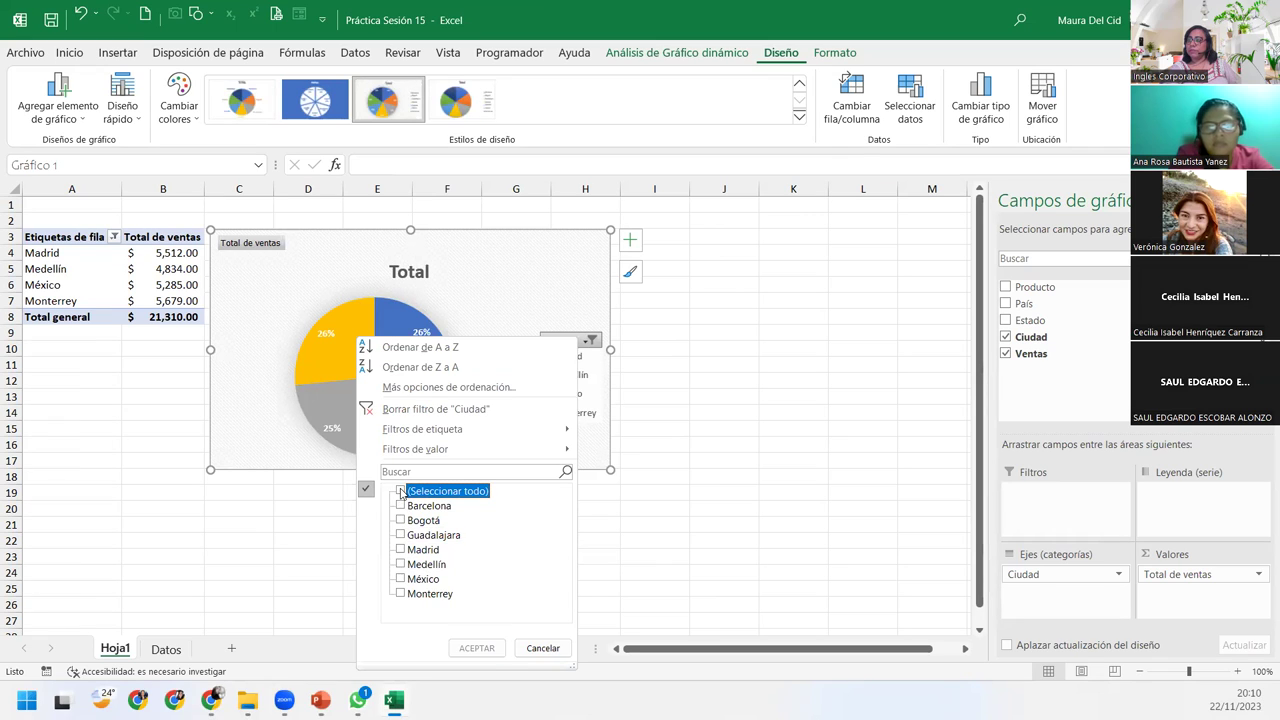
{"action": "left_click", "coordinate": [401, 520]}
{"action": "left_click", "coordinate": [400, 535]}
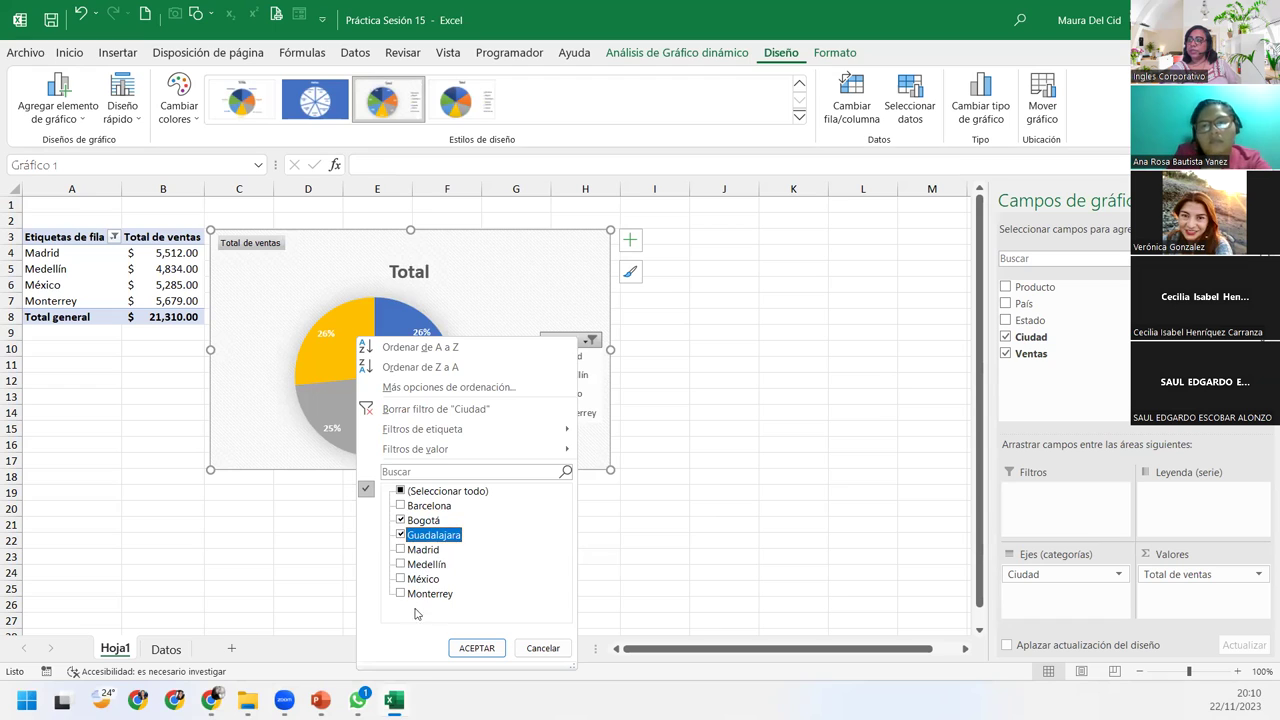
{"action": "left_click", "coordinate": [476, 648]}
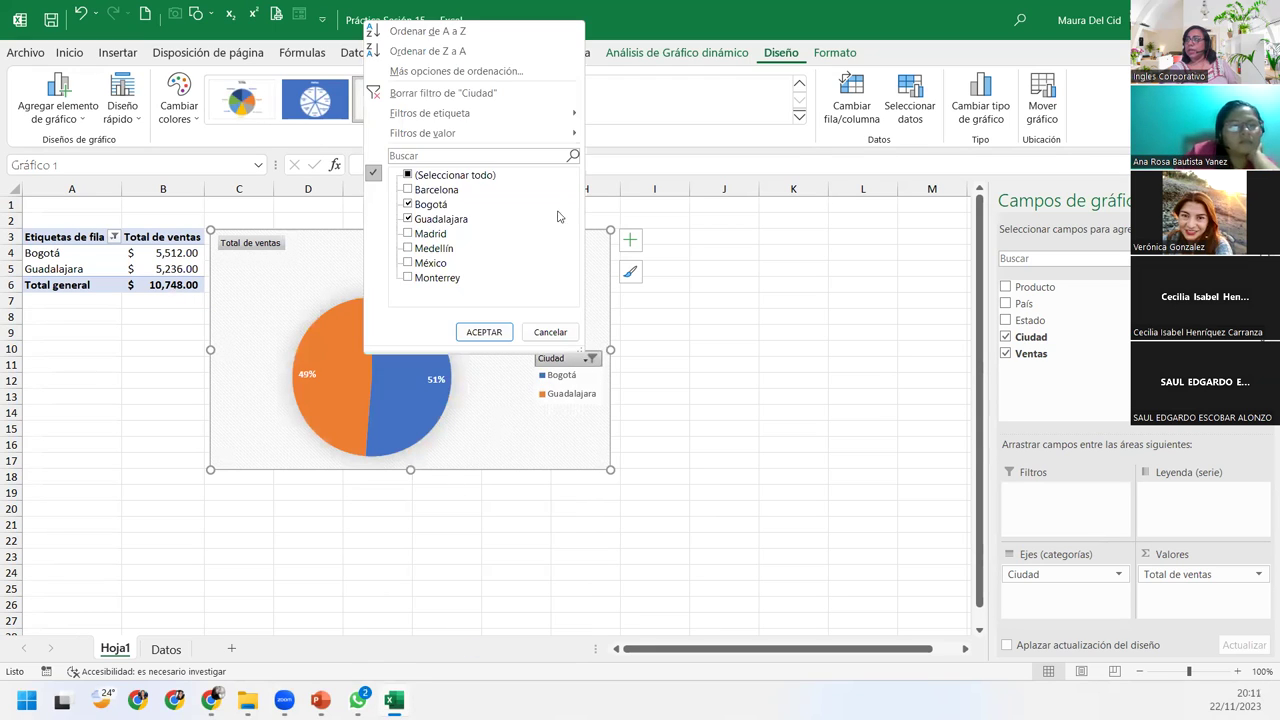
Select all cities in the Ciudad filter so all seven show again
{"action": "left_click", "coordinate": [433, 175]}
{"action": "left_click", "coordinate": [484, 331]}
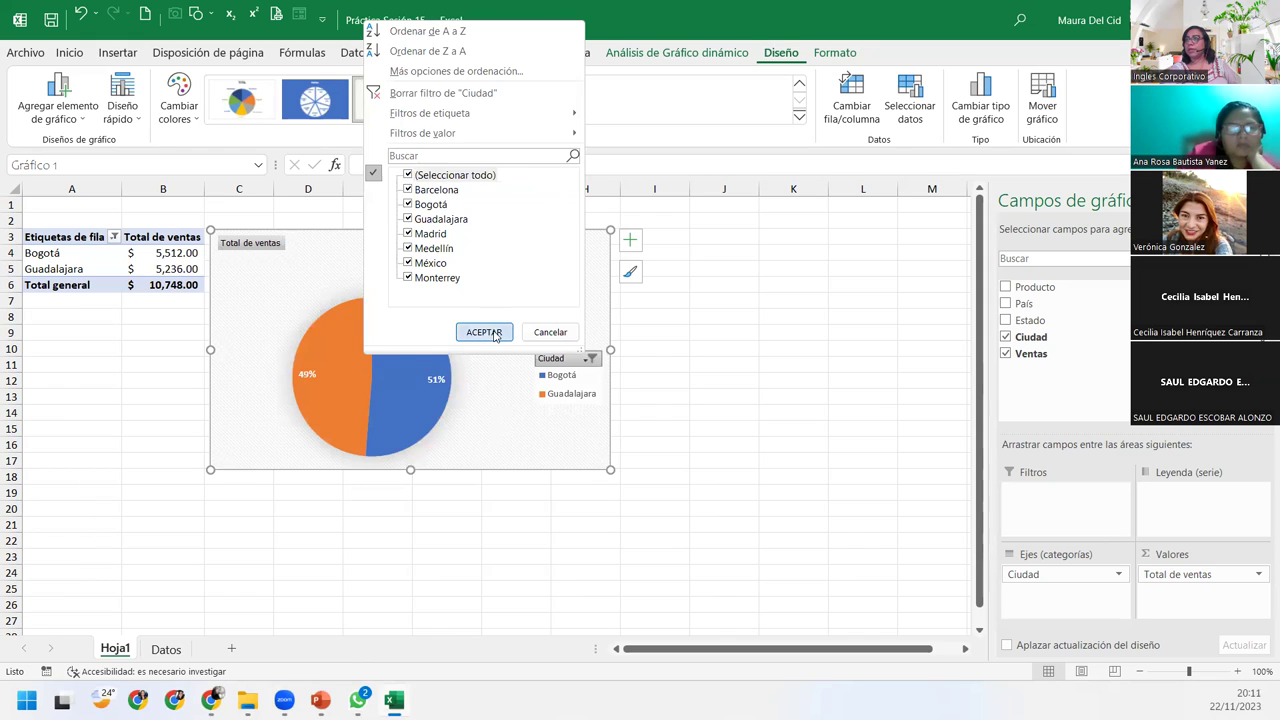
{"action": "left_click", "coordinate": [127, 300]}
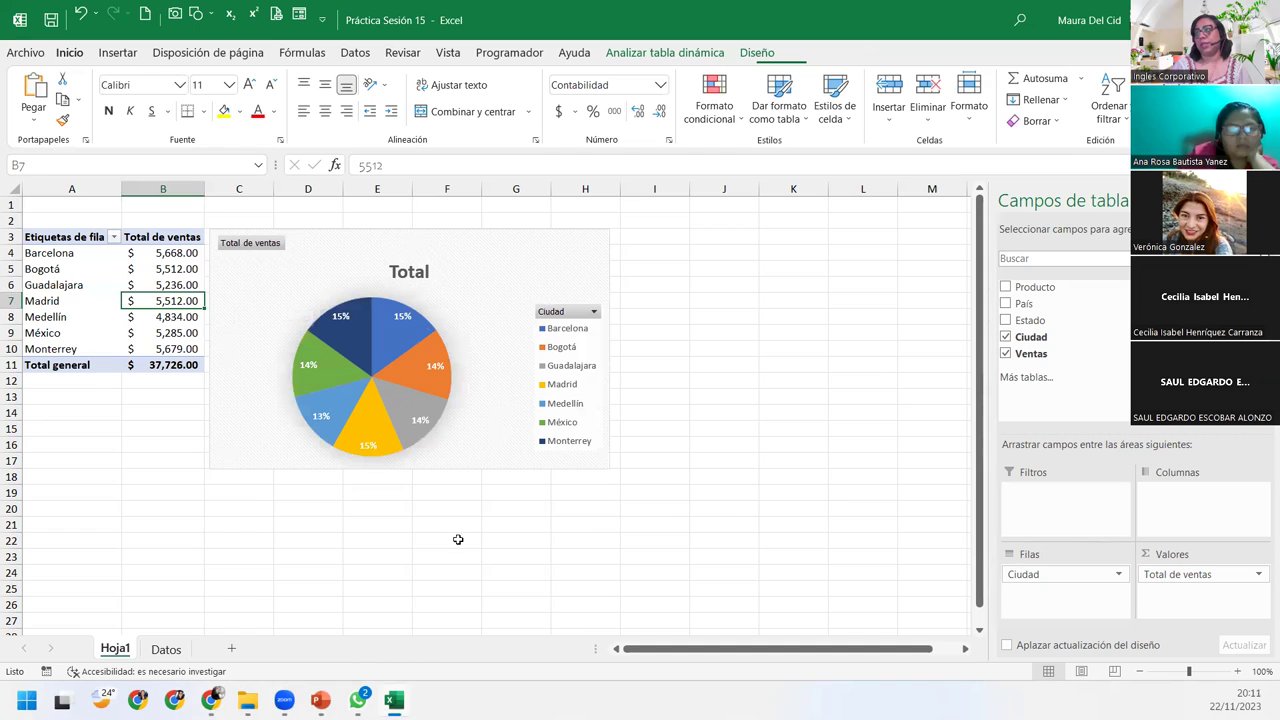
Add País to the pivot table's Filtros area
{"action": "left_click", "coordinate": [56, 285]}
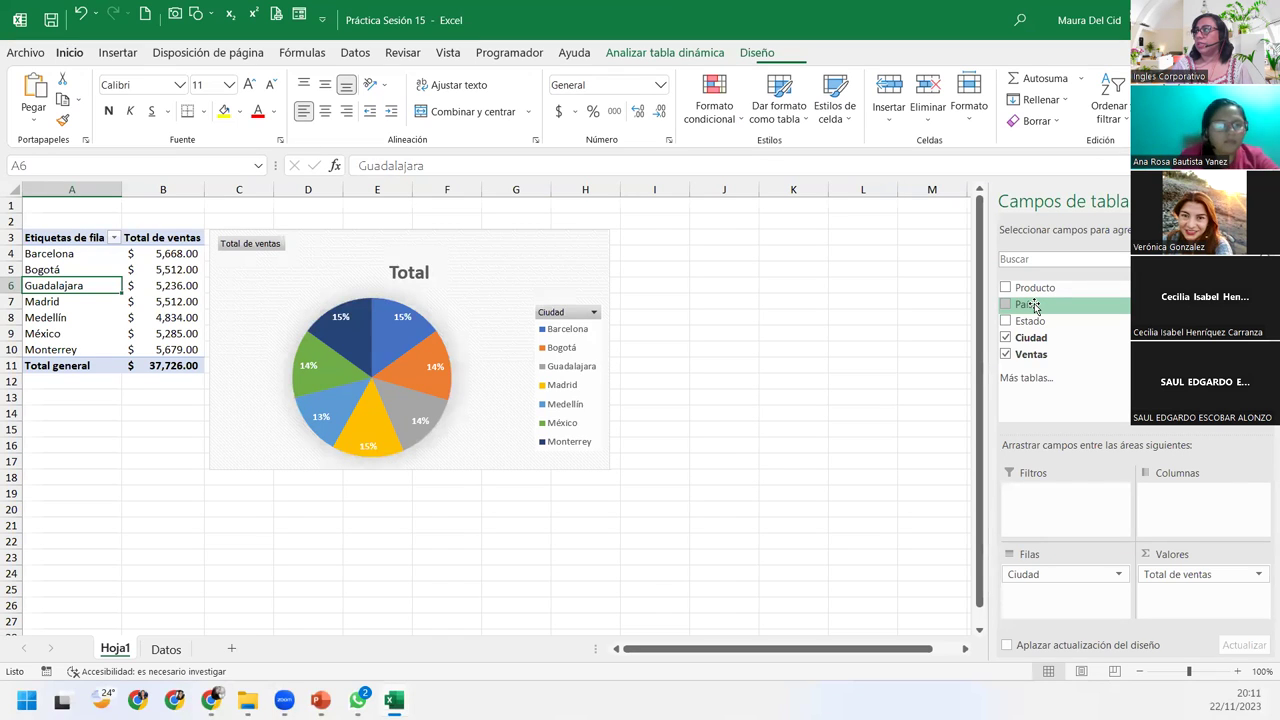
{"action": "left_click_drag", "start_coordinate": [1035, 307], "coordinate": [1085, 510]}
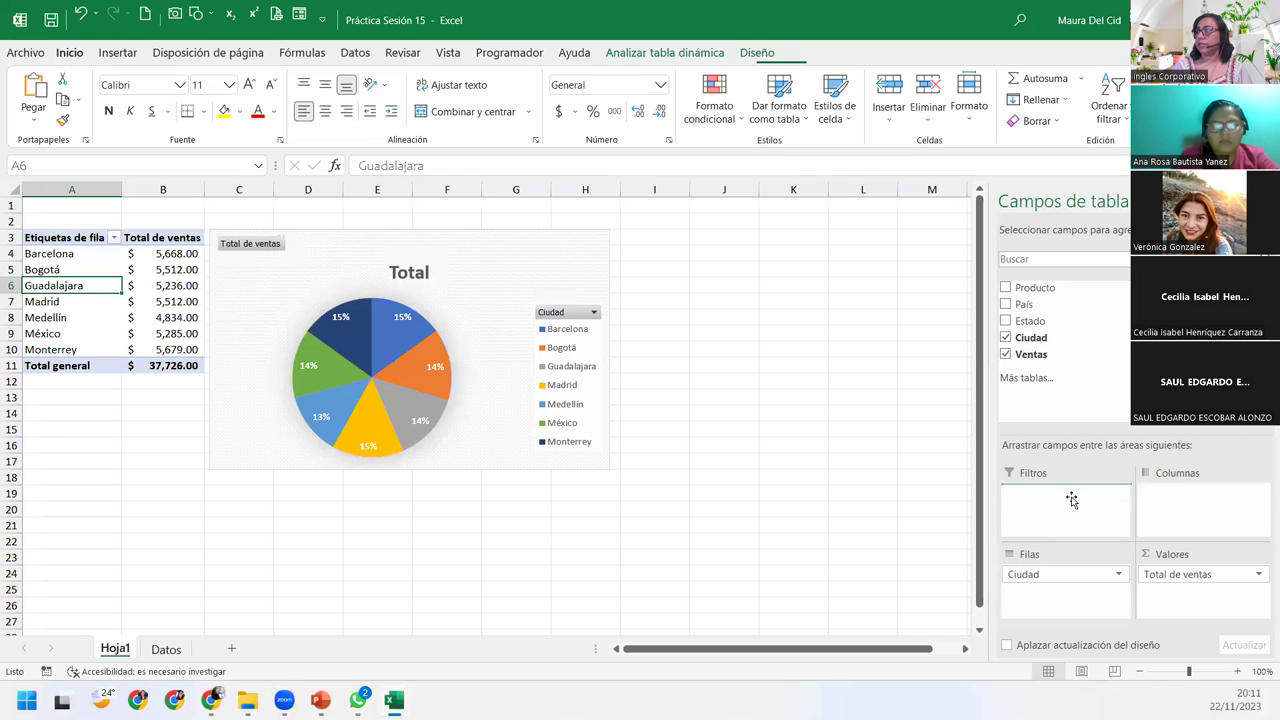
{"action": "left_click_drag", "start_coordinate": [1085, 510], "coordinate": [1072, 499]}
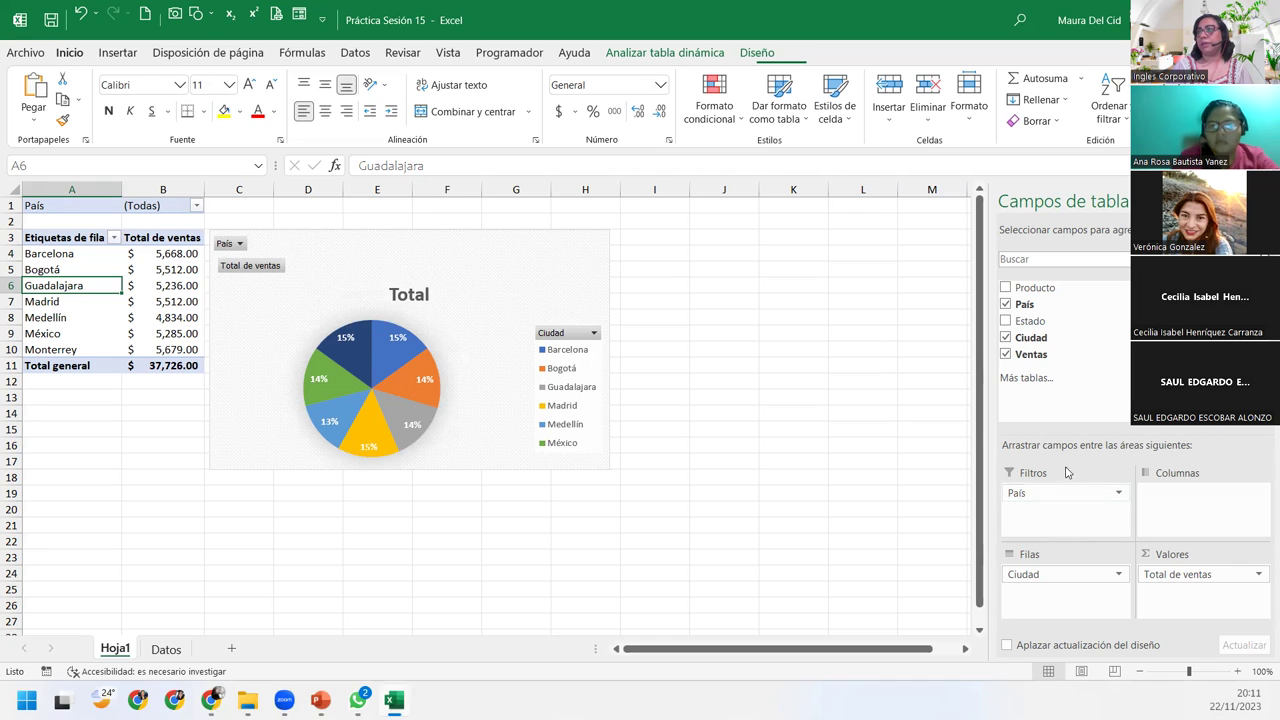
Move the Total chart title to the top and enlarge the pie plot area
{"action": "left_click", "coordinate": [281, 269]}
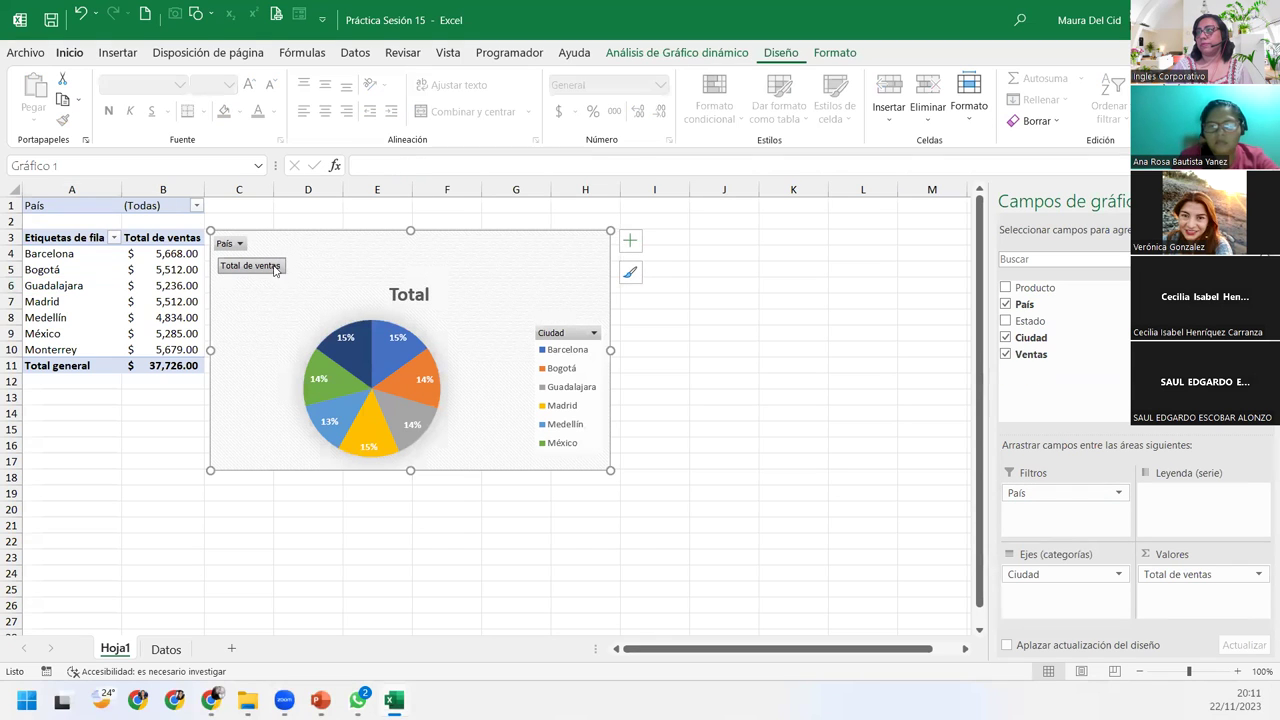
{"action": "left_click", "coordinate": [395, 288]}
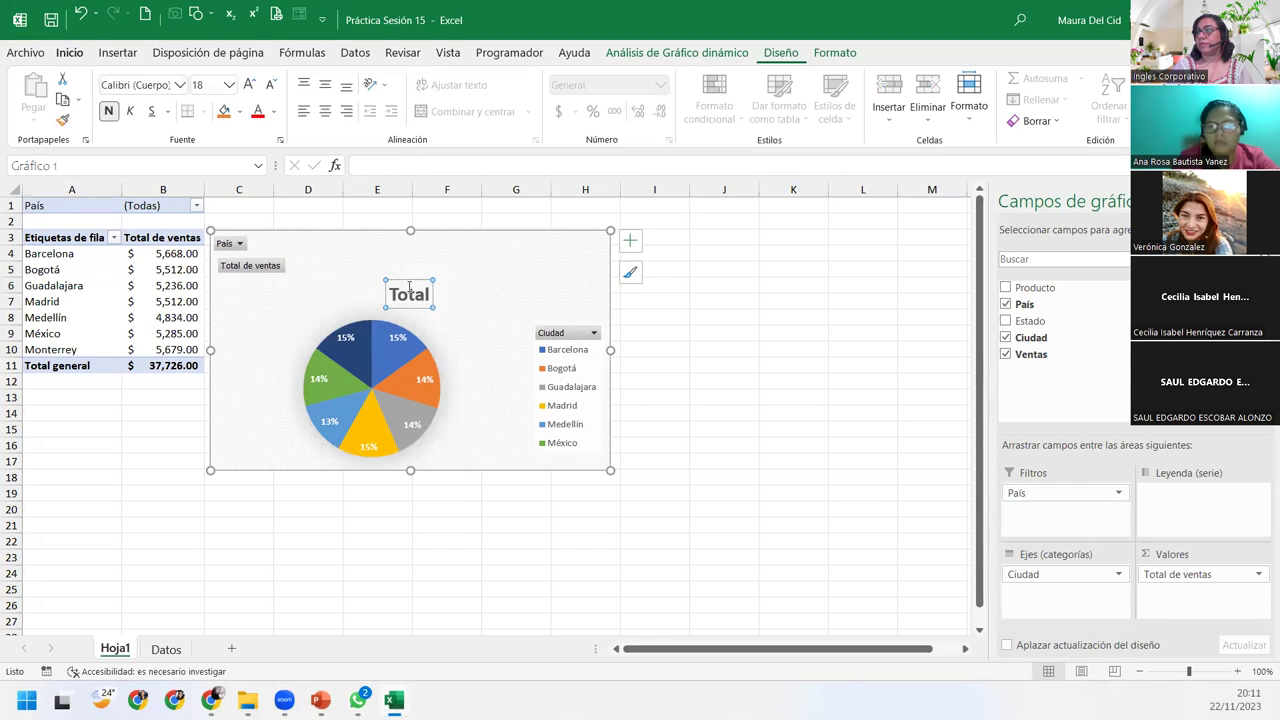
{"action": "left_click_drag", "start_coordinate": [417, 263], "coordinate": [420, 234]}
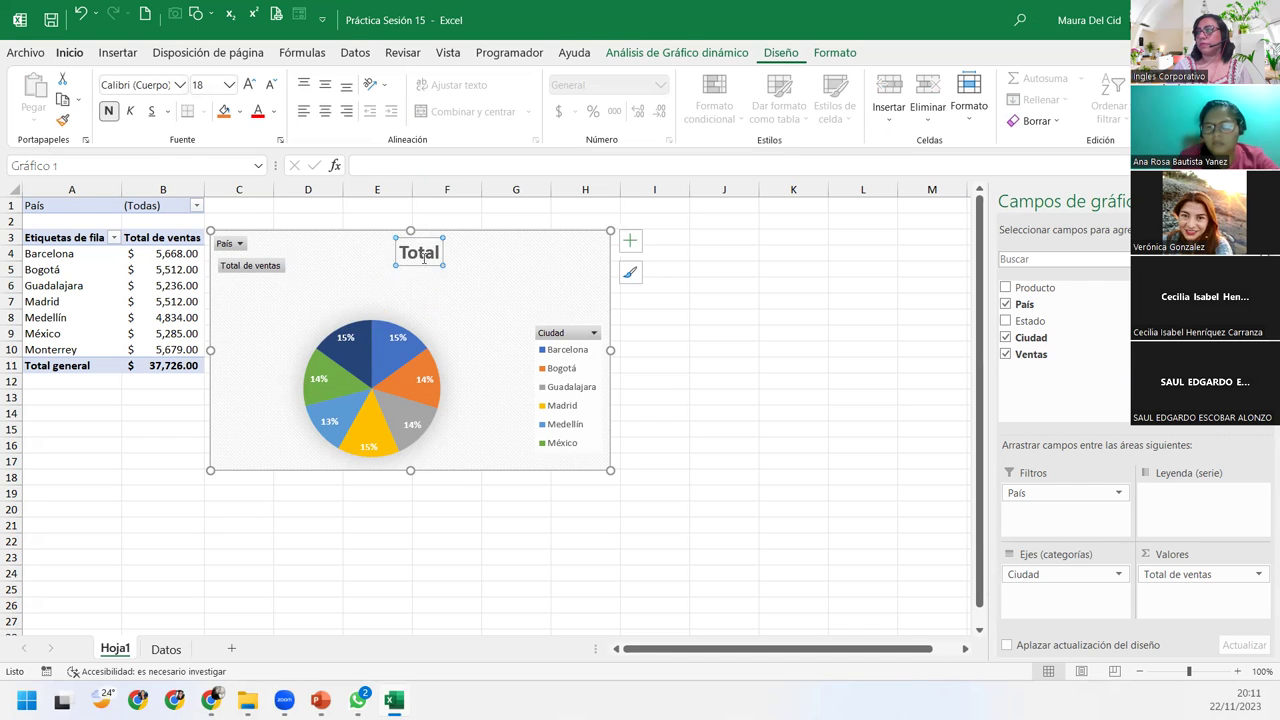
{"action": "left_click", "coordinate": [417, 330]}
{"action": "left_click_drag", "start_coordinate": [441, 320], "coordinate": [491, 276]}
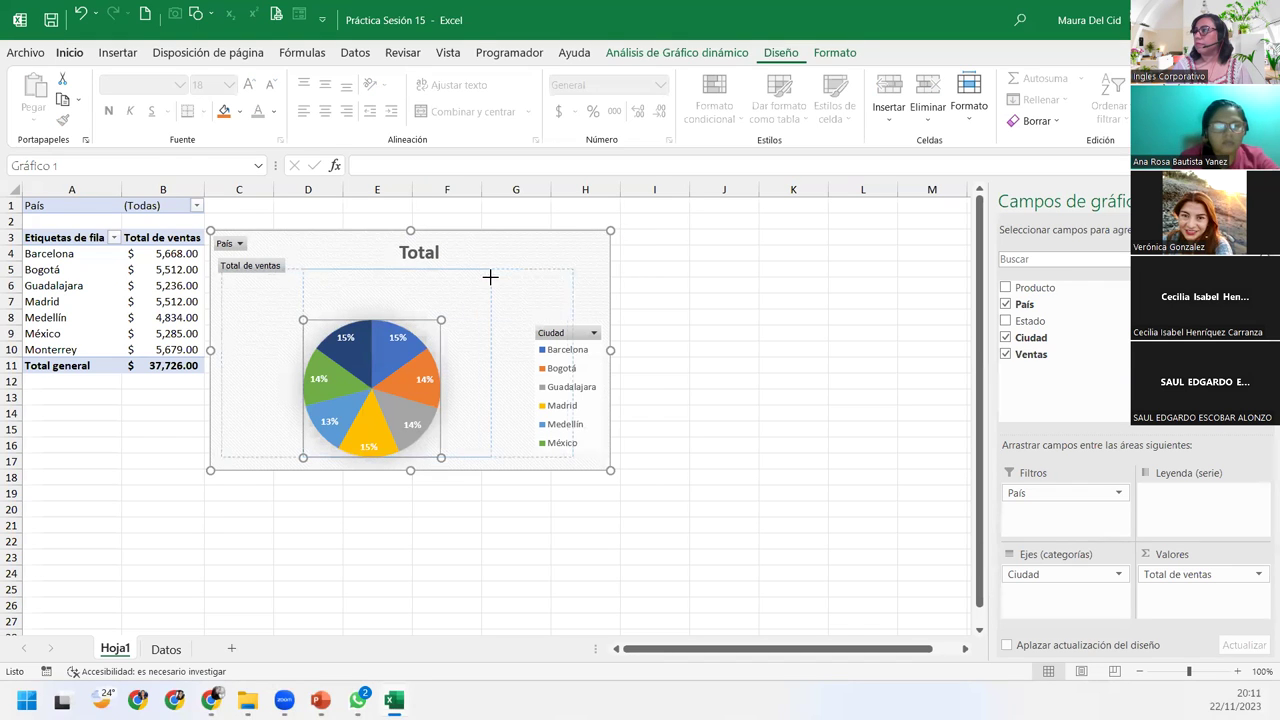
{"action": "left_click", "coordinate": [1047, 494]}
{"action": "left_click", "coordinate": [262, 364]}
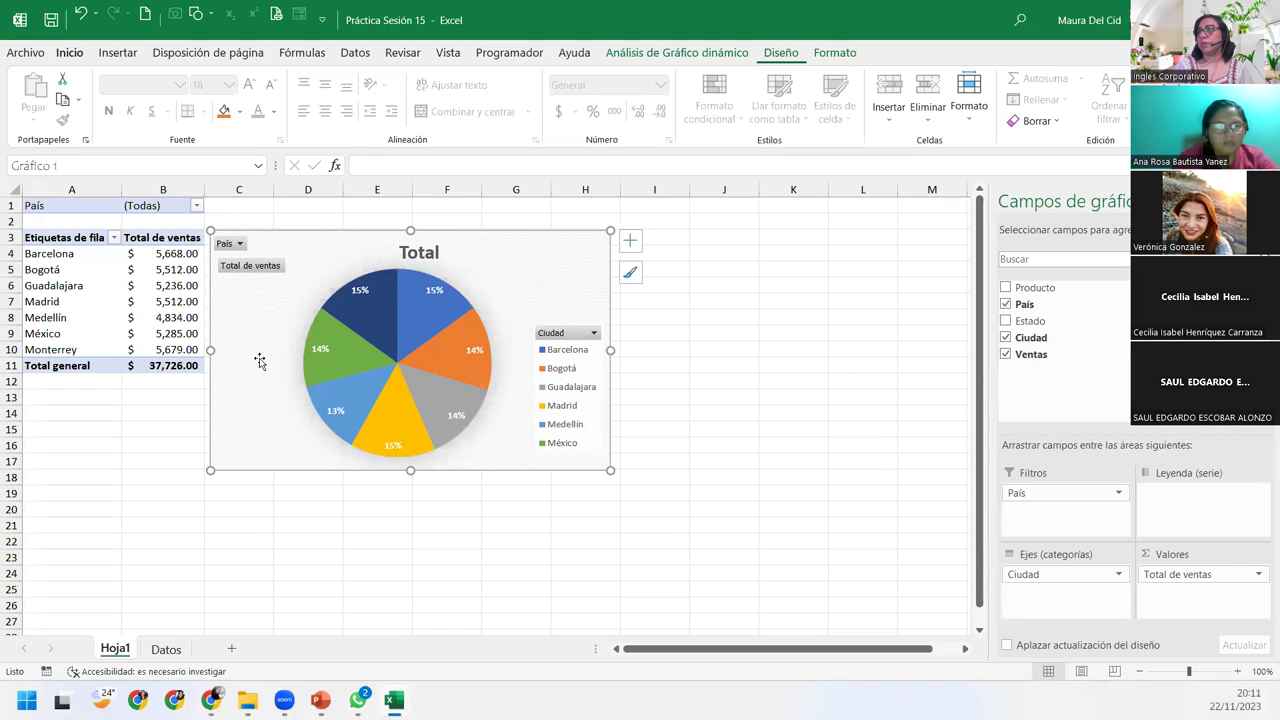
Filter the pivot and pie chart by País, trying Colombia and España before settling on México
{"action": "left_click", "coordinate": [197, 206]}
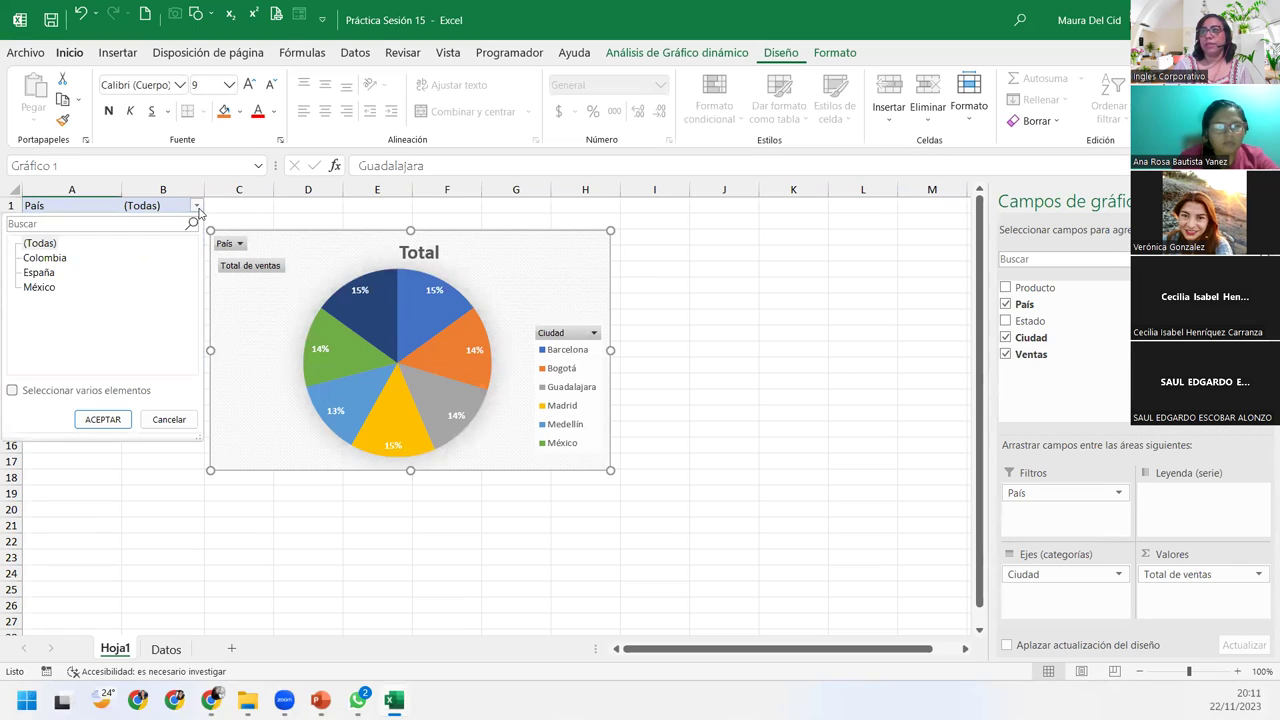
{"action": "left_click", "coordinate": [45, 258]}
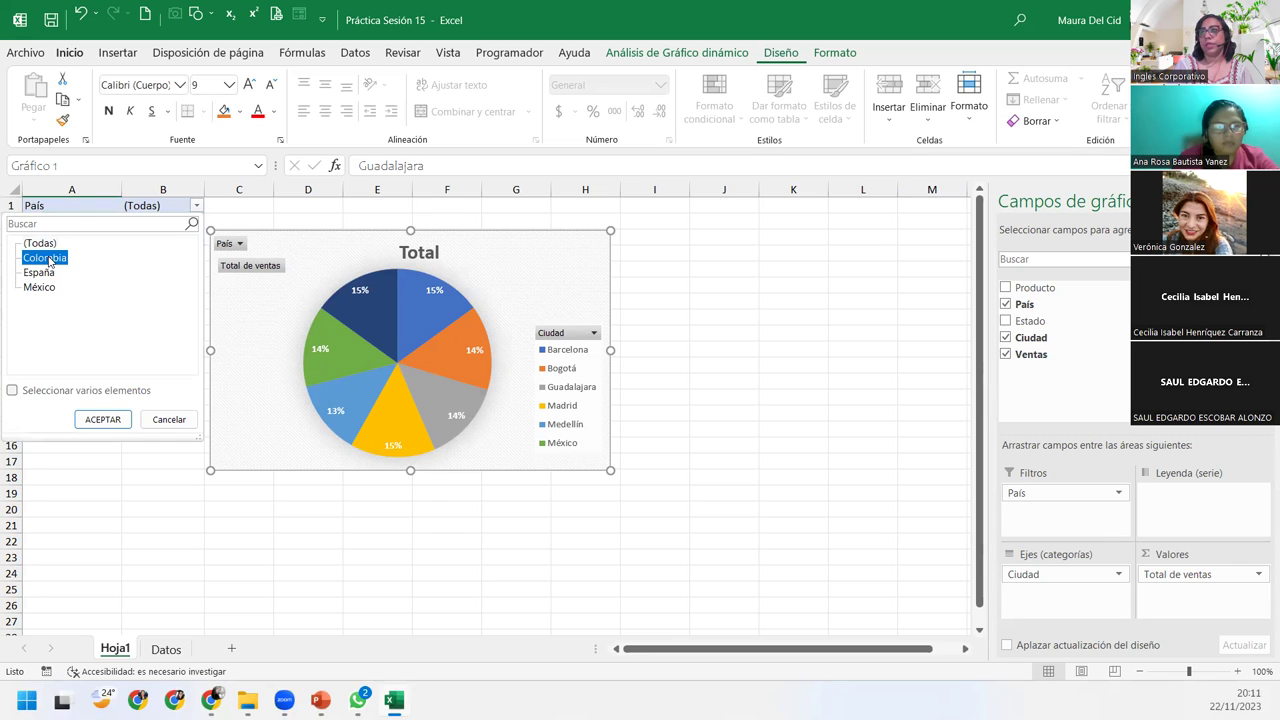
{"action": "left_click", "coordinate": [103, 419]}
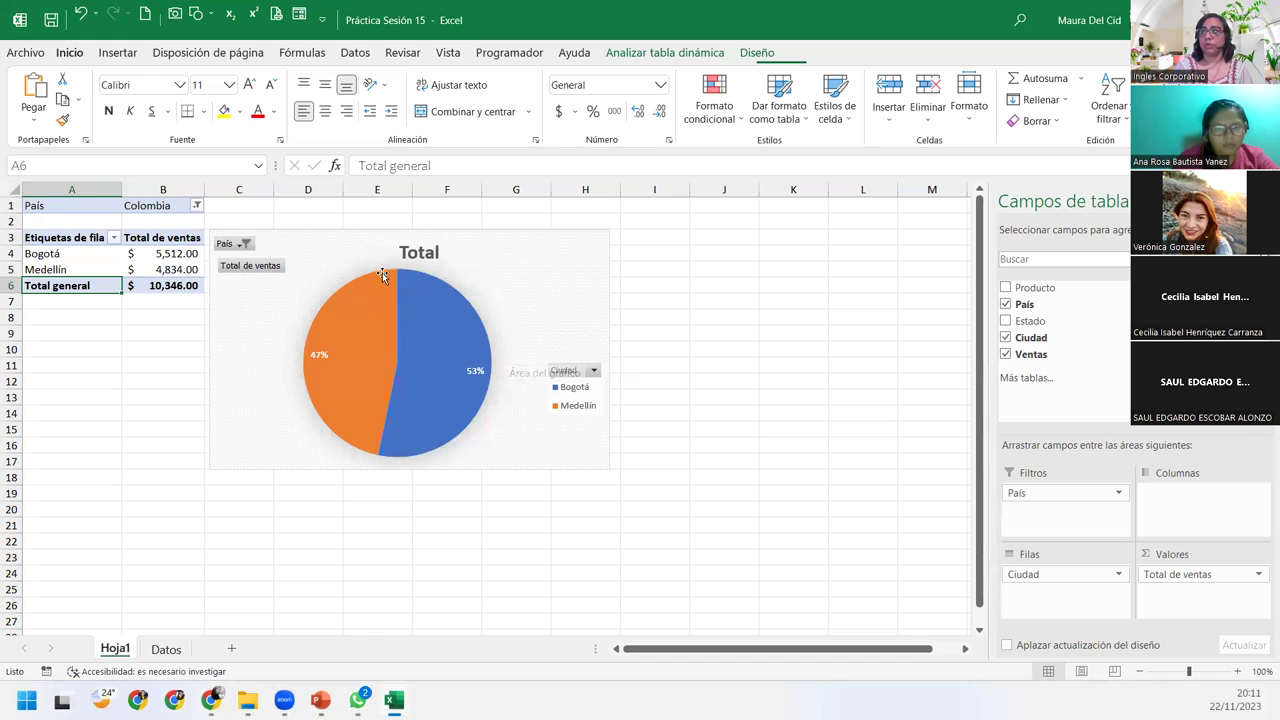
{"action": "left_click", "coordinate": [240, 243]}
{"action": "left_click", "coordinate": [69, 307]}
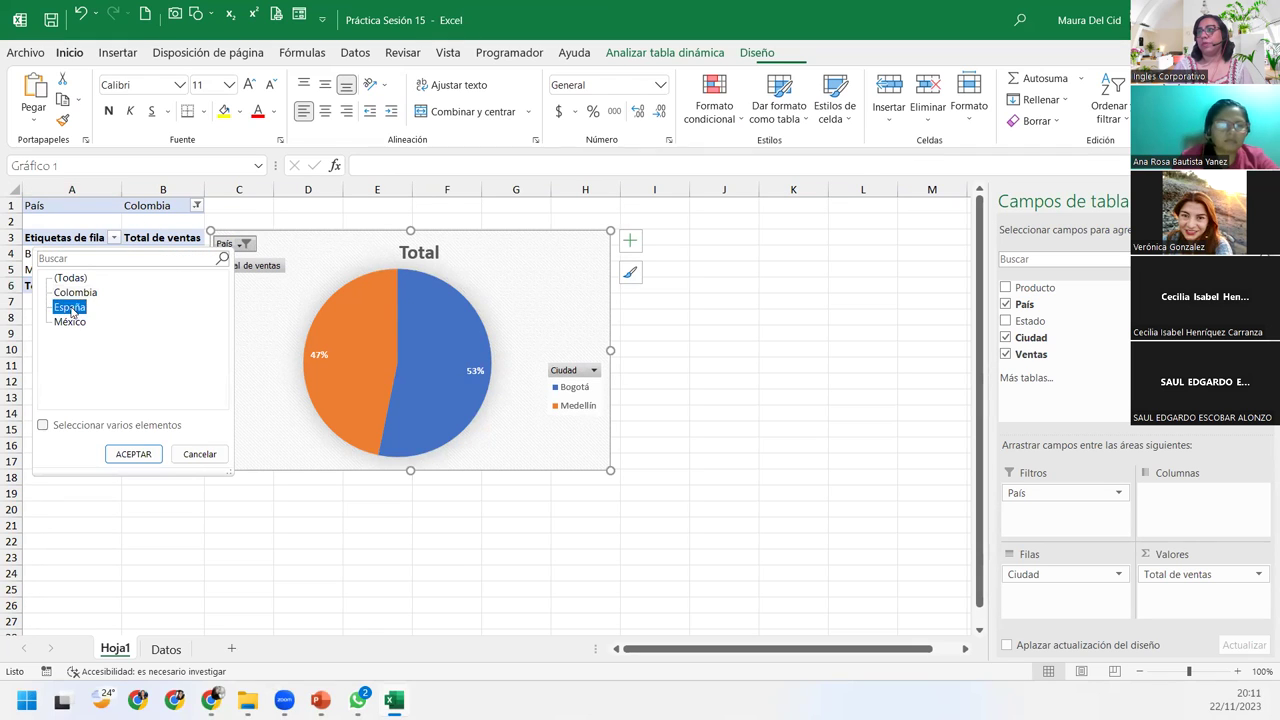
{"action": "left_click", "coordinate": [133, 454]}
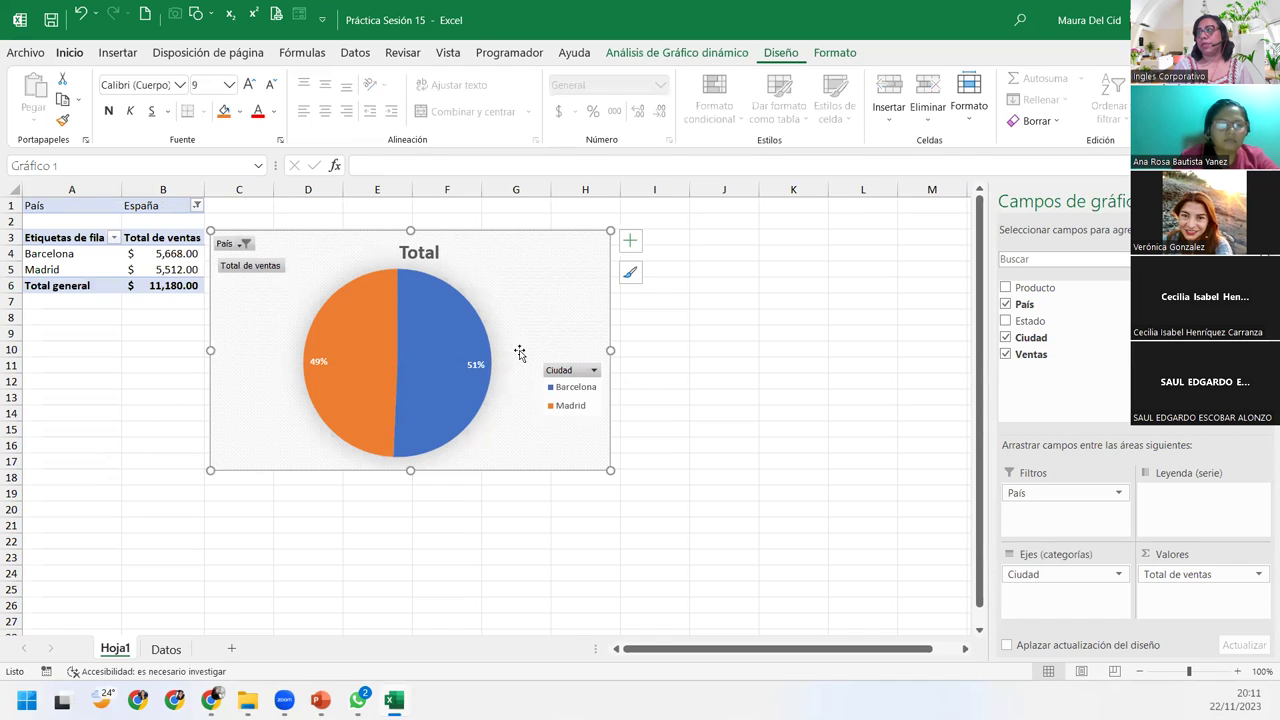
{"action": "left_click", "coordinate": [244, 243]}
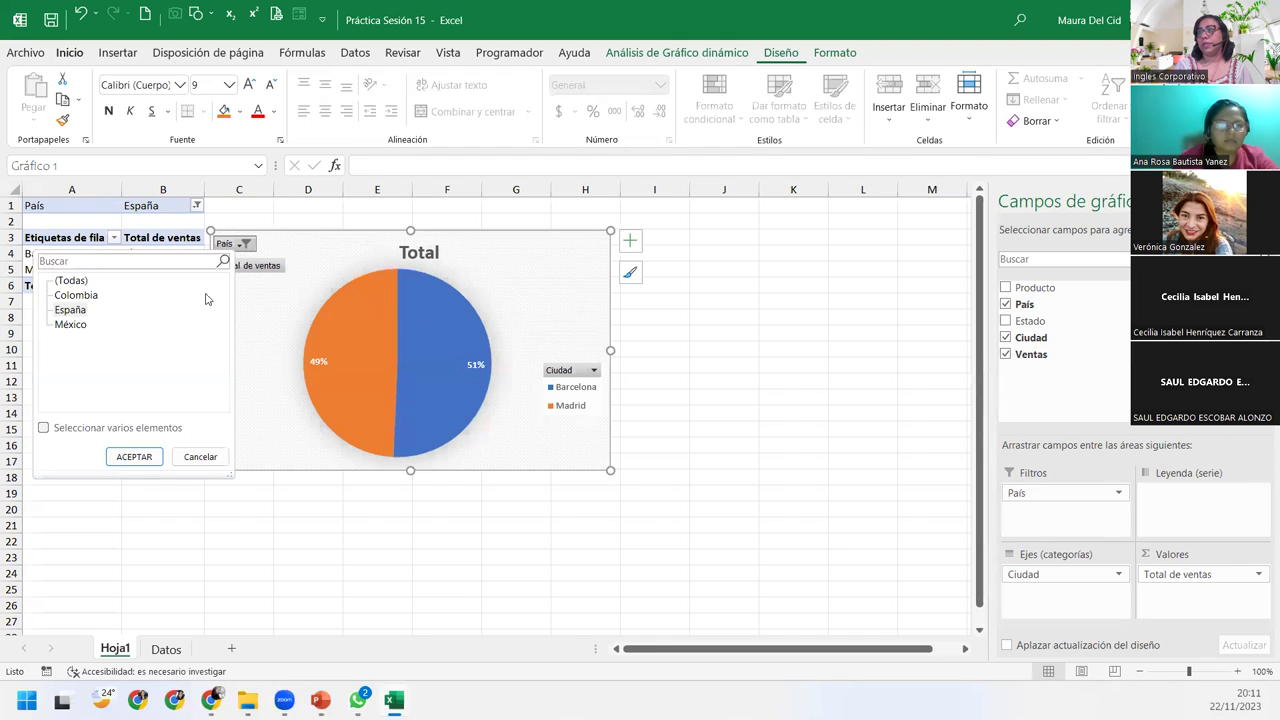
{"action": "left_click", "coordinate": [68, 324]}
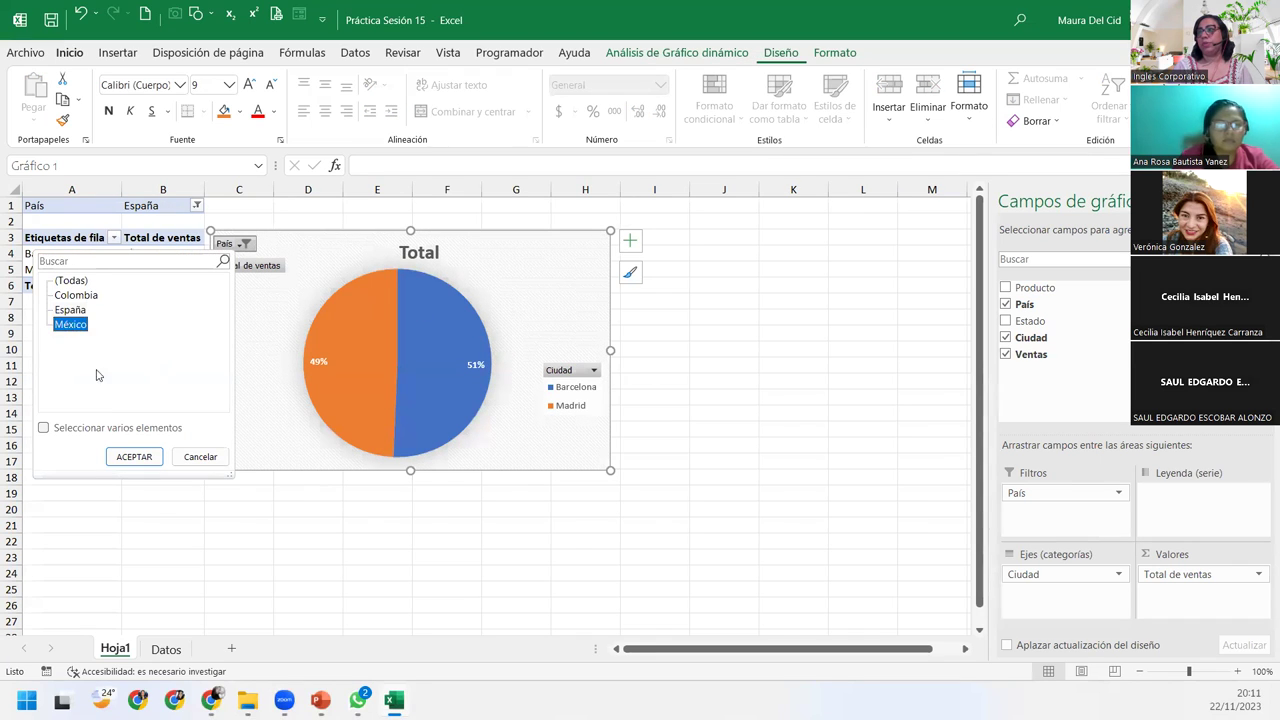
{"action": "left_click", "coordinate": [133, 456]}
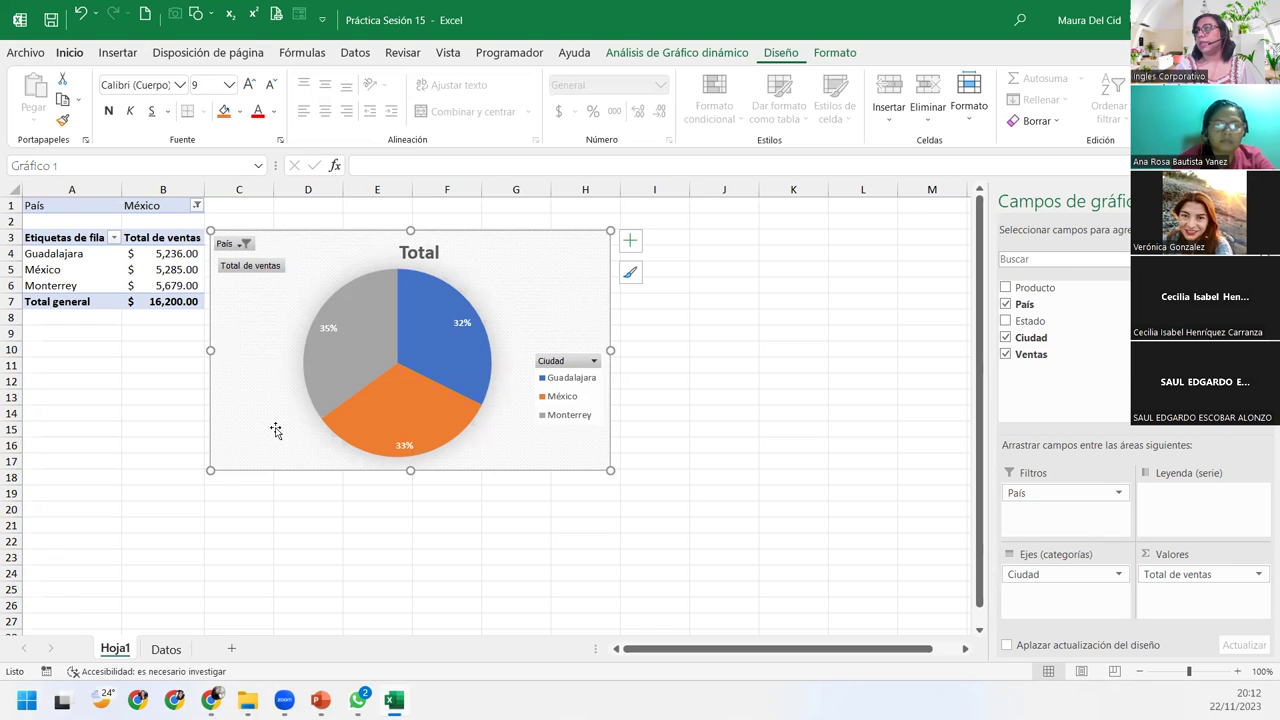
From the Datos table, insert a pivot chart with its pivot table on existing sheet Hoja1 at A25
{"action": "left_click", "coordinate": [166, 649]}
{"action": "left_click", "coordinate": [179, 242]}
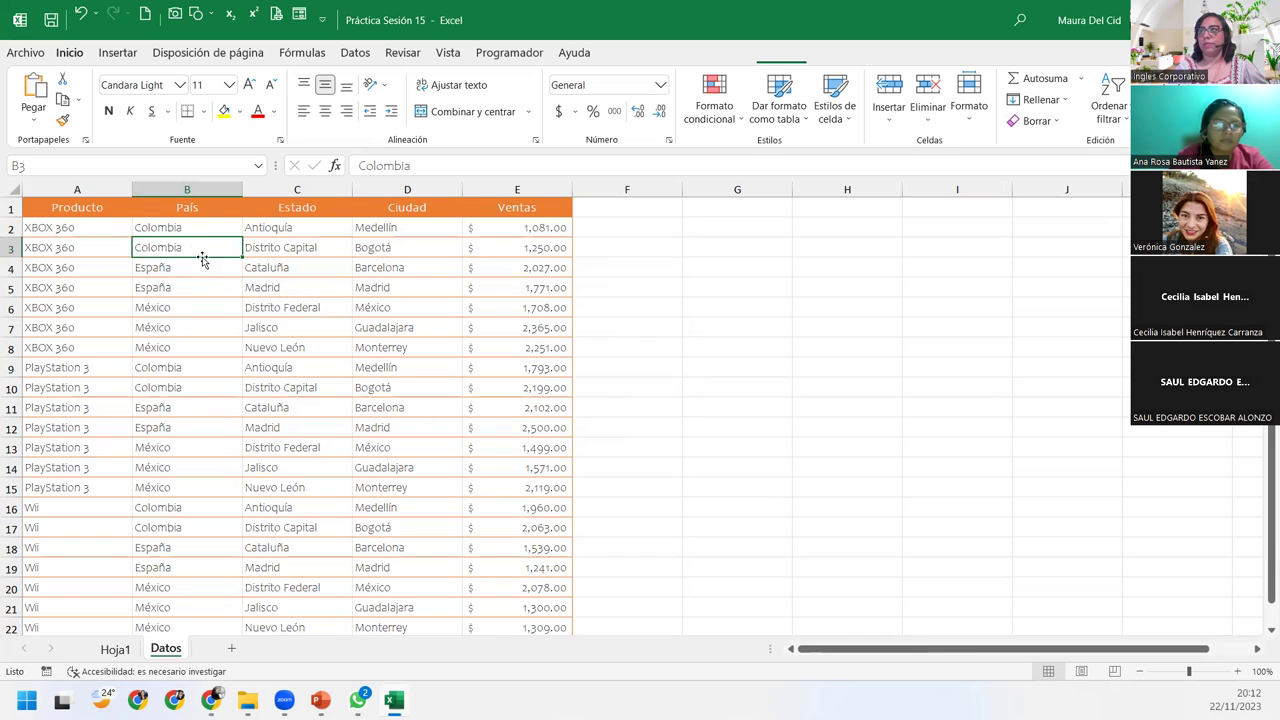
{"action": "left_click", "coordinate": [171, 211]}
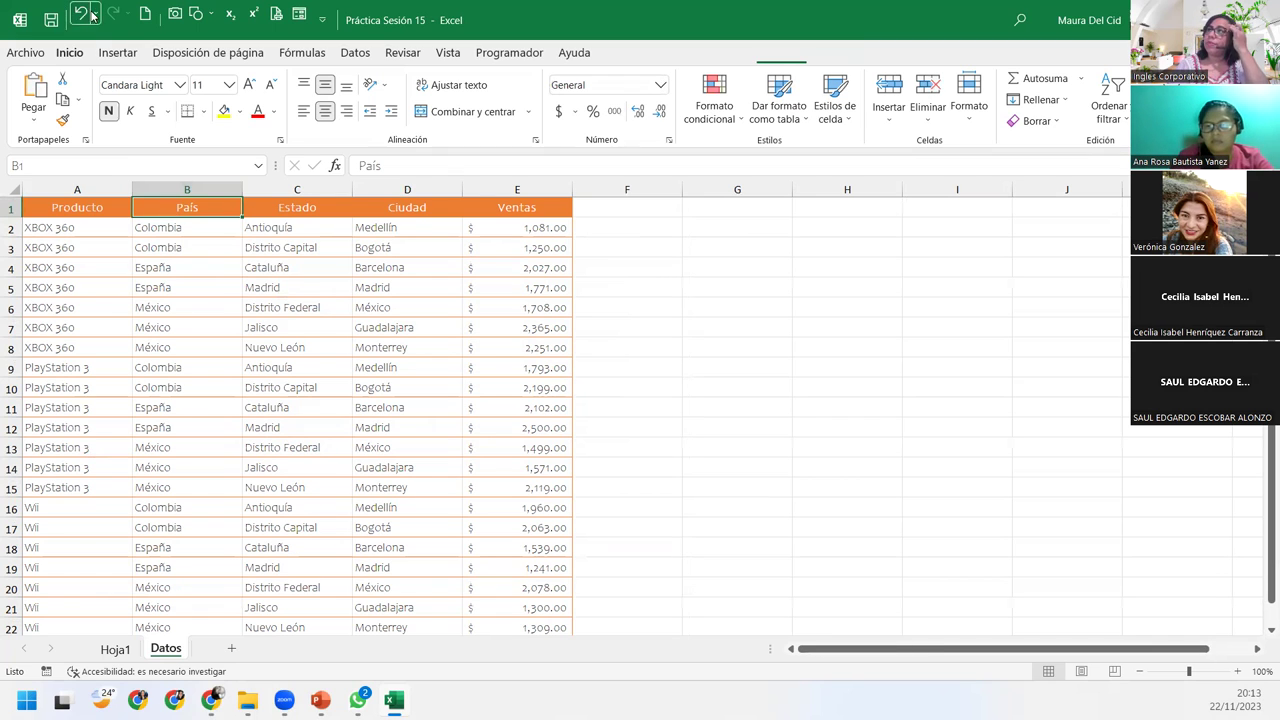
{"action": "left_click", "coordinate": [138, 54]}
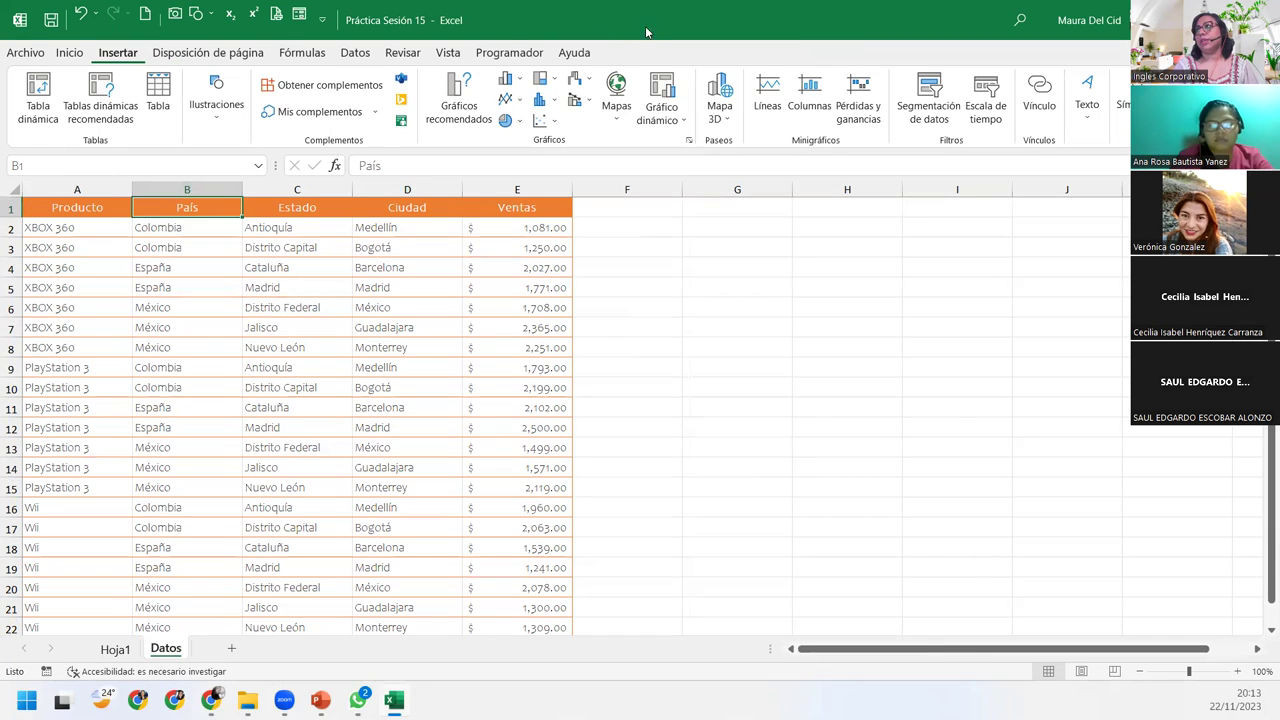
{"action": "left_click", "coordinate": [671, 118]}
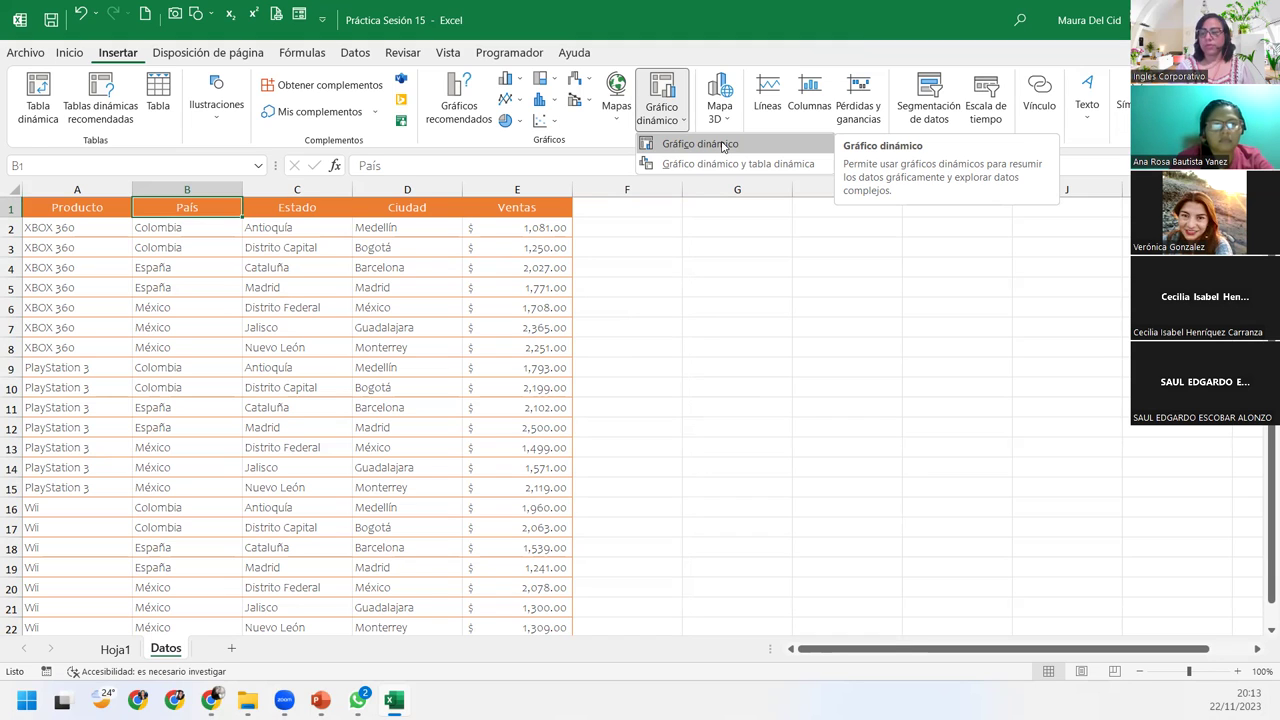
{"action": "left_click", "coordinate": [700, 144]}
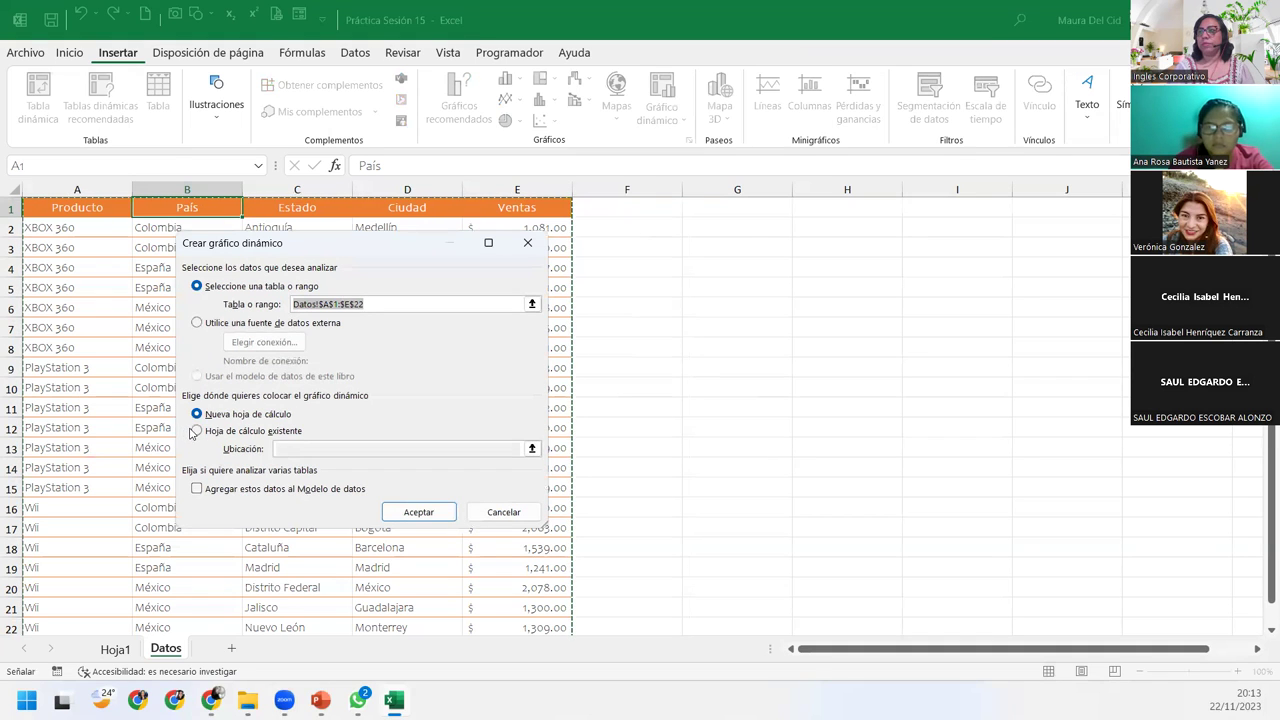
{"action": "left_click", "coordinate": [212, 431]}
{"action": "left_click", "coordinate": [297, 449]}
{"action": "left_click", "coordinate": [115, 650]}
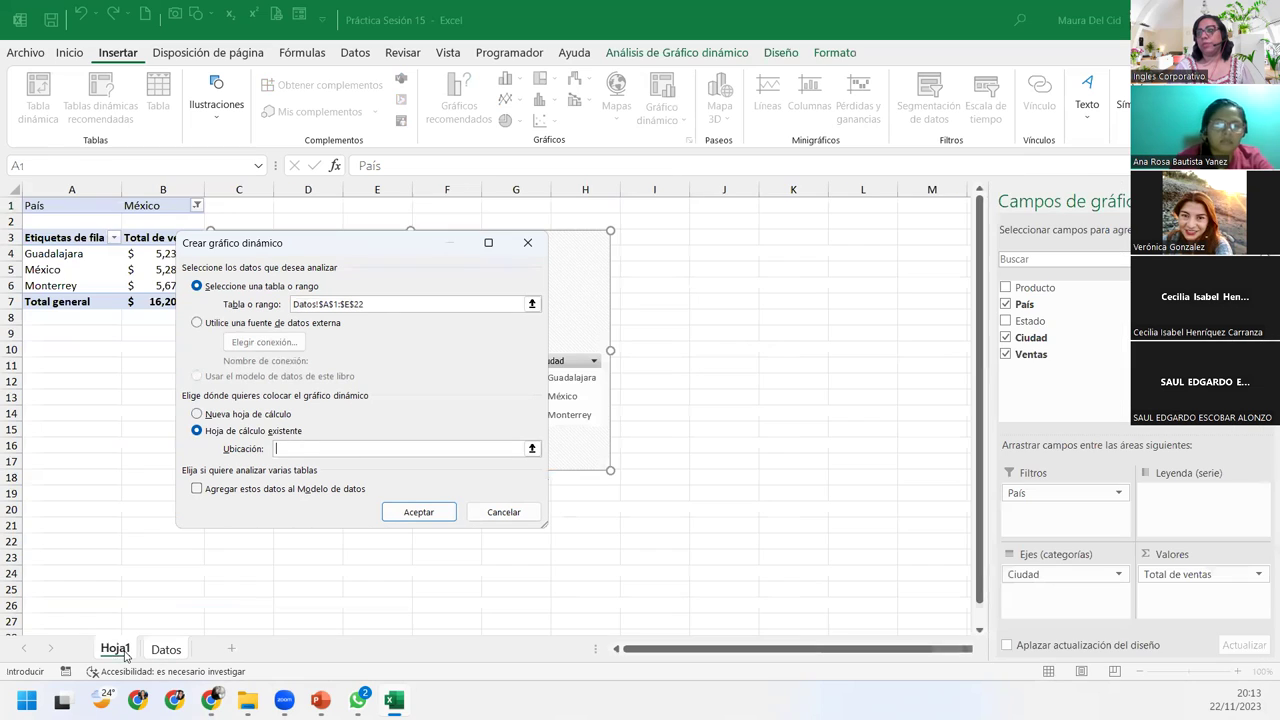
{"action": "left_click", "coordinate": [45, 592]}
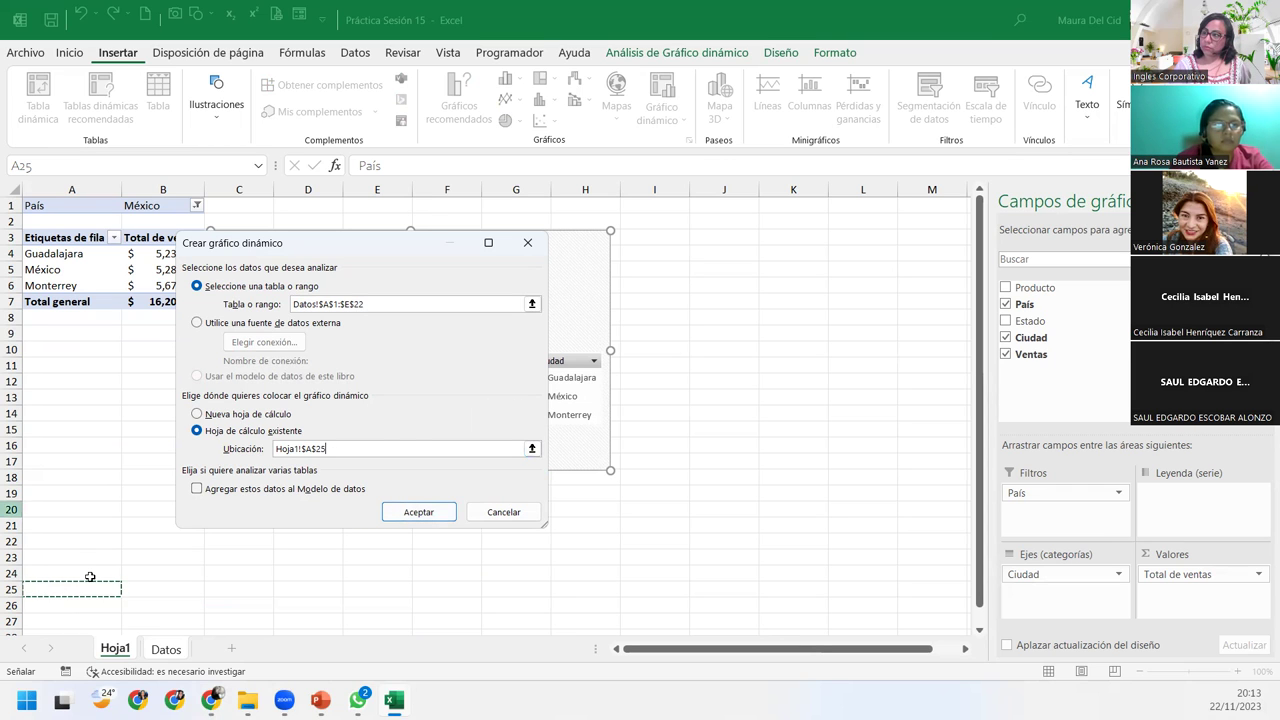
{"action": "left_click", "coordinate": [417, 511]}
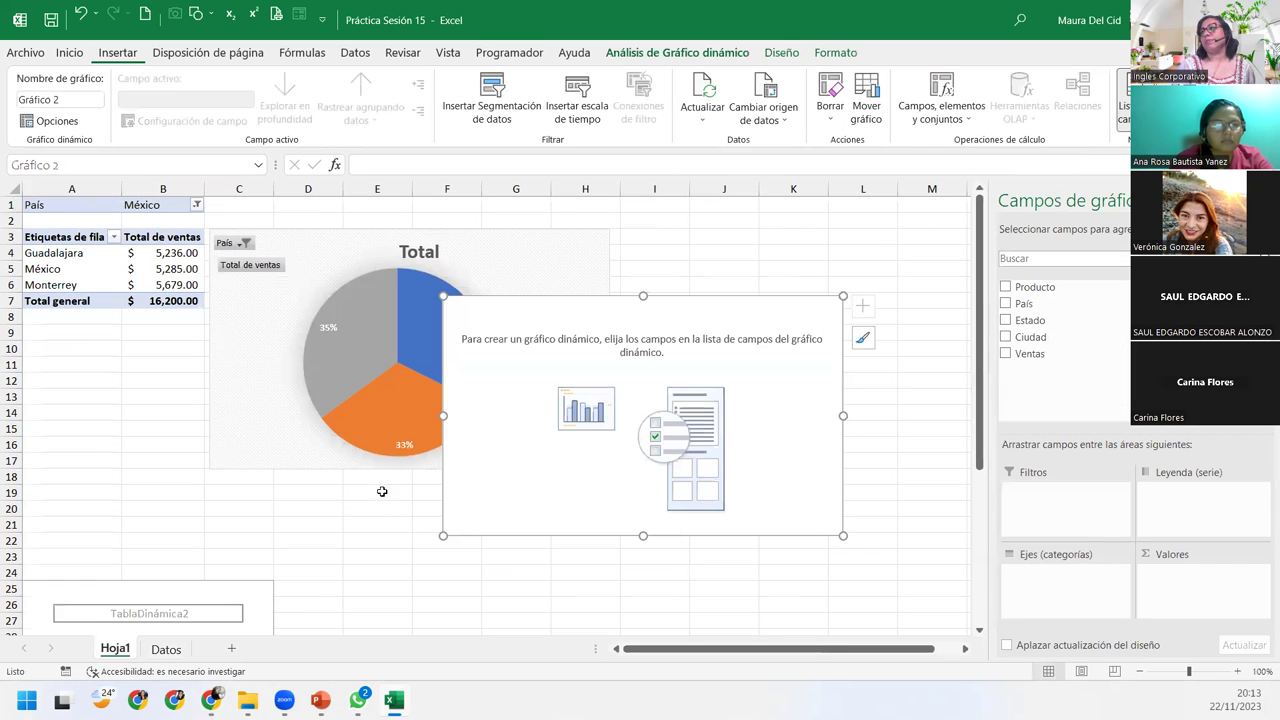
Drag the empty pivot chart down beside TablaDinámica2 and select a cell of that pivot table
{"action": "scroll", "coordinate": [474, 540], "scroll_direction": "down", "scroll_amount": 4}
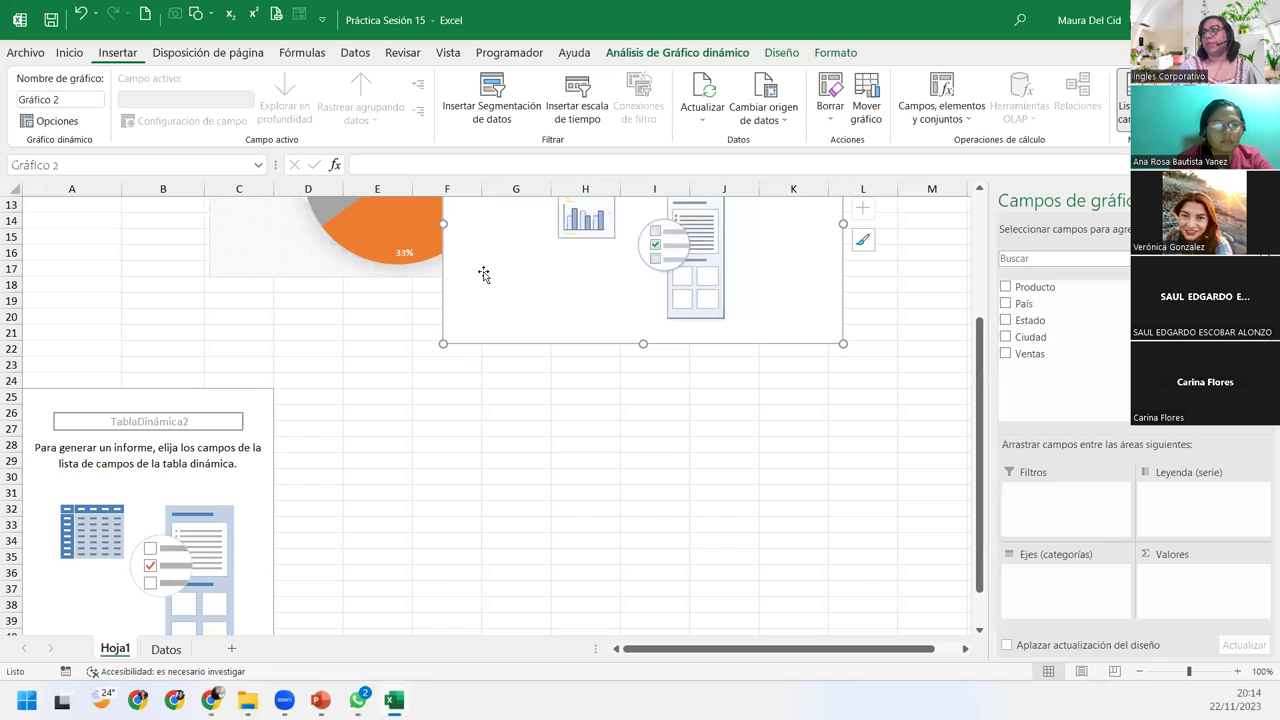
{"action": "left_click_drag", "start_coordinate": [483, 274], "coordinate": [327, 551]}
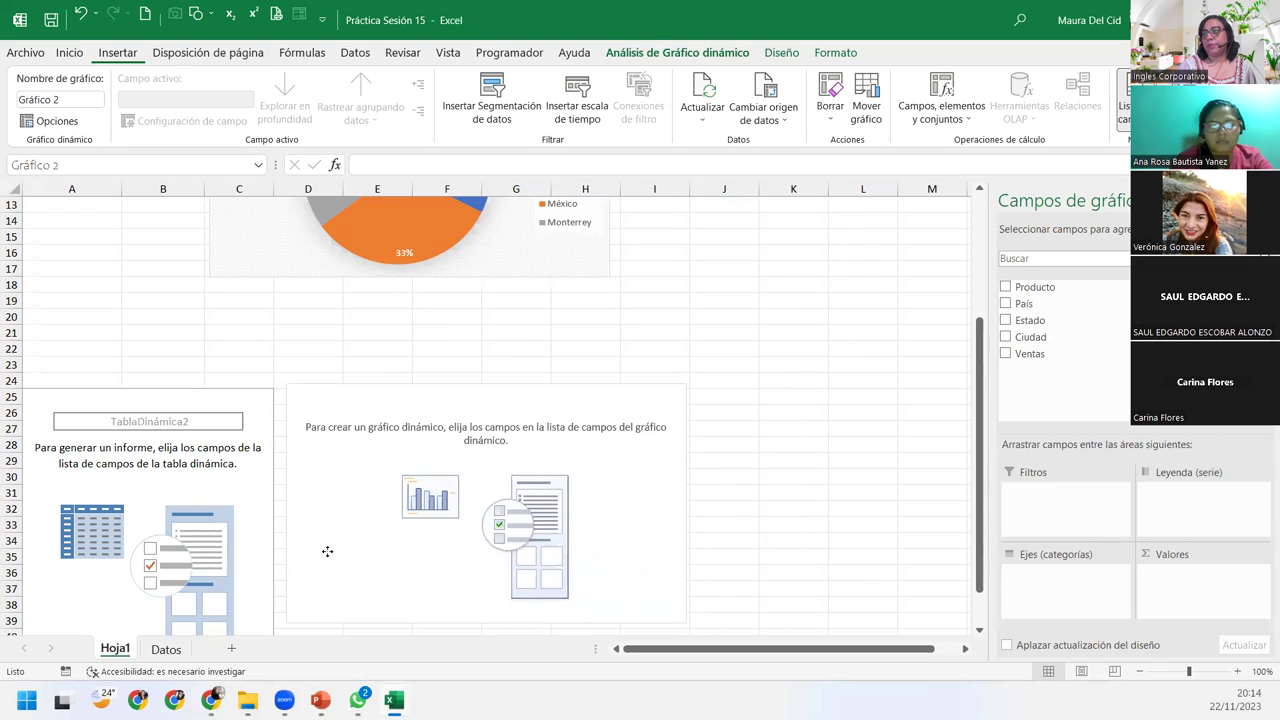
{"action": "left_click_drag", "start_coordinate": [327, 551], "coordinate": [323, 558]}
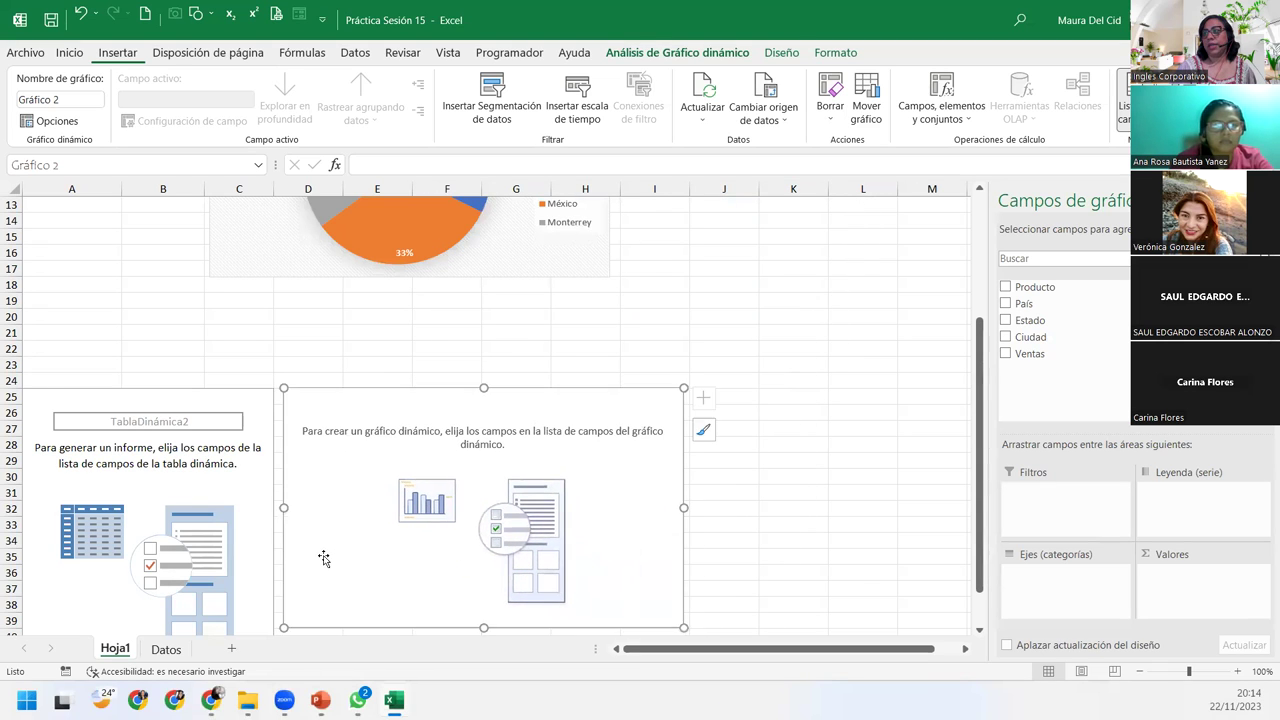
{"action": "scroll", "coordinate": [323, 558], "scroll_direction": "down", "scroll_amount": 3}
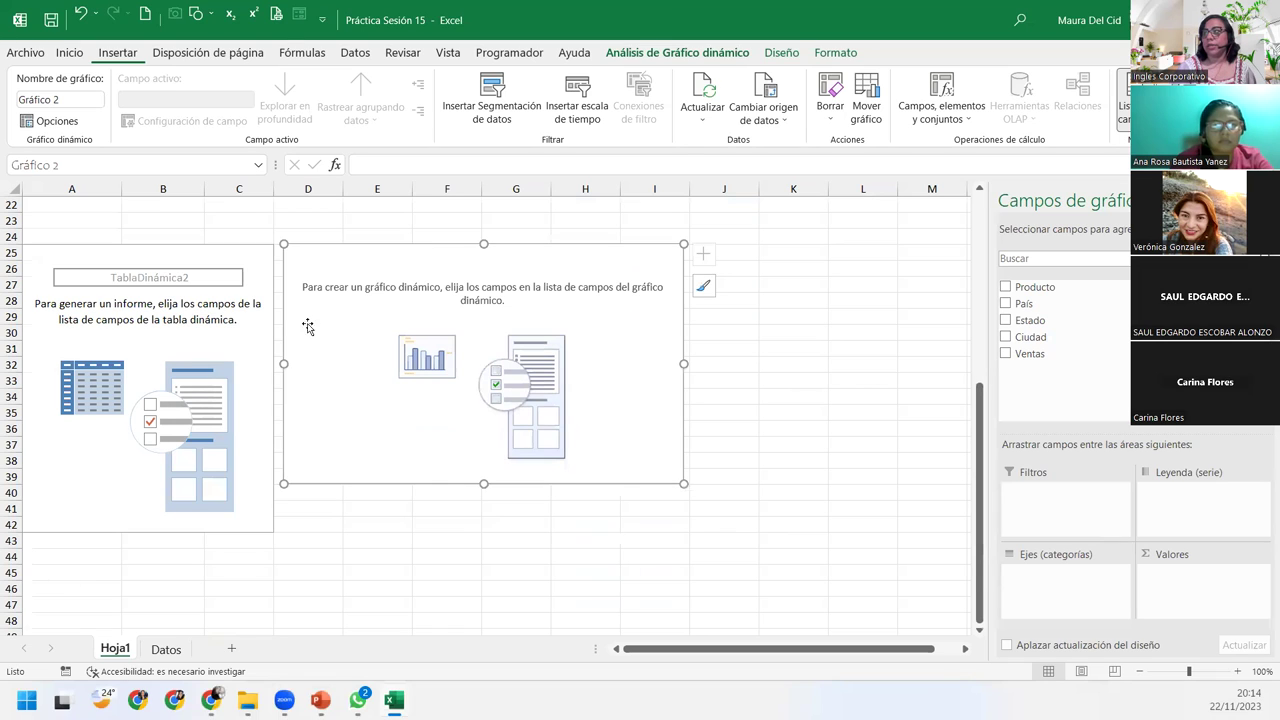
{"action": "left_click_drag", "start_coordinate": [325, 264], "coordinate": [323, 264]}
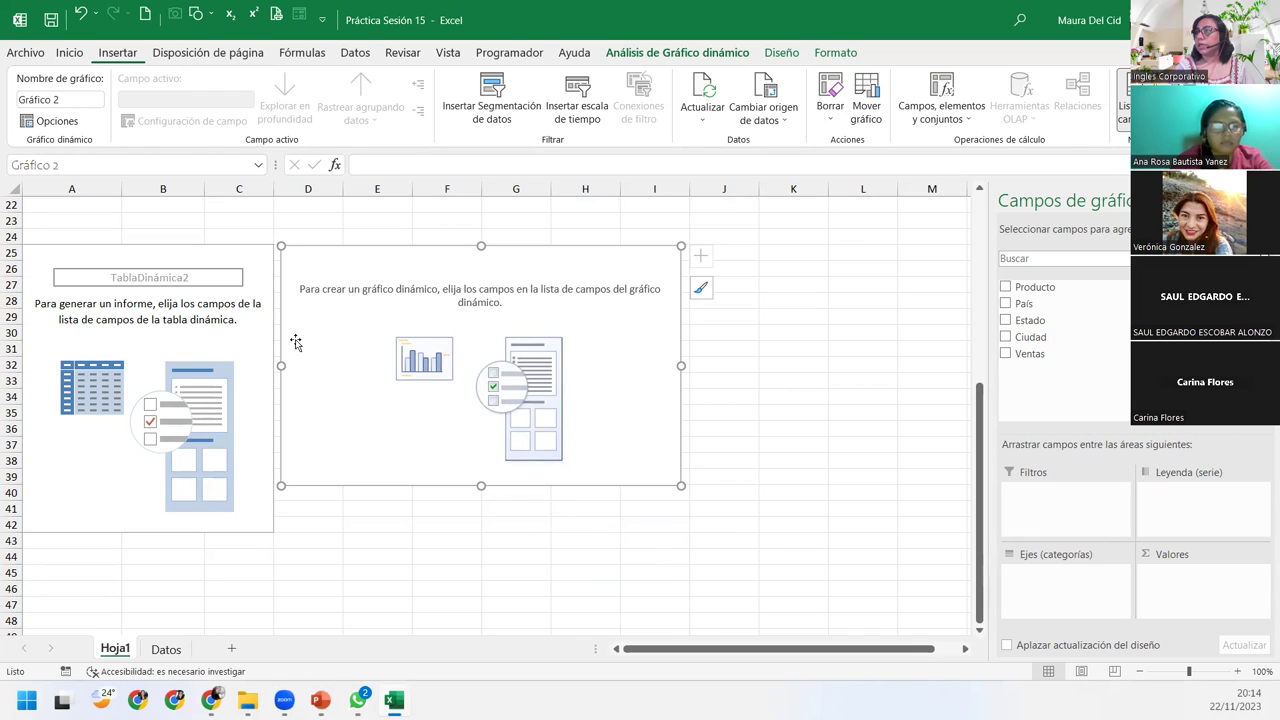
{"action": "left_click", "coordinate": [222, 361]}
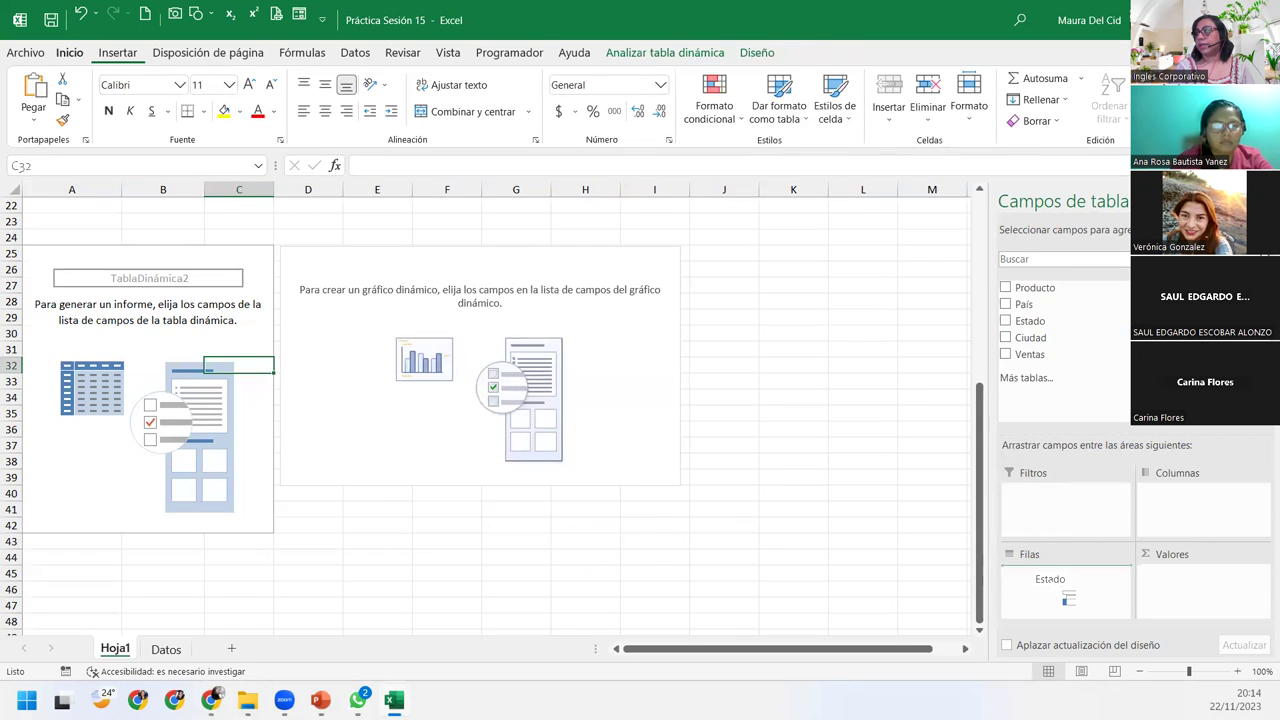
Add Estado to the rows and Ventas as summed values in the new pivot table
{"action": "left_click_drag", "start_coordinate": [1045, 328], "coordinate": [1051, 588]}
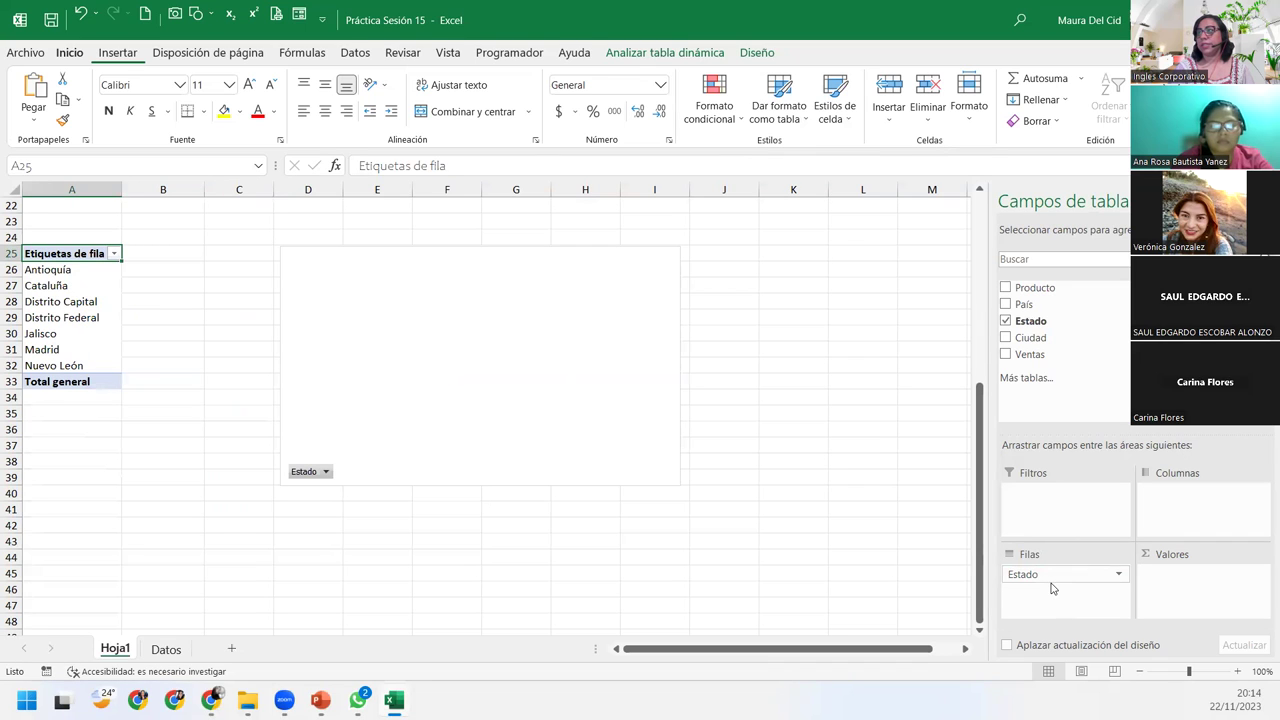
{"action": "mouse_move", "coordinate": [1062, 354]}
{"action": "left_mouse_down"}
{"action": "mouse_move", "coordinate": [1210, 510]}
{"action": "mouse_move", "coordinate": [1213, 594]}
{"action": "left_mouse_up"}
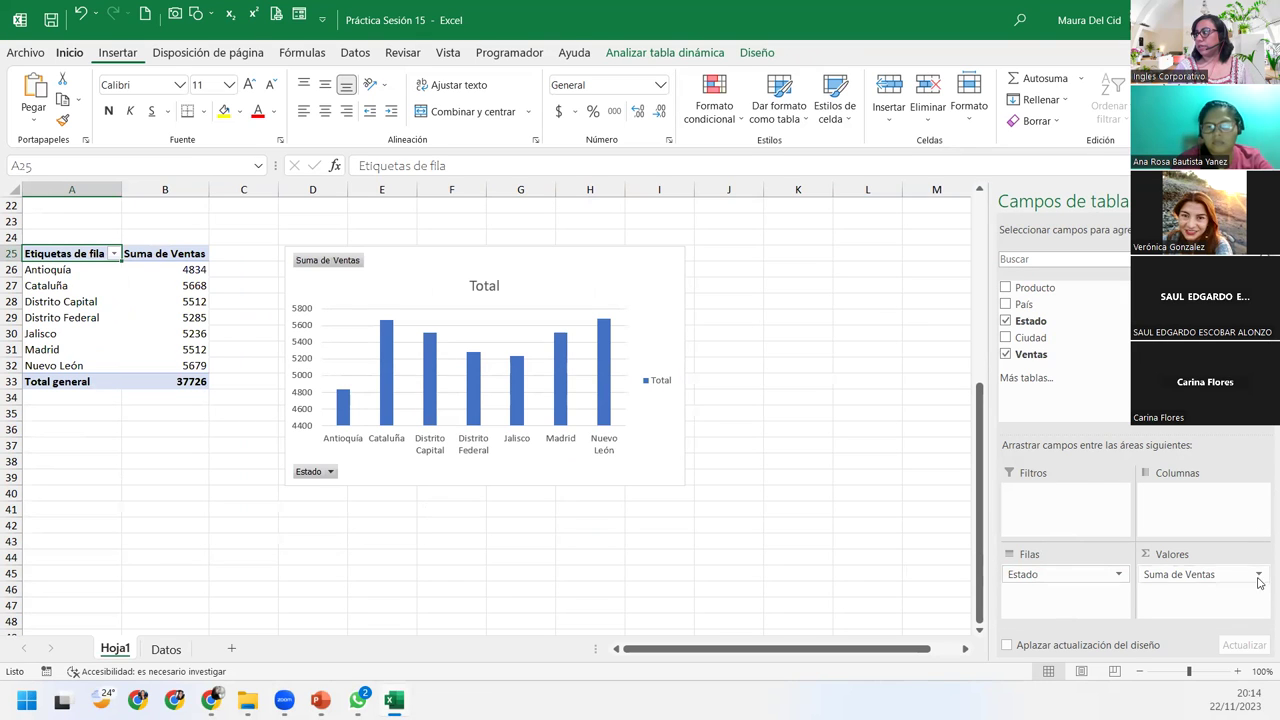
{"action": "left_click", "coordinate": [1258, 576]}
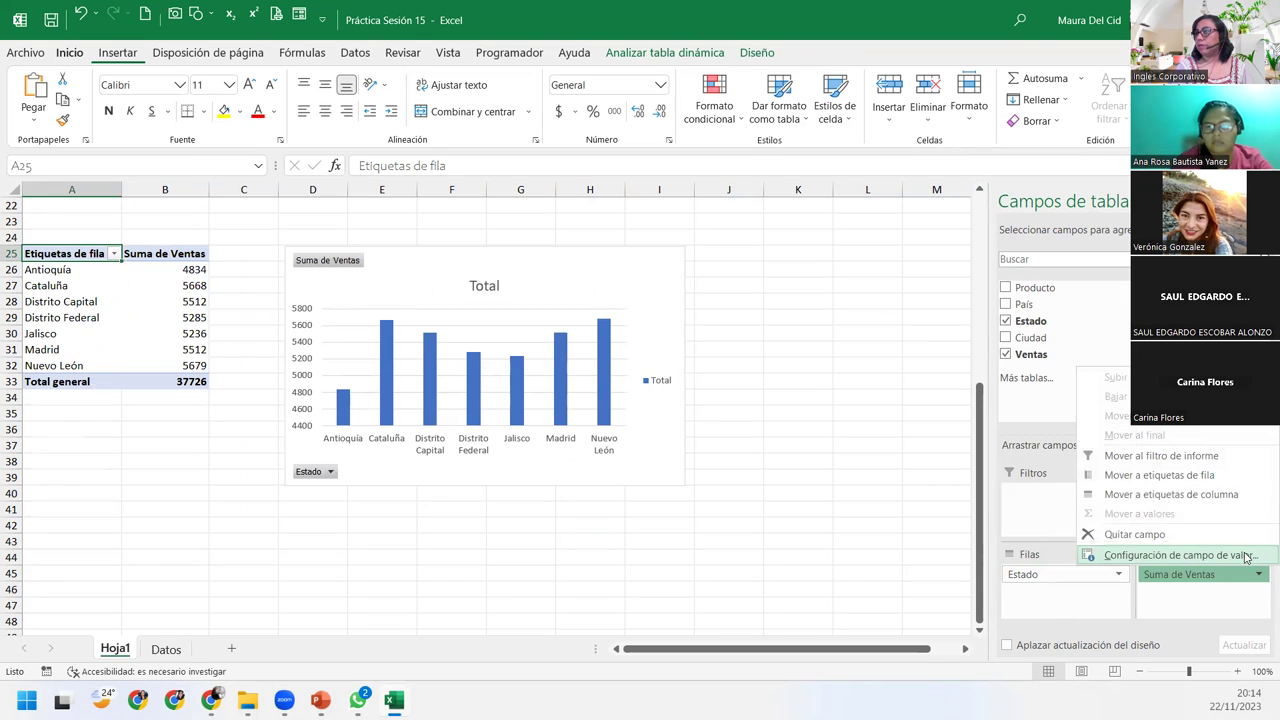
Give the sales field Contabilidad format with the Colombian currency symbol and the name 'Ventas totales'
{"action": "left_click", "coordinate": [1178, 555]}
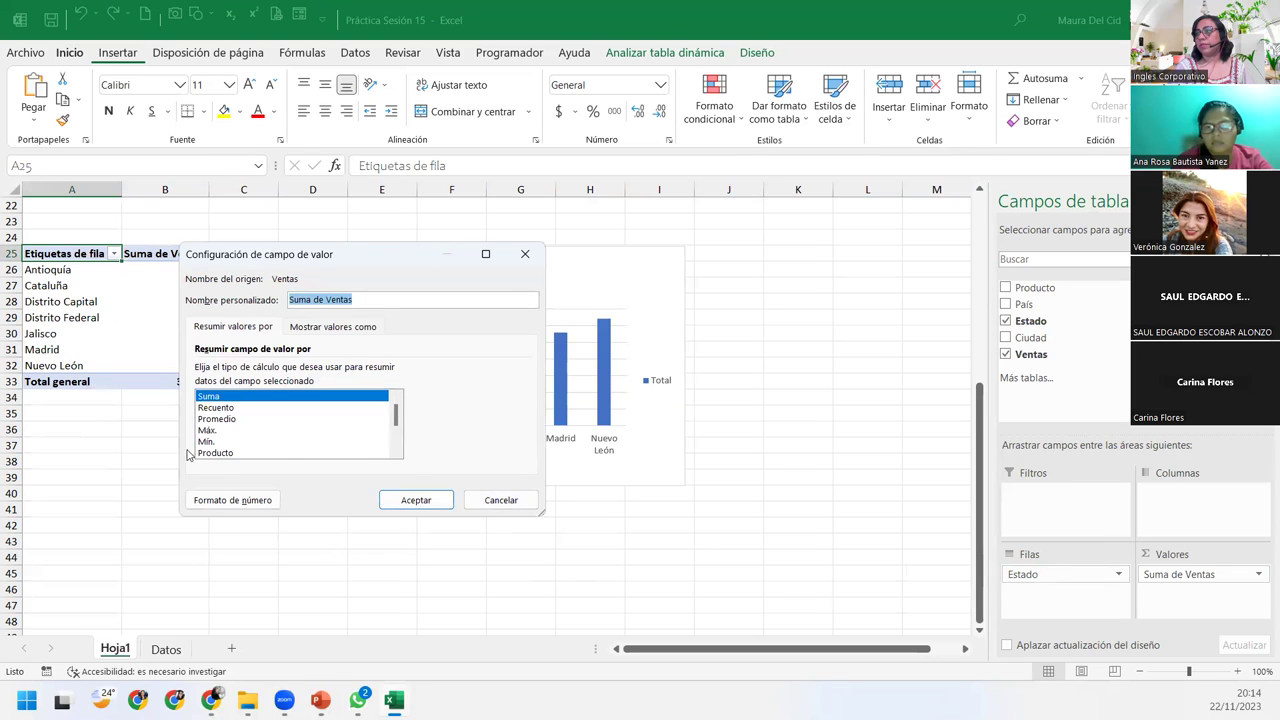
{"action": "left_click", "coordinate": [255, 498]}
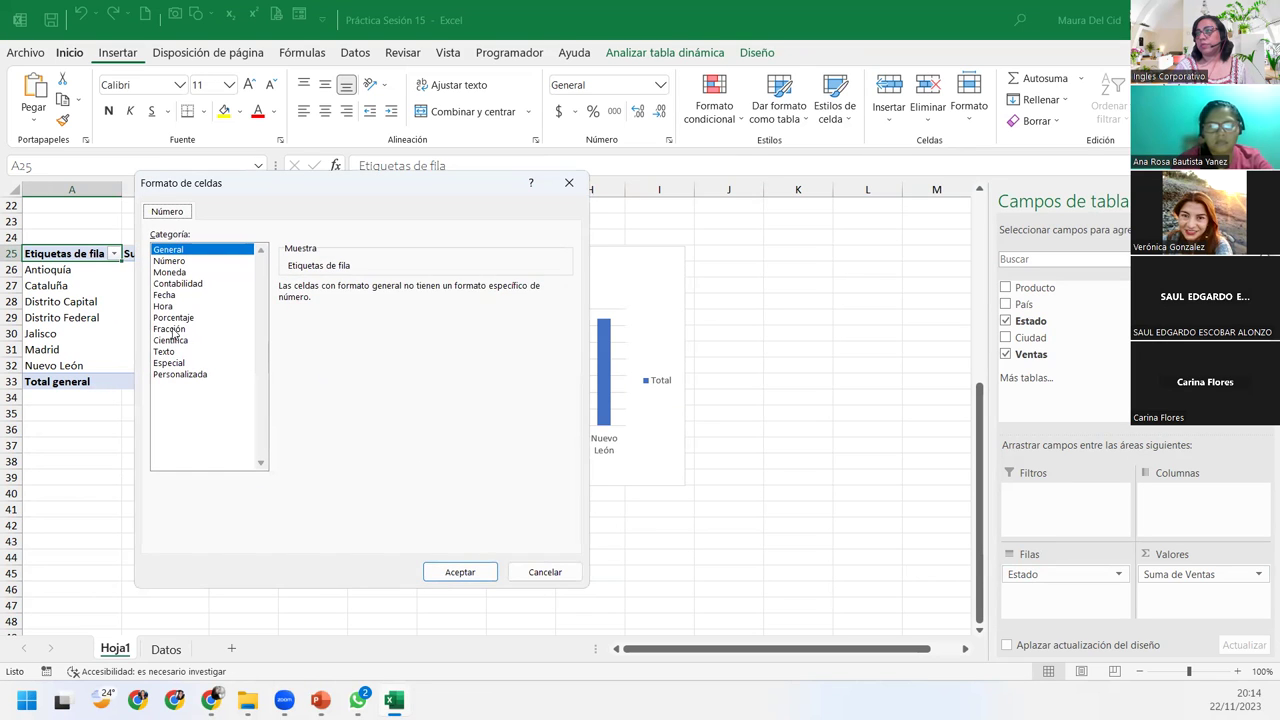
{"action": "left_click", "coordinate": [178, 283]}
{"action": "left_click", "coordinate": [343, 310]}
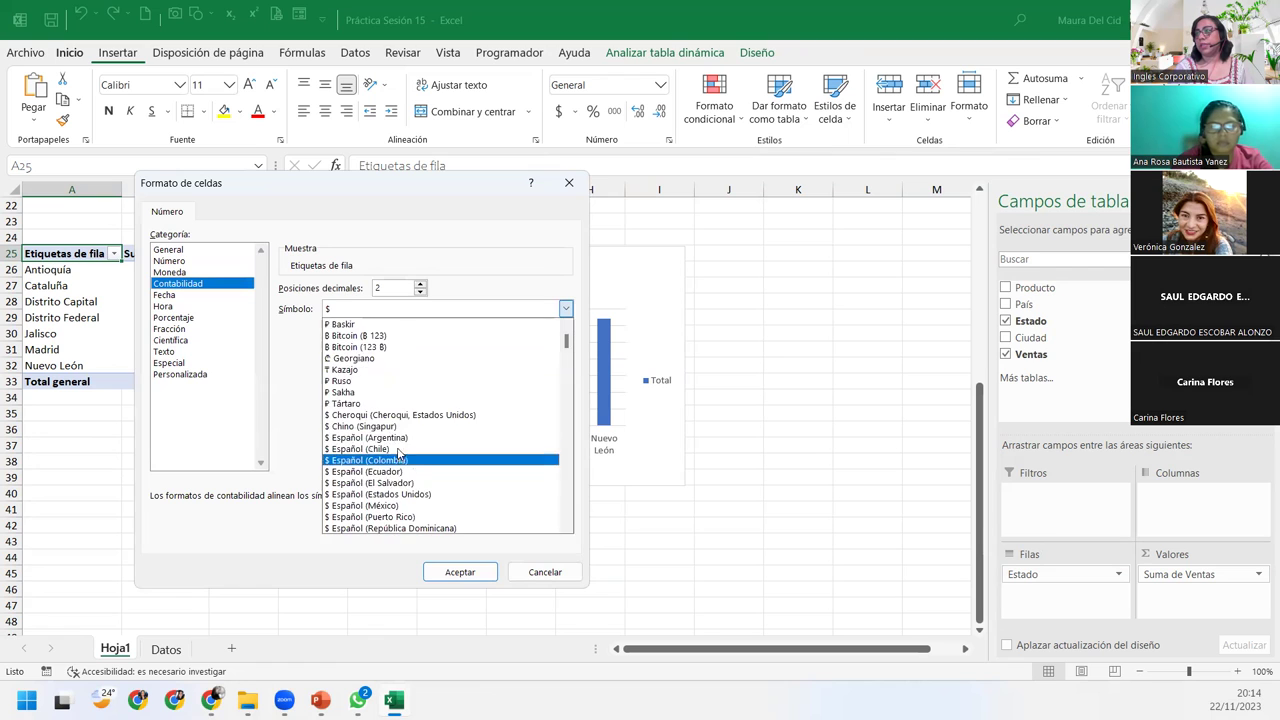
{"action": "left_click", "coordinate": [400, 483]}
{"action": "left_click", "coordinate": [460, 571]}
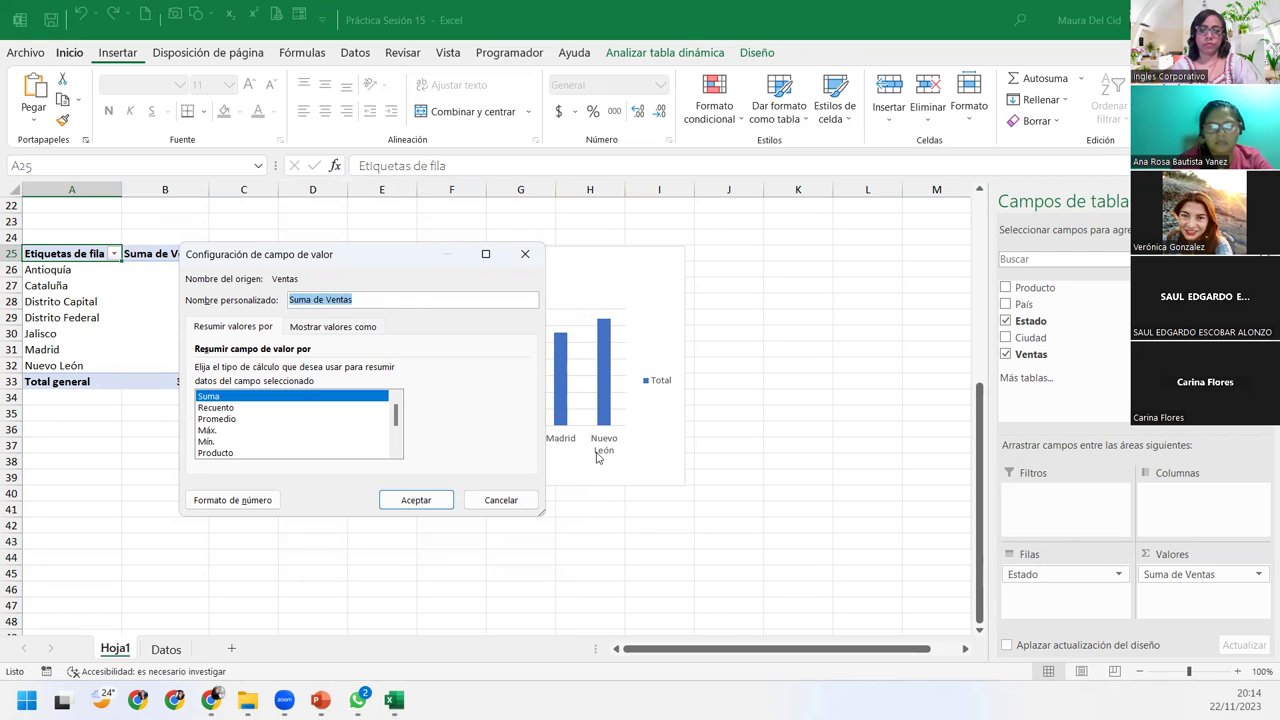
{"action": "type", "text": "Ve"}
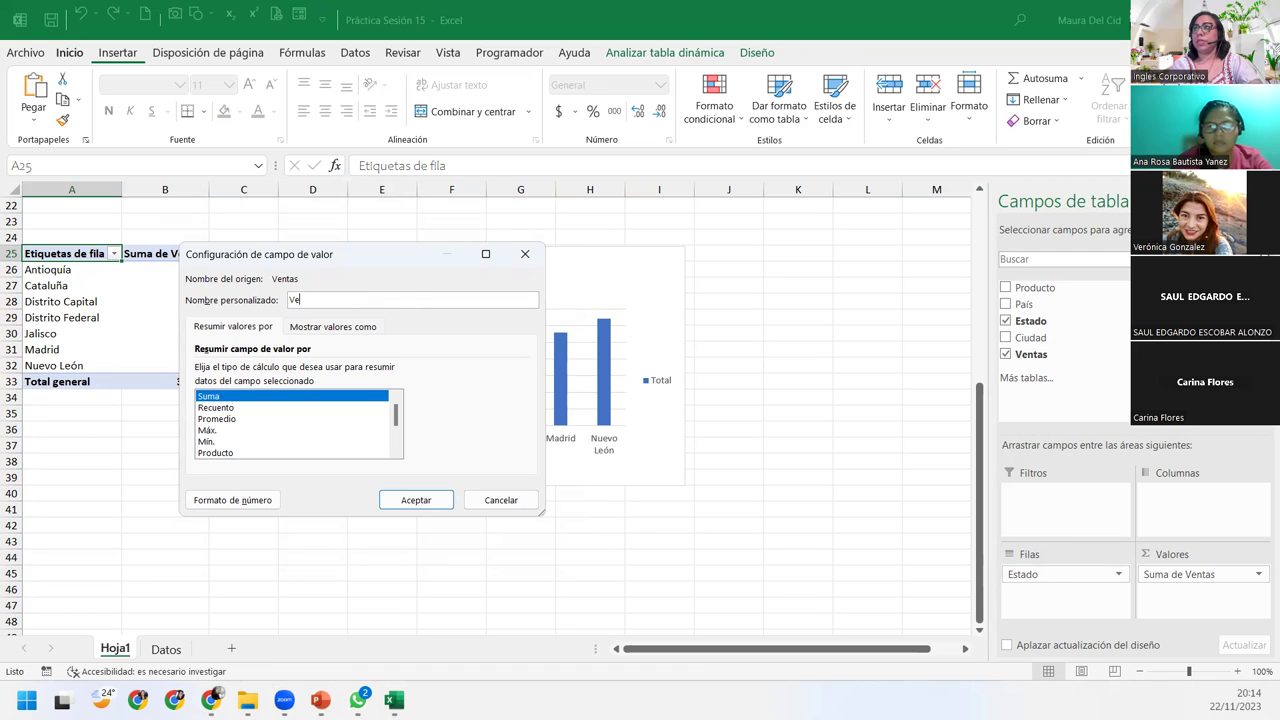
{"action": "type", "text": "nntas totales"}
{"action": "key", "text": "Return"}
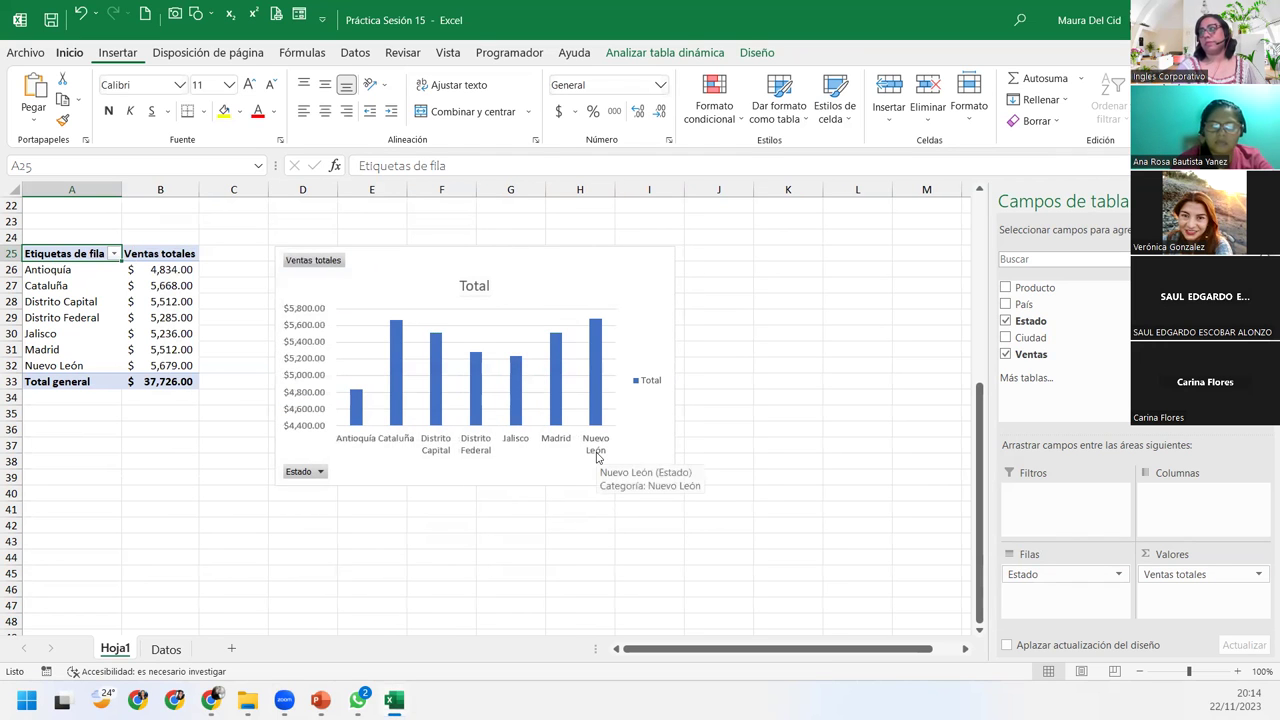
Shift the Ventas totales column pivot chart a little left, next to its pivot table
{"action": "left_click", "coordinate": [656, 482]}
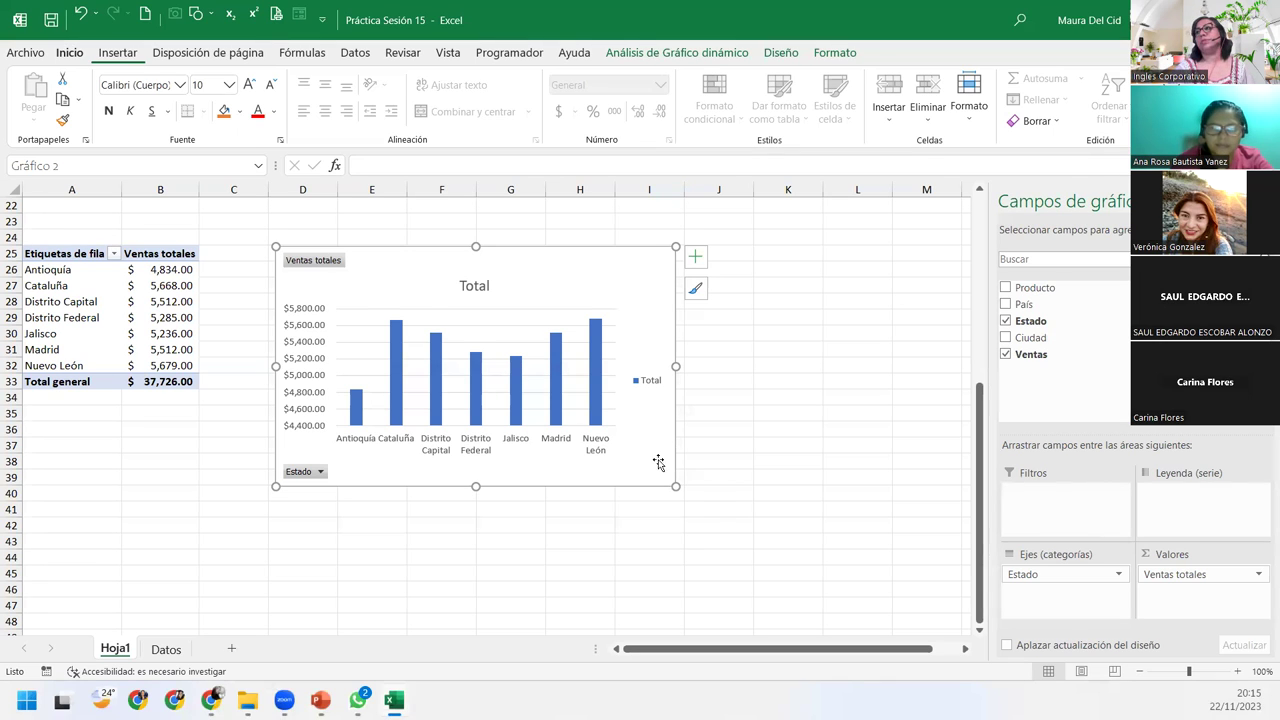
{"action": "left_click_drag", "start_coordinate": [371, 250], "coordinate": [309, 250]}
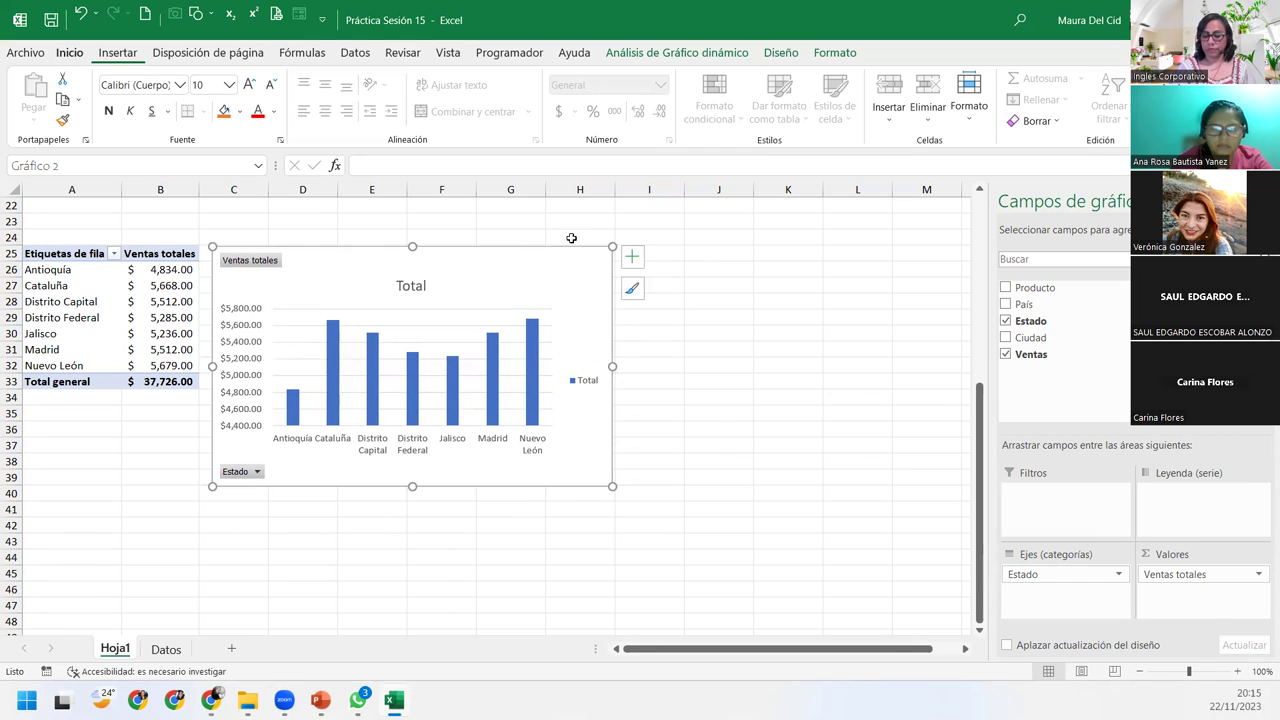
{"action": "left_click", "coordinate": [778, 54]}
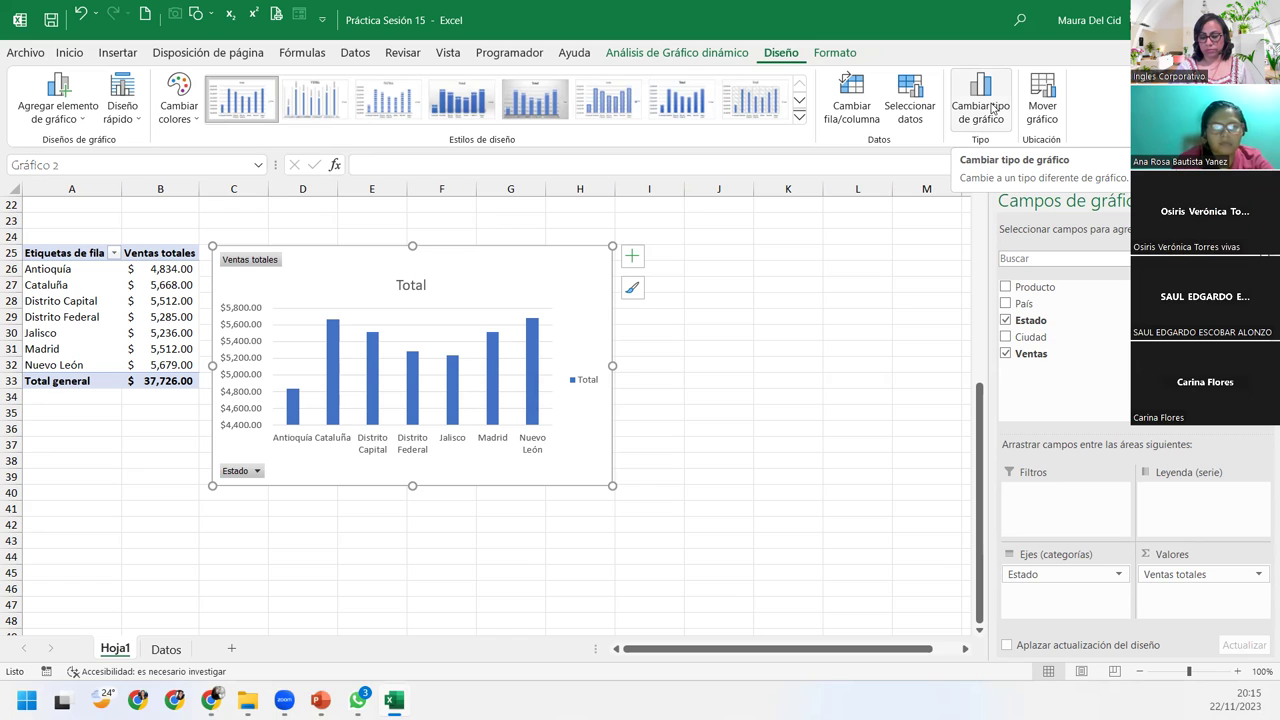
Change the sales-by-state pivot chart type to Circular 3D
{"action": "left_click", "coordinate": [993, 110]}
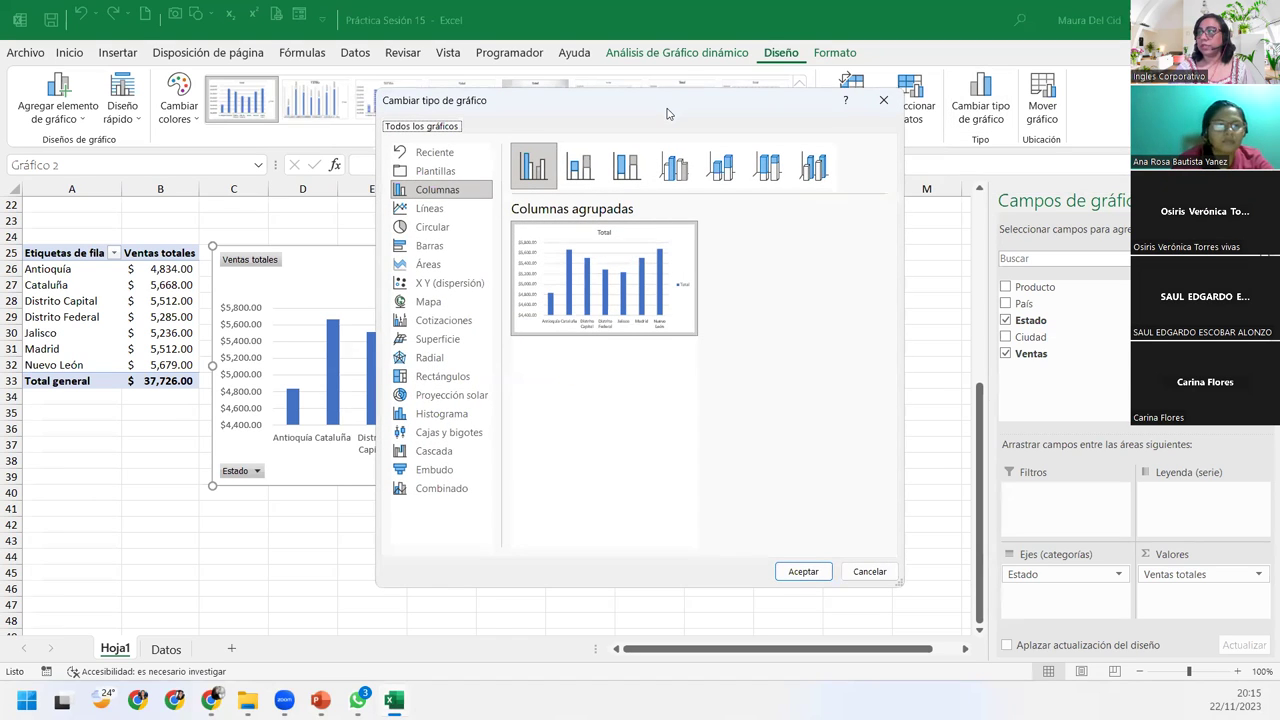
{"action": "left_click_drag", "start_coordinate": [668, 113], "coordinate": [724, 160]}
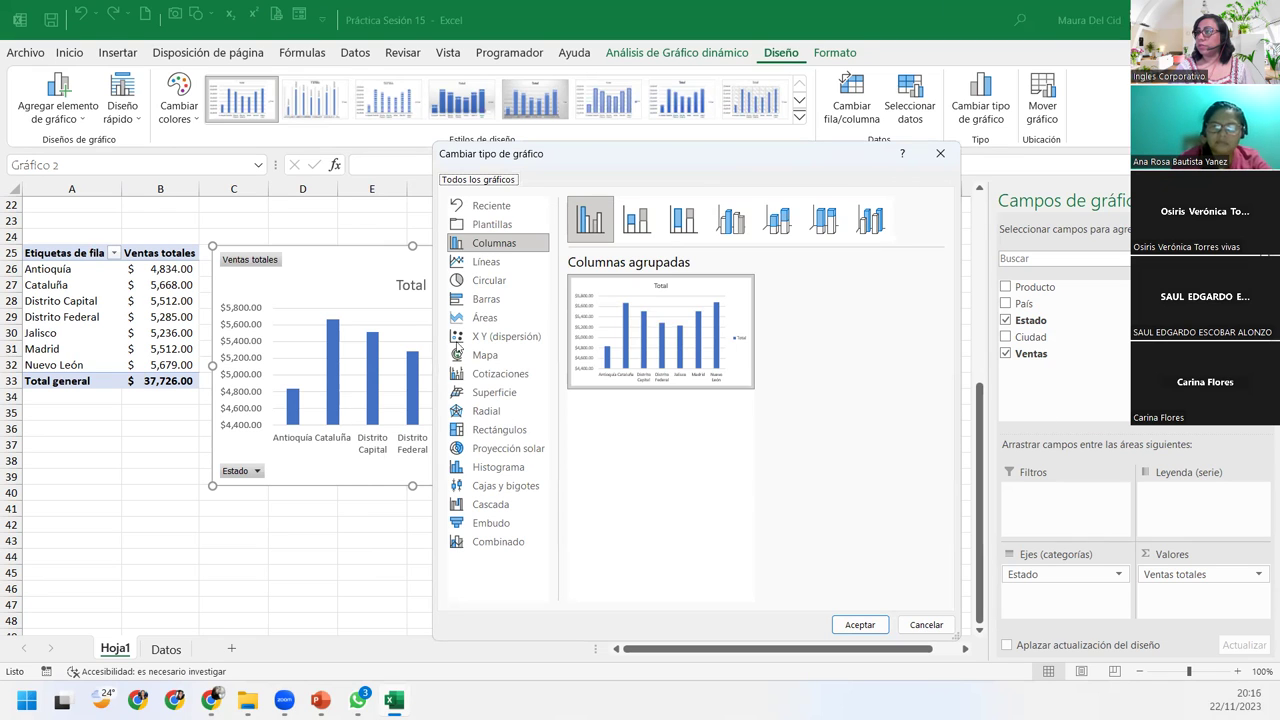
{"action": "left_click", "coordinate": [486, 281]}
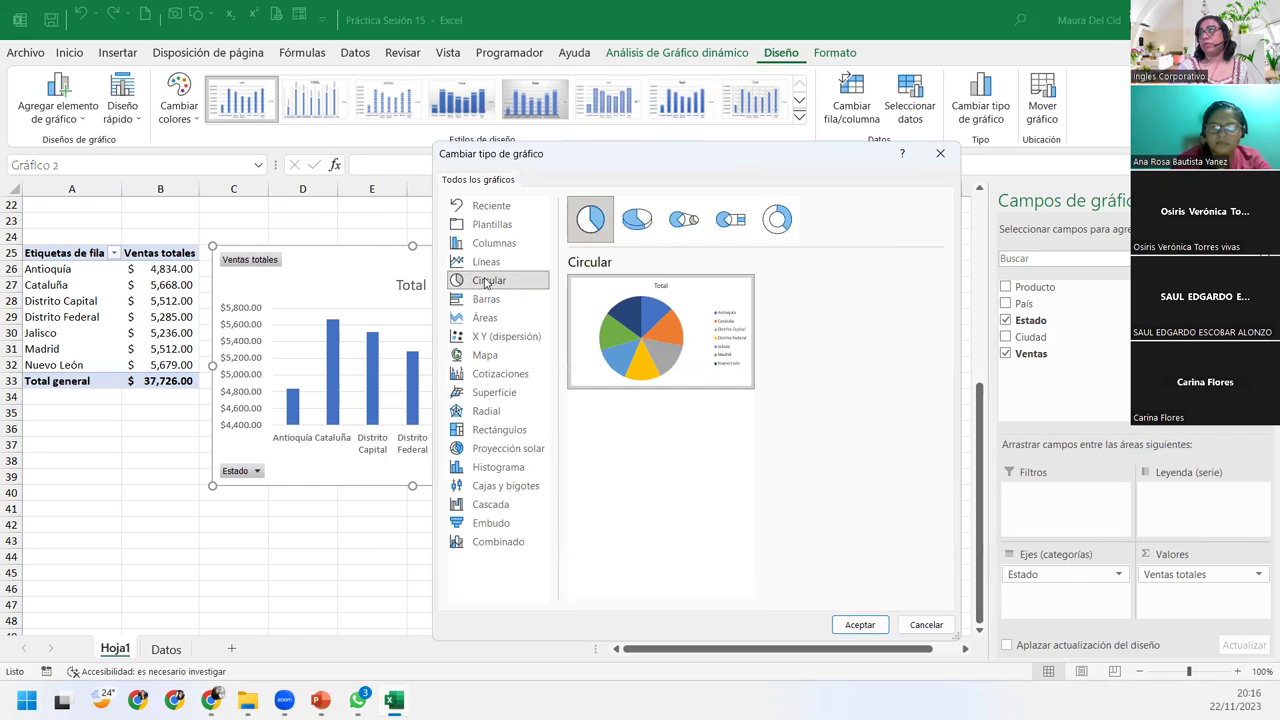
{"action": "left_click", "coordinate": [645, 228]}
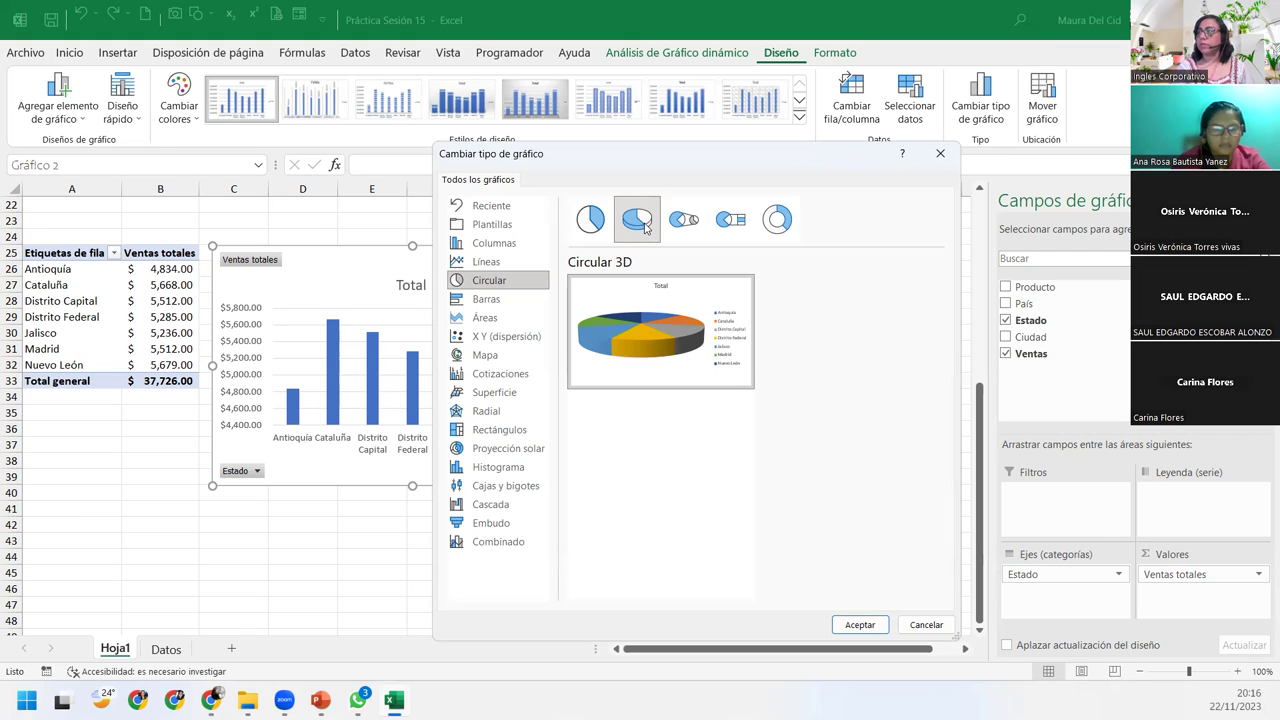
{"action": "left_click", "coordinate": [858, 624]}
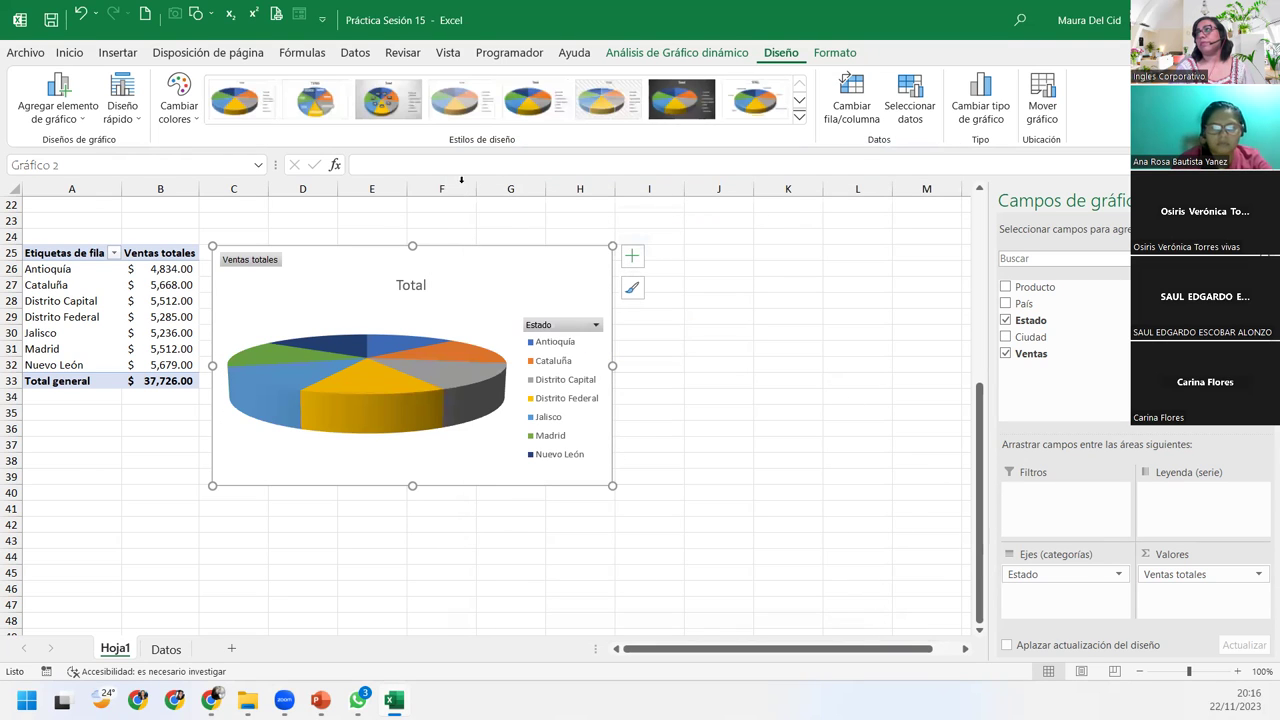
Try Estilo 10, then apply the dark black-background style to the 3D pie chart
{"action": "left_click", "coordinate": [799, 122]}
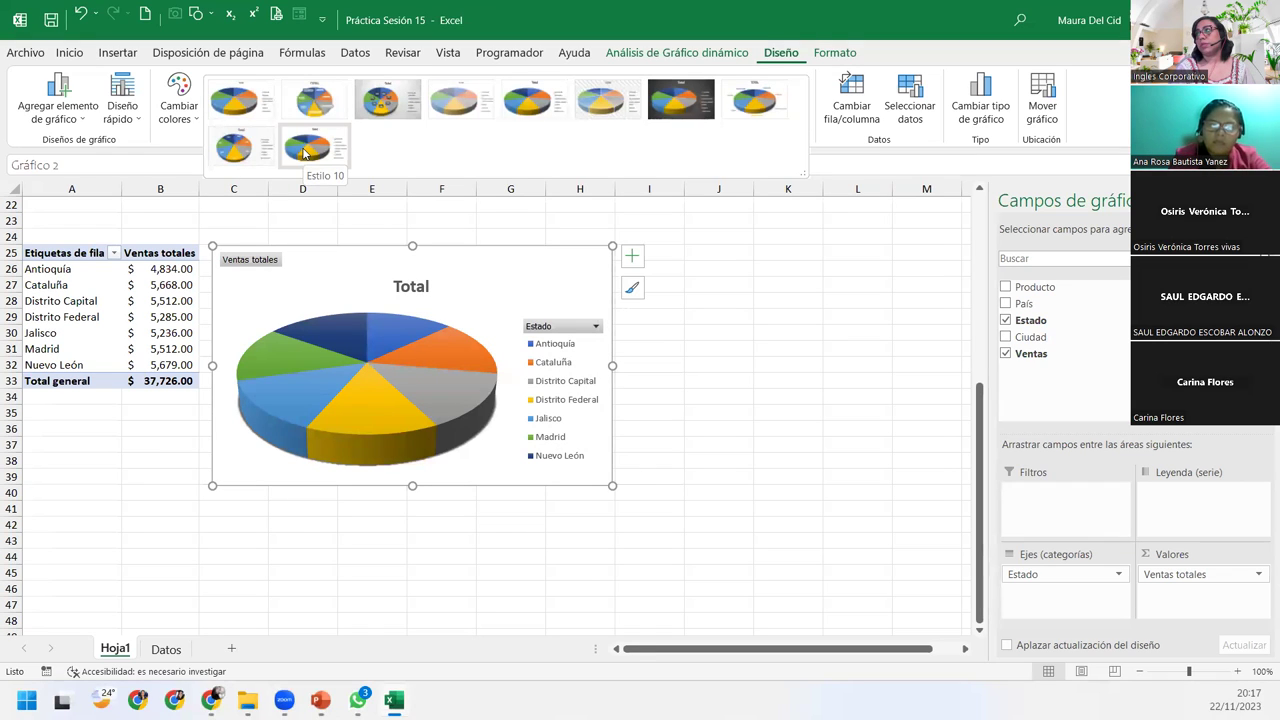
{"action": "left_click", "coordinate": [305, 150]}
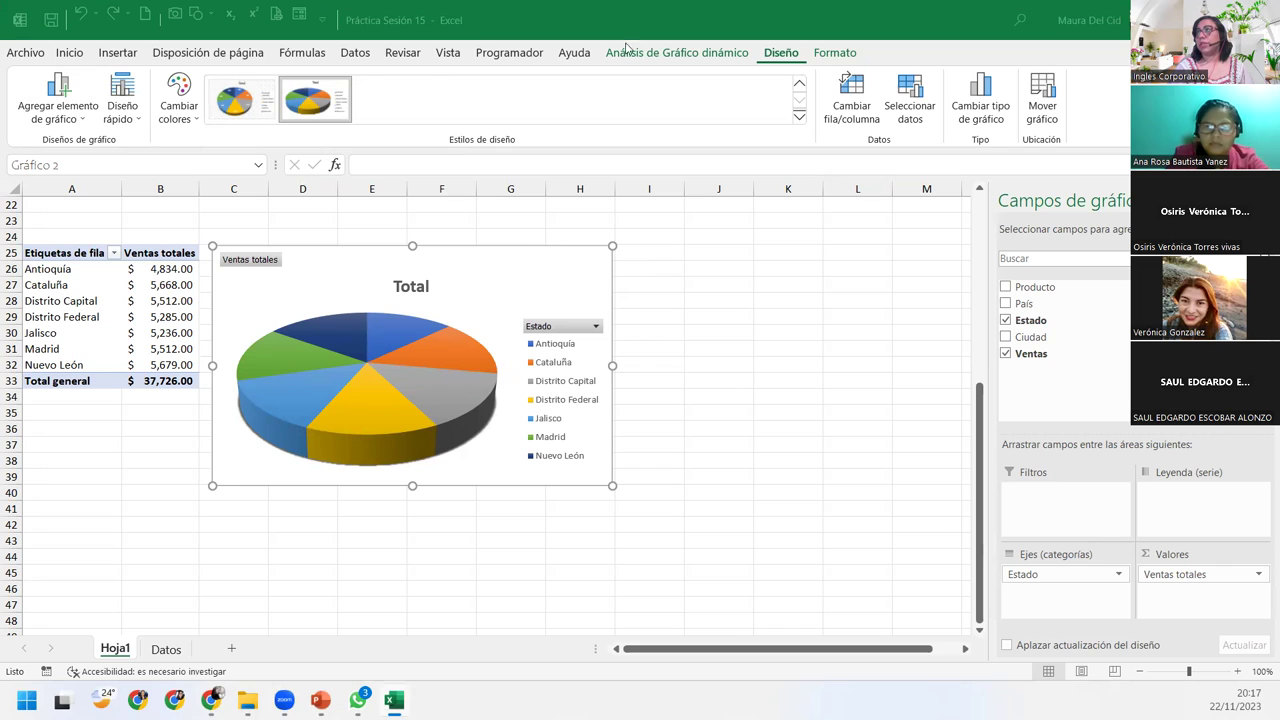
{"action": "left_click", "coordinate": [799, 116]}
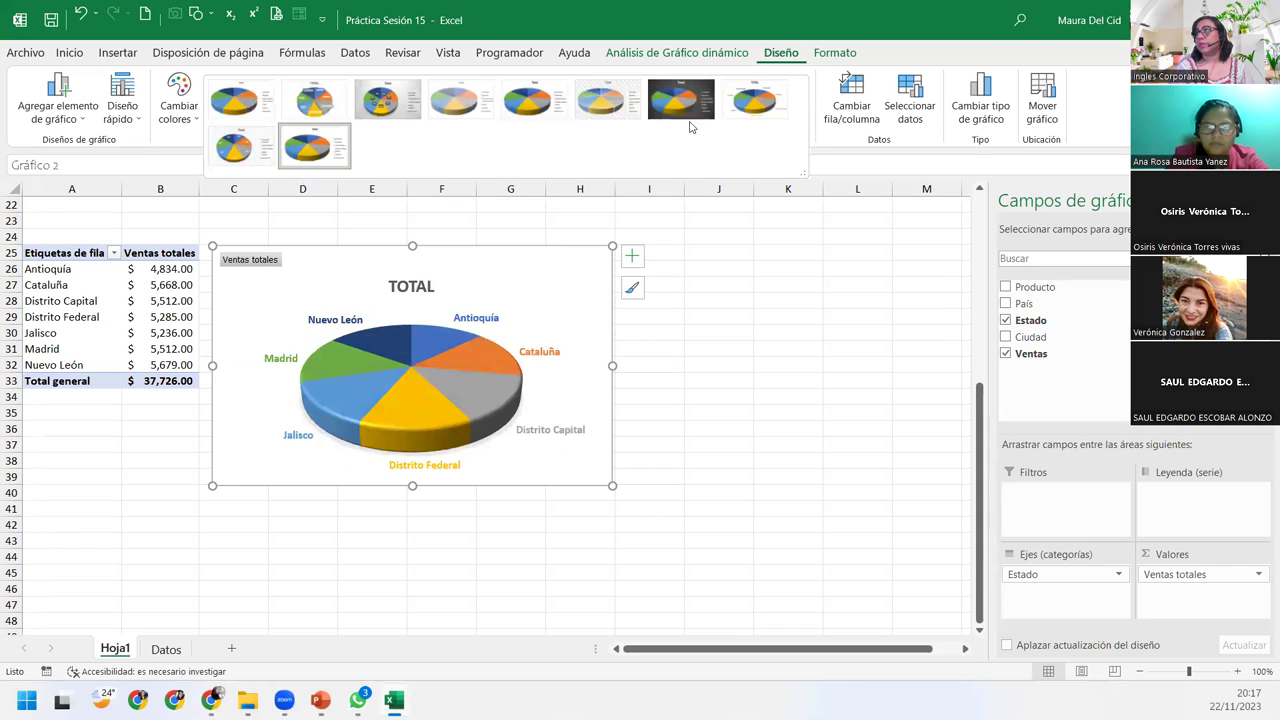
{"action": "left_click", "coordinate": [689, 115]}
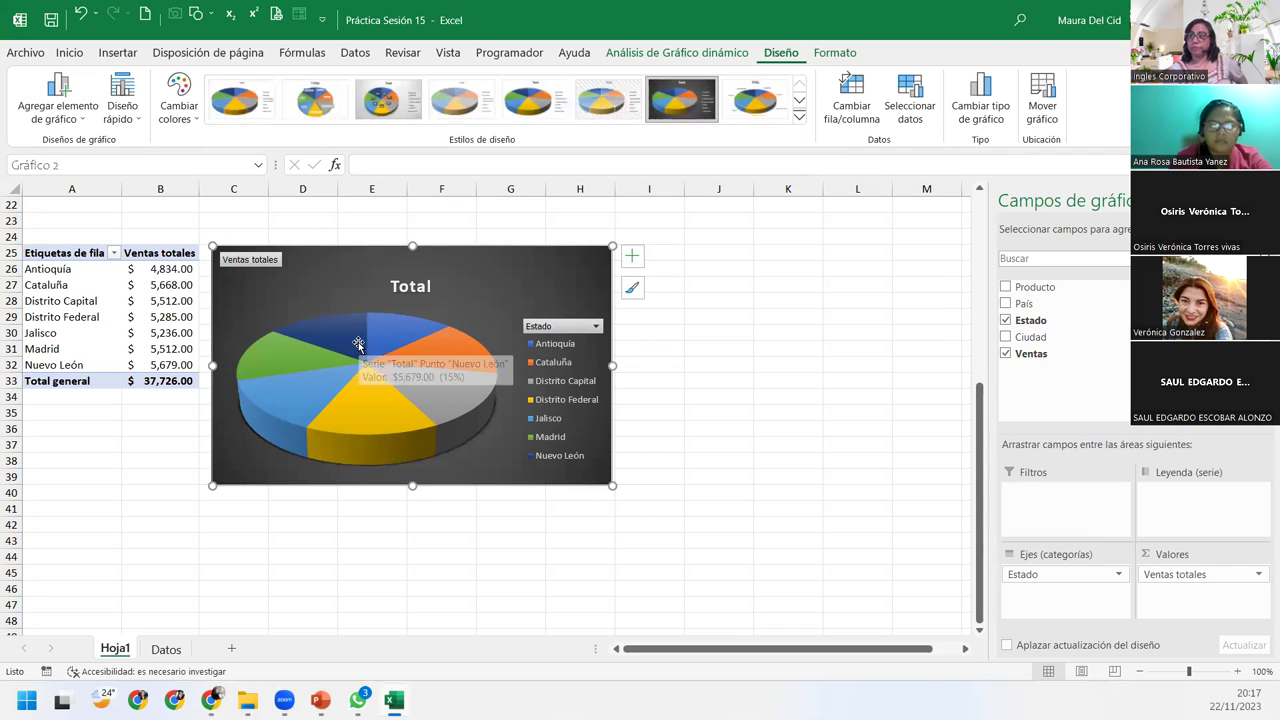
{"action": "mouse_move", "coordinate": [631, 257]}
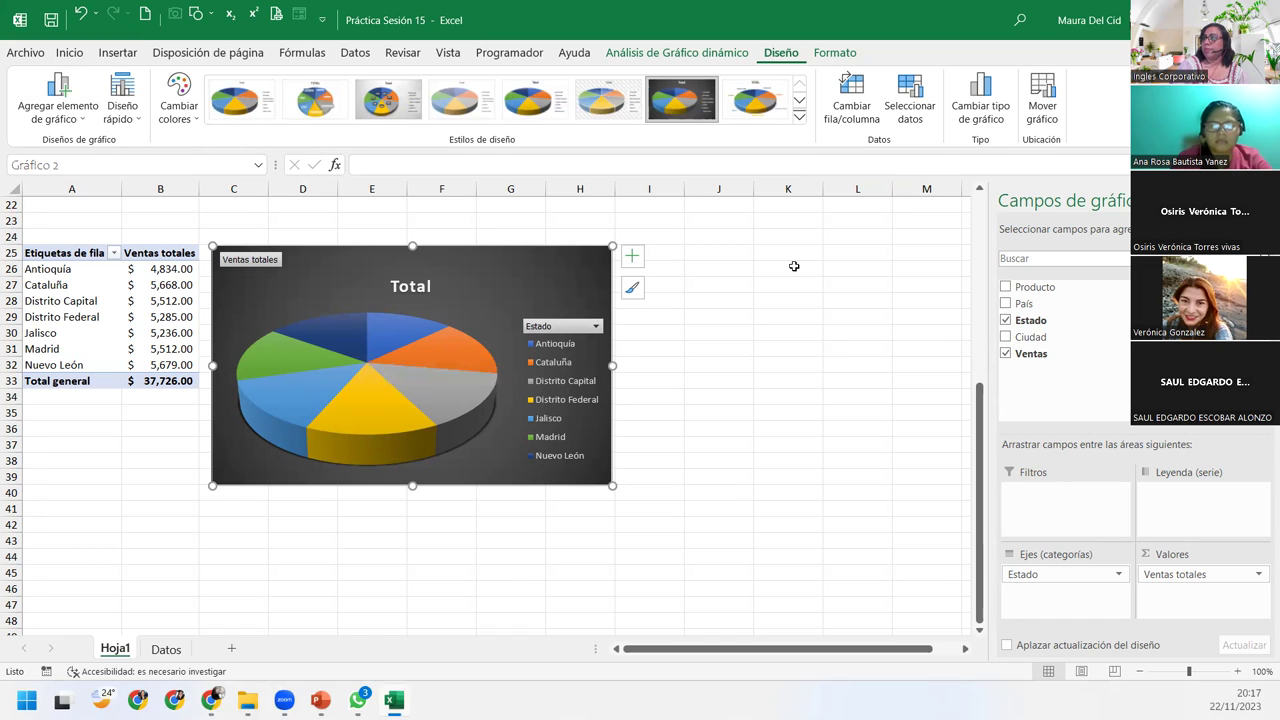
Show the Etiquetas de datos placement options from the chart's Elementos de gráfico list
{"action": "left_click", "coordinate": [634, 263]}
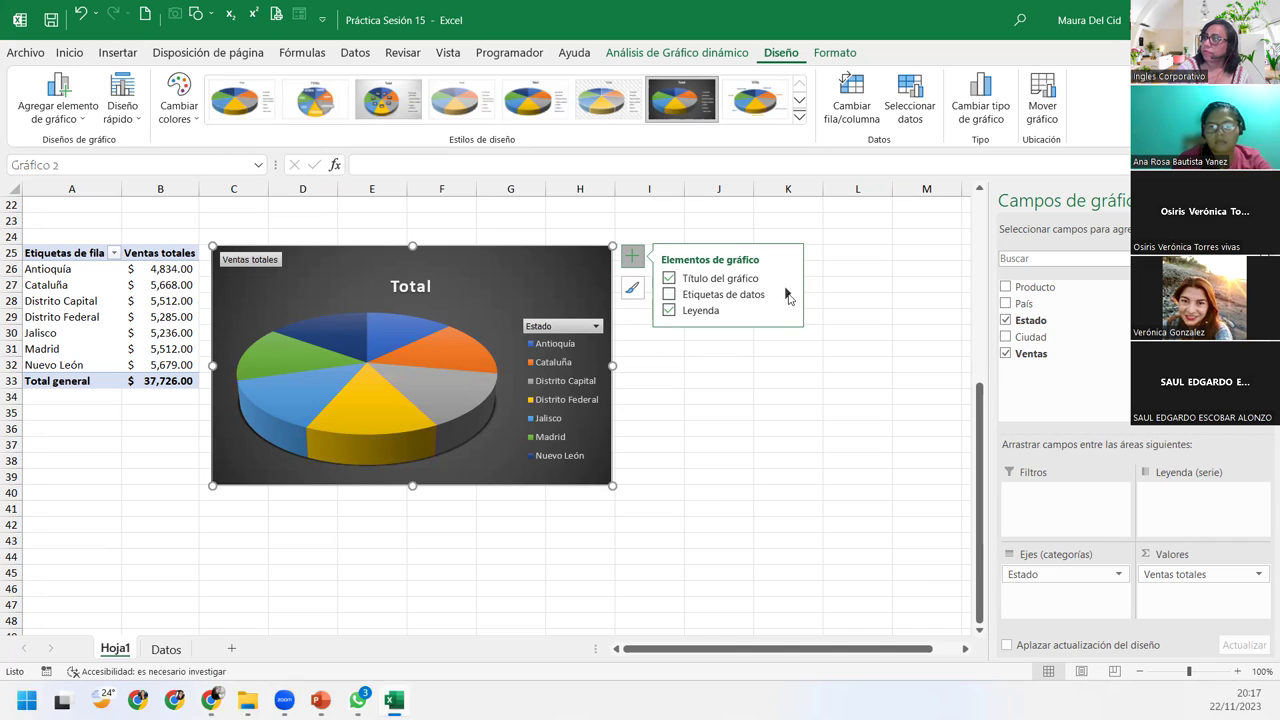
{"action": "left_click", "coordinate": [787, 294]}
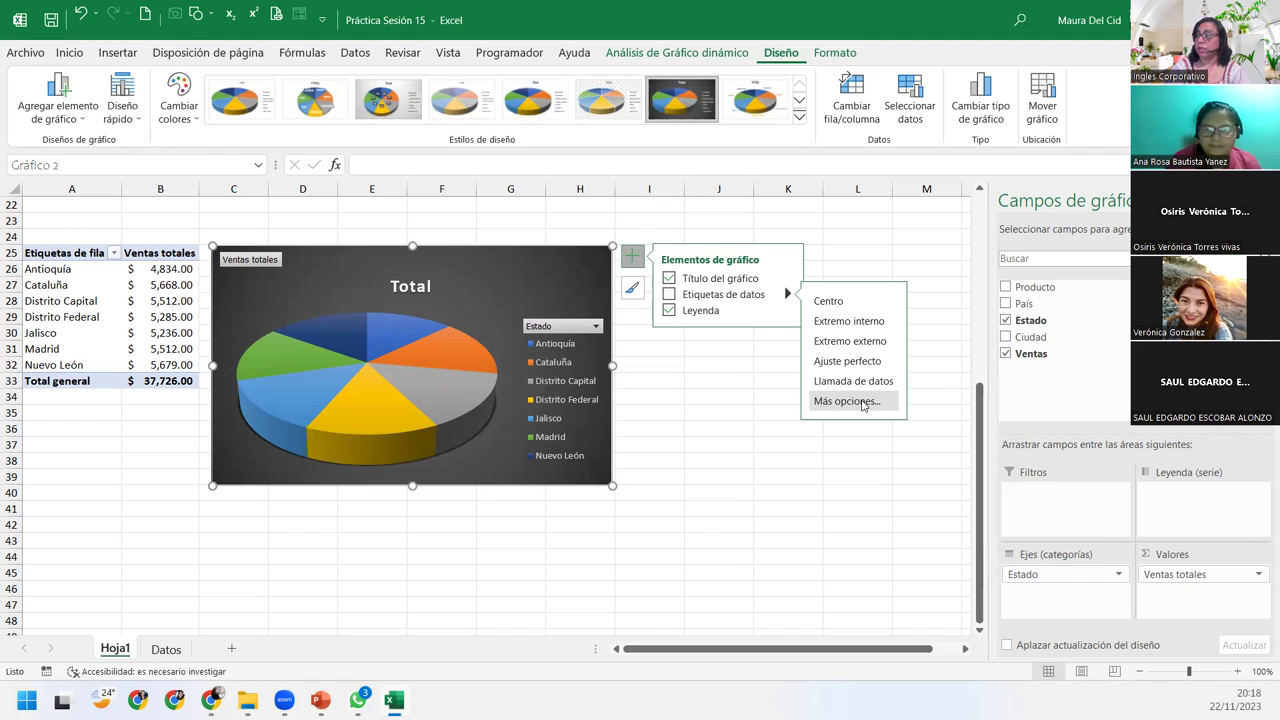
Label the pie slices with percentages only, positioned at Extremo externo
{"action": "left_click", "coordinate": [862, 401]}
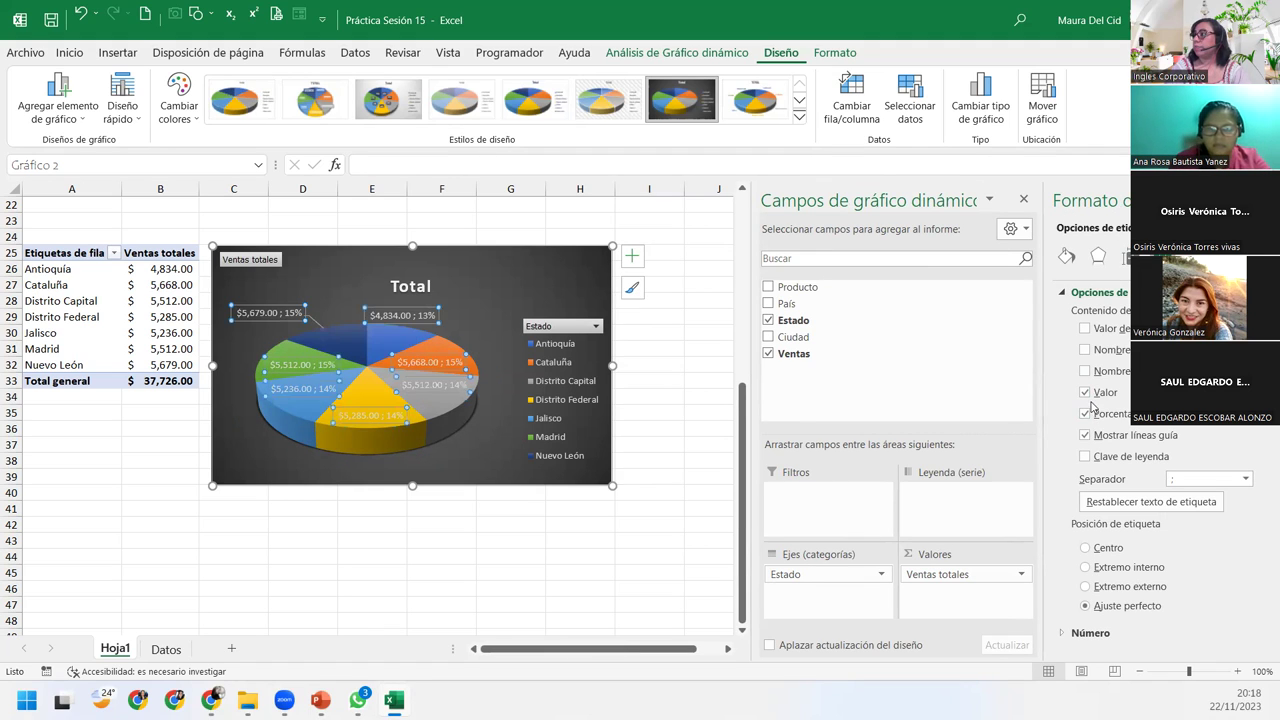
{"action": "left_click", "coordinate": [1086, 393]}
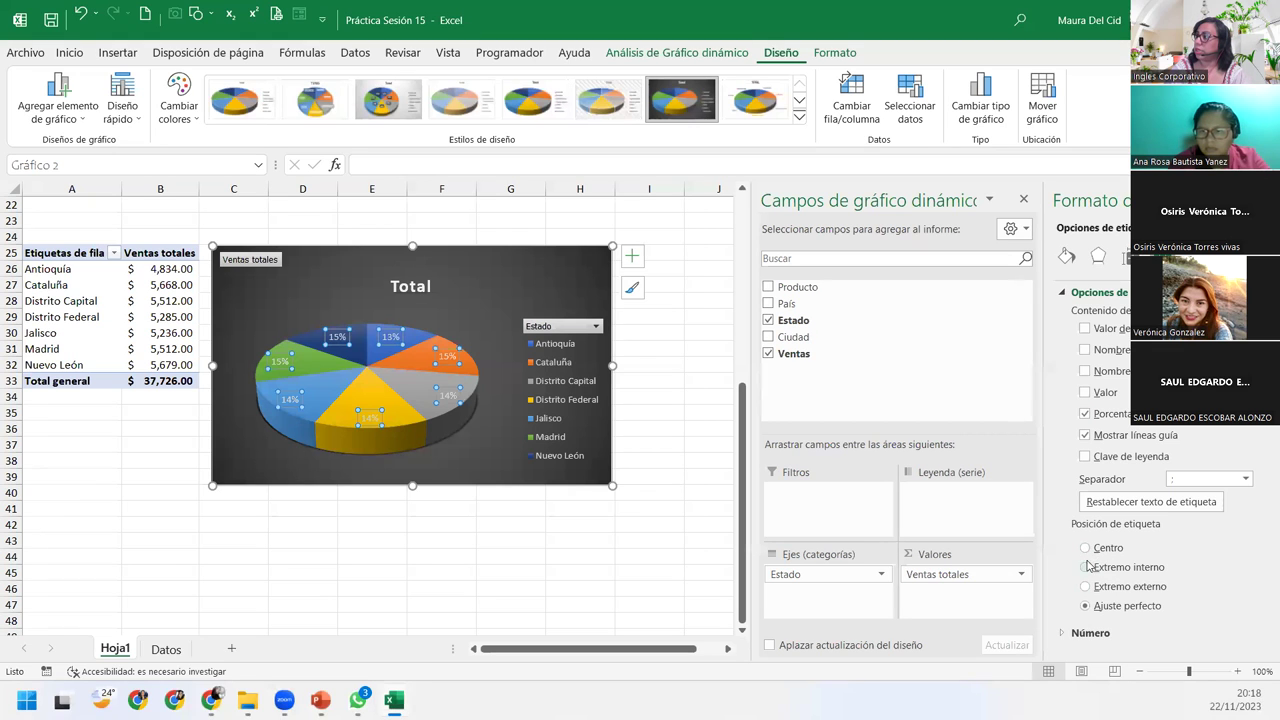
{"action": "left_click", "coordinate": [1085, 548]}
{"action": "left_click", "coordinate": [1110, 567]}
{"action": "left_click", "coordinate": [1110, 587]}
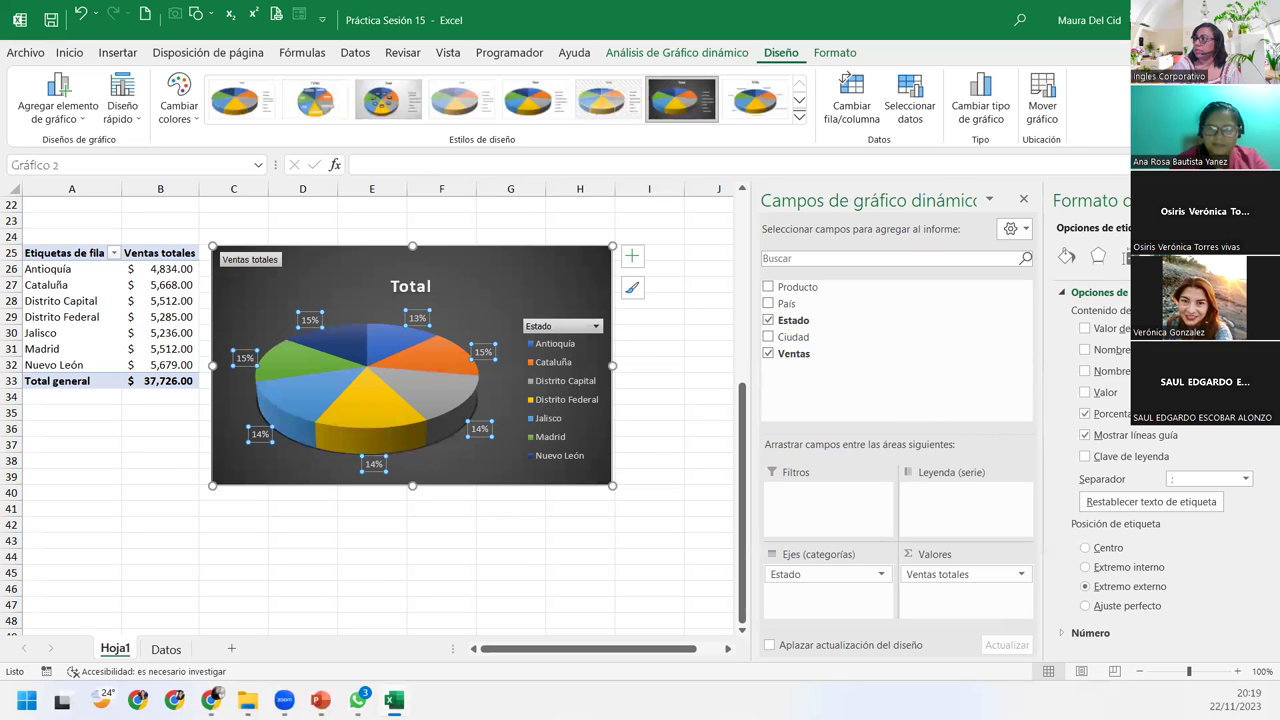
{"action": "left_click", "coordinate": [1263, 200]}
{"action": "left_click", "coordinate": [503, 281]}
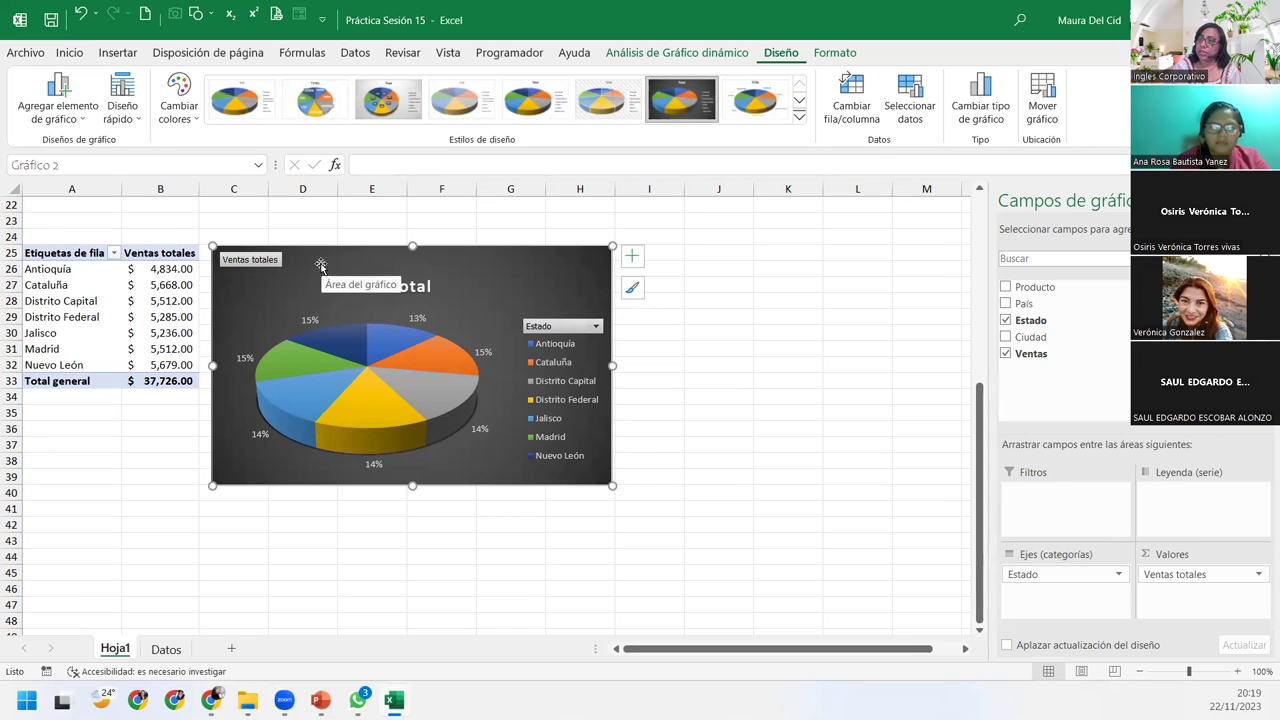
{"action": "left_click", "coordinate": [720, 56]}
{"action": "left_click", "coordinate": [790, 54]}
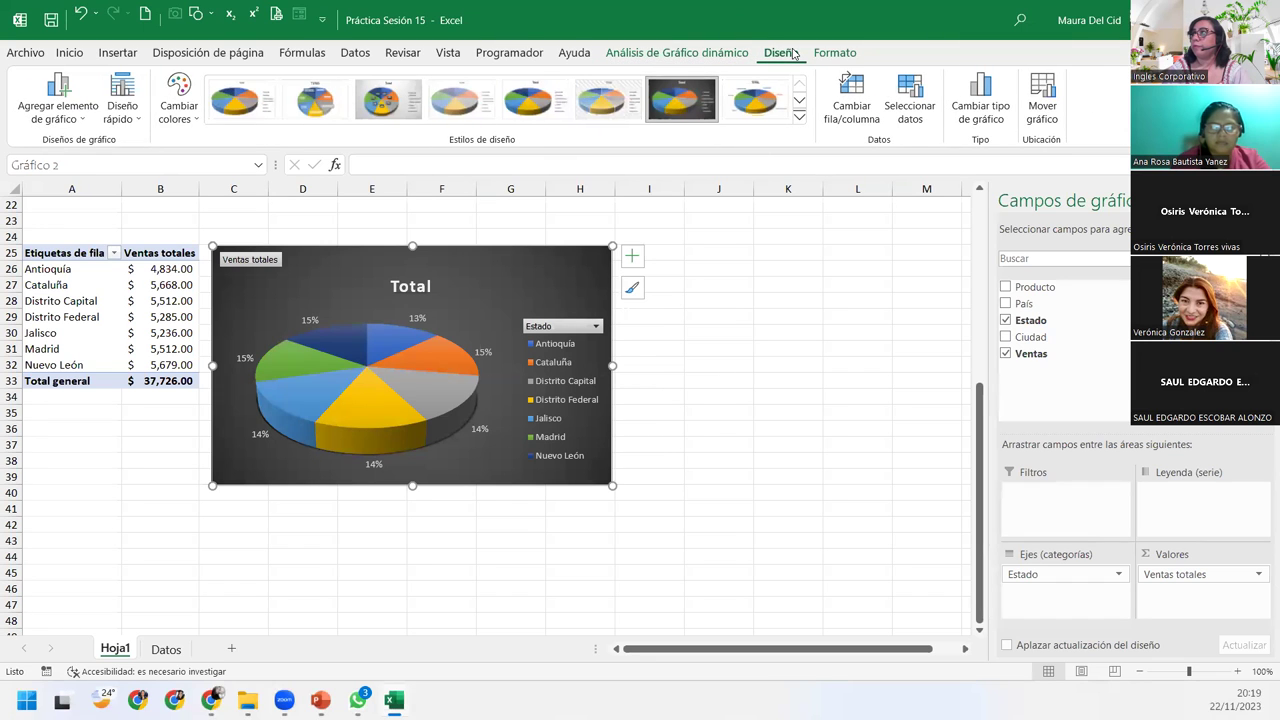
{"action": "left_click", "coordinate": [818, 56]}
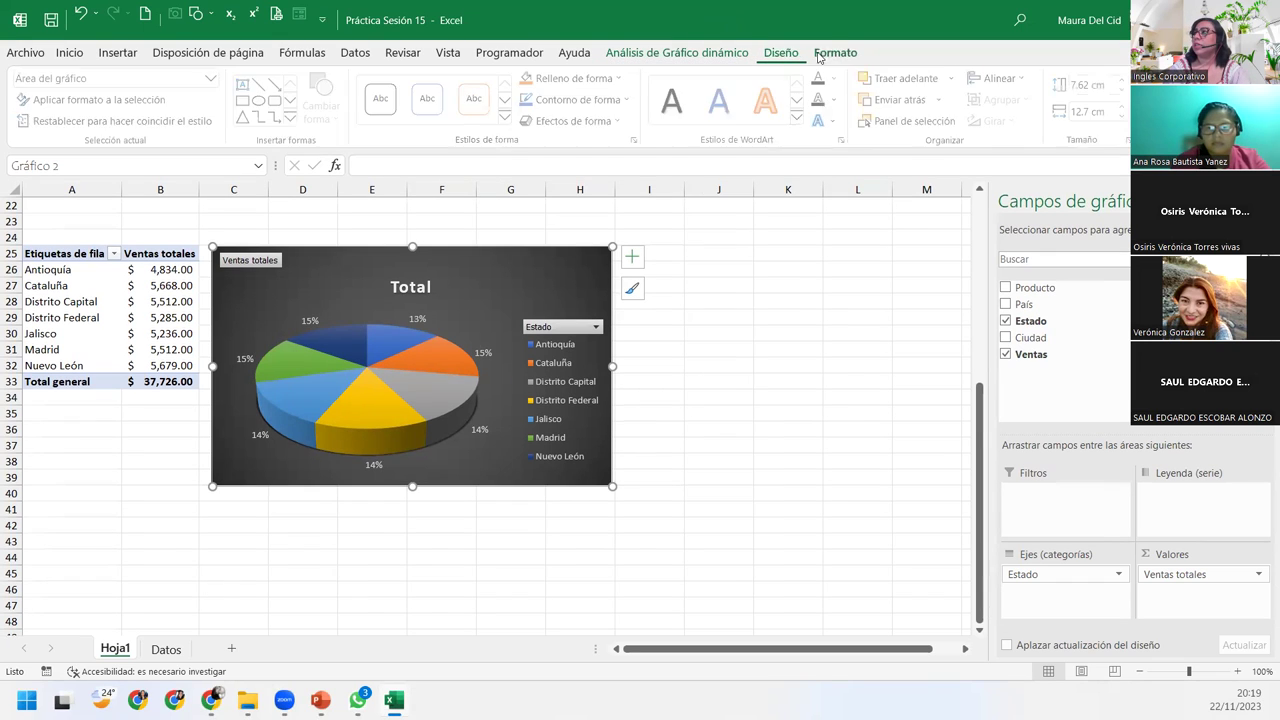
{"action": "left_click", "coordinate": [781, 53]}
{"action": "left_click", "coordinate": [700, 53]}
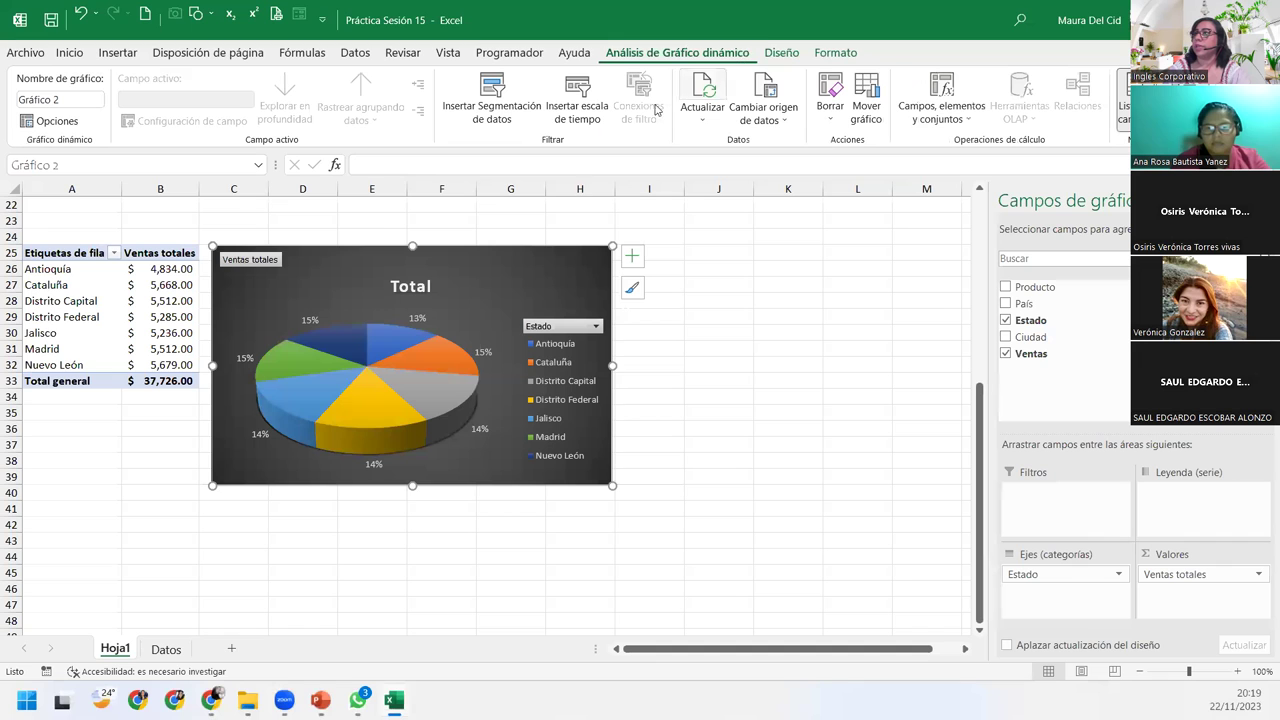
{"action": "left_click", "coordinate": [92, 337]}
{"action": "left_click", "coordinate": [66, 349]}
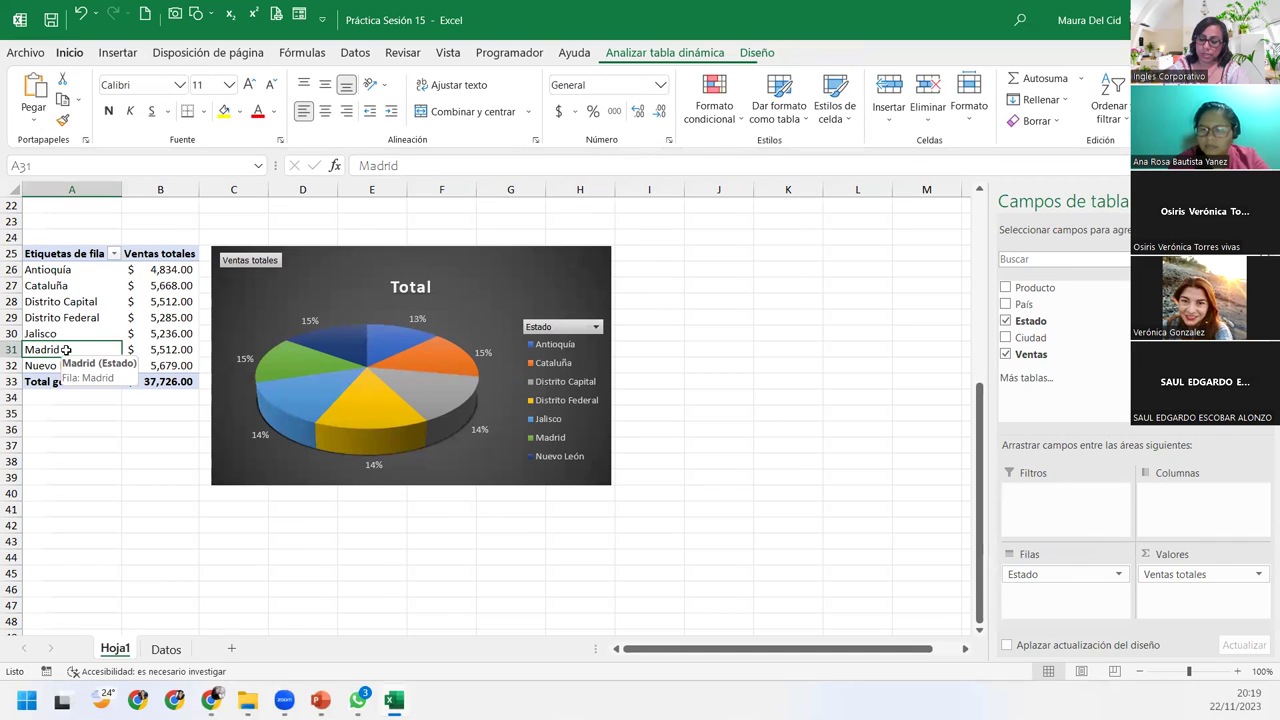
{"action": "left_click", "coordinate": [676, 55]}
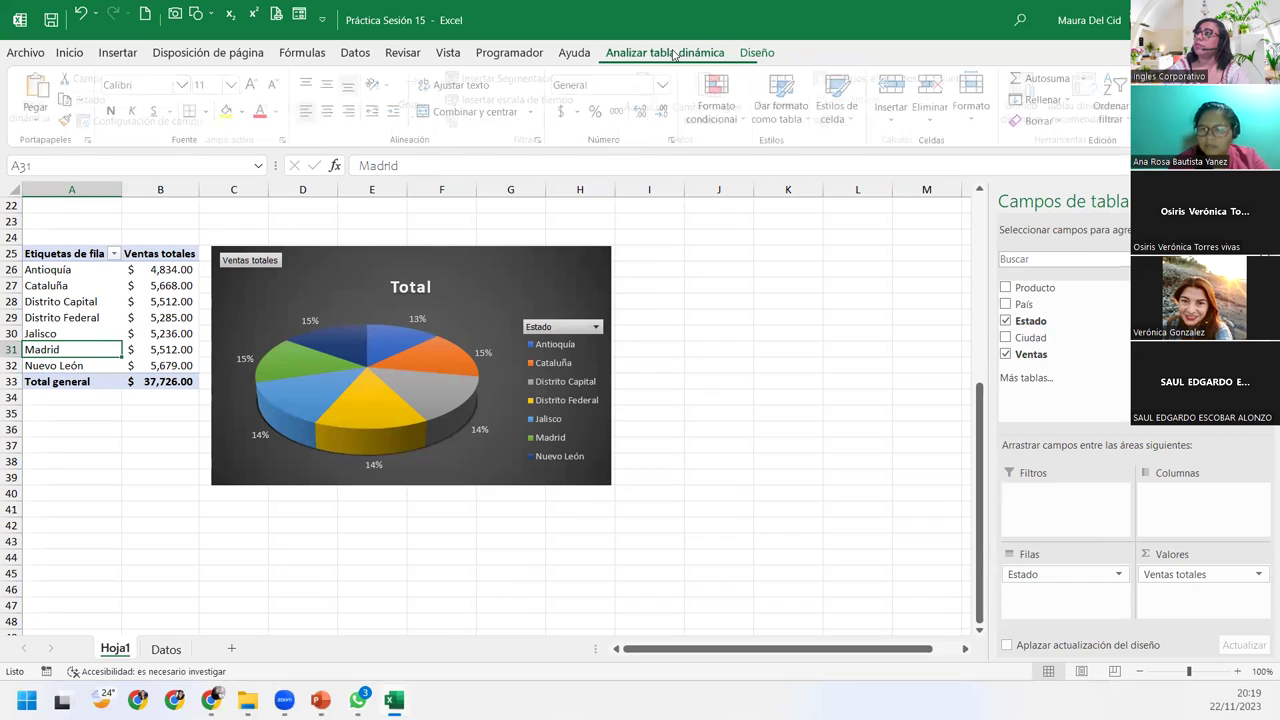
{"action": "left_click", "coordinate": [750, 52]}
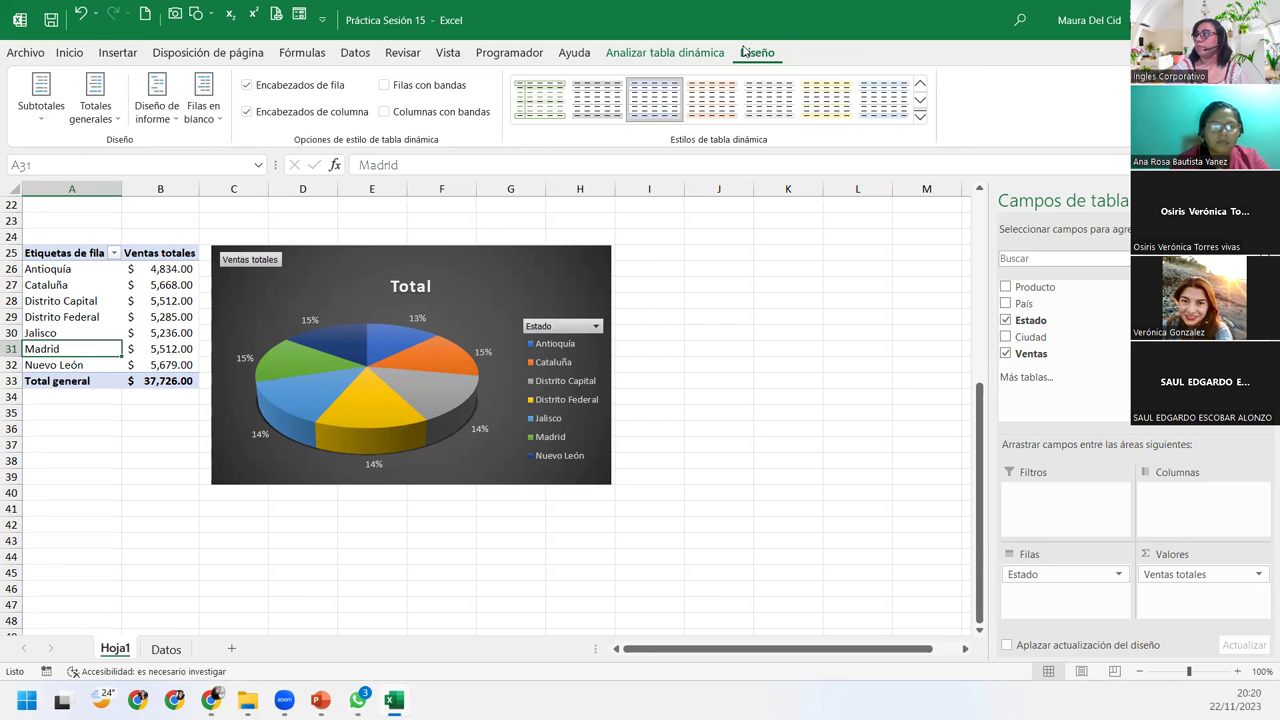
{"action": "left_click", "coordinate": [645, 55]}
{"action": "left_click", "coordinate": [499, 287]}
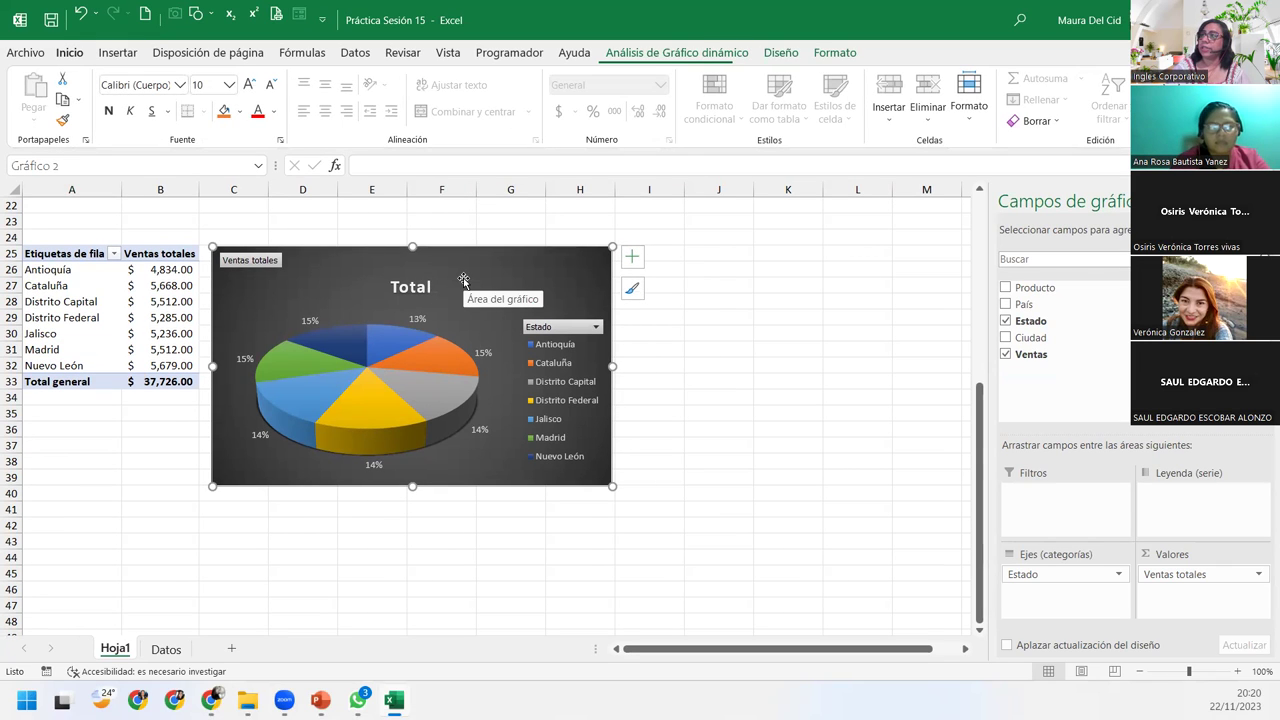
Raise the Total title and widen the pie's plot area, then show the Analizar tabla dinámica tab
{"action": "left_click", "coordinate": [409, 278]}
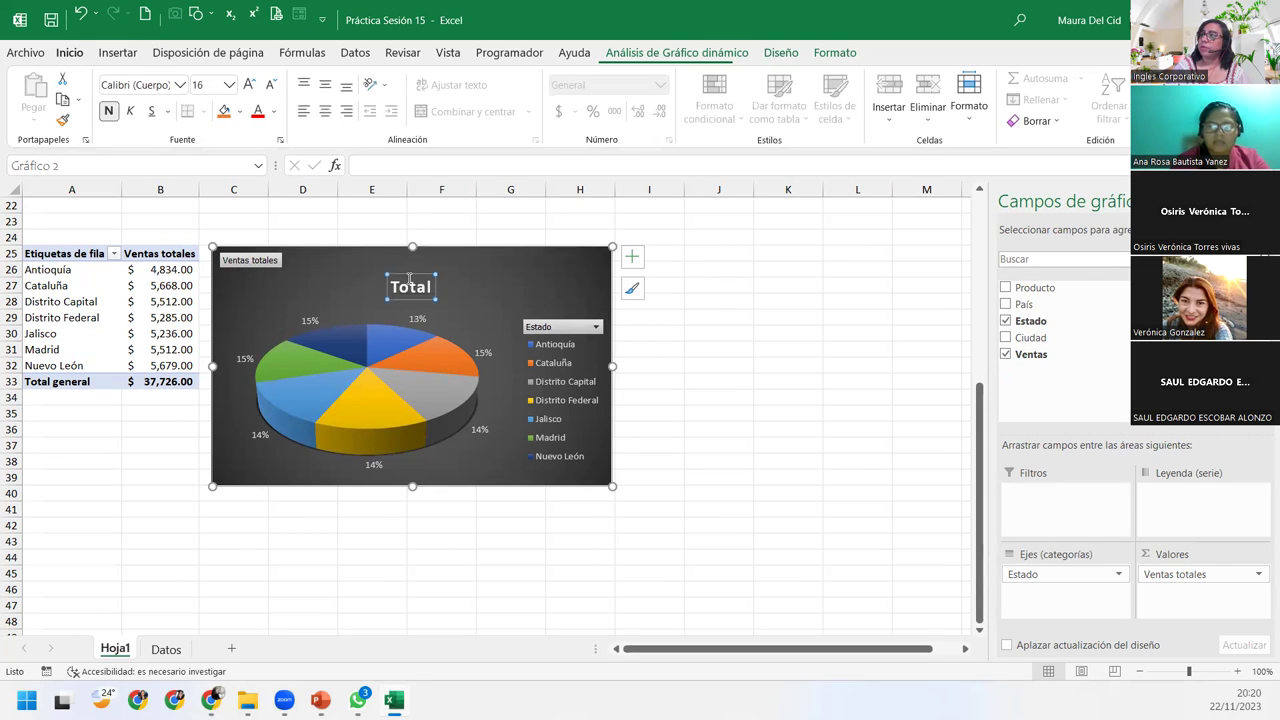
{"action": "left_click_drag", "start_coordinate": [407, 274], "coordinate": [410, 259]}
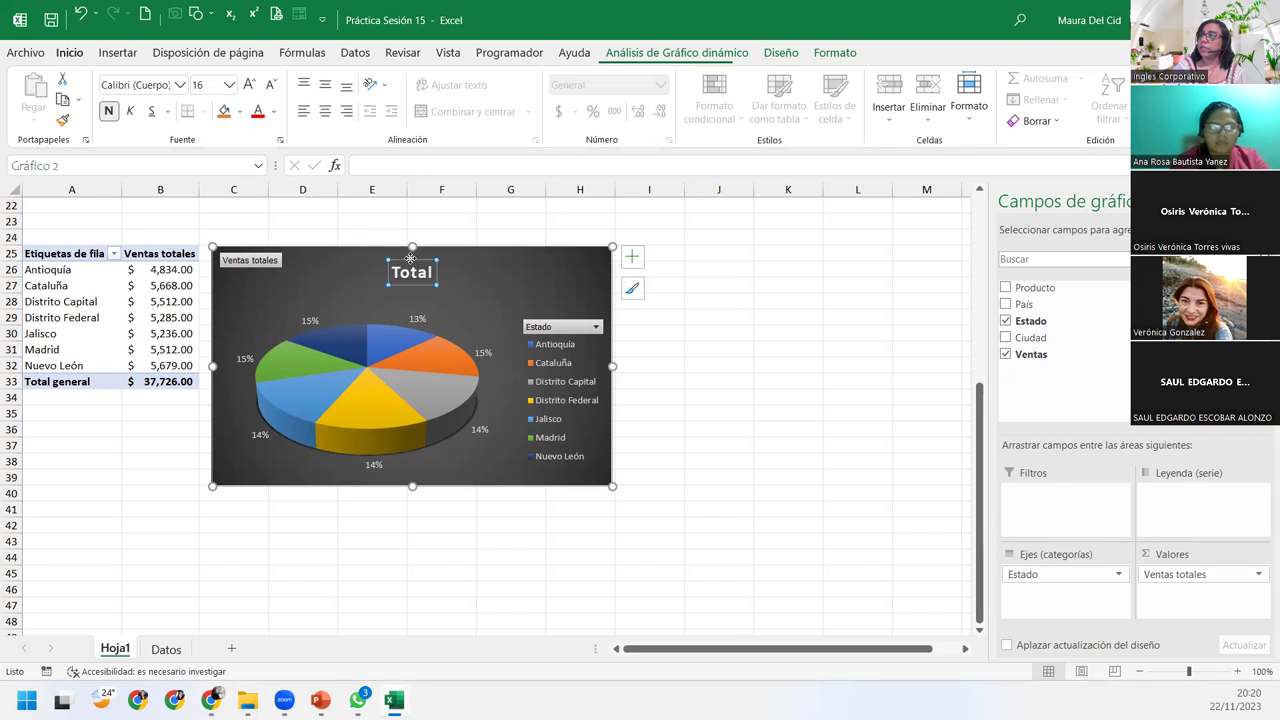
{"action": "left_click", "coordinate": [443, 313]}
{"action": "left_click", "coordinate": [444, 332]}
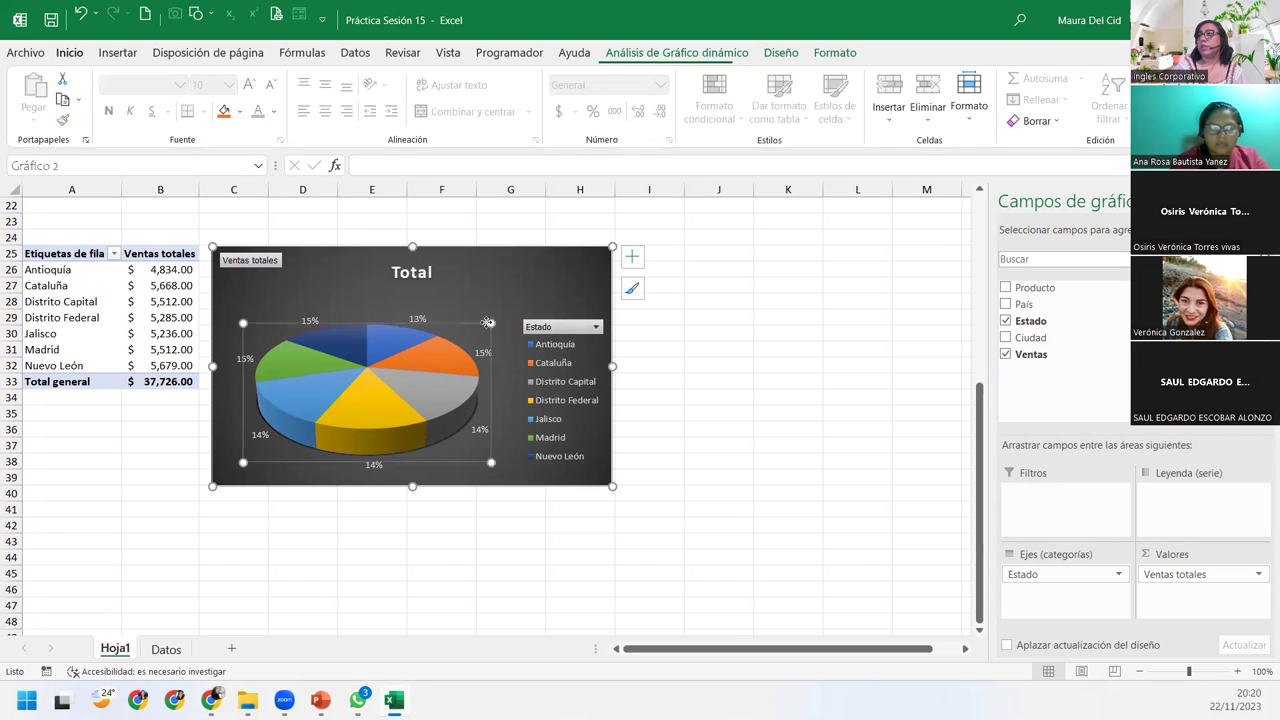
{"action": "left_click_drag", "start_coordinate": [505, 307], "coordinate": [517, 307]}
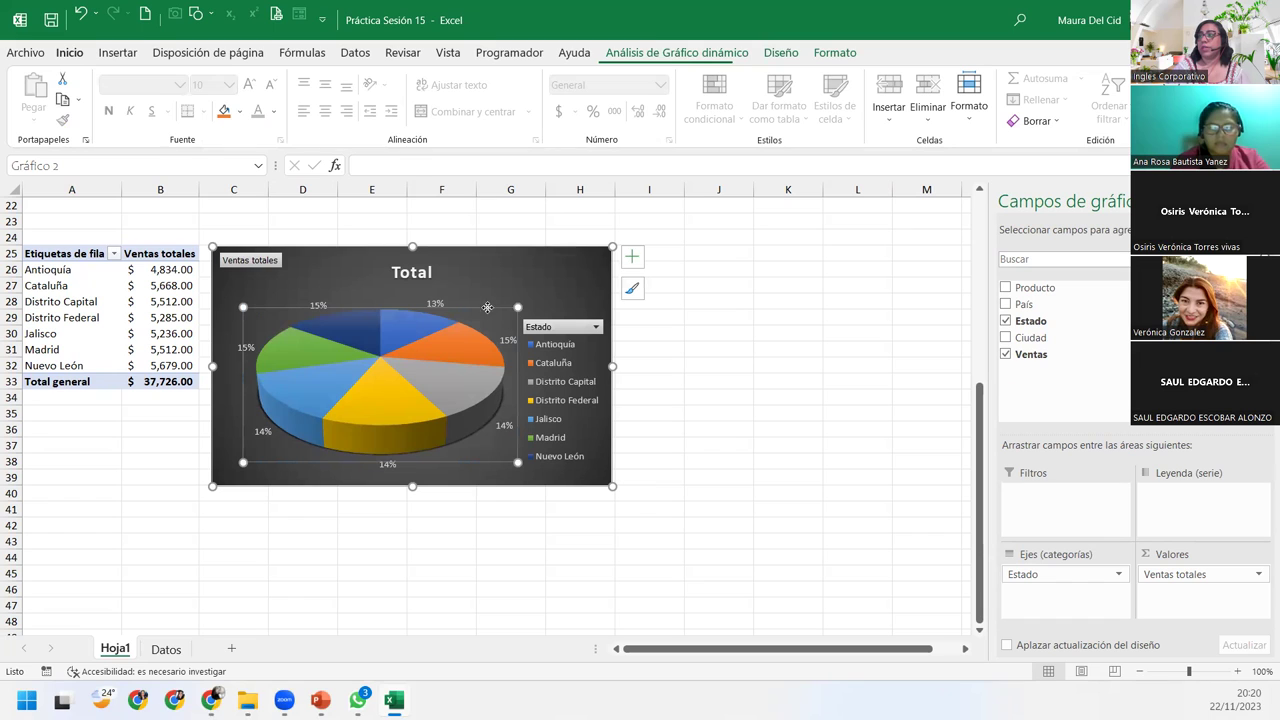
{"action": "left_click", "coordinate": [100, 366]}
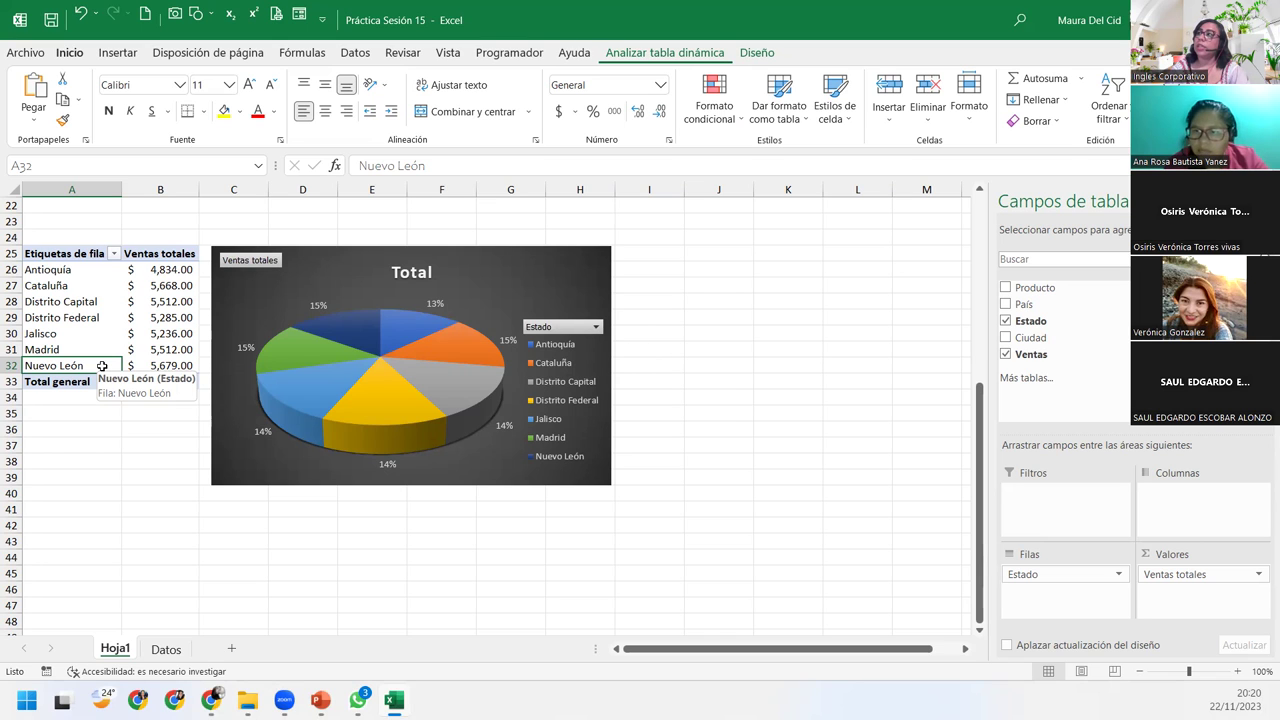
{"action": "left_click", "coordinate": [660, 53]}
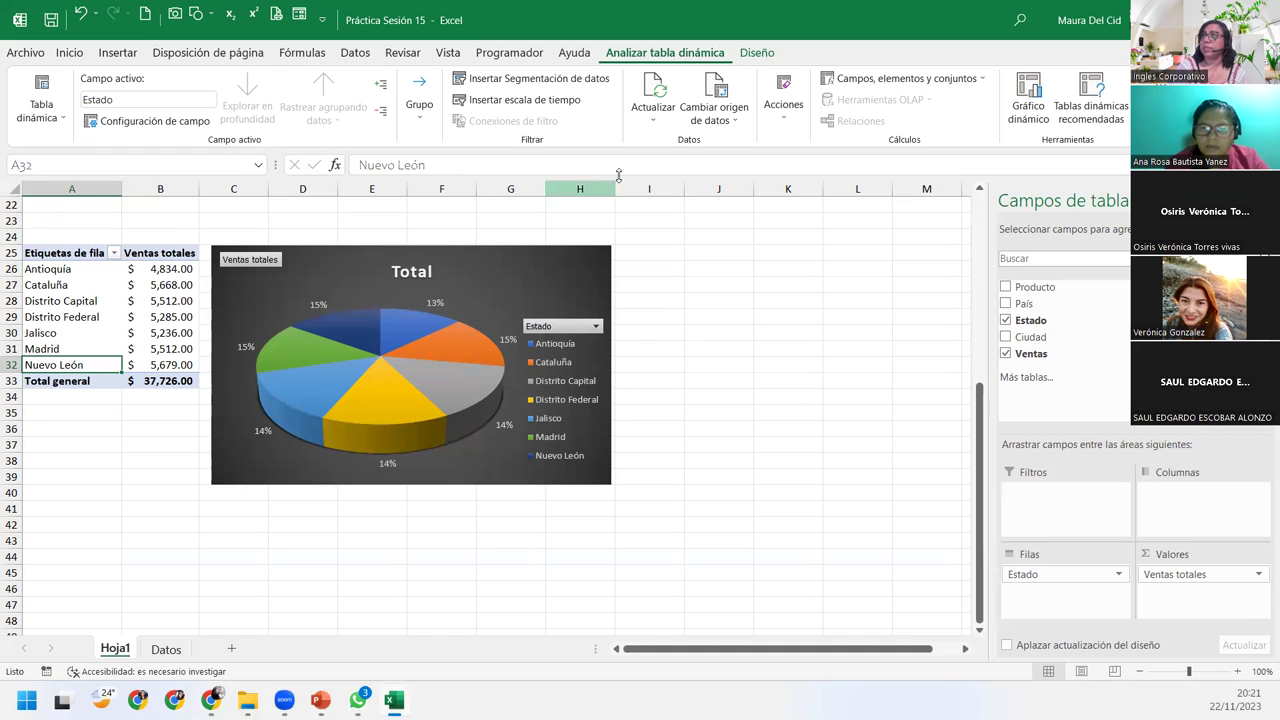
Insert a País slicer and place it, resized, below the pivot table
{"action": "left_click", "coordinate": [590, 80]}
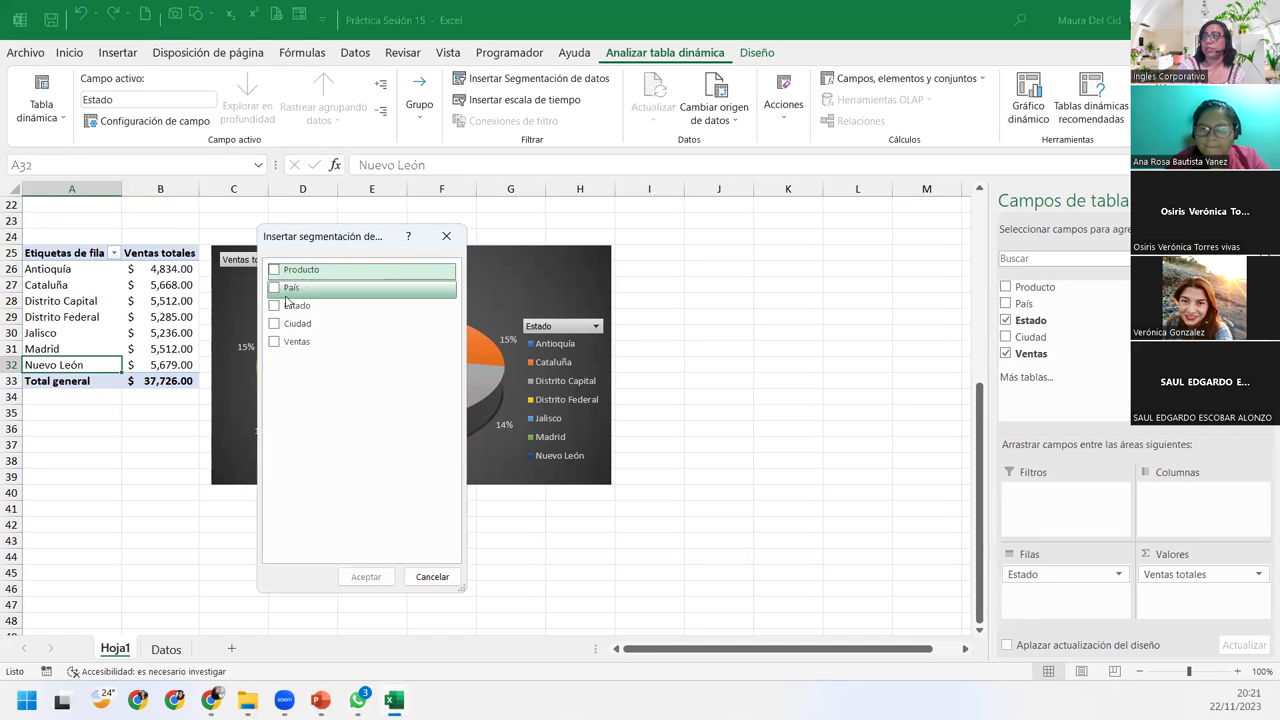
{"action": "left_click", "coordinate": [289, 288]}
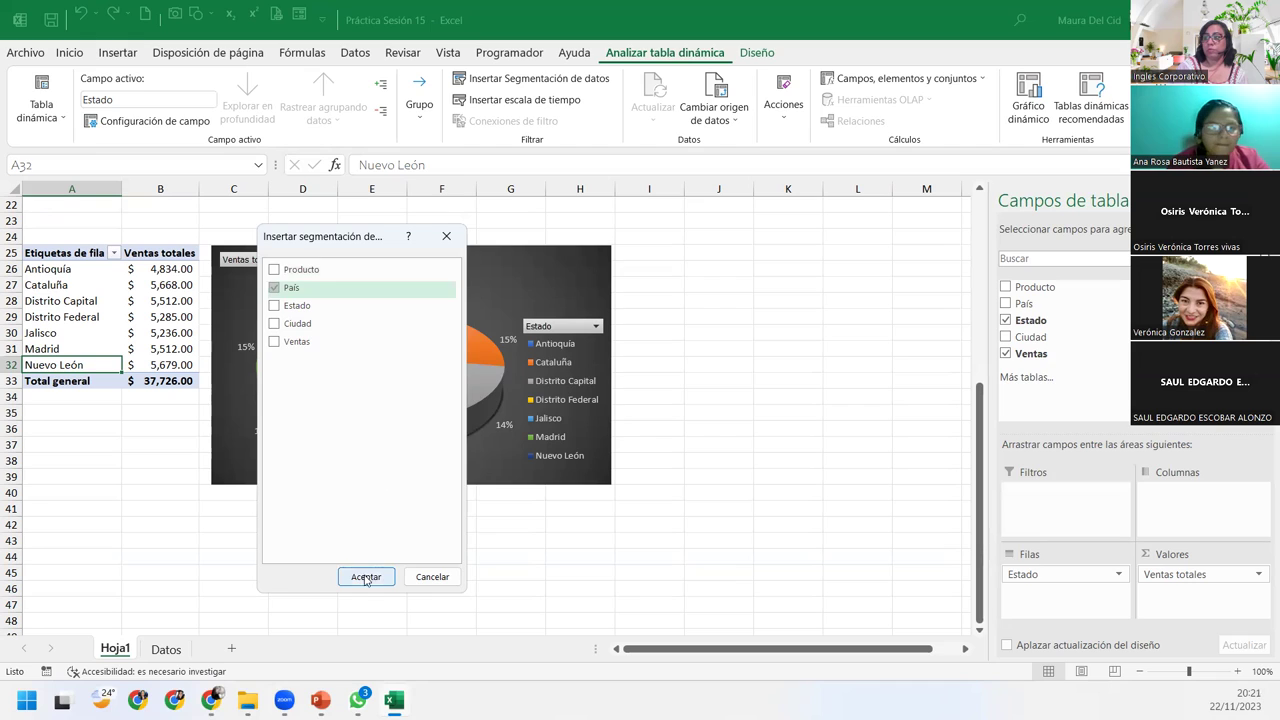
{"action": "left_click", "coordinate": [366, 578]}
{"action": "left_click_drag", "start_coordinate": [520, 318], "coordinate": [97, 403]}
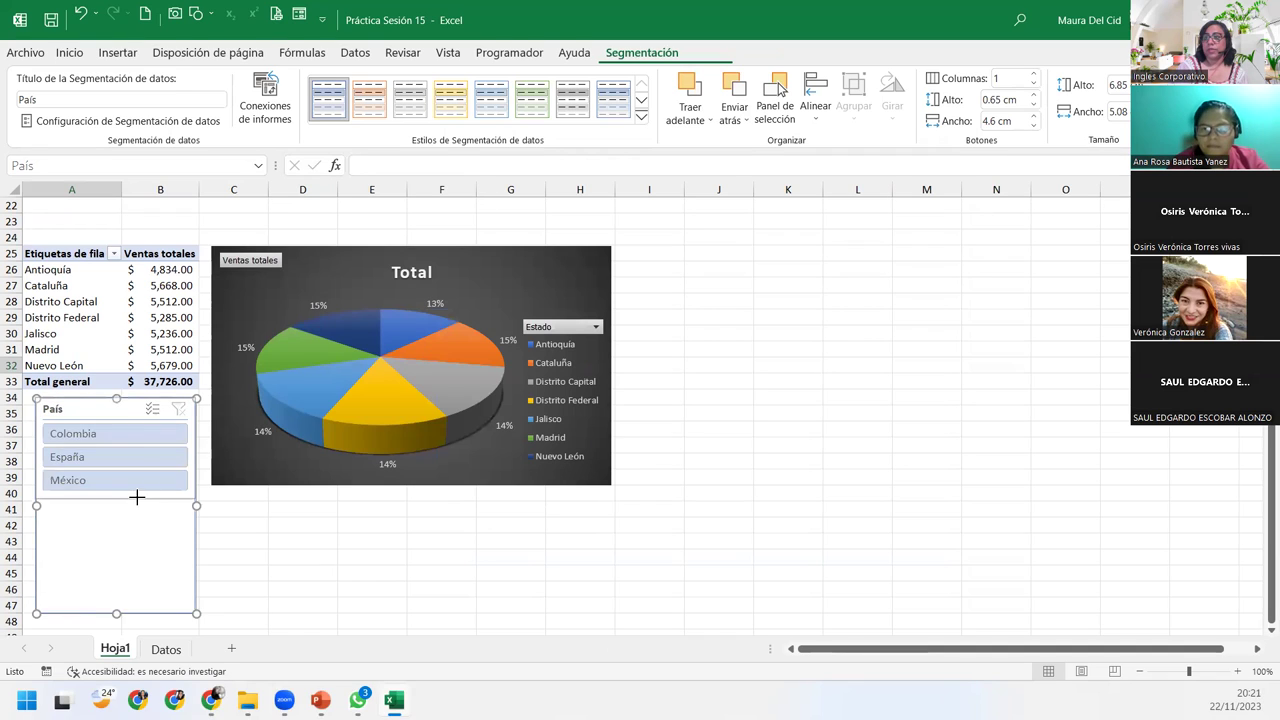
{"action": "left_click_drag", "start_coordinate": [137, 497], "coordinate": [137, 500]}
{"action": "left_click_drag", "start_coordinate": [196, 450], "coordinate": [156, 449]}
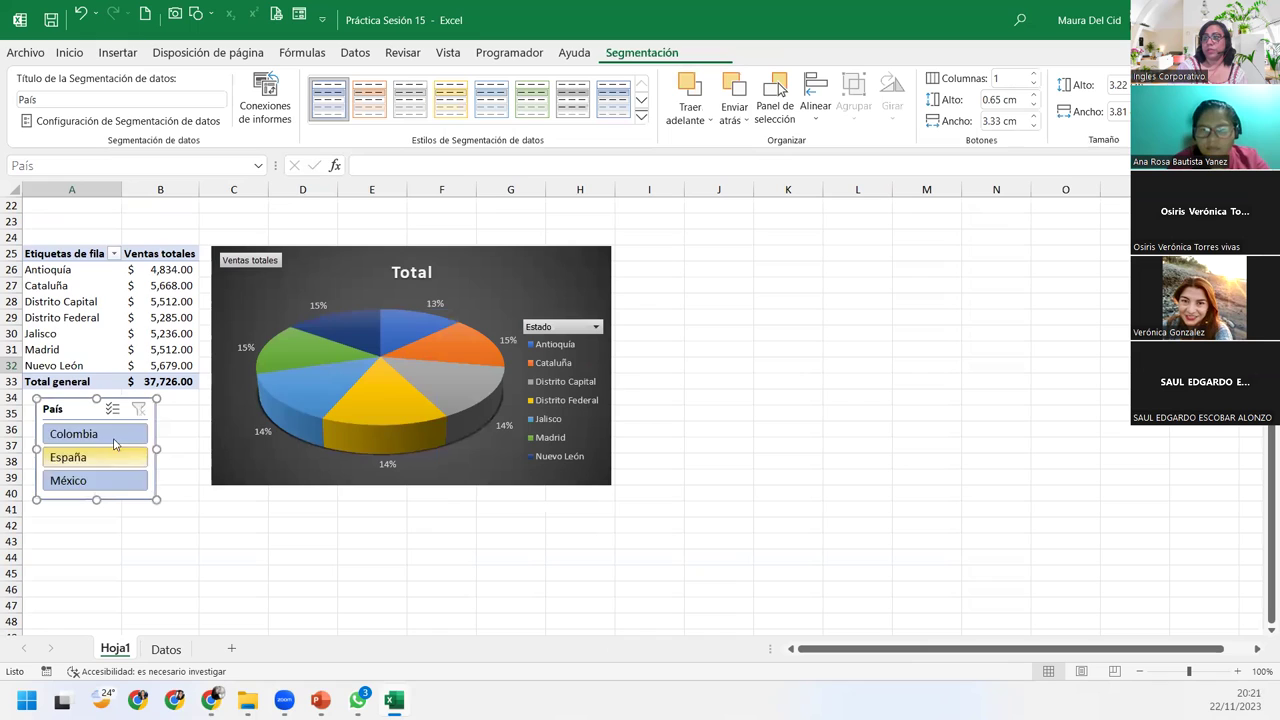
Filter the table and pie chart by Colombia, then España, then México with the slicer
{"action": "left_click", "coordinate": [113, 436]}
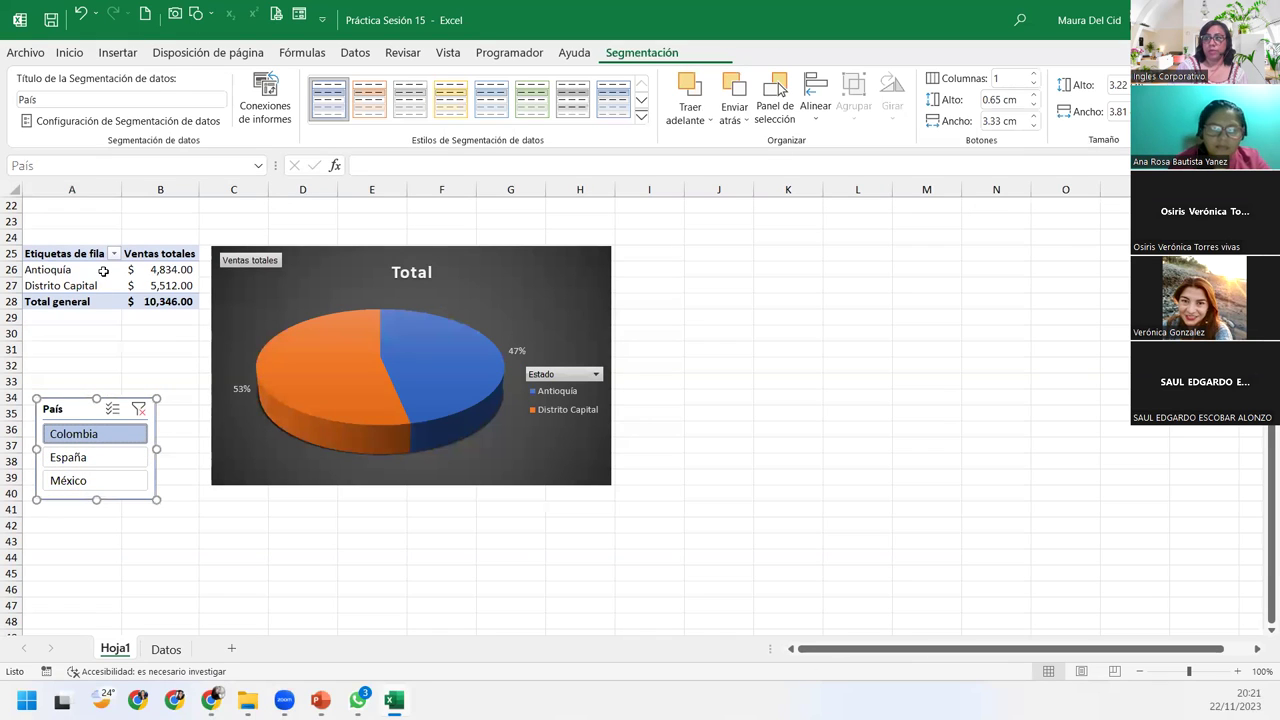
{"action": "mouse_move", "coordinate": [330, 380]}
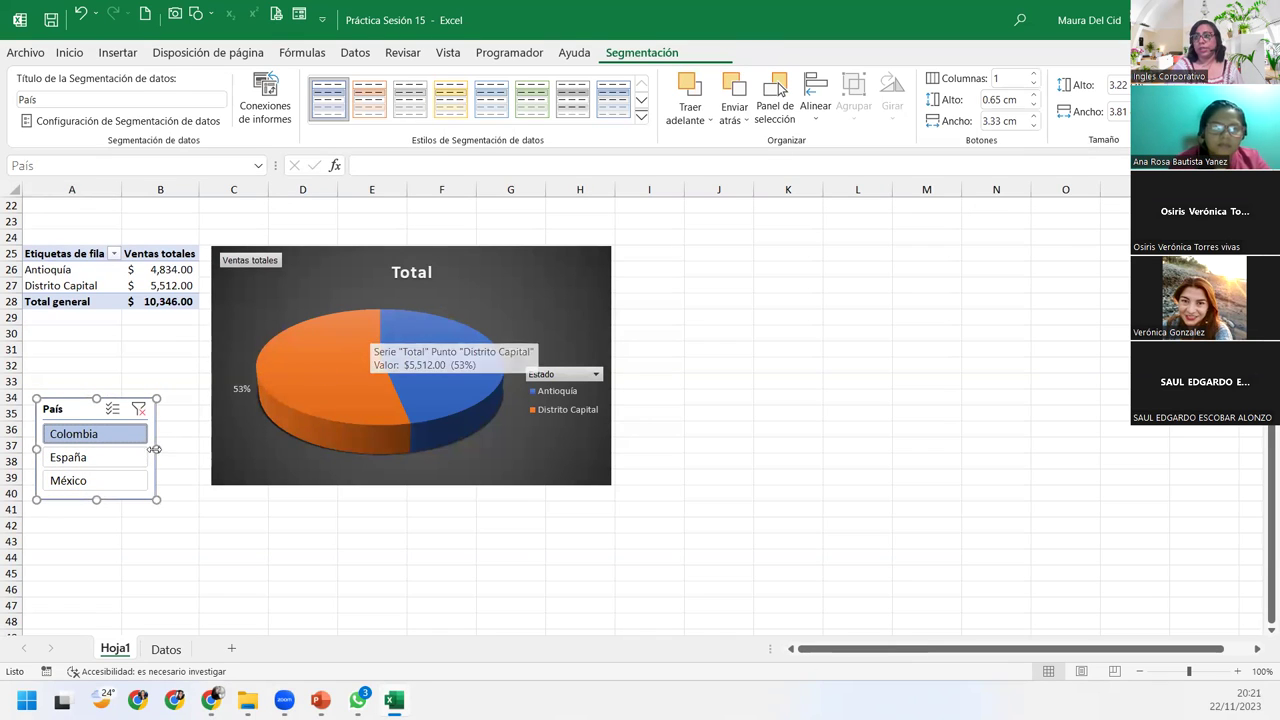
{"action": "left_click", "coordinate": [100, 458]}
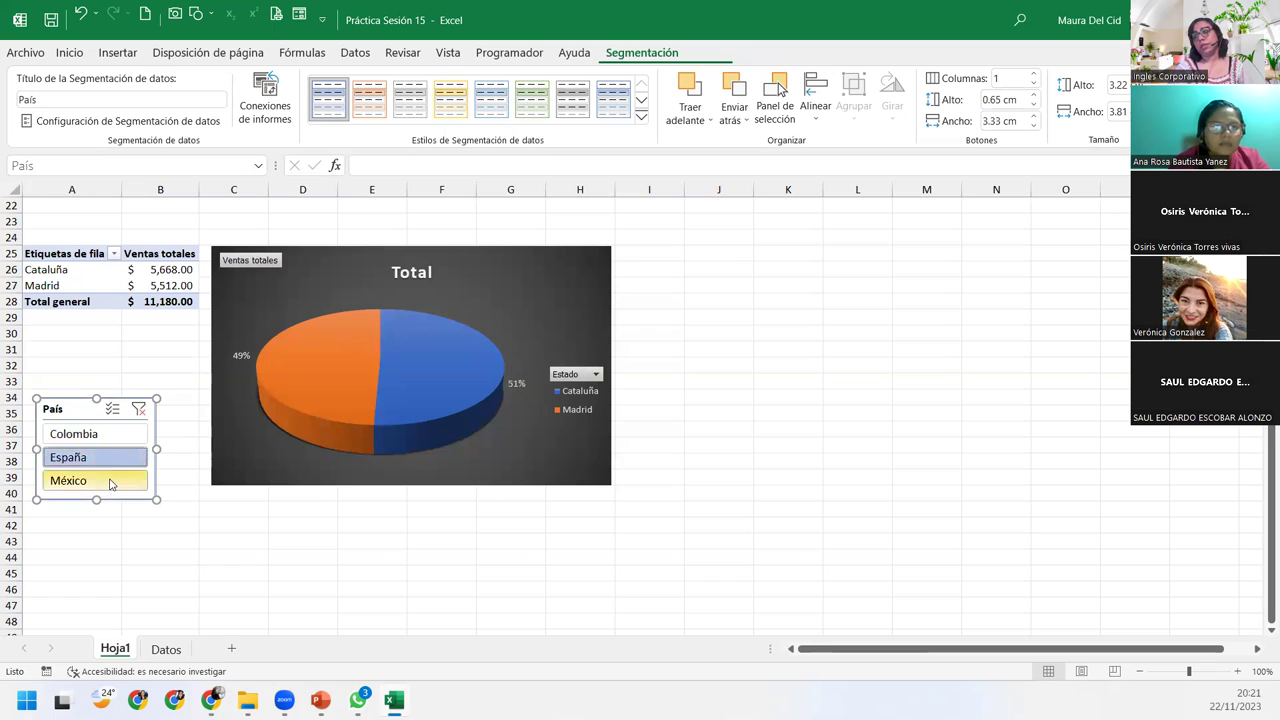
{"action": "left_click", "coordinate": [111, 483]}
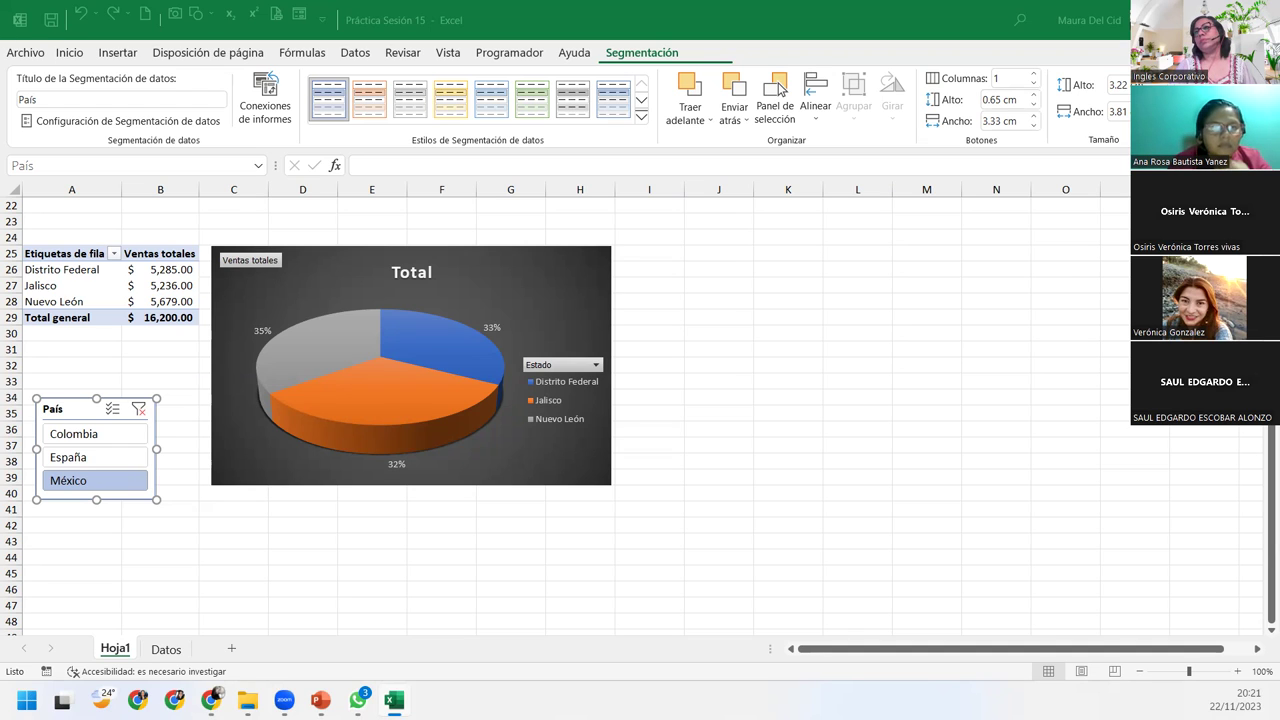
Clear the slicer filter, move the slicer beside the pie chart, and test Colombia, España, México
{"action": "left_click", "coordinate": [138, 409]}
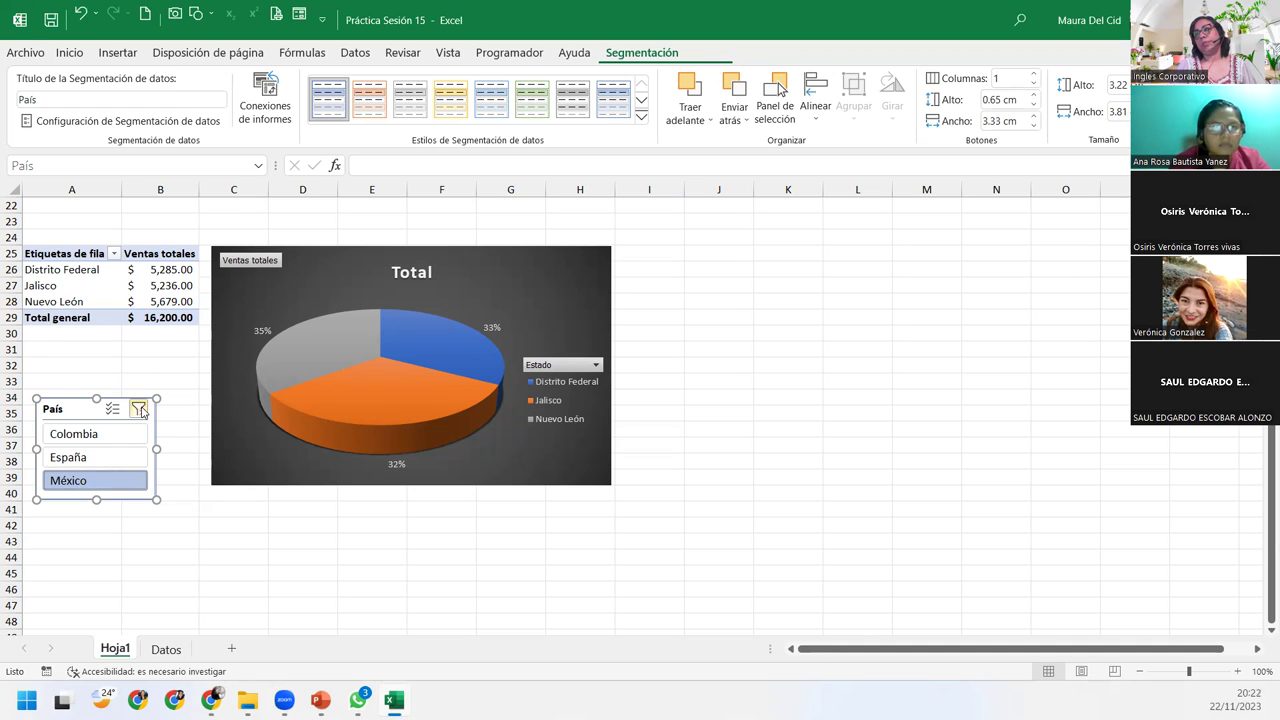
{"action": "left_click_drag", "start_coordinate": [54, 406], "coordinate": [650, 254]}
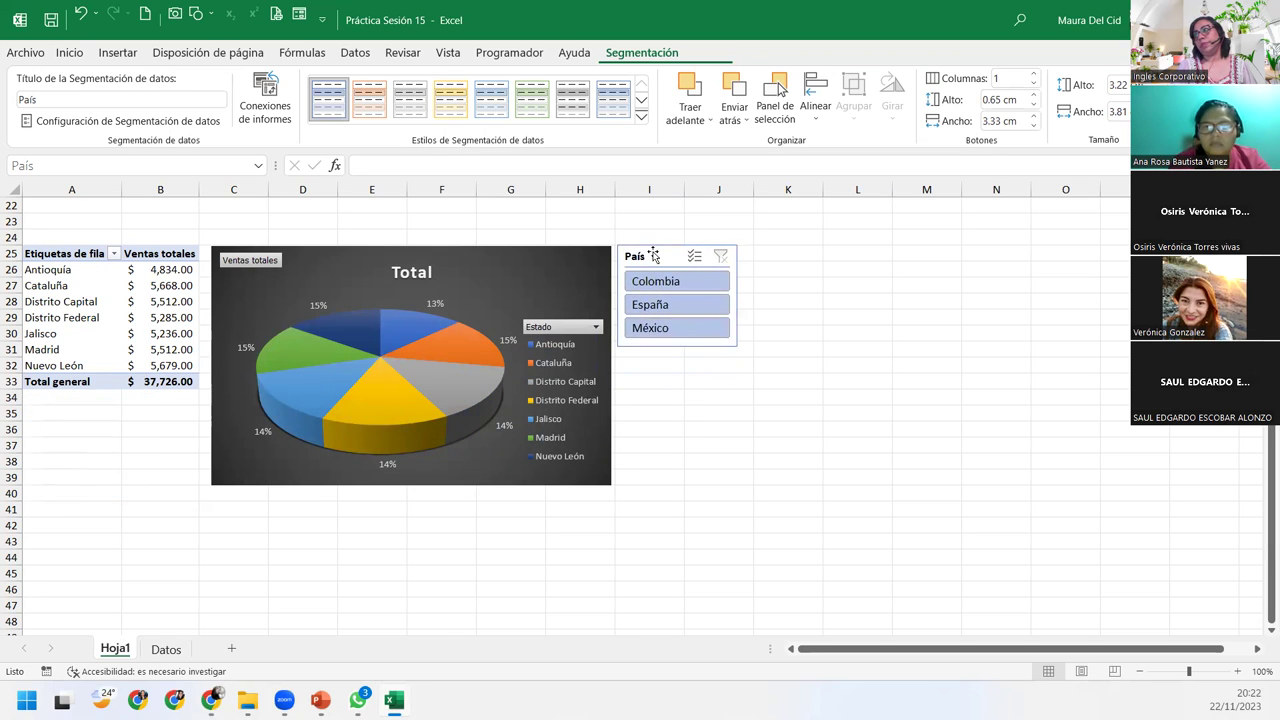
{"action": "left_click", "coordinate": [670, 285]}
{"action": "left_click", "coordinate": [668, 304]}
{"action": "left_click", "coordinate": [668, 328]}
Cycle through España, Colombia and all countries, finishing with only México selected
{"action": "left_click", "coordinate": [690, 304]}
{"action": "left_click", "coordinate": [695, 281]}
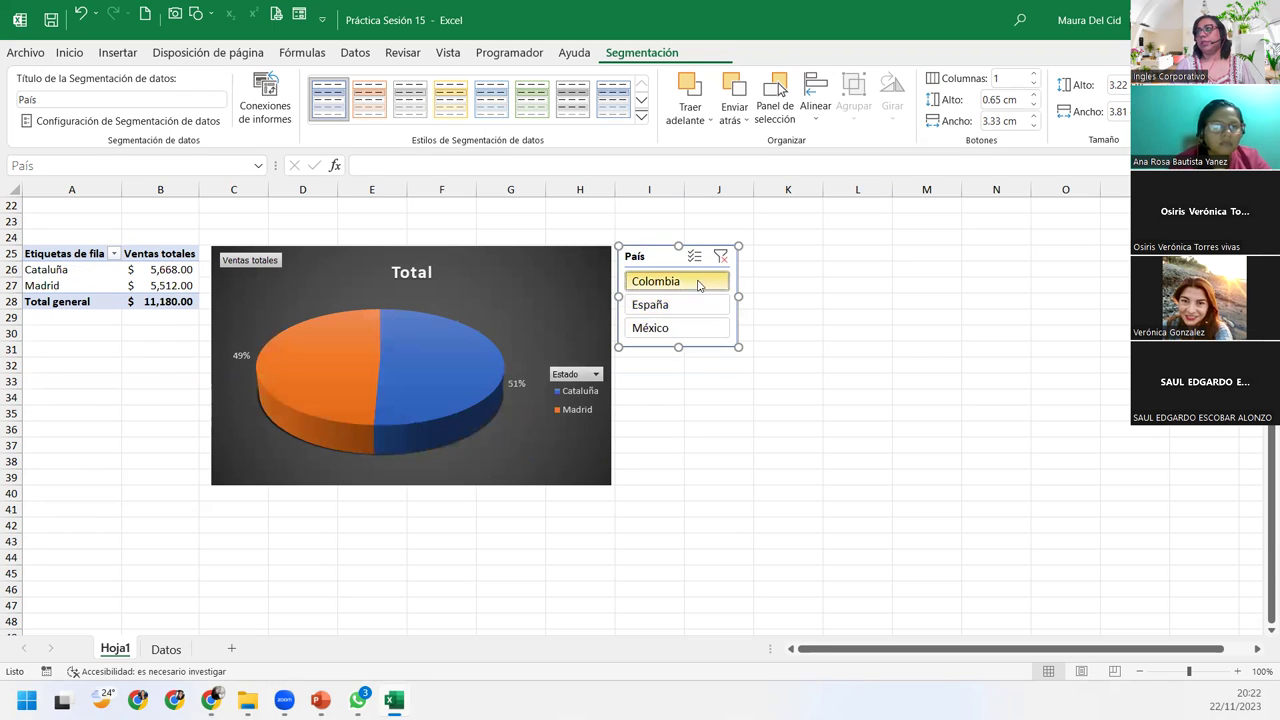
{"action": "left_click", "coordinate": [720, 258]}
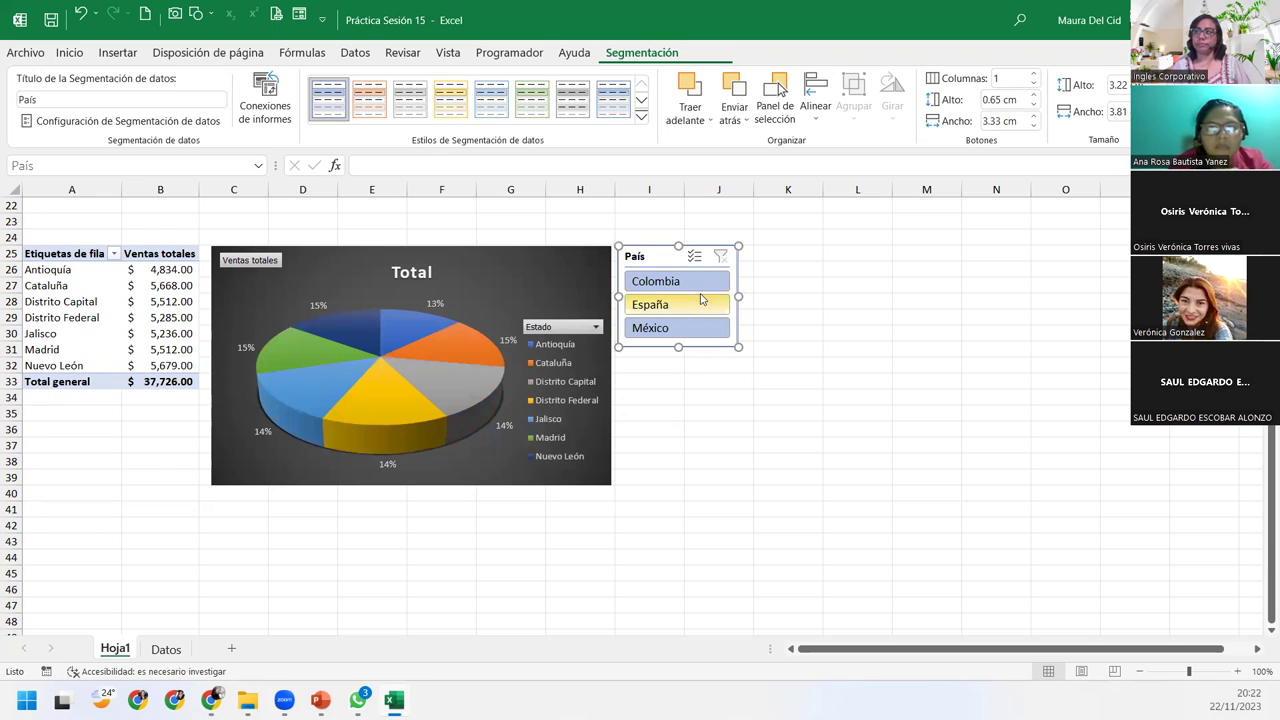
{"action": "left_click", "coordinate": [701, 299]}
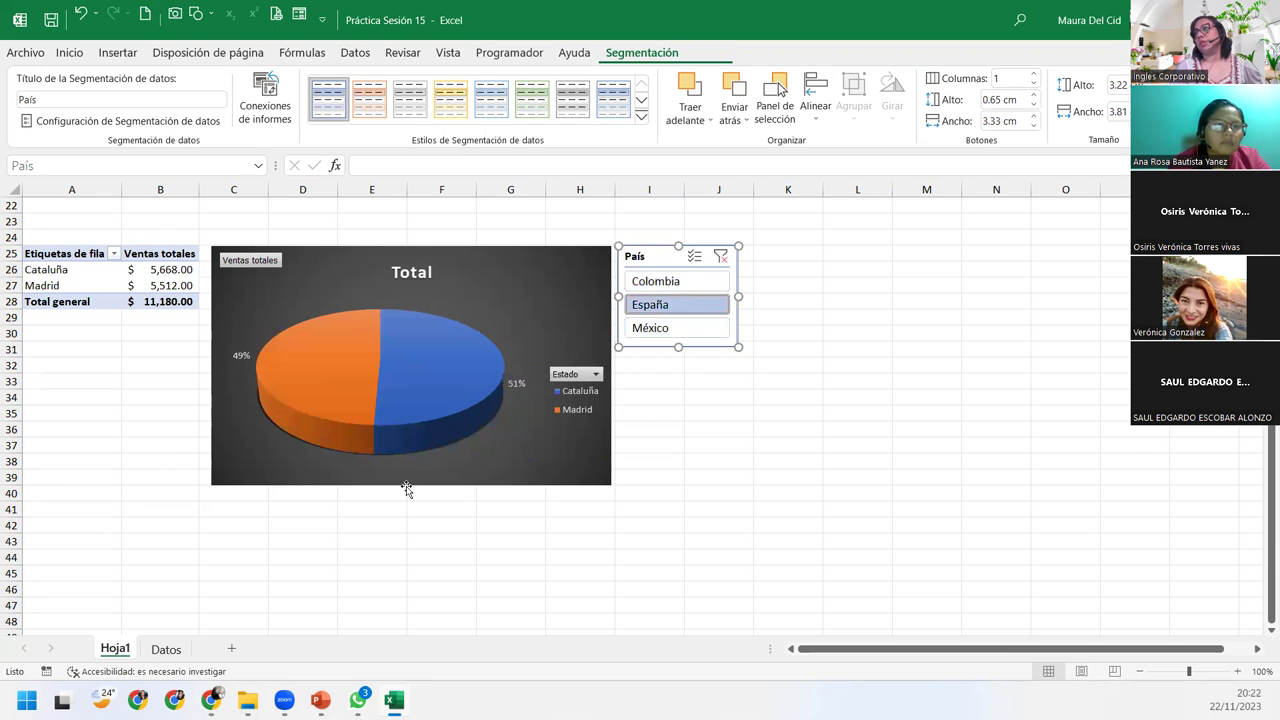
{"action": "left_click", "coordinate": [694, 336]}
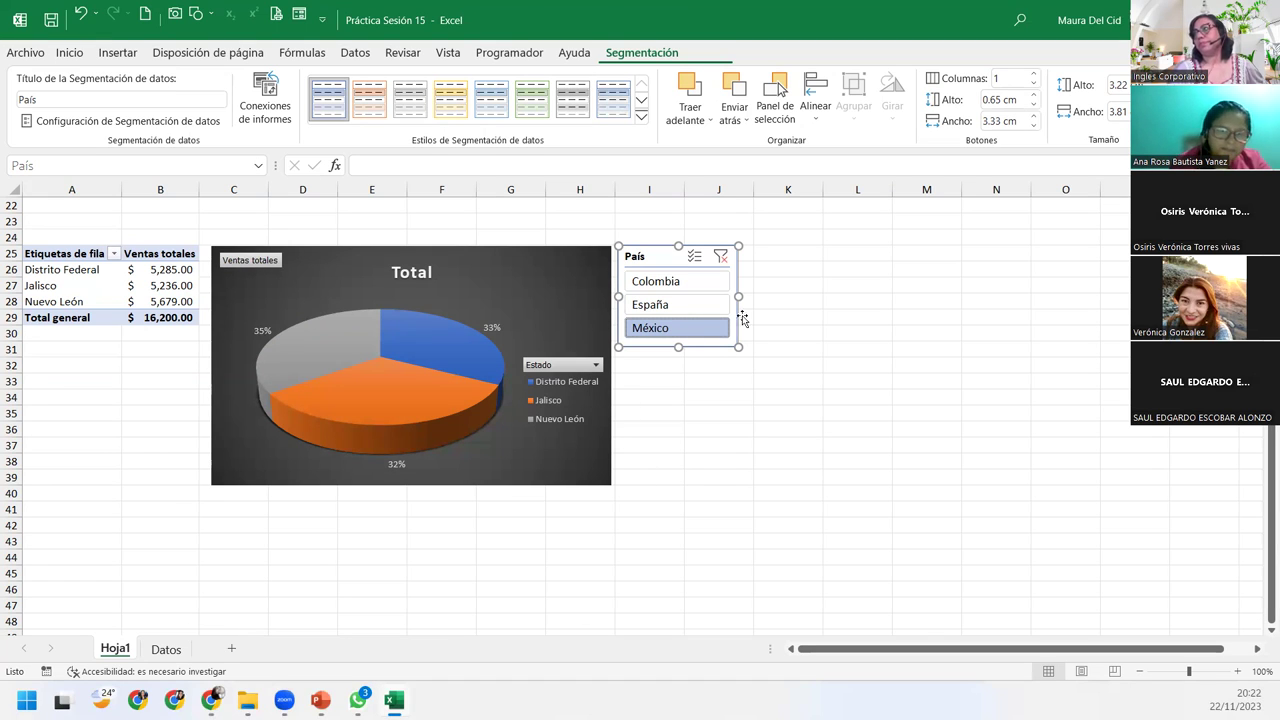
On the Datos sheet, inspect the Producto, País and Ventas columns, then select a data cell
{"action": "left_click", "coordinate": [63, 560]}
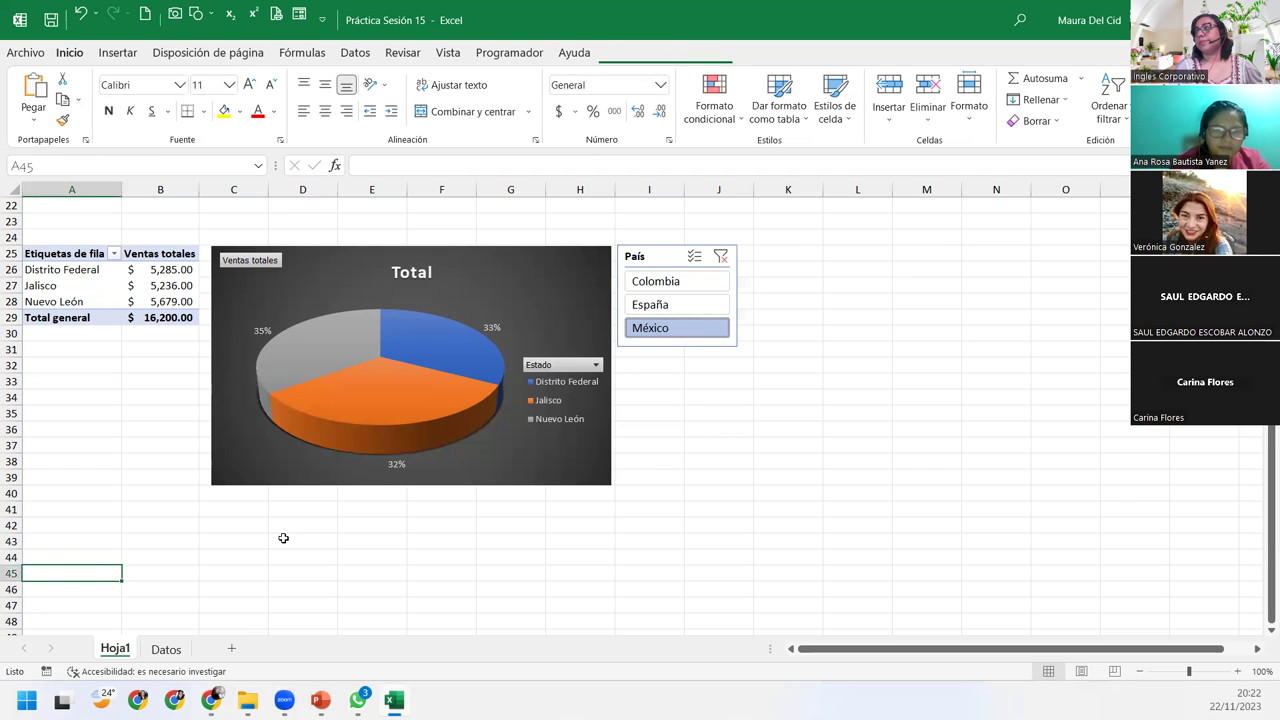
{"action": "scroll", "coordinate": [281, 540], "scroll_direction": "up", "scroll_amount": 5}
{"action": "scroll", "coordinate": [281, 540], "scroll_direction": "up", "scroll_amount": 2}
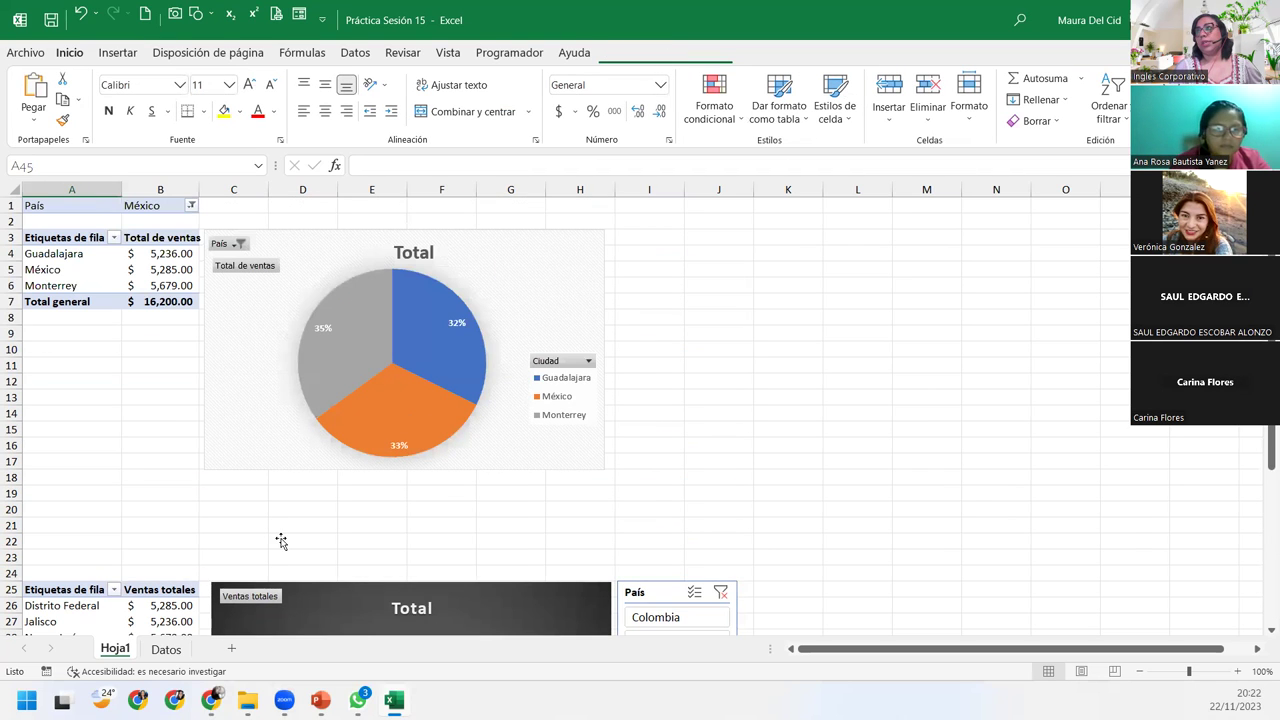
{"action": "scroll", "coordinate": [281, 540], "scroll_direction": "down", "scroll_amount": 6}
{"action": "scroll", "coordinate": [281, 540], "scroll_direction": "down", "scroll_amount": 1}
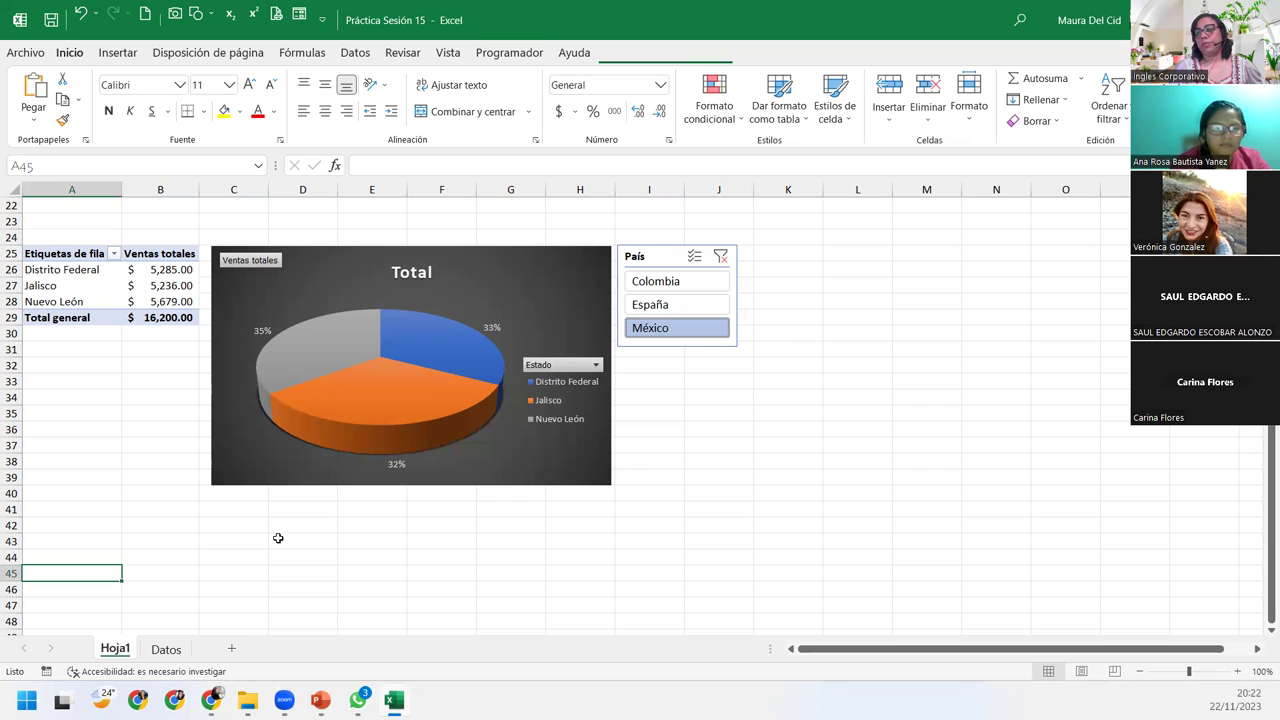
{"action": "left_click", "coordinate": [163, 652]}
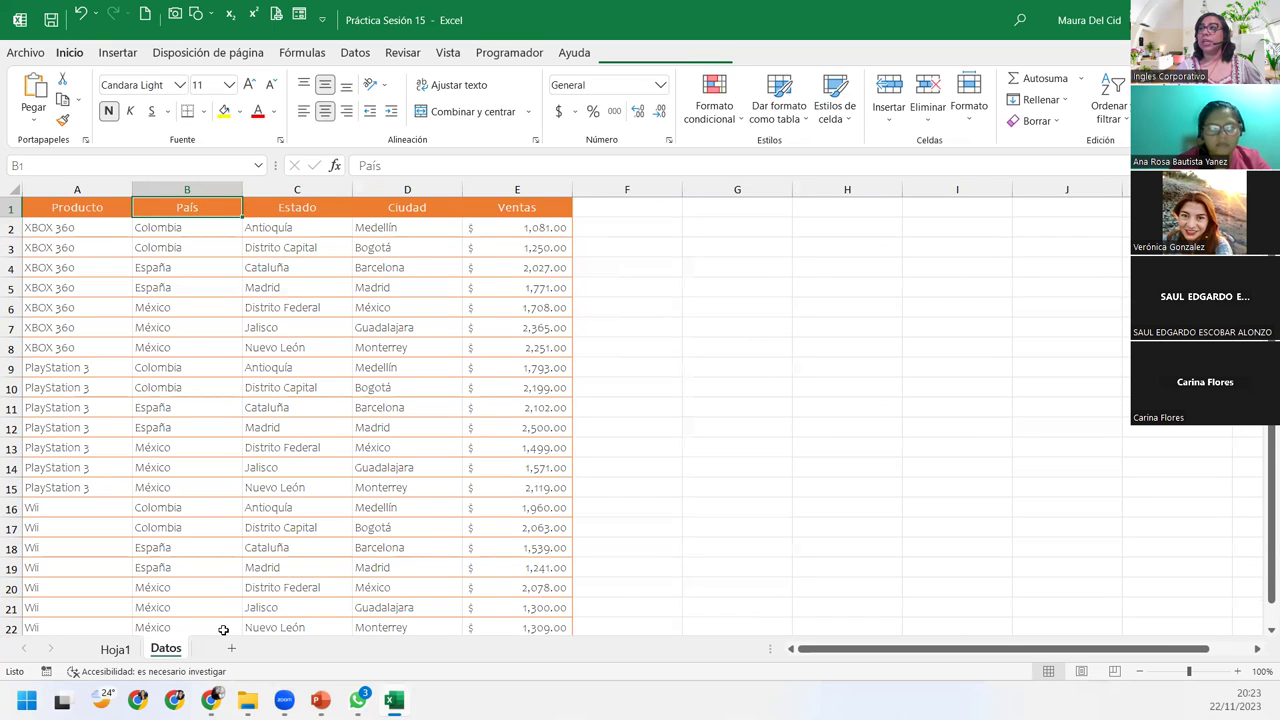
{"action": "left_click_drag", "start_coordinate": [195, 190], "coordinate": [93, 190]}
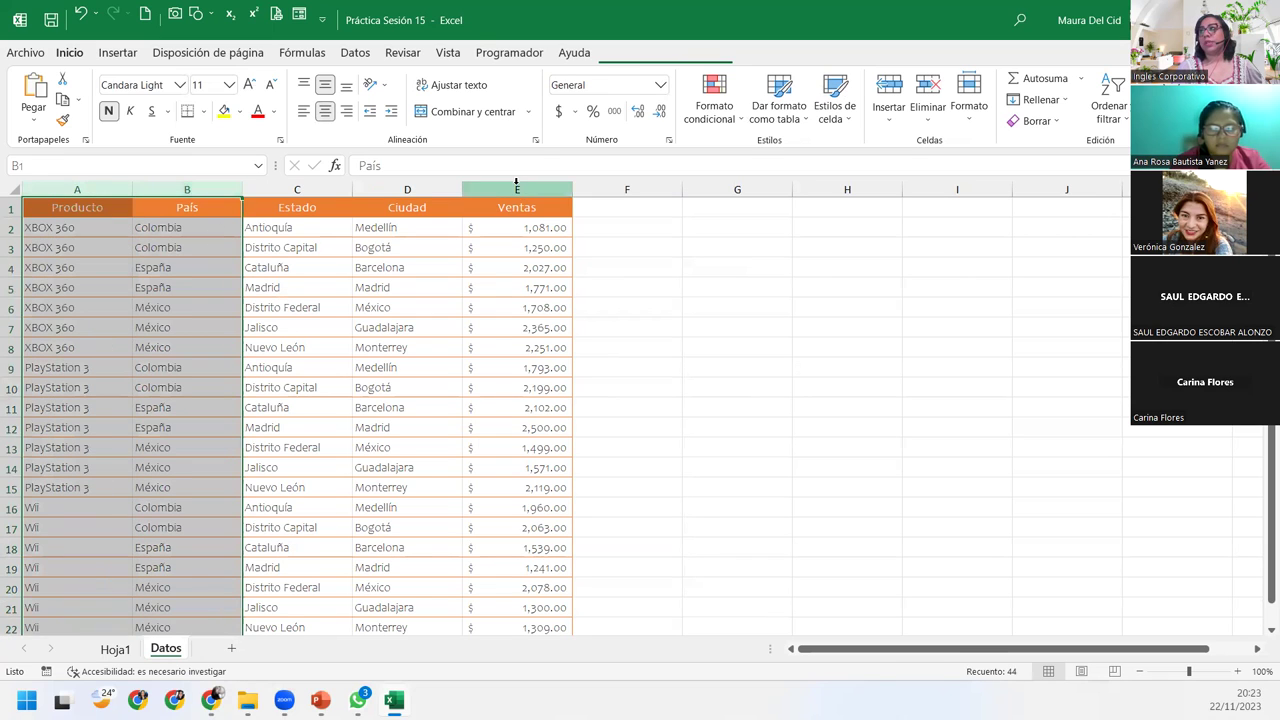
{"action": "left_click", "coordinate": [516, 184]}
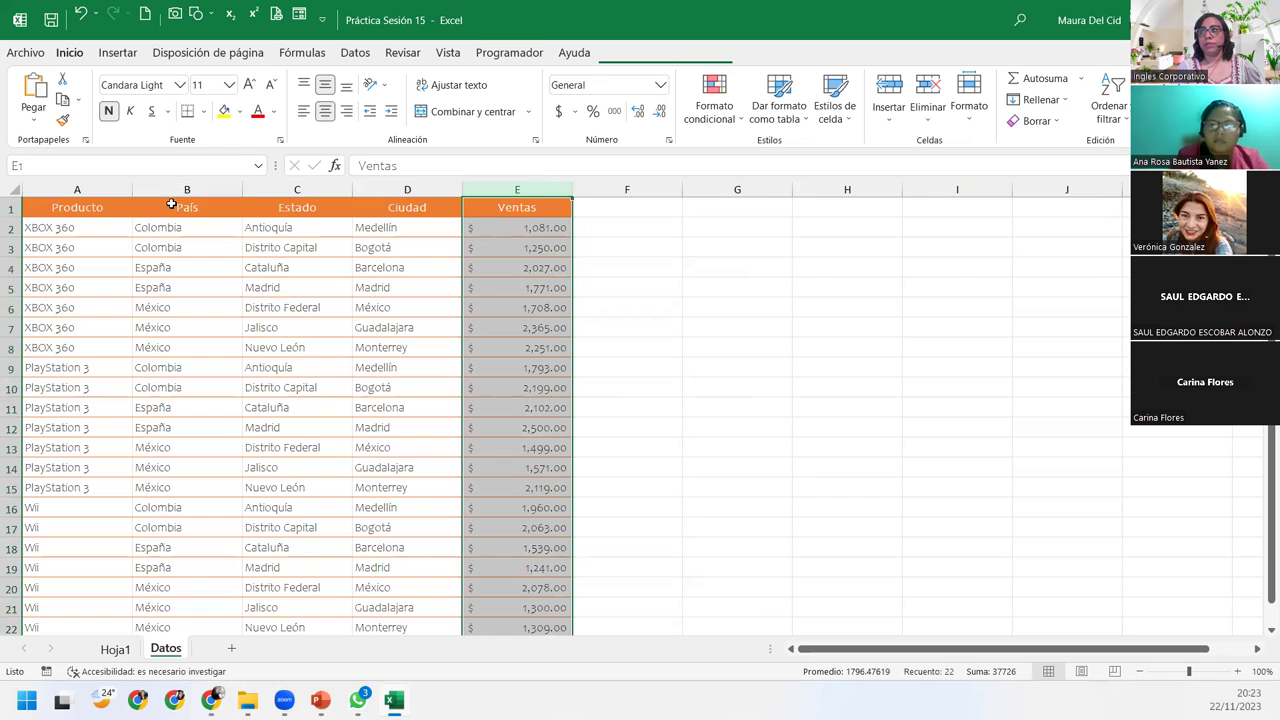
{"action": "left_click", "coordinate": [171, 187]}
{"action": "left_click_drag", "start_coordinate": [171, 187], "coordinate": [92, 186]}
{"action": "left_click", "coordinate": [93, 323]}
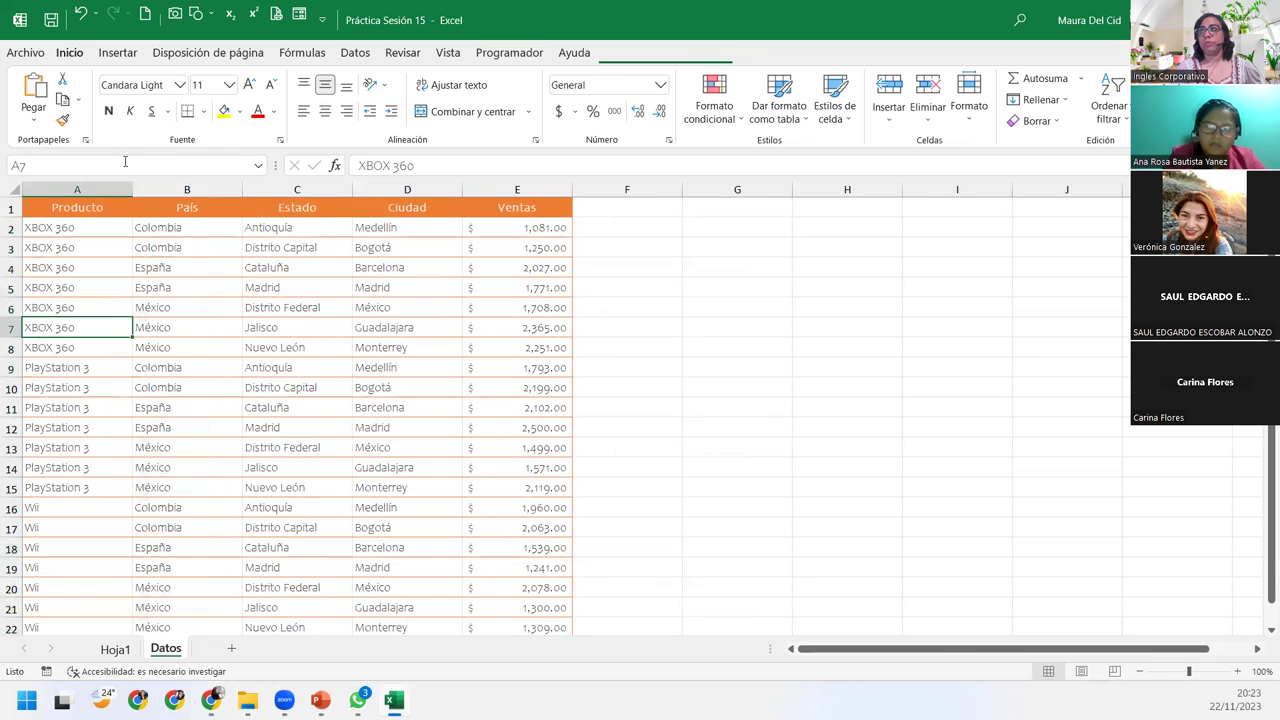
Start a pivot table from Datos!A1:E22 placed on the existing sheet at Hoja1!A45
{"action": "left_click", "coordinate": [128, 52]}
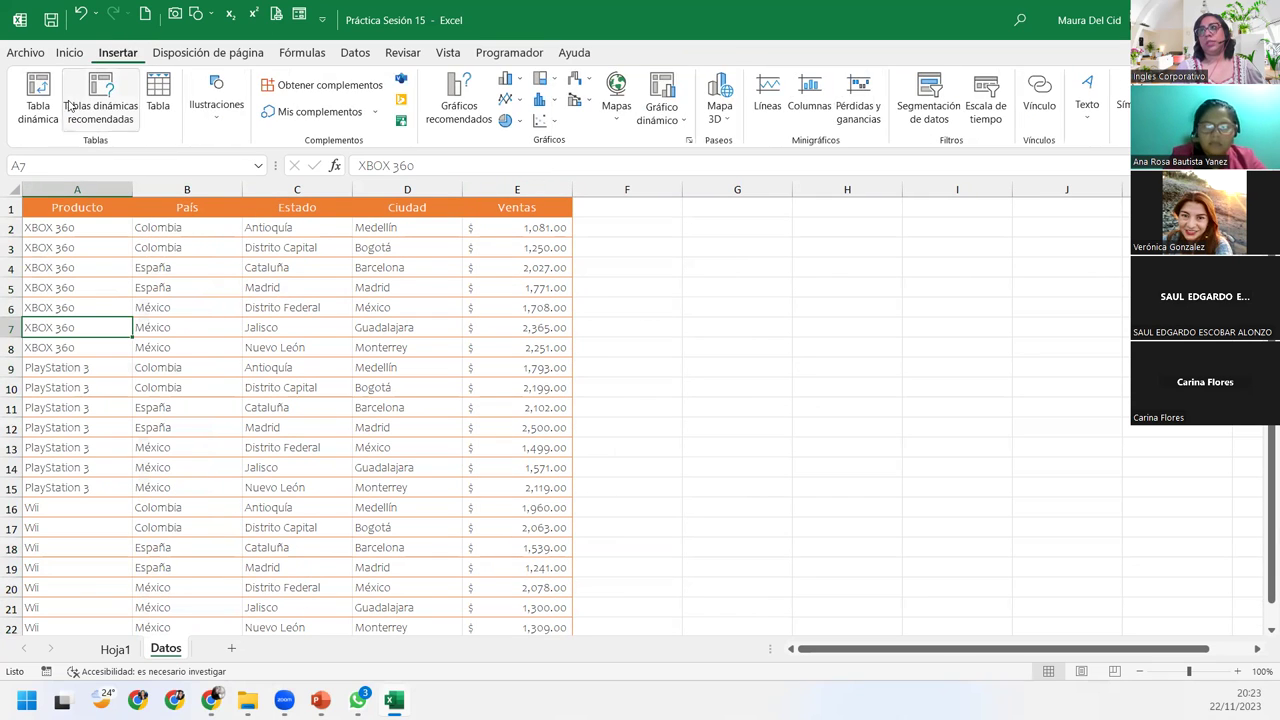
{"action": "left_click", "coordinate": [30, 100]}
{"action": "left_click", "coordinate": [262, 431]}
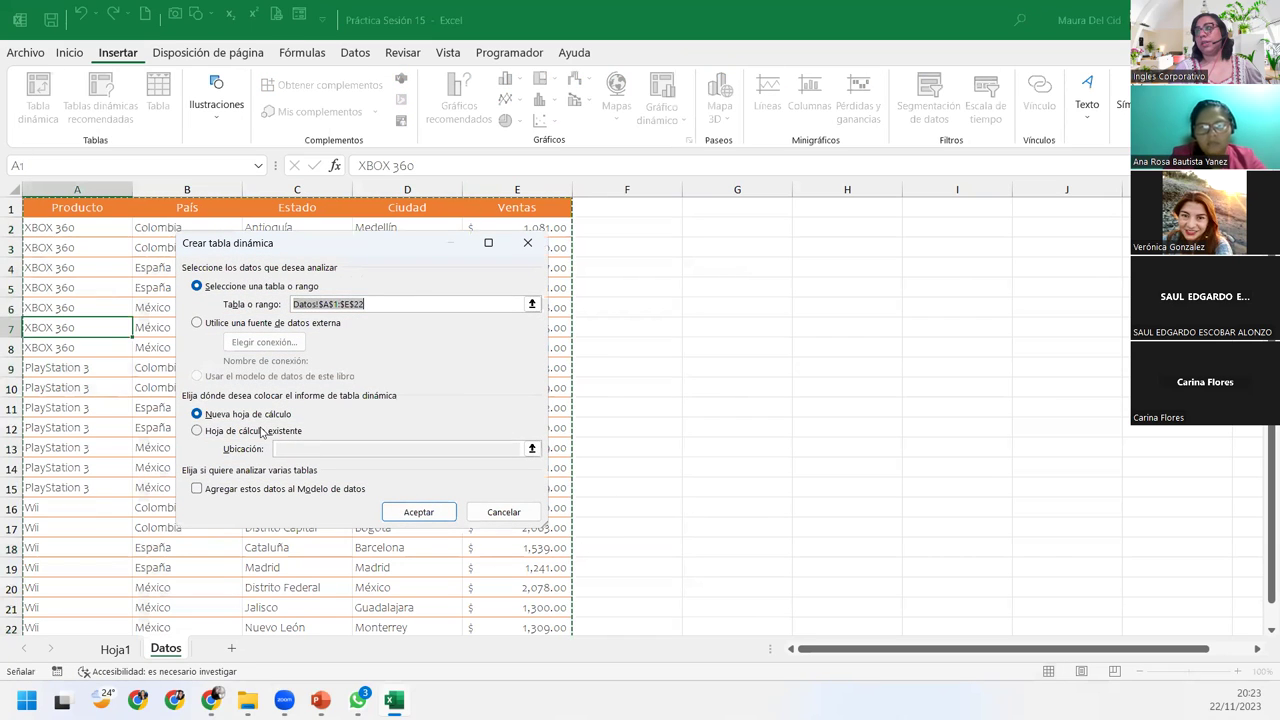
{"action": "left_click", "coordinate": [320, 449]}
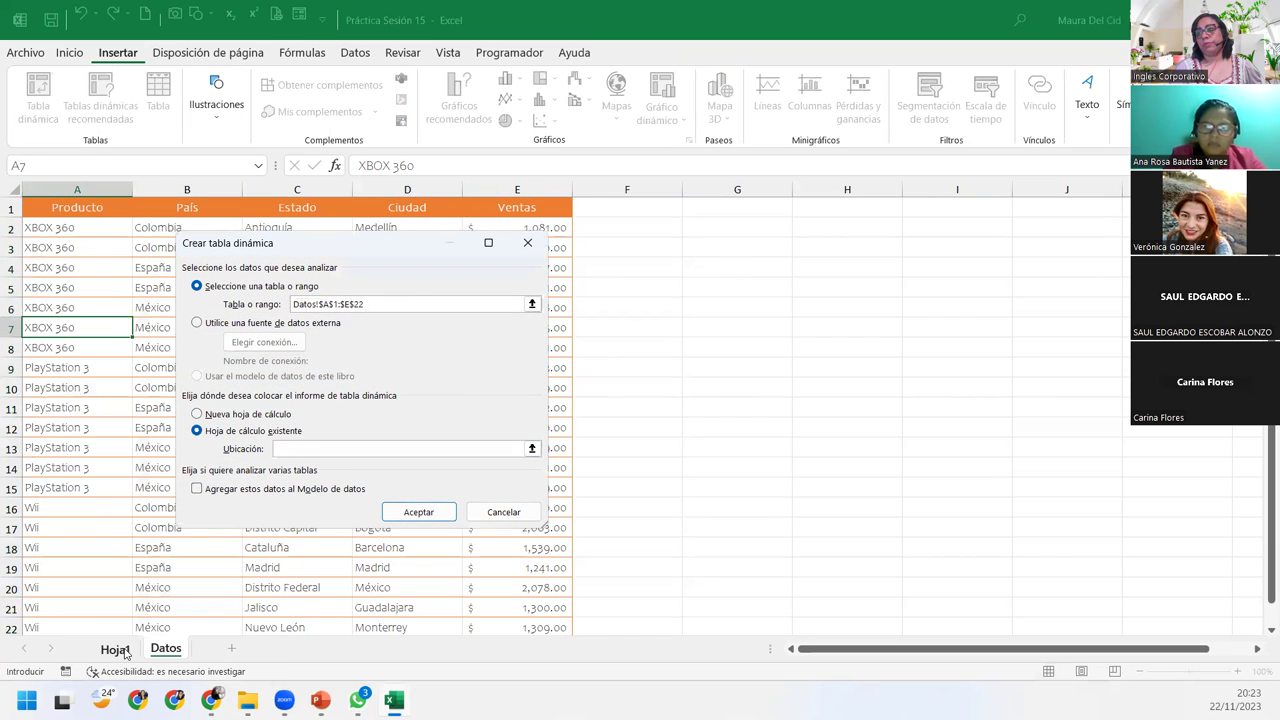
{"action": "left_click", "coordinate": [115, 649]}
{"action": "left_click", "coordinate": [50, 572]}
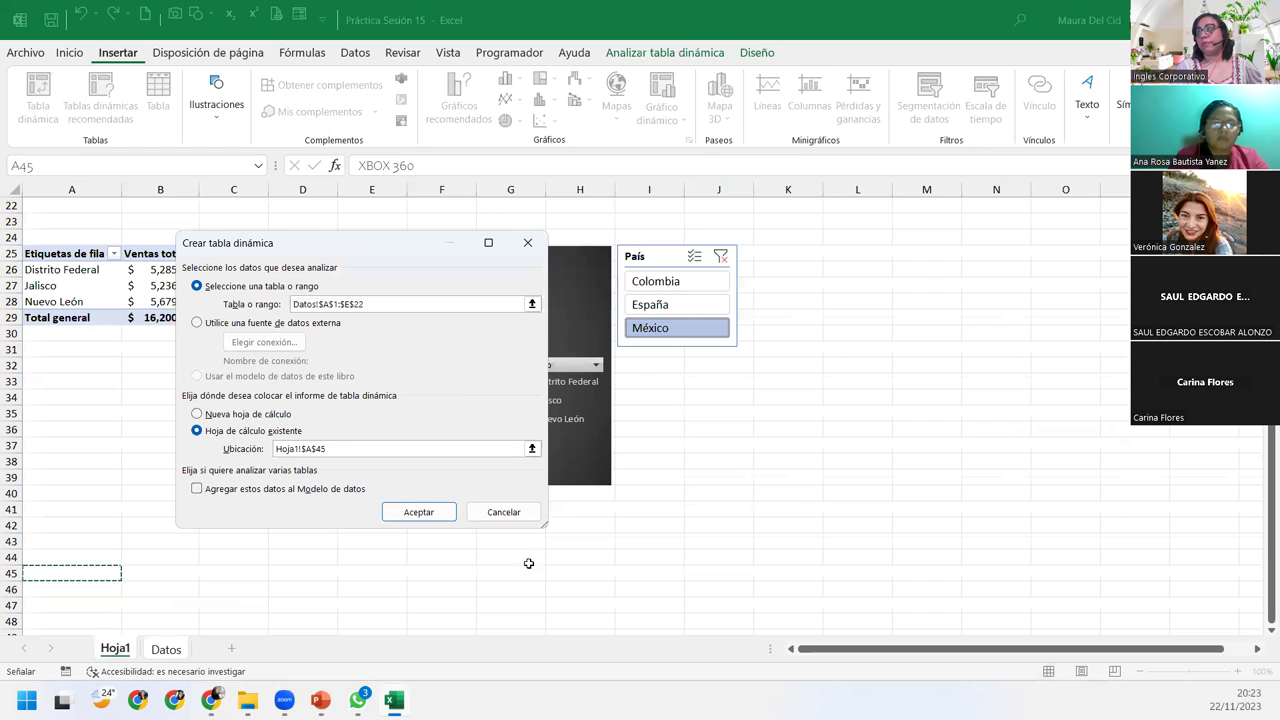
Create the pivot table at A45 with País and Producto as rows and Ventas as values
{"action": "left_click", "coordinate": [418, 512]}
{"action": "scroll", "coordinate": [286, 537], "scroll_direction": "down", "scroll_amount": 5}
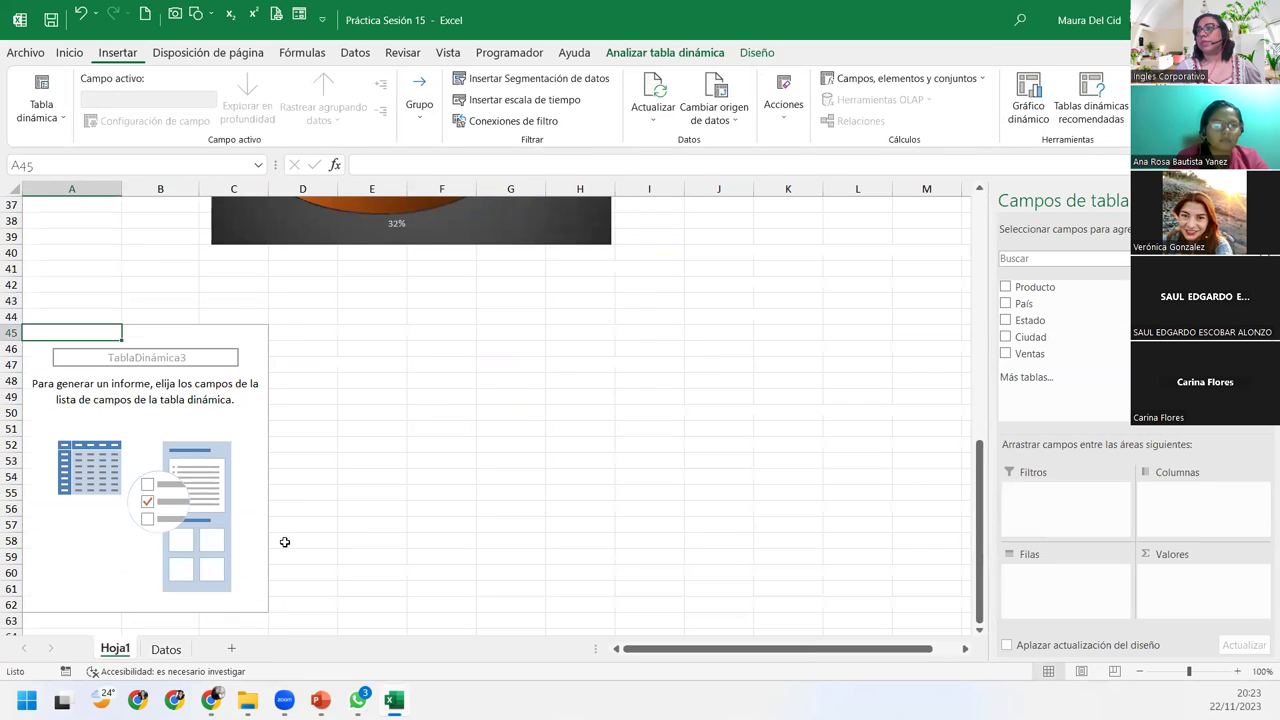
{"action": "scroll", "coordinate": [283, 539], "scroll_direction": "down", "scroll_amount": 2}
{"action": "left_click_drag", "start_coordinate": [1080, 303], "coordinate": [1083, 601]}
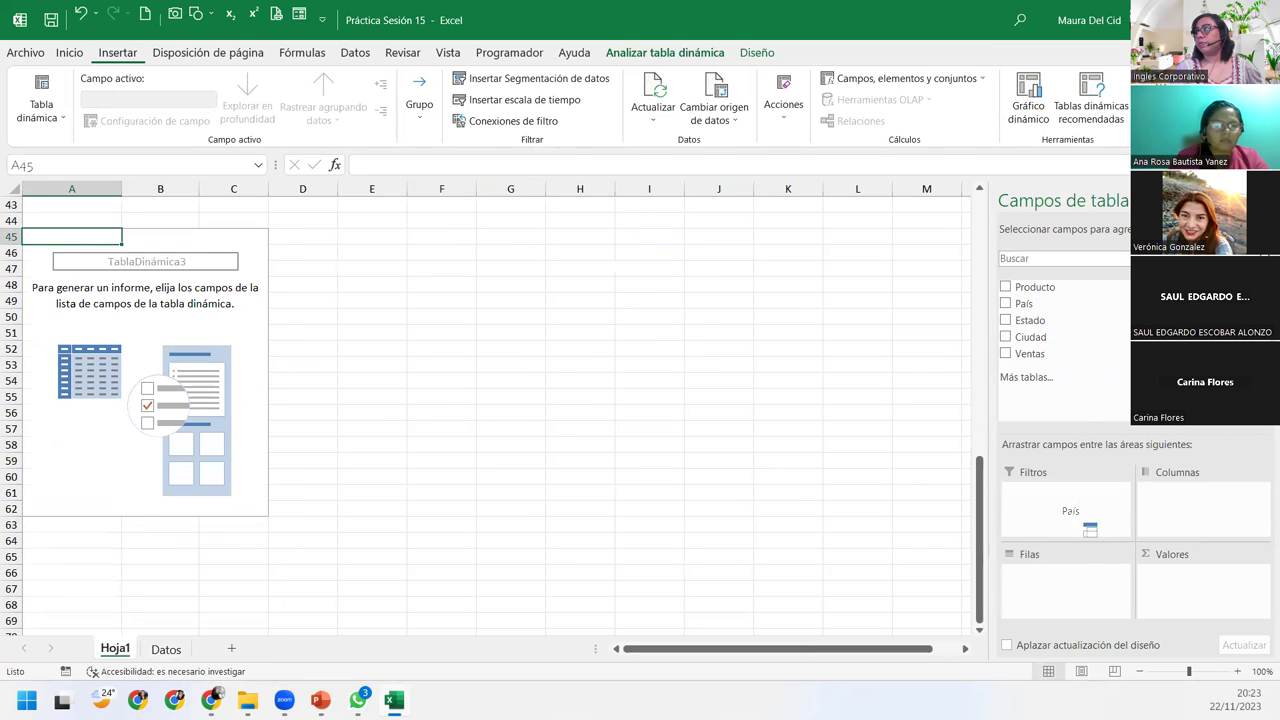
{"action": "mouse_move", "coordinate": [1030, 288]}
{"action": "left_mouse_down"}
{"action": "mouse_move", "coordinate": [1098, 540]}
{"action": "mouse_move", "coordinate": [1086, 597]}
{"action": "left_mouse_up"}
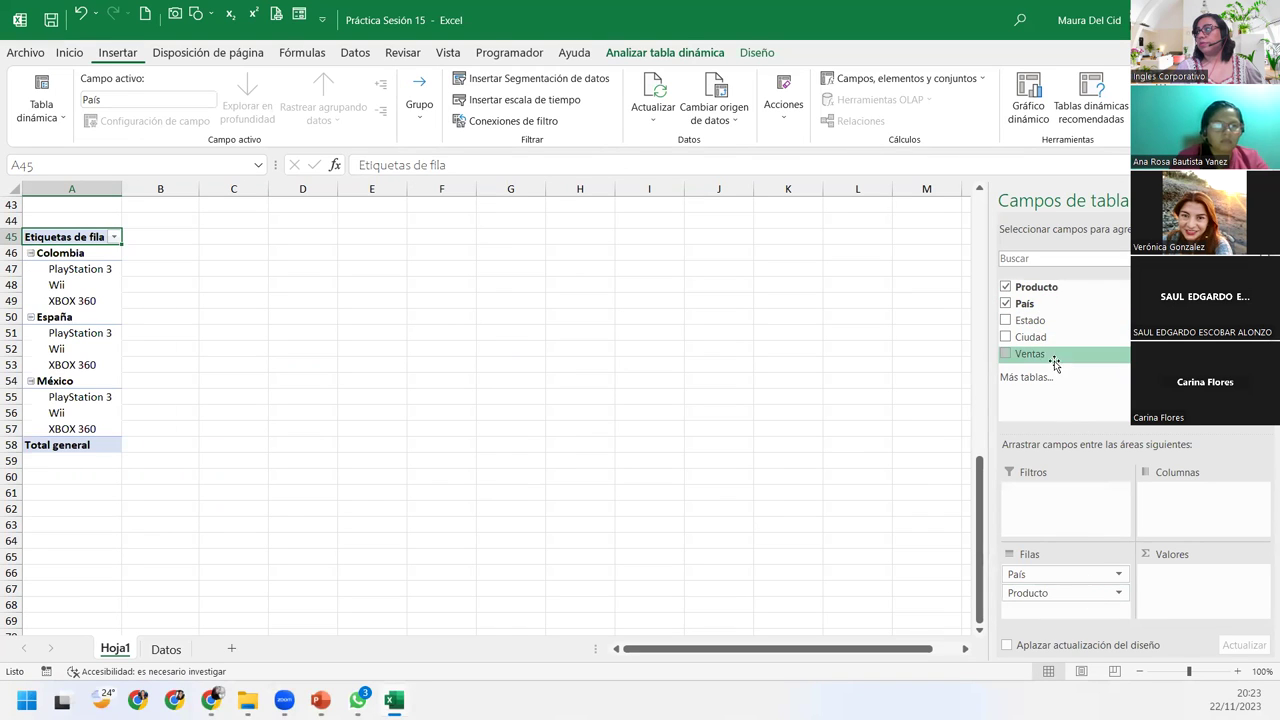
{"action": "left_click_drag", "start_coordinate": [1040, 355], "coordinate": [1190, 578]}
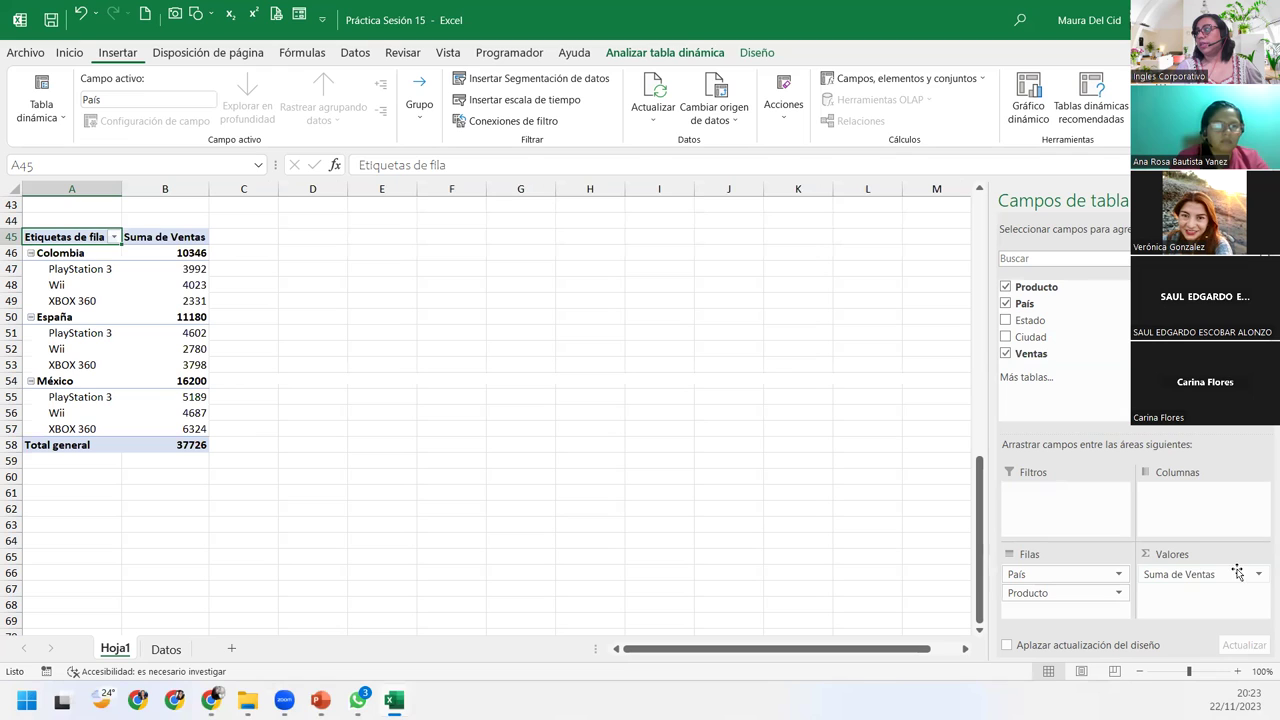
Summarize Ventas by Promedio in Contabilidad format with a $ symbol
{"action": "left_click", "coordinate": [1260, 577]}
{"action": "left_click", "coordinate": [1110, 552]}
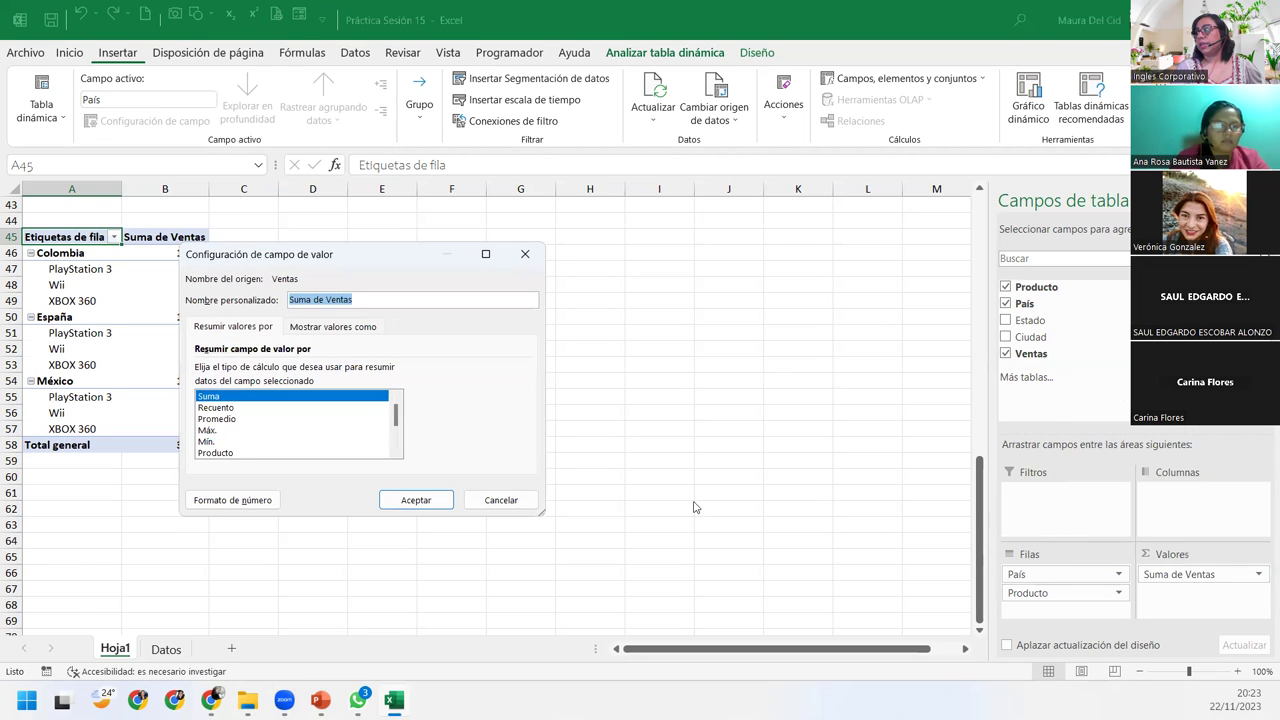
{"action": "left_click", "coordinate": [215, 420]}
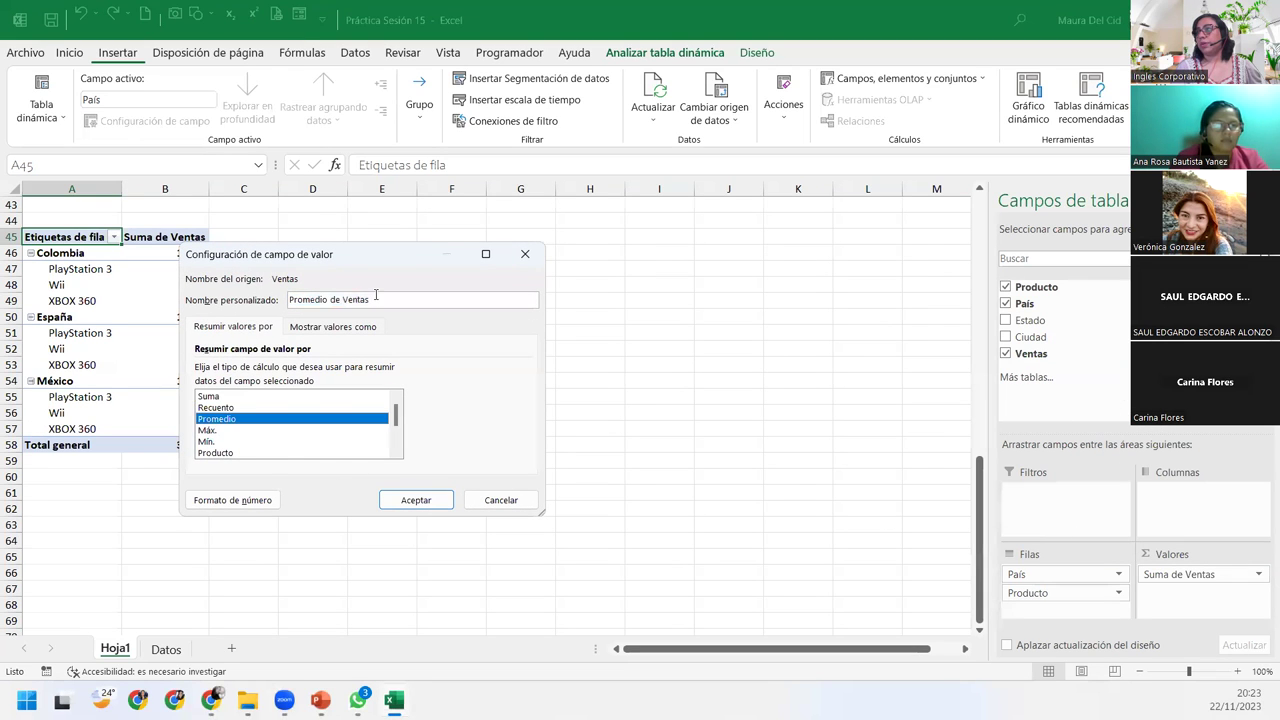
{"action": "left_click", "coordinate": [258, 498]}
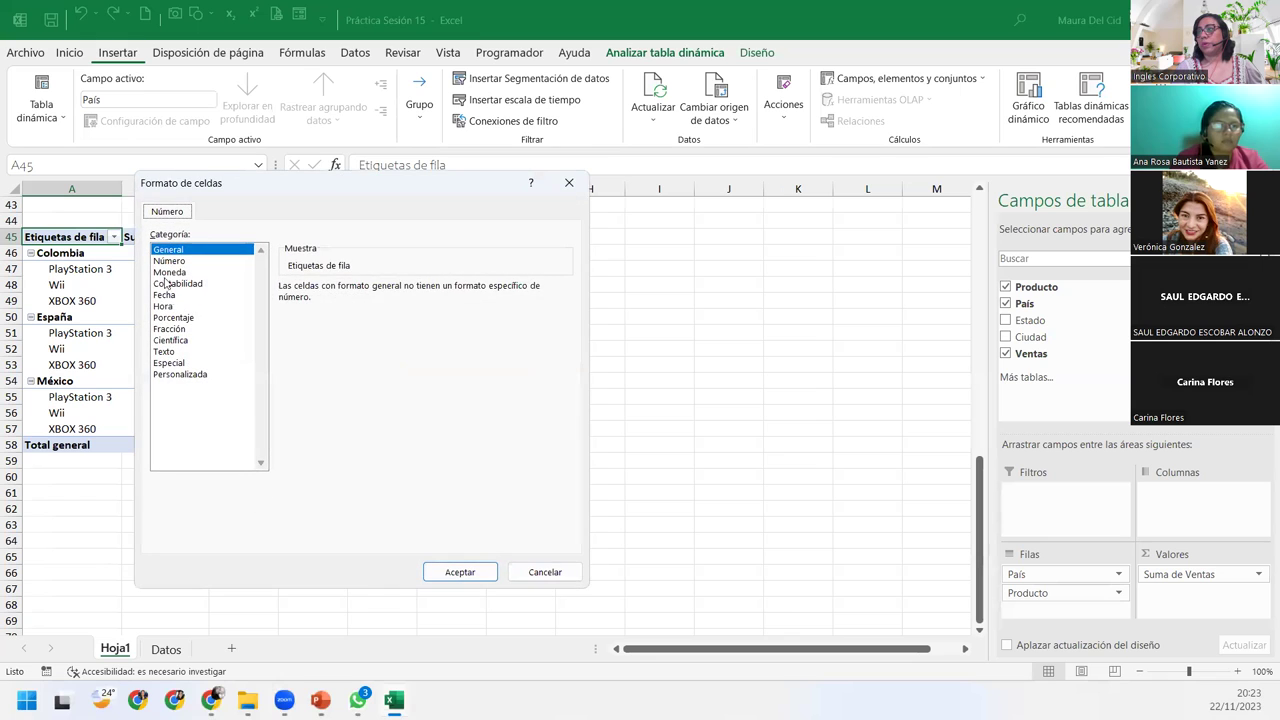
{"action": "left_click", "coordinate": [165, 275]}
{"action": "left_click", "coordinate": [167, 283]}
{"action": "left_click", "coordinate": [375, 308]}
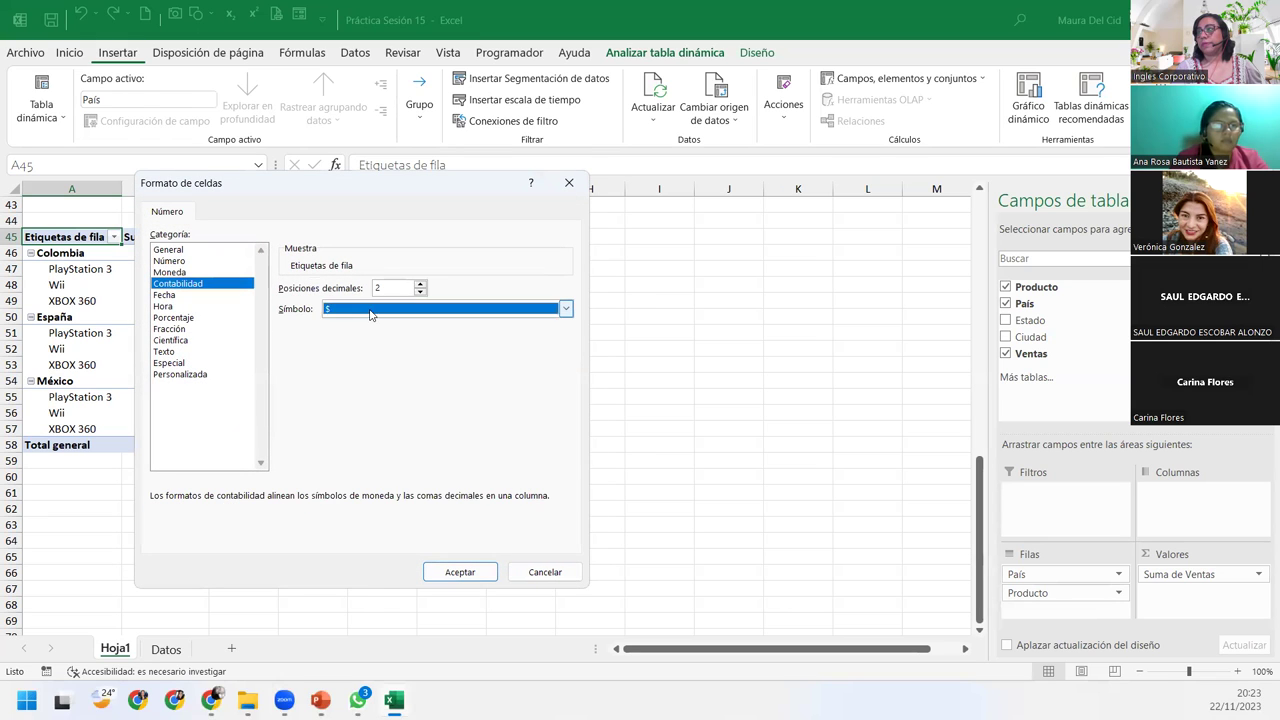
{"action": "scroll", "coordinate": [444, 473], "scroll_direction": "down", "scroll_amount": 2}
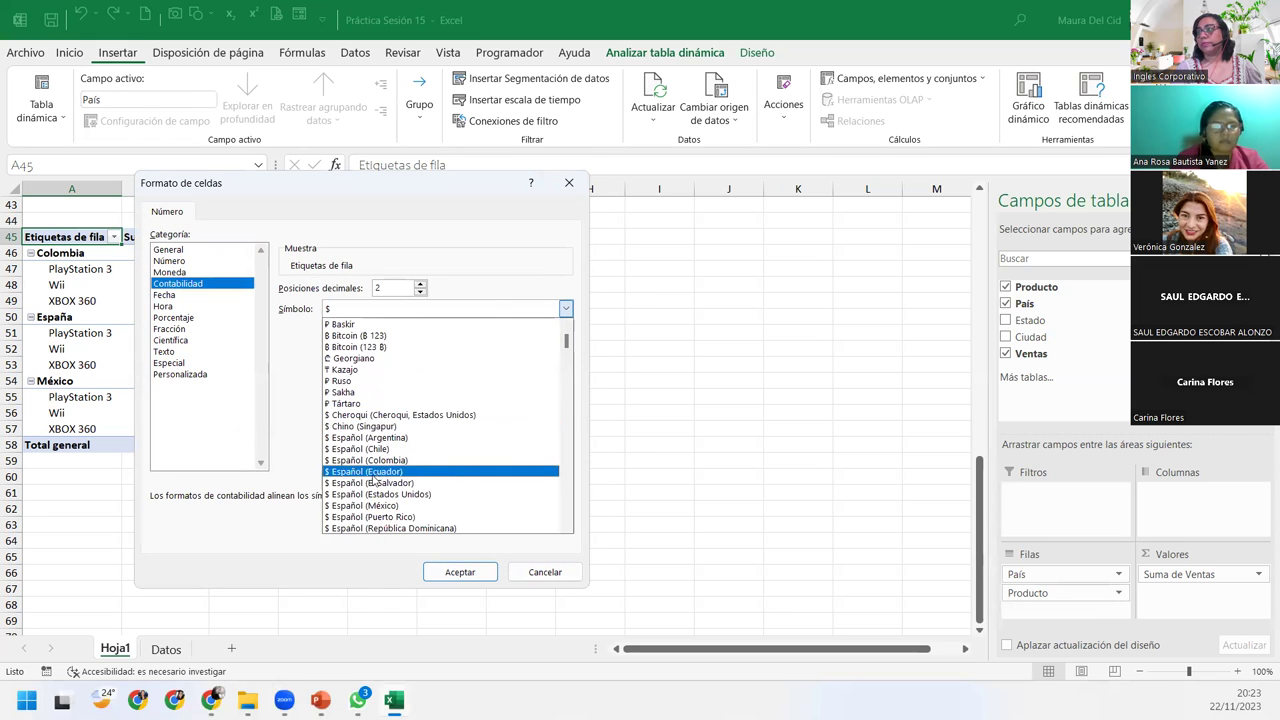
{"action": "left_click", "coordinate": [416, 484]}
{"action": "left_click", "coordinate": [460, 572]}
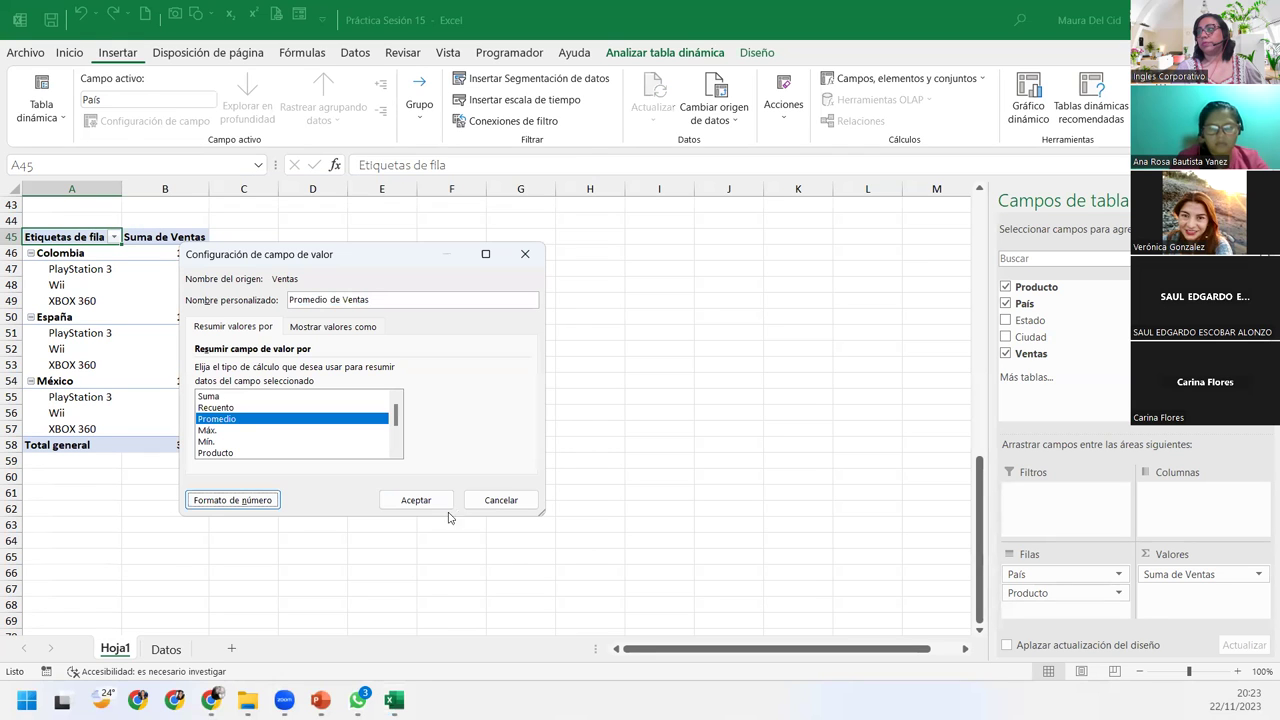
{"action": "left_click", "coordinate": [416, 500]}
{"action": "left_click", "coordinate": [263, 476]}
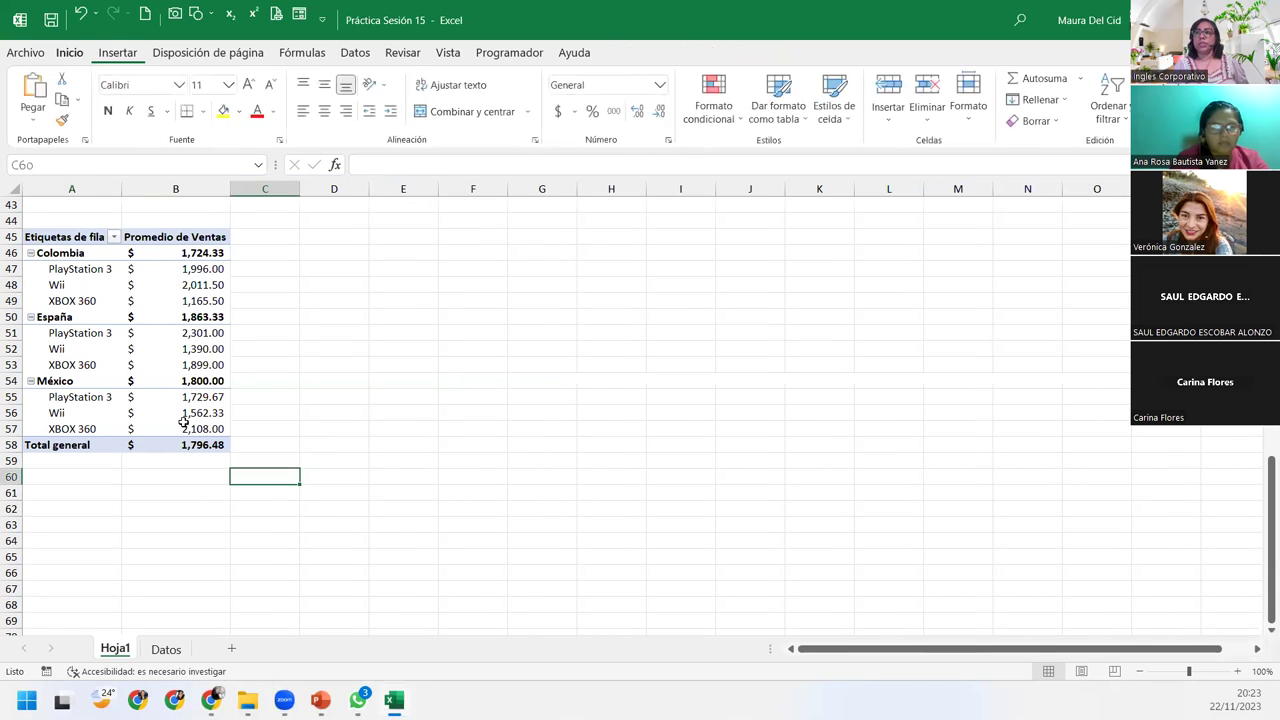
{"action": "left_click", "coordinate": [185, 429]}
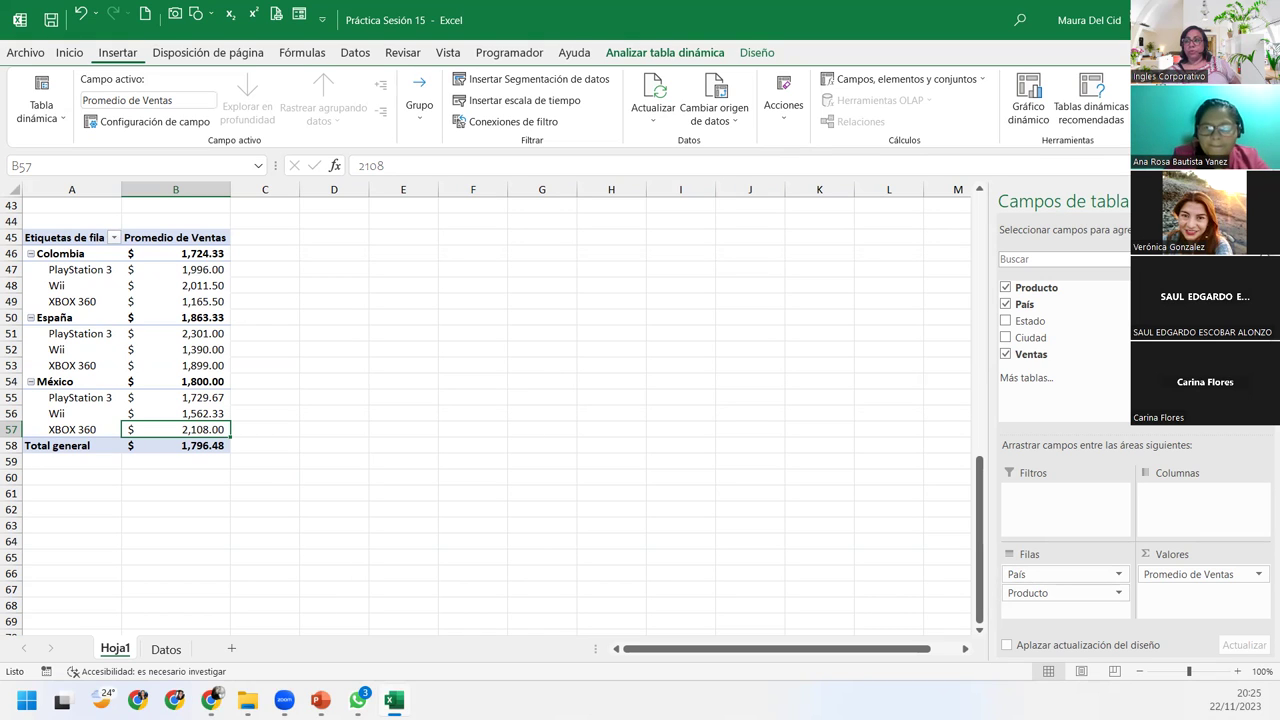
Start a pivot chart and browse the available chart types, from line to combo
{"action": "left_click", "coordinate": [665, 52]}
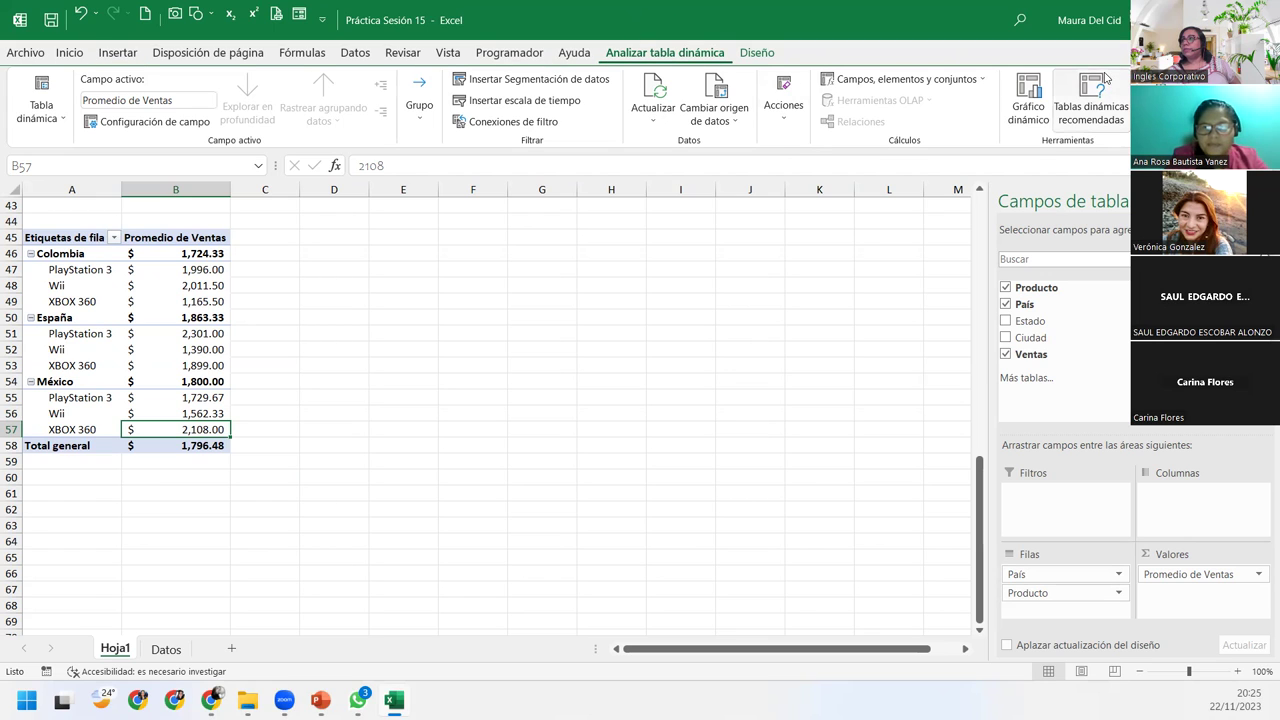
{"action": "left_click", "coordinate": [1012, 112]}
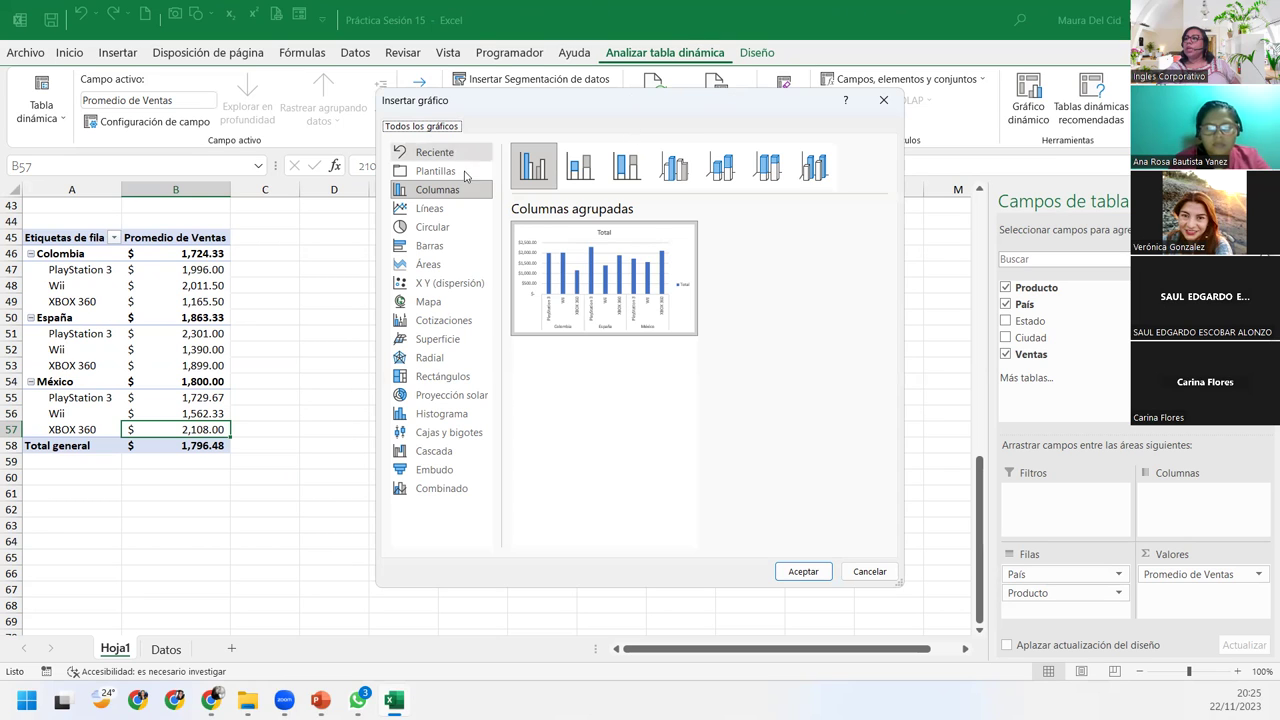
{"action": "left_click", "coordinate": [430, 208]}
{"action": "mouse_move", "coordinate": [569, 299]}
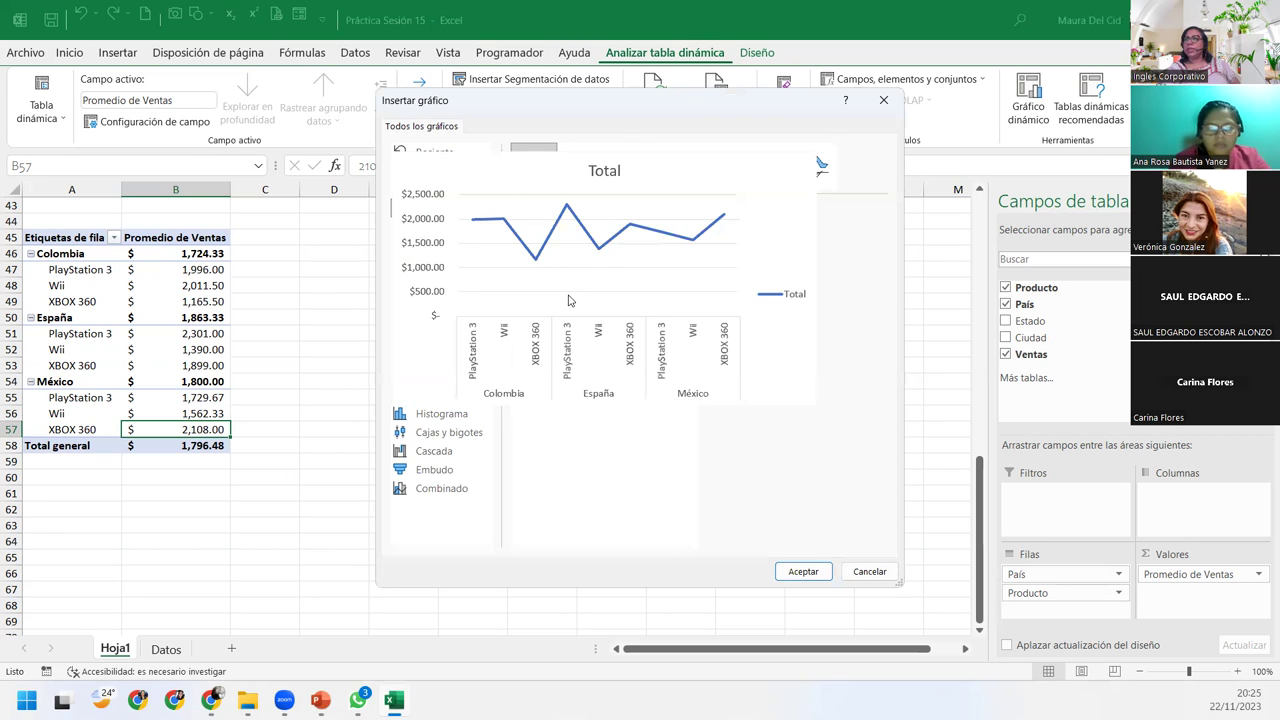
{"action": "left_click", "coordinate": [428, 264]}
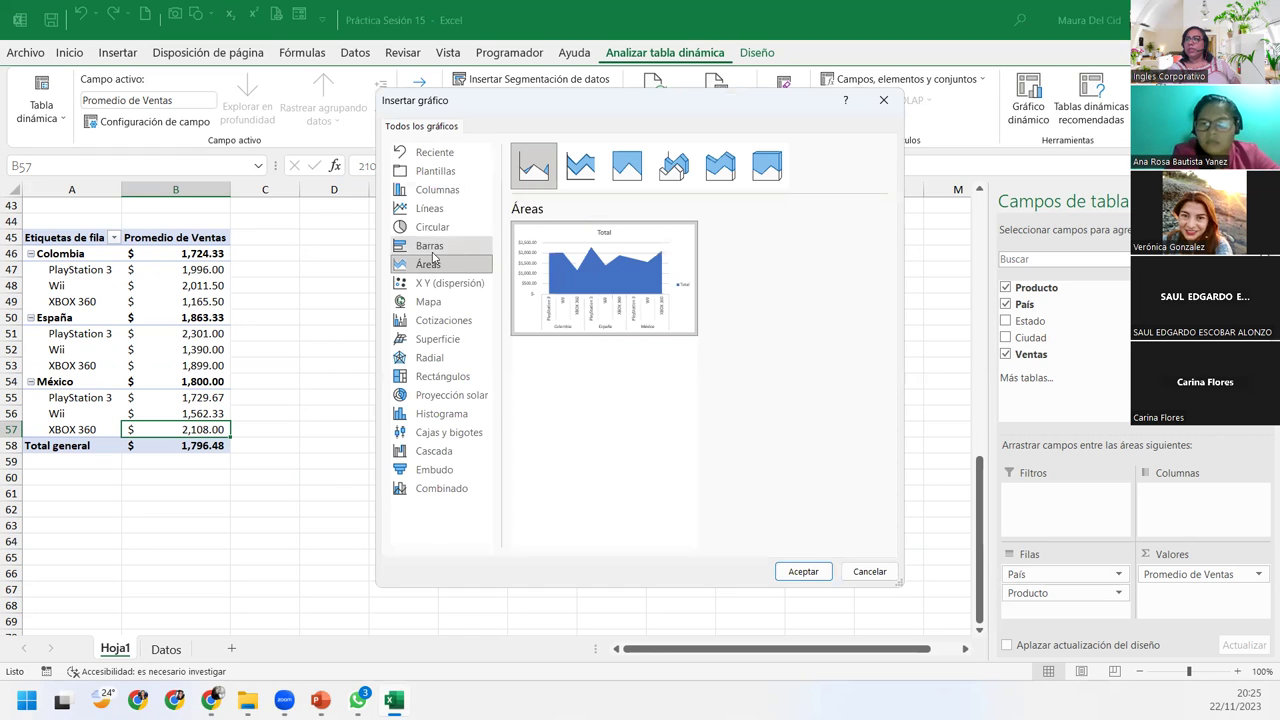
{"action": "left_click", "coordinate": [426, 301]}
{"action": "left_click", "coordinate": [420, 323]}
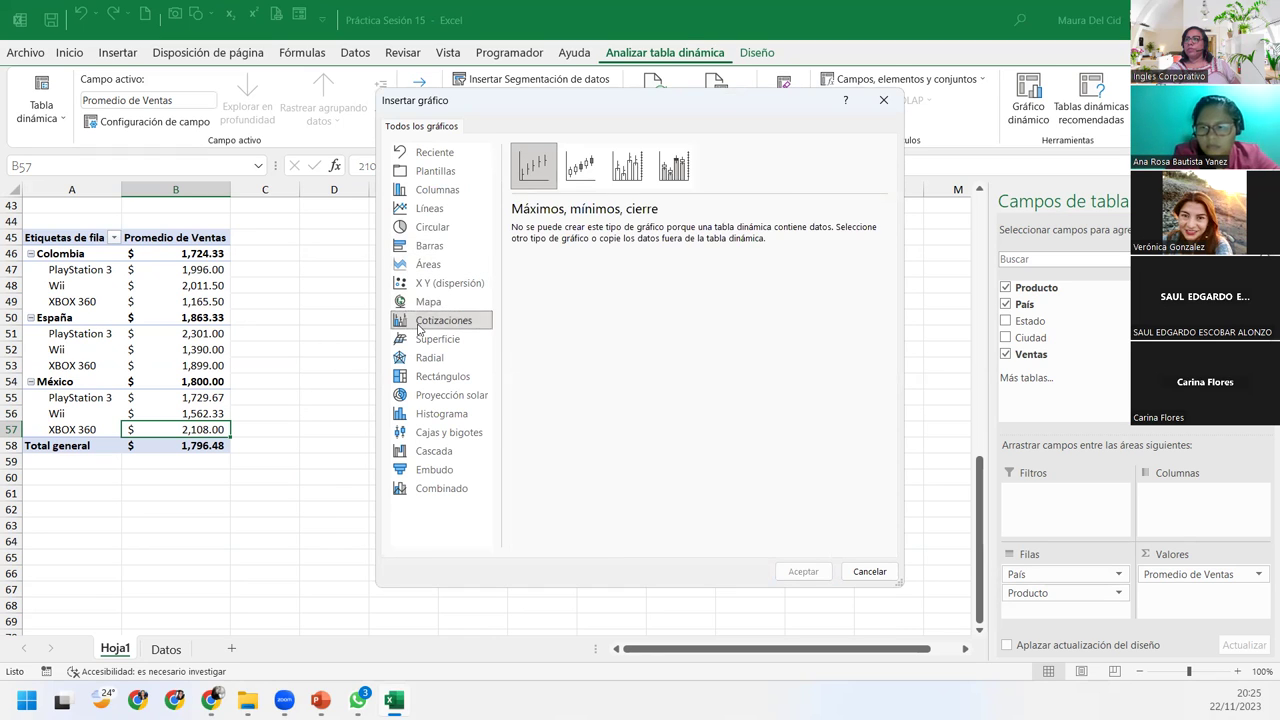
{"action": "left_click", "coordinate": [418, 340]}
{"action": "left_click", "coordinate": [412, 373]}
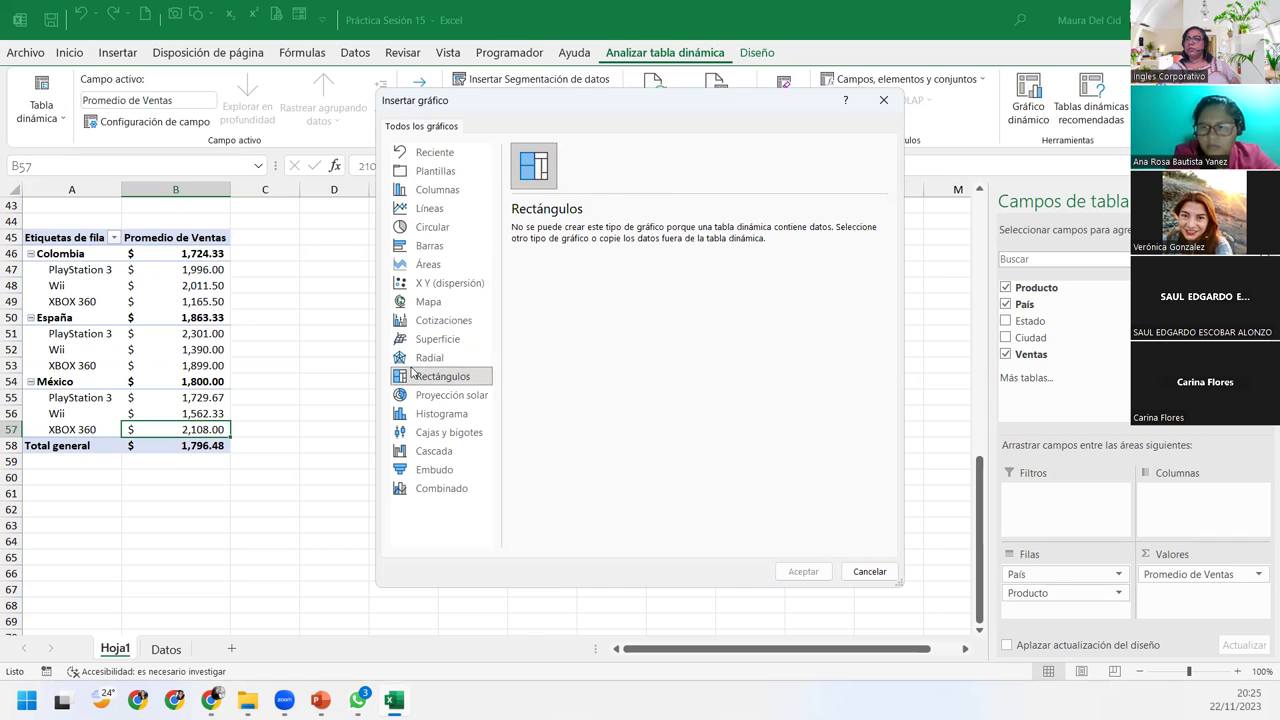
{"action": "left_click", "coordinate": [420, 395]}
{"action": "left_click", "coordinate": [425, 432]}
{"action": "left_click", "coordinate": [430, 451]}
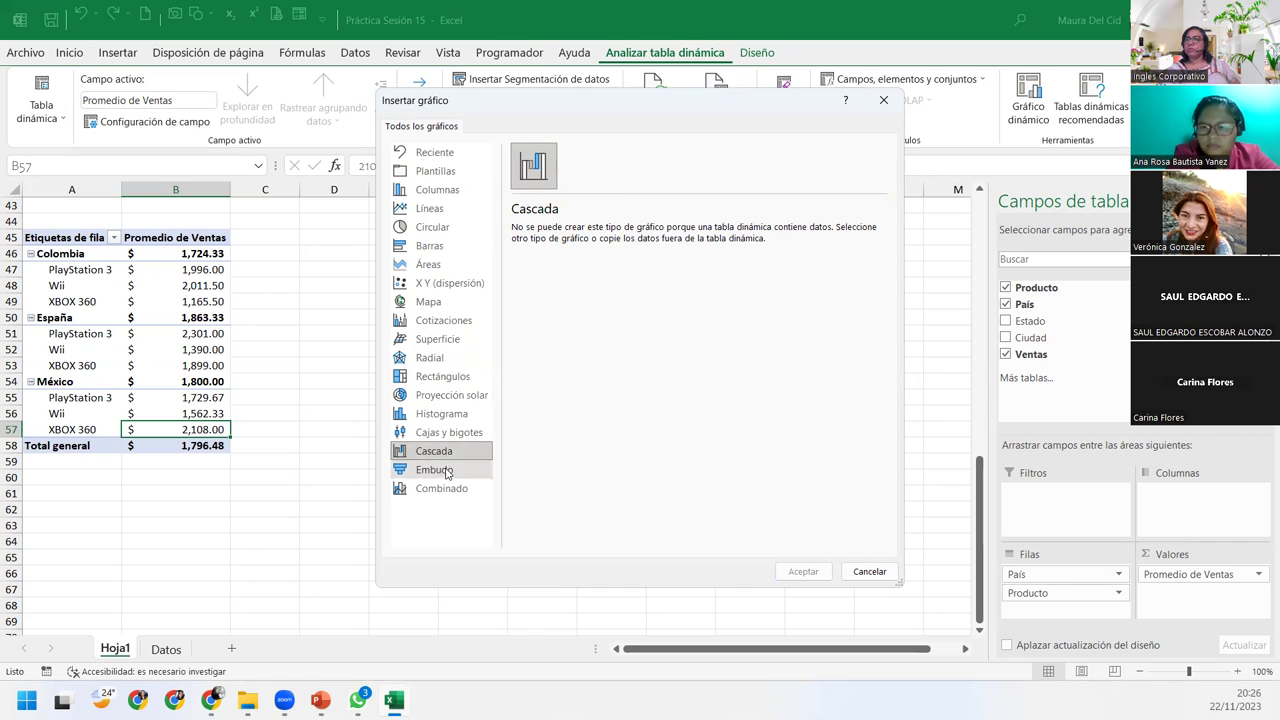
{"action": "left_click", "coordinate": [440, 470]}
{"action": "left_click", "coordinate": [444, 488]}
{"action": "left_click", "coordinate": [440, 208]}
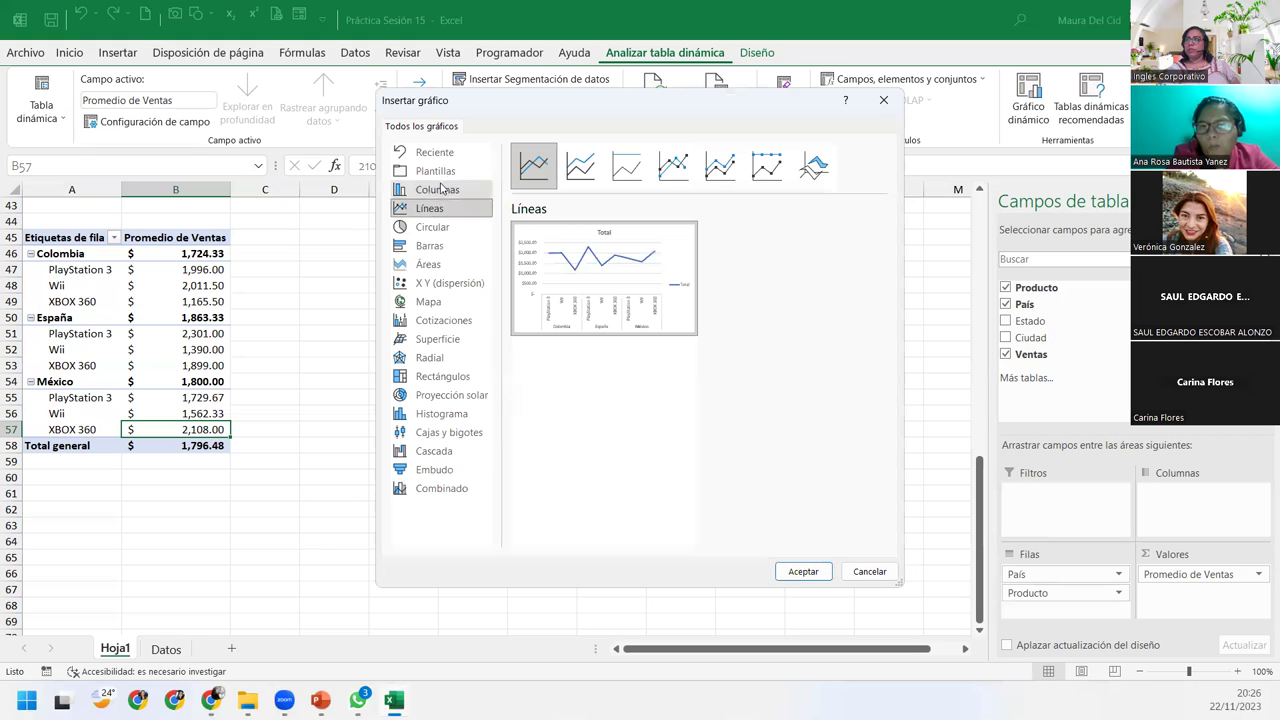
Insert a Columna agrupada 3D pivot chart after comparing the column variants
{"action": "left_click", "coordinate": [441, 188]}
{"action": "left_click", "coordinate": [580, 167]}
{"action": "left_click", "coordinate": [627, 167]}
{"action": "left_click", "coordinate": [673, 167]}
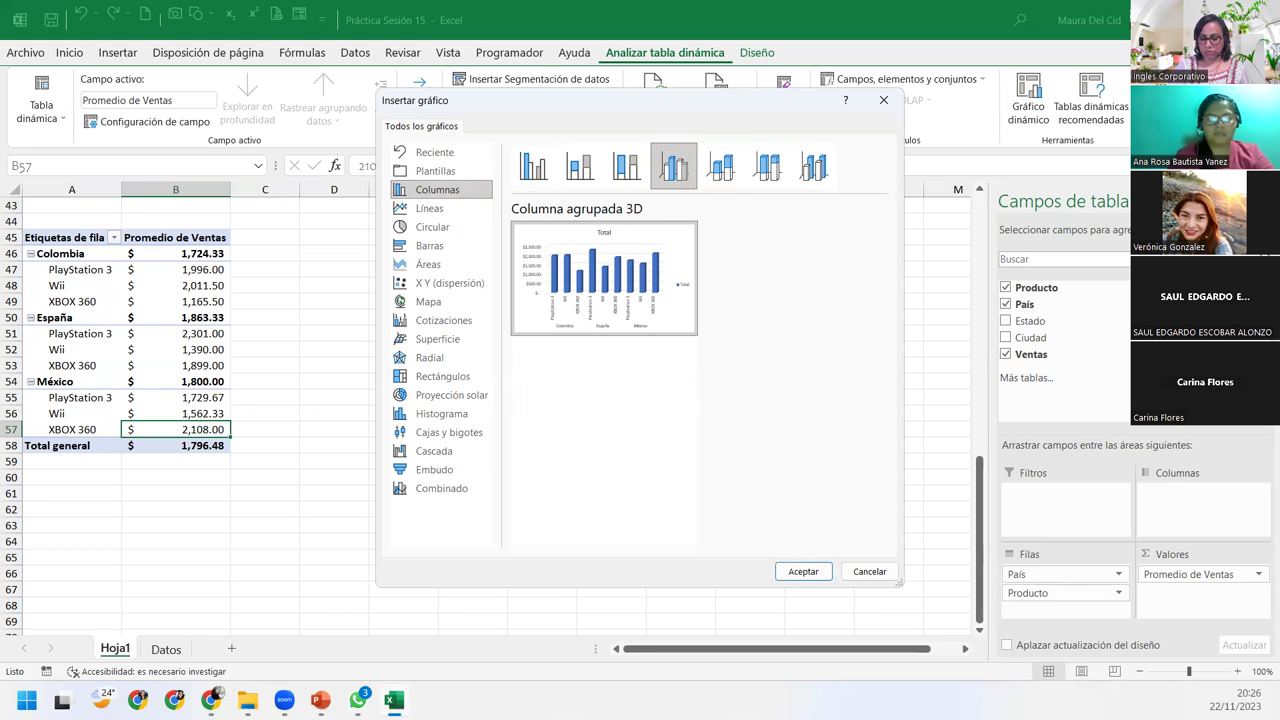
{"action": "left_click", "coordinate": [803, 571]}
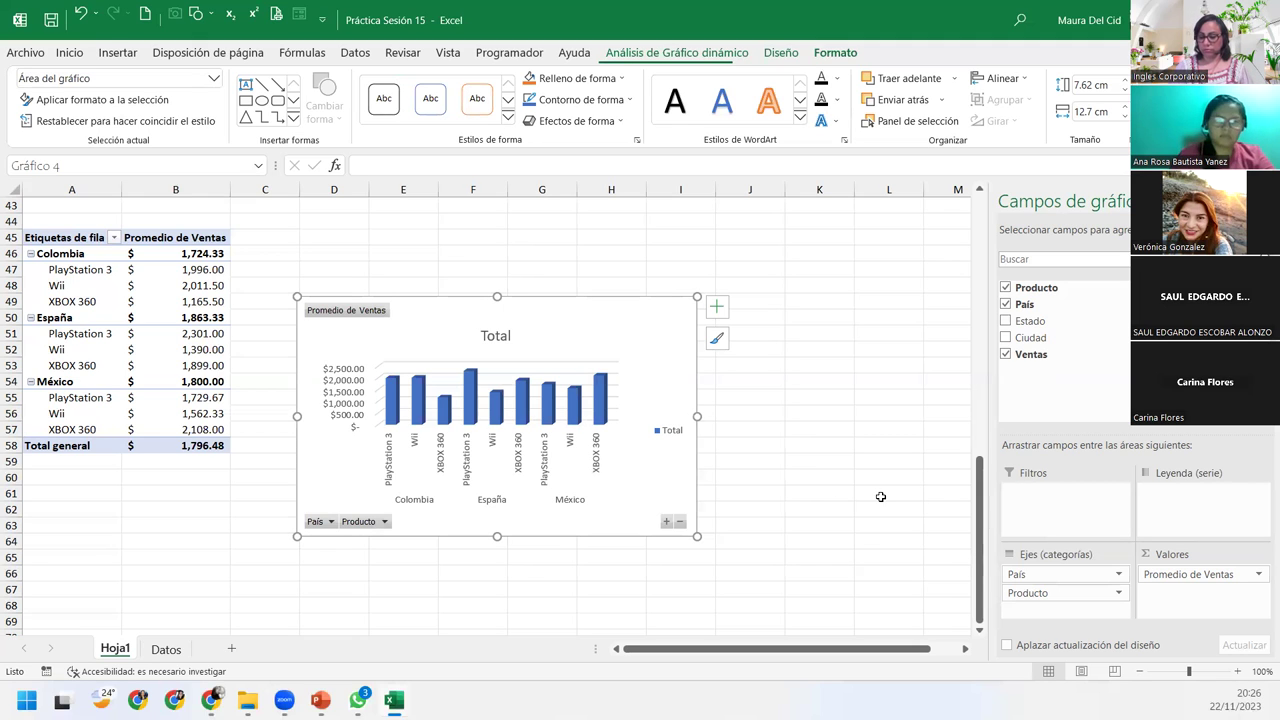
Move the 3D column chart up beside the pivot table and enlarge it to about 10.02 × 17.4 cm
{"action": "left_click_drag", "start_coordinate": [402, 308], "coordinate": [352, 242]}
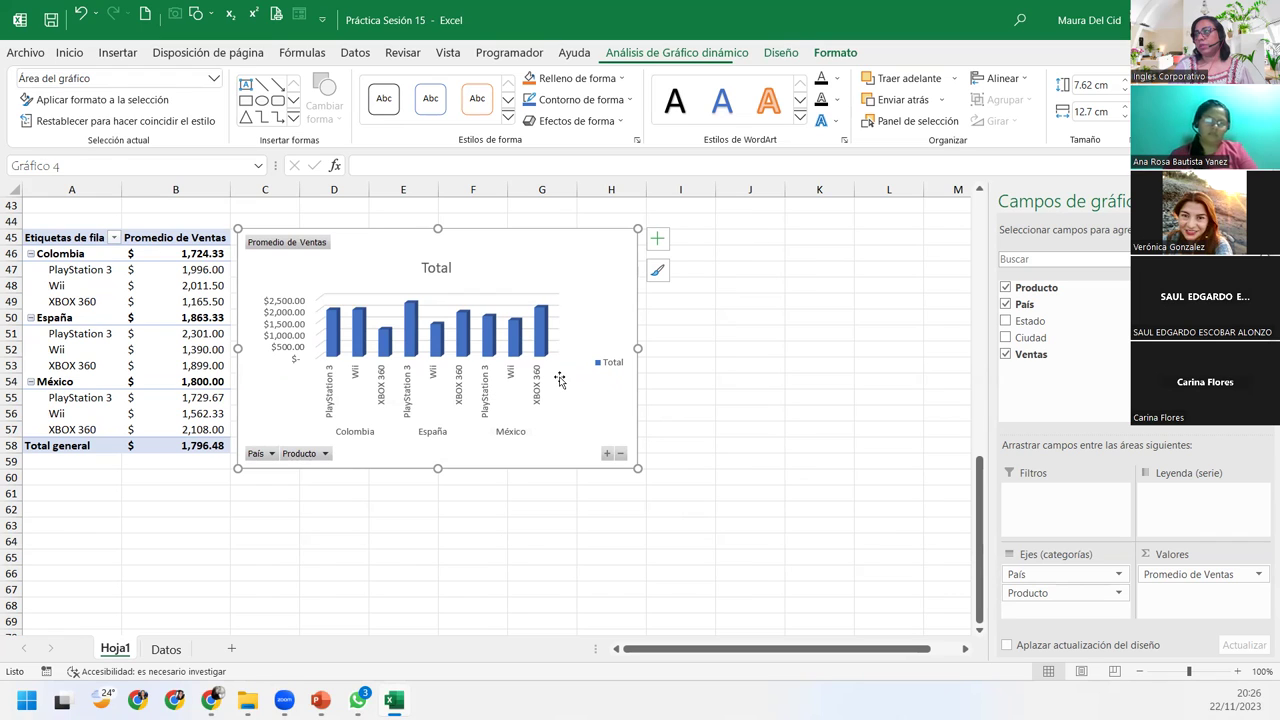
{"action": "left_click_drag", "start_coordinate": [439, 470], "coordinate": [441, 544]}
{"action": "left_click_drag", "start_coordinate": [638, 387], "coordinate": [785, 397]}
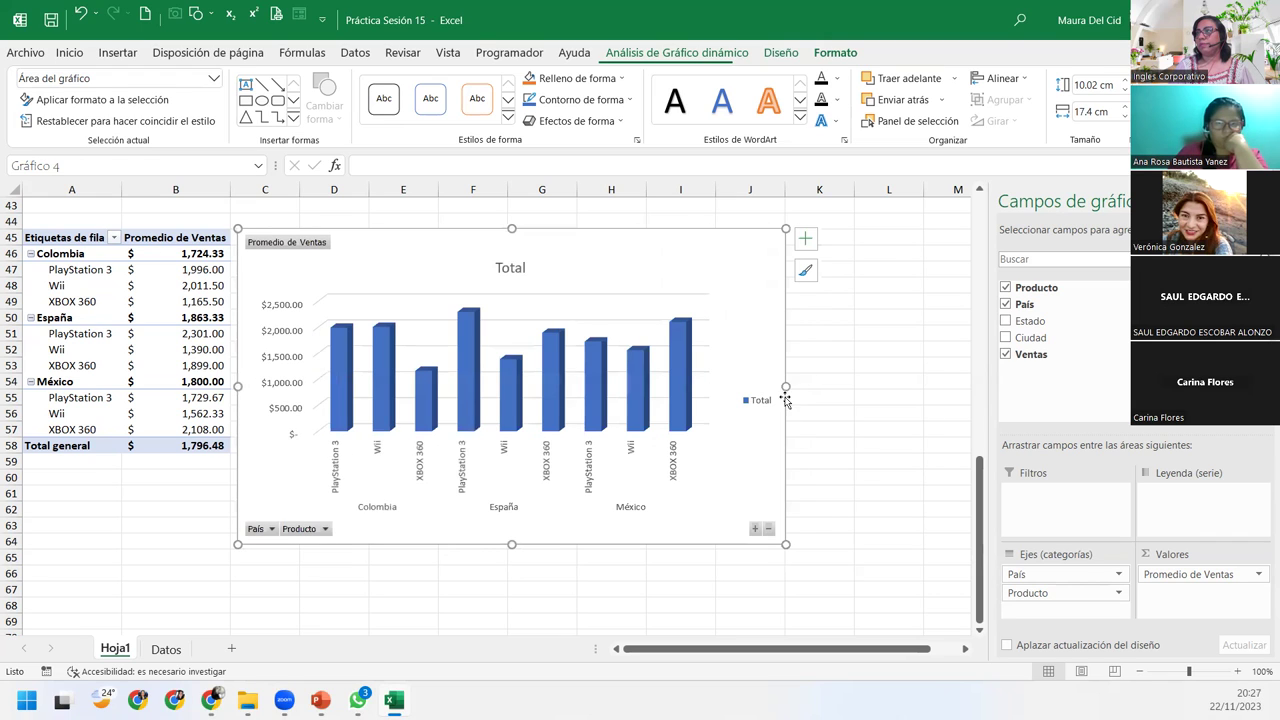
Filter the chart's País field to España, then México, then restore all countries
{"action": "left_click", "coordinate": [271, 529]}
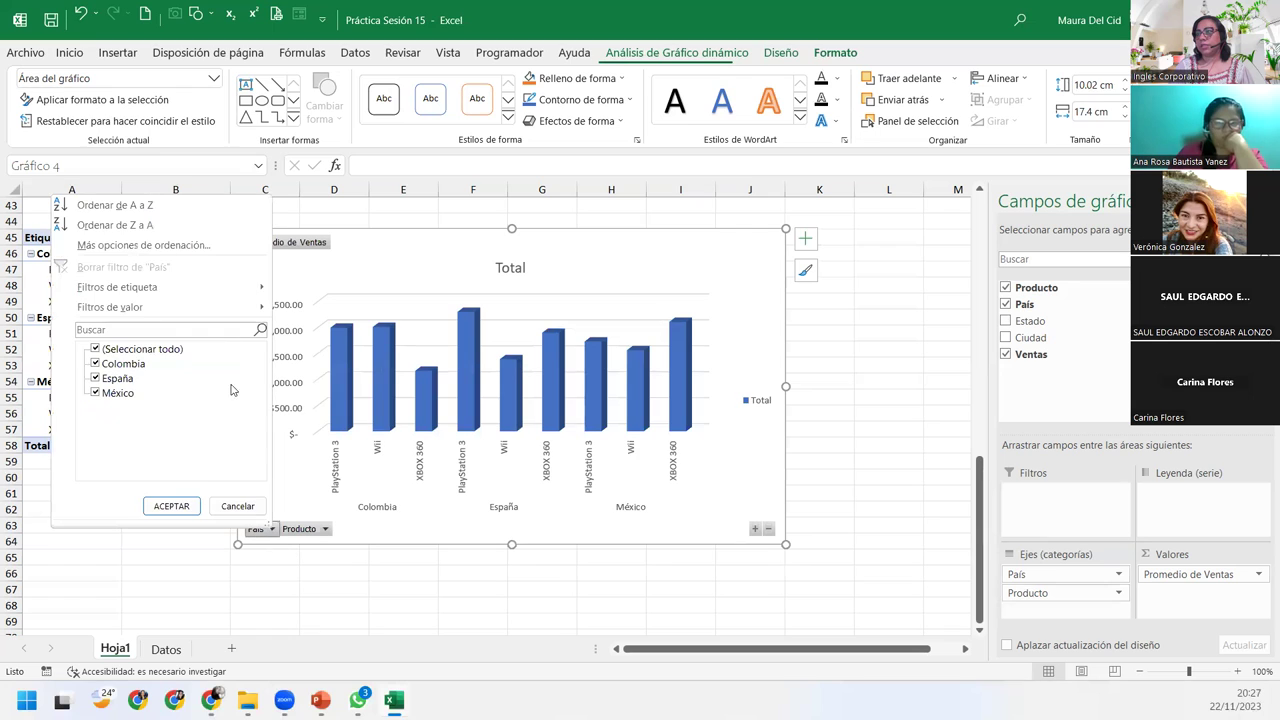
{"action": "left_click", "coordinate": [95, 348]}
{"action": "left_click", "coordinate": [95, 378]}
{"action": "left_click", "coordinate": [171, 506]}
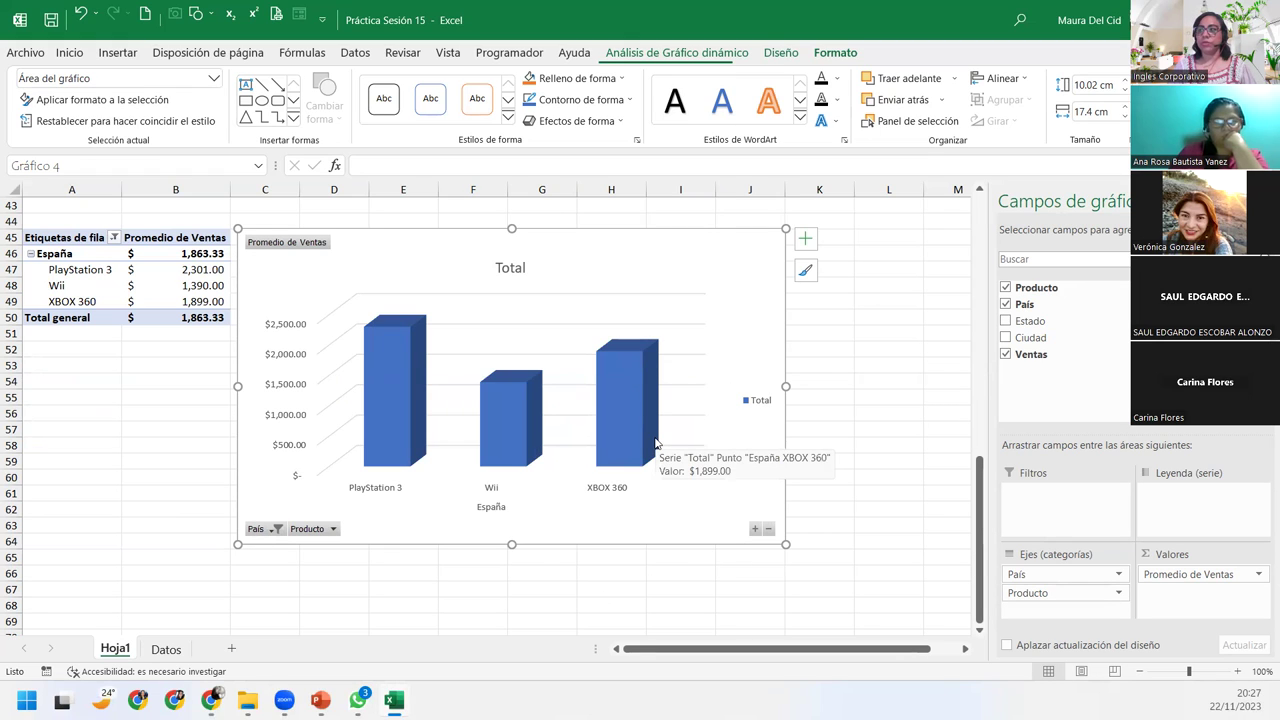
{"action": "left_click", "coordinate": [276, 529]}
{"action": "left_click", "coordinate": [99, 376]}
{"action": "left_click", "coordinate": [99, 390]}
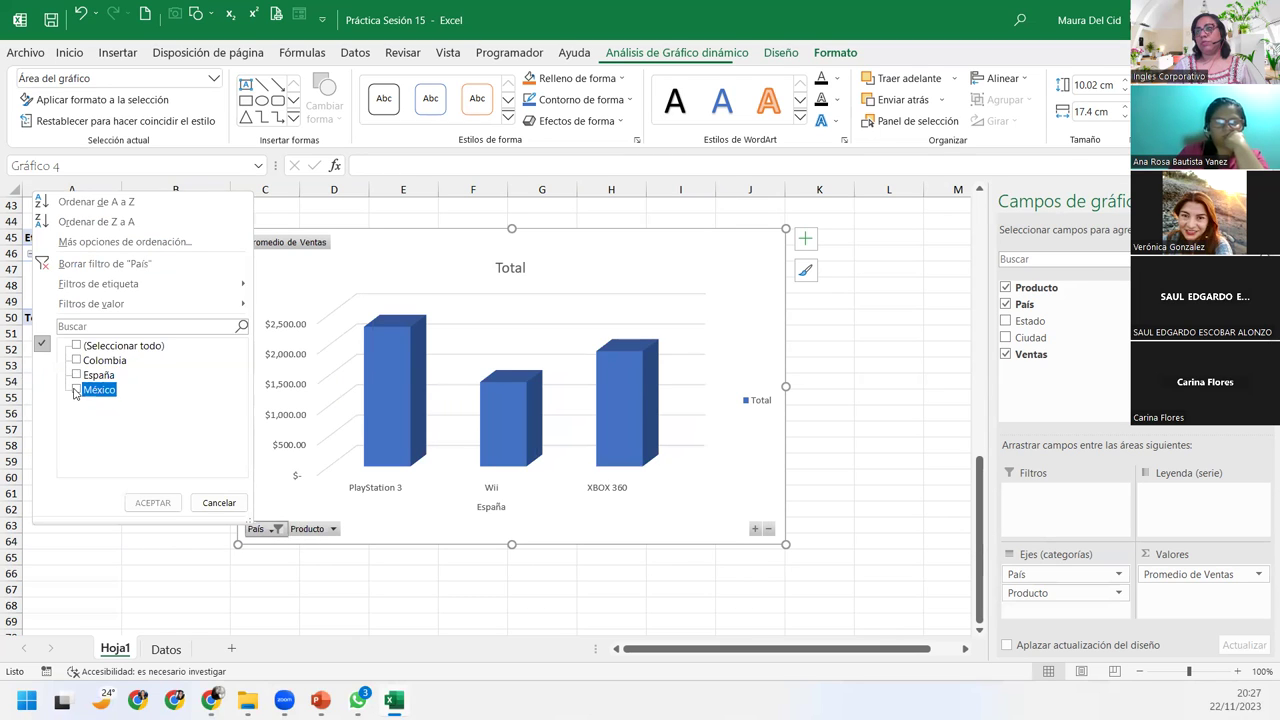
{"action": "left_click", "coordinate": [153, 502]}
{"action": "mouse_move", "coordinate": [627, 400]}
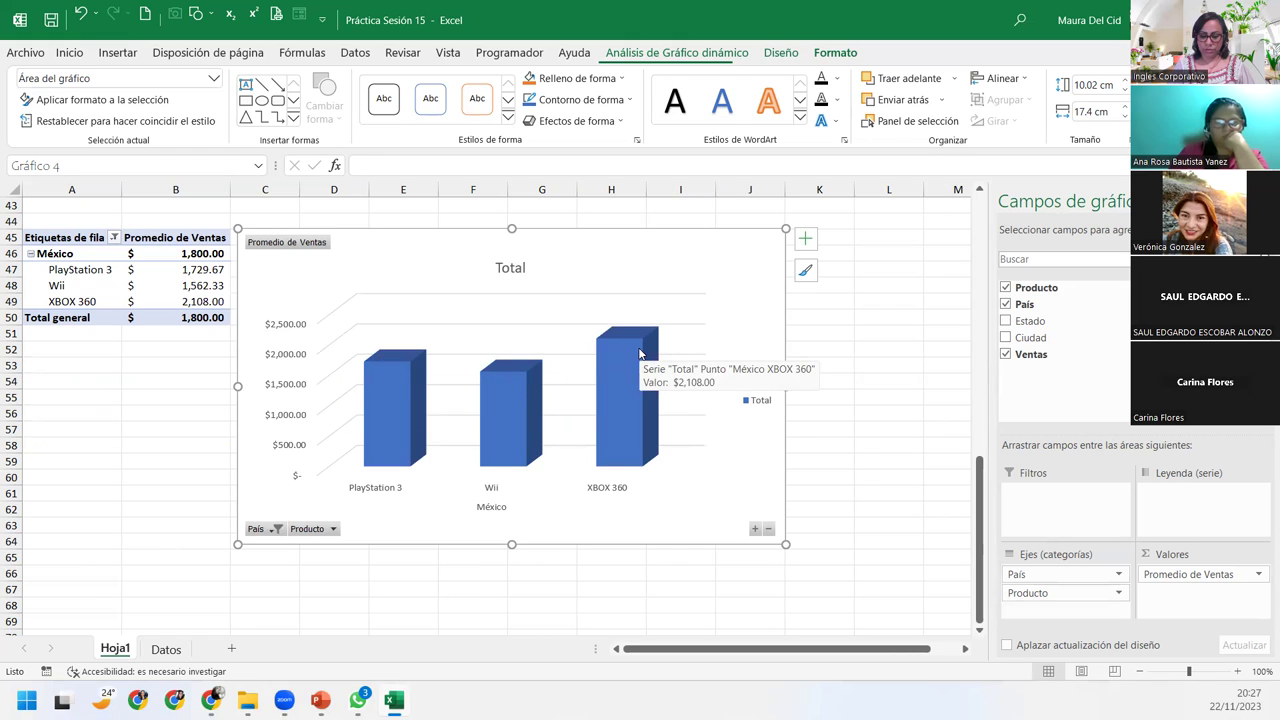
{"action": "left_click", "coordinate": [259, 531]}
{"action": "left_click", "coordinate": [88, 347]}
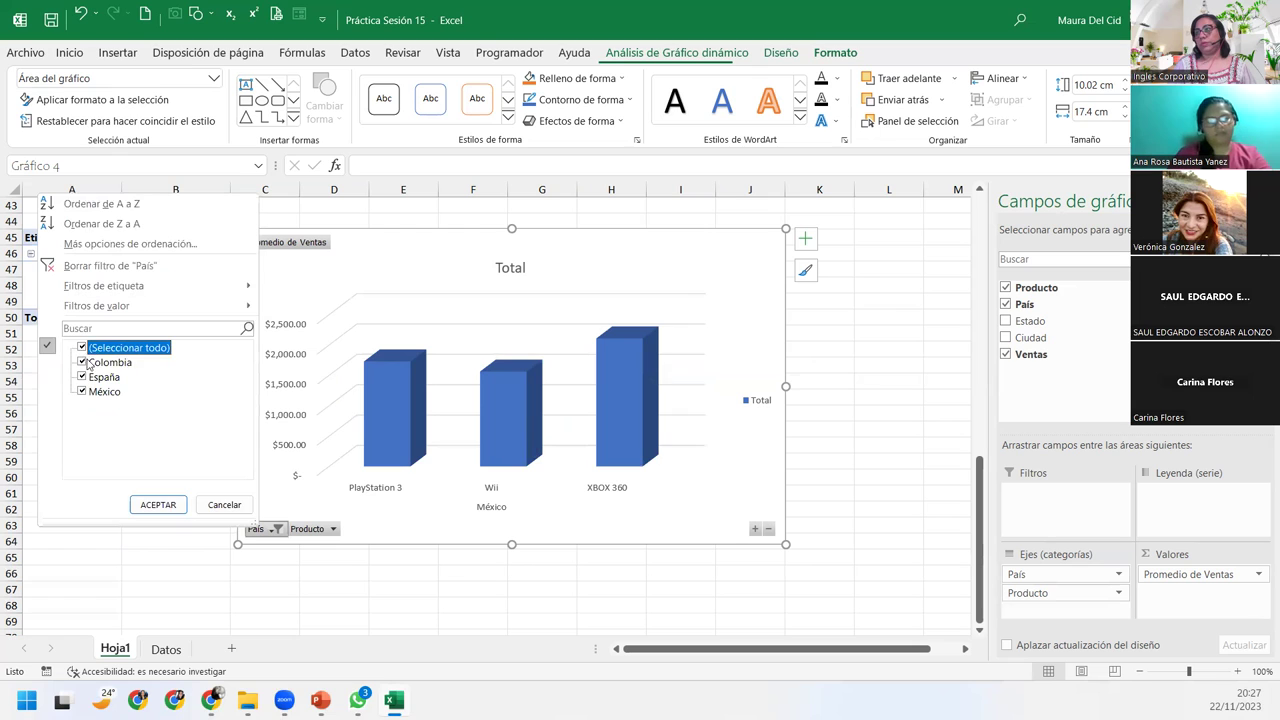
{"action": "left_click", "coordinate": [157, 504]}
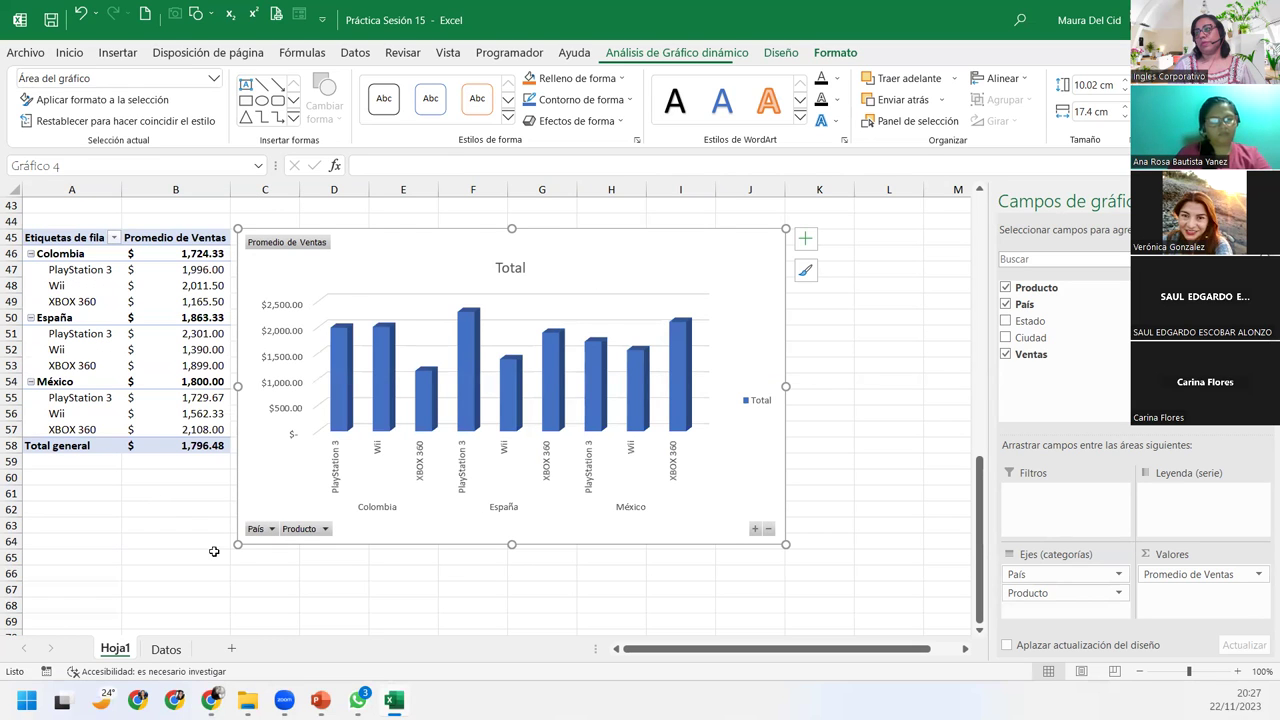
Filter the Producto field to show only Wii
{"action": "left_click", "coordinate": [327, 534]}
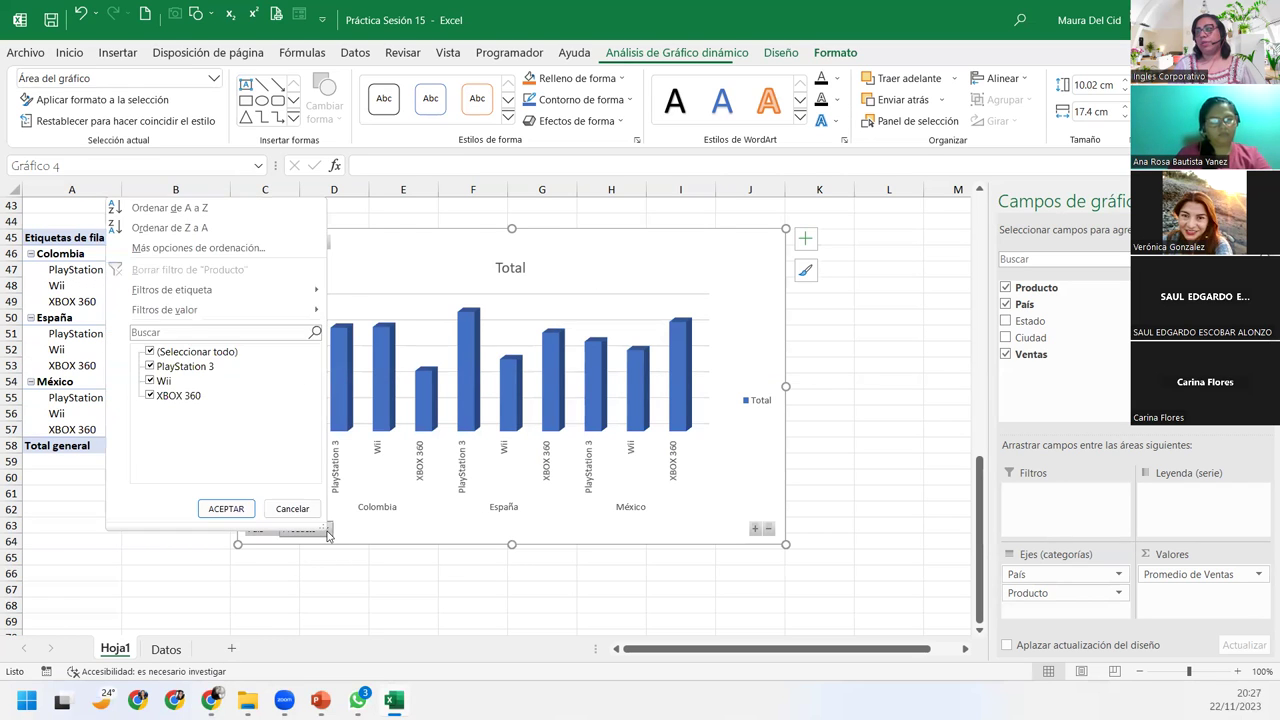
{"action": "left_click", "coordinate": [150, 352]}
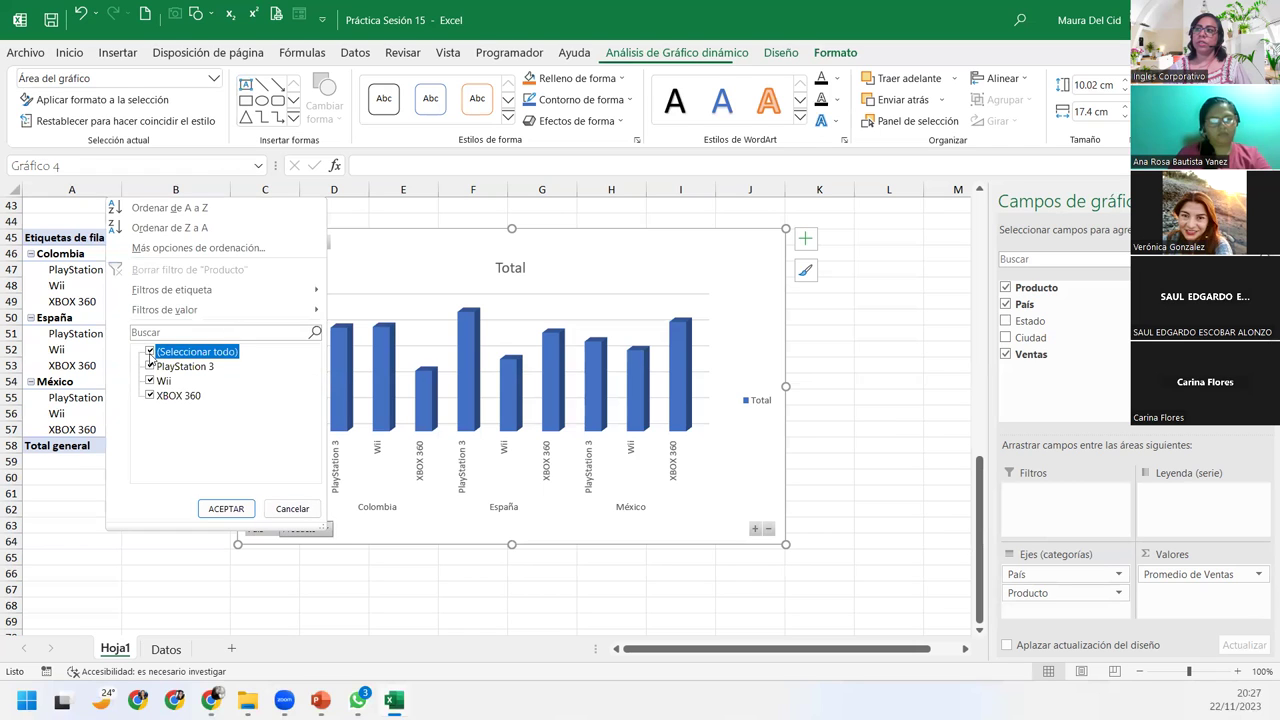
{"action": "left_click", "coordinate": [150, 381]}
{"action": "left_click", "coordinate": [237, 512]}
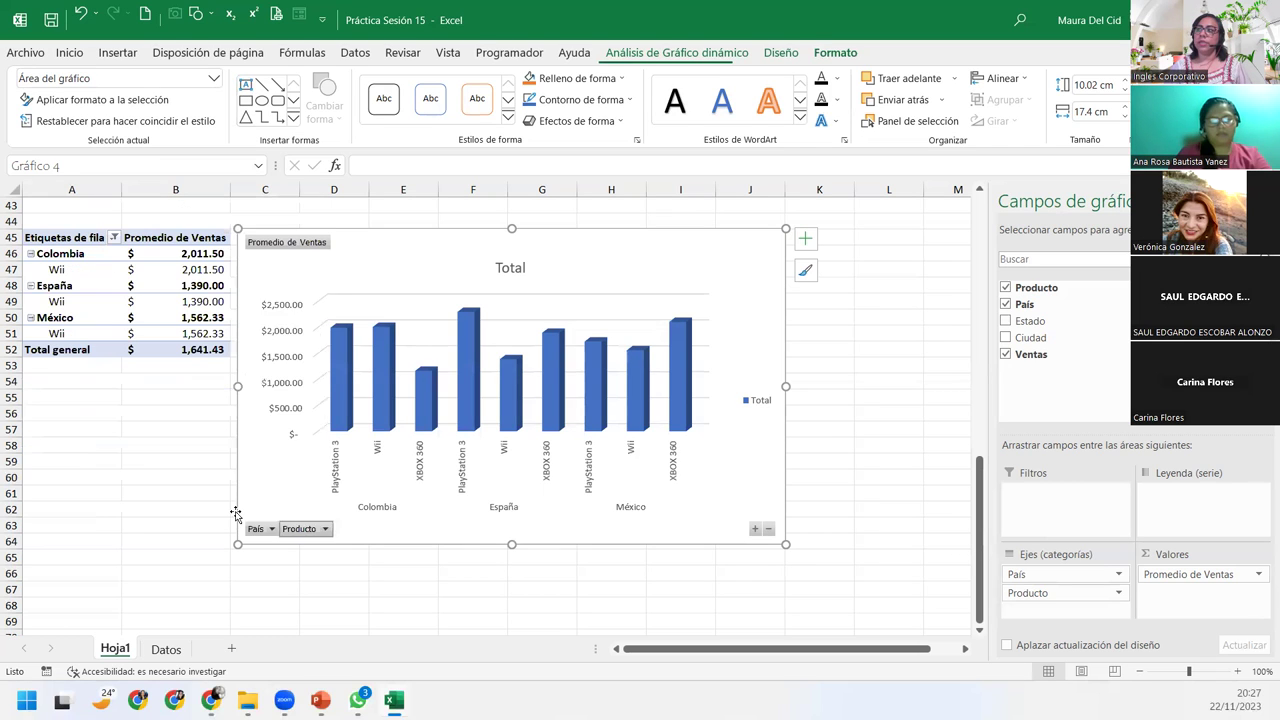
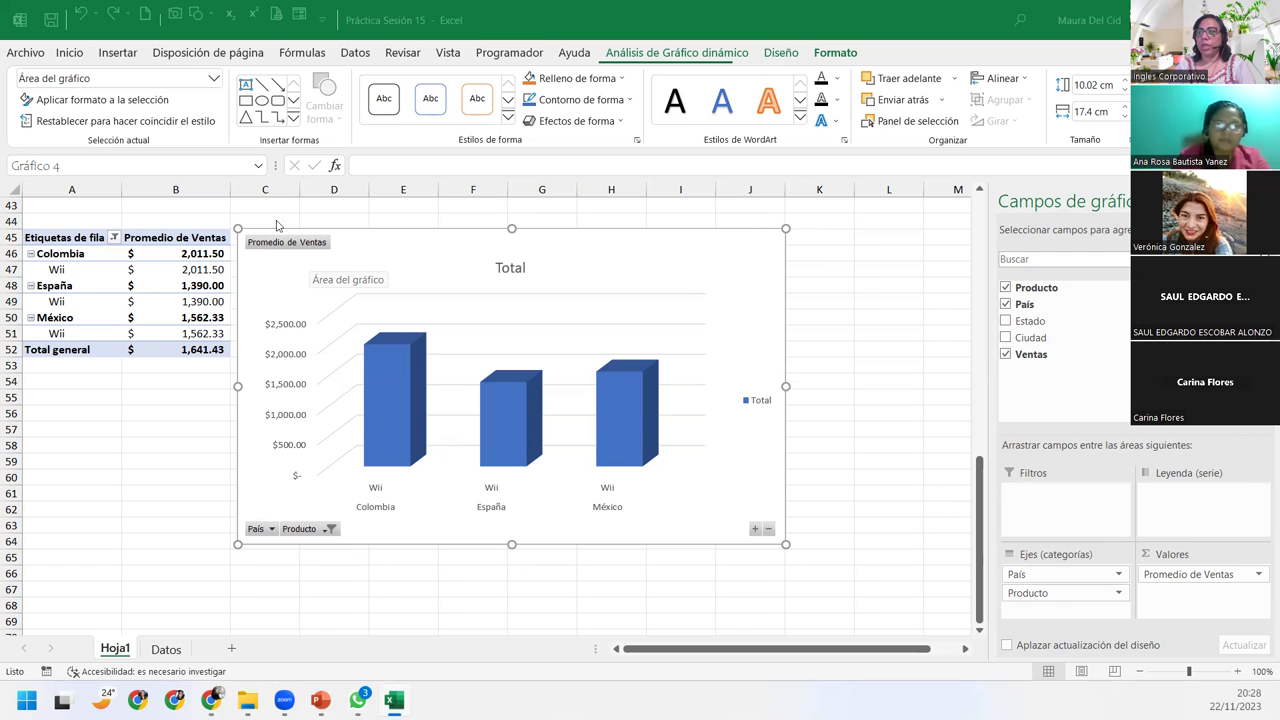
Scroll around Hoja1 and click an empty cell outside the existing pivot table
{"action": "scroll", "coordinate": [238, 320], "scroll_direction": "up", "scroll_amount": 6}
{"action": "scroll", "coordinate": [238, 320], "scroll_direction": "up", "scroll_amount": 5}
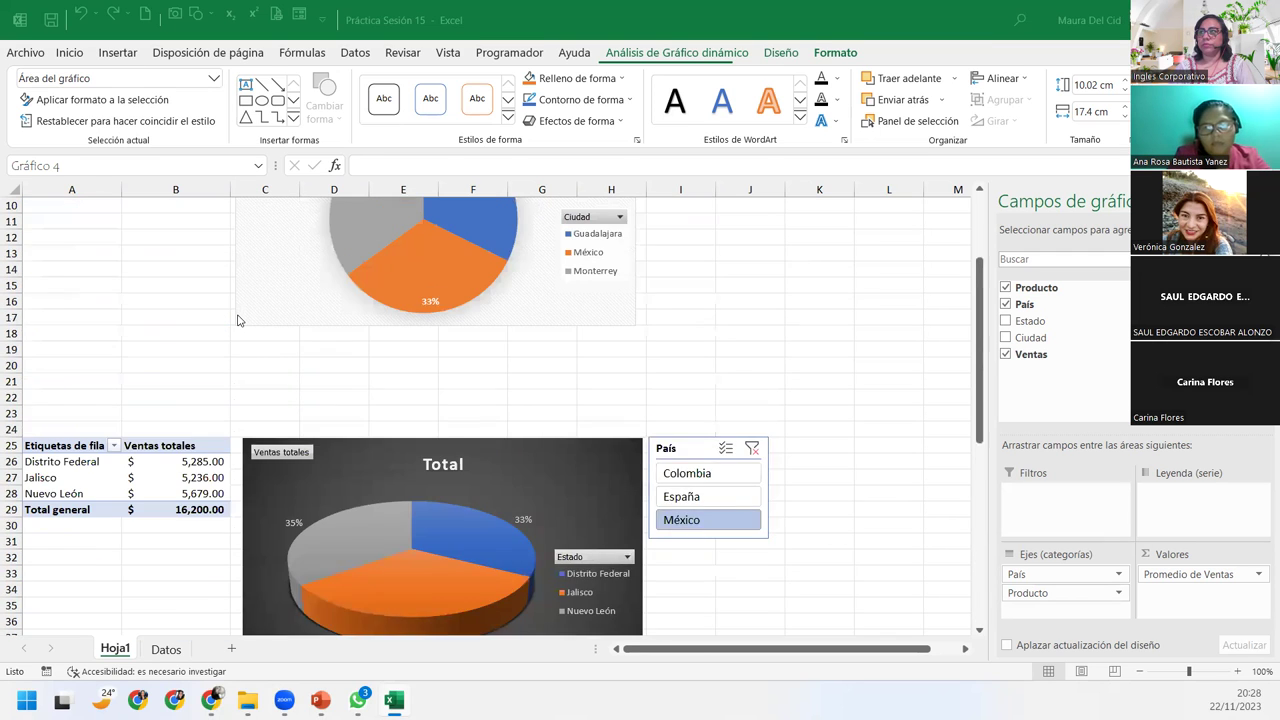
{"action": "scroll", "coordinate": [238, 320], "scroll_direction": "up", "scroll_amount": 3}
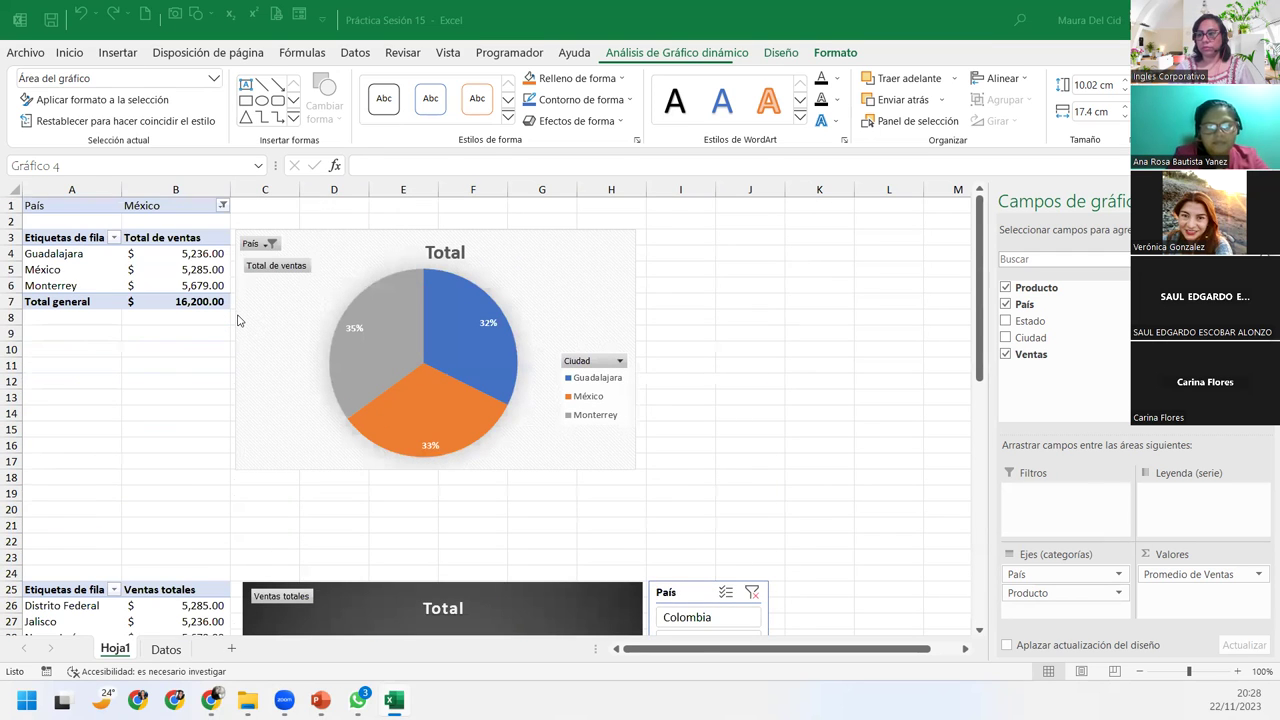
{"action": "left_click", "coordinate": [62, 622]}
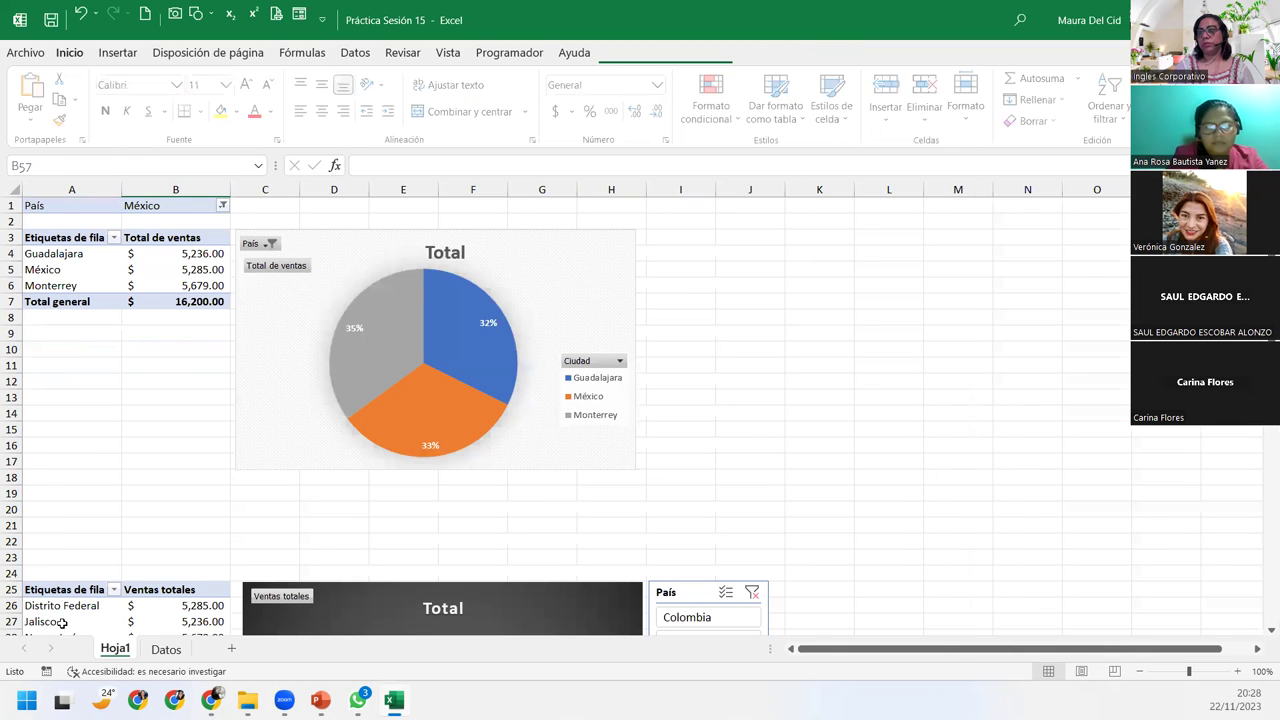
{"action": "scroll", "coordinate": [62, 622], "scroll_direction": "down", "scroll_amount": 4}
{"action": "scroll", "coordinate": [62, 622], "scroll_direction": "down", "scroll_amount": 5}
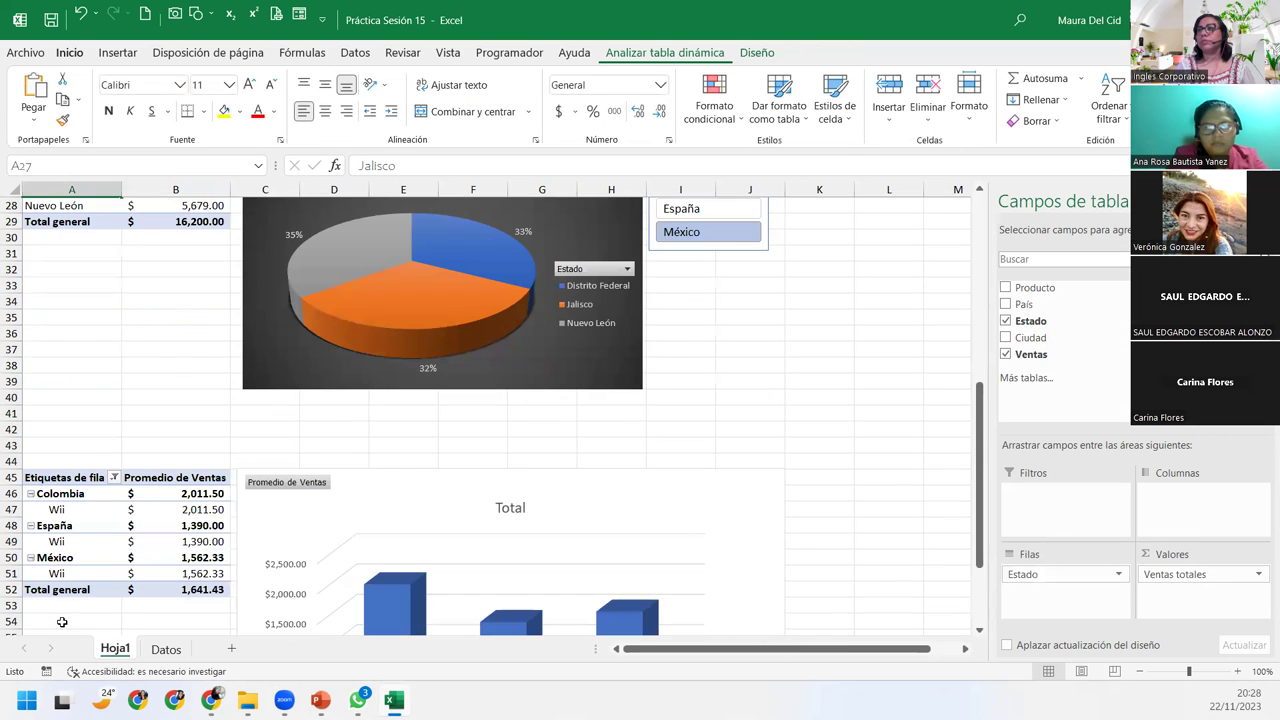
{"action": "scroll", "coordinate": [62, 622], "scroll_direction": "down", "scroll_amount": 5}
{"action": "scroll", "coordinate": [62, 610], "scroll_direction": "down", "scroll_amount": 2}
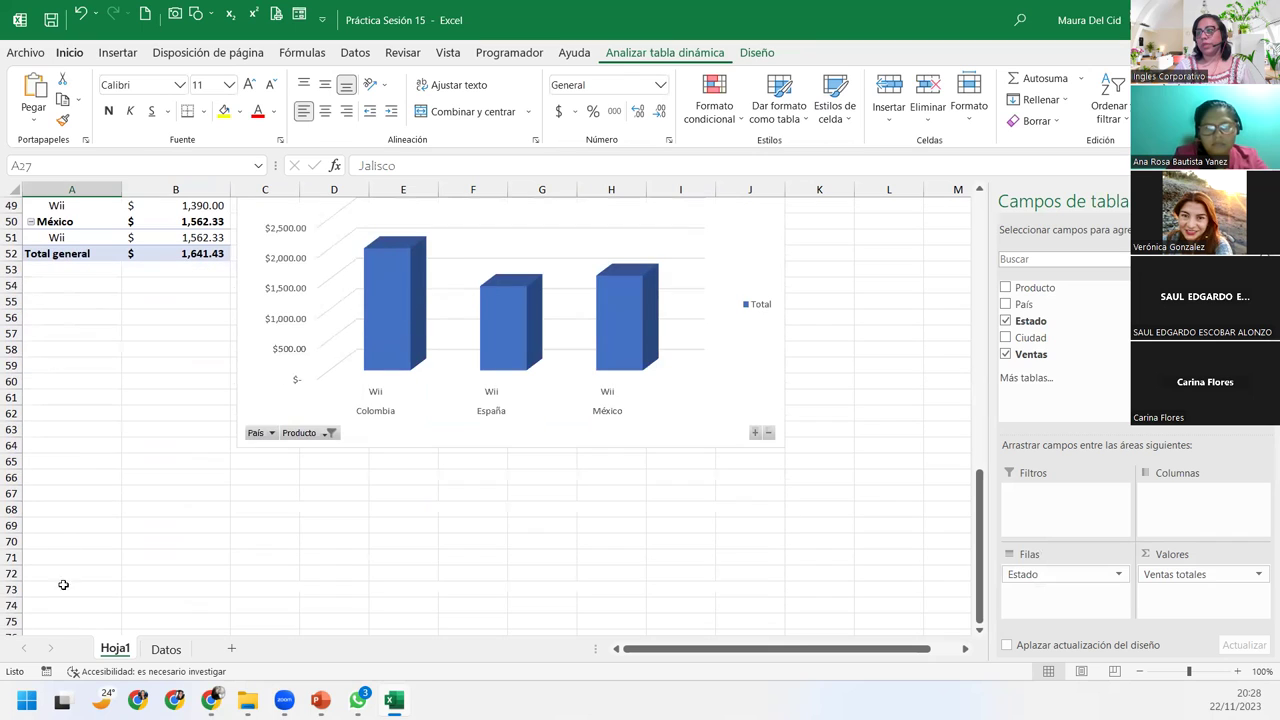
{"action": "left_click", "coordinate": [66, 492]}
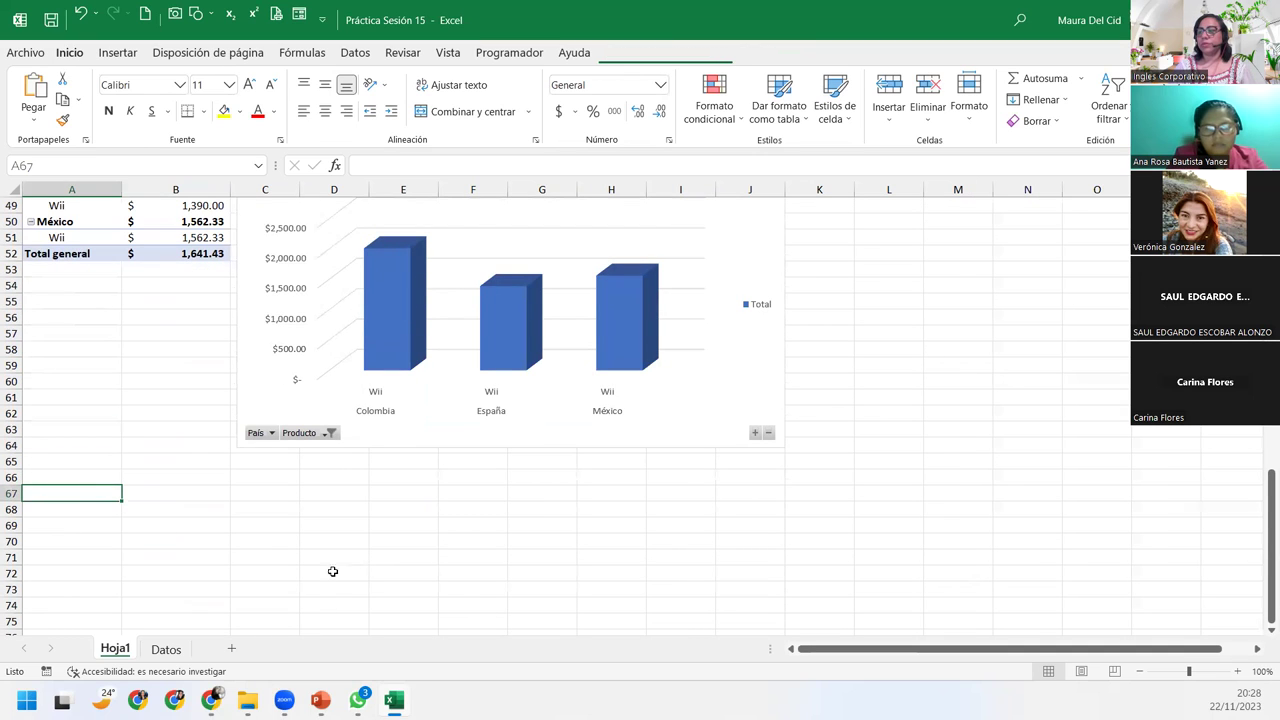
Insert a pivot table from the Datos sales table onto existing sheet Hoja1 at cell A70
{"action": "left_click", "coordinate": [166, 650]}
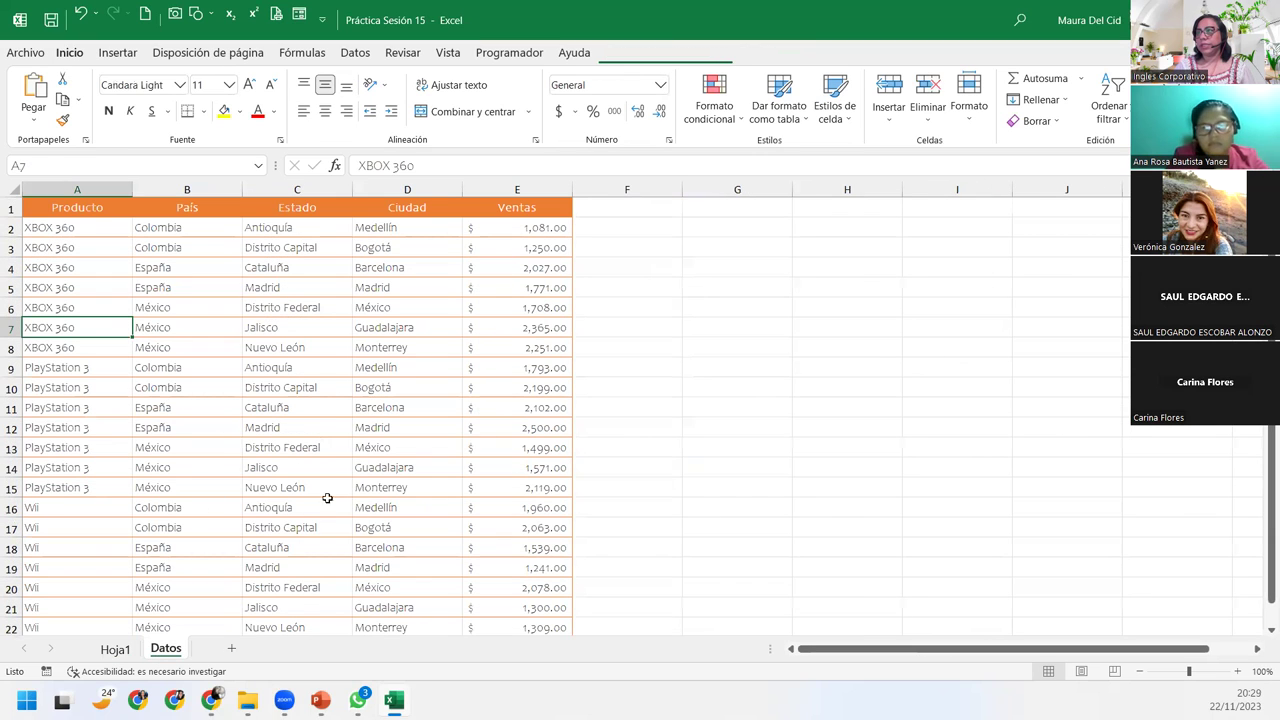
{"action": "left_click", "coordinate": [524, 262]}
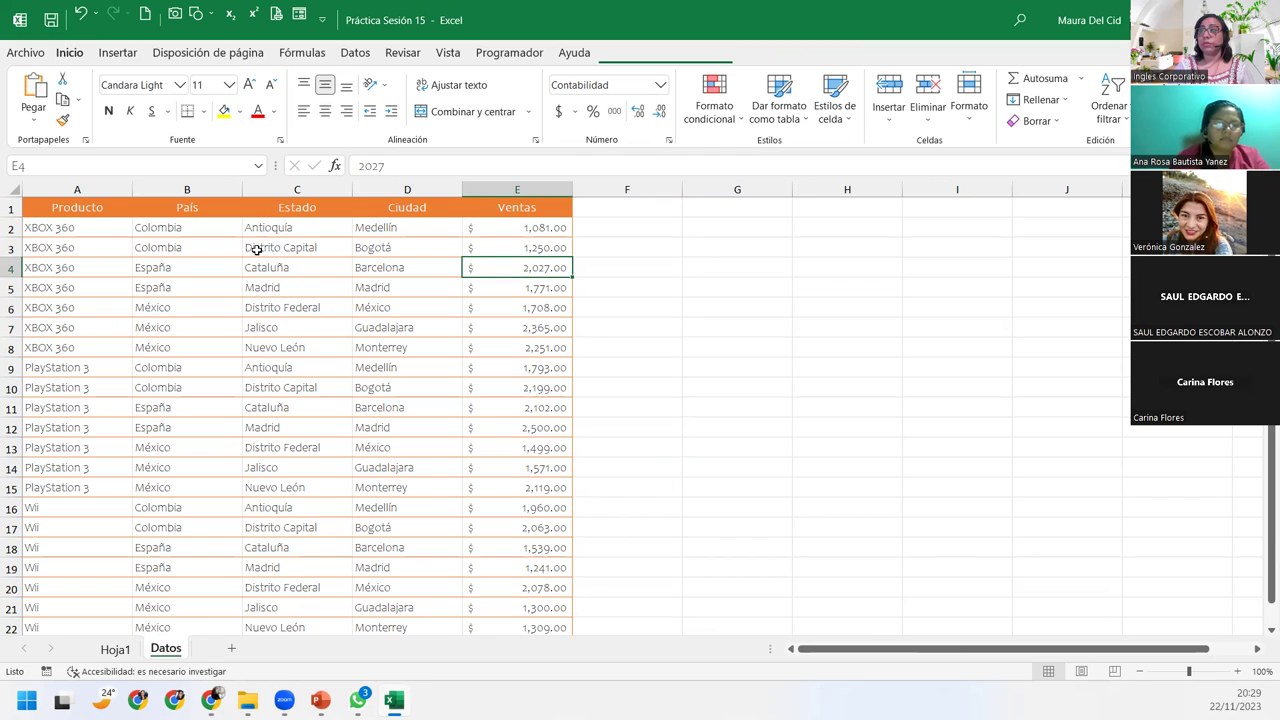
{"action": "left_click", "coordinate": [264, 325]}
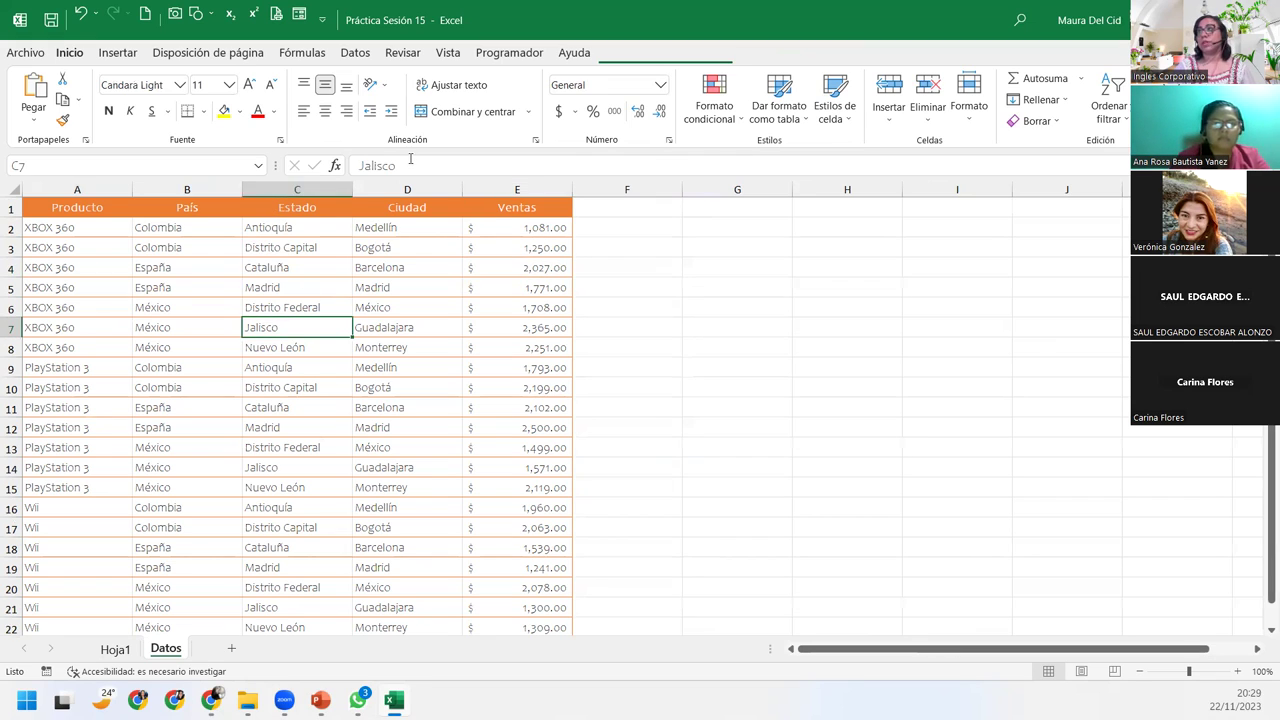
{"action": "left_click", "coordinate": [118, 53]}
{"action": "left_click", "coordinate": [36, 105]}
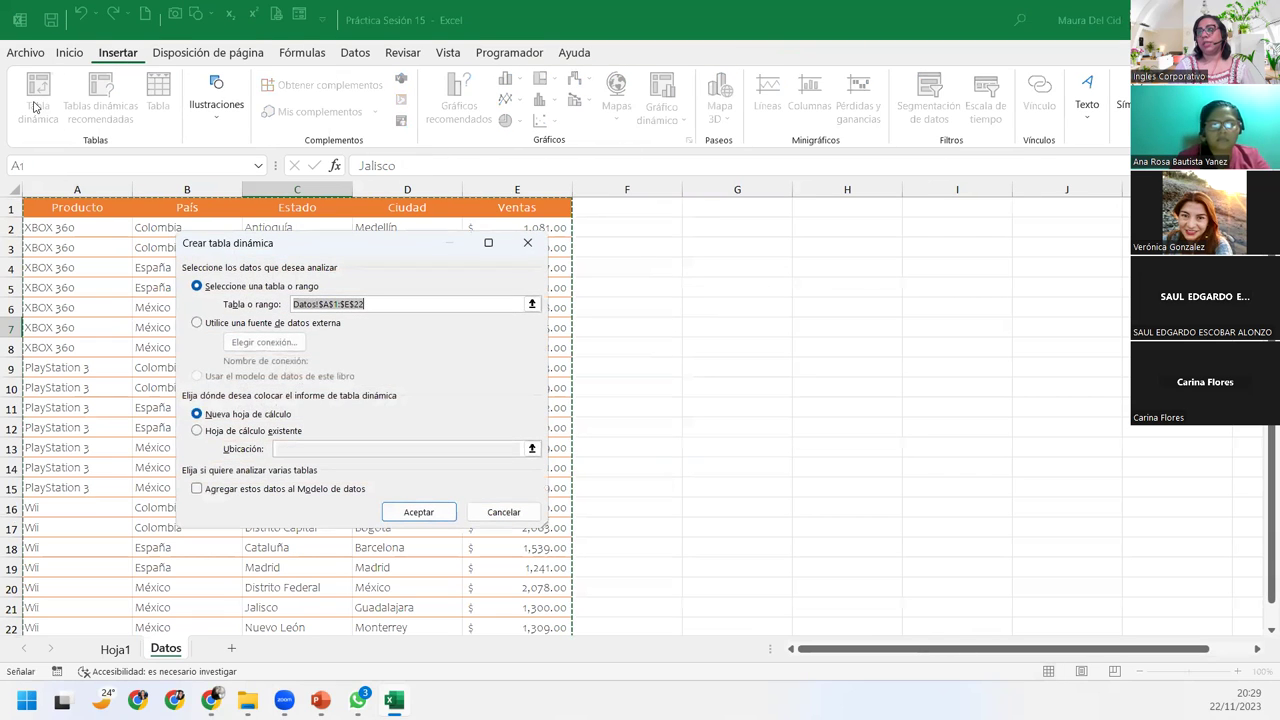
{"action": "left_click", "coordinate": [278, 431]}
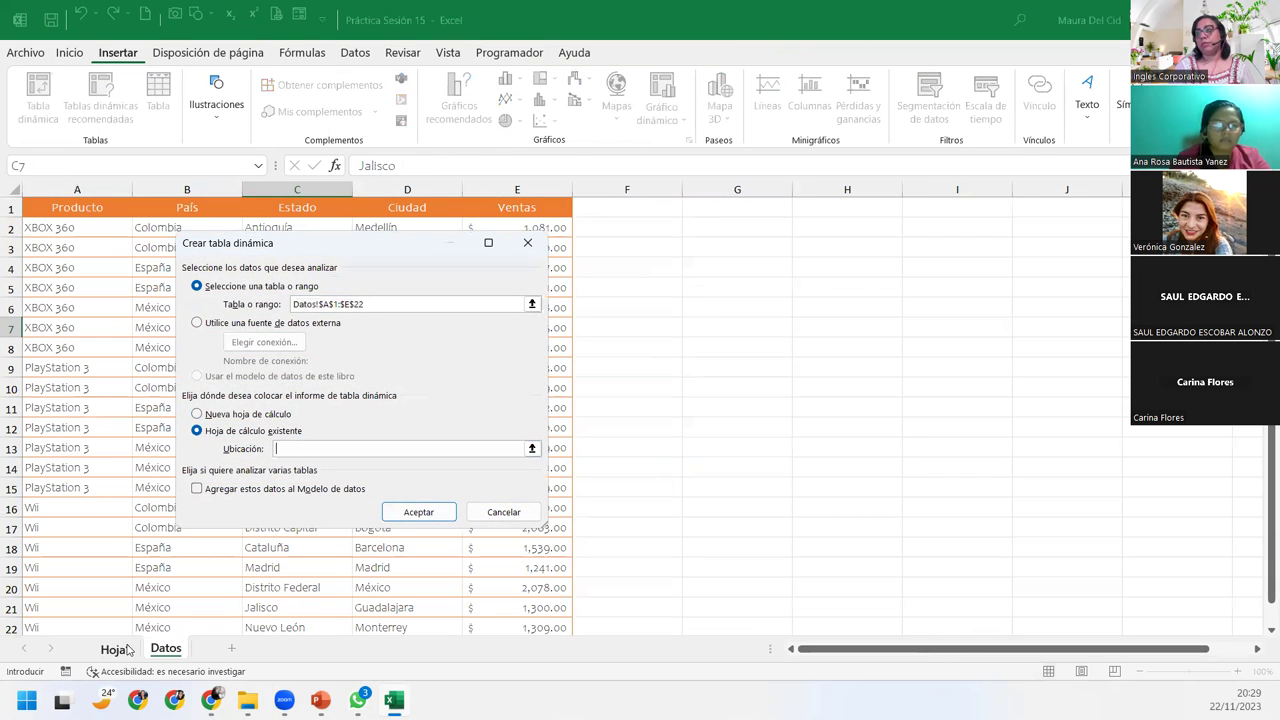
{"action": "left_click", "coordinate": [115, 649]}
{"action": "left_click", "coordinate": [61, 539]}
{"action": "left_click", "coordinate": [423, 512]}
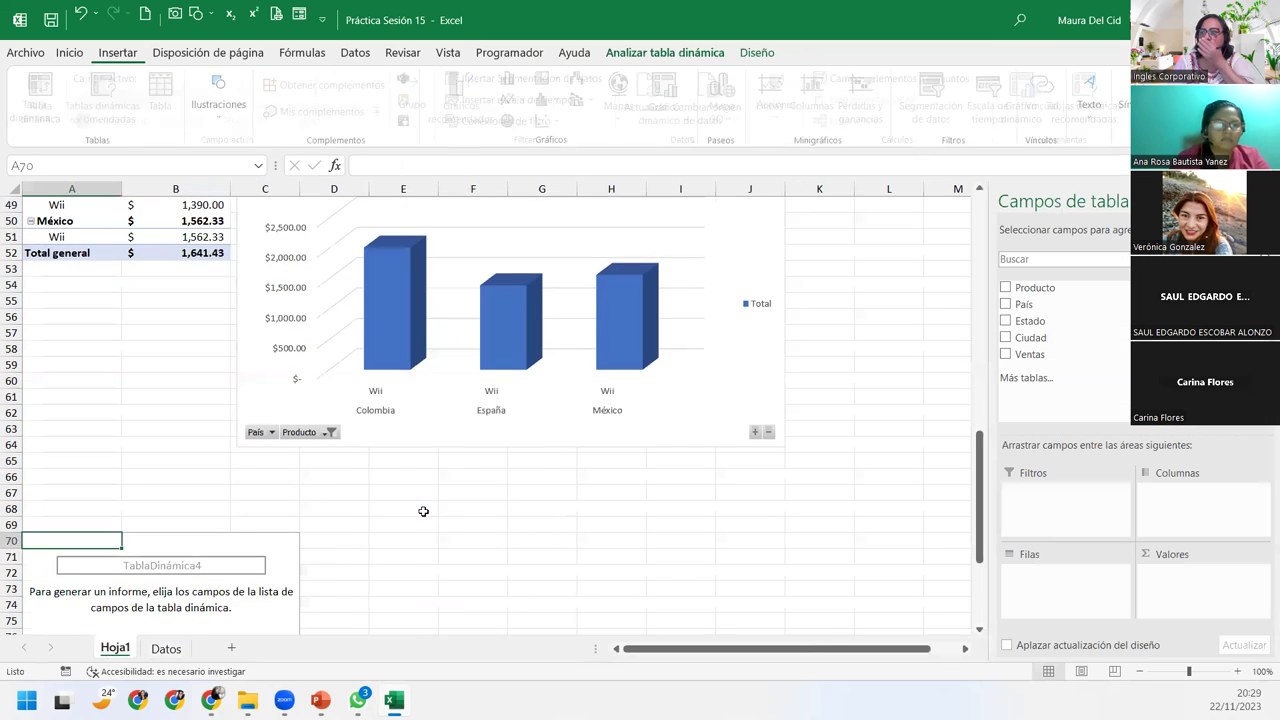
Put Ciudad in Filas and add Ventas to Valores twice, giving Suma de Ventas and Suma de Ventas2
{"action": "scroll", "coordinate": [423, 511], "scroll_direction": "down", "scroll_amount": 5}
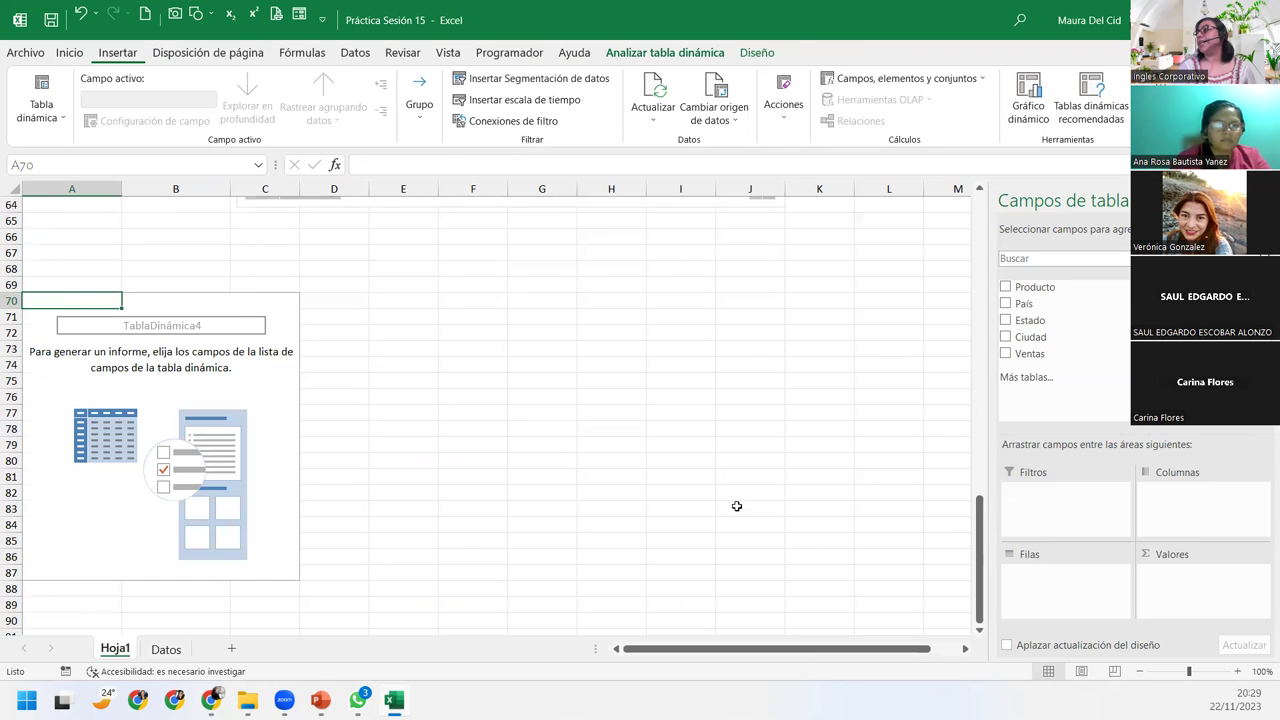
{"action": "left_click_drag", "start_coordinate": [1030, 340], "coordinate": [1068, 578]}
{"action": "left_click_drag", "start_coordinate": [1030, 353], "coordinate": [1200, 600]}
{"action": "left_click_drag", "start_coordinate": [1030, 353], "coordinate": [1204, 600]}
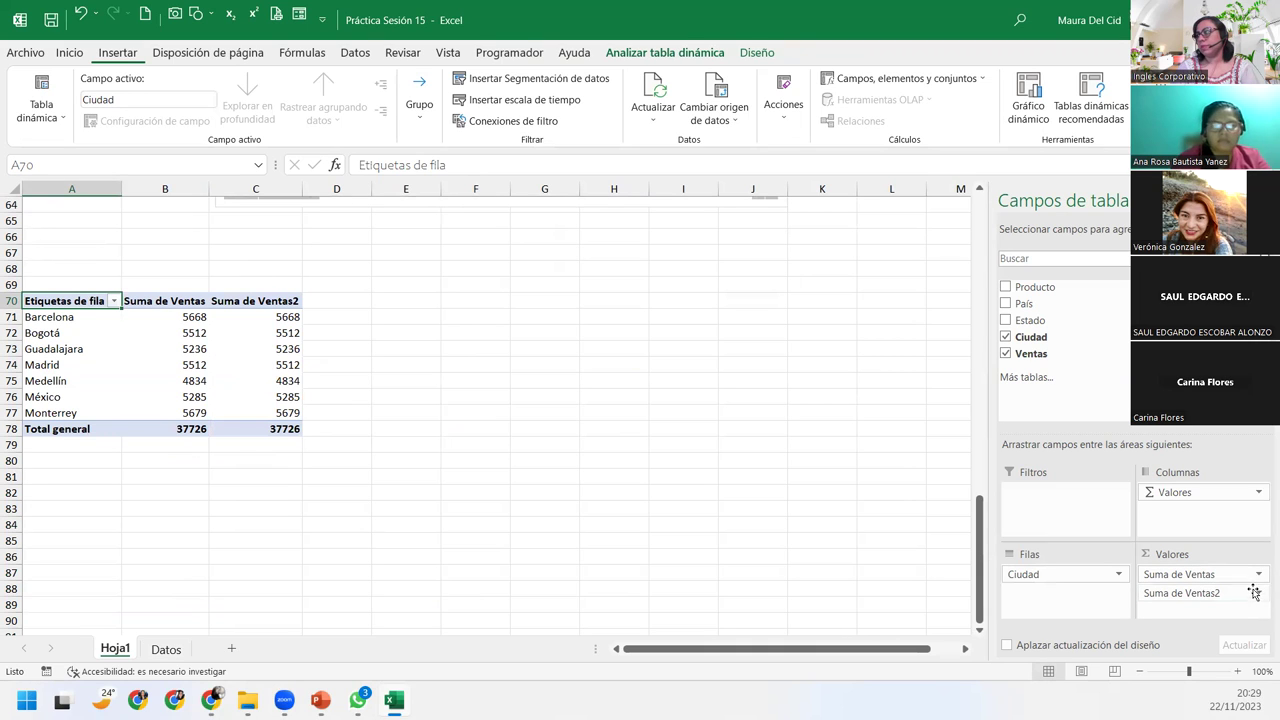
Summarise the first Ventas column by Máx. and rename it 'Ventas Máximas'
{"action": "left_click", "coordinate": [1190, 574]}
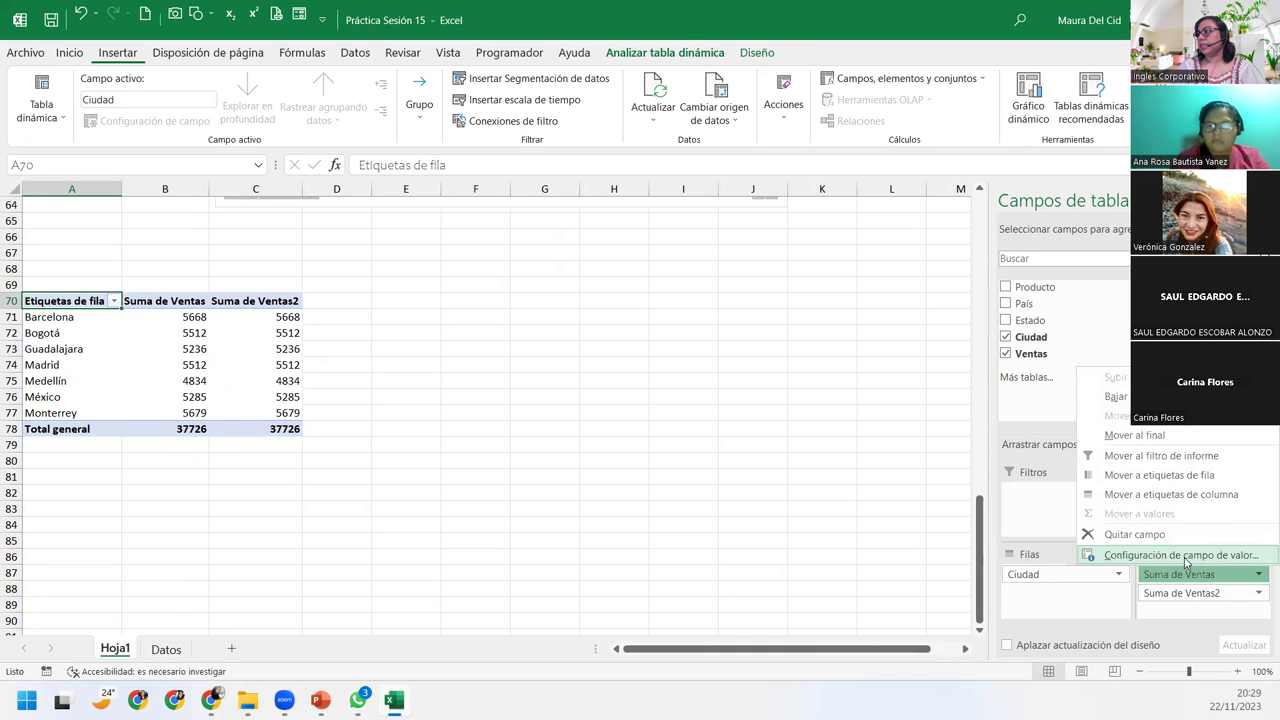
{"action": "left_click", "coordinate": [1189, 560]}
{"action": "left_click", "coordinate": [207, 432]}
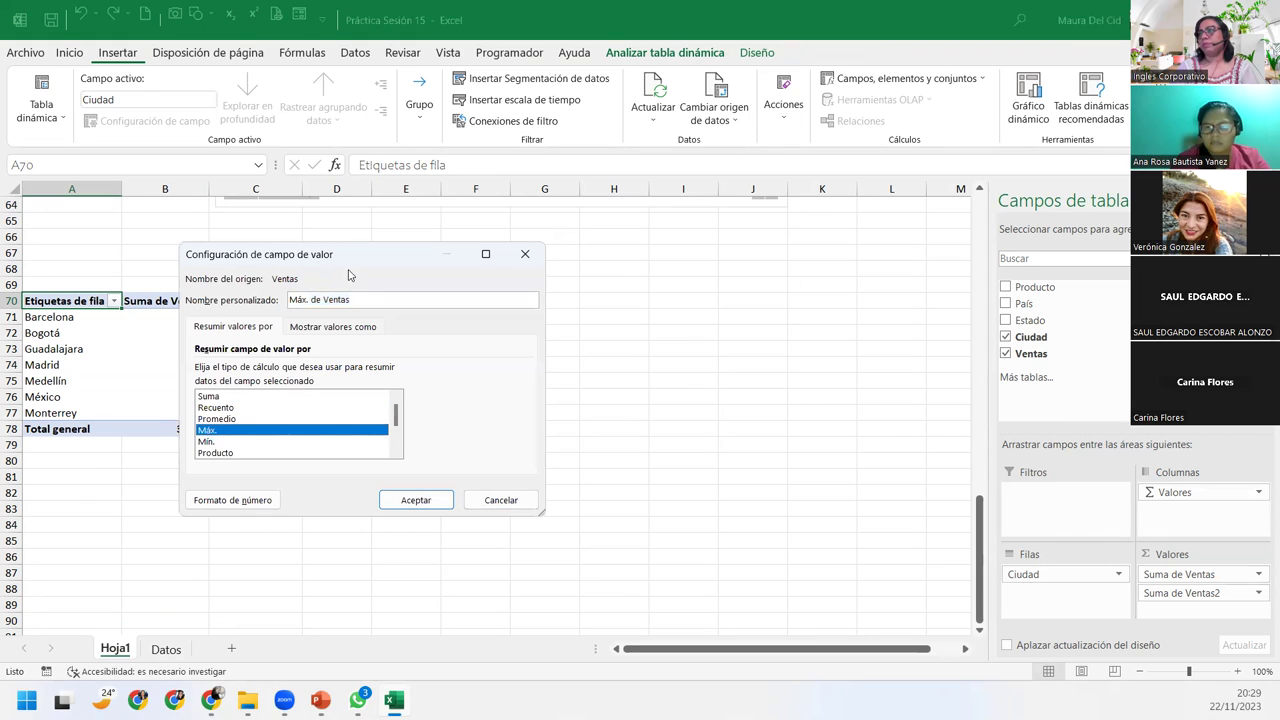
{"action": "left_click_drag", "start_coordinate": [370, 301], "coordinate": [193, 303]}
{"action": "type", "text": "Ventas Máx"}
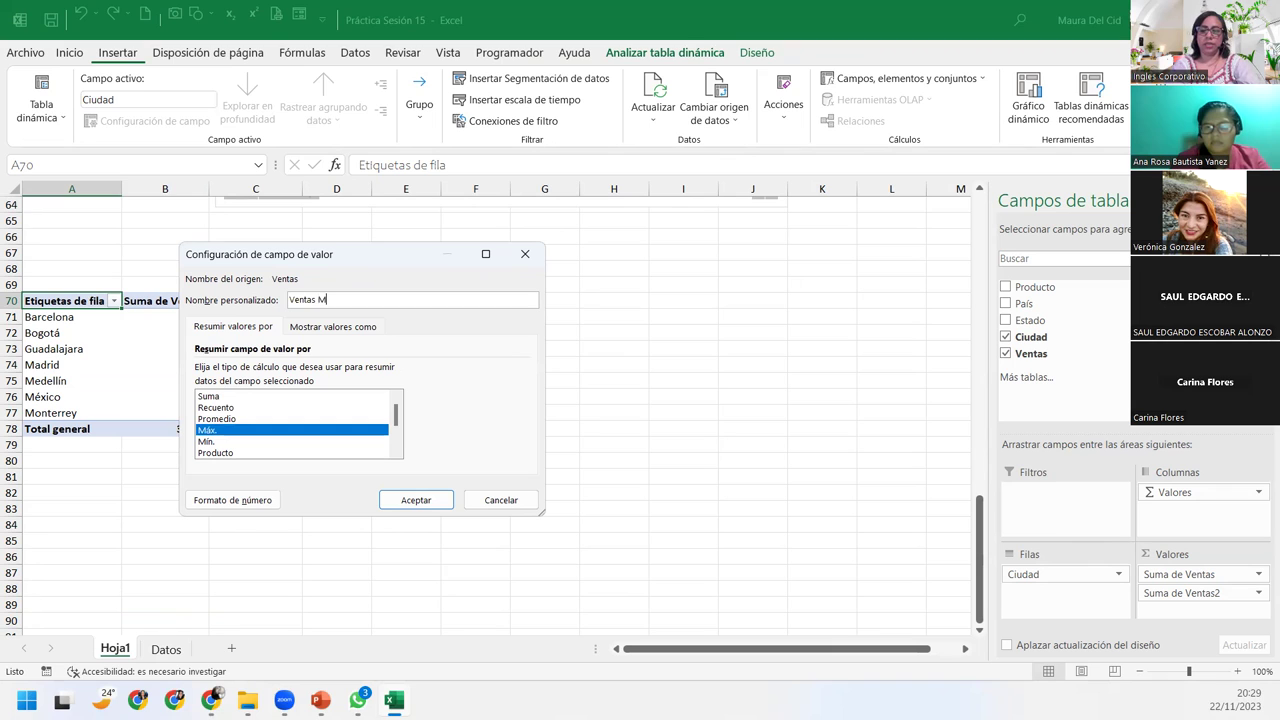
{"action": "type", "text": "imas"}
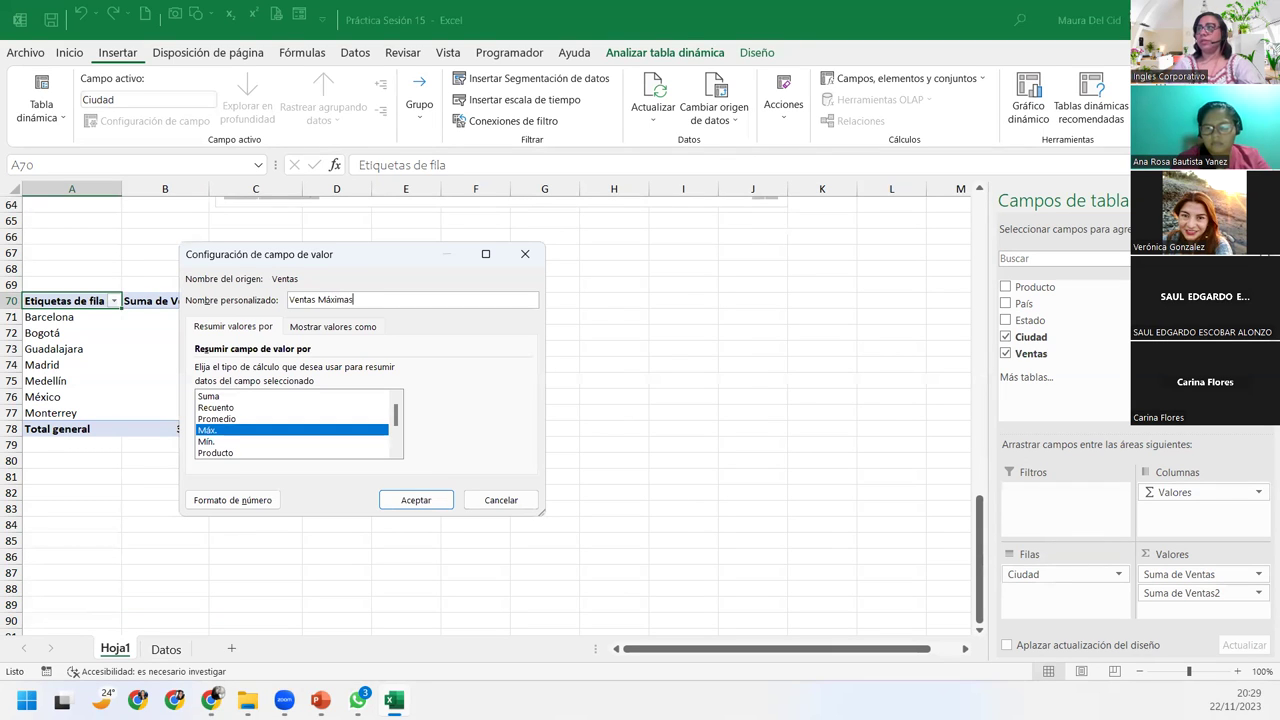
Format Ventas Máximas as Contabilidad with the $ Español (El Salvador) symbol
{"action": "left_click", "coordinate": [232, 500]}
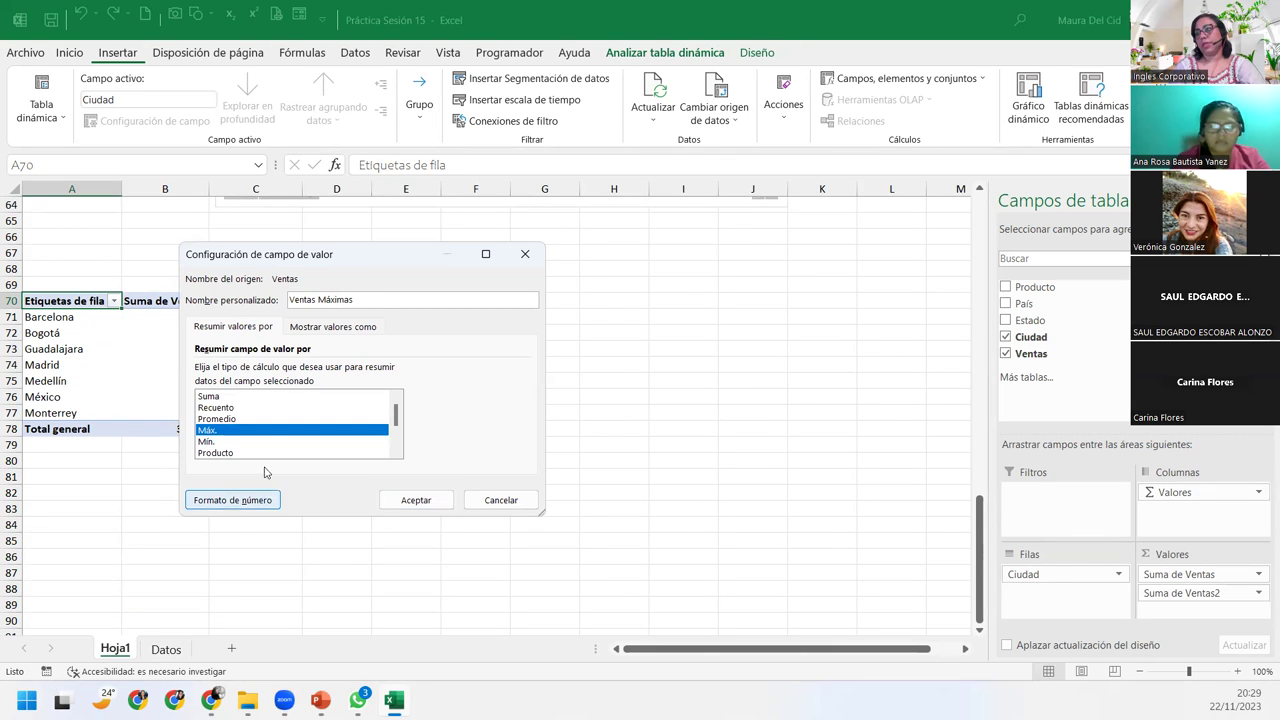
{"action": "left_click", "coordinate": [180, 284]}
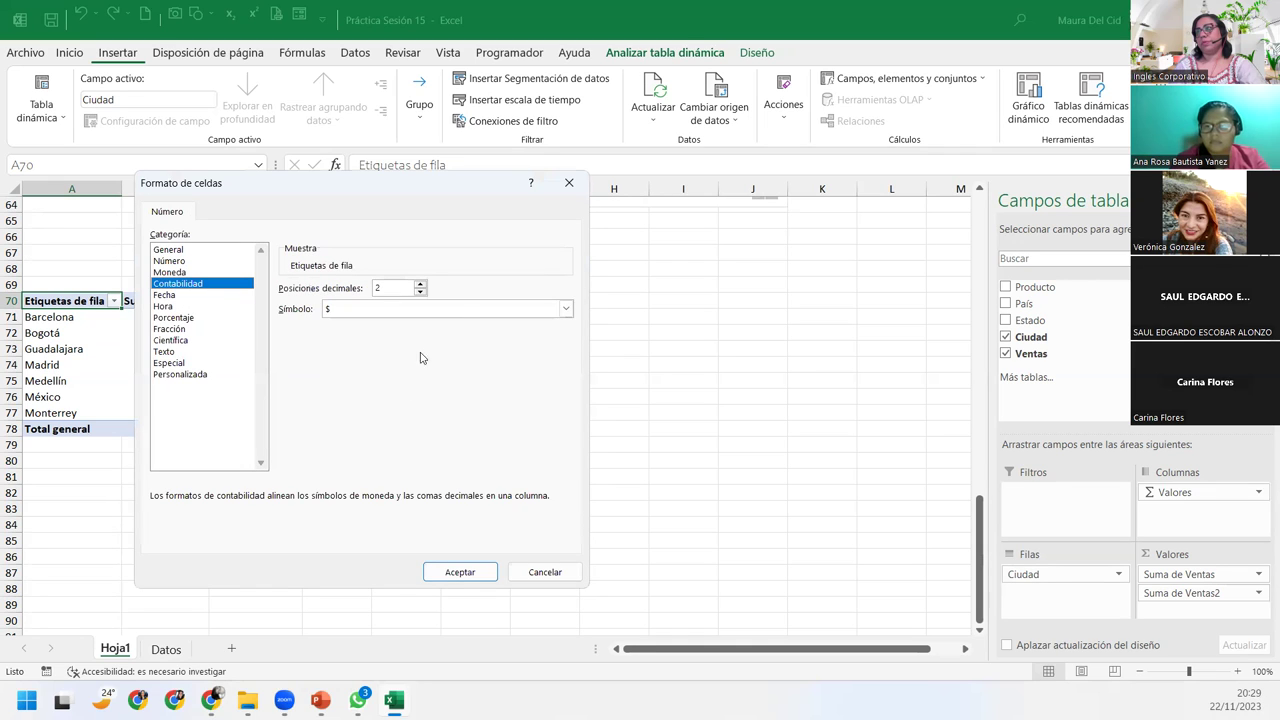
{"action": "left_click", "coordinate": [457, 303]}
{"action": "scroll", "coordinate": [436, 485], "scroll_direction": "down", "scroll_amount": 2}
{"action": "scroll", "coordinate": [436, 485], "scroll_direction": "down", "scroll_amount": 2}
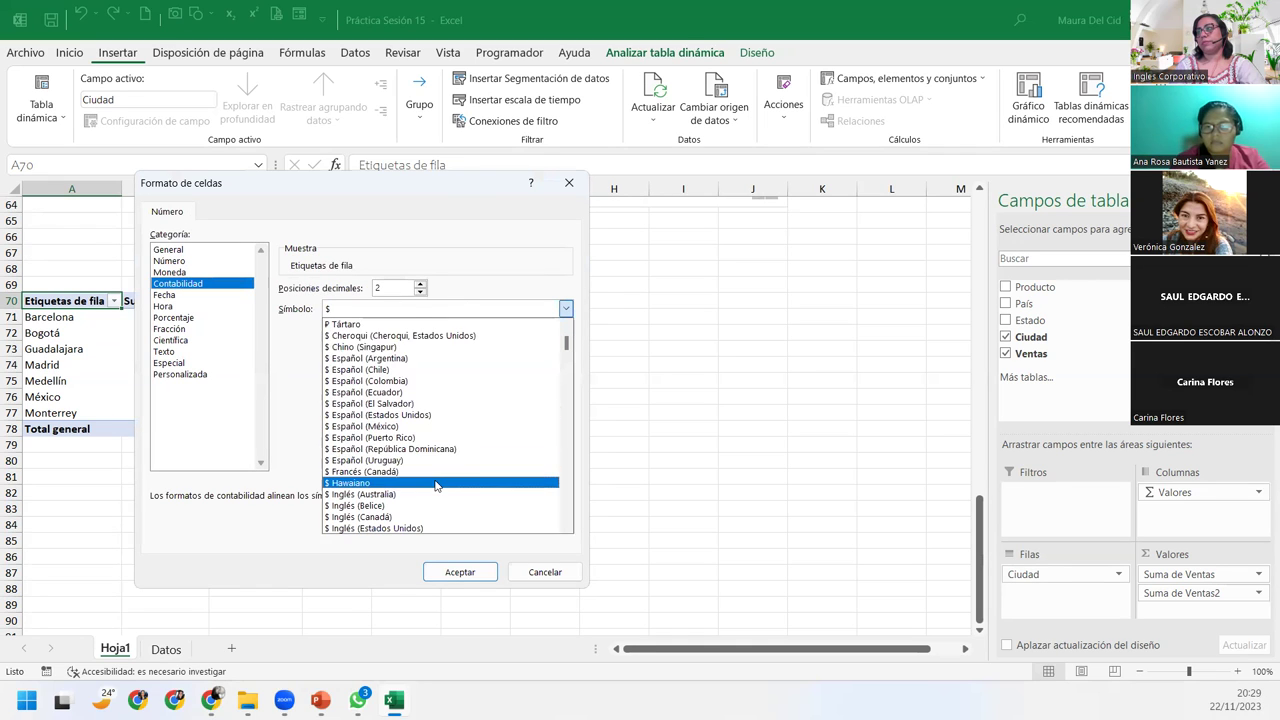
{"action": "left_click", "coordinate": [449, 403]}
{"action": "left_click", "coordinate": [459, 571]}
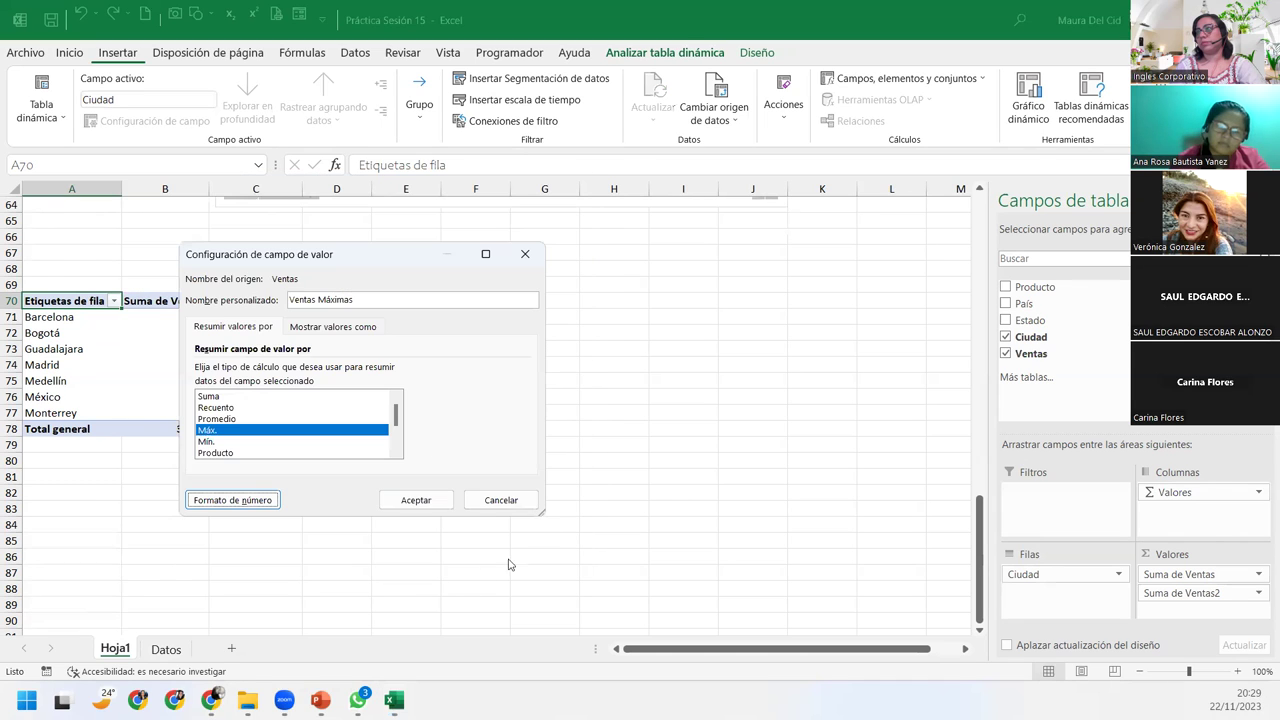
{"action": "left_click", "coordinate": [416, 500]}
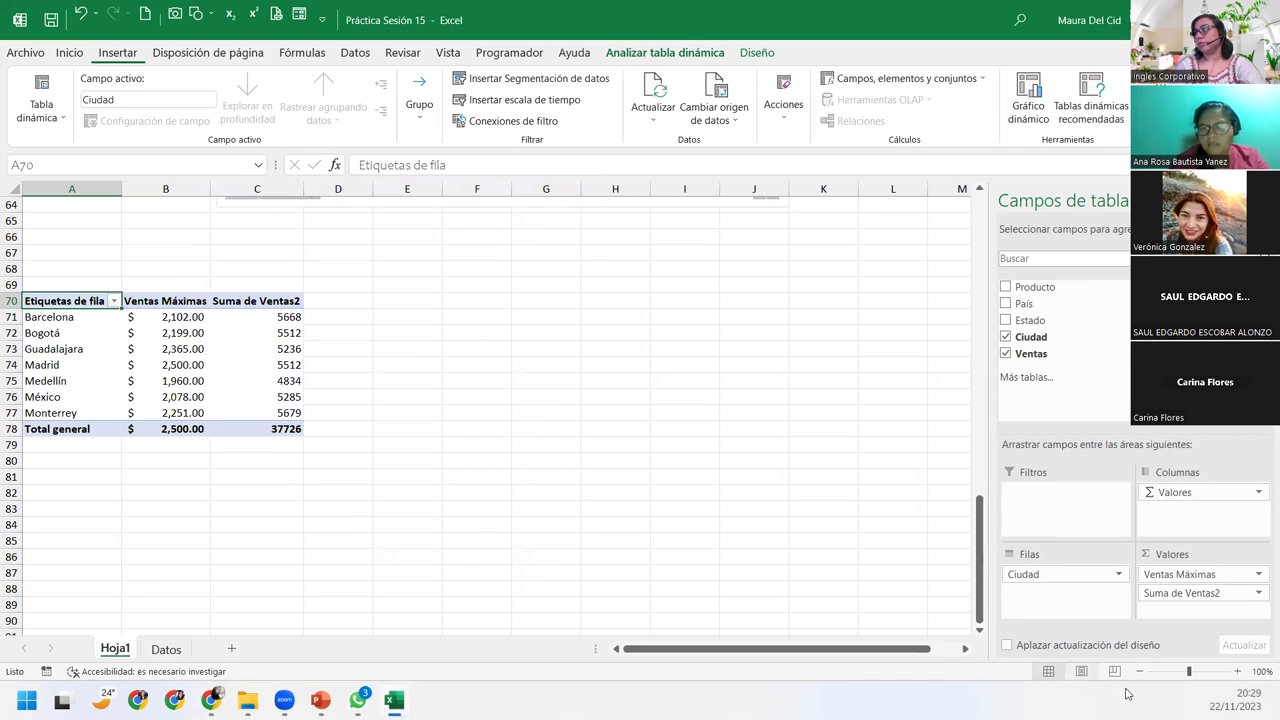
{"action": "left_click", "coordinate": [1236, 593]}
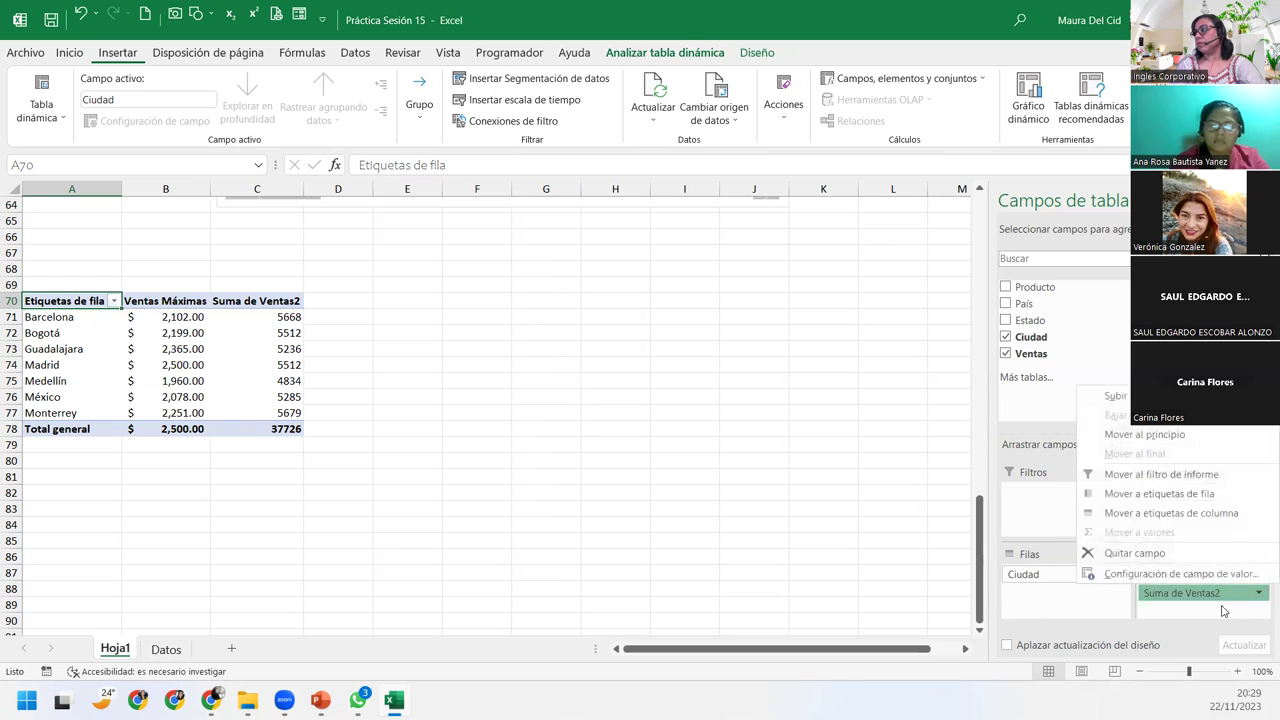
Summarise Suma de Ventas2 by Mín. and rename it 'Ventas Mínimas'
{"action": "left_click", "coordinate": [1152, 576]}
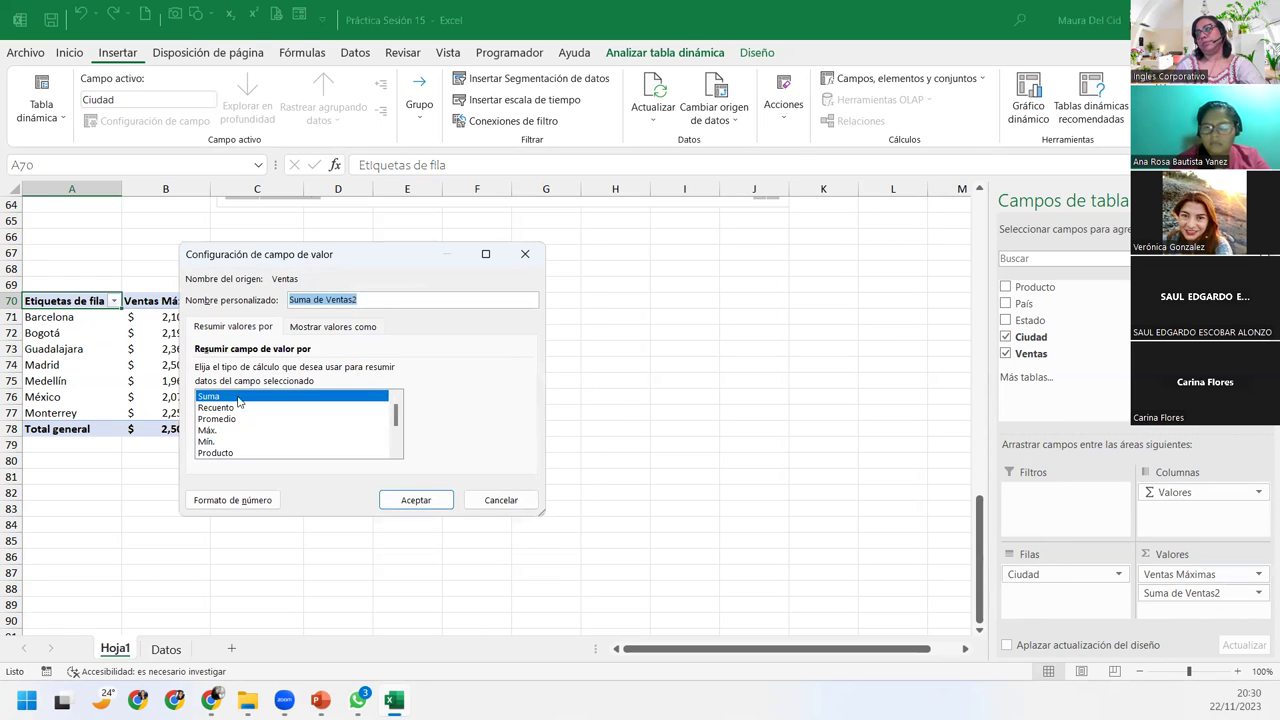
{"action": "left_click", "coordinate": [208, 442]}
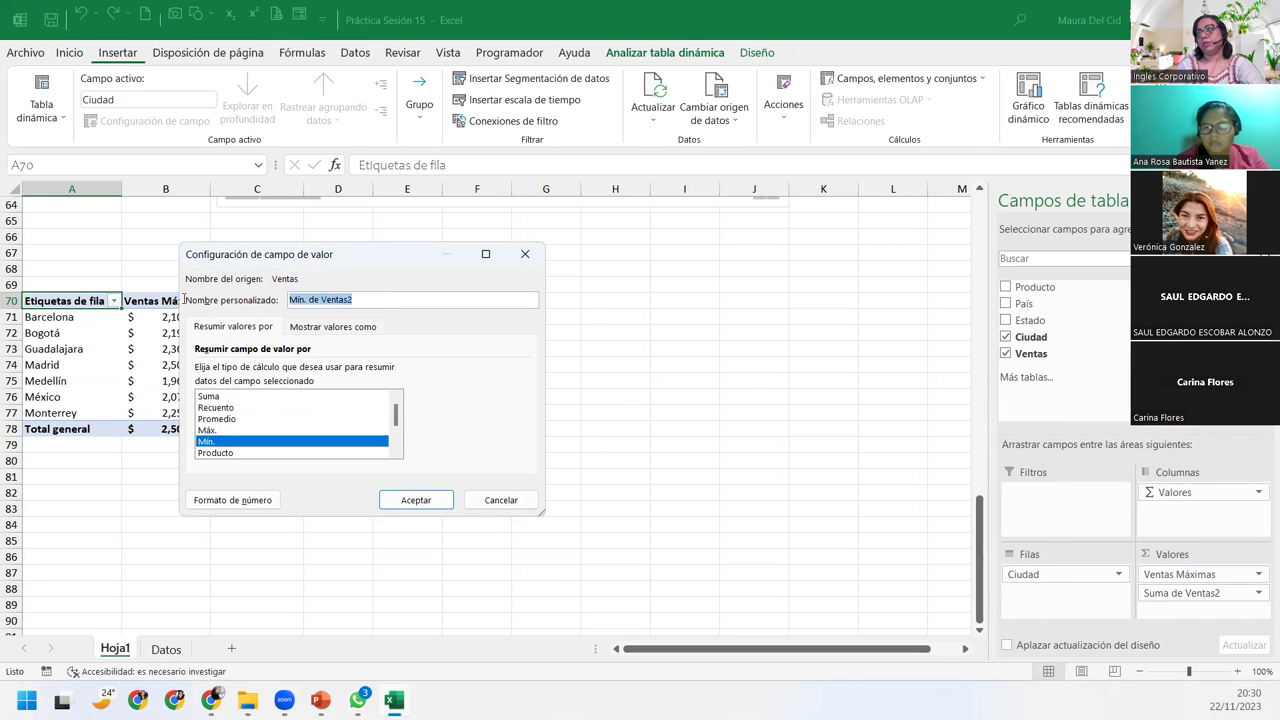
{"action": "type", "text": "Ventas"}
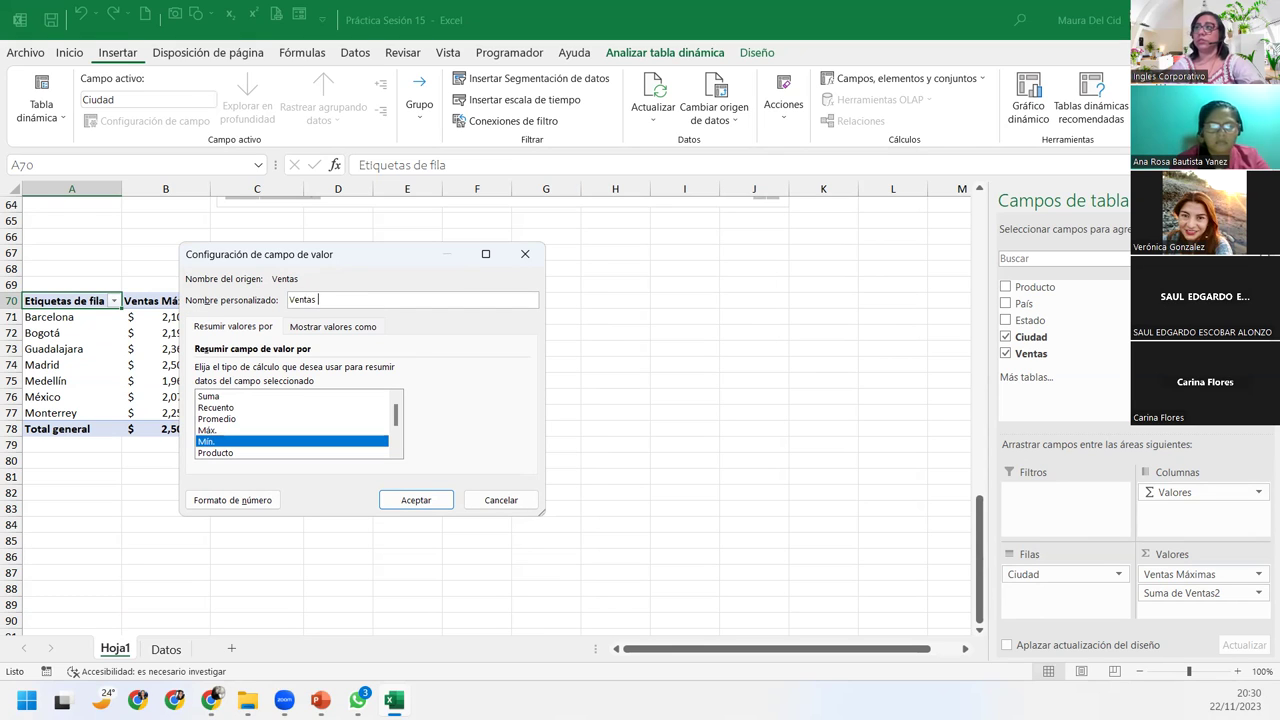
{"action": "type", "text": " Mínimas"}
Format Ventas Mínimas as Contabilidad with the $ Español (El Salvador) symbol
{"action": "left_click", "coordinate": [210, 498]}
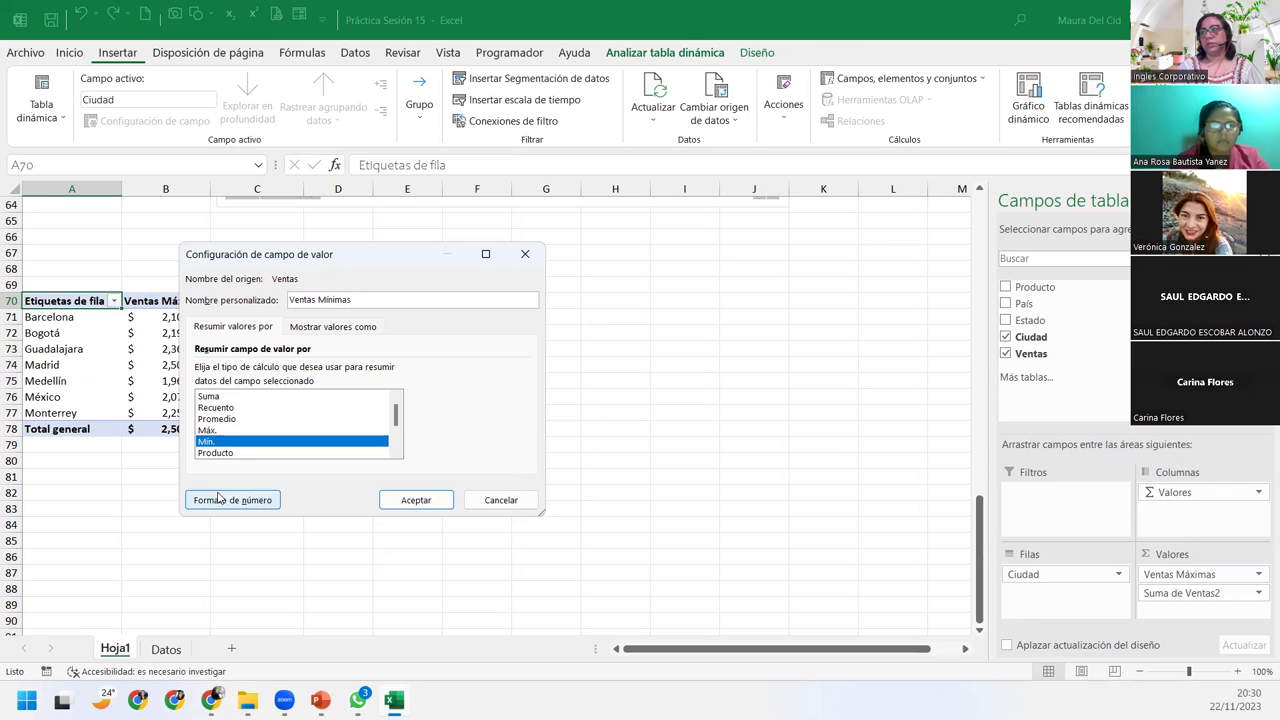
{"action": "left_click", "coordinate": [175, 272]}
{"action": "left_click", "coordinate": [184, 294]}
{"action": "left_click", "coordinate": [184, 284]}
{"action": "left_click", "coordinate": [377, 309]}
{"action": "scroll", "coordinate": [400, 420], "scroll_direction": "down", "scroll_amount": 2}
{"action": "left_click", "coordinate": [414, 484]}
{"action": "left_click", "coordinate": [460, 572]}
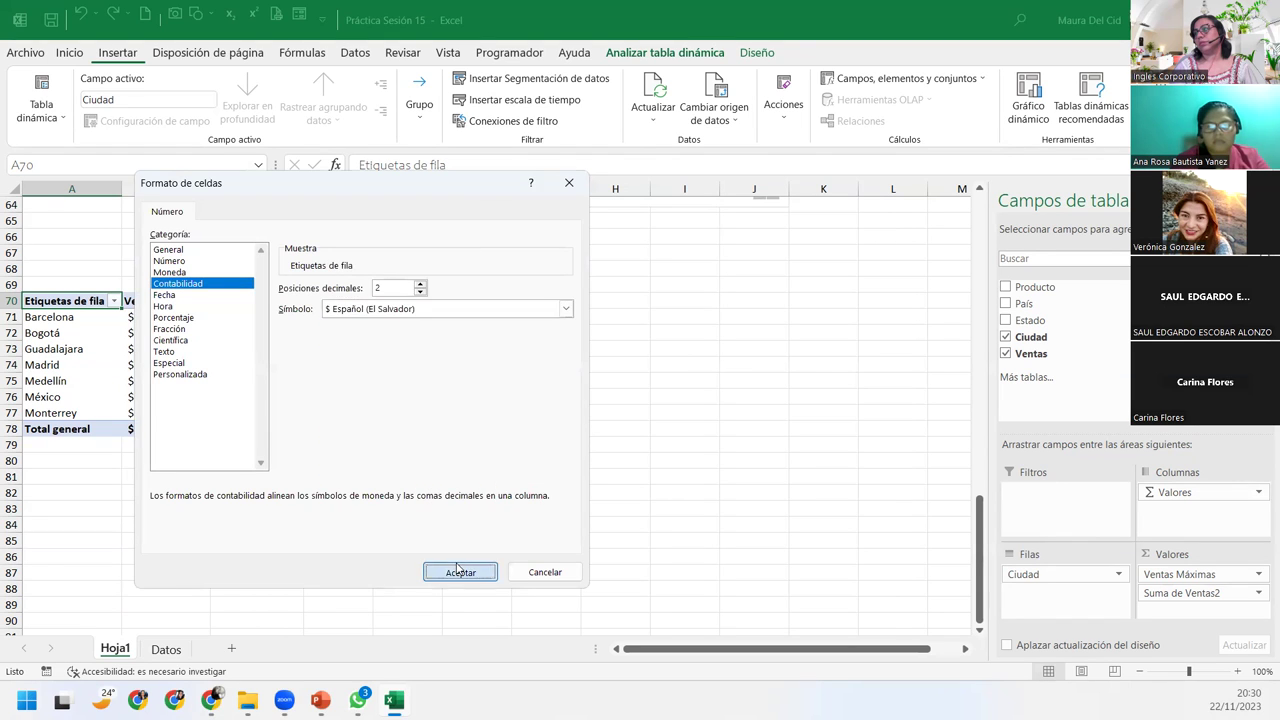
{"action": "left_click", "coordinate": [414, 497]}
{"action": "left_click", "coordinate": [124, 372]}
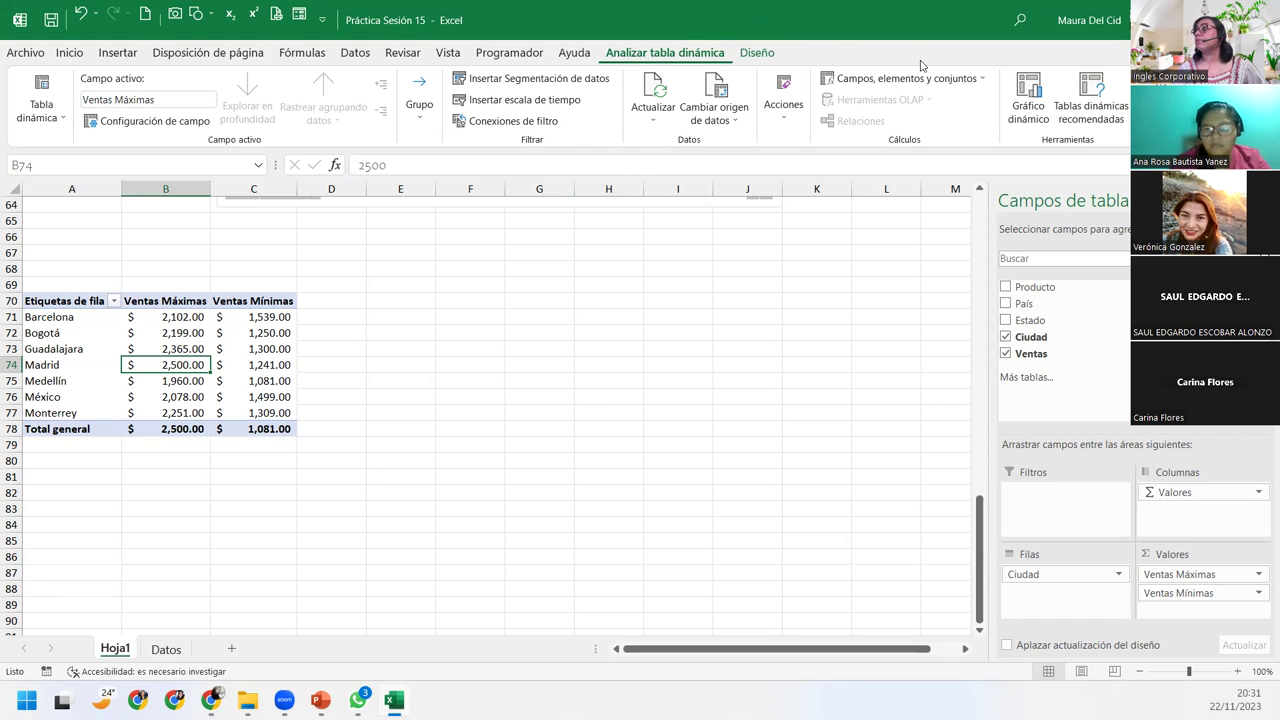
{"action": "left_click", "coordinate": [1026, 95]}
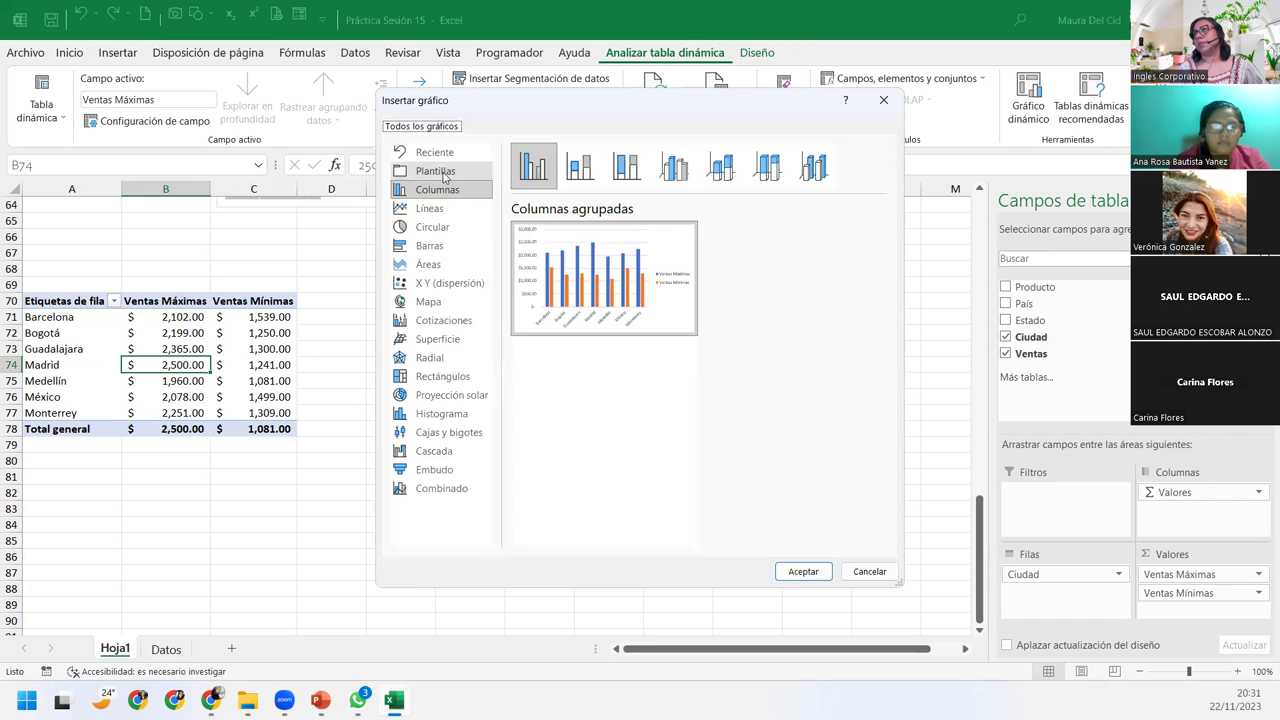
{"action": "left_click", "coordinate": [444, 174]}
{"action": "left_click", "coordinate": [443, 191]}
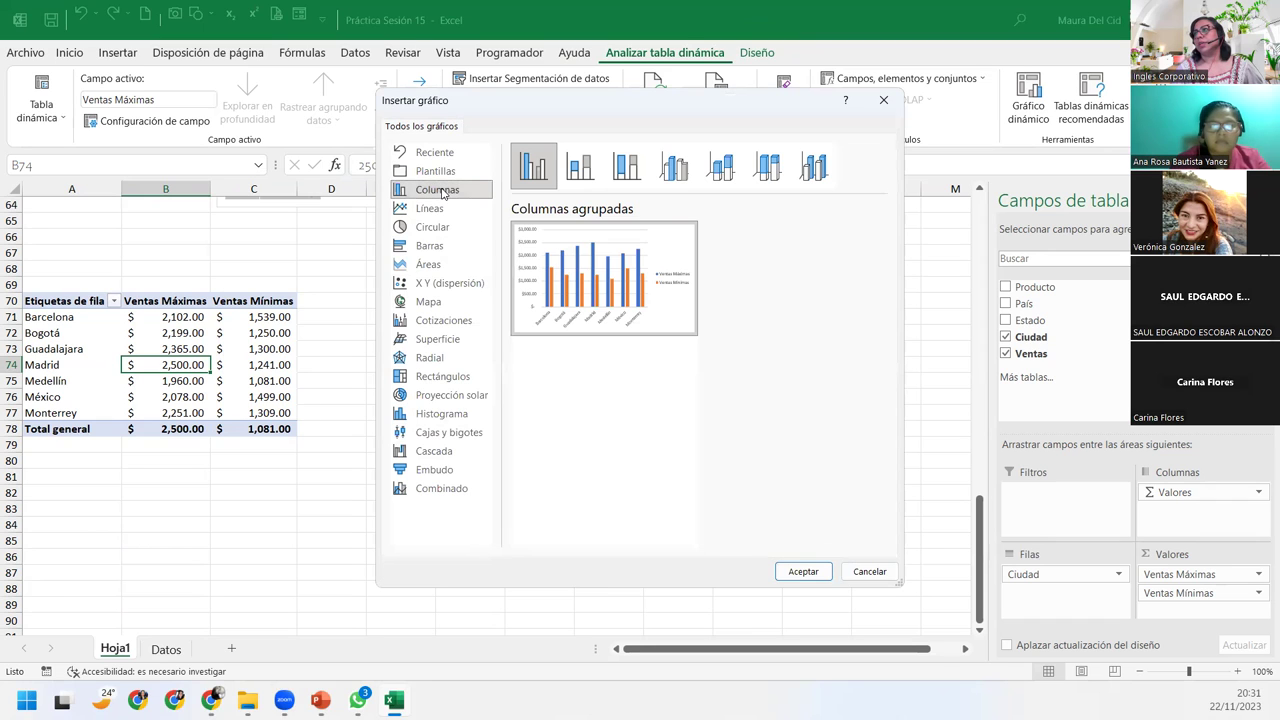
{"action": "mouse_move", "coordinate": [604, 278]}
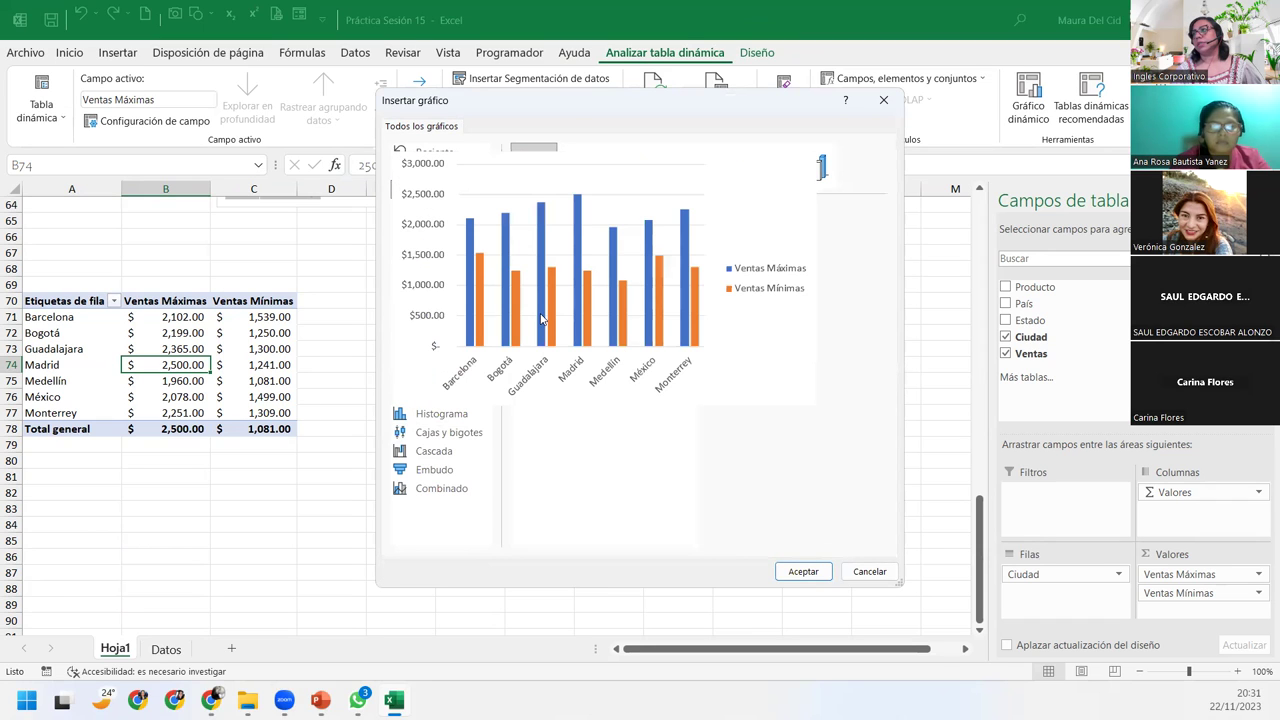
{"action": "left_click", "coordinate": [443, 208]}
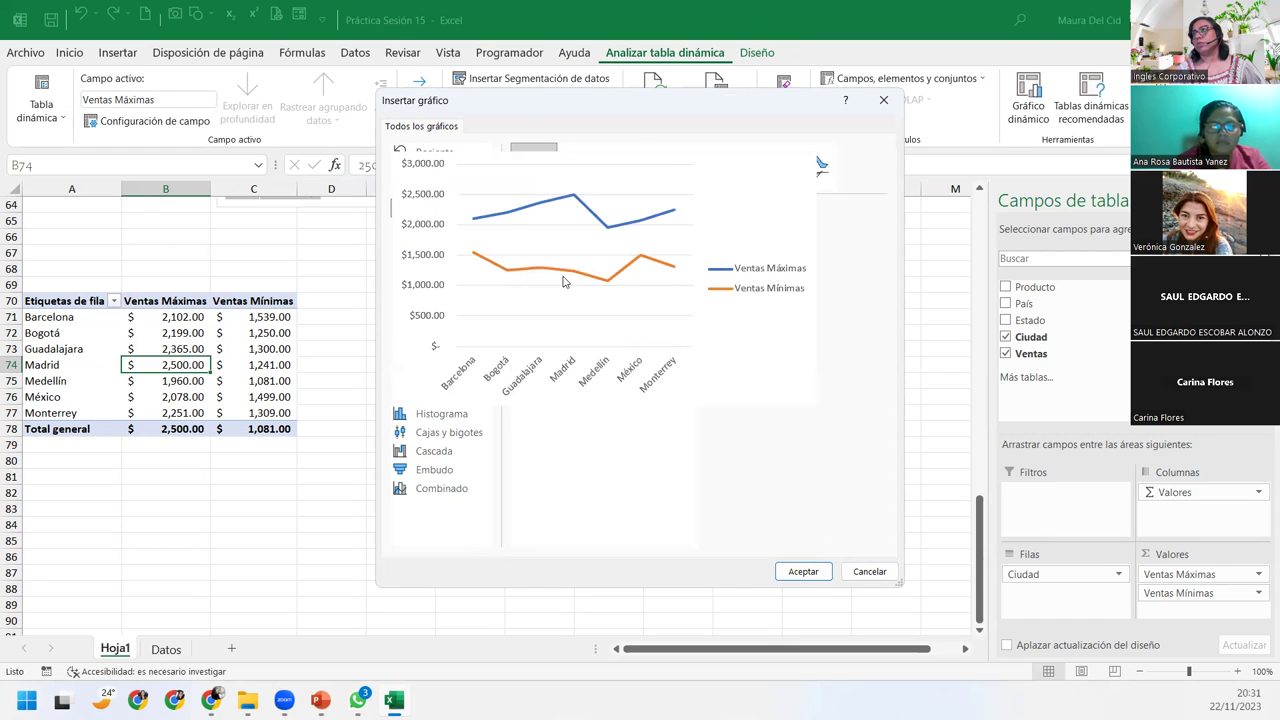
{"action": "left_click", "coordinate": [416, 244]}
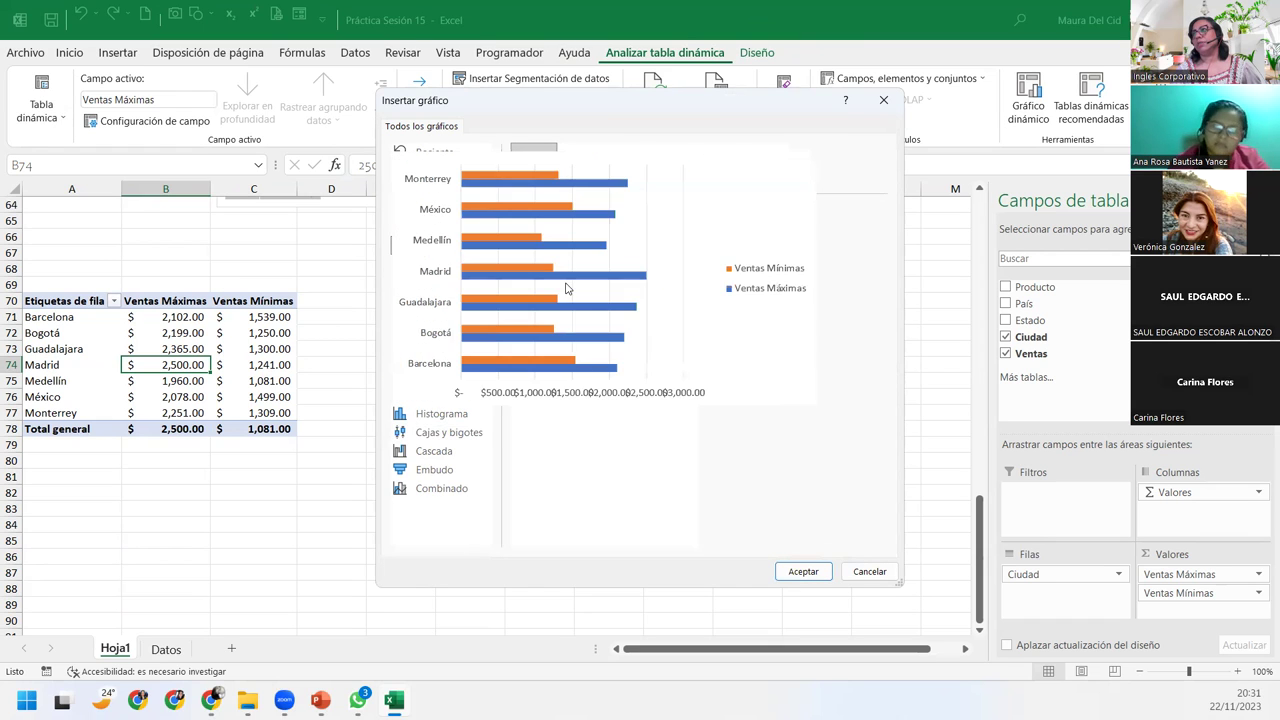
{"action": "left_click", "coordinate": [441, 190]}
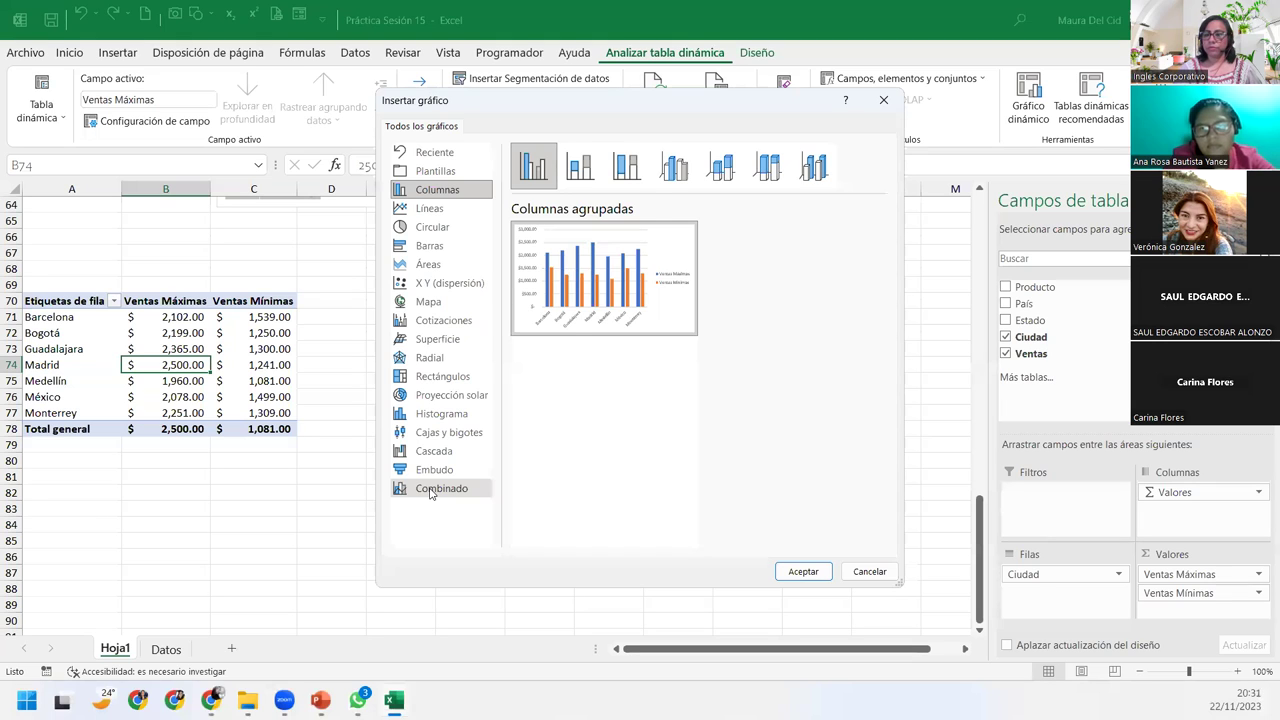
Pick the Combinado preset with clustered columns and a line on the secondary axis
{"action": "left_click", "coordinate": [431, 489]}
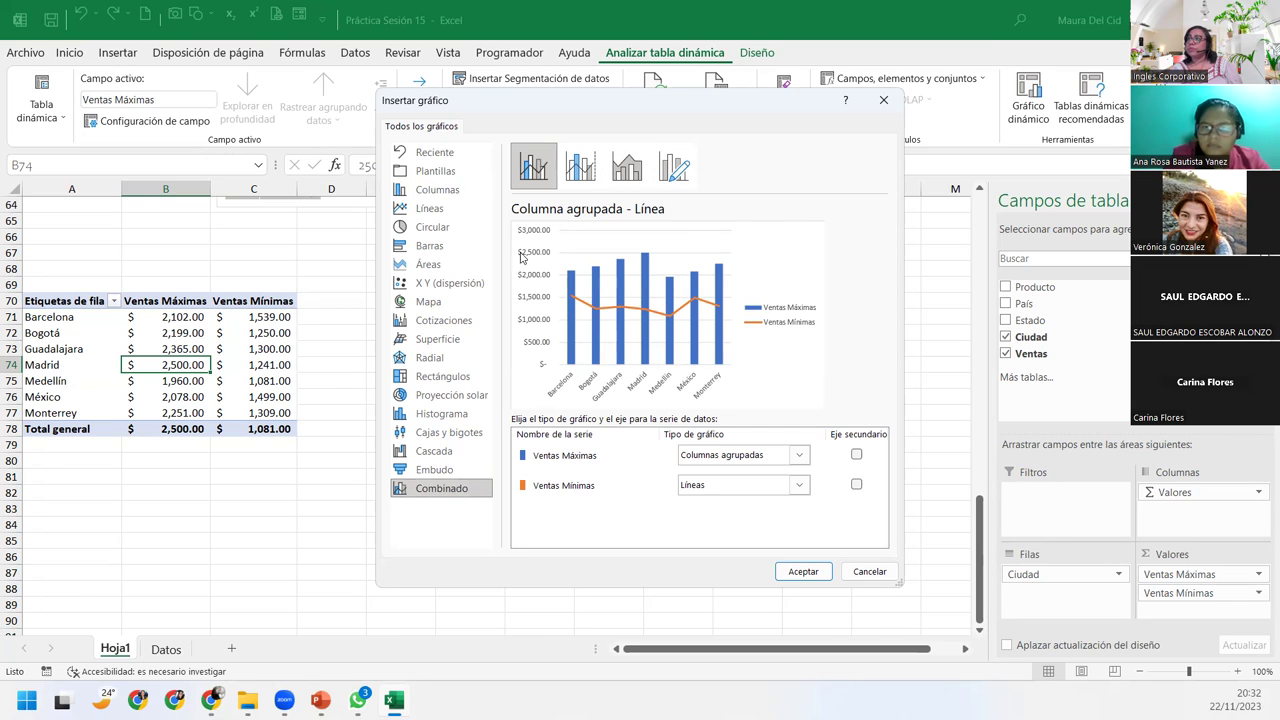
{"action": "left_click", "coordinate": [580, 176]}
{"action": "left_click", "coordinate": [612, 168]}
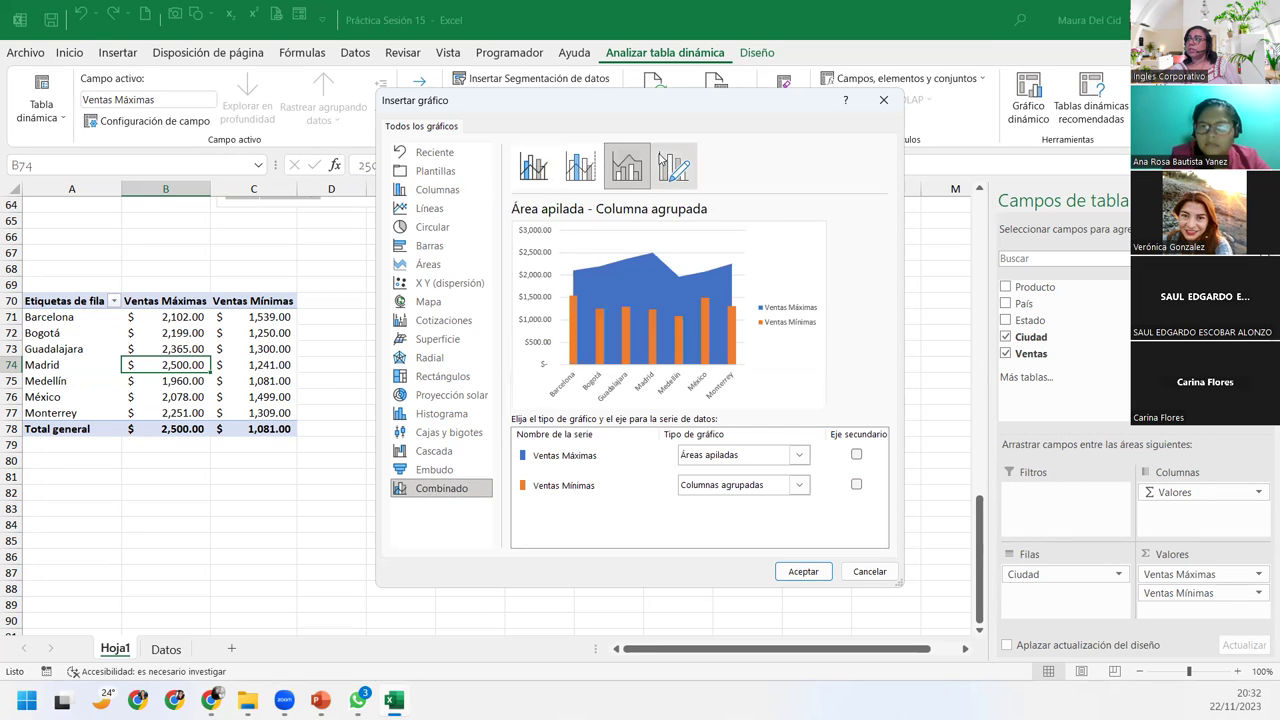
{"action": "left_click", "coordinate": [594, 172]}
{"action": "left_click", "coordinate": [535, 170]}
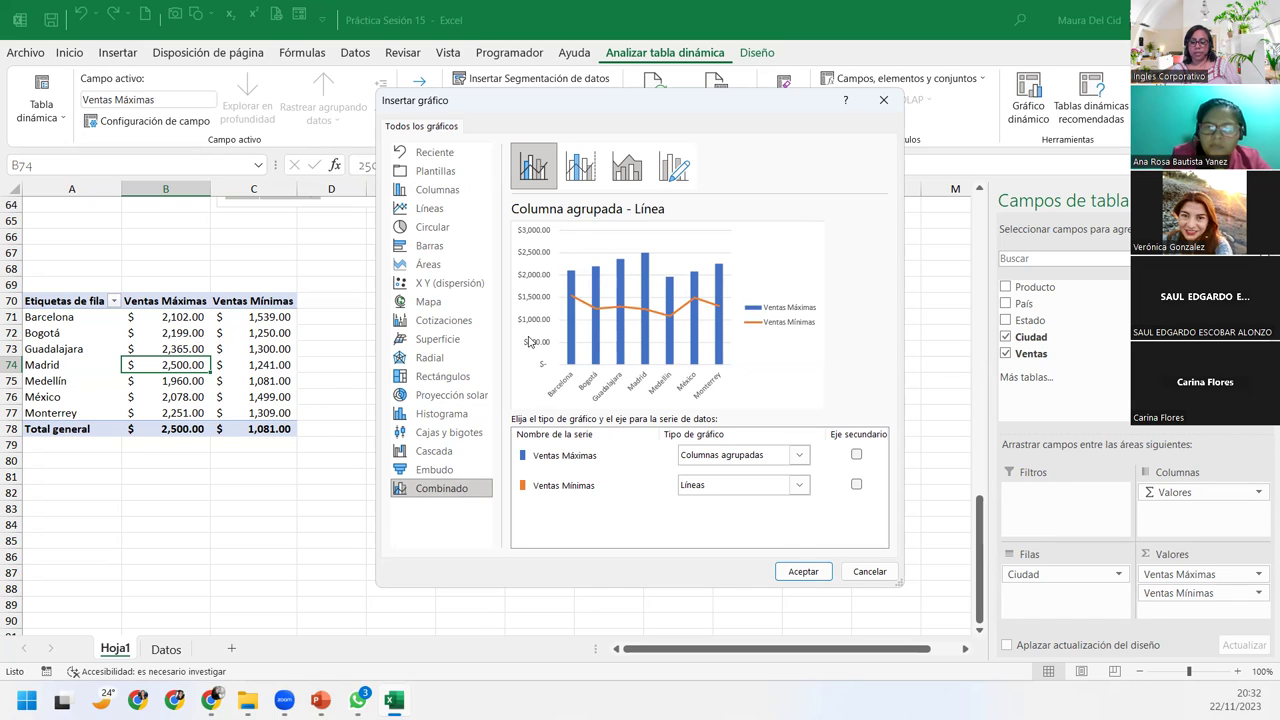
{"action": "left_click", "coordinate": [590, 176]}
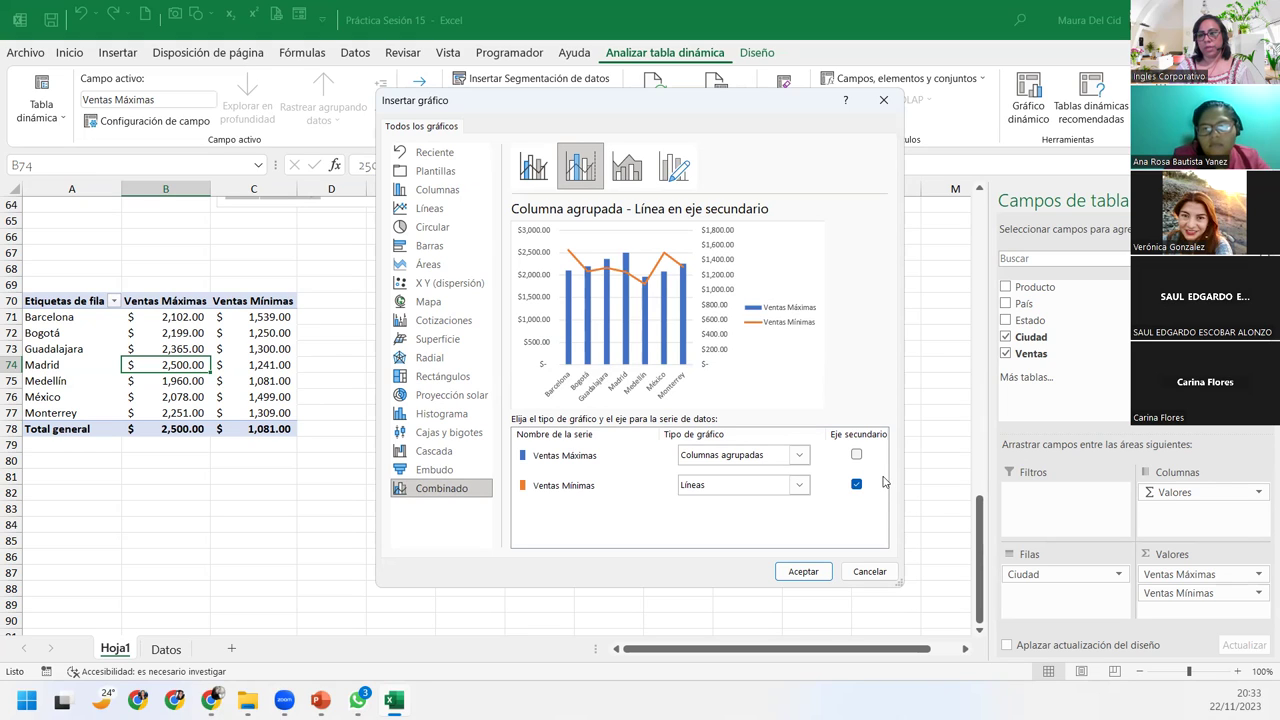
Set Ventas Máximas to clustered columns, Ventas Mínimas to a secondary-axis line, and insert the chart
{"action": "left_click", "coordinate": [799, 456]}
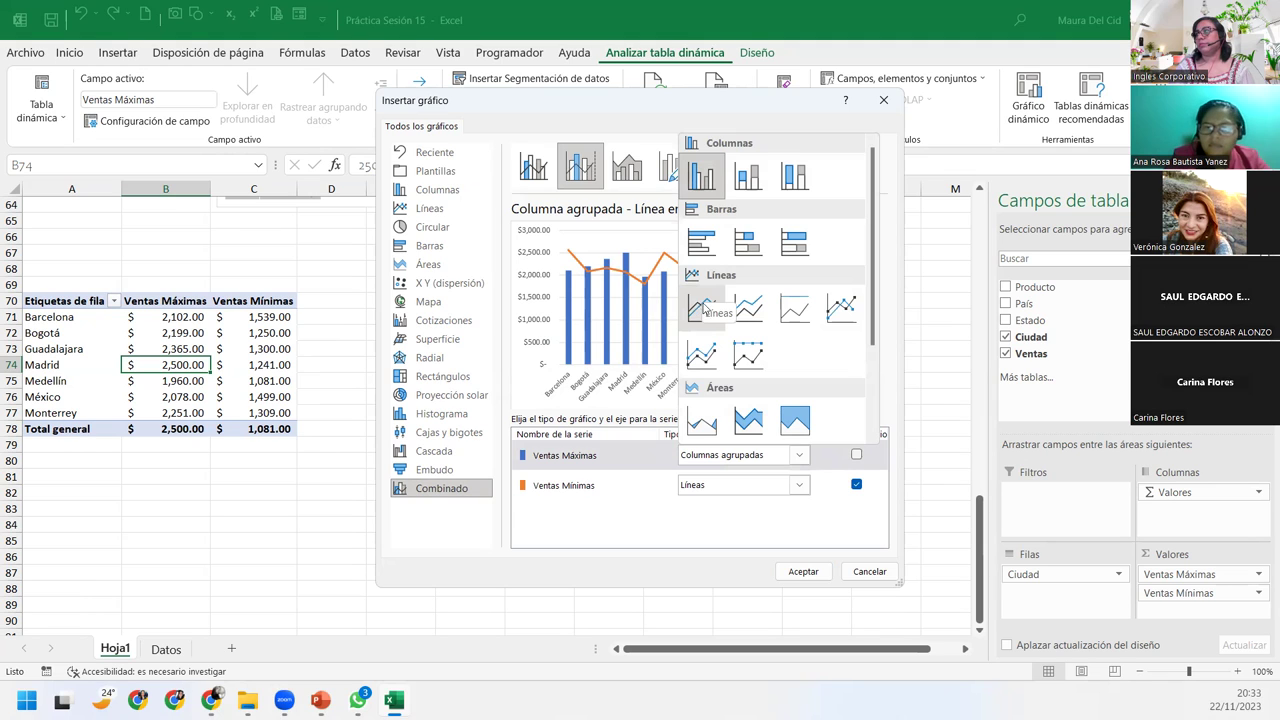
{"action": "scroll", "coordinate": [704, 314], "scroll_direction": "down", "scroll_amount": 3}
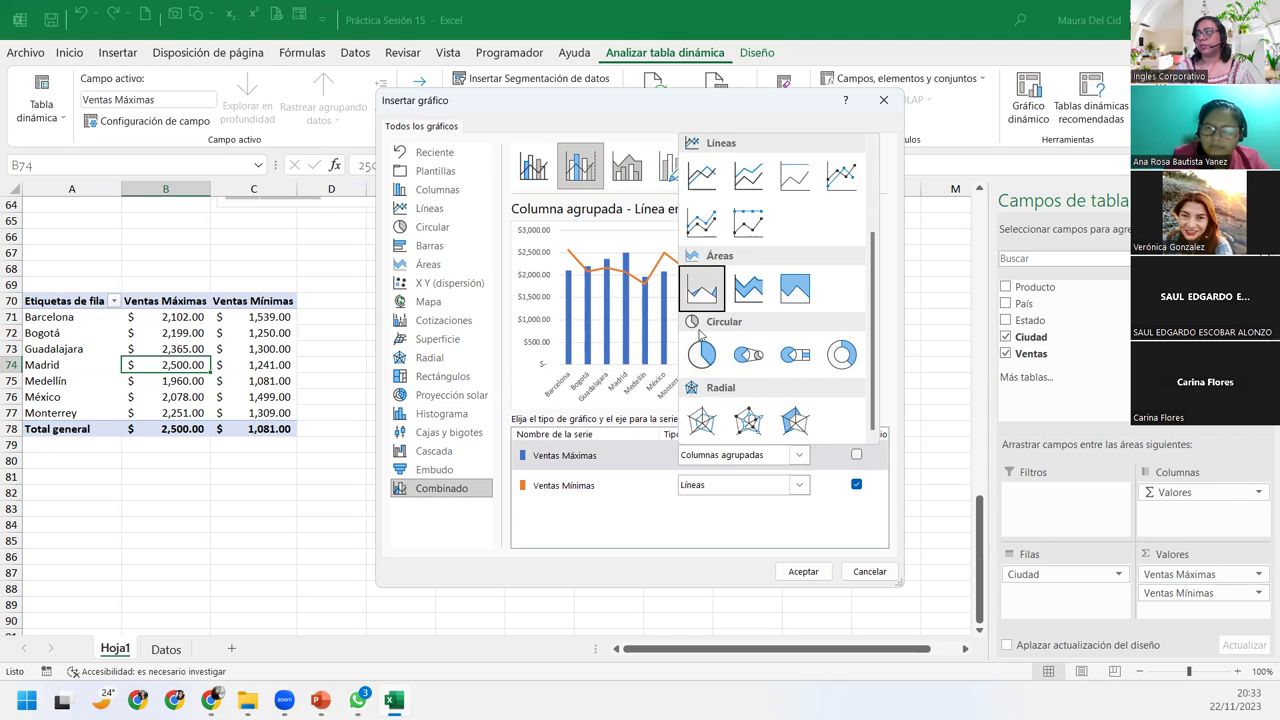
{"action": "scroll", "coordinate": [790, 420], "scroll_direction": "up", "scroll_amount": 3}
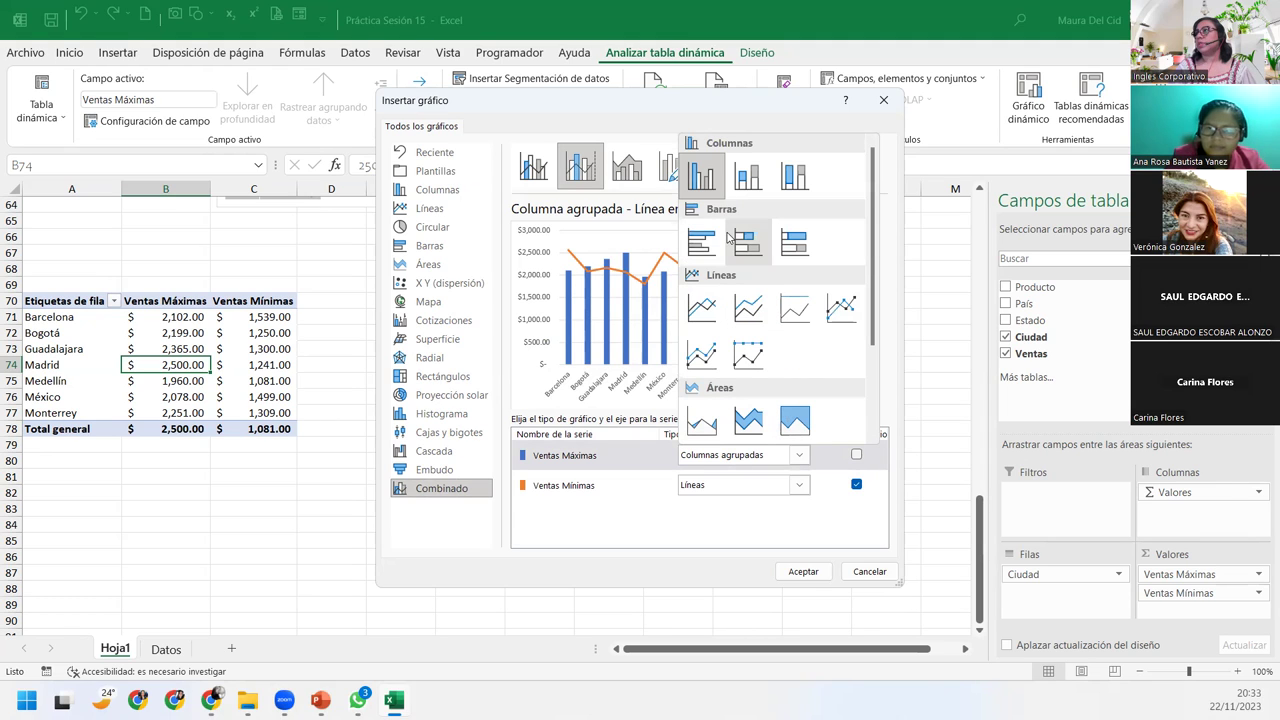
{"action": "left_click", "coordinate": [702, 175]}
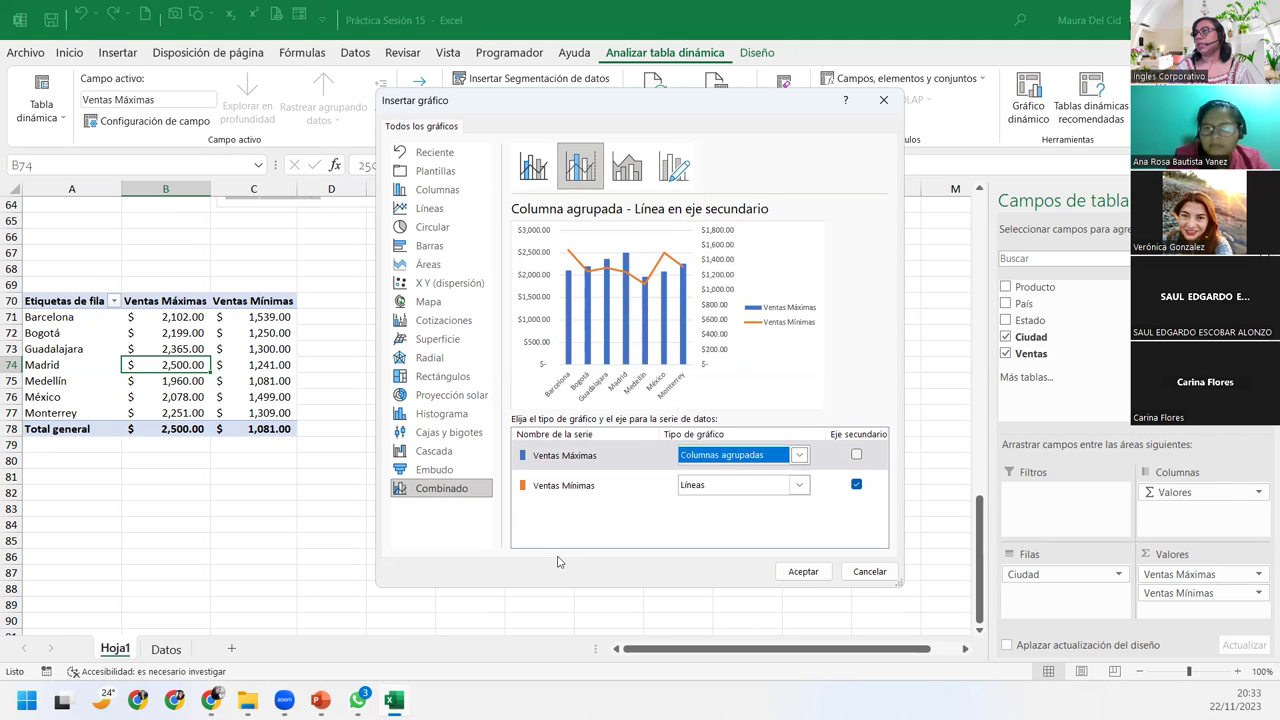
{"action": "left_click", "coordinate": [798, 485]}
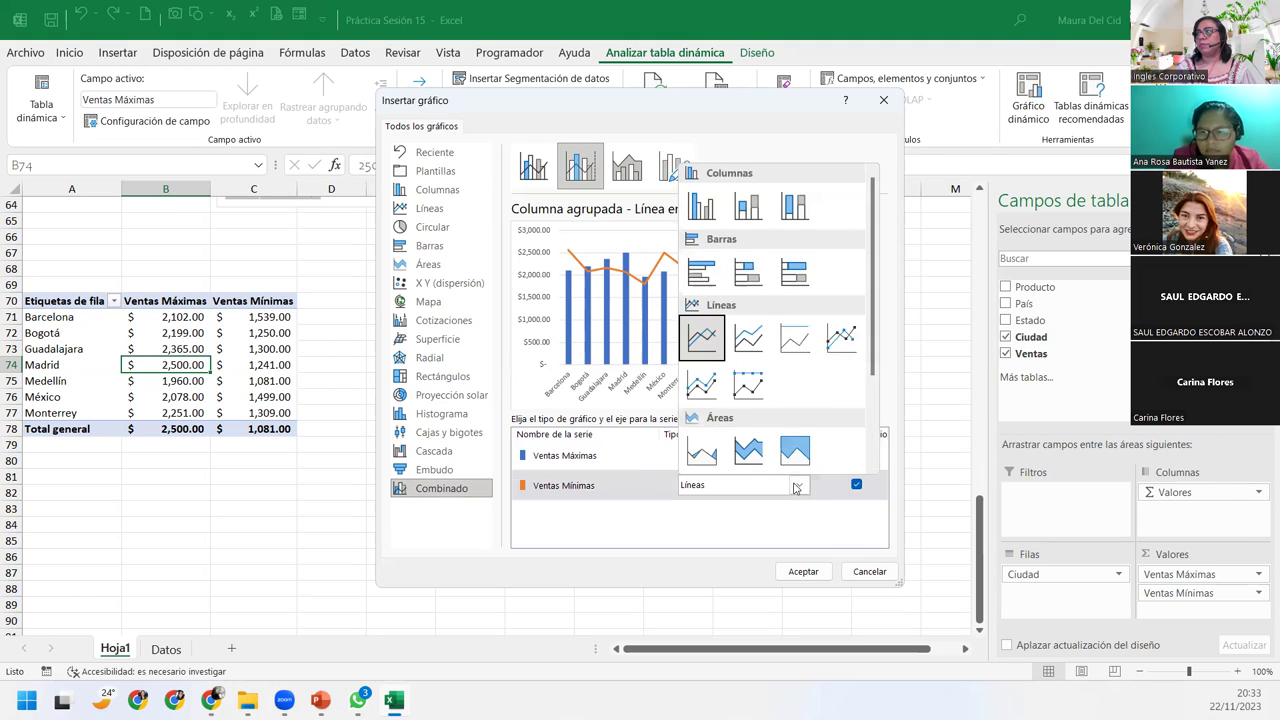
{"action": "left_click", "coordinate": [701, 207]}
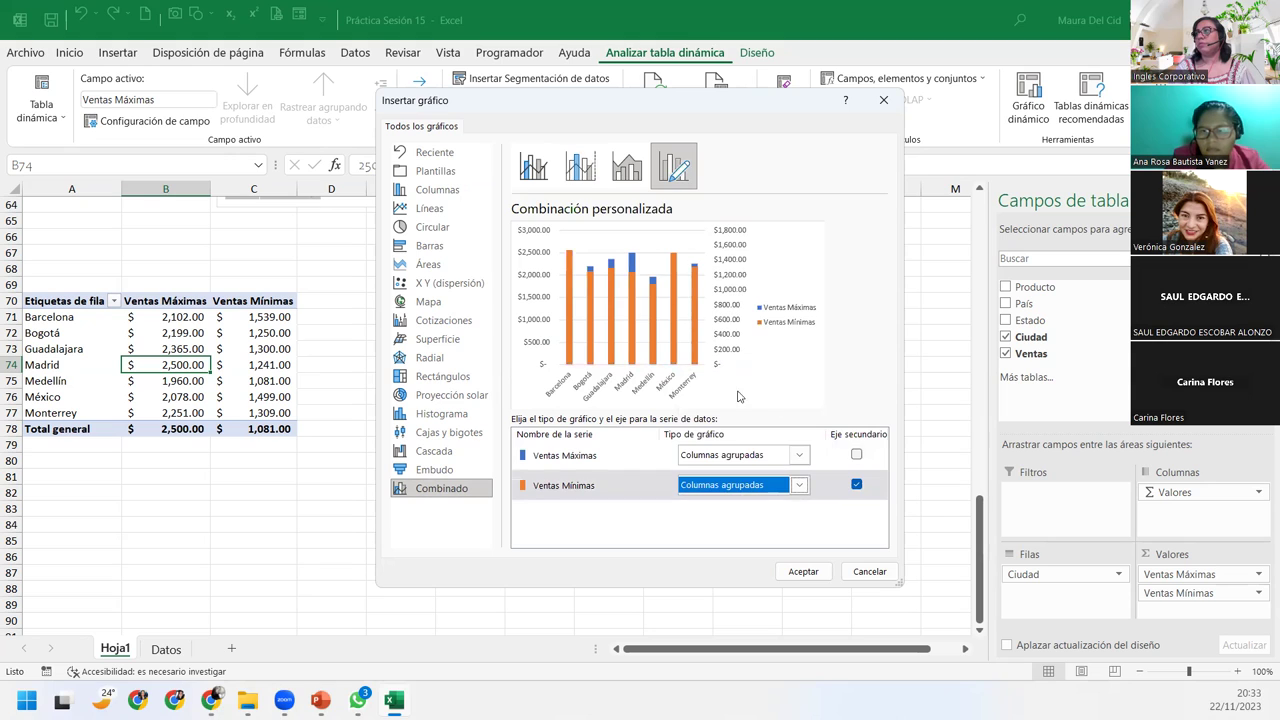
{"action": "left_click", "coordinate": [798, 487]}
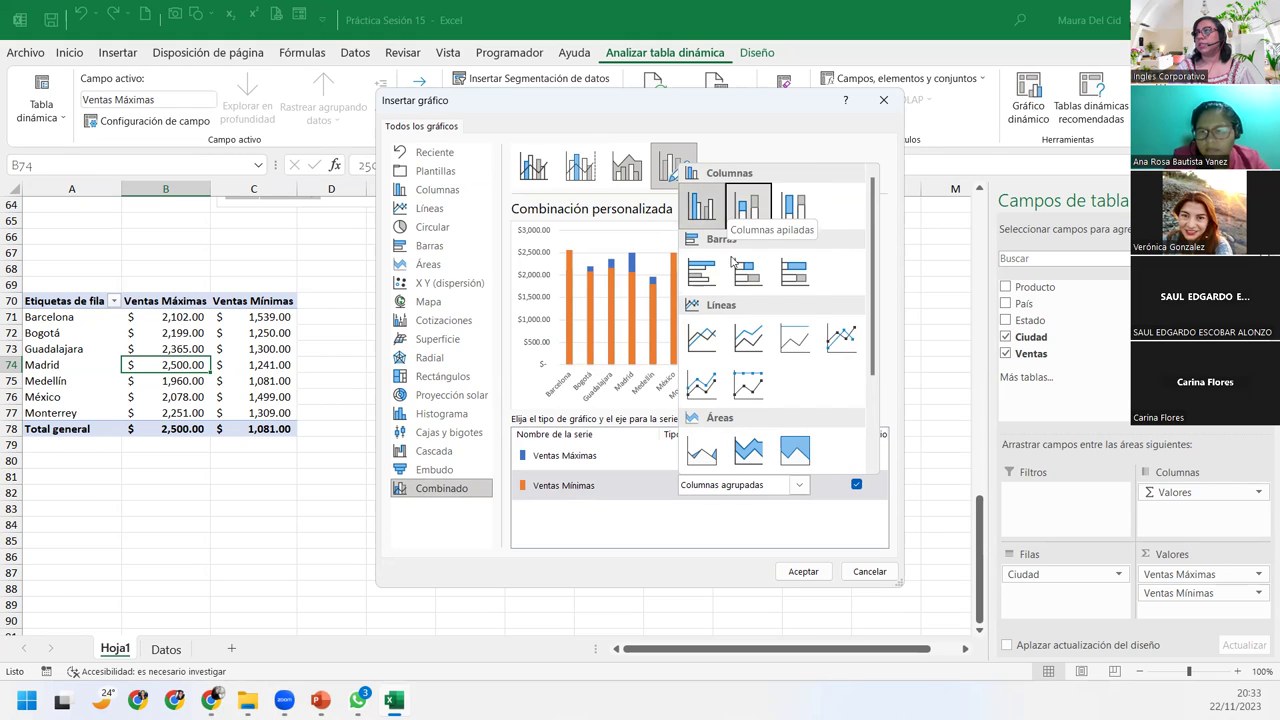
{"action": "left_click", "coordinate": [703, 340]}
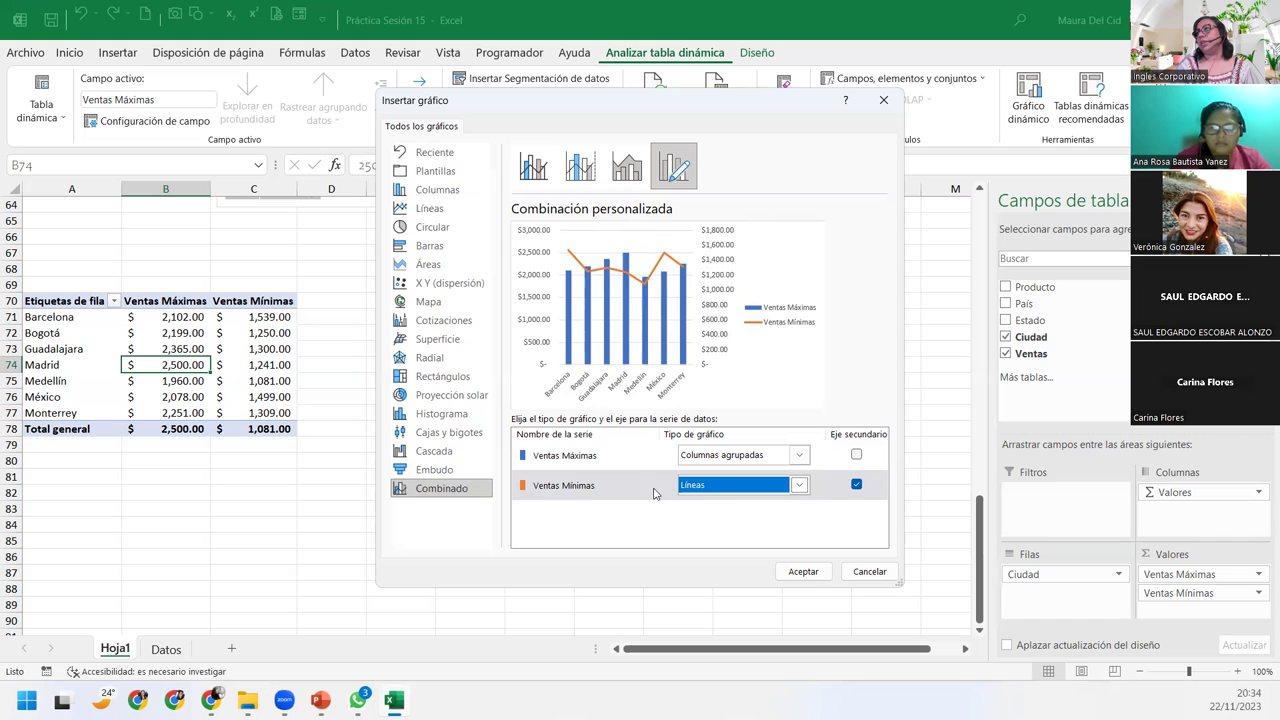
{"action": "left_click", "coordinate": [856, 485]}
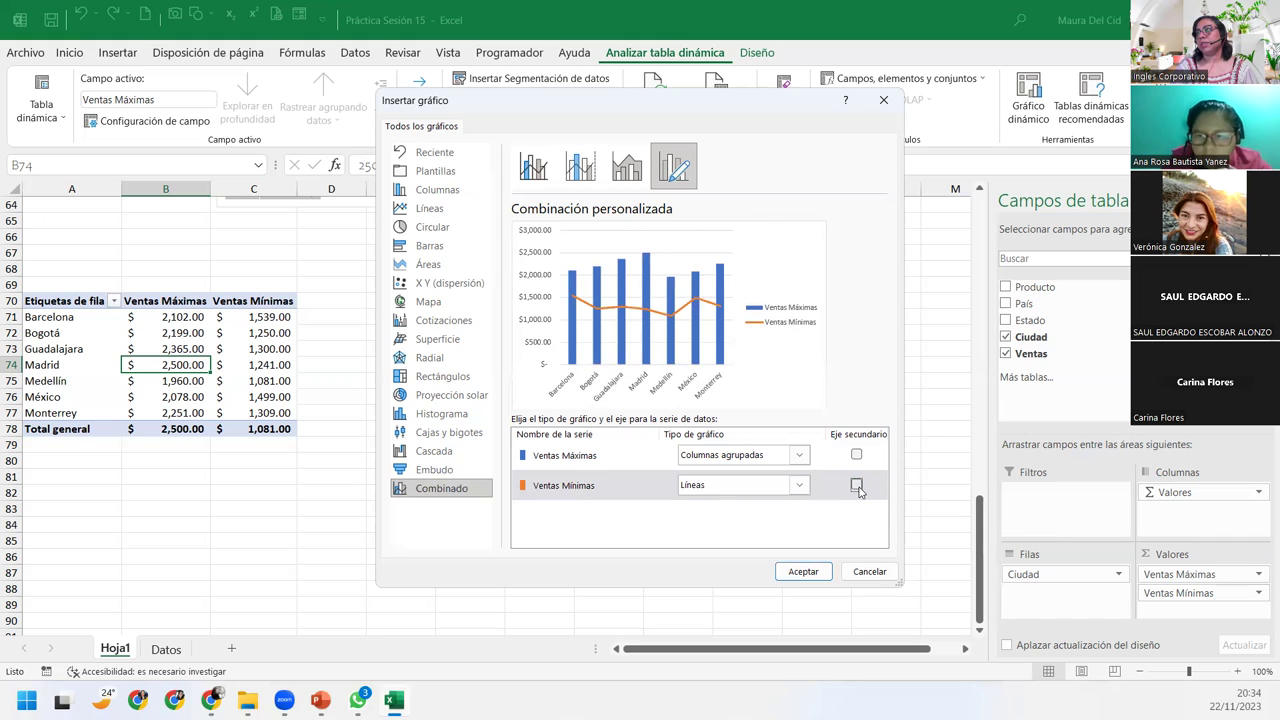
{"action": "left_click", "coordinate": [856, 485]}
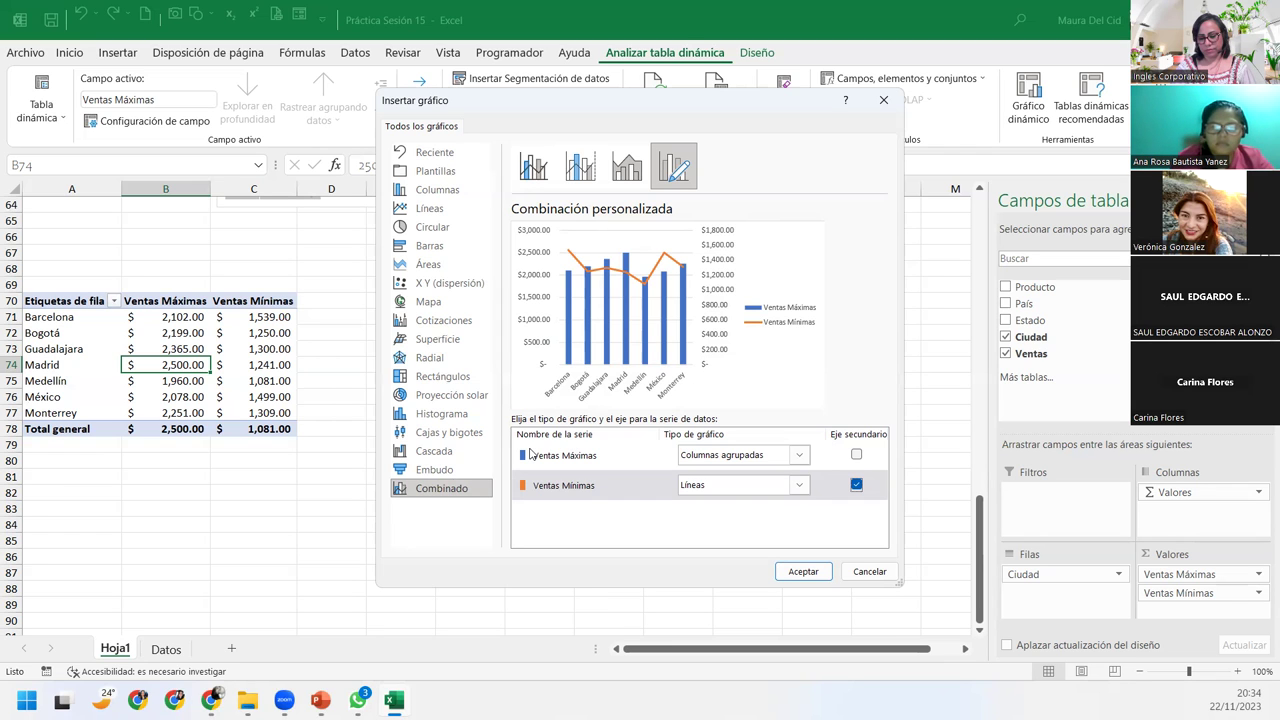
{"action": "left_click", "coordinate": [826, 575]}
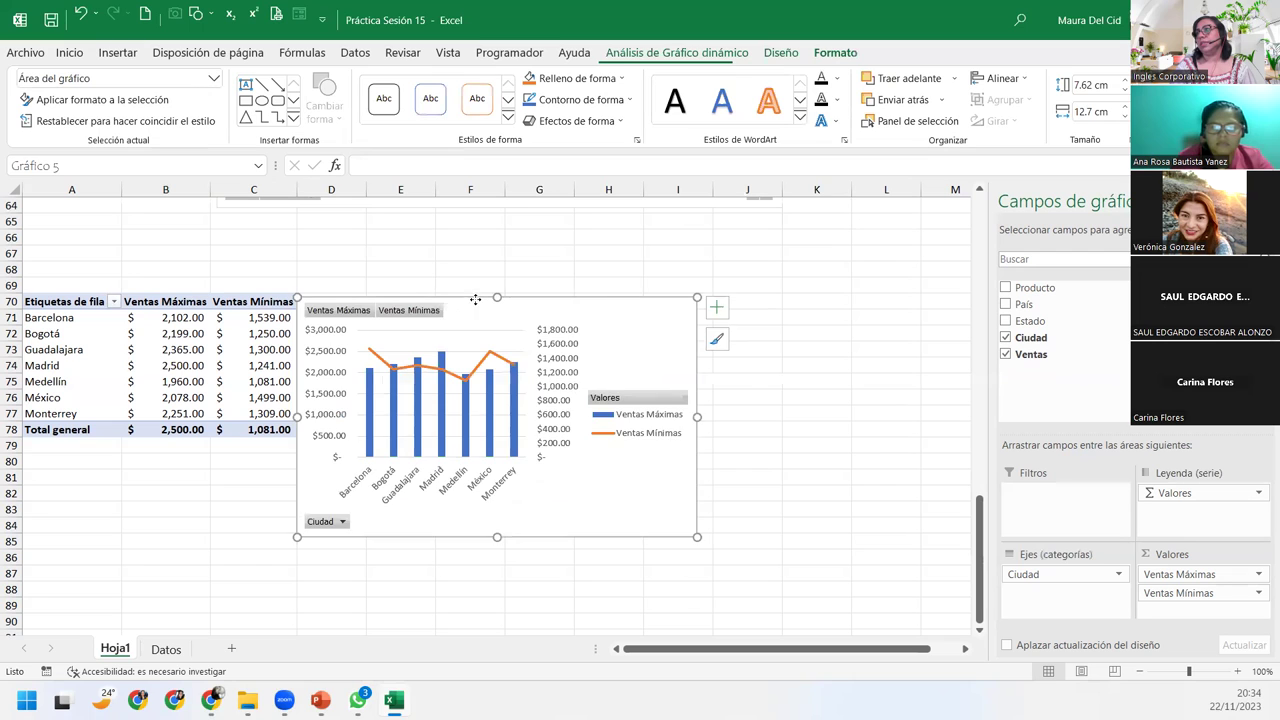
Drag the pivot chart's bottom-right corner down and right to enlarge it
{"action": "left_click", "coordinate": [469, 306]}
{"action": "scroll", "coordinate": [590, 400], "scroll_direction": "down", "scroll_amount": 1}
{"action": "left_click_drag", "start_coordinate": [702, 487], "coordinate": [918, 571]}
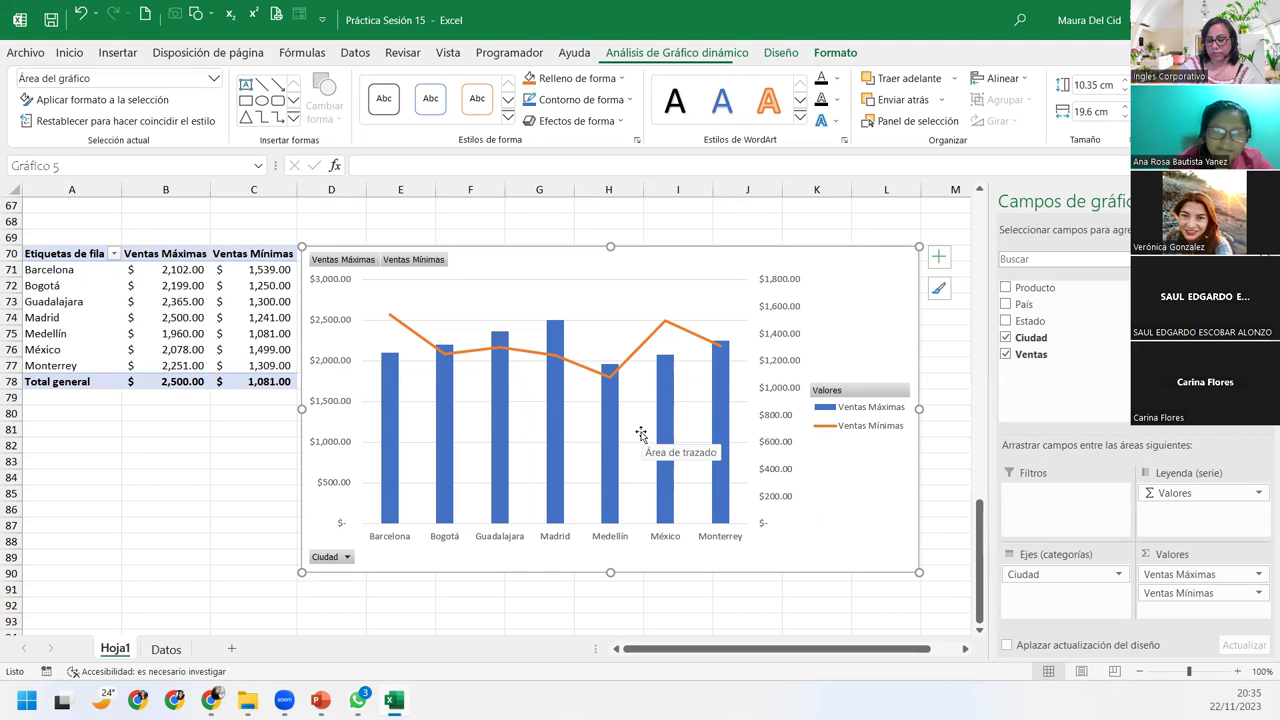
{"action": "left_click", "coordinate": [781, 284]}
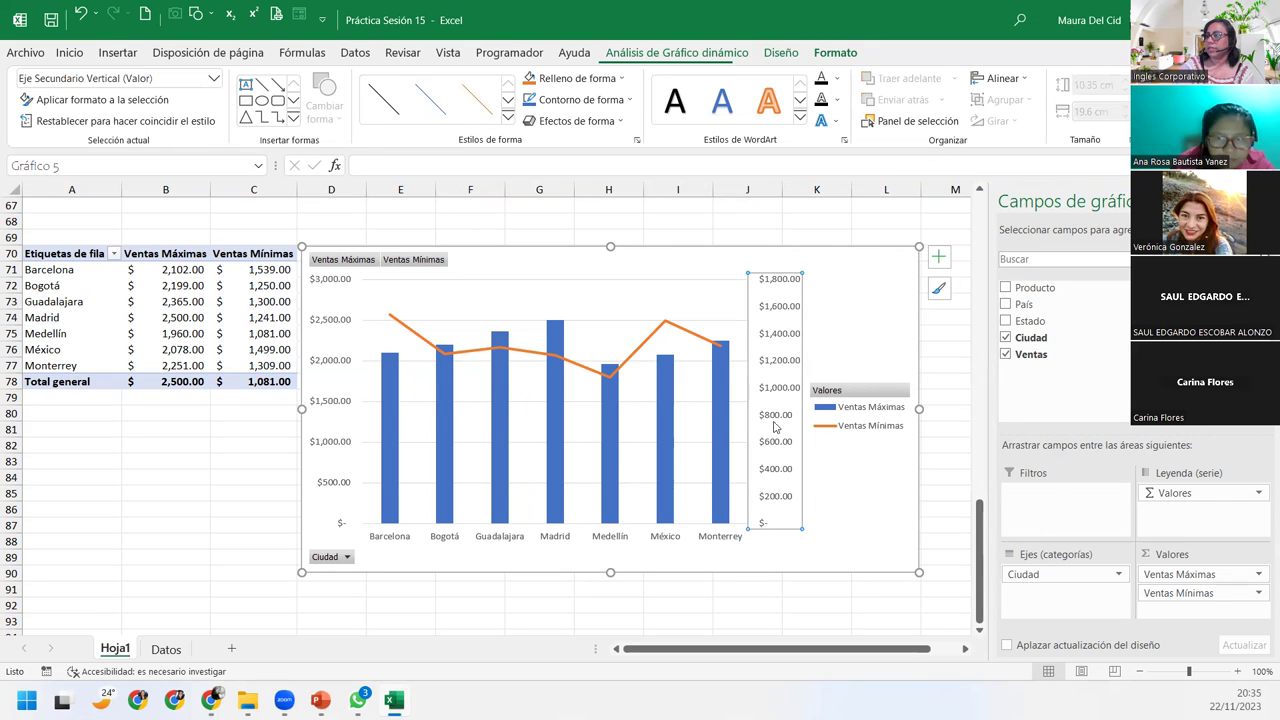
Set the secondary vertical axis maximum bound to 2000 in Dar formato al eje
{"action": "double_click", "coordinate": [769, 338]}
{"action": "left_click", "coordinate": [769, 338]}
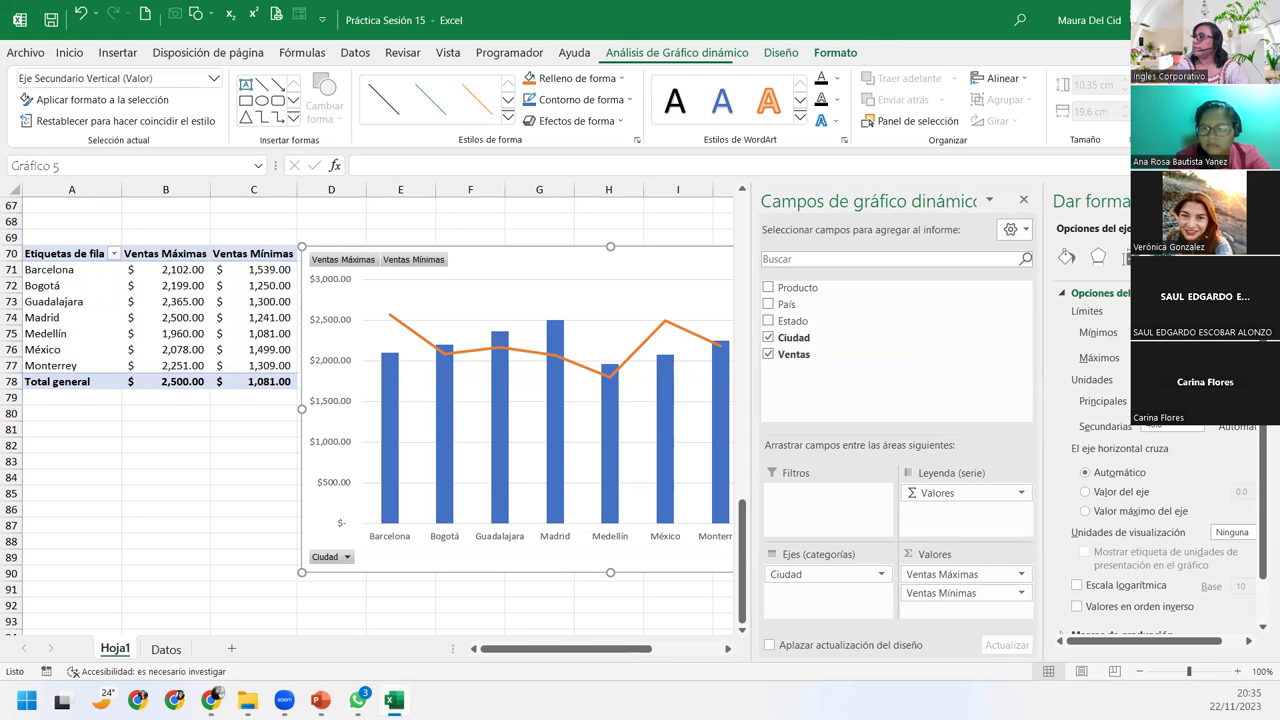
{"action": "key", "text": "Return"}
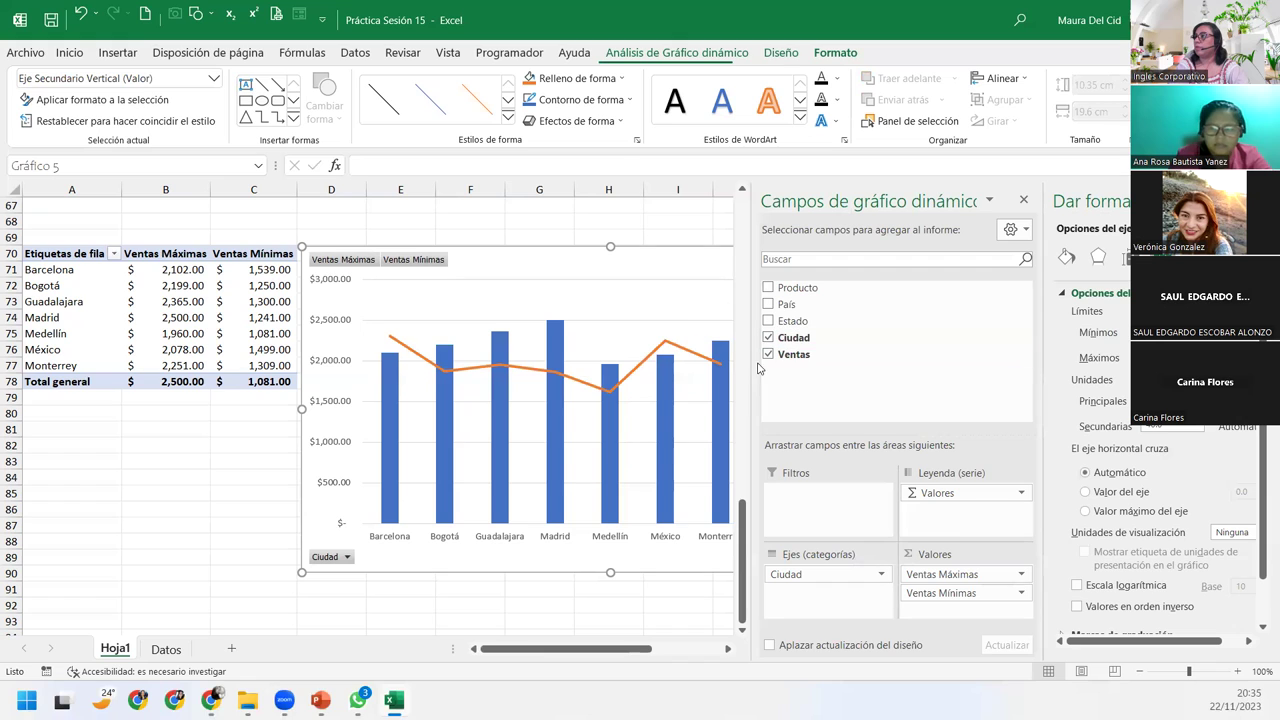
{"action": "left_click_drag", "start_coordinate": [752, 369], "coordinate": [838, 362]}
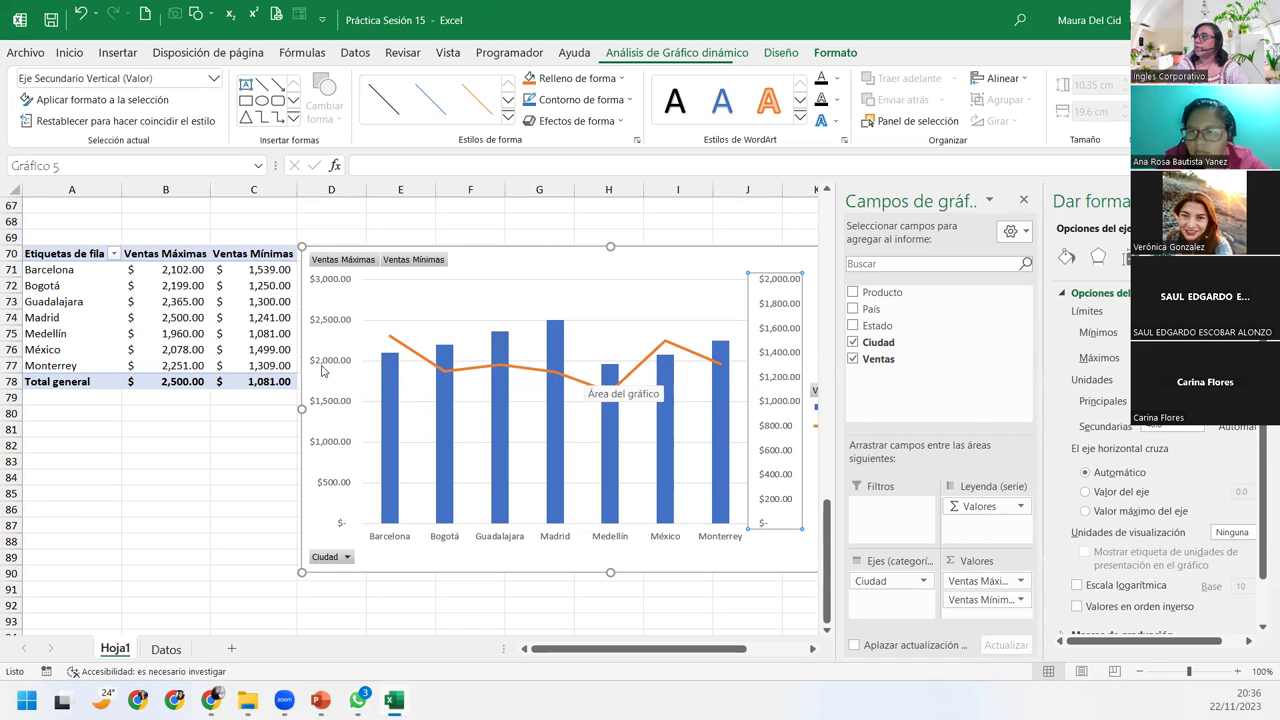
{"action": "left_click", "coordinate": [322, 362]}
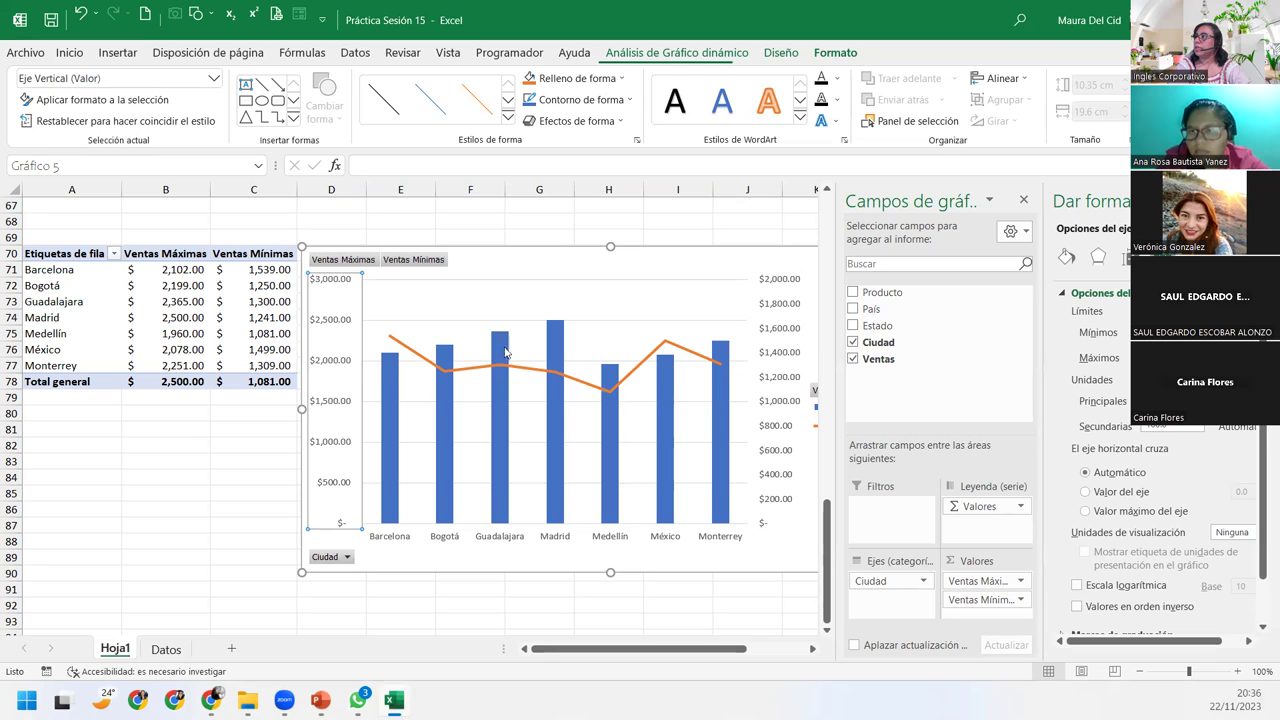
Select the secondary value axis and expand its bounds and units settings
{"action": "left_click", "coordinate": [780, 362]}
{"action": "left_click", "coordinate": [780, 358]}
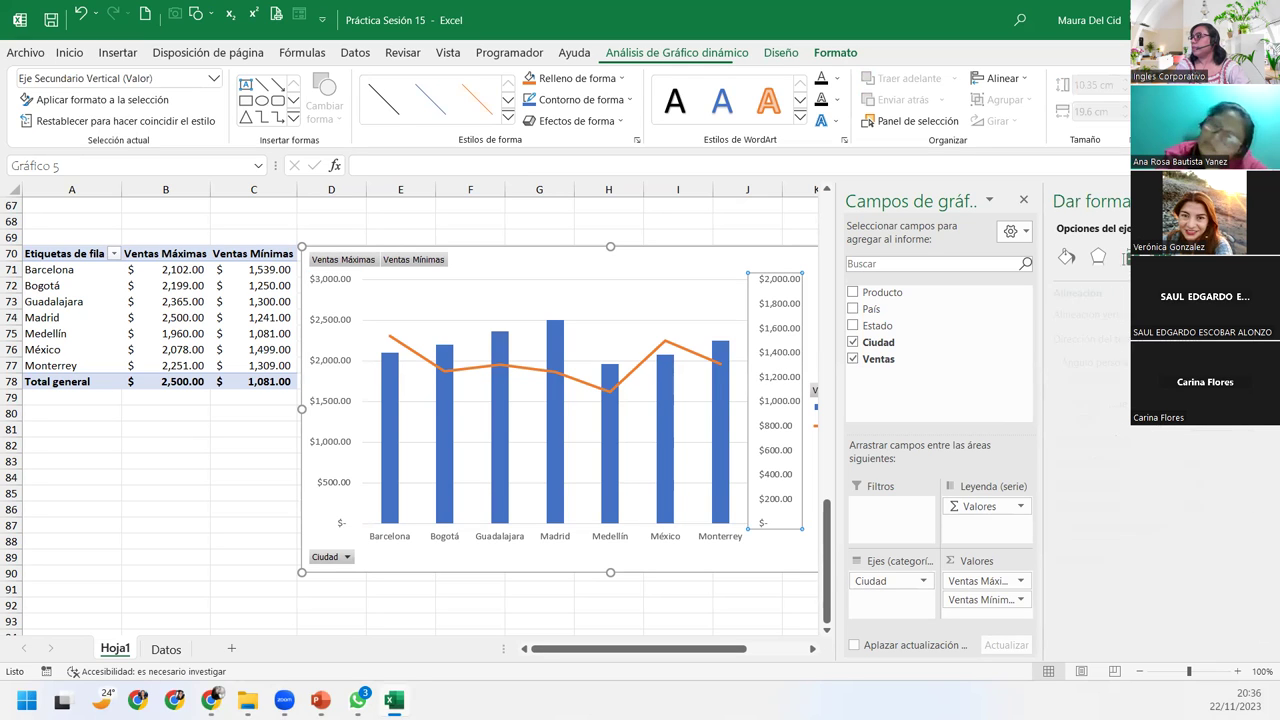
{"action": "left_click", "coordinate": [1066, 257]}
{"action": "left_click", "coordinate": [1099, 257]}
{"action": "left_click", "coordinate": [1127, 257]}
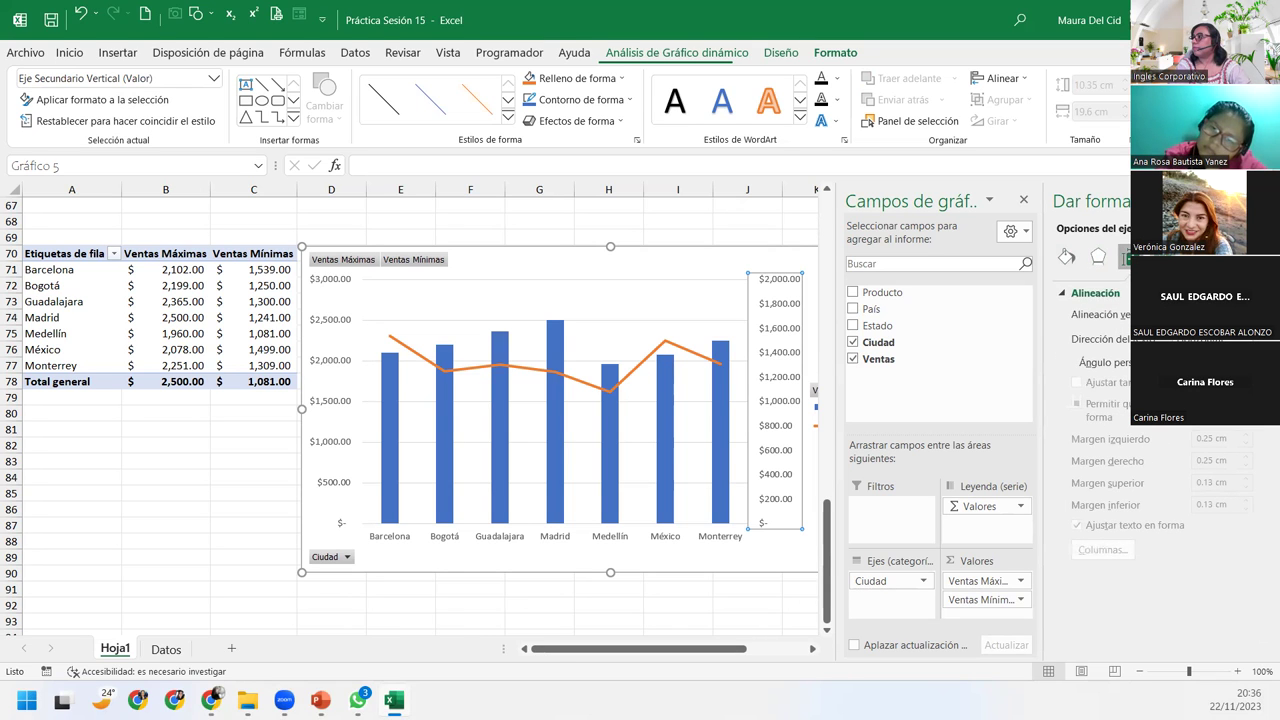
{"action": "left_click", "coordinate": [1155, 257]}
{"action": "left_click", "coordinate": [1064, 294]}
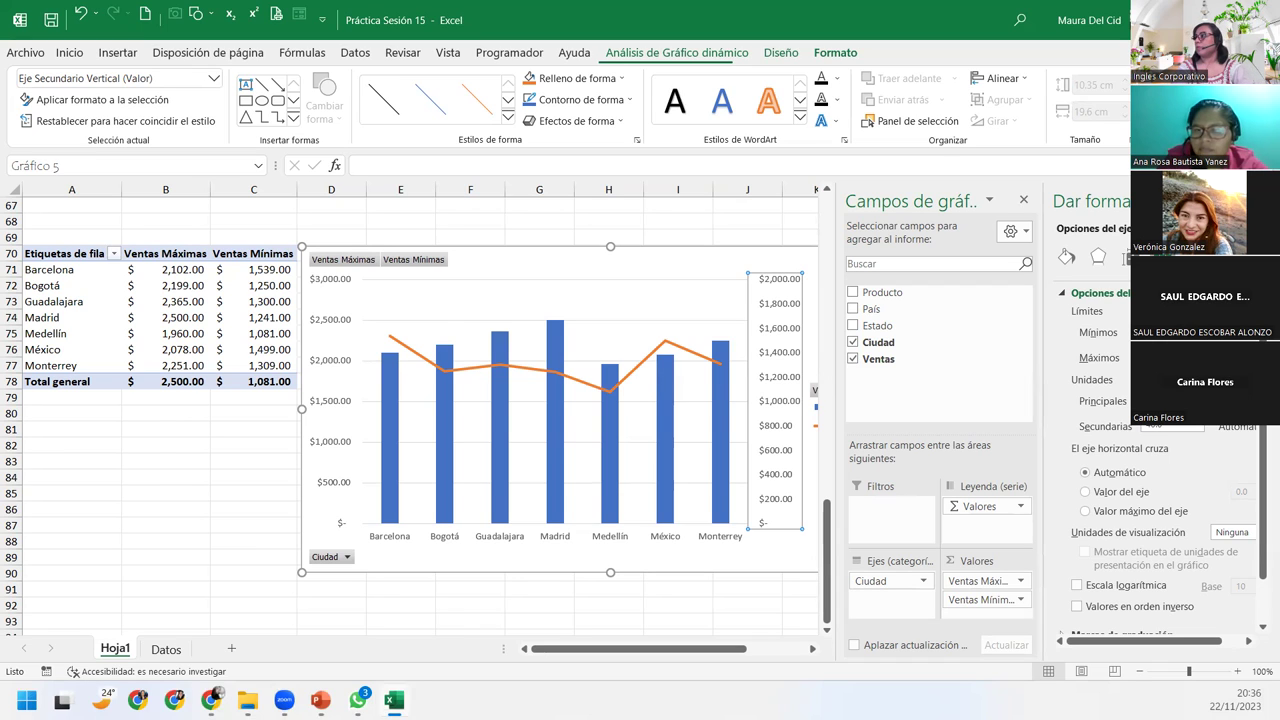
Set the secondary axis major unit to 250, try a 5000 maximum, then restore 2000
{"action": "key", "text": "Tab"}
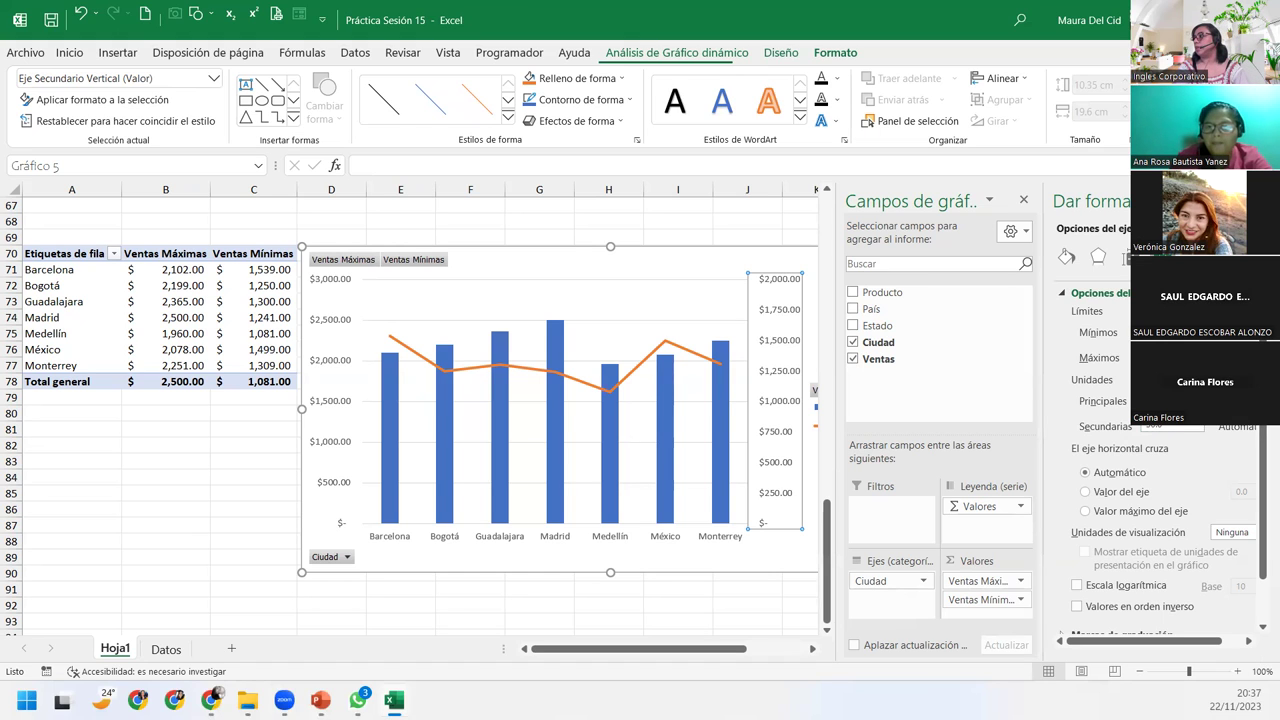
{"action": "key", "text": "Return"}
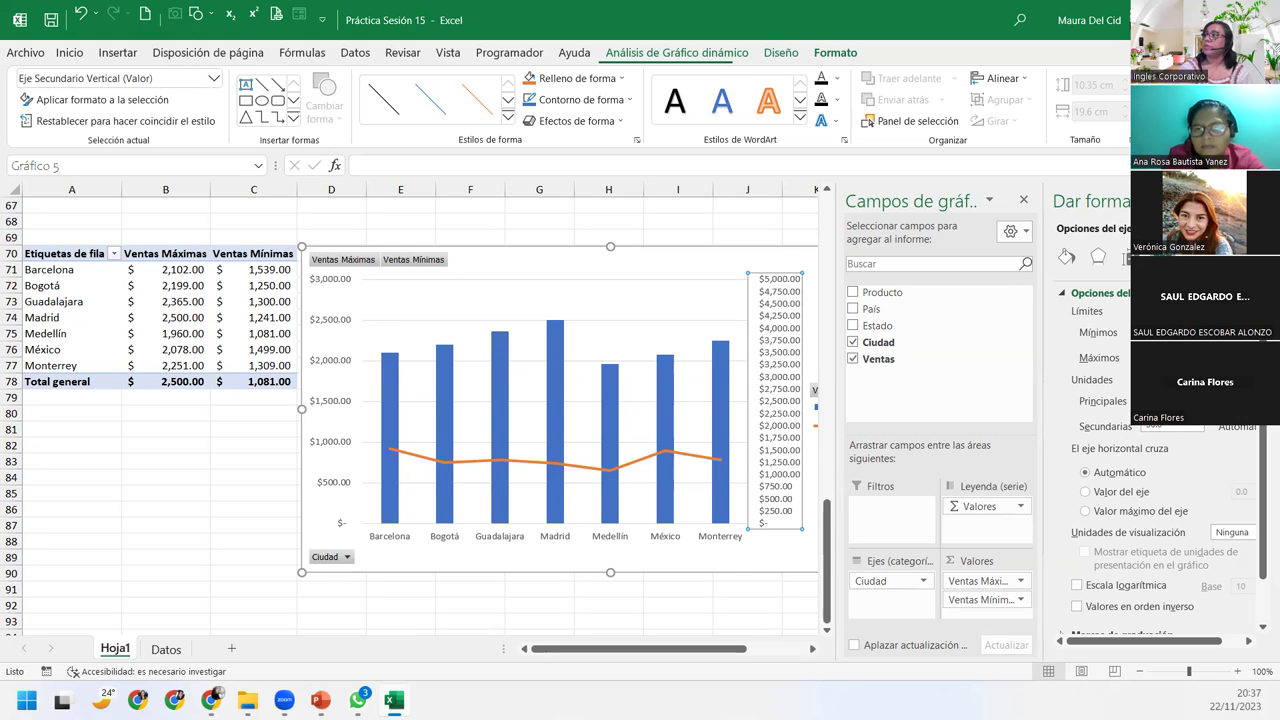
{"action": "key", "text": "Return"}
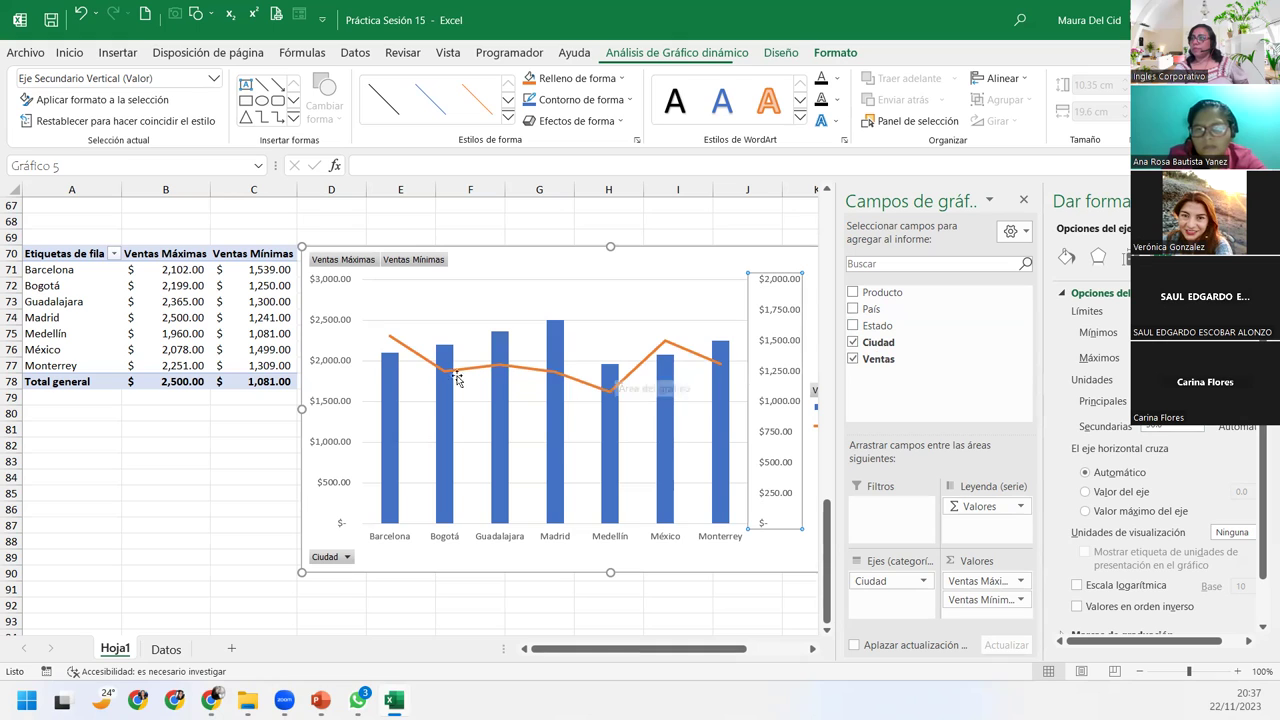
Review the primary vertical axis settings, then close the axis formatting pane
{"action": "left_click", "coordinate": [326, 323]}
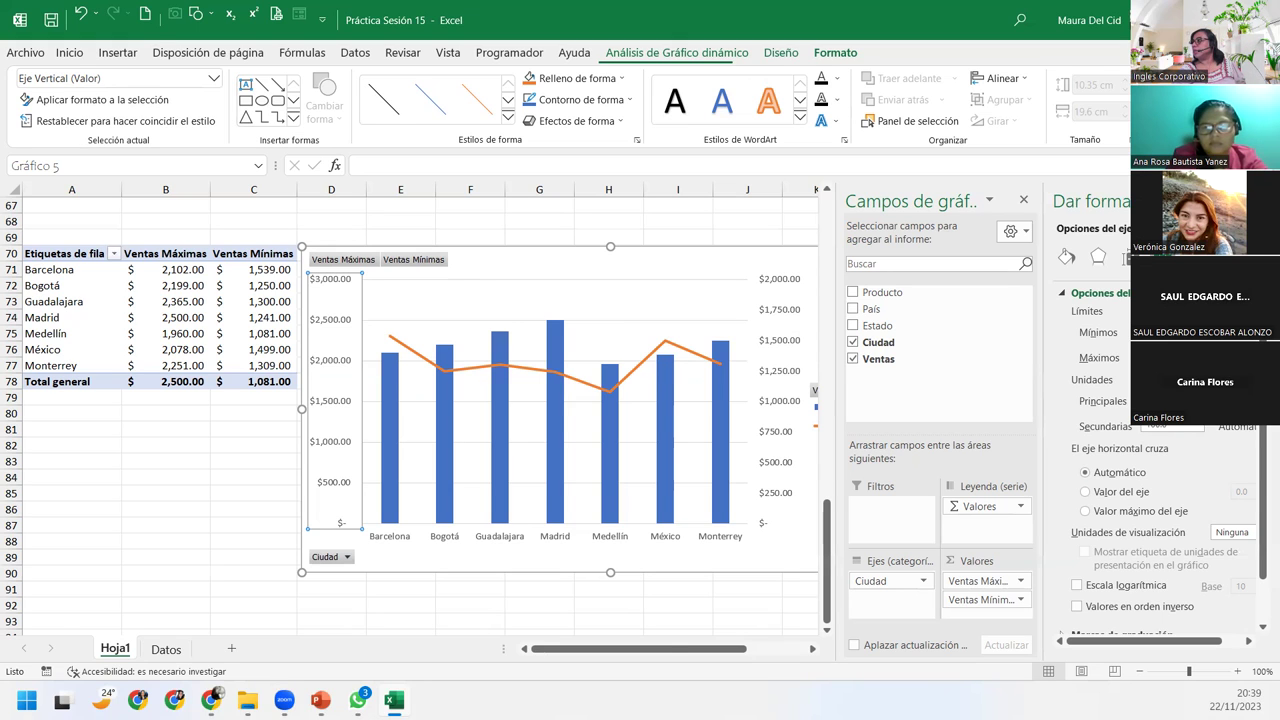
{"action": "left_click", "coordinate": [1265, 201]}
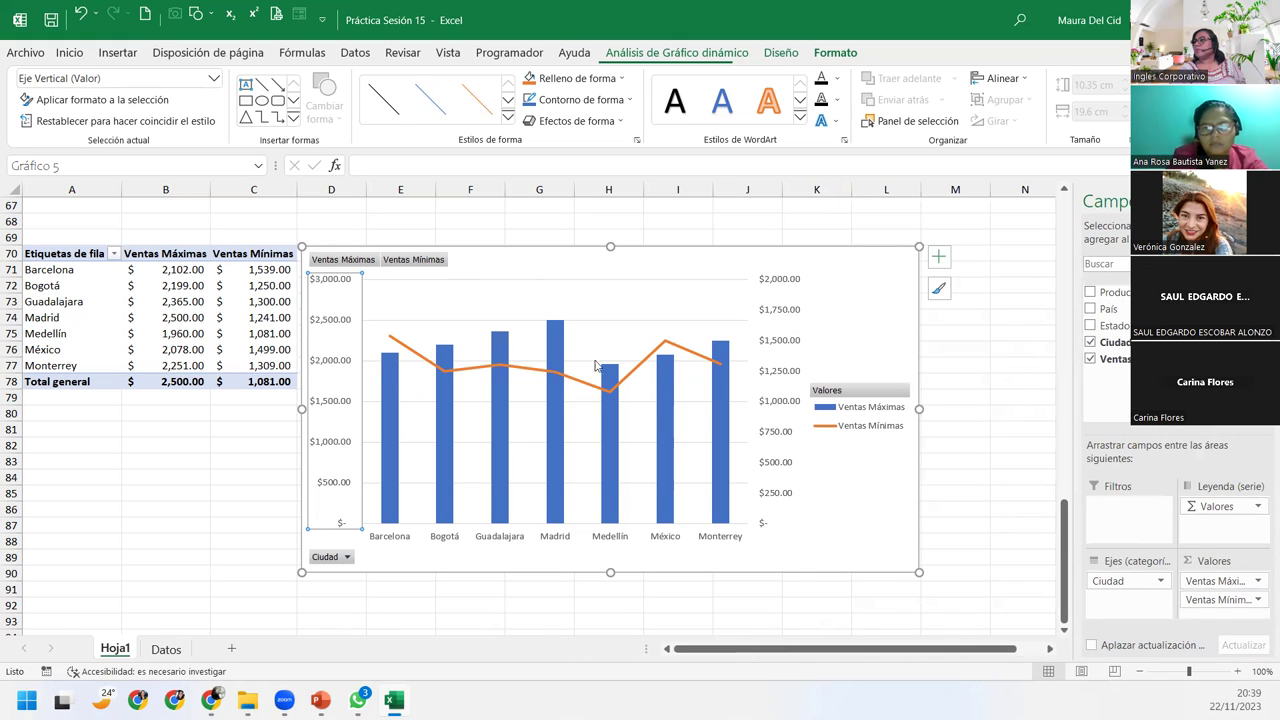
Insert a Producto slicer, move it below the pivot table, and shorten it to its three items
{"action": "left_click", "coordinate": [160, 428]}
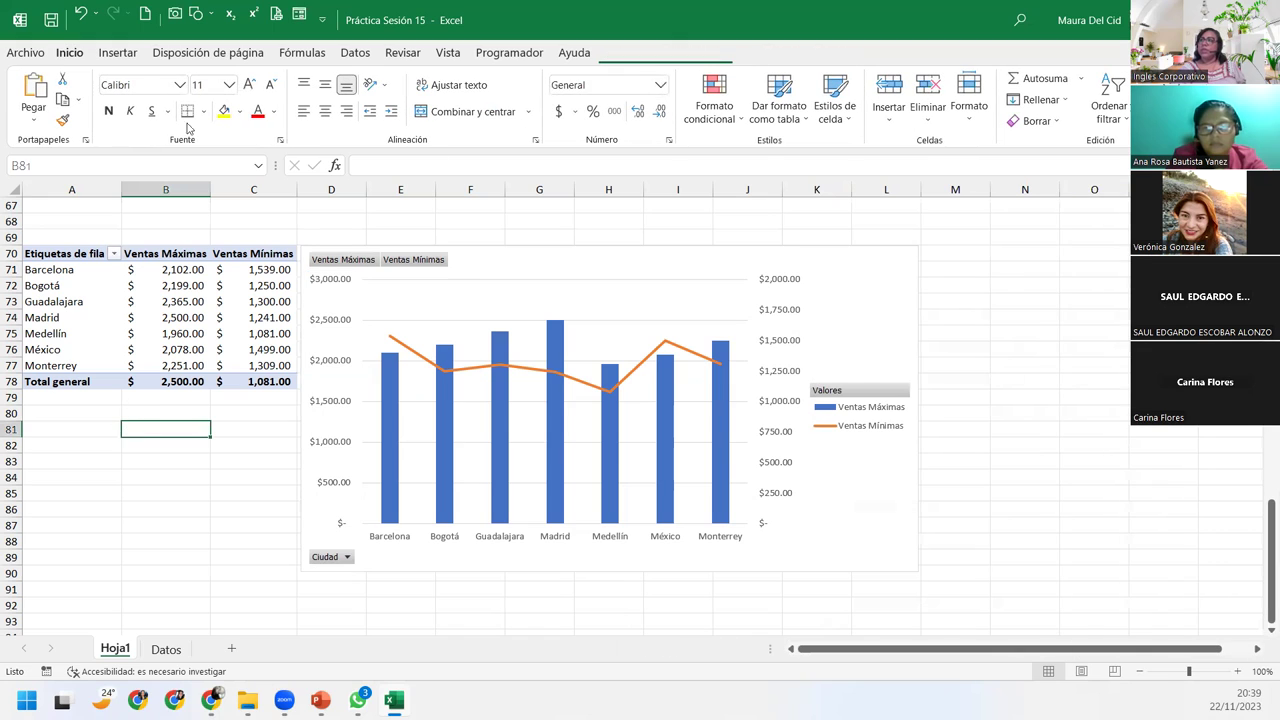
{"action": "left_click", "coordinate": [55, 410]}
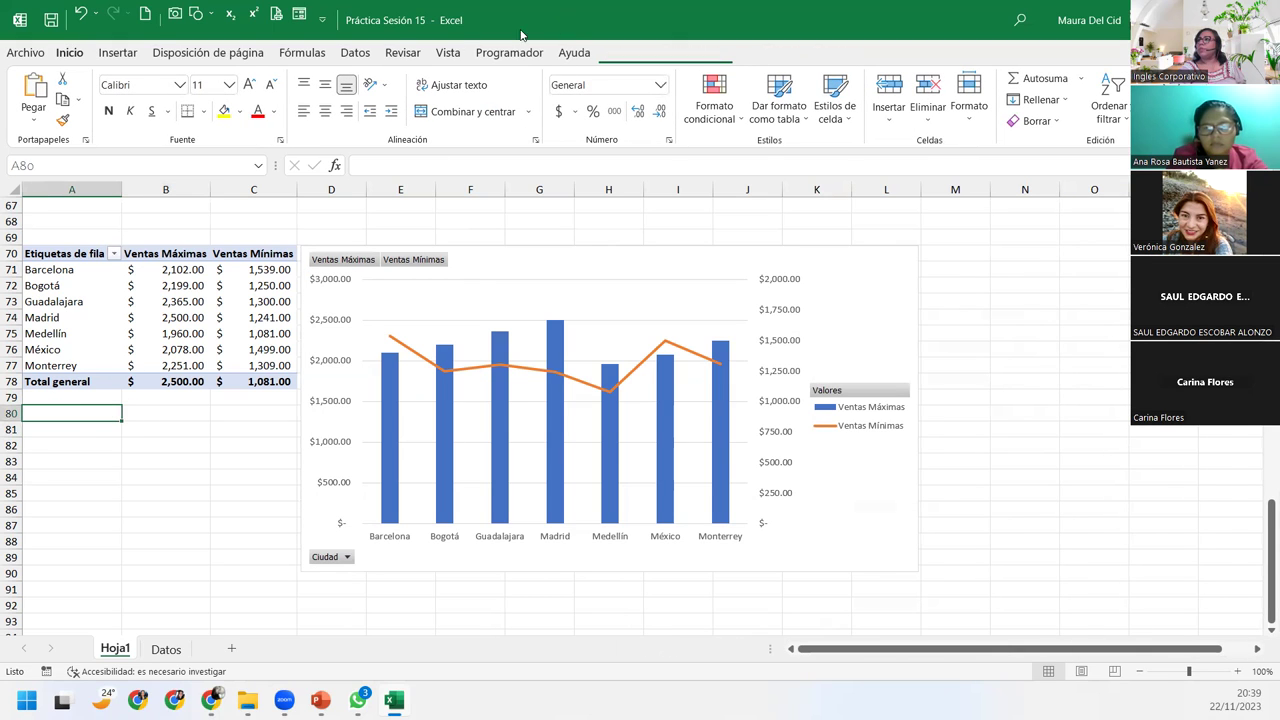
{"action": "left_click", "coordinate": [204, 313]}
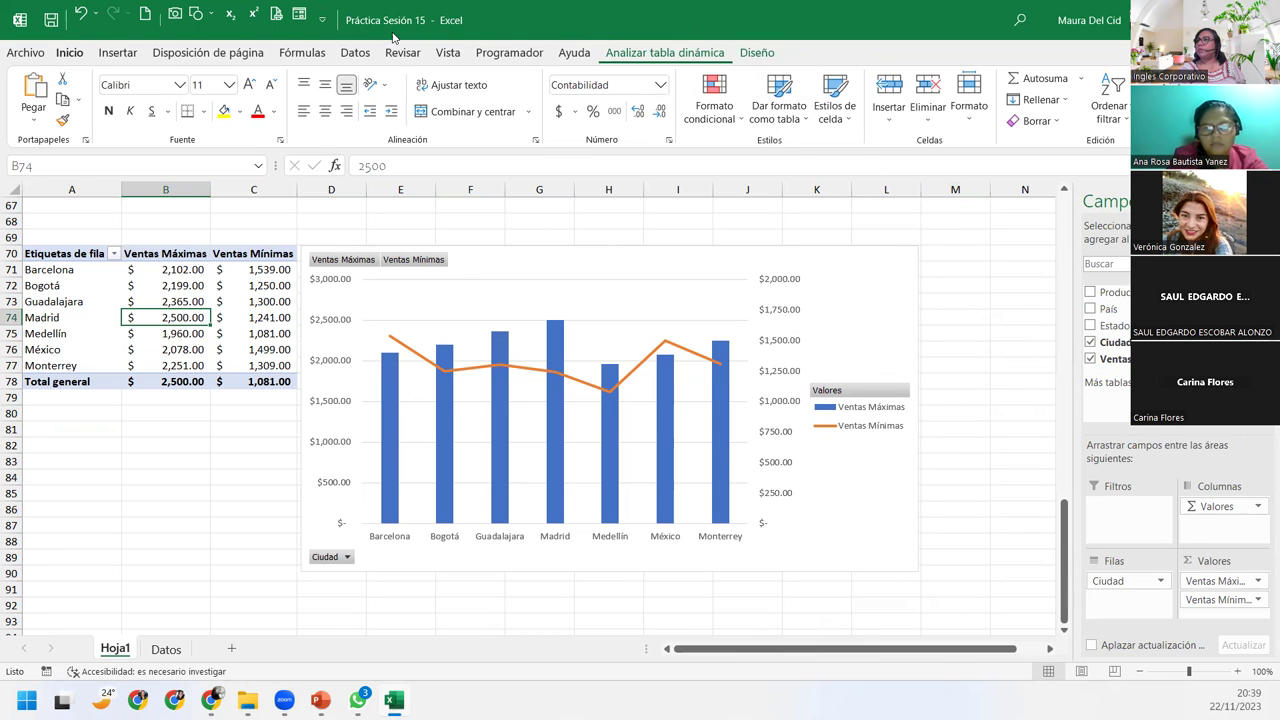
{"action": "left_click", "coordinate": [634, 52]}
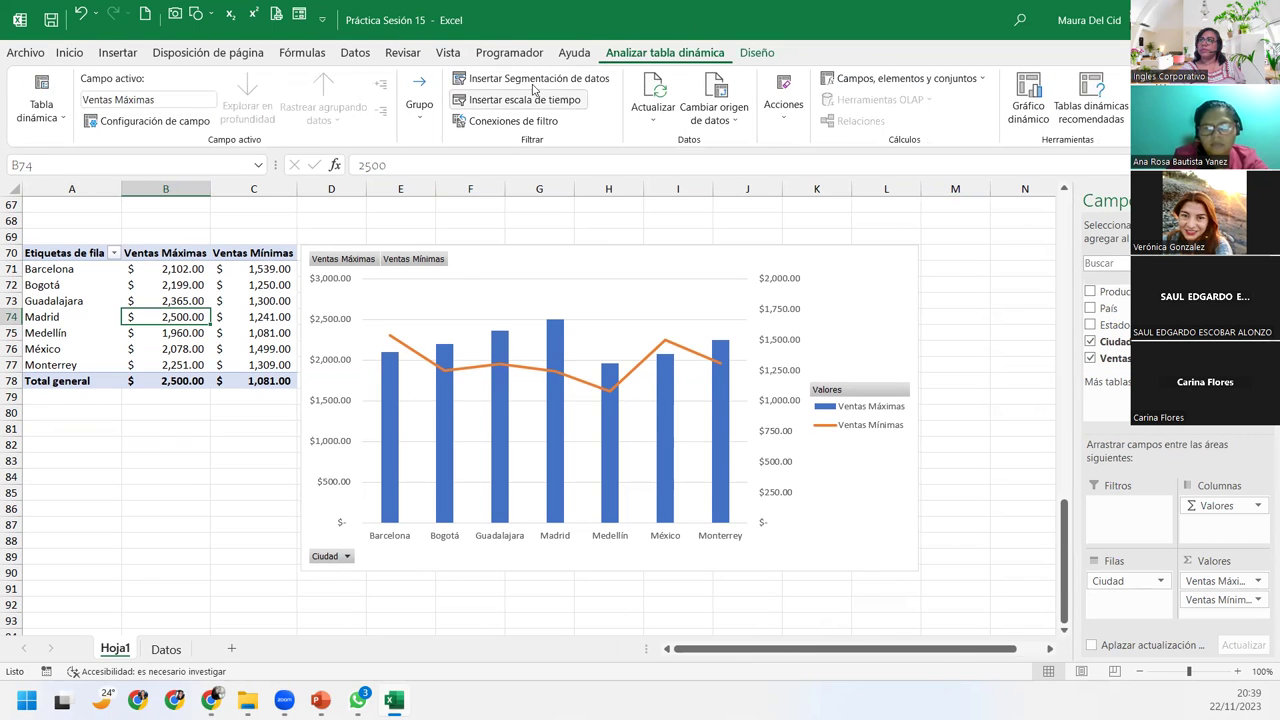
{"action": "left_click", "coordinate": [533, 82]}
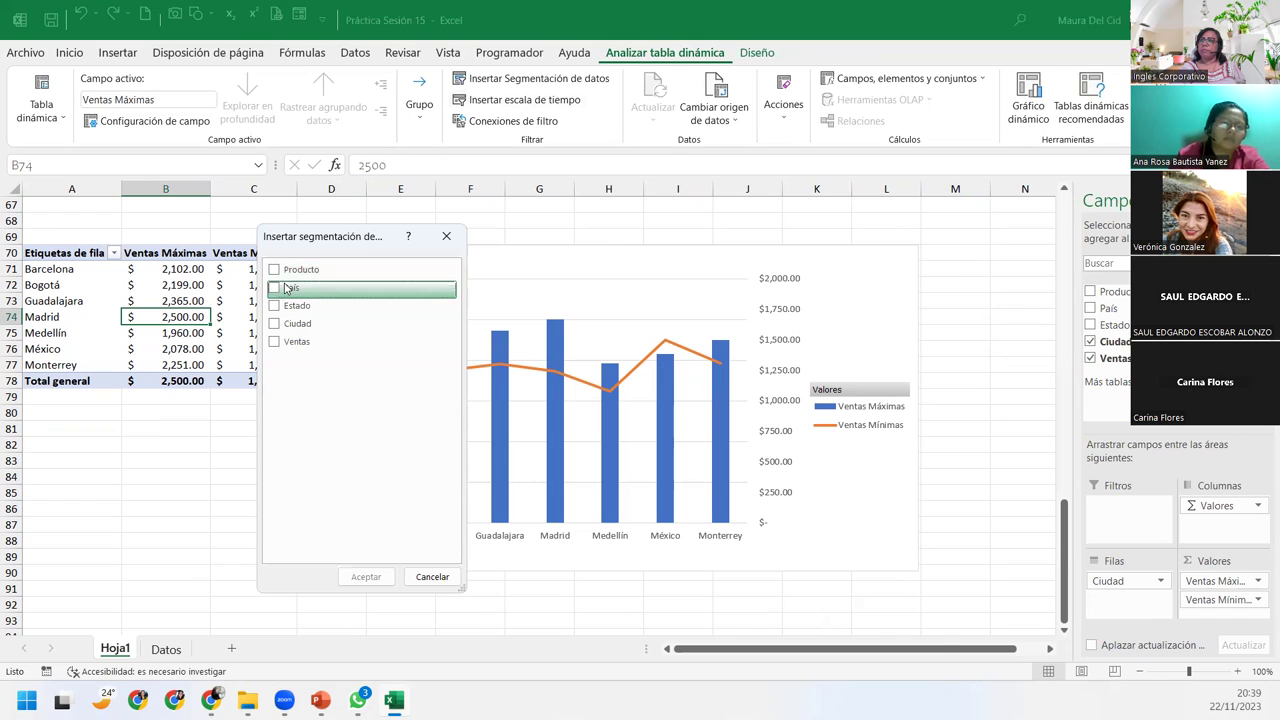
{"action": "left_click", "coordinate": [277, 271]}
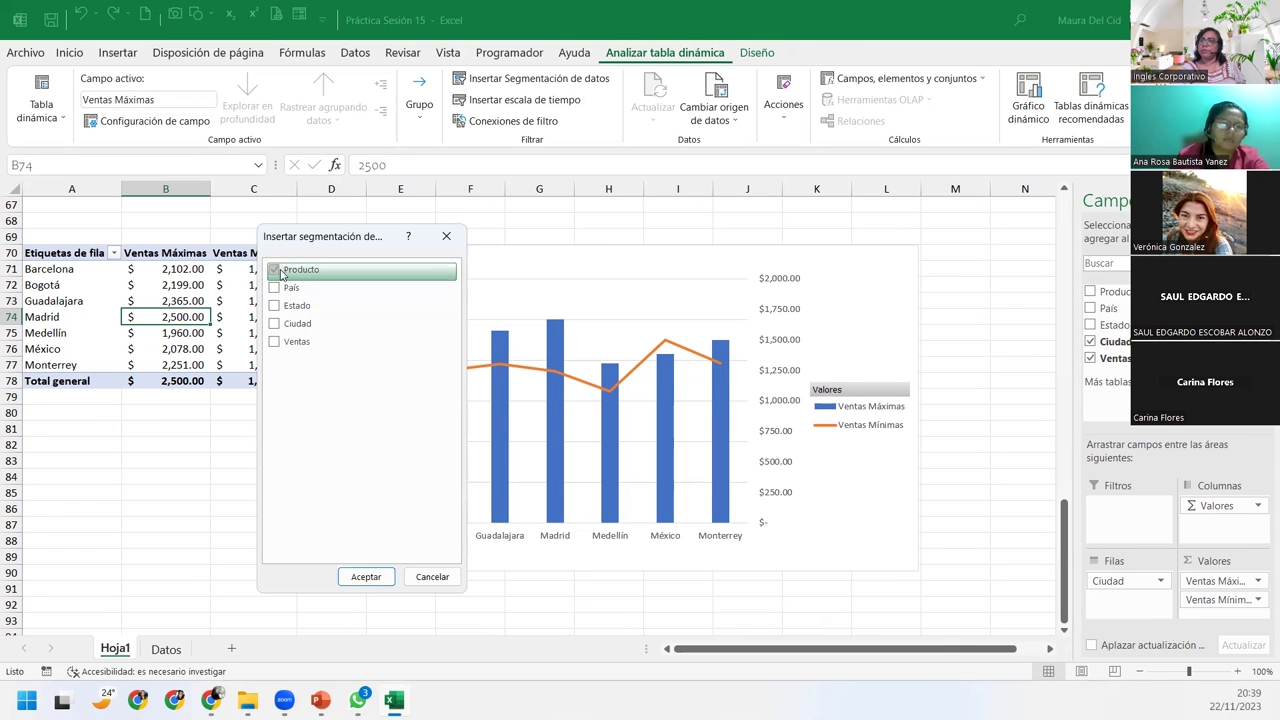
{"action": "left_click", "coordinate": [366, 577]}
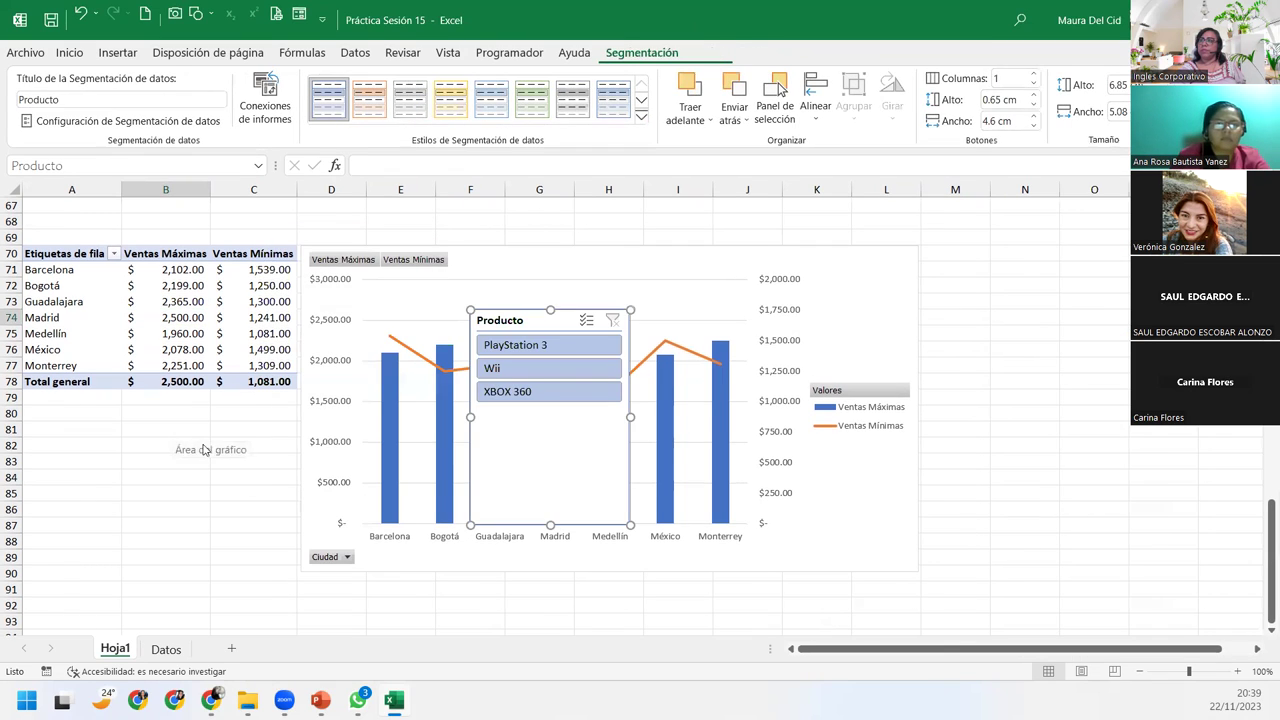
{"action": "left_click_drag", "start_coordinate": [530, 319], "coordinate": [86, 411]}
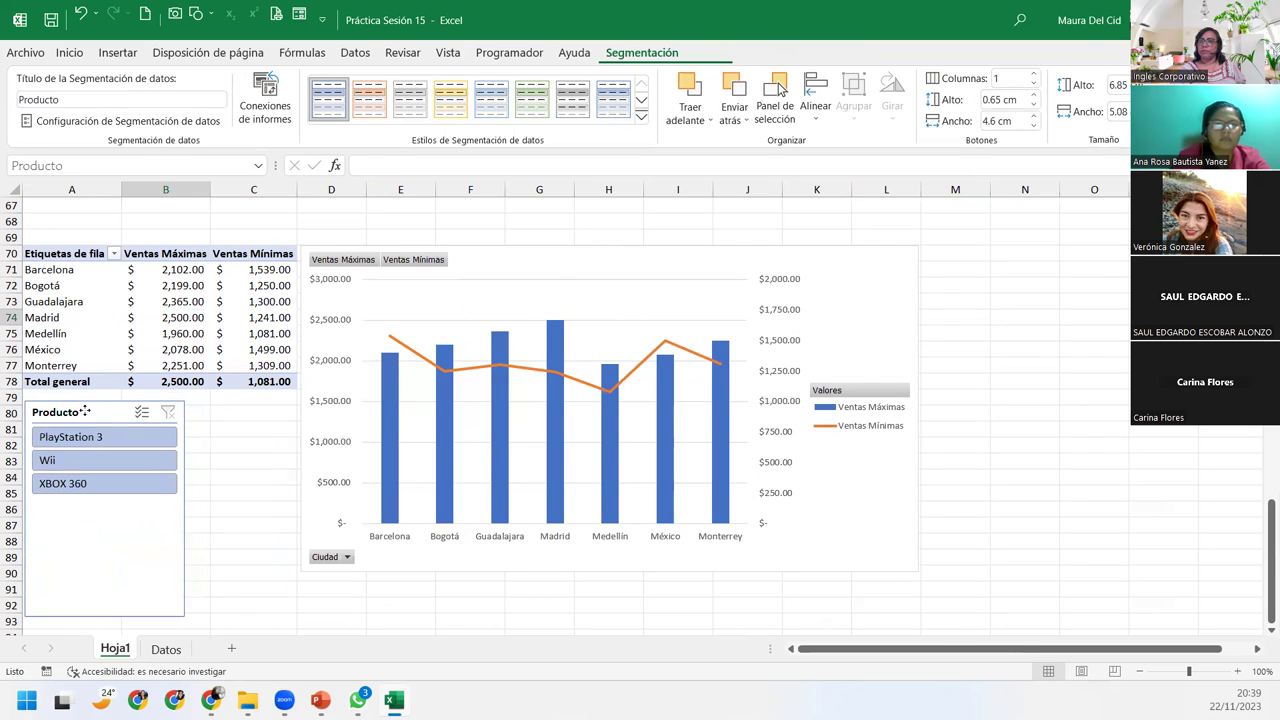
{"action": "left_click_drag", "start_coordinate": [106, 616], "coordinate": [122, 515]}
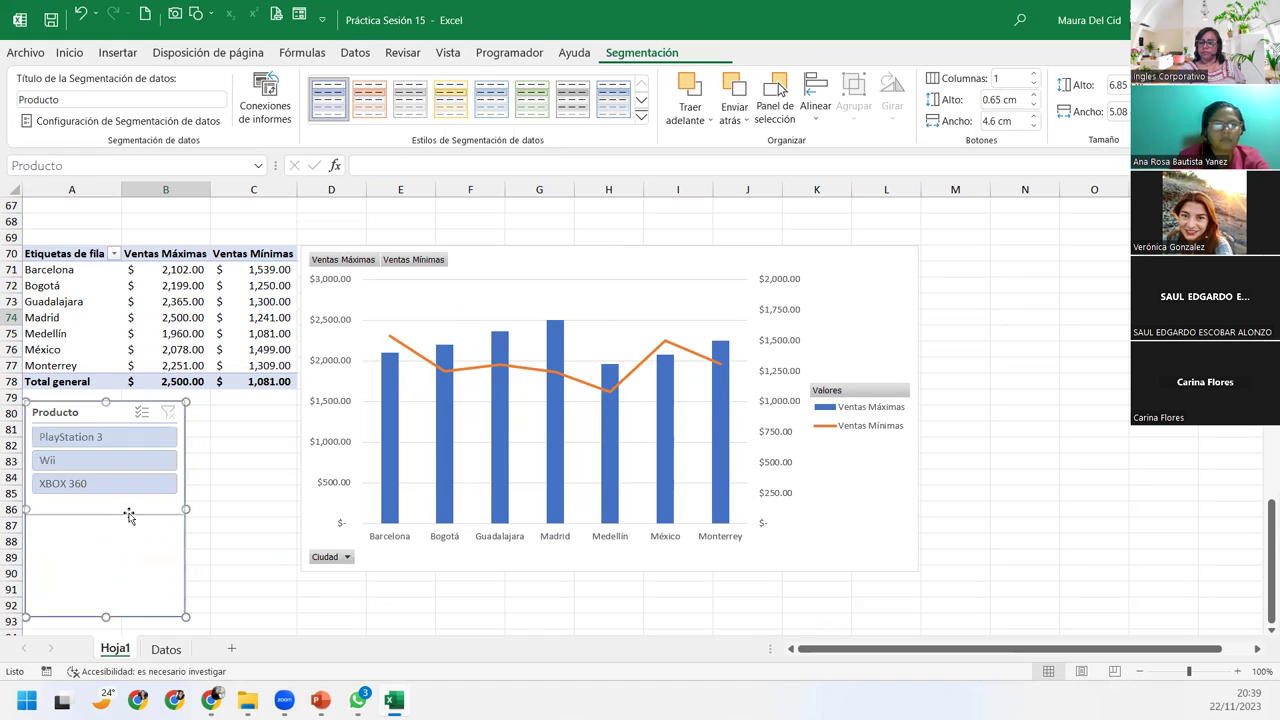
Narrow the Producto slicer to 2.83 cm and fit it between the city pivot table and the right-shifted chart
{"action": "left_click_drag", "start_coordinate": [185, 458], "coordinate": [134, 458]}
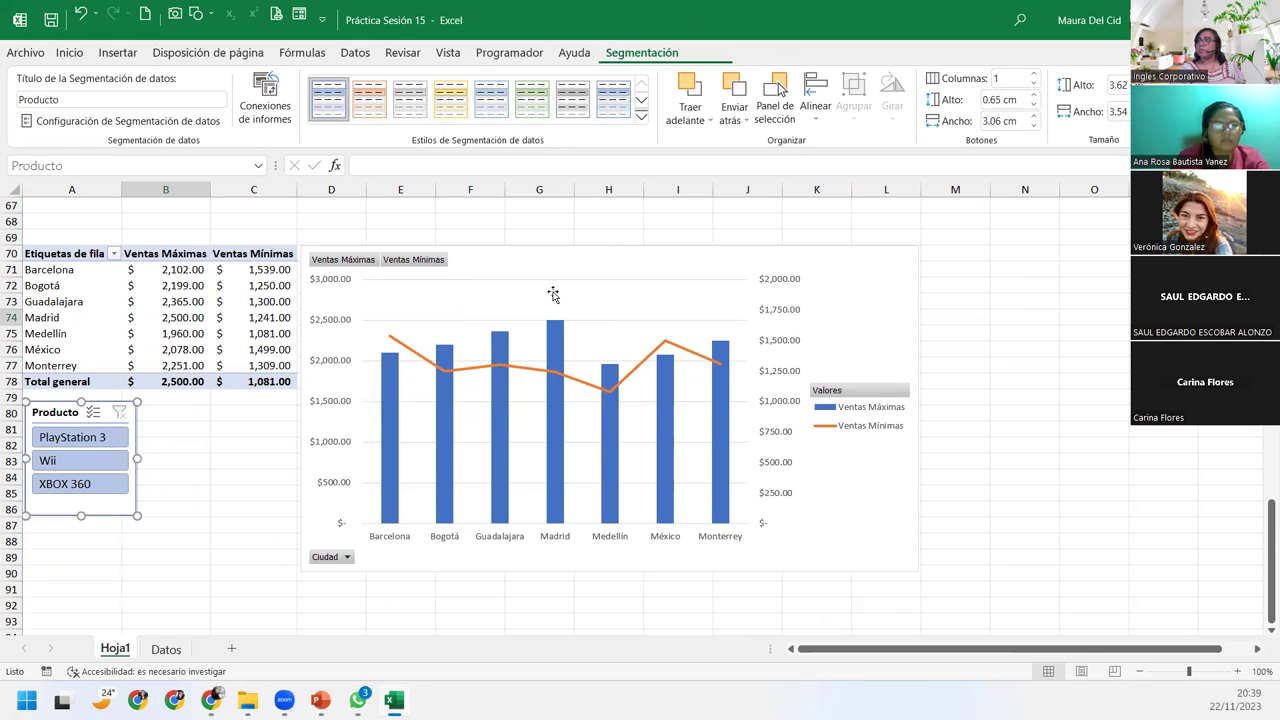
{"action": "left_click_drag", "start_coordinate": [535, 273], "coordinate": [642, 266]}
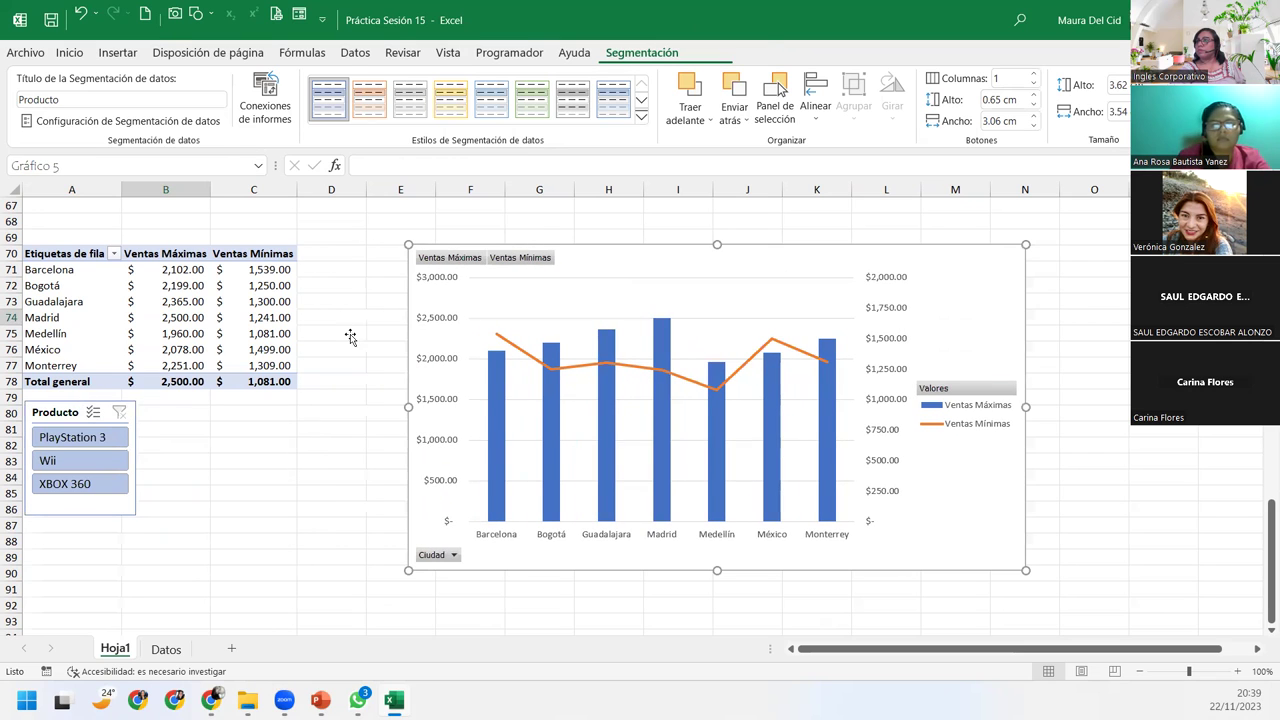
{"action": "left_click_drag", "start_coordinate": [76, 410], "coordinate": [343, 256]}
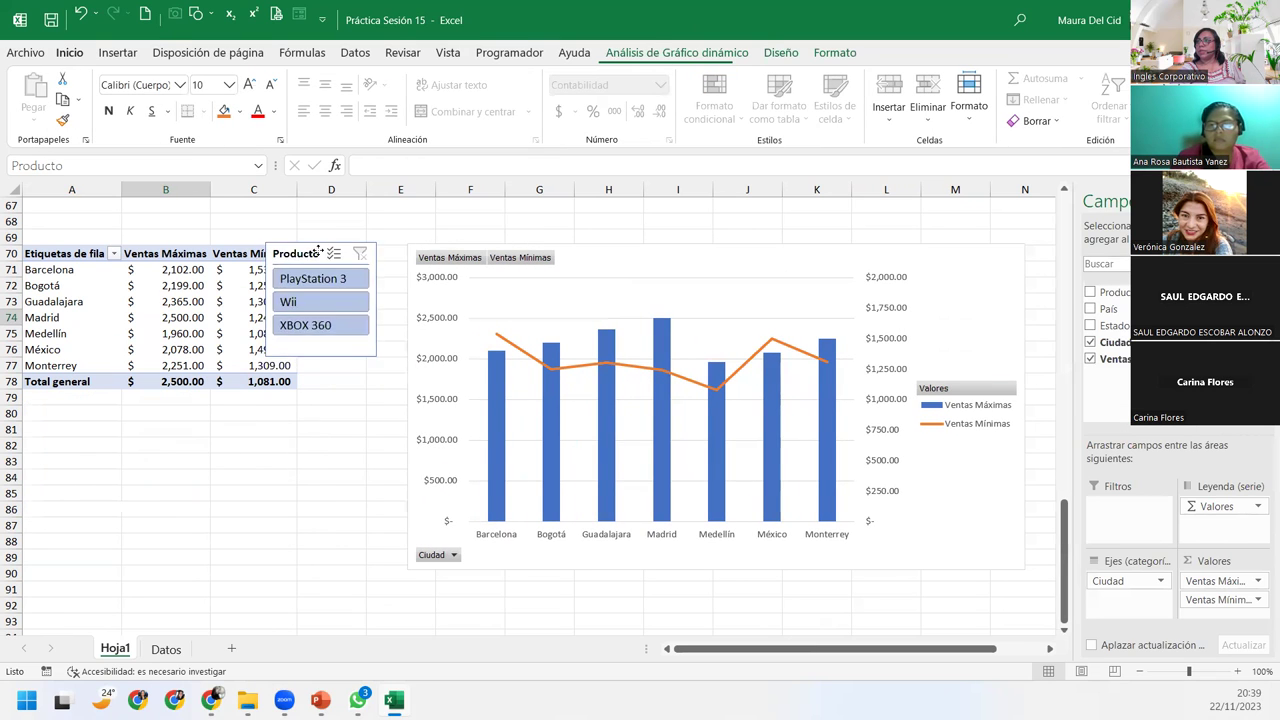
{"action": "left_click_drag", "start_coordinate": [343, 256], "coordinate": [353, 255]}
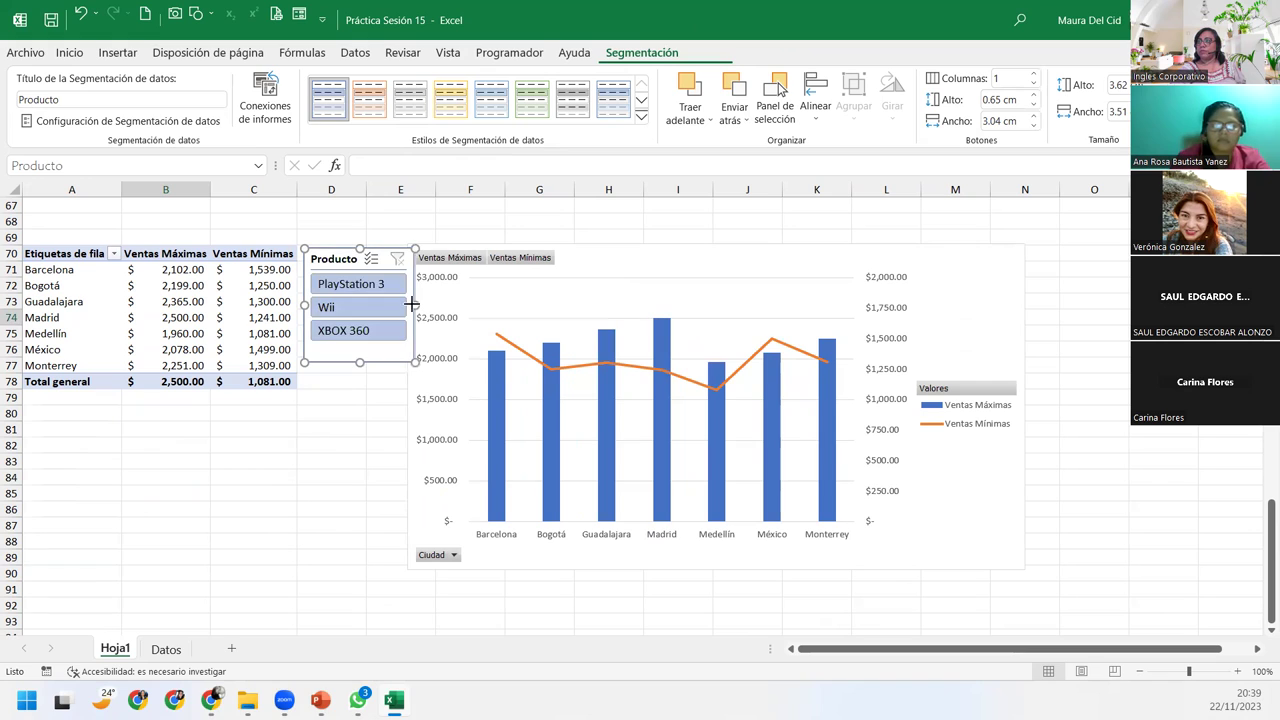
{"action": "left_click_drag", "start_coordinate": [412, 304], "coordinate": [407, 304]}
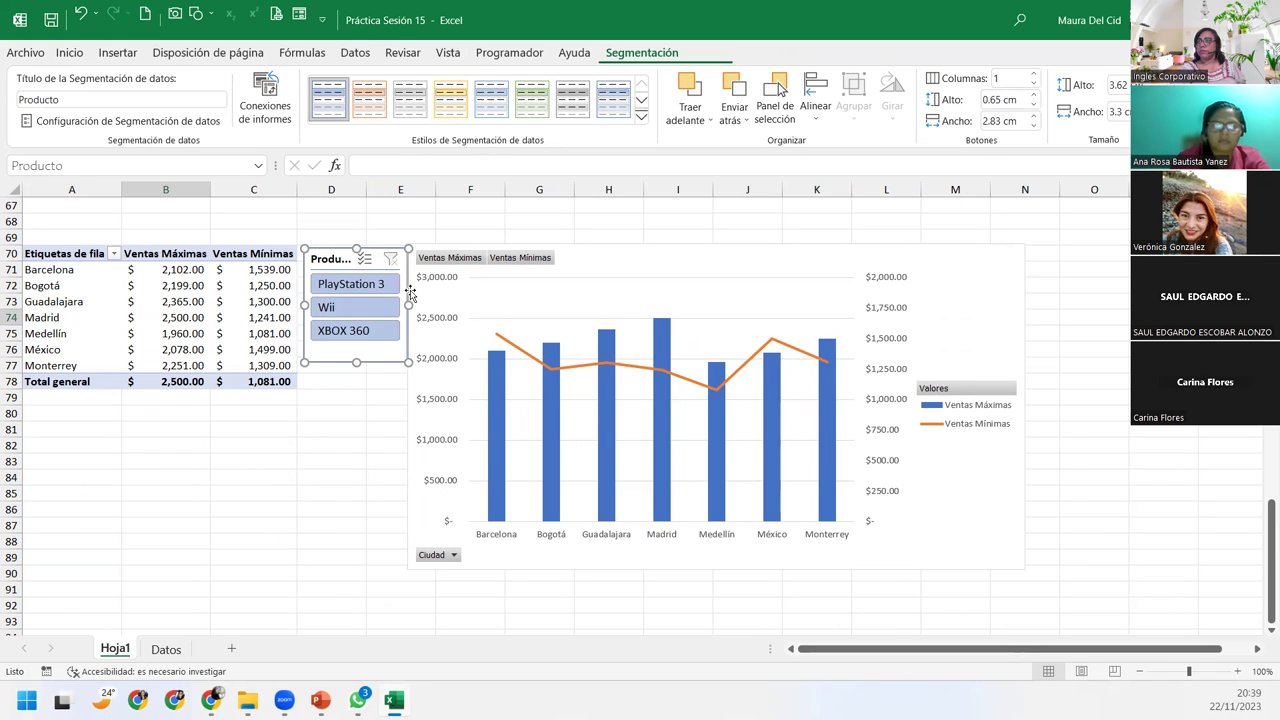
Try PlayStation 3, Wii and XBOX 360 in the slicer, ending on PlayStation 3 ($2,500.00 and $1,499.00)
{"action": "left_click", "coordinate": [362, 292]}
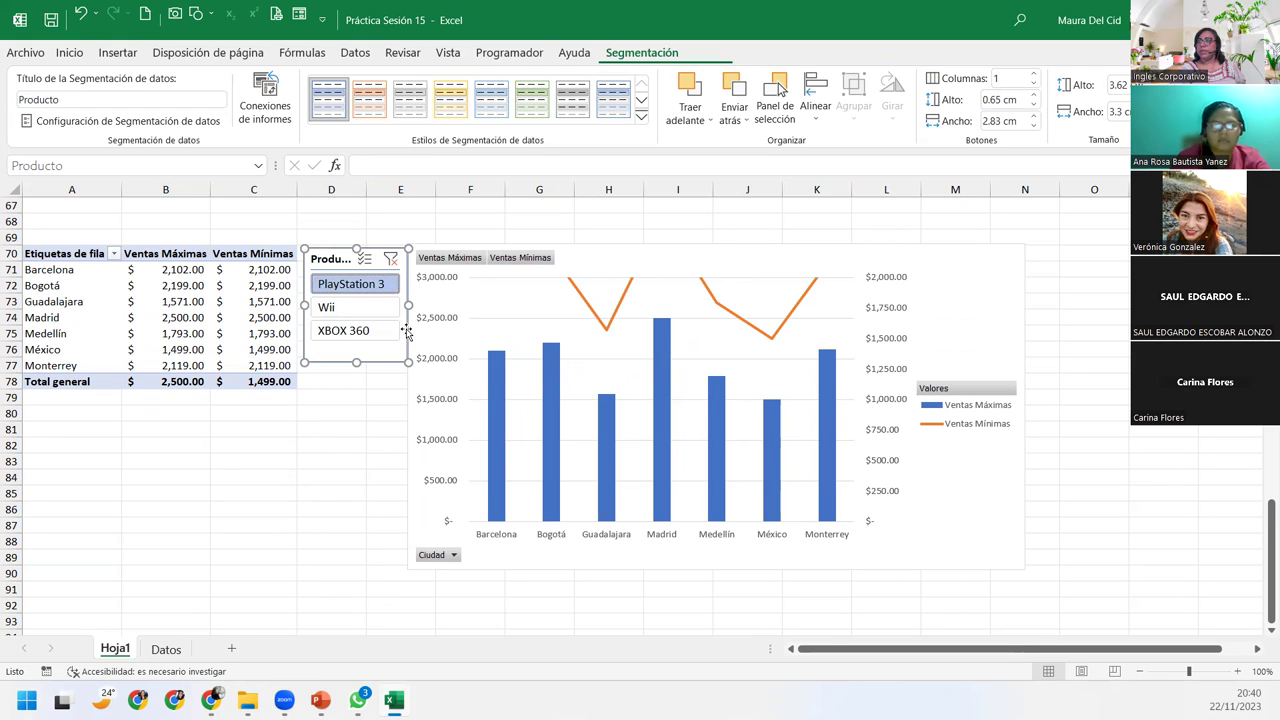
{"action": "left_click", "coordinate": [353, 308]}
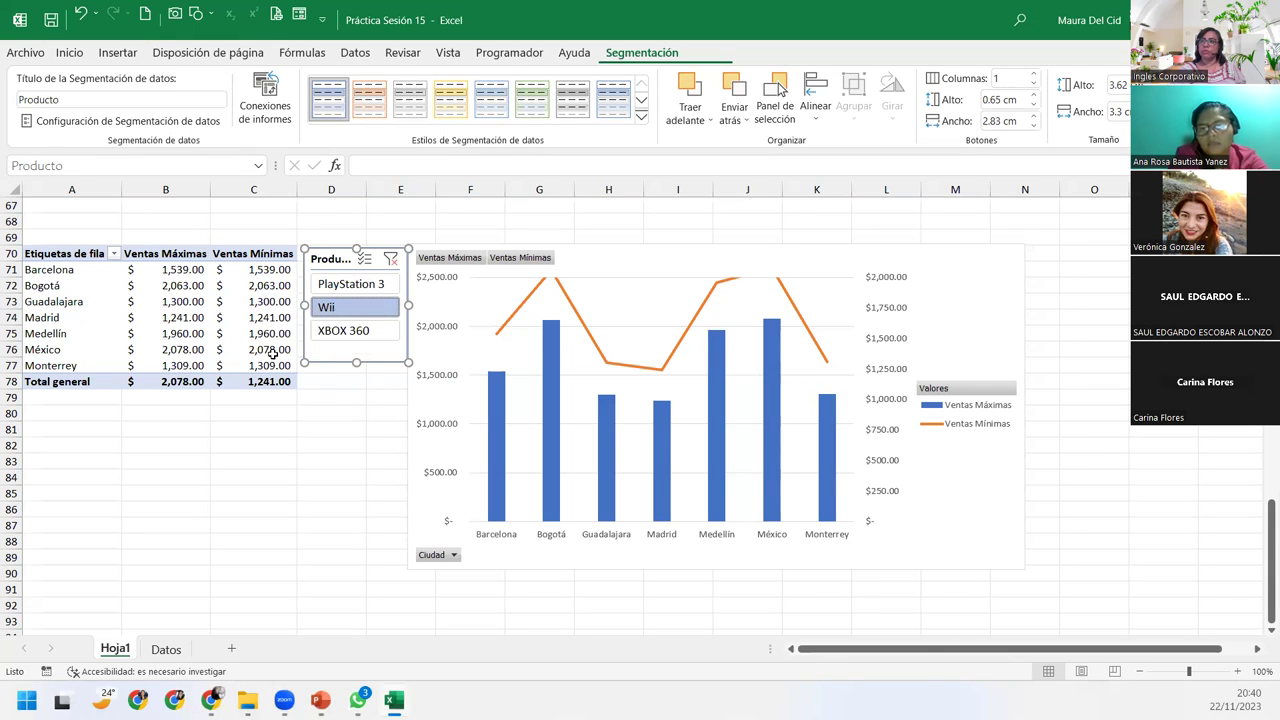
{"action": "left_click", "coordinate": [378, 333]}
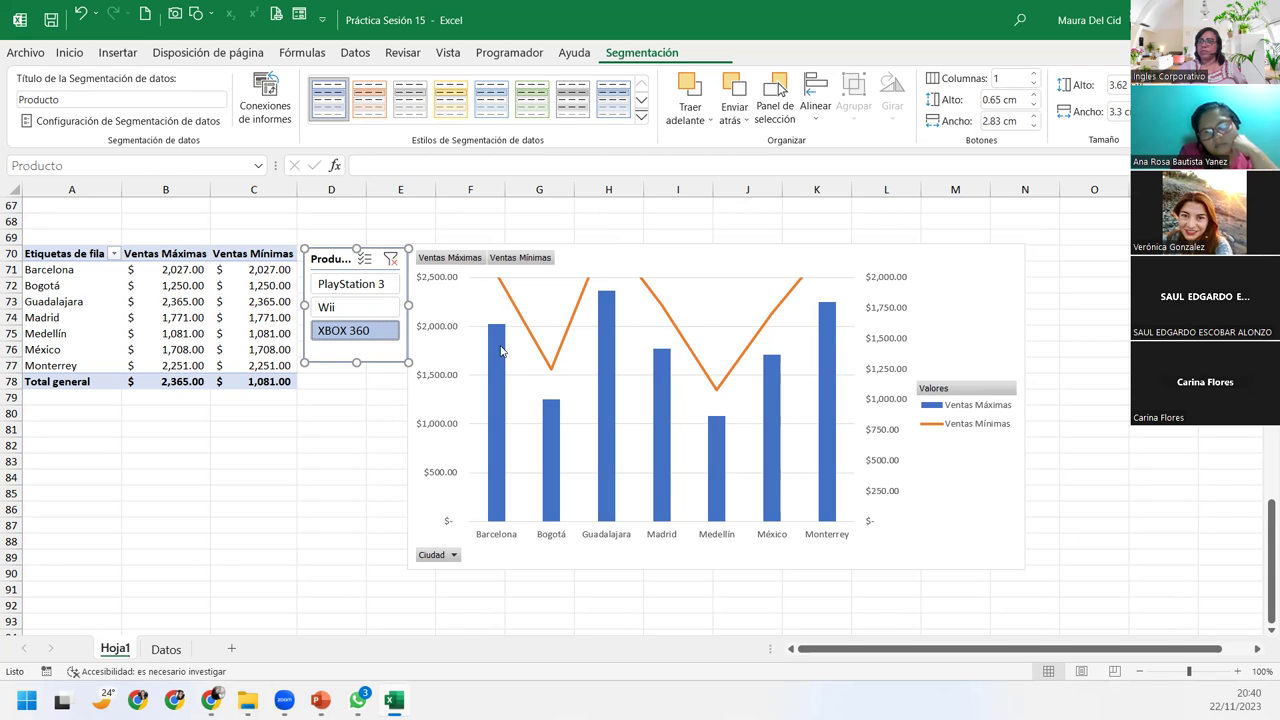
{"action": "left_click", "coordinate": [380, 317]}
{"action": "left_click", "coordinate": [368, 283]}
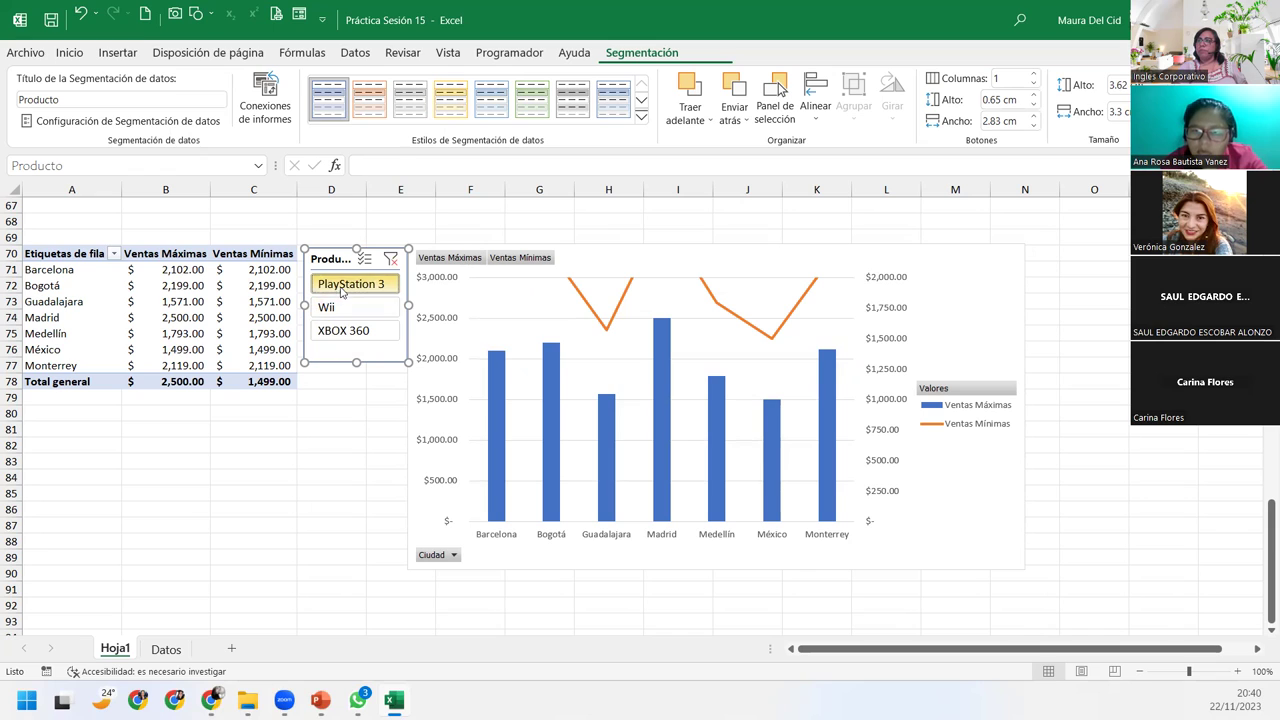
{"action": "mouse_move", "coordinate": [262, 317]}
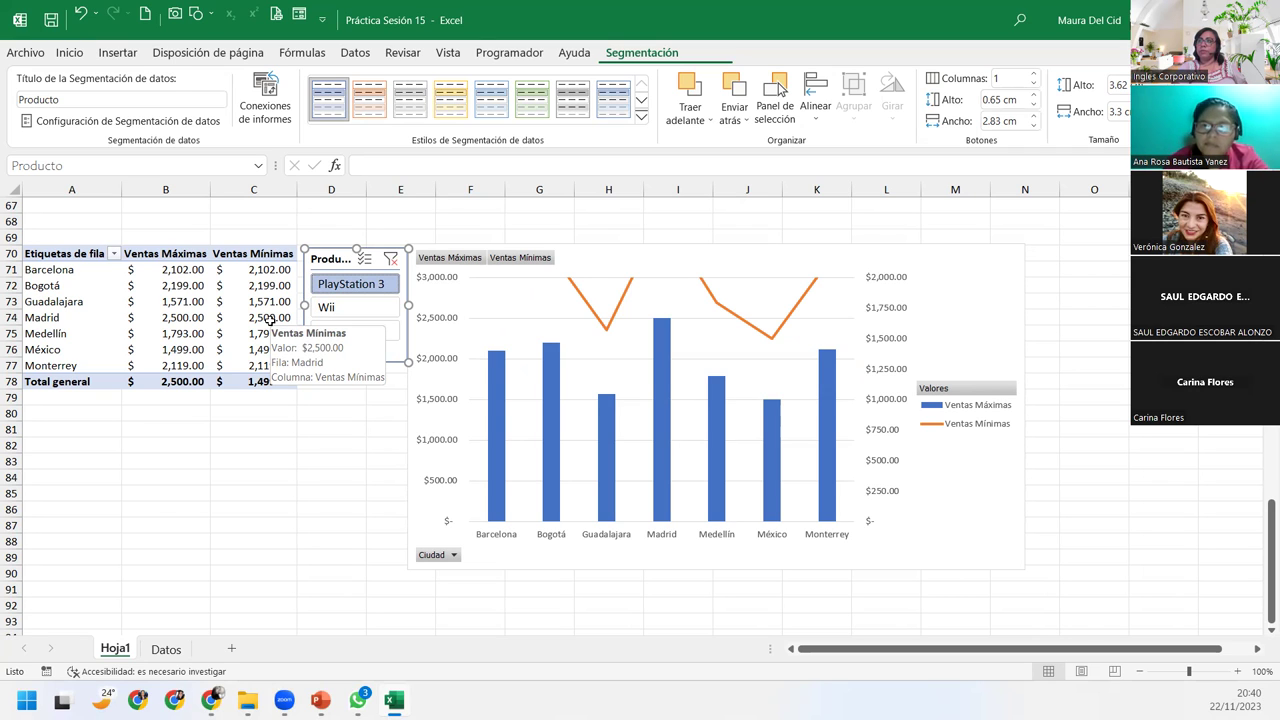
{"action": "left_click", "coordinate": [270, 319]}
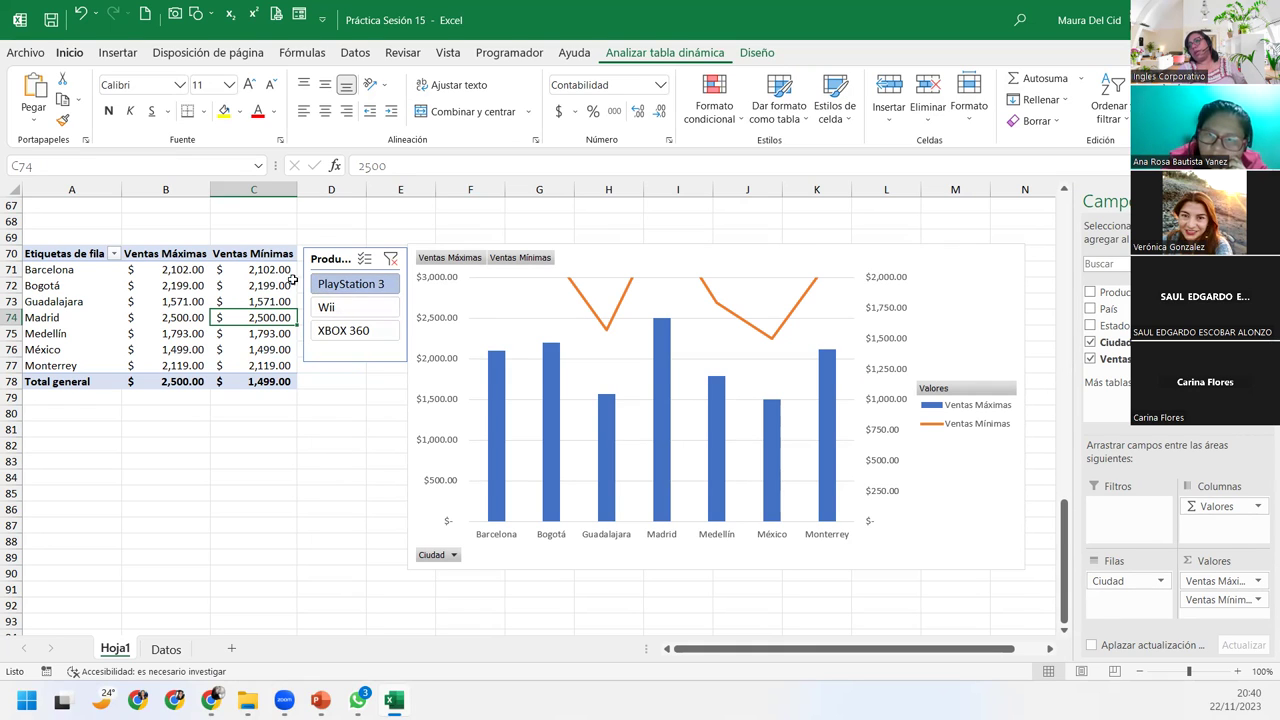
Compare the Wii, XBOX 360 and PlayStation 3 slicer filters on the pivot table and chart
{"action": "left_click", "coordinate": [340, 308]}
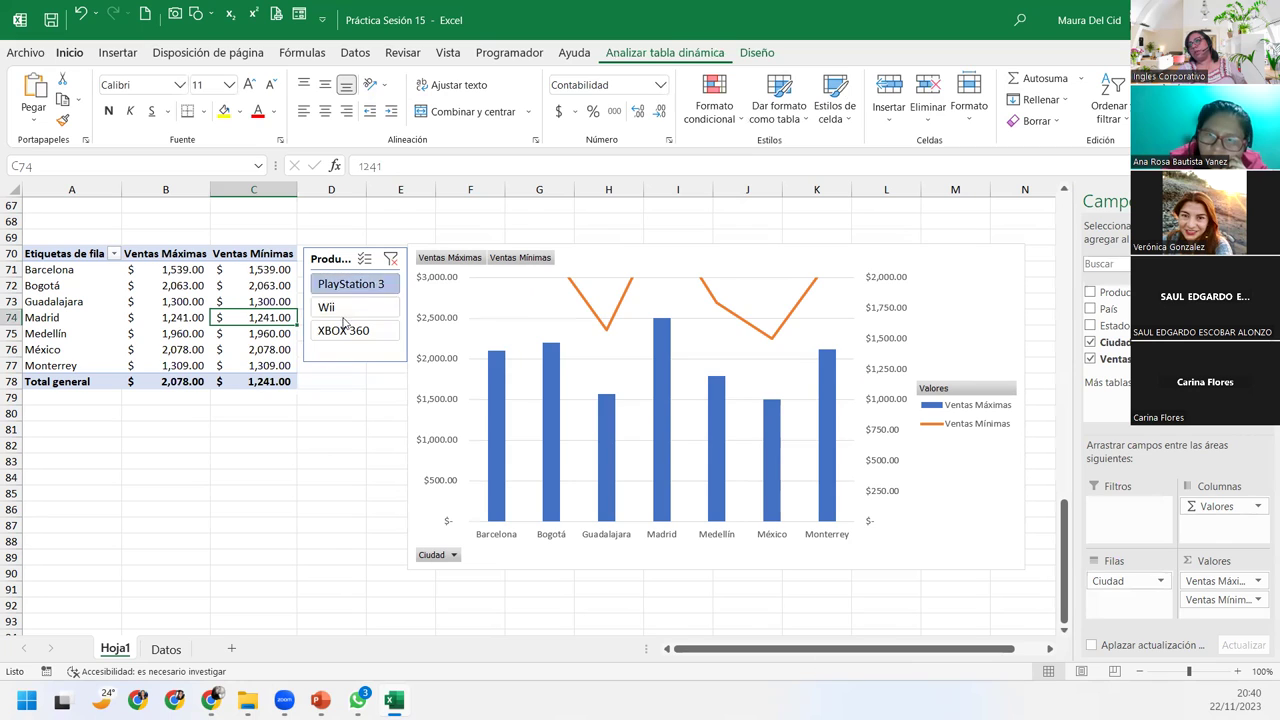
{"action": "left_click", "coordinate": [340, 331]}
{"action": "left_click", "coordinate": [340, 308]}
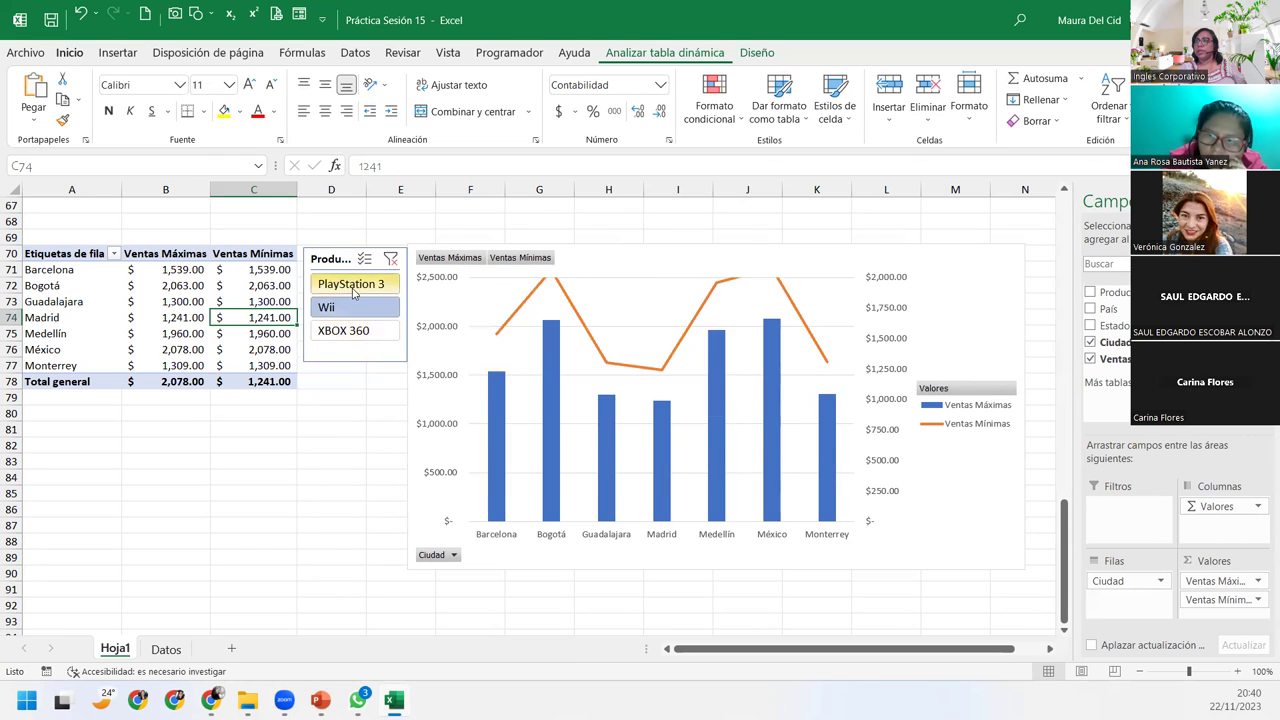
{"action": "left_click", "coordinate": [354, 288]}
{"action": "left_click", "coordinate": [347, 309]}
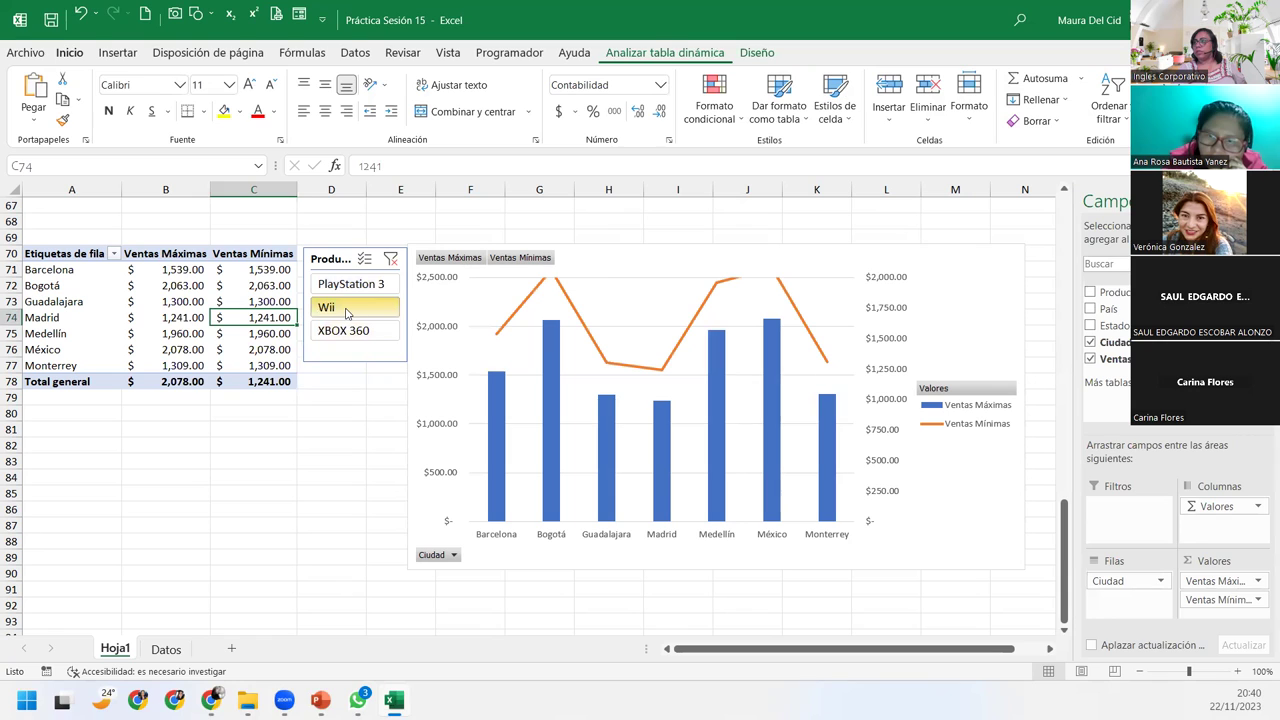
Reapply the PlayStation 3 filter and open Dar formato al eje for the secondary vertical axis
{"action": "left_click", "coordinate": [371, 284]}
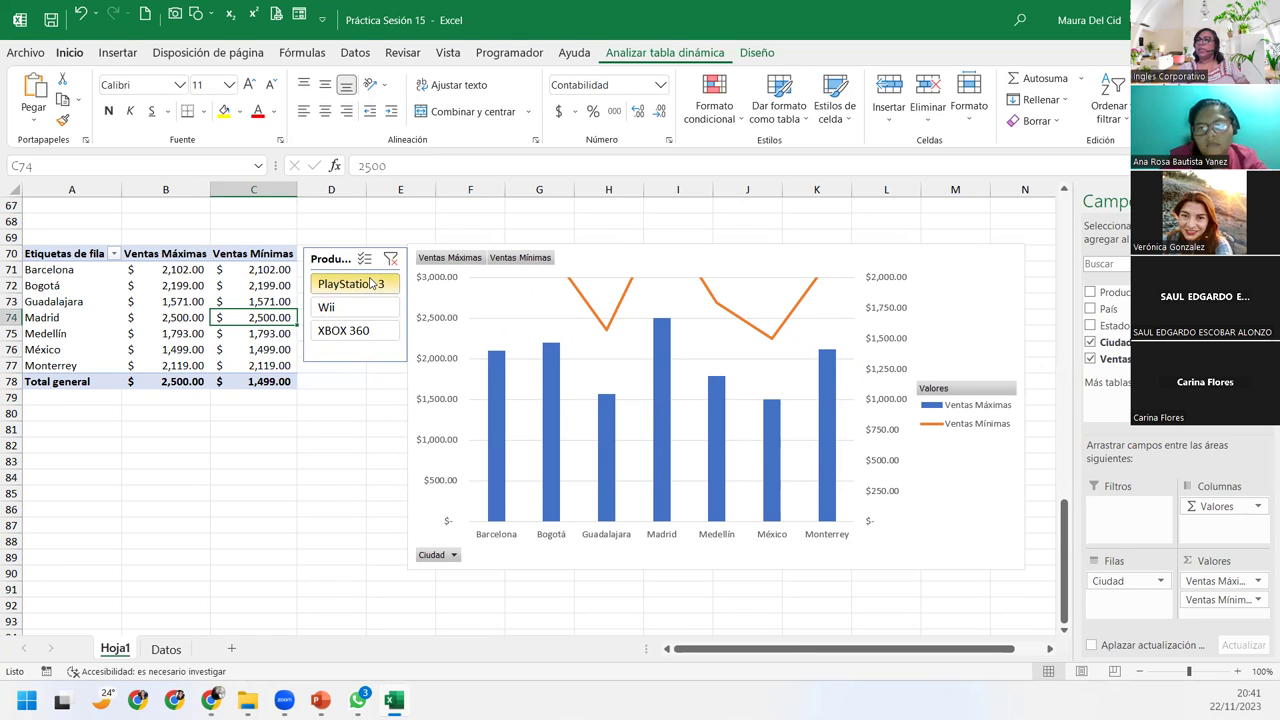
{"action": "left_click", "coordinate": [897, 313]}
{"action": "double_click", "coordinate": [897, 313]}
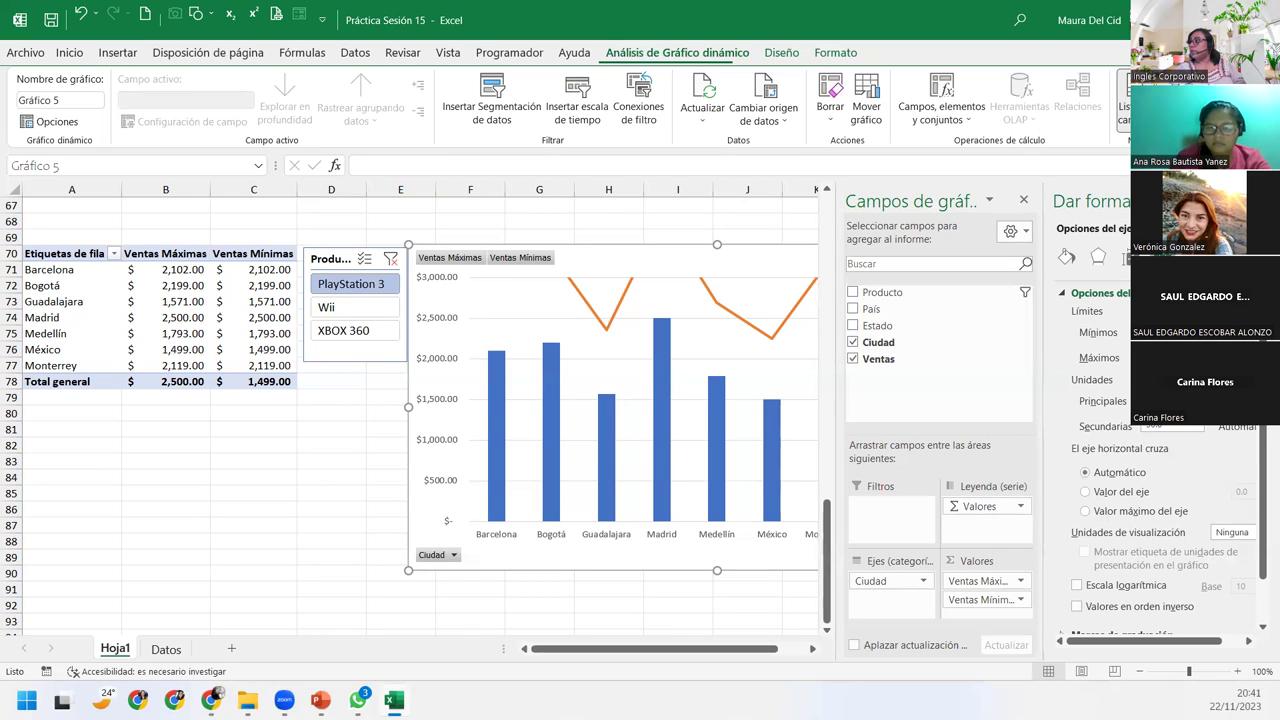
Set the secondary axis bounds to $0–$3,000 to match the primary axis, then close the pane
{"action": "key", "text": "Return"}
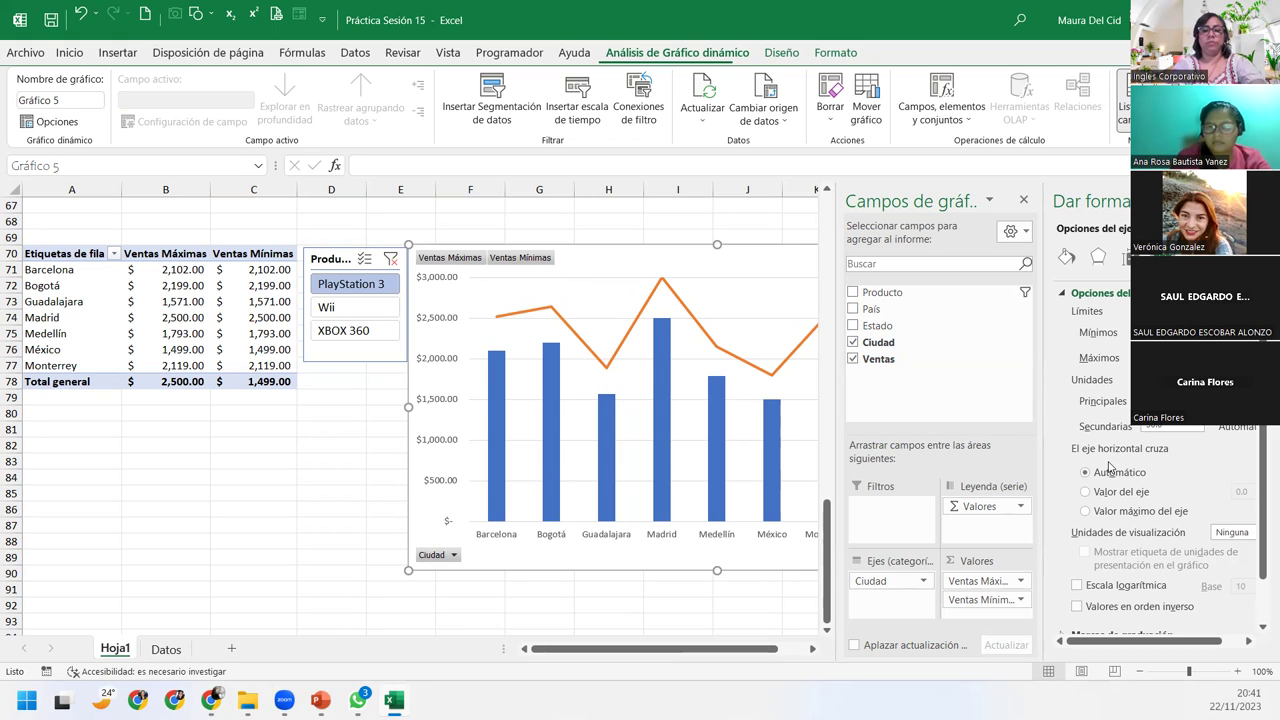
{"action": "key", "text": "Return"}
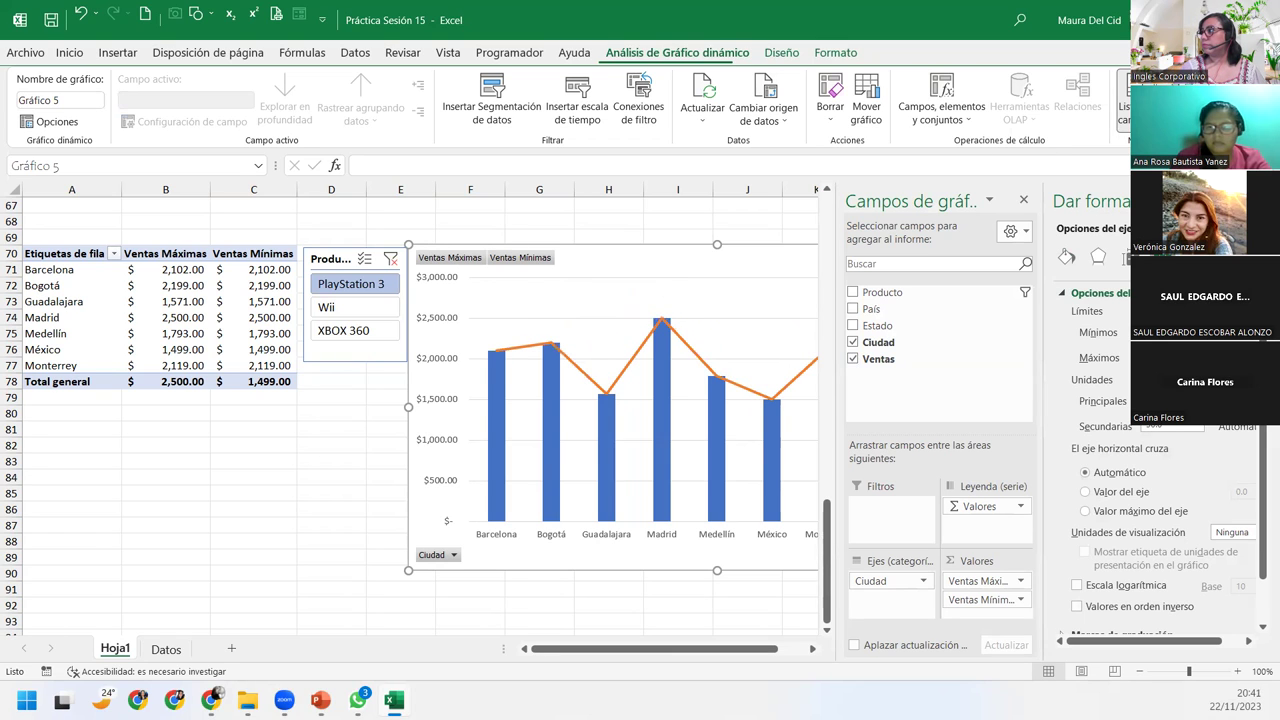
{"action": "left_click", "coordinate": [1262, 201]}
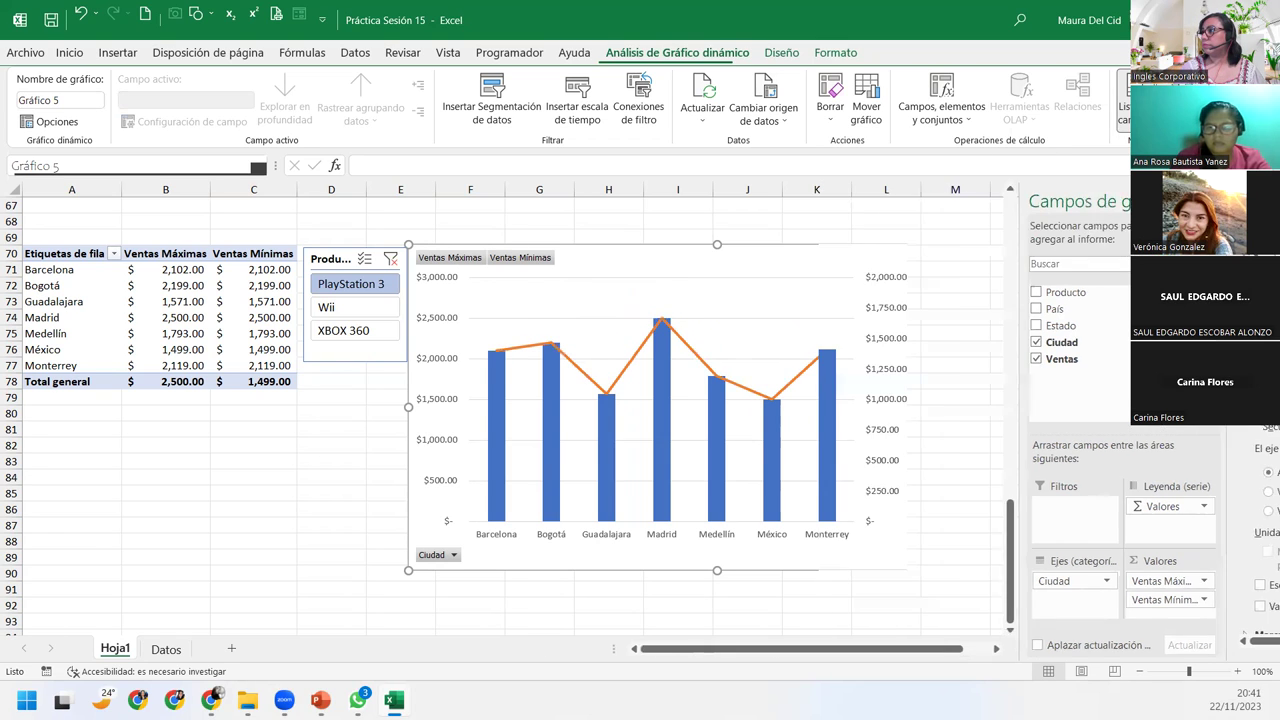
Cycle through the product filters, then leave only XBOX 360 selected ($2,365.00 and $1,081.00 totals)
{"action": "left_click", "coordinate": [326, 308]}
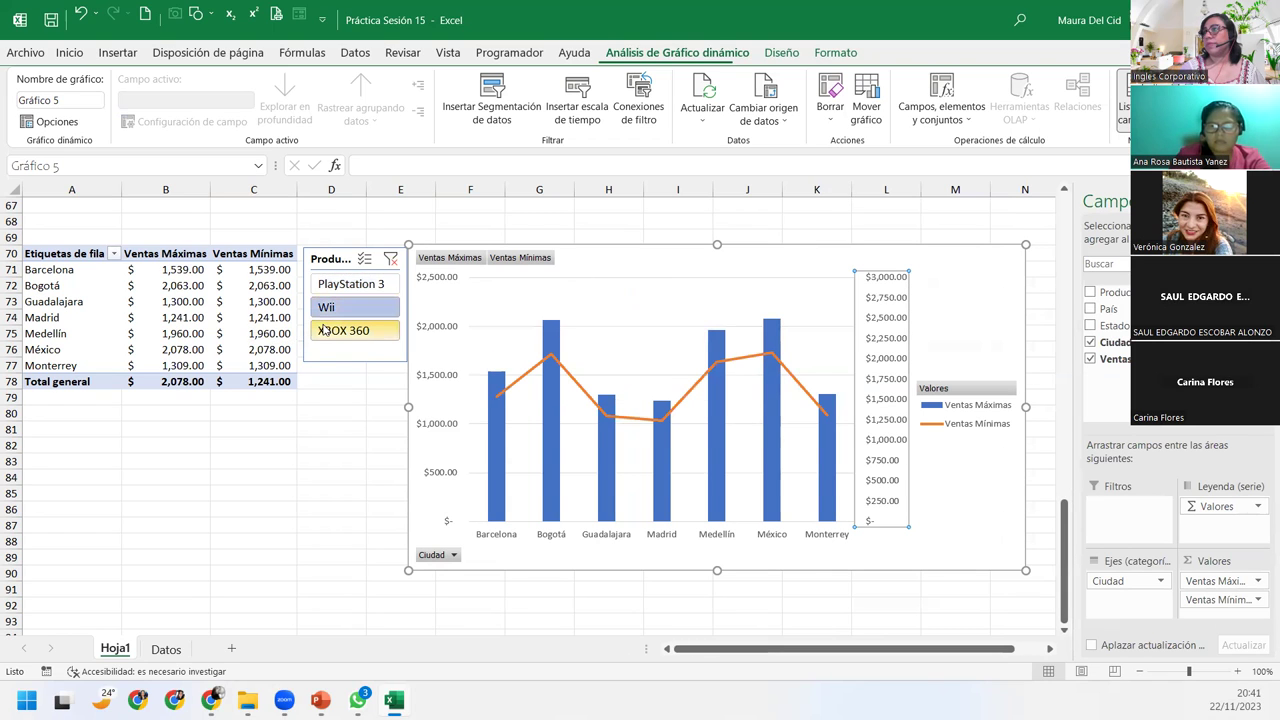
{"action": "left_click", "coordinate": [323, 330]}
{"action": "left_click", "coordinate": [338, 284]}
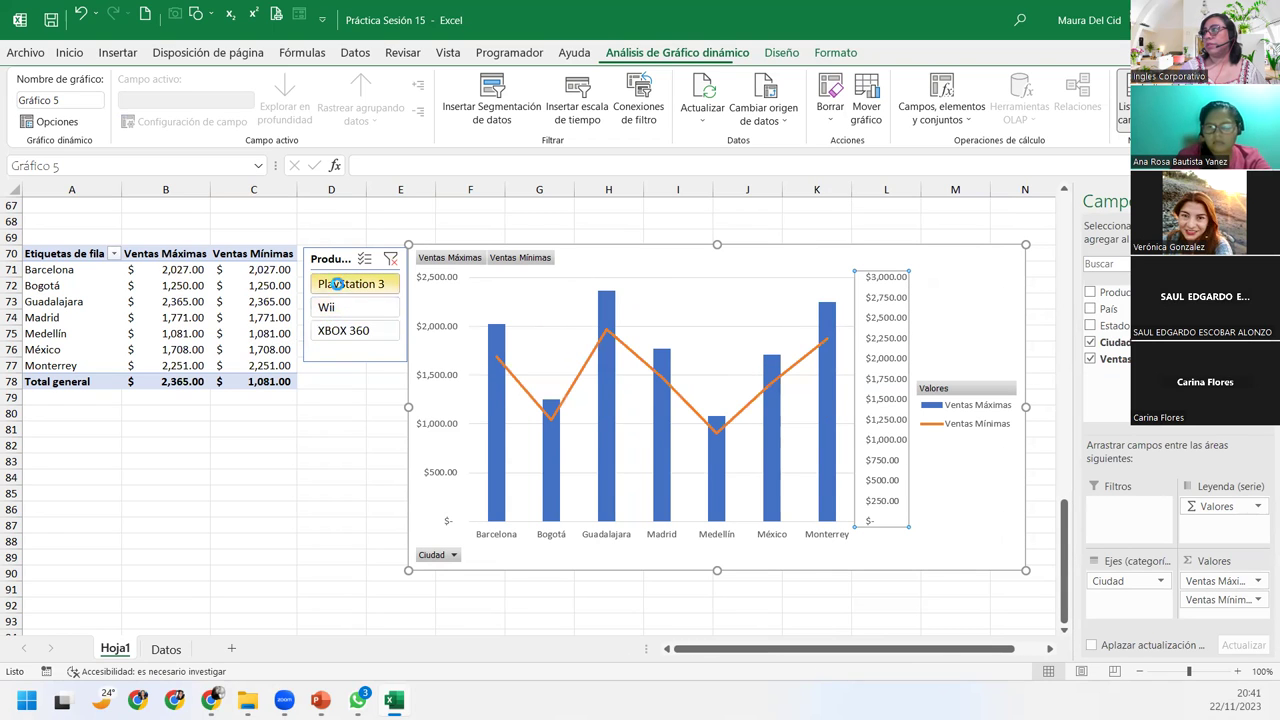
{"action": "left_click_drag", "start_coordinate": [330, 308], "coordinate": [340, 343]}
{"action": "left_click", "coordinate": [340, 343]}
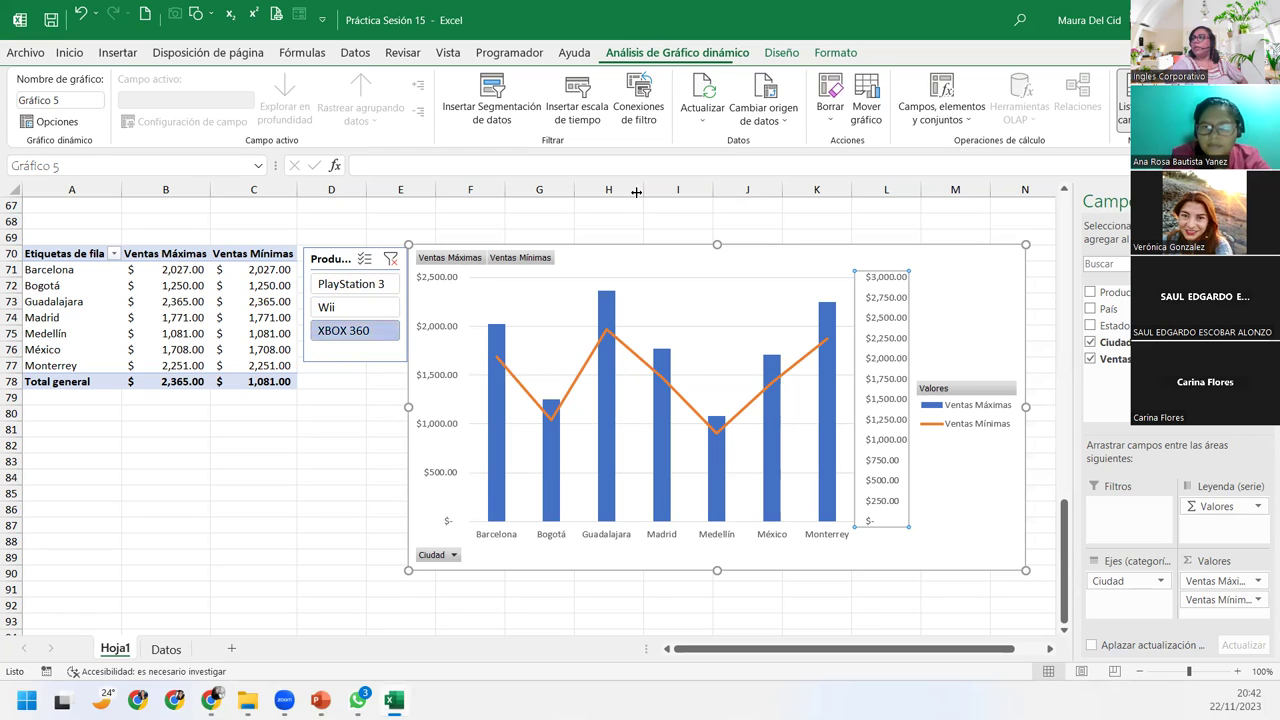
Filter the vendor pivot table and chart to Wii, showing $2,078.00 and $1,241.00 totals
{"action": "left_click", "coordinate": [250, 410]}
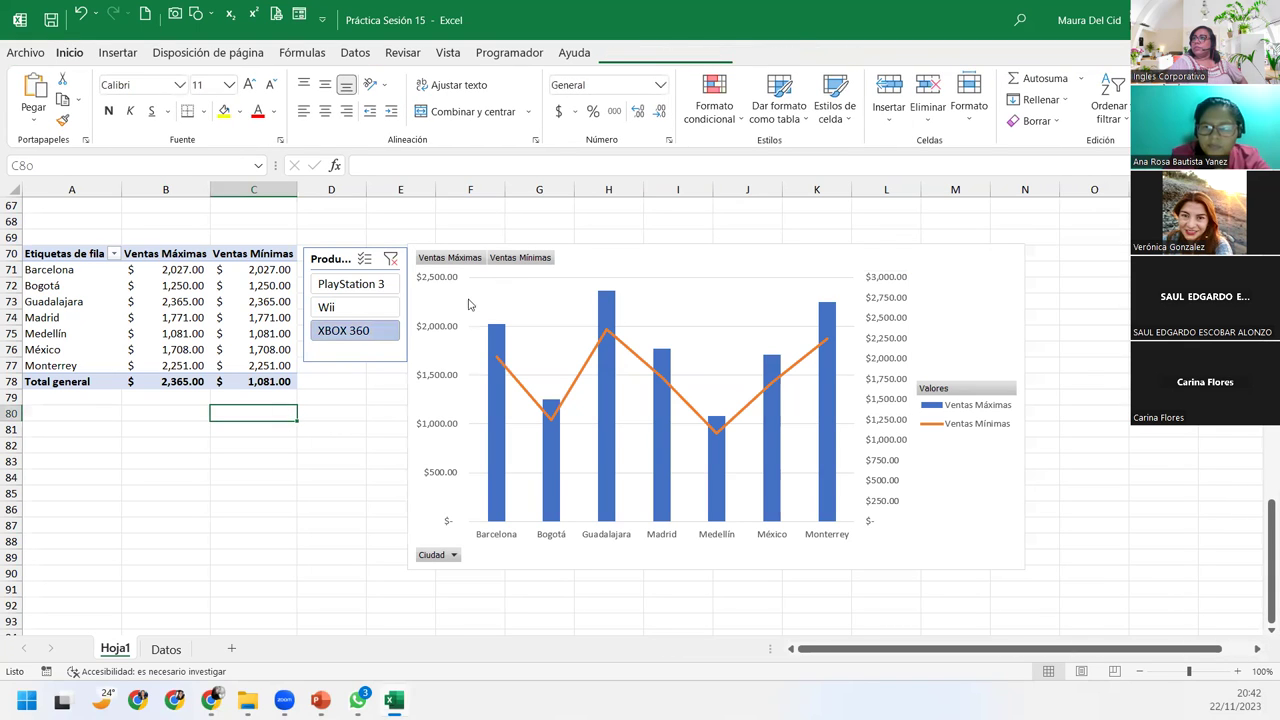
{"action": "left_click", "coordinate": [328, 307]}
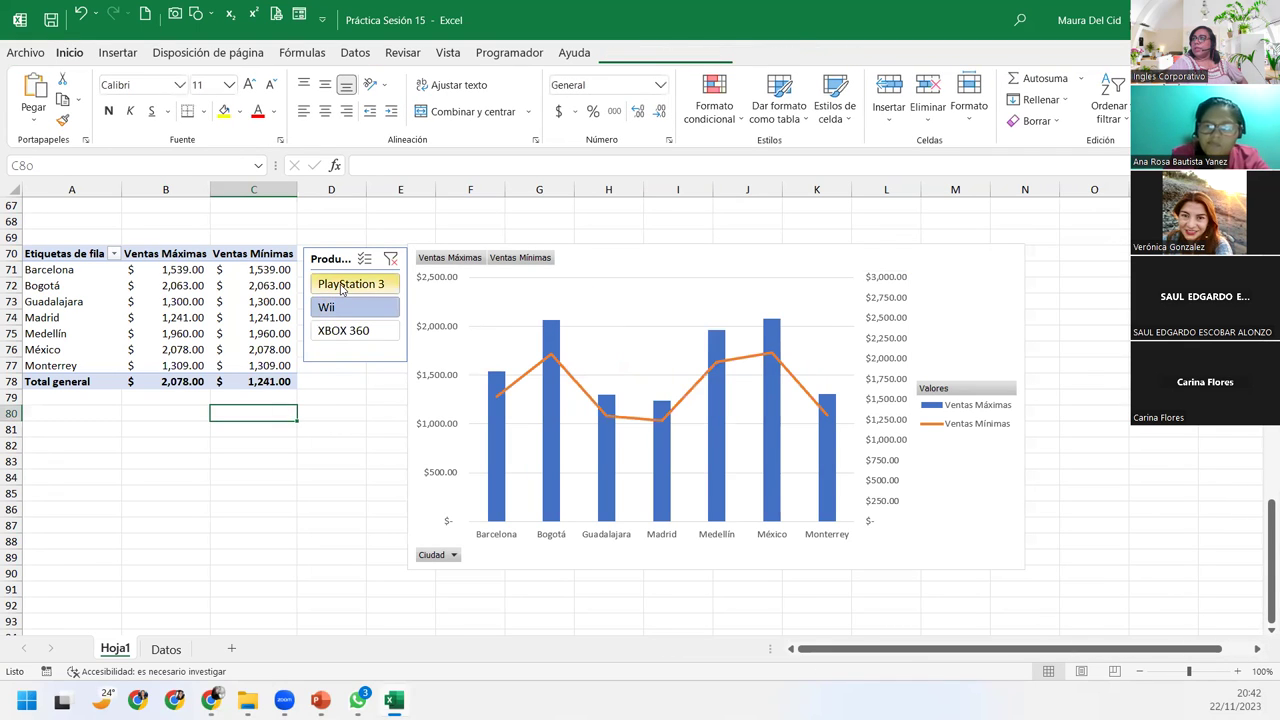
{"action": "left_click", "coordinate": [341, 287]}
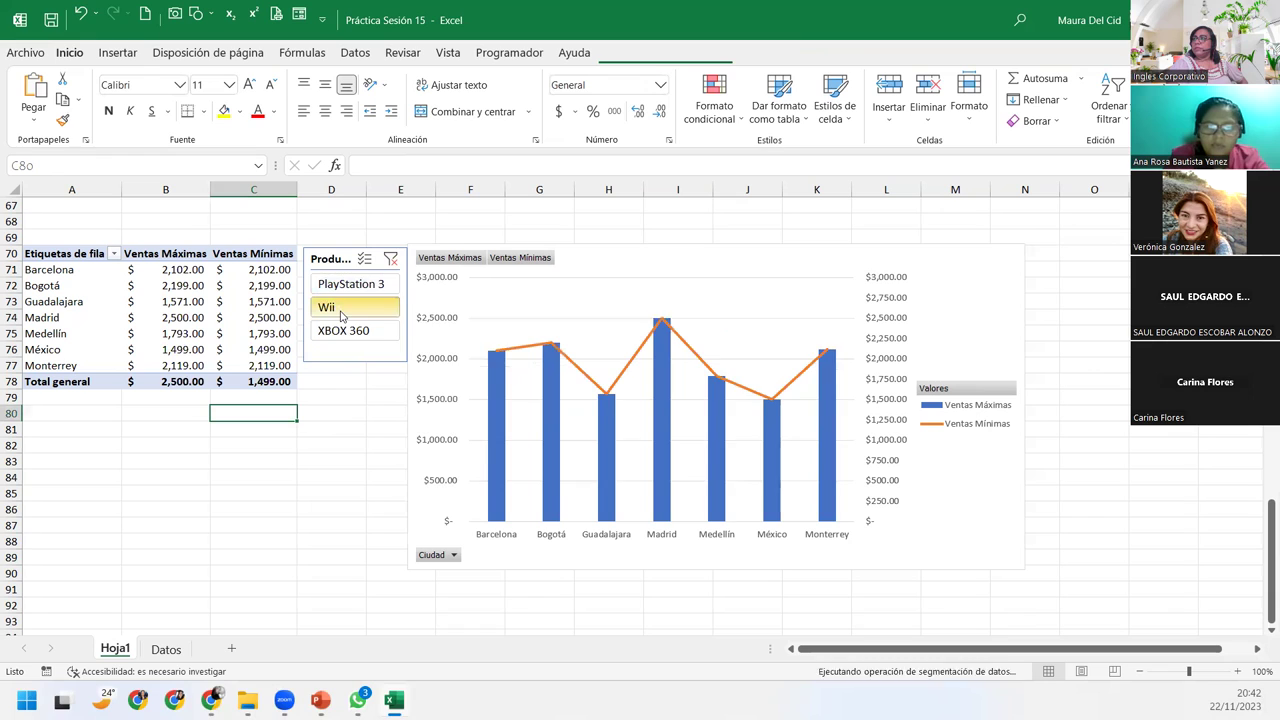
{"action": "left_click", "coordinate": [341, 312]}
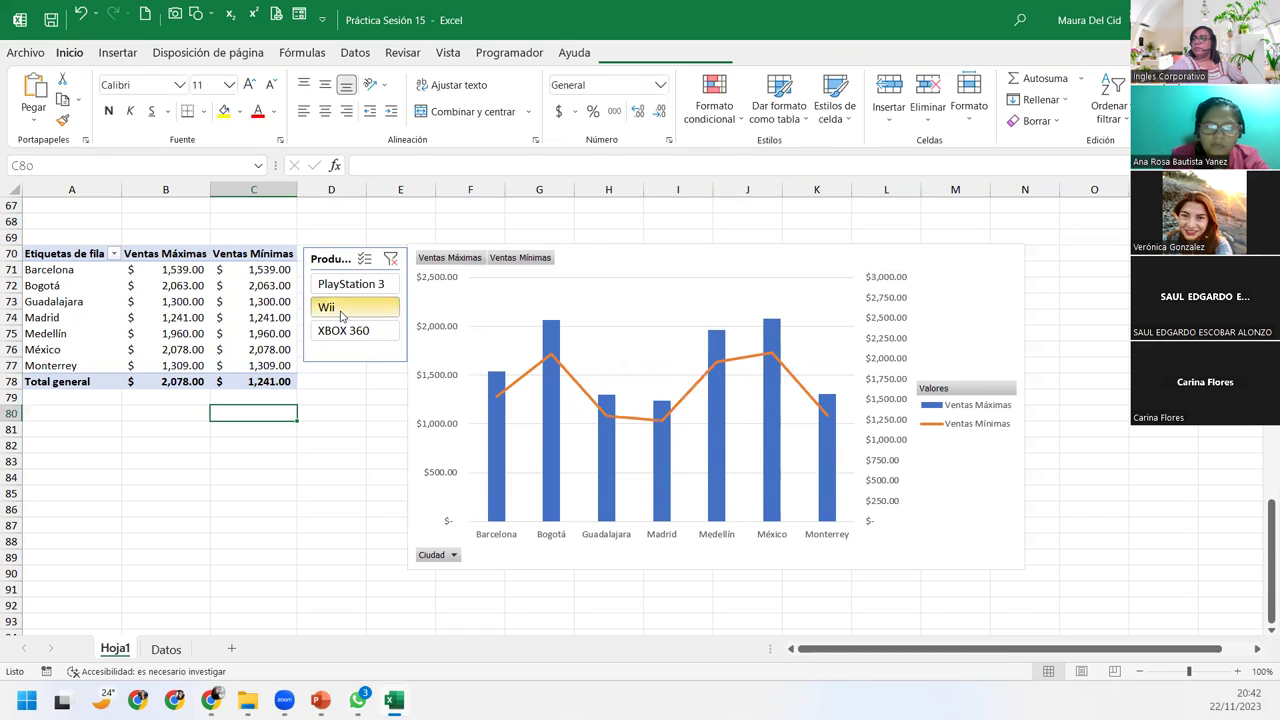
Enter the author's full name in cell A80 below the pivot table
{"action": "left_click", "coordinate": [91, 416]}
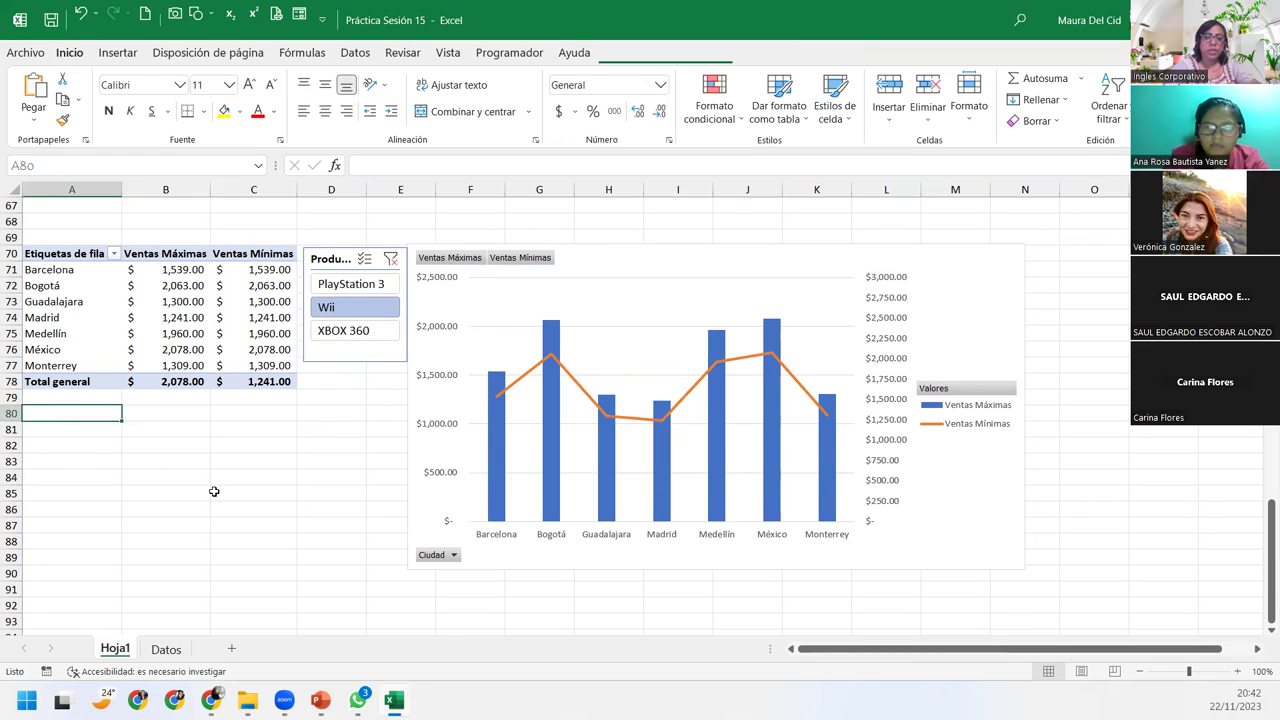
{"action": "type", "text": "Maua"}
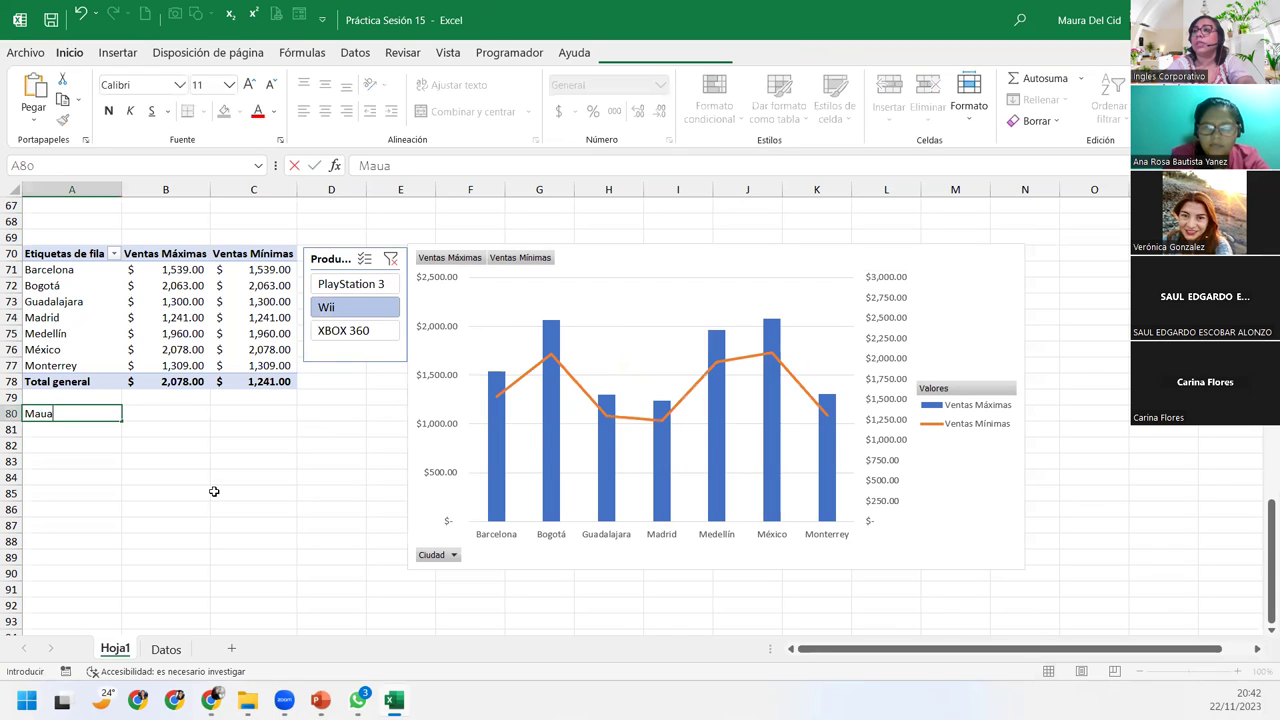
{"action": "key", "text": "BackSpace"}
{"action": "type", "text": "ra Del Cid"}
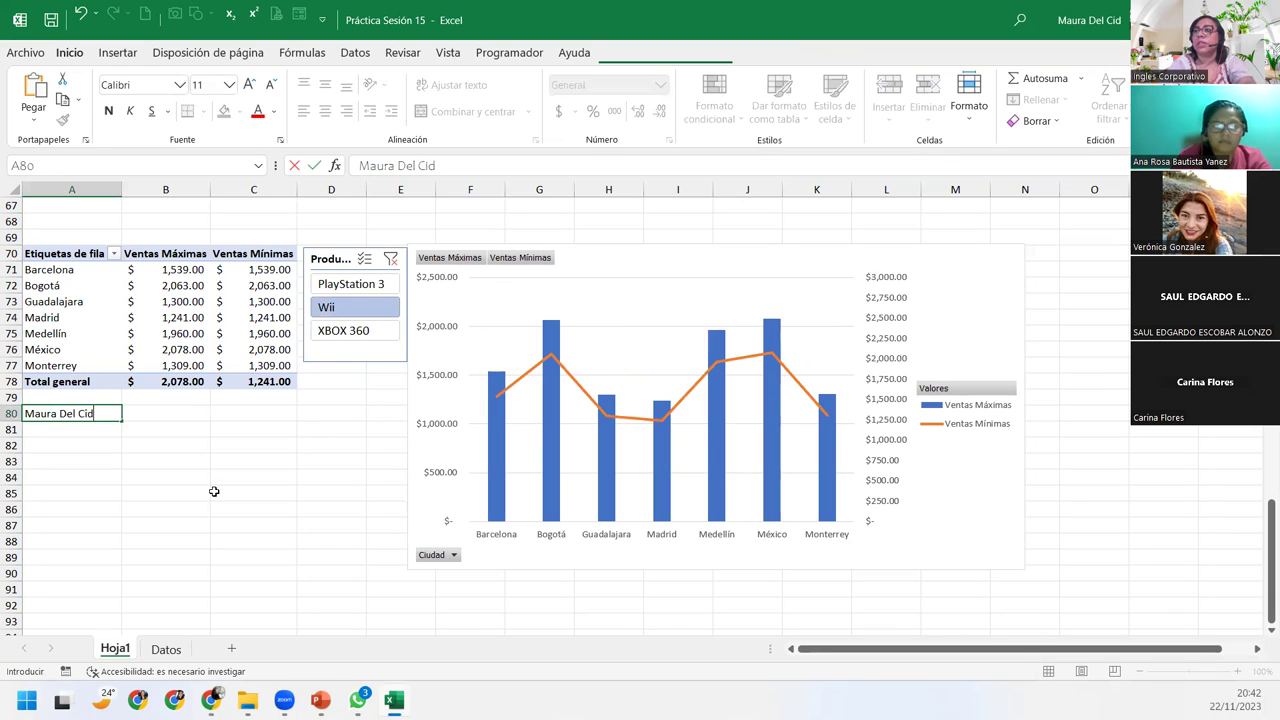
{"action": "key", "text": "Return"}
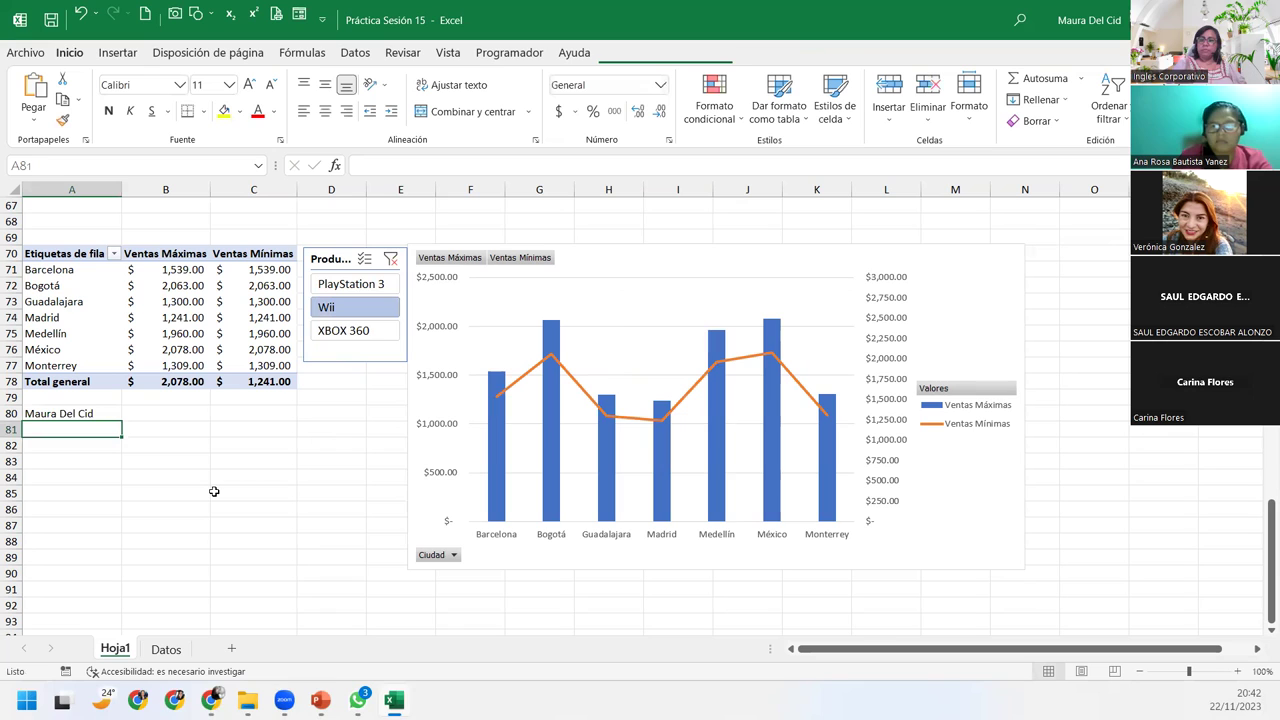
{"action": "left_click", "coordinate": [100, 300]}
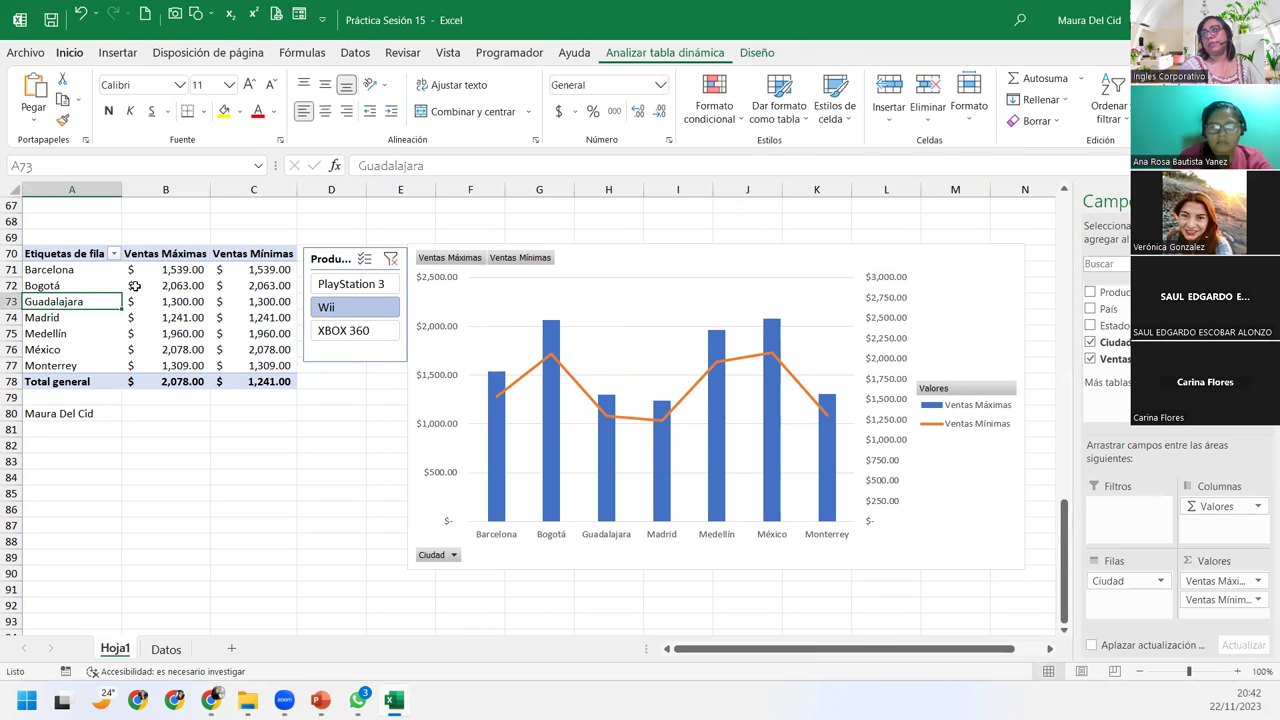
{"action": "left_click", "coordinate": [332, 270]}
{"action": "left_click", "coordinate": [597, 263]}
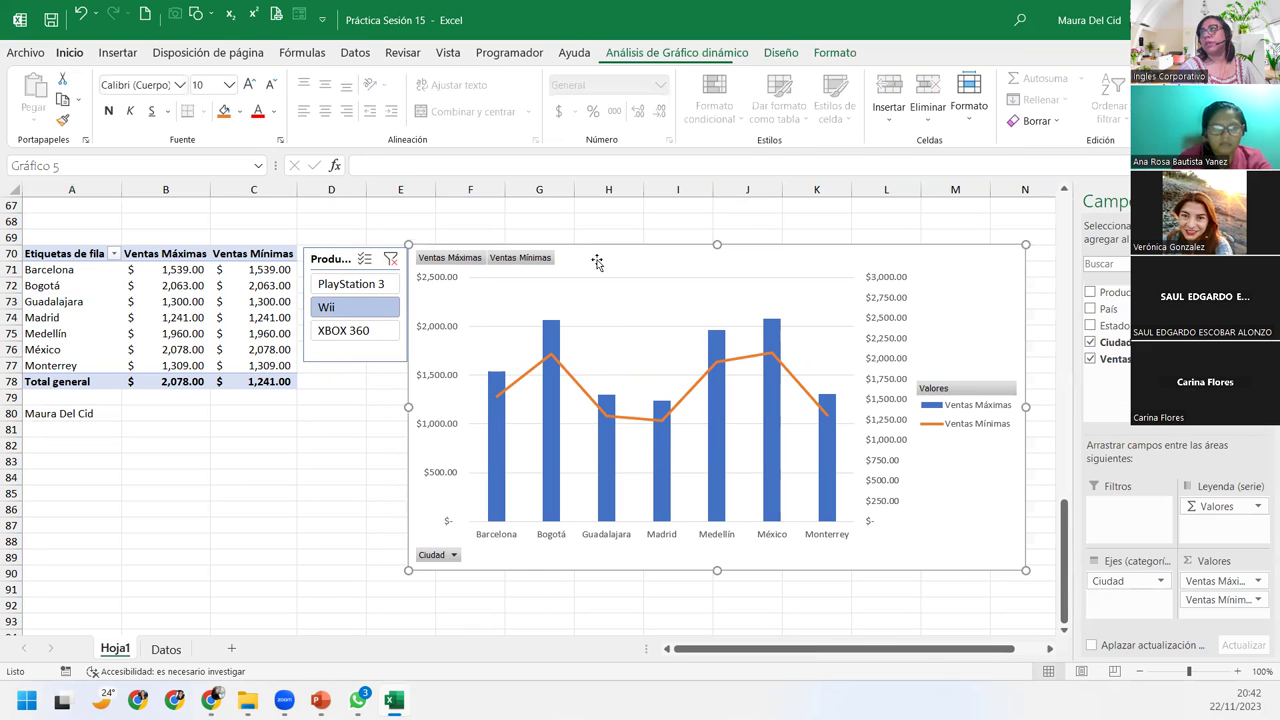
{"action": "left_click", "coordinate": [74, 418]}
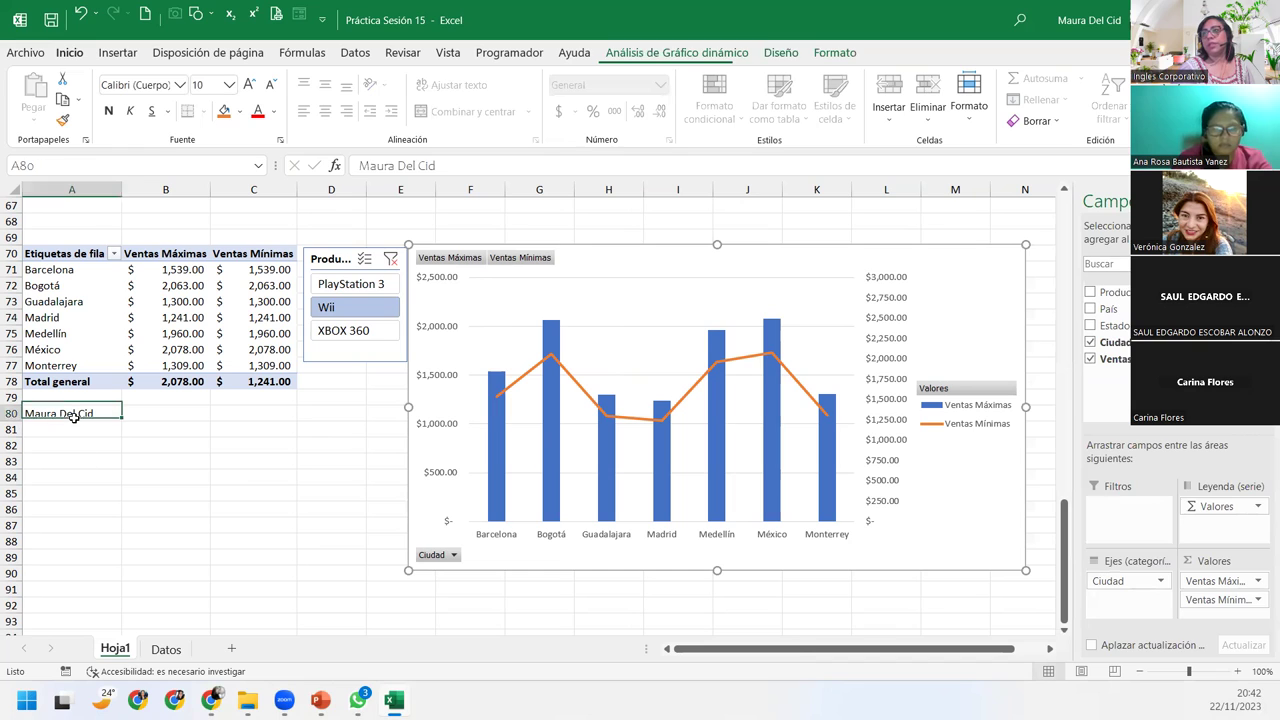
{"action": "left_click", "coordinate": [71, 523]}
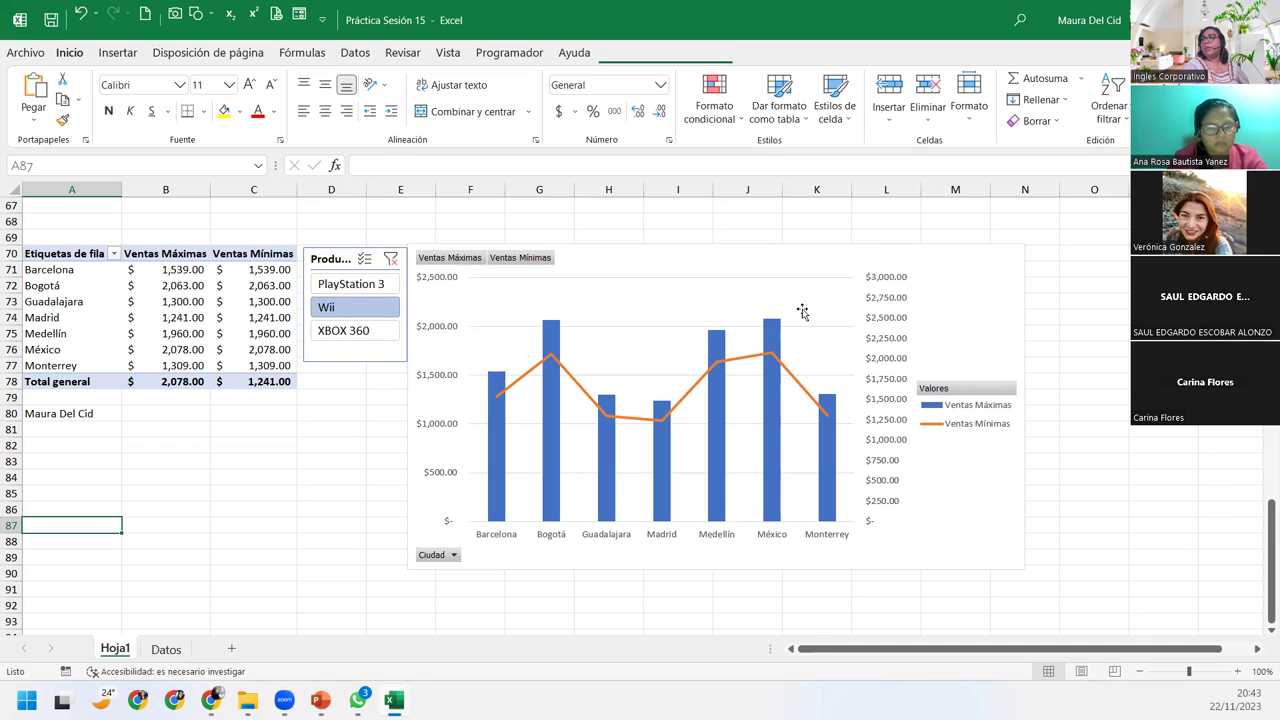
{"action": "left_click", "coordinate": [890, 283]}
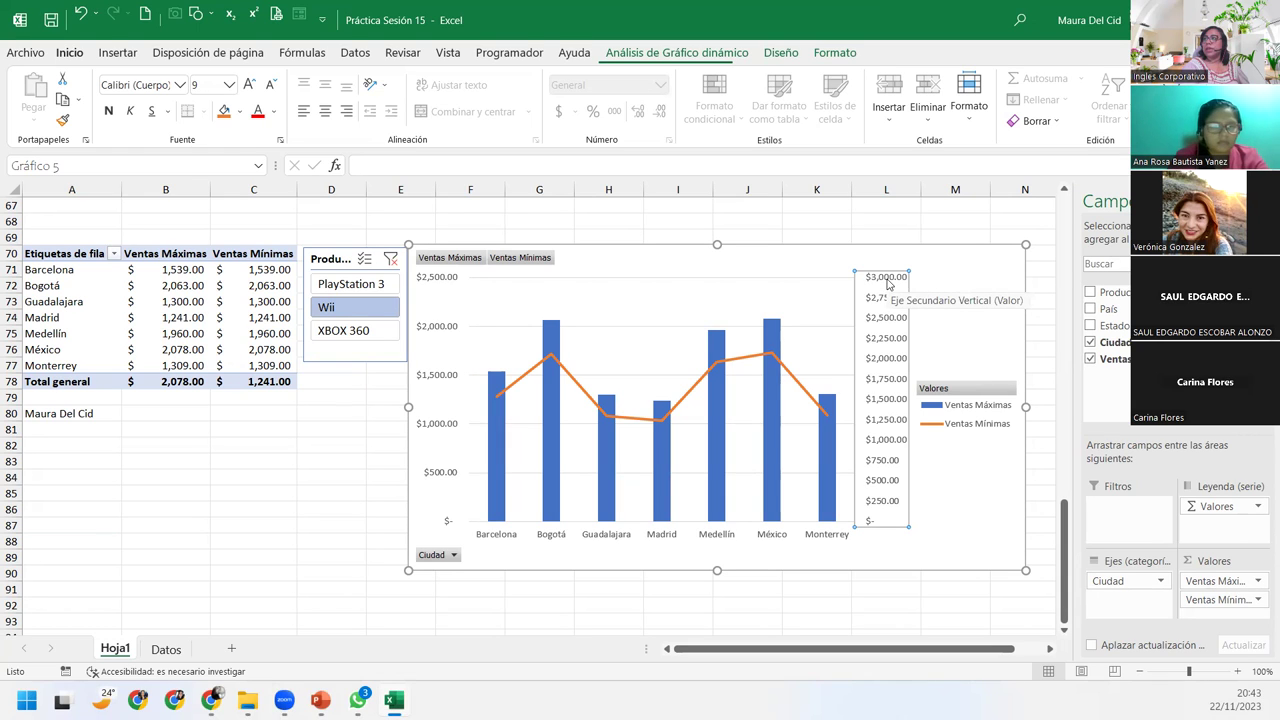
{"action": "double_click", "coordinate": [887, 285]}
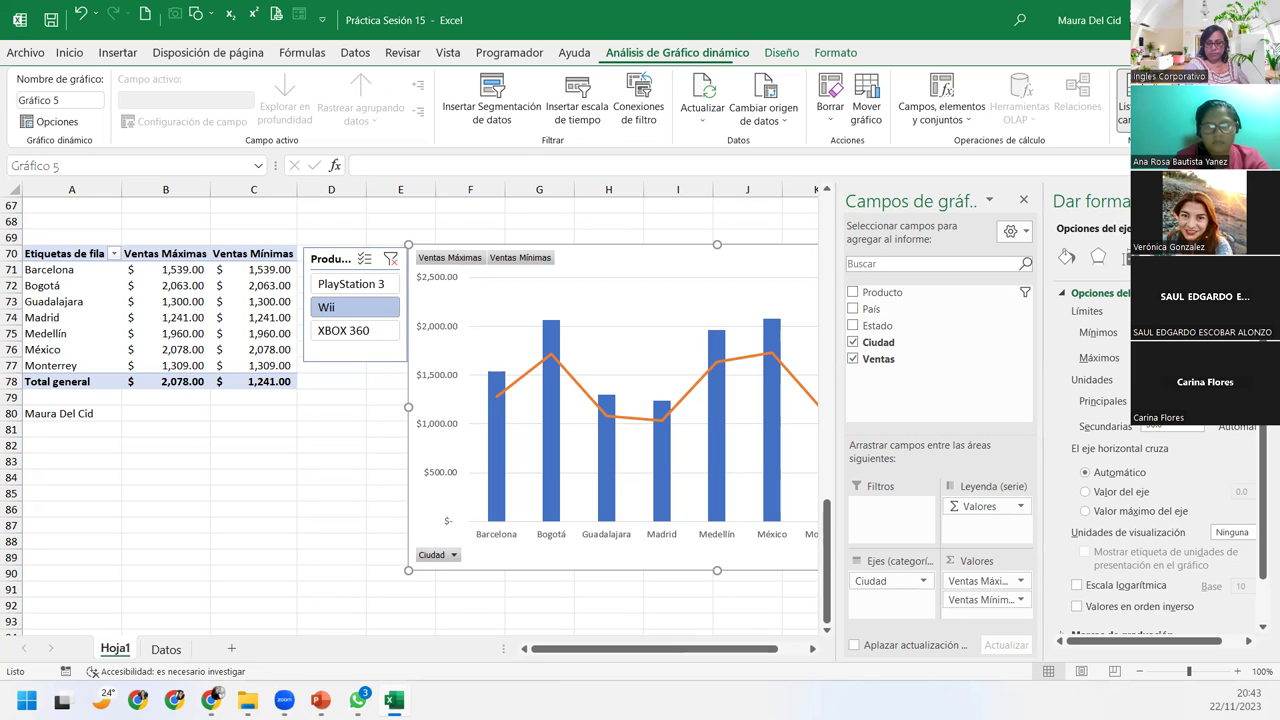
{"action": "left_click", "coordinate": [166, 467]}
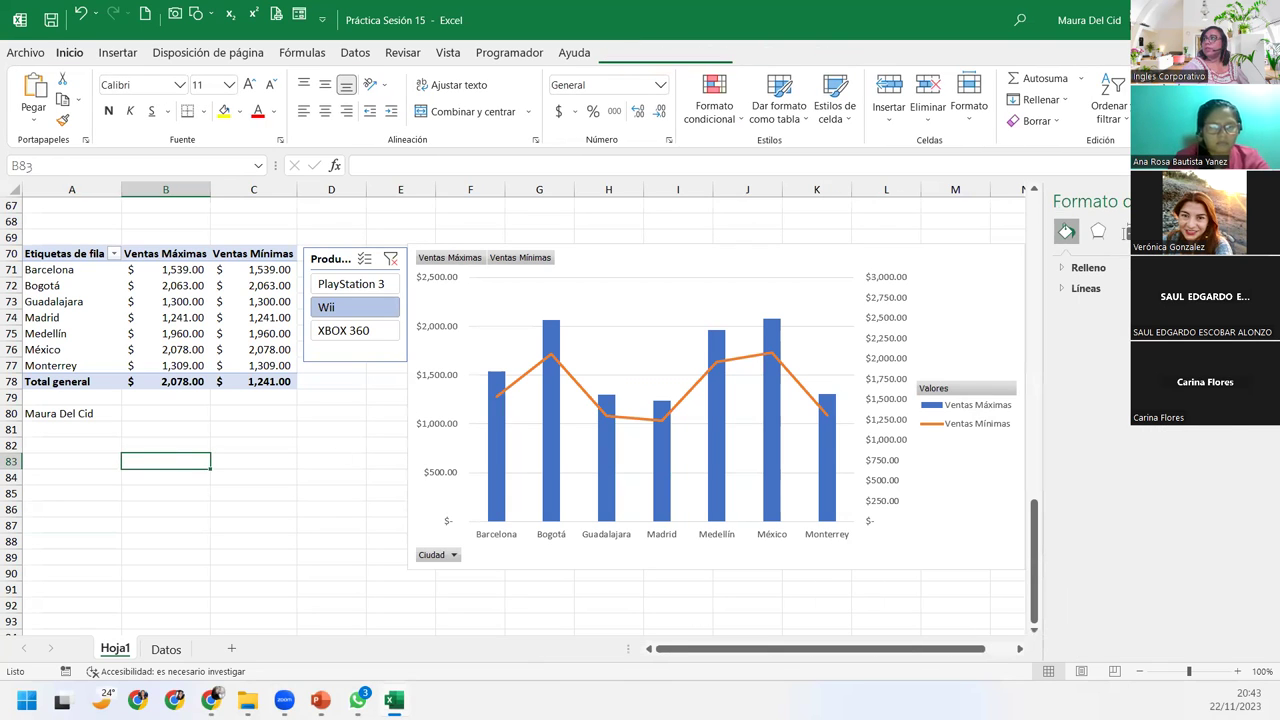
{"action": "left_click", "coordinate": [54, 445]}
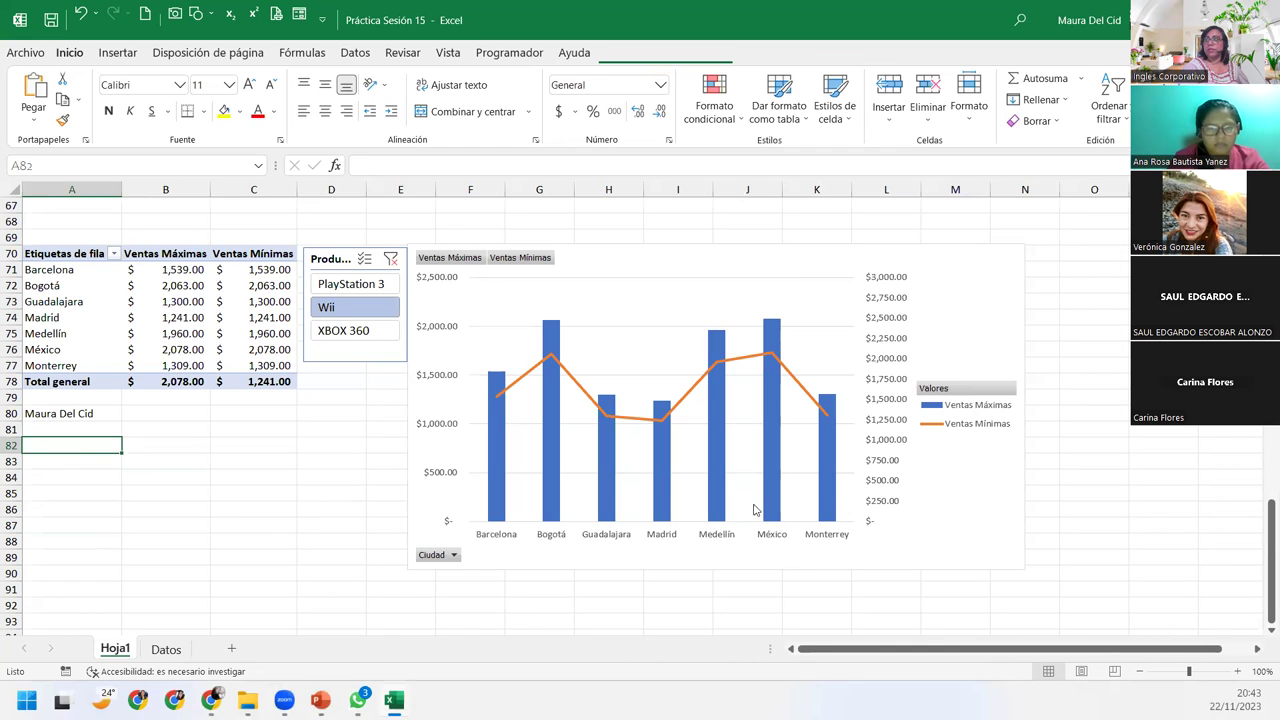
{"action": "left_click", "coordinate": [70, 238]}
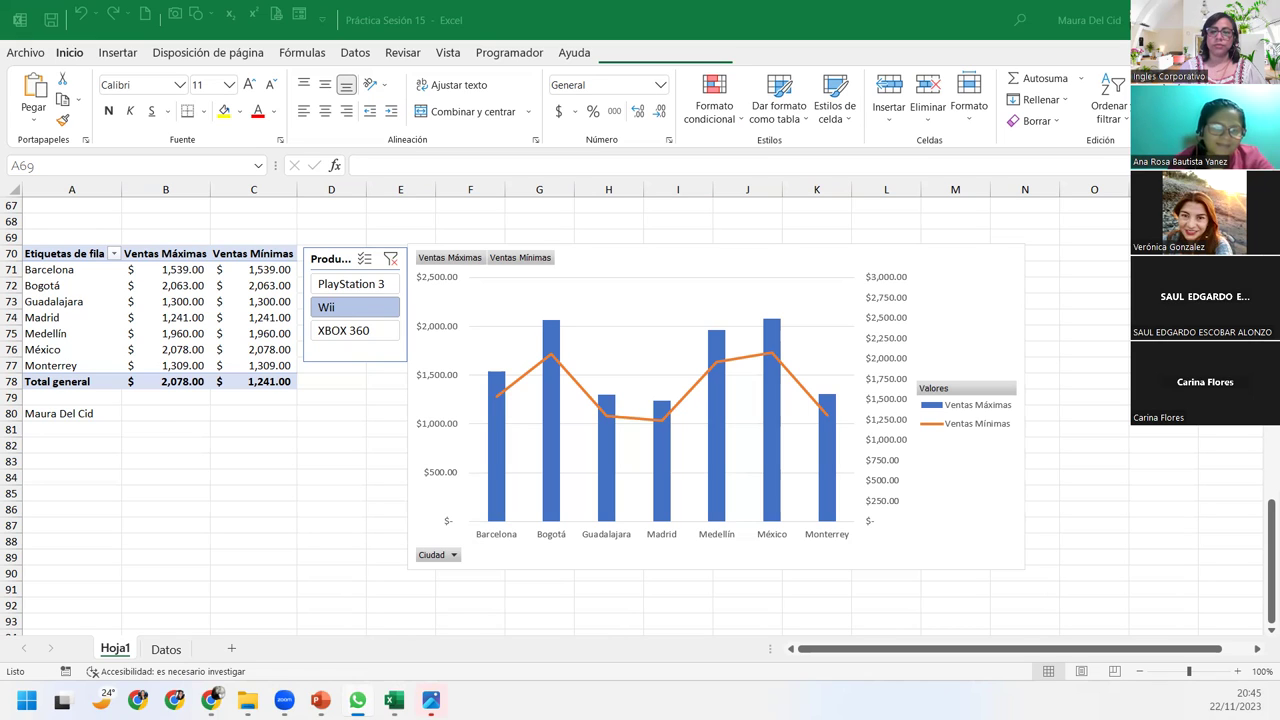
Return to the top of Hoja1 with the México pivot and pie chart, and save the workbook
{"action": "left_click", "coordinate": [63, 416]}
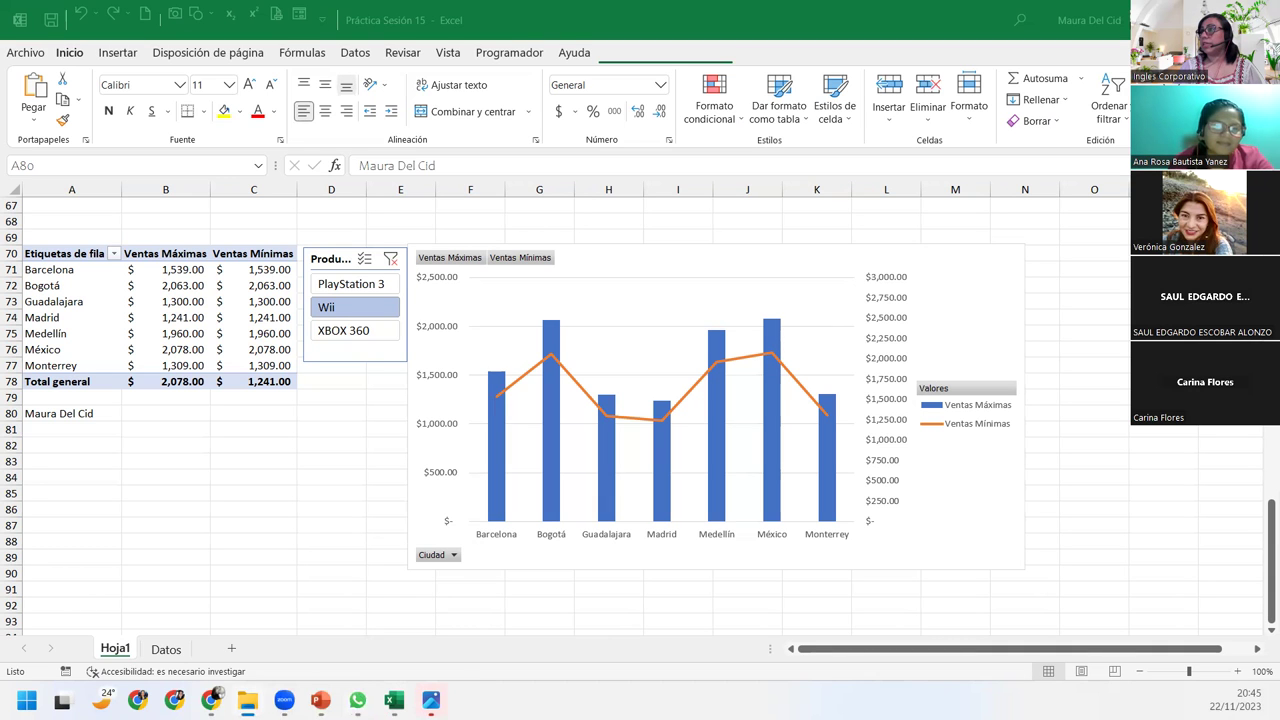
{"action": "scroll", "coordinate": [305, 311], "scroll_direction": "up", "scroll_amount": 4}
{"action": "scroll", "coordinate": [305, 311], "scroll_direction": "up", "scroll_amount": 6}
{"action": "scroll", "coordinate": [305, 311], "scroll_direction": "up", "scroll_amount": 6}
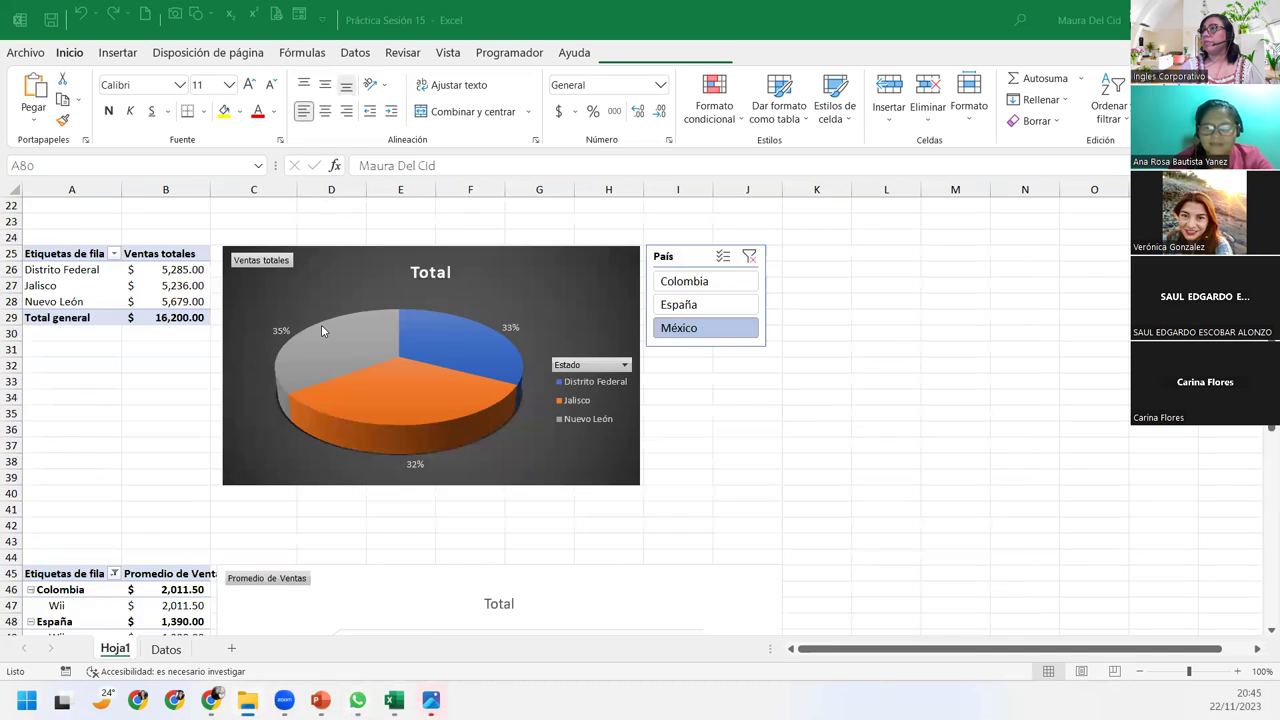
{"action": "scroll", "coordinate": [305, 311], "scroll_direction": "up", "scroll_amount": 5}
{"action": "scroll", "coordinate": [305, 311], "scroll_direction": "up", "scroll_amount": 1}
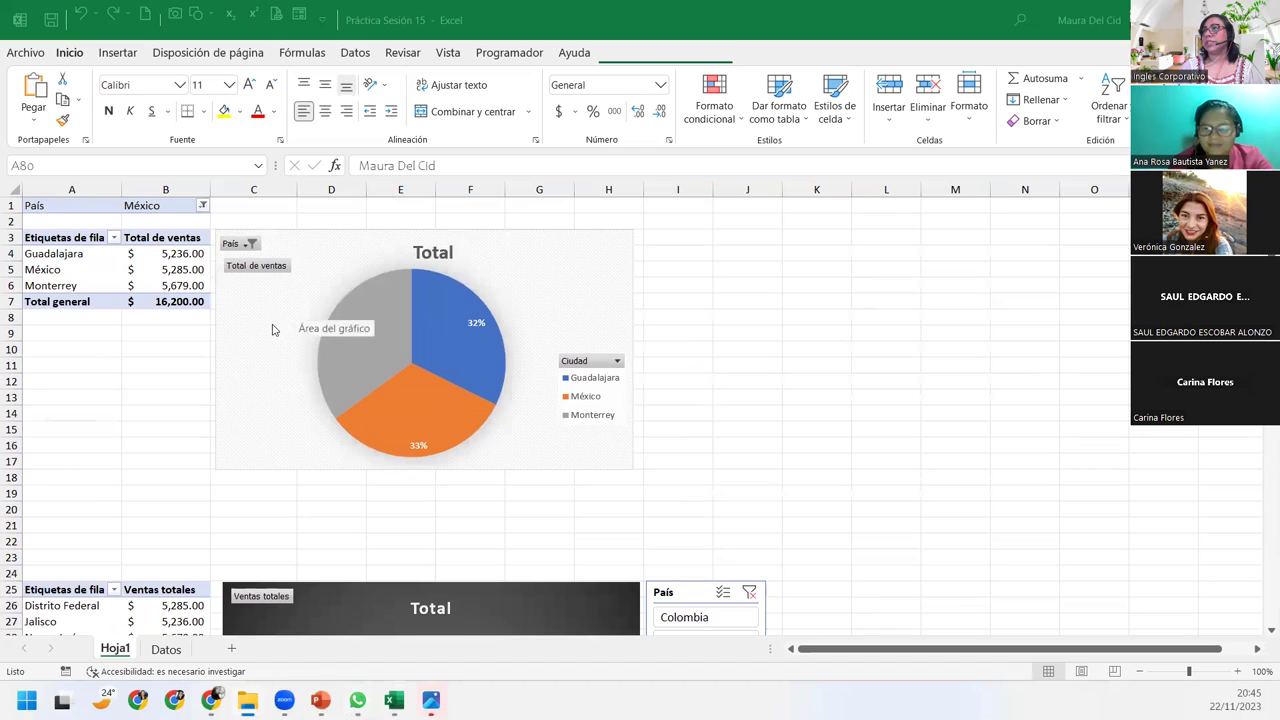
{"action": "left_click", "coordinate": [50, 20]}
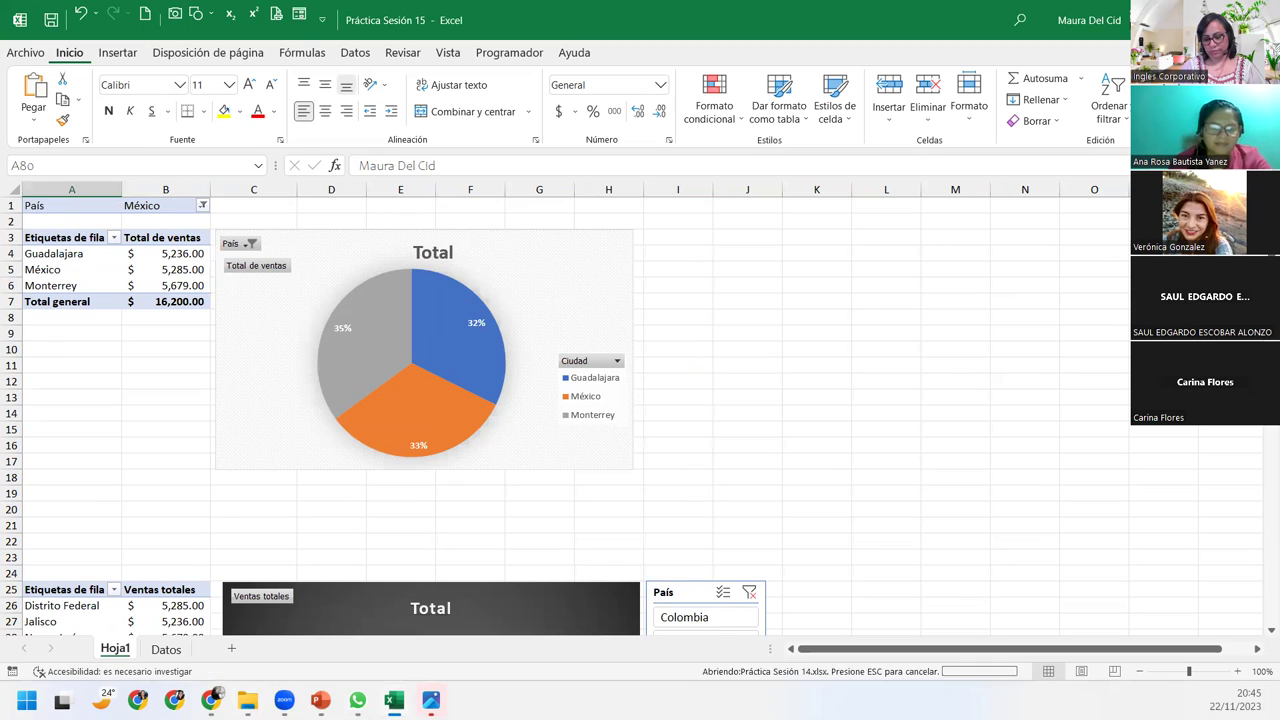
Switch to the Práctica Sesión 14 workbook and browse its TD sheet around cell A28
{"action": "key", "text": "ctrl+Tab"}
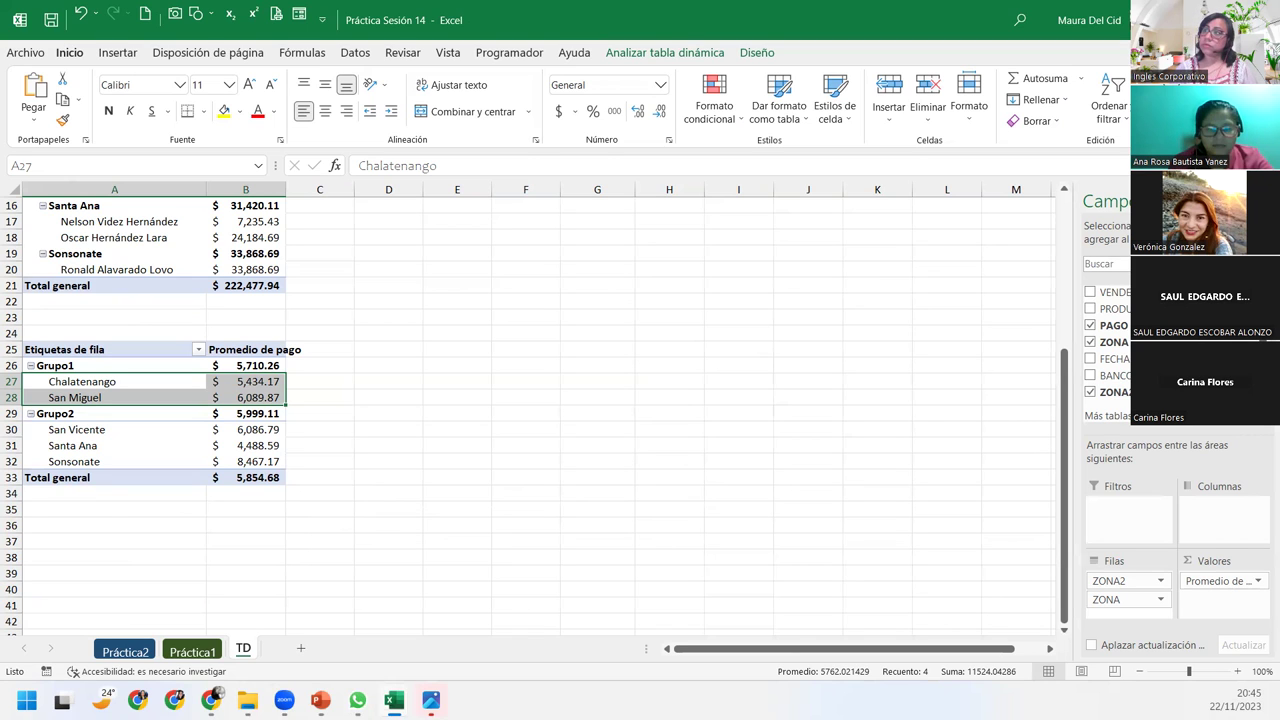
{"action": "left_click", "coordinate": [103, 398]}
{"action": "scroll", "coordinate": [103, 398], "scroll_direction": "up", "scroll_amount": 1}
{"action": "scroll", "coordinate": [103, 398], "scroll_direction": "up", "scroll_amount": 4}
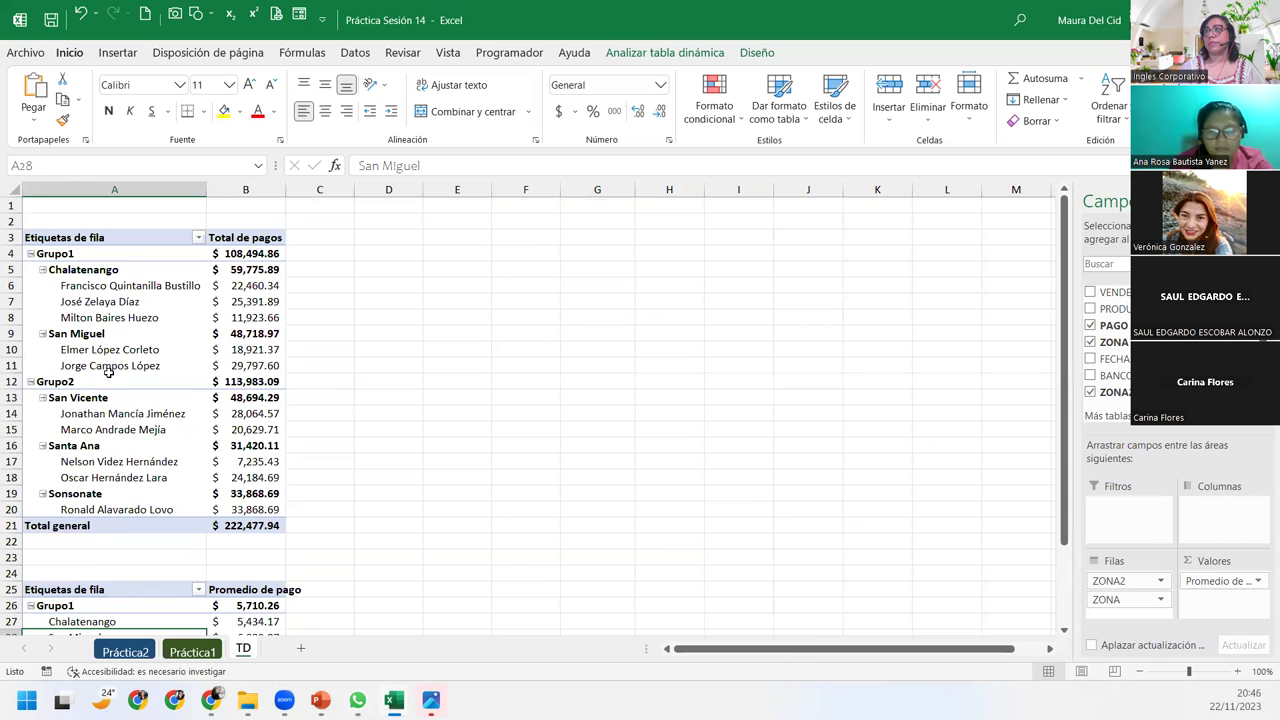
{"action": "scroll", "coordinate": [110, 550], "scroll_direction": "down", "scroll_amount": 5}
{"action": "scroll", "coordinate": [150, 575], "scroll_direction": "up", "scroll_amount": 5}
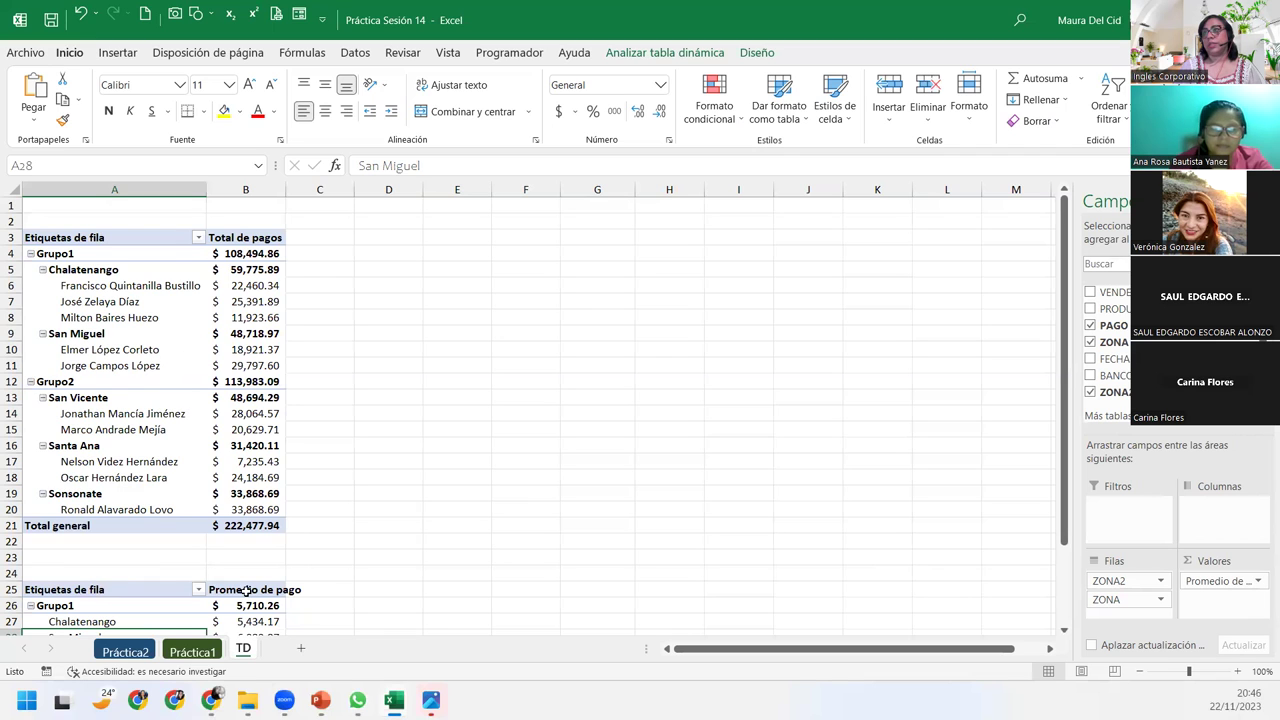
Scroll through the TD sheet, then view the Práctica1 sheet and the Práctica2 order data and instructions
{"action": "scroll", "coordinate": [152, 465], "scroll_direction": "down", "scroll_amount": 4}
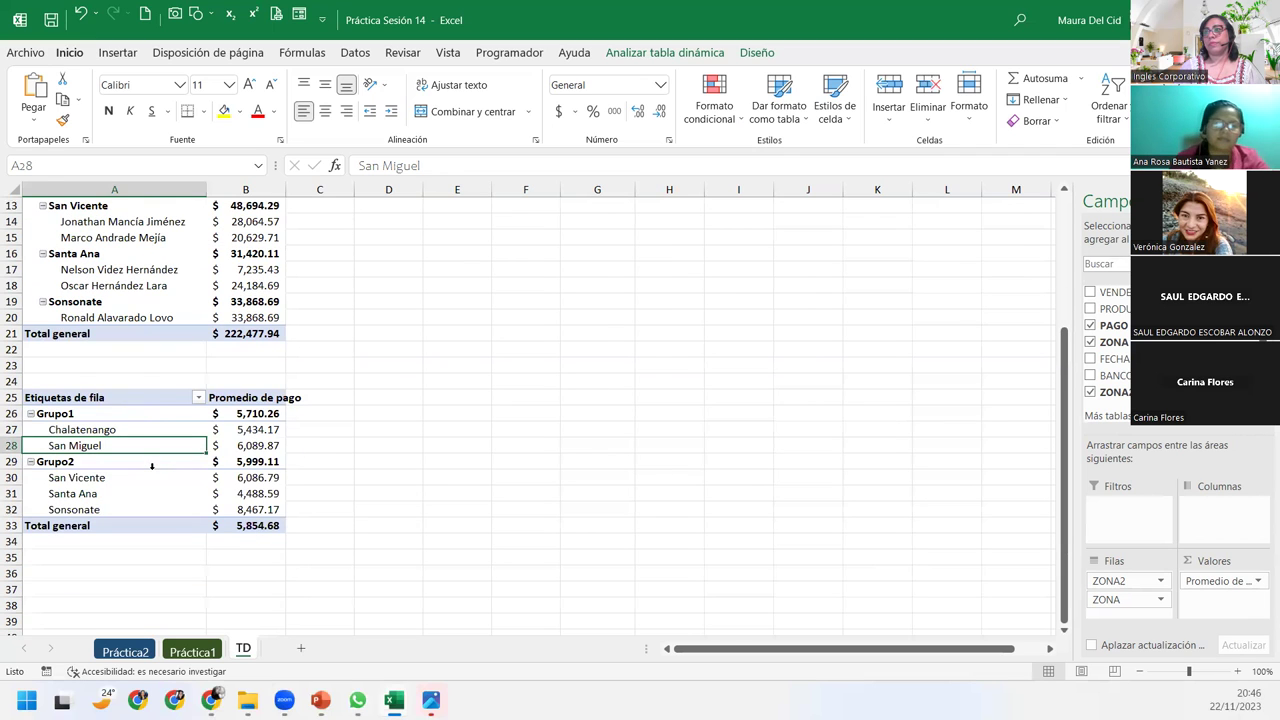
{"action": "scroll", "coordinate": [145, 466], "scroll_direction": "up", "scroll_amount": 4}
{"action": "scroll", "coordinate": [145, 466], "scroll_direction": "down", "scroll_amount": 6}
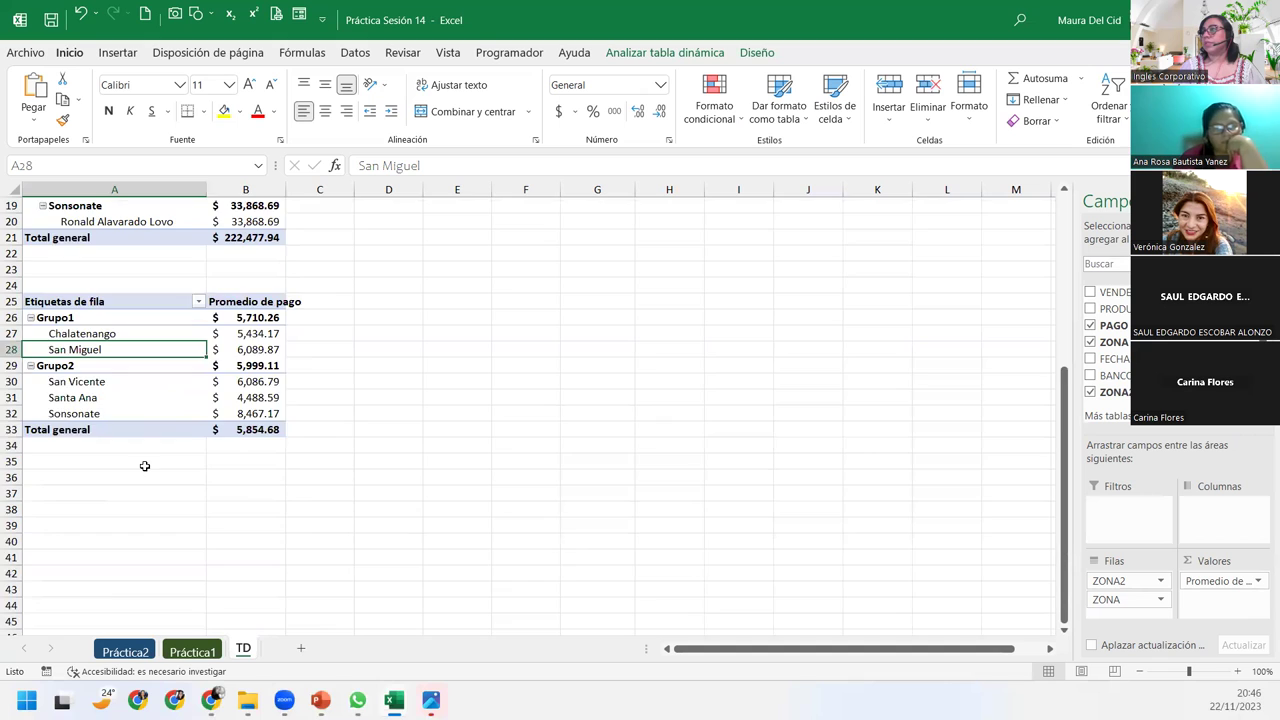
{"action": "scroll", "coordinate": [143, 464], "scroll_direction": "up", "scroll_amount": 6}
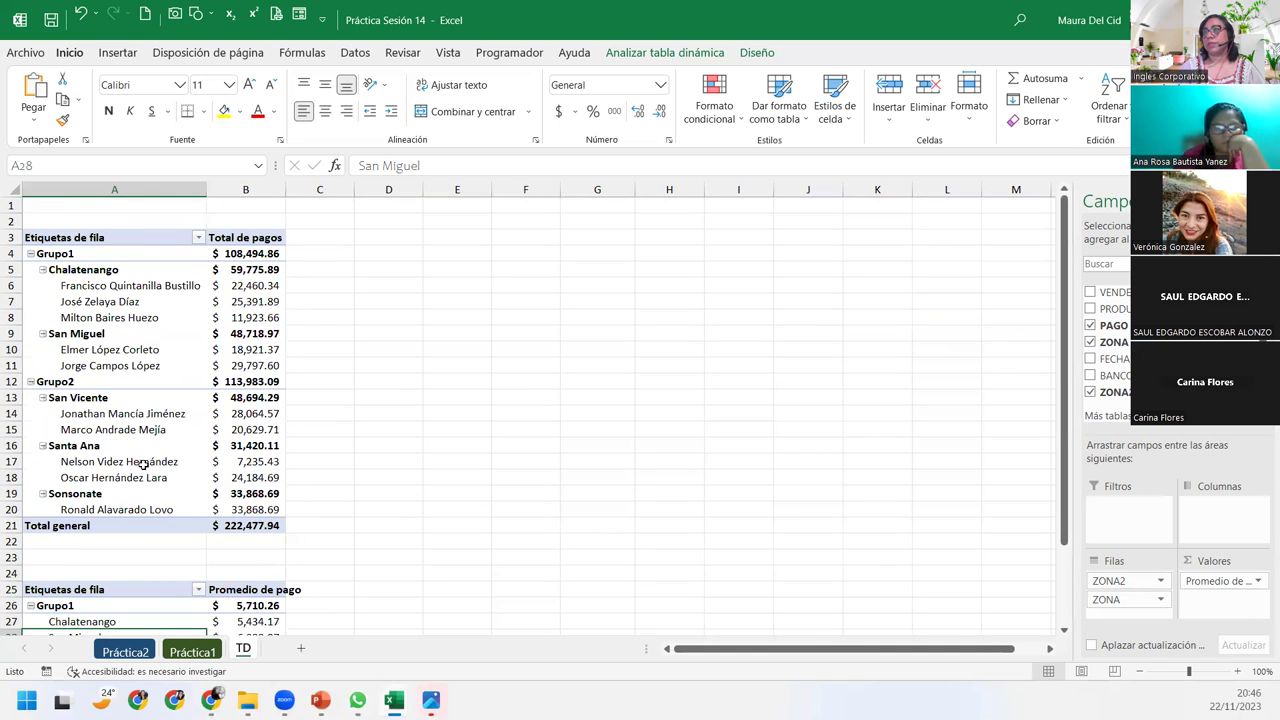
{"action": "scroll", "coordinate": [135, 398], "scroll_direction": "down", "scroll_amount": 1}
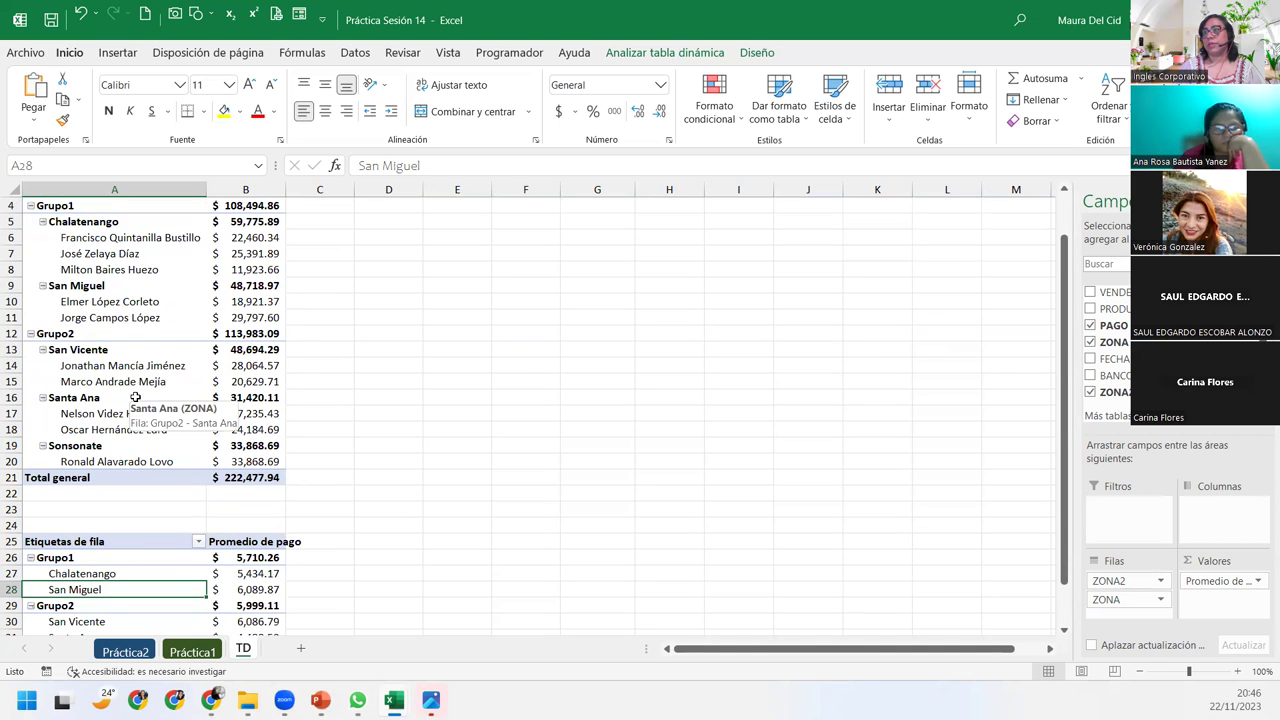
{"action": "scroll", "coordinate": [135, 398], "scroll_direction": "down", "scroll_amount": 1}
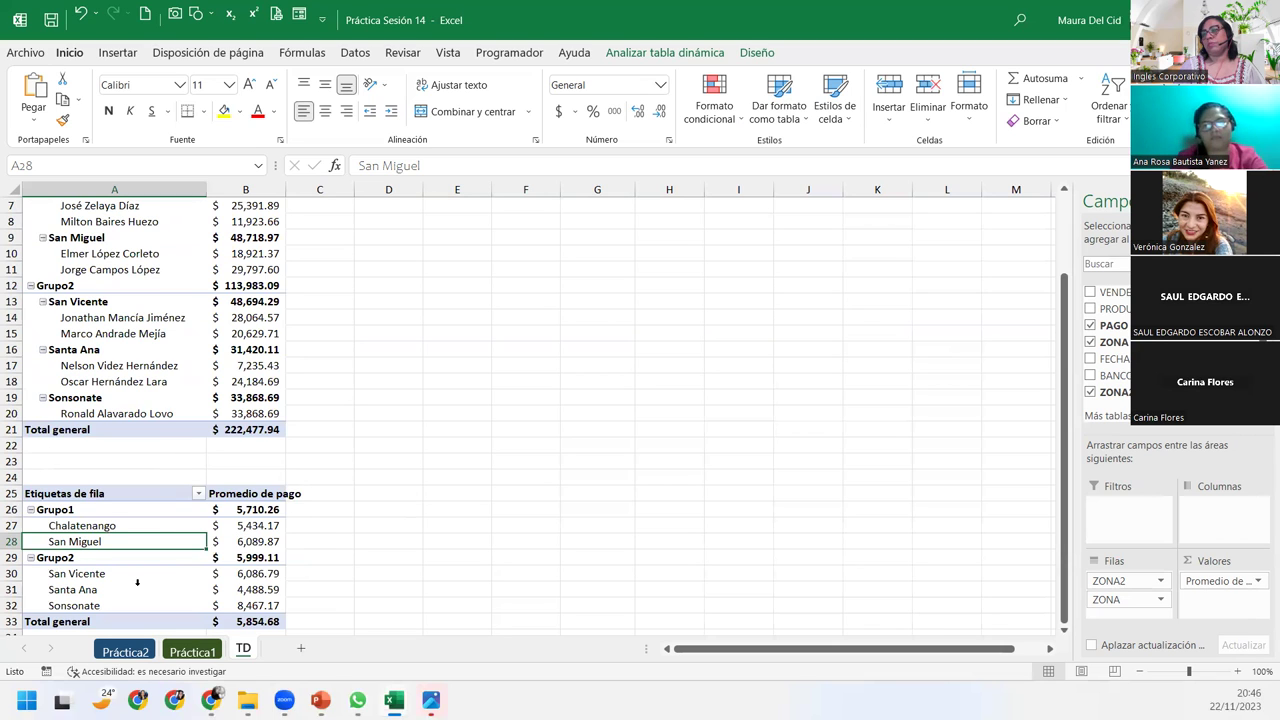
{"action": "scroll", "coordinate": [137, 582], "scroll_direction": "down", "scroll_amount": 2}
{"action": "left_click", "coordinate": [174, 655]}
{"action": "left_click", "coordinate": [127, 651]}
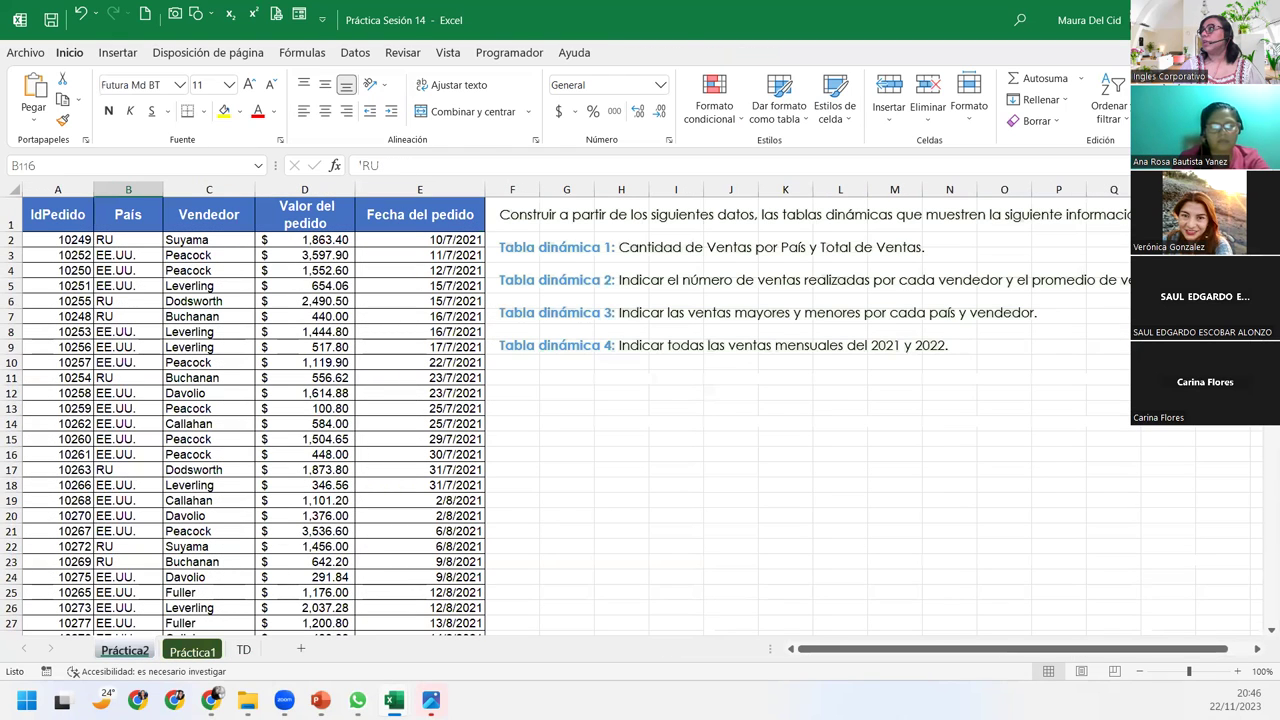
Switch to Práctica Sesión 15 and back to Práctica Sesión 14's monthly sales pivot with its timeline
{"action": "key", "text": "alt+Tab"}
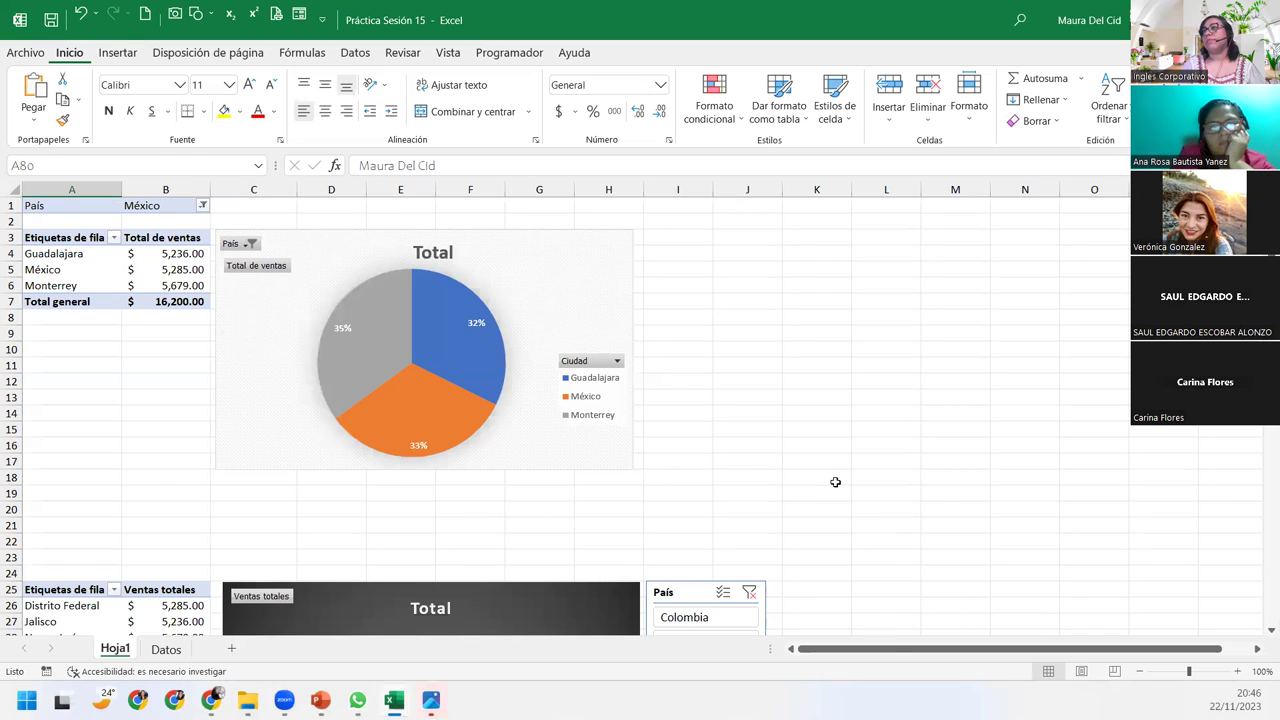
{"action": "key", "text": "alt+Tab"}
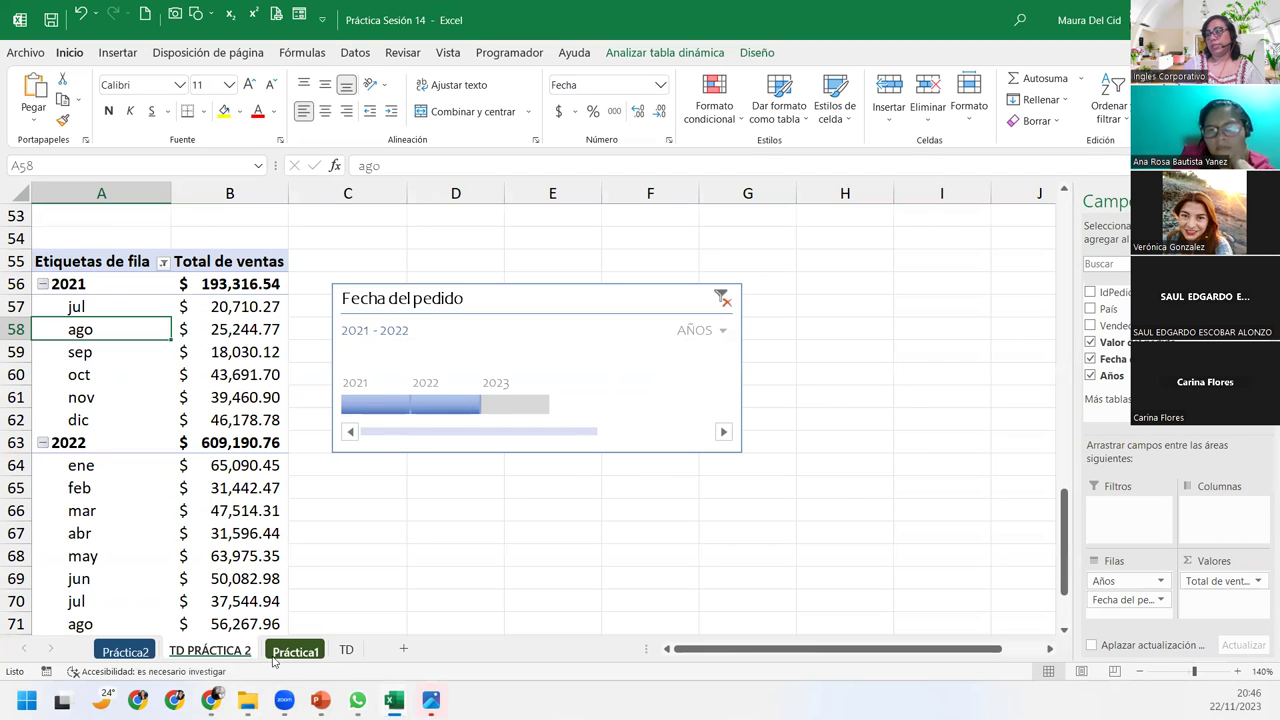
Look through the Práctica2, Práctica1 and TD sheets of the workbook
{"action": "left_click", "coordinate": [125, 651]}
{"action": "left_click", "coordinate": [295, 651]}
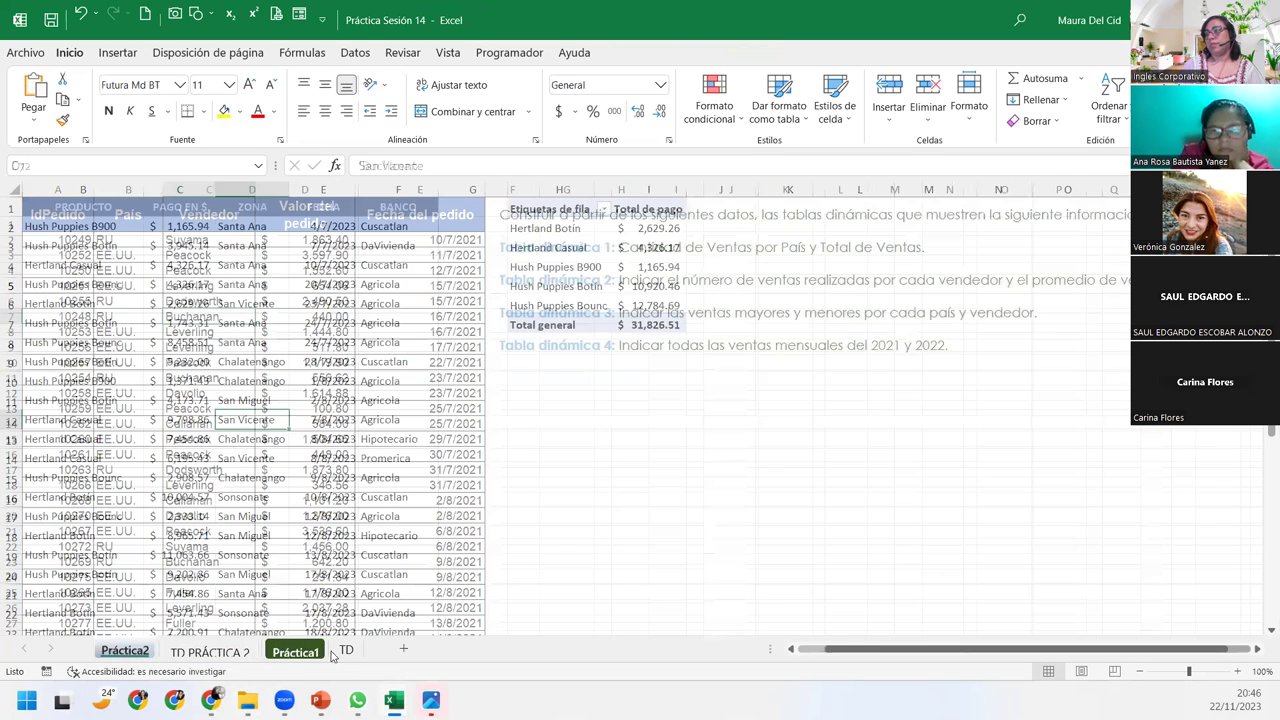
{"action": "left_click", "coordinate": [345, 651]}
{"action": "scroll", "coordinate": [268, 510], "scroll_direction": "up", "scroll_amount": 1}
{"action": "scroll", "coordinate": [268, 510], "scroll_direction": "down", "scroll_amount": 6}
{"action": "scroll", "coordinate": [268, 510], "scroll_direction": "down", "scroll_amount": 4}
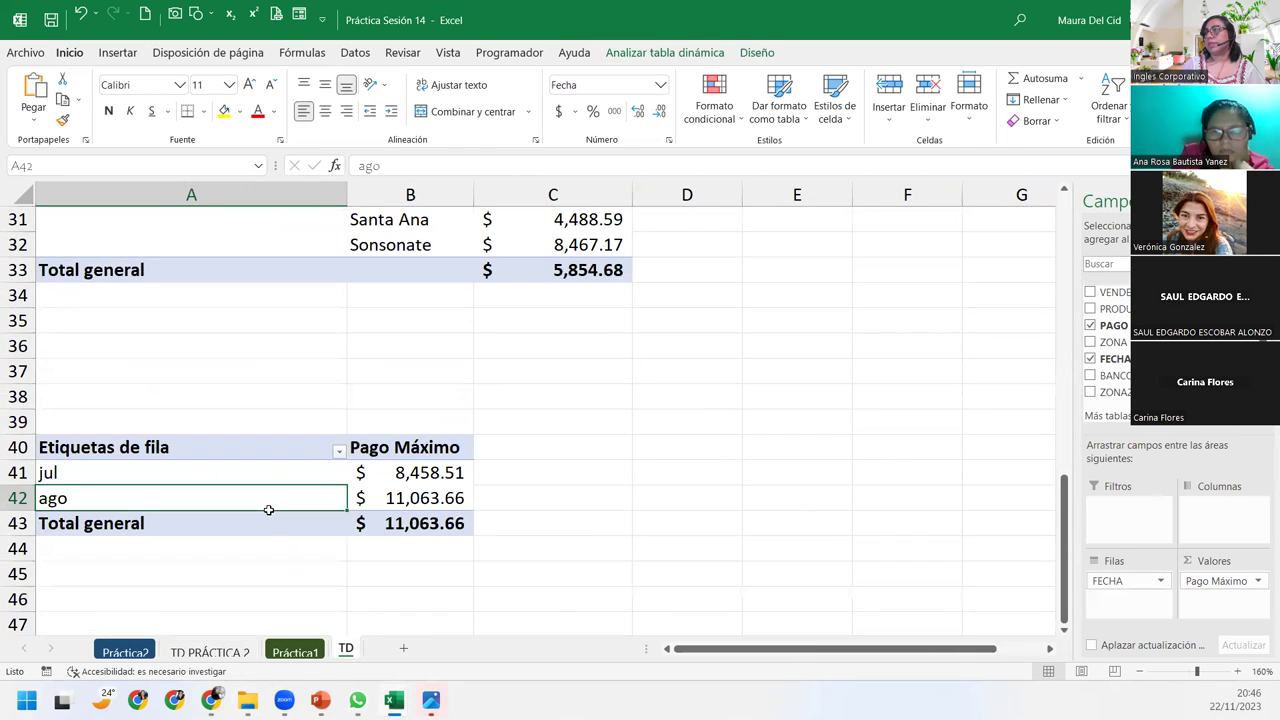
{"action": "scroll", "coordinate": [268, 510], "scroll_direction": "down", "scroll_amount": 2}
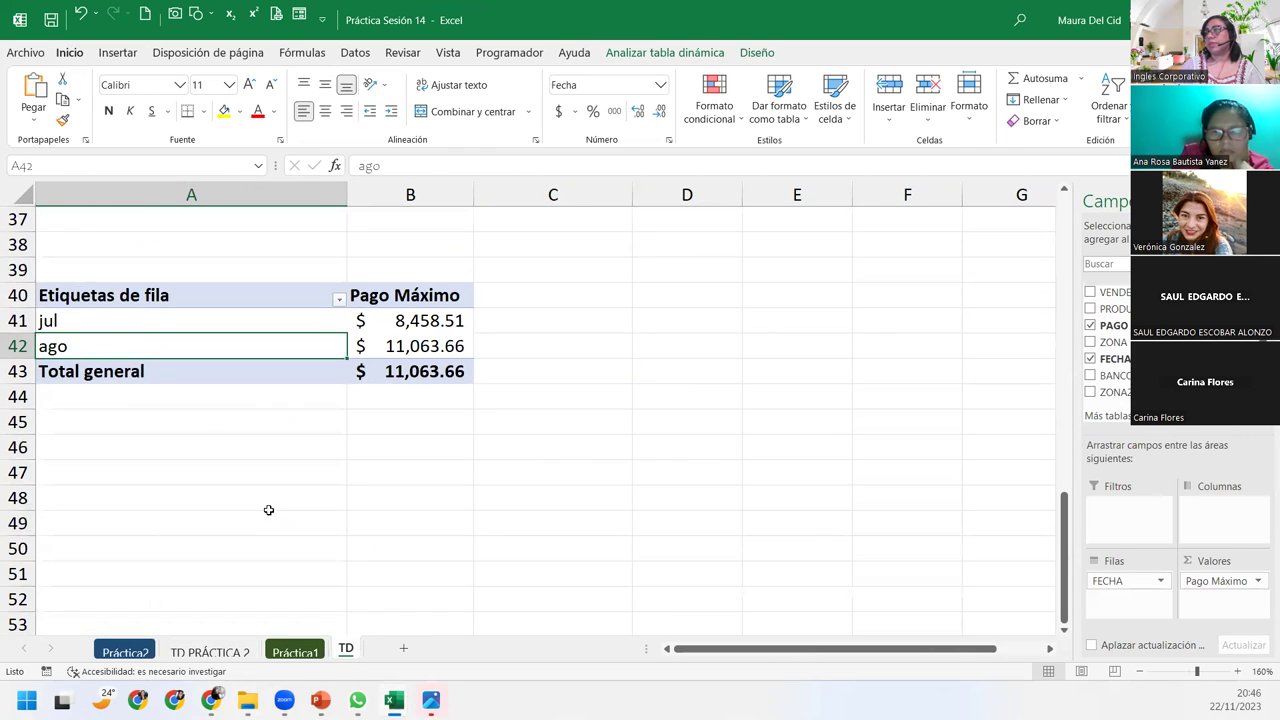
Bring up the TD PRÁCTICA 2 Vendedor pivot table: 799 sales averaging $1,537.33
{"action": "left_click", "coordinate": [215, 652]}
{"action": "scroll", "coordinate": [198, 515], "scroll_direction": "down", "scroll_amount": 7}
{"action": "scroll", "coordinate": [198, 515], "scroll_direction": "up", "scroll_amount": 6}
{"action": "scroll", "coordinate": [198, 512], "scroll_direction": "up", "scroll_amount": 9}
{"action": "scroll", "coordinate": [200, 508], "scroll_direction": "up", "scroll_amount": 8}
{"action": "scroll", "coordinate": [202, 503], "scroll_direction": "up", "scroll_amount": 2}
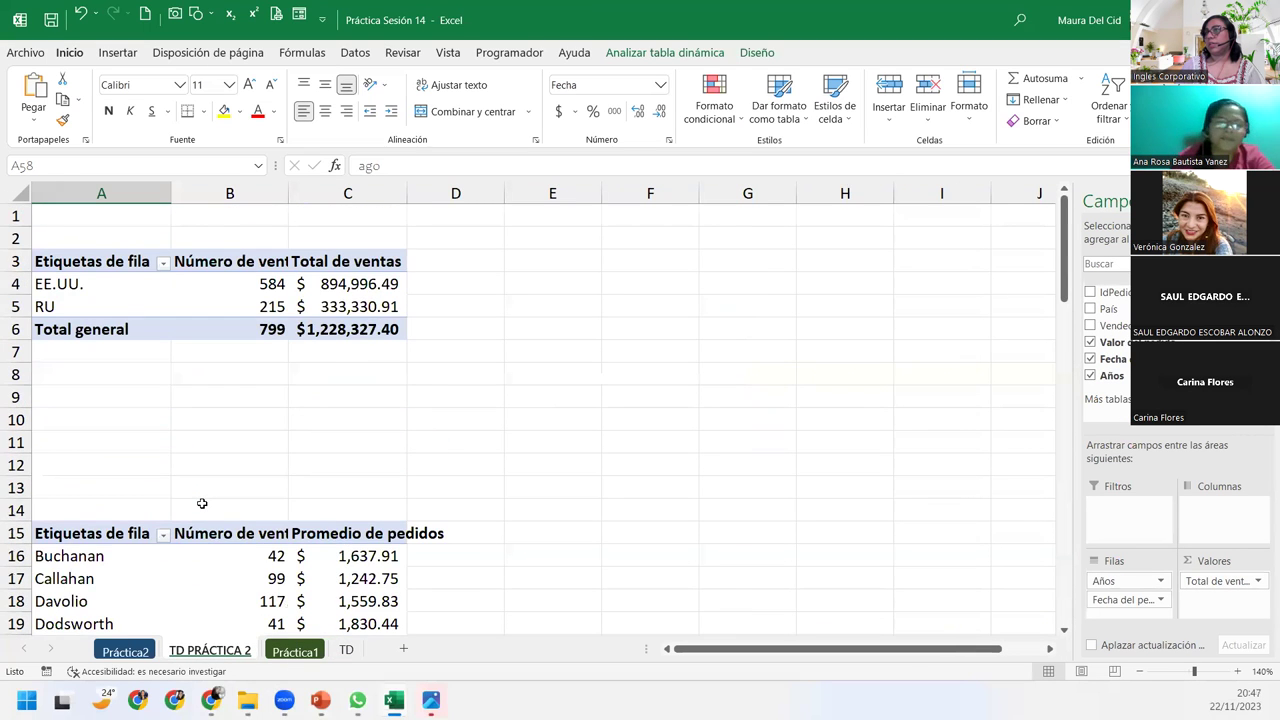
{"action": "scroll", "coordinate": [202, 503], "scroll_direction": "down", "scroll_amount": 3}
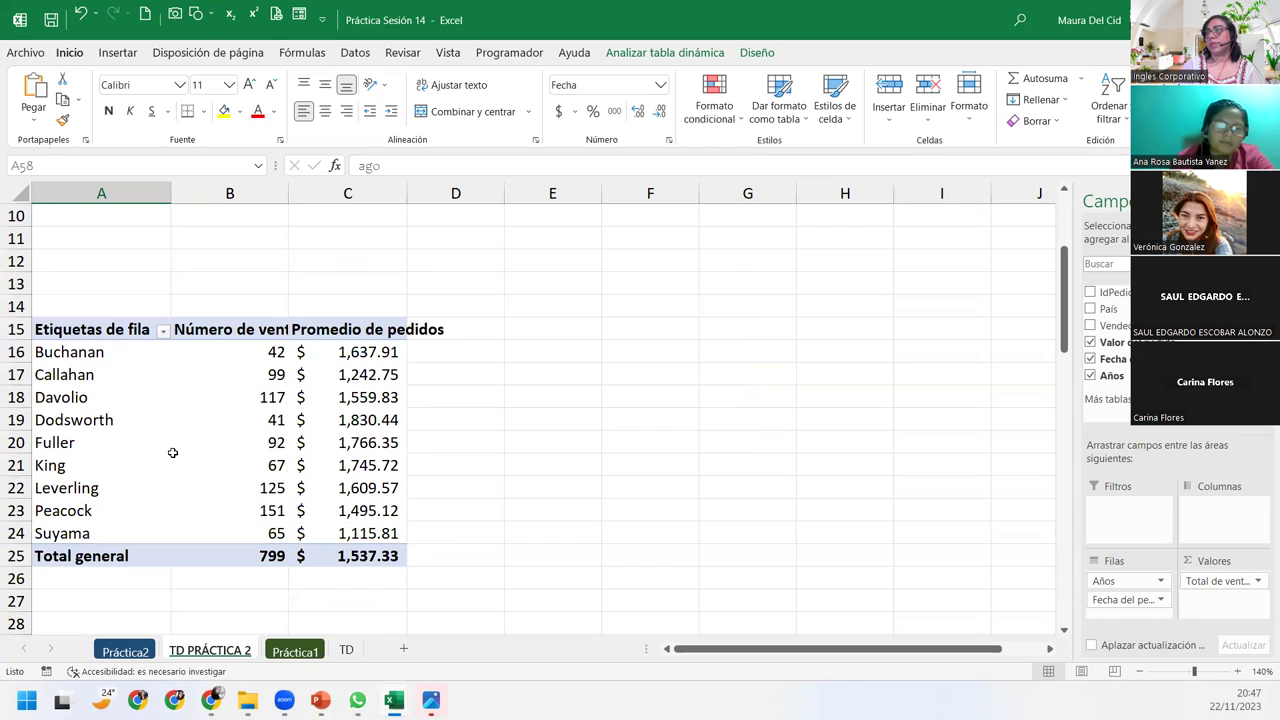
{"action": "left_click", "coordinate": [100, 397]}
{"action": "left_click", "coordinate": [100, 397]}
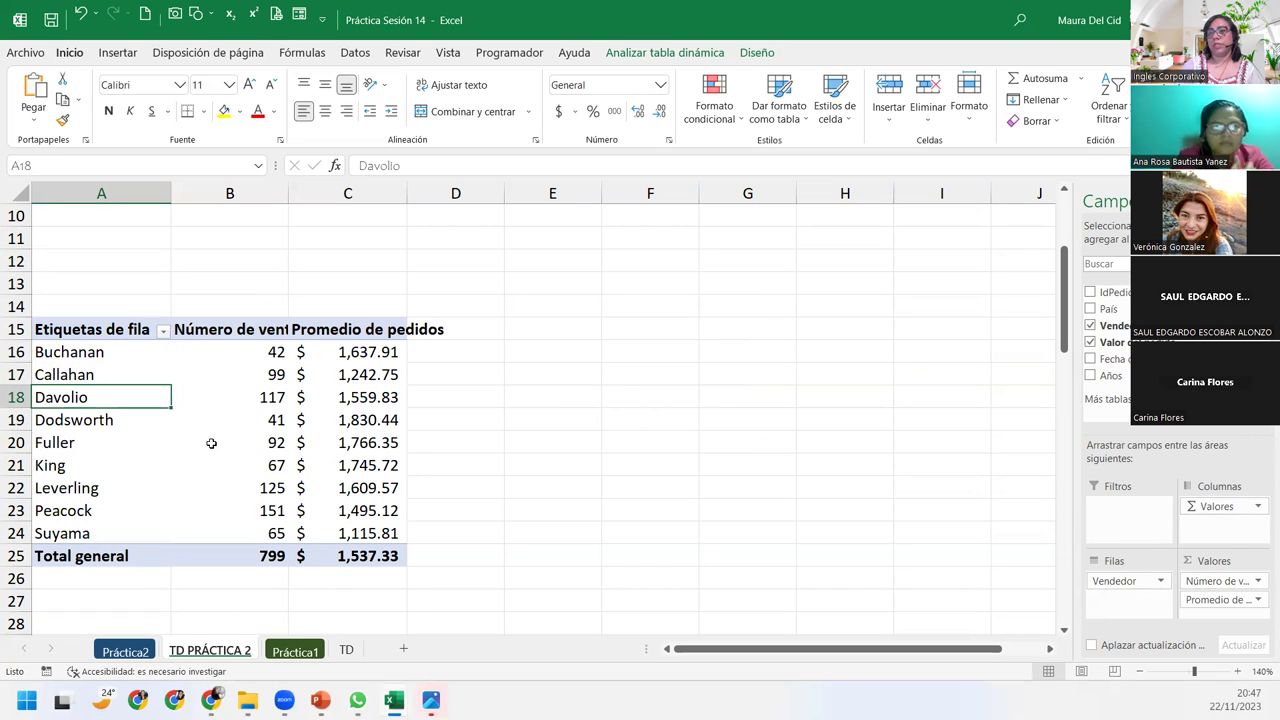
Select the sales count and average order values, then AutoFit columns B and C to their headers
{"action": "left_click", "coordinate": [221, 355]}
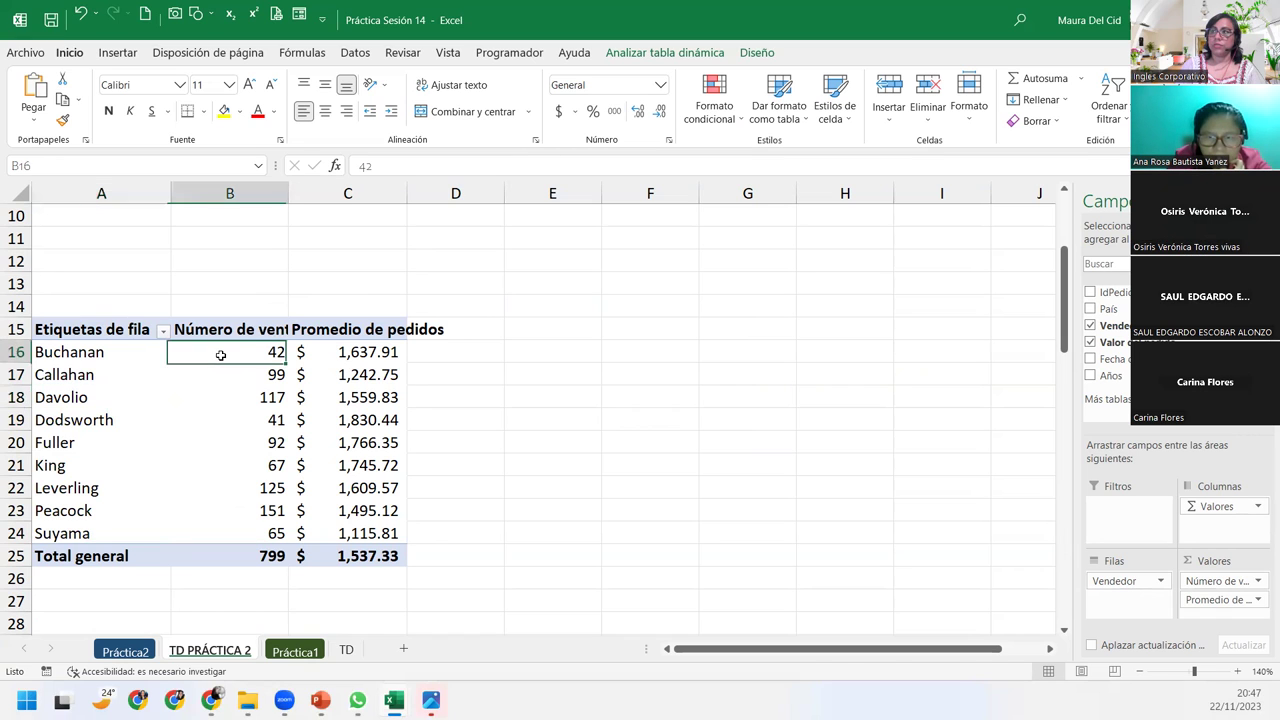
{"action": "left_click_drag", "start_coordinate": [221, 355], "coordinate": [223, 531]}
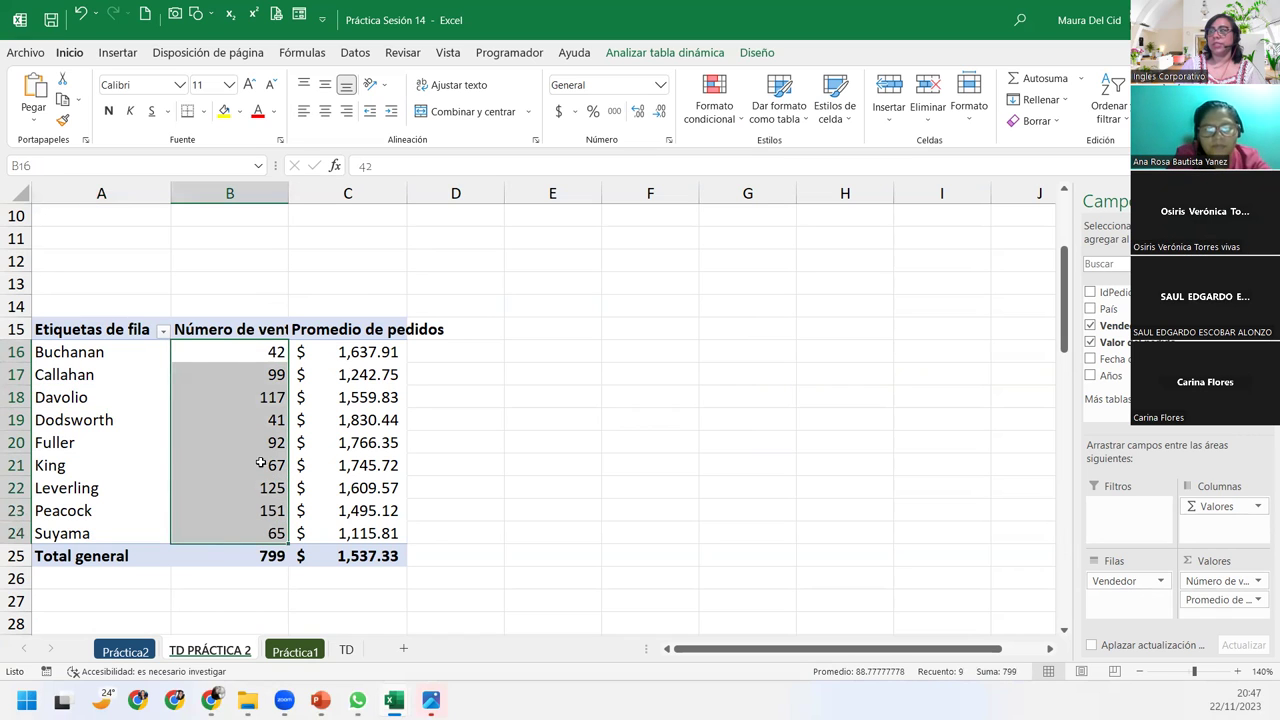
{"action": "left_click_drag", "start_coordinate": [364, 352], "coordinate": [370, 533]}
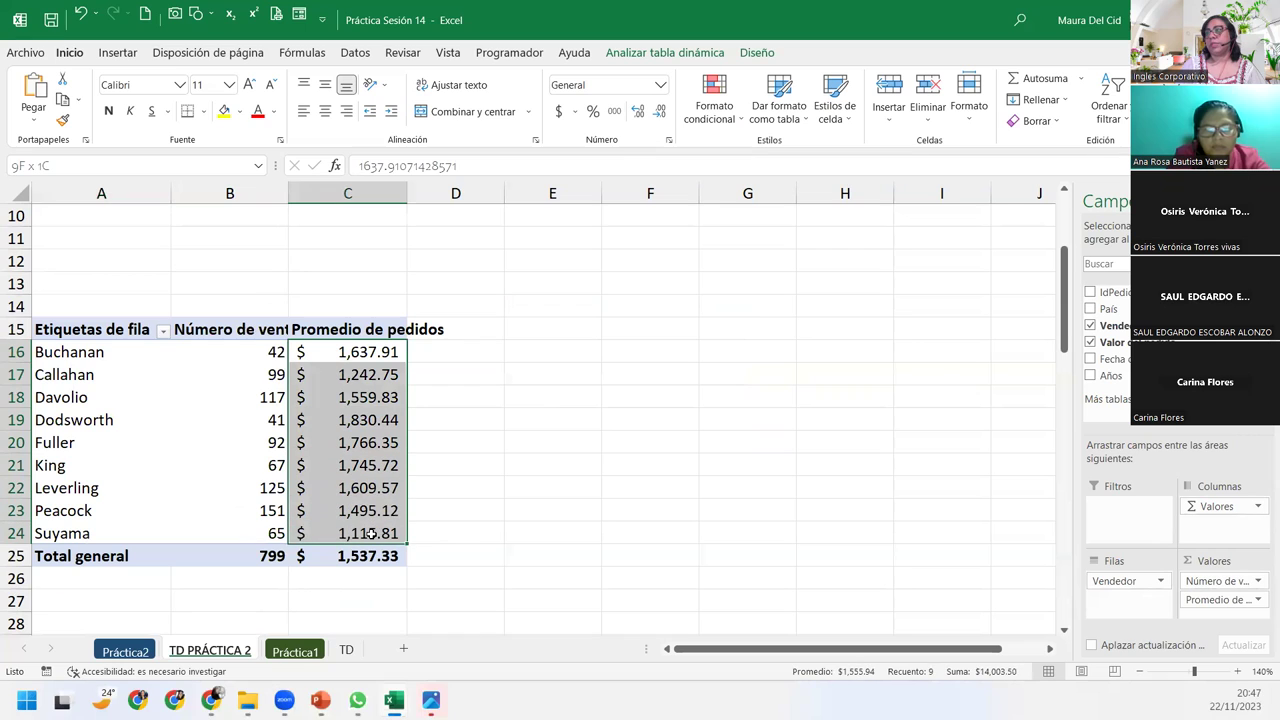
{"action": "left_click", "coordinate": [120, 478]}
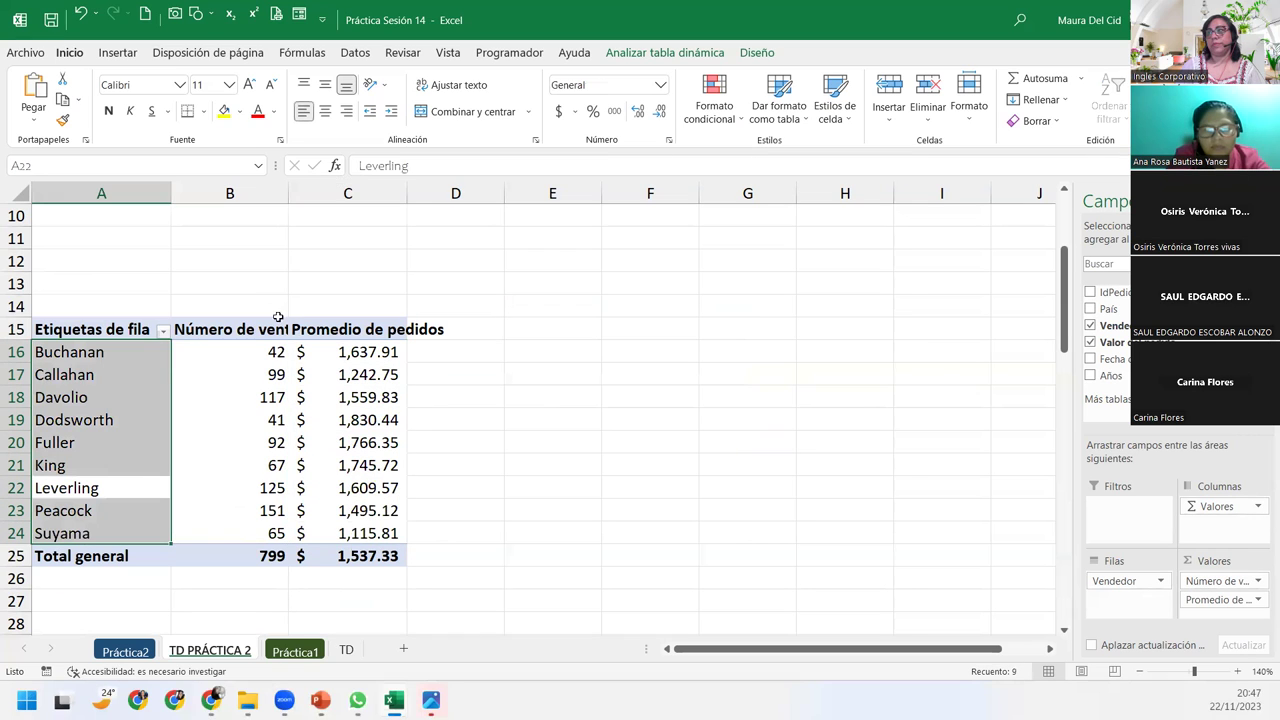
{"action": "double_click", "coordinate": [288, 193]}
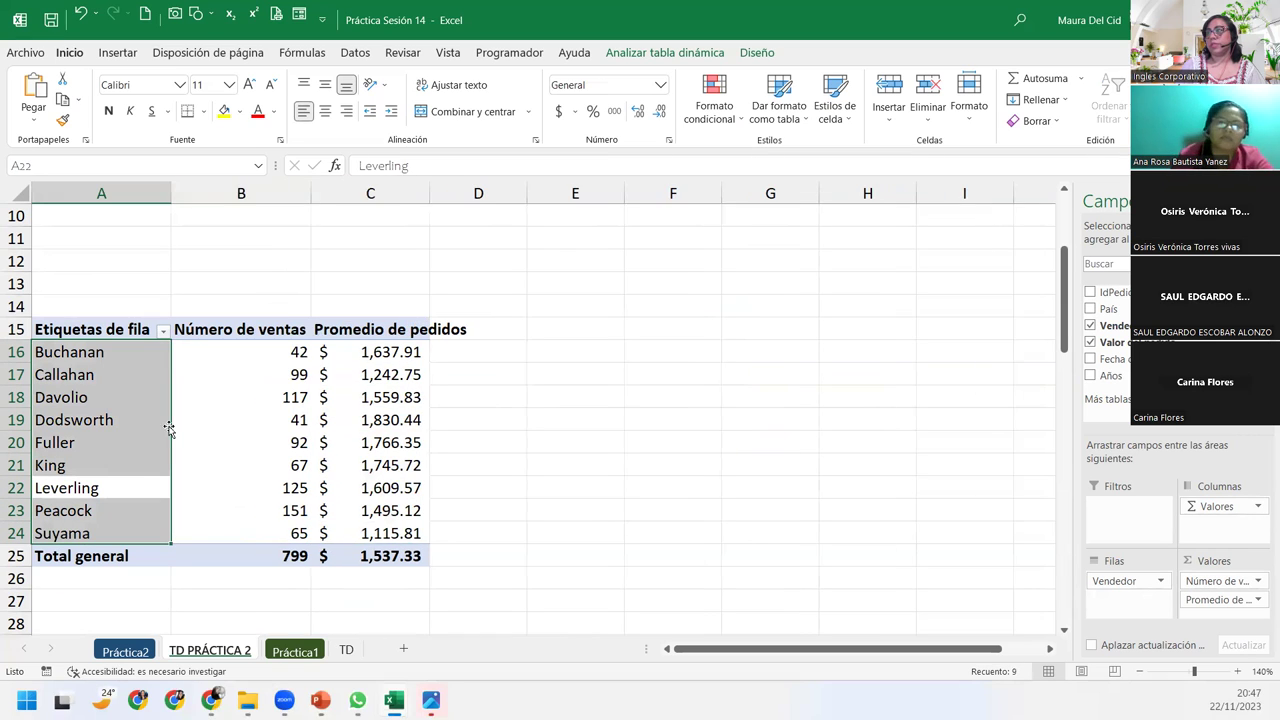
{"action": "double_click", "coordinate": [430, 193]}
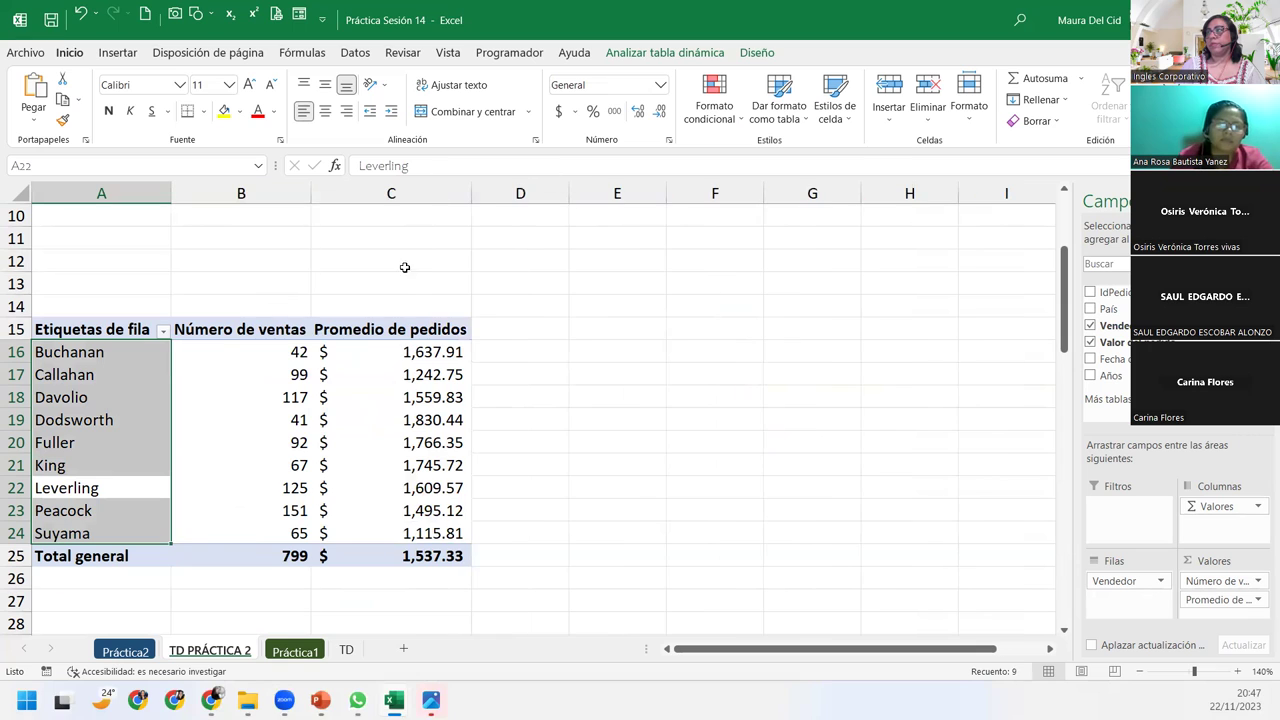
{"action": "left_click", "coordinate": [108, 378]}
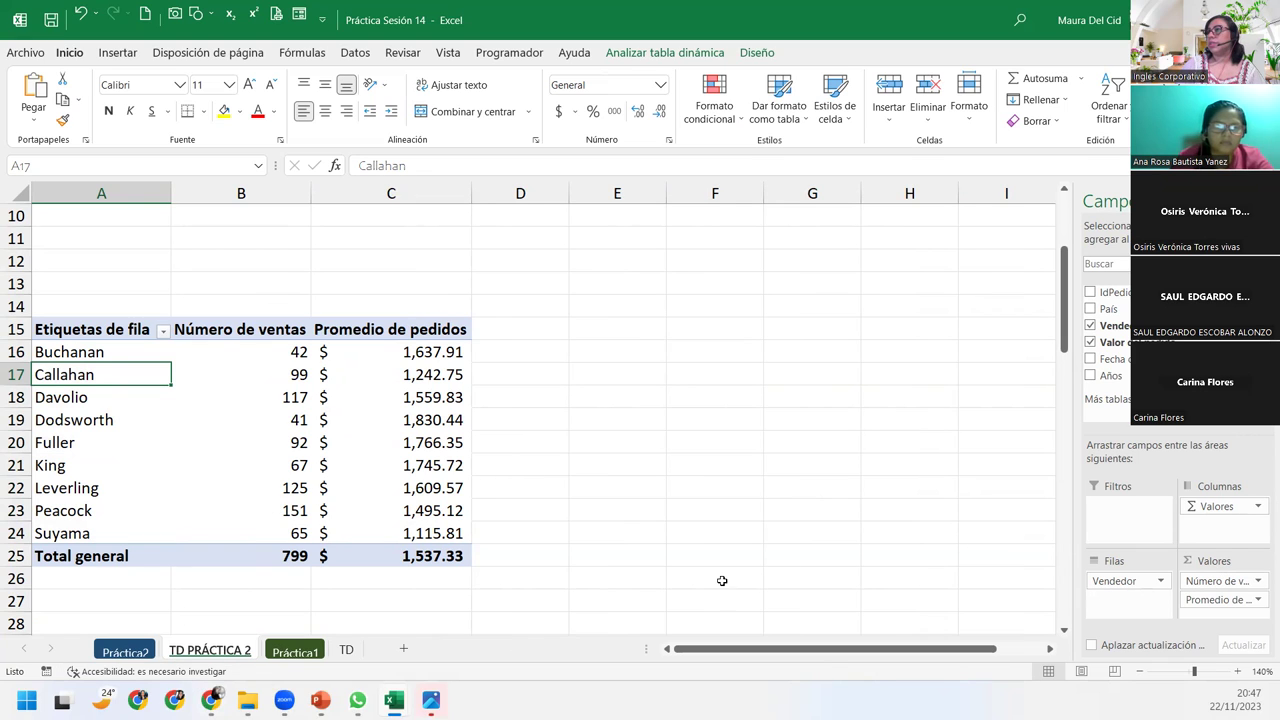
{"action": "scroll", "coordinate": [400, 446], "scroll_direction": "up", "scroll_amount": 3}
{"action": "scroll", "coordinate": [214, 448], "scroll_direction": "down", "scroll_amount": 4}
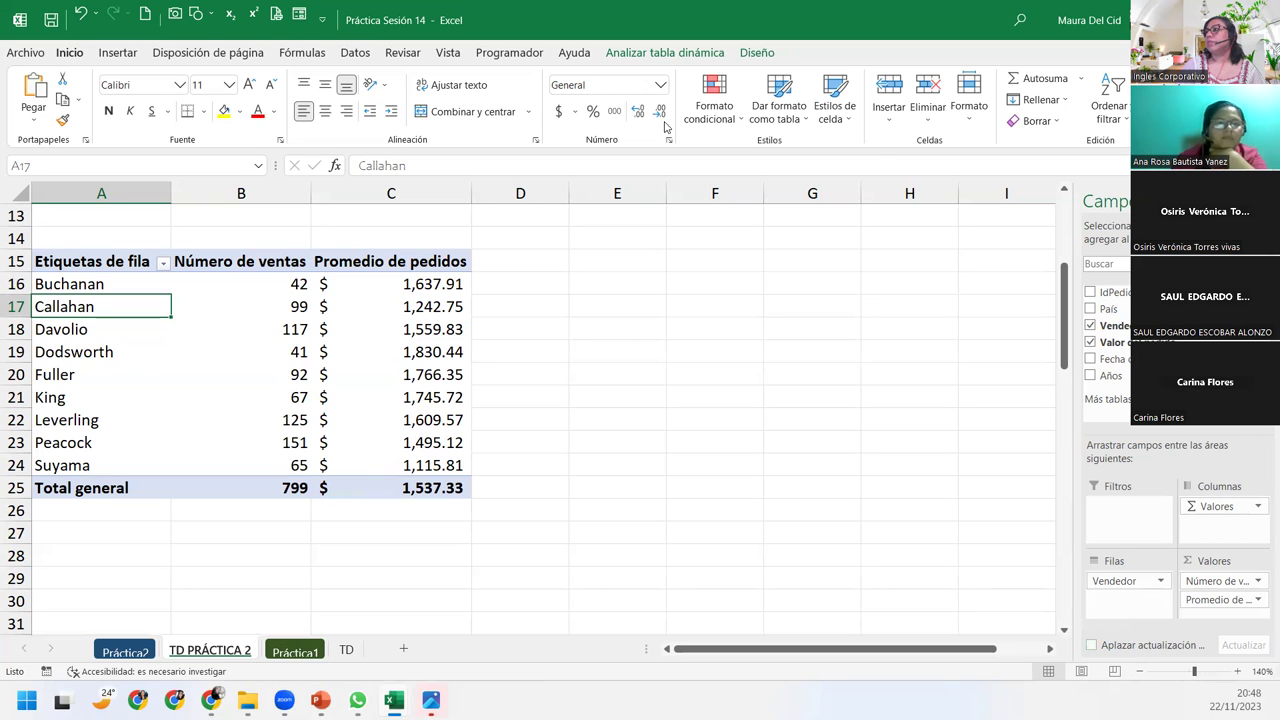
Start a pivot chart from the vendor table and preview the Line chart variants
{"action": "left_click", "coordinate": [662, 53]}
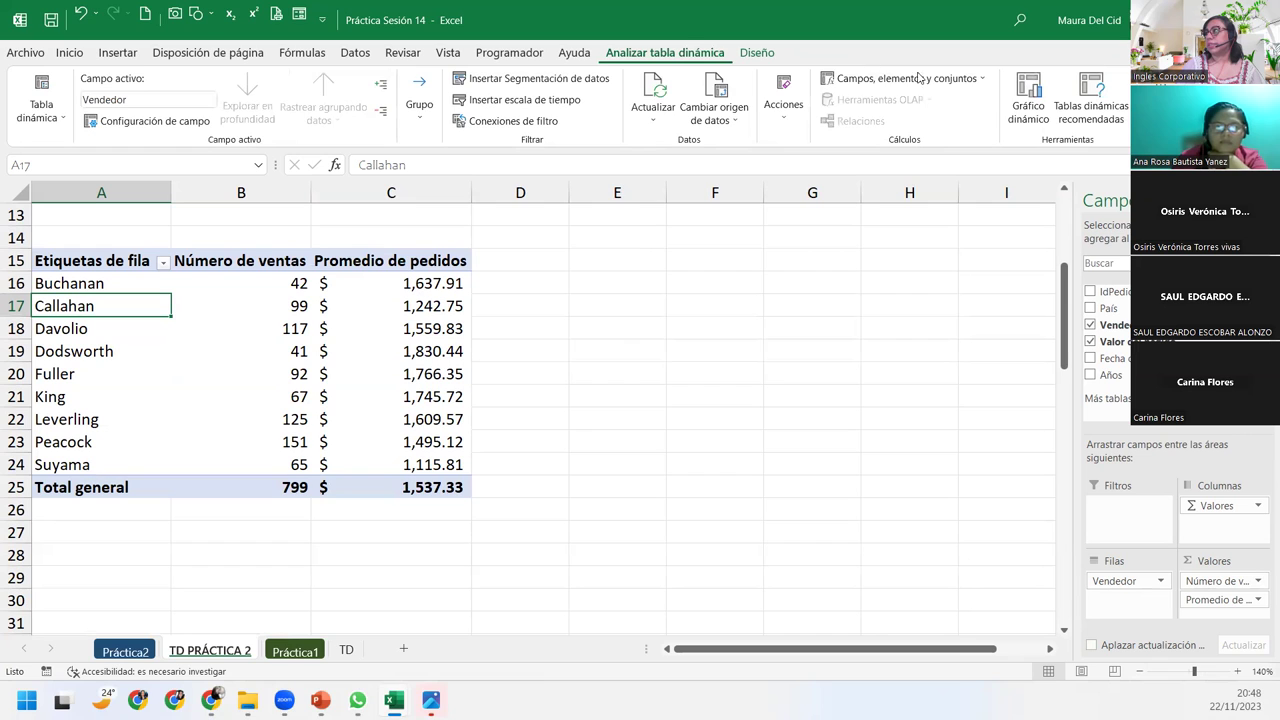
{"action": "left_click", "coordinate": [1018, 100]}
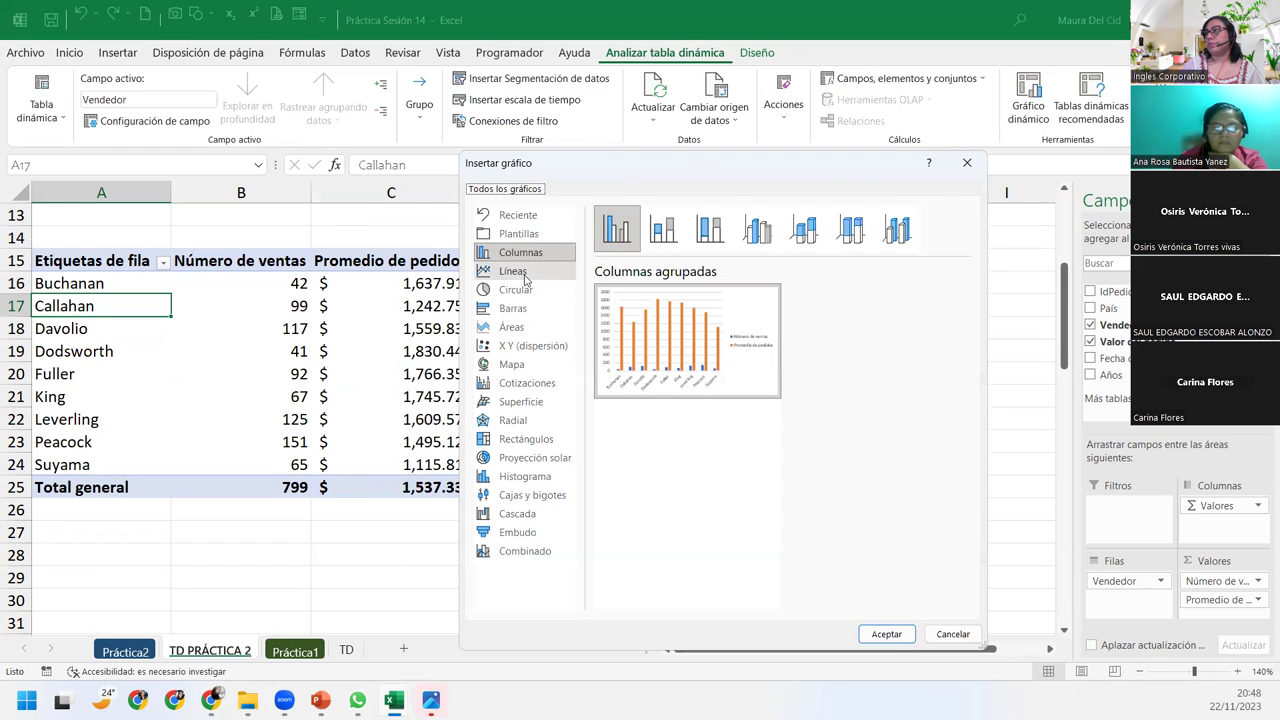
{"action": "left_click", "coordinate": [526, 274]}
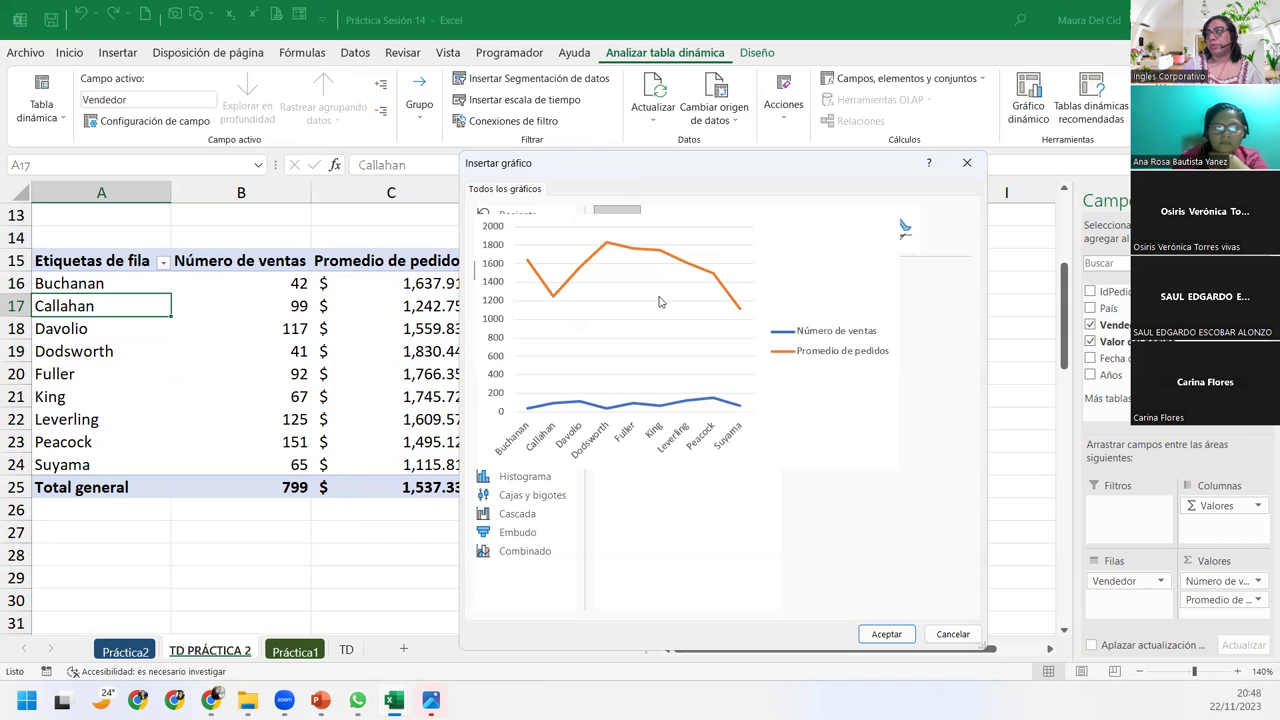
{"action": "mouse_move", "coordinate": [687, 341]}
{"action": "left_click", "coordinate": [663, 230]}
{"action": "left_click", "coordinate": [710, 230]}
{"action": "left_click", "coordinate": [757, 230]}
{"action": "left_click", "coordinate": [720, 242]}
{"action": "left_click", "coordinate": [665, 242]}
{"action": "left_click", "coordinate": [613, 247]}
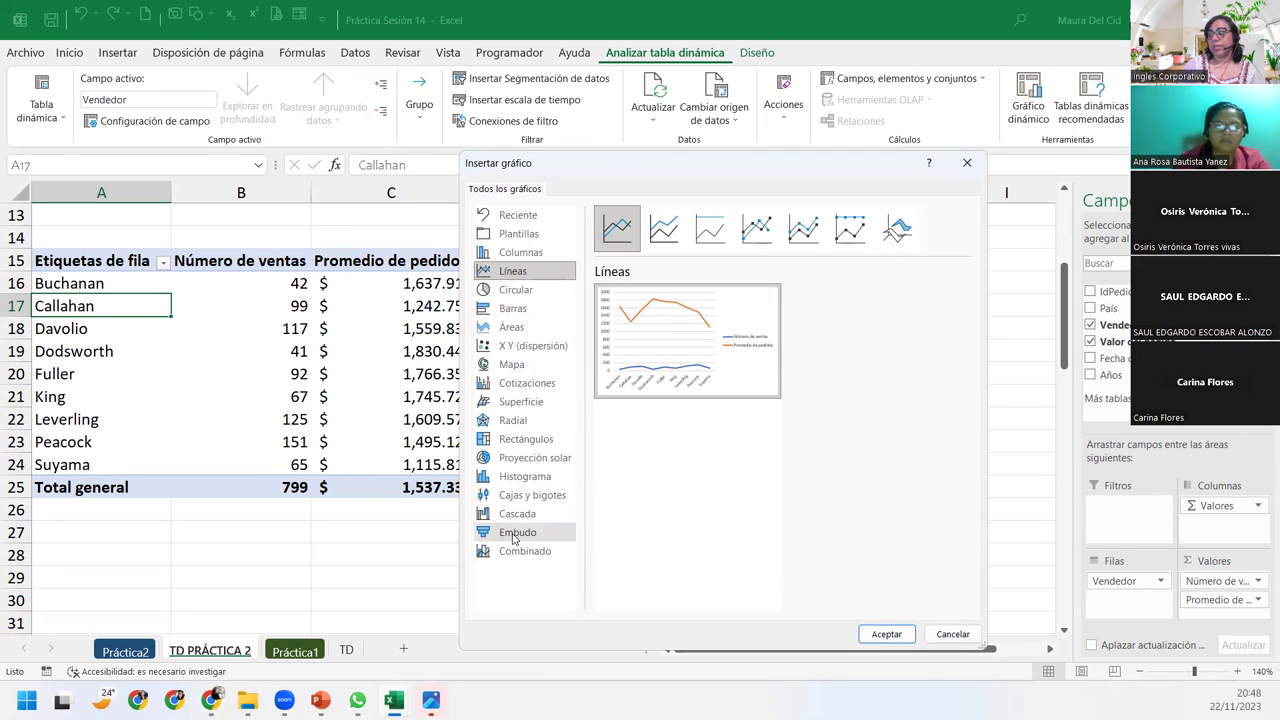
Choose Combo, make both series Line with Markers, and put only Número de ventas on the secondary axis
{"action": "left_click", "coordinate": [528, 550]}
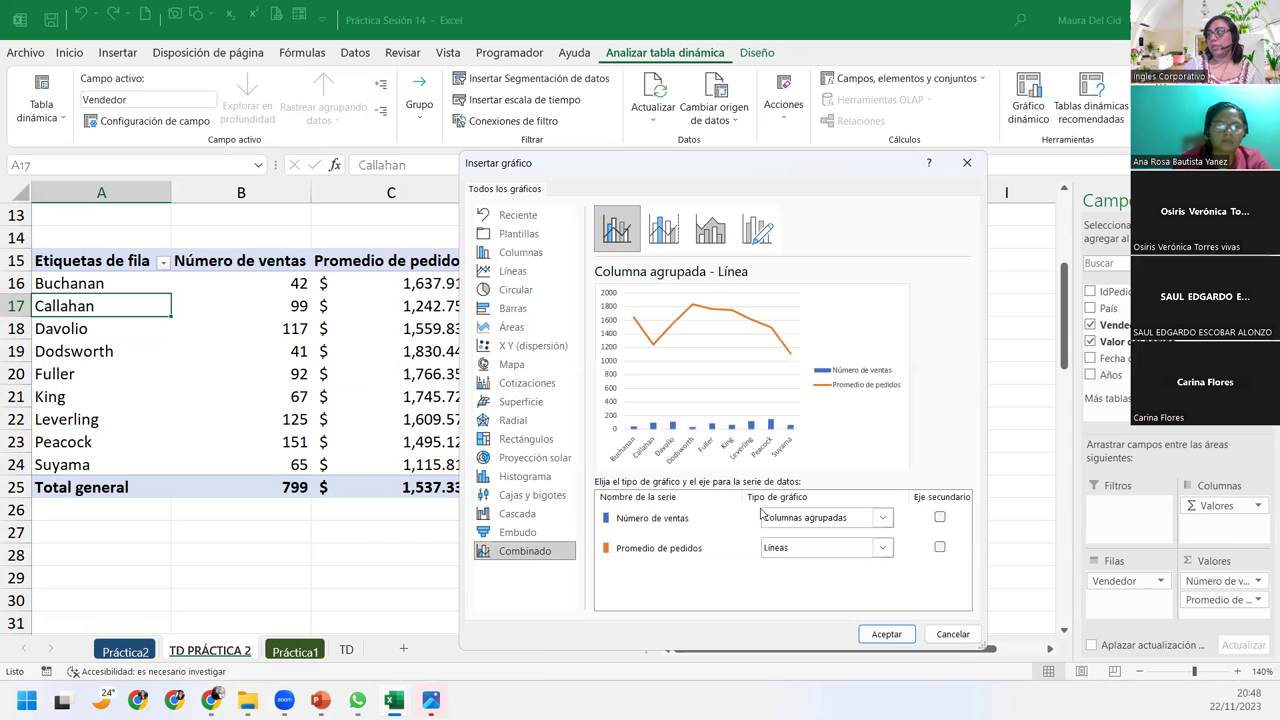
{"action": "left_click", "coordinate": [880, 518]}
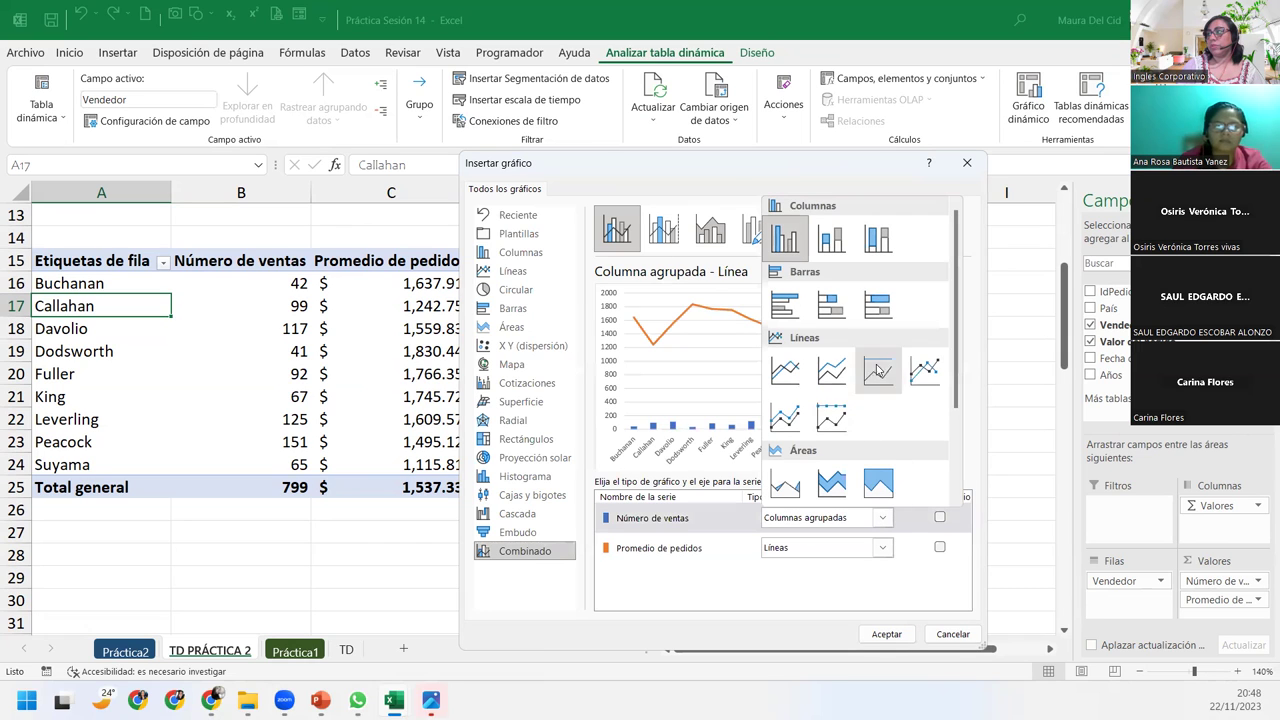
{"action": "left_click", "coordinate": [924, 370]}
{"action": "left_click", "coordinate": [881, 548]}
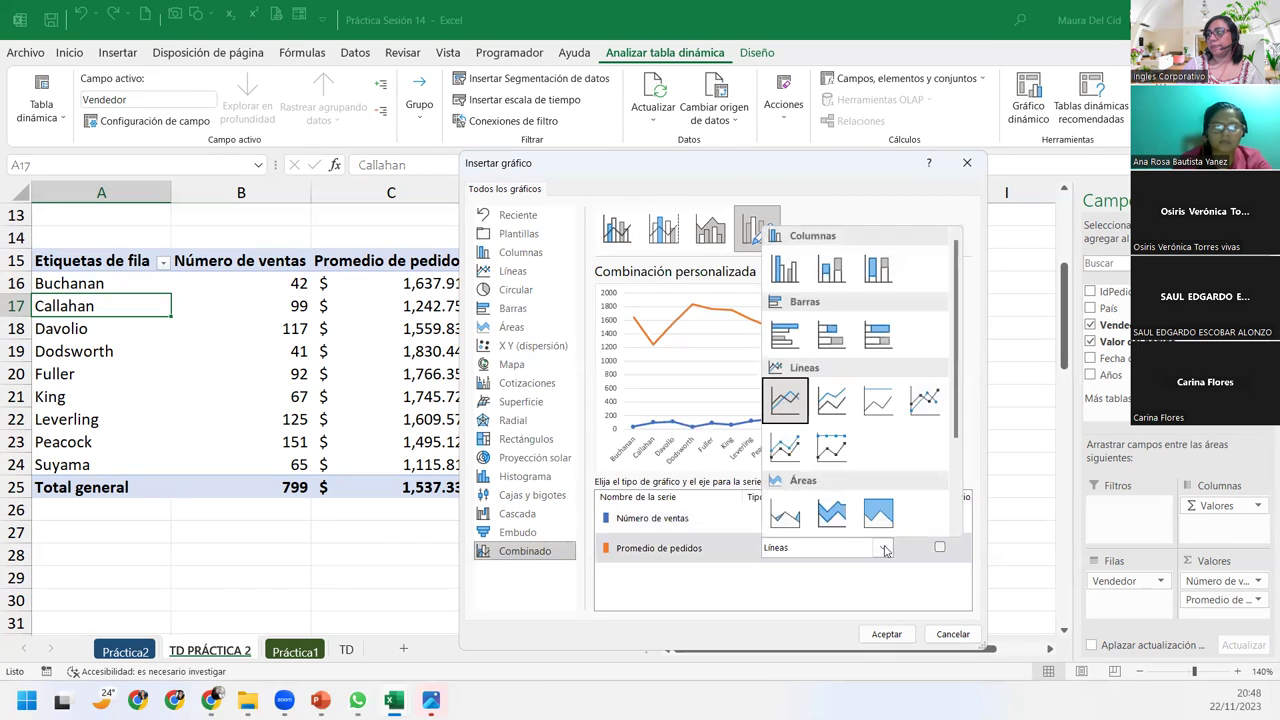
{"action": "left_click", "coordinate": [926, 400]}
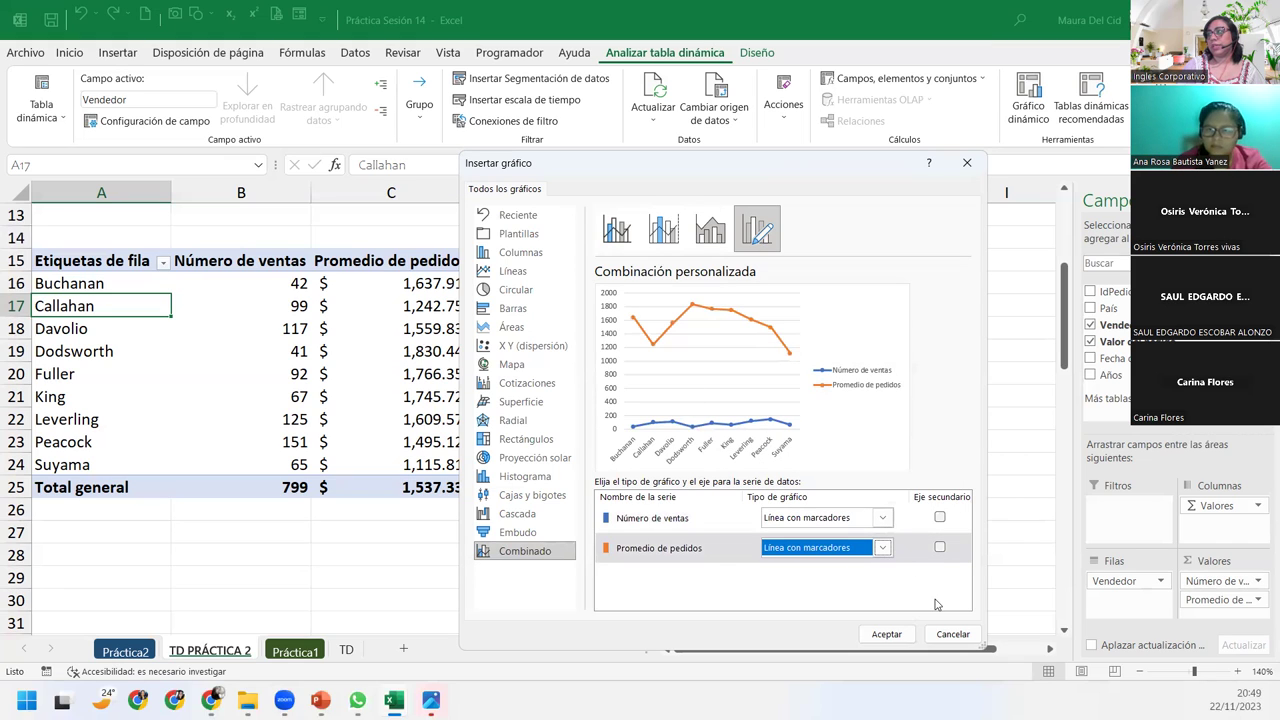
{"action": "left_click", "coordinate": [940, 547]}
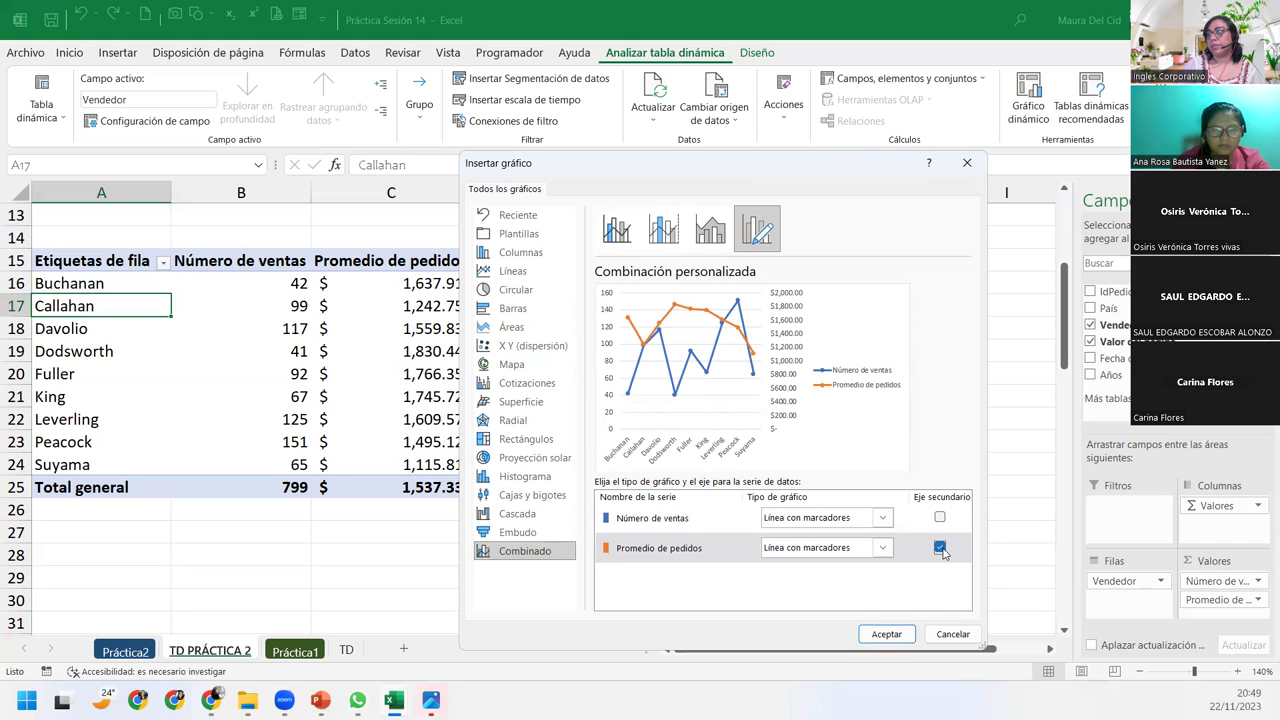
{"action": "left_click", "coordinate": [940, 547]}
{"action": "left_click", "coordinate": [940, 517]}
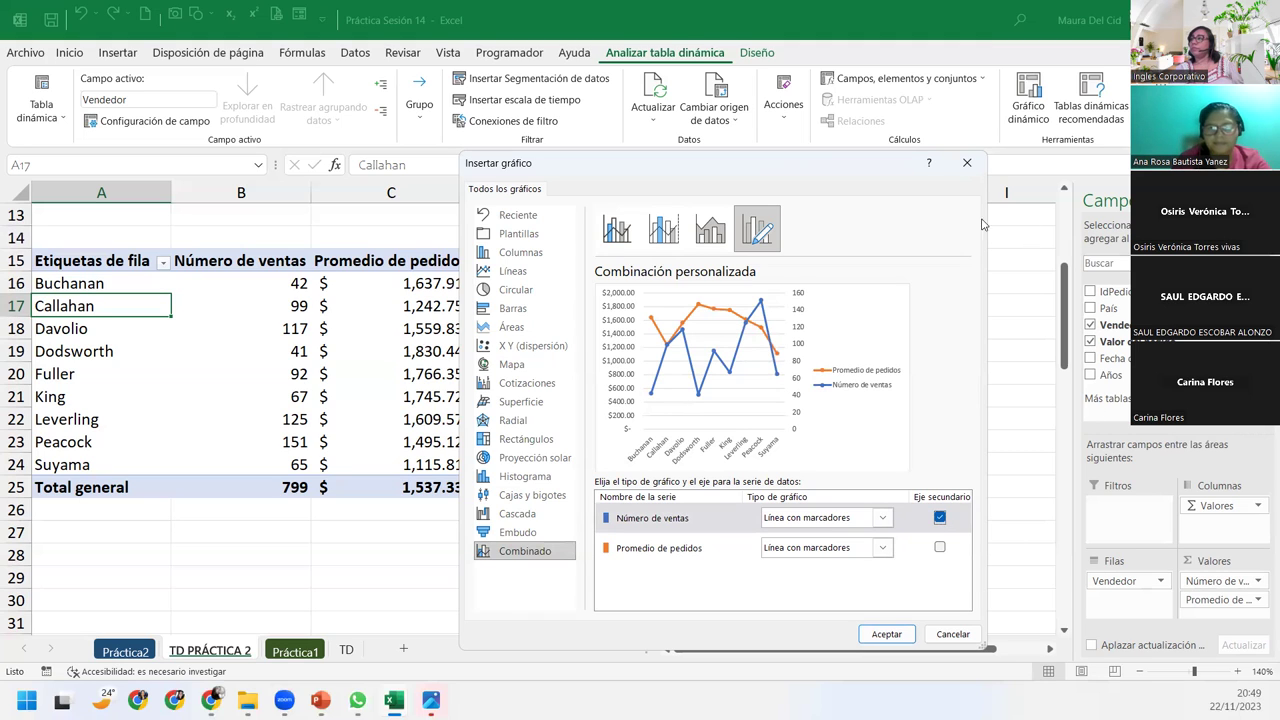
Insert the combo chart, move it right of the pivot table and enlarge it to about 9.53 × 19.19 cm
{"action": "left_click", "coordinate": [886, 634]}
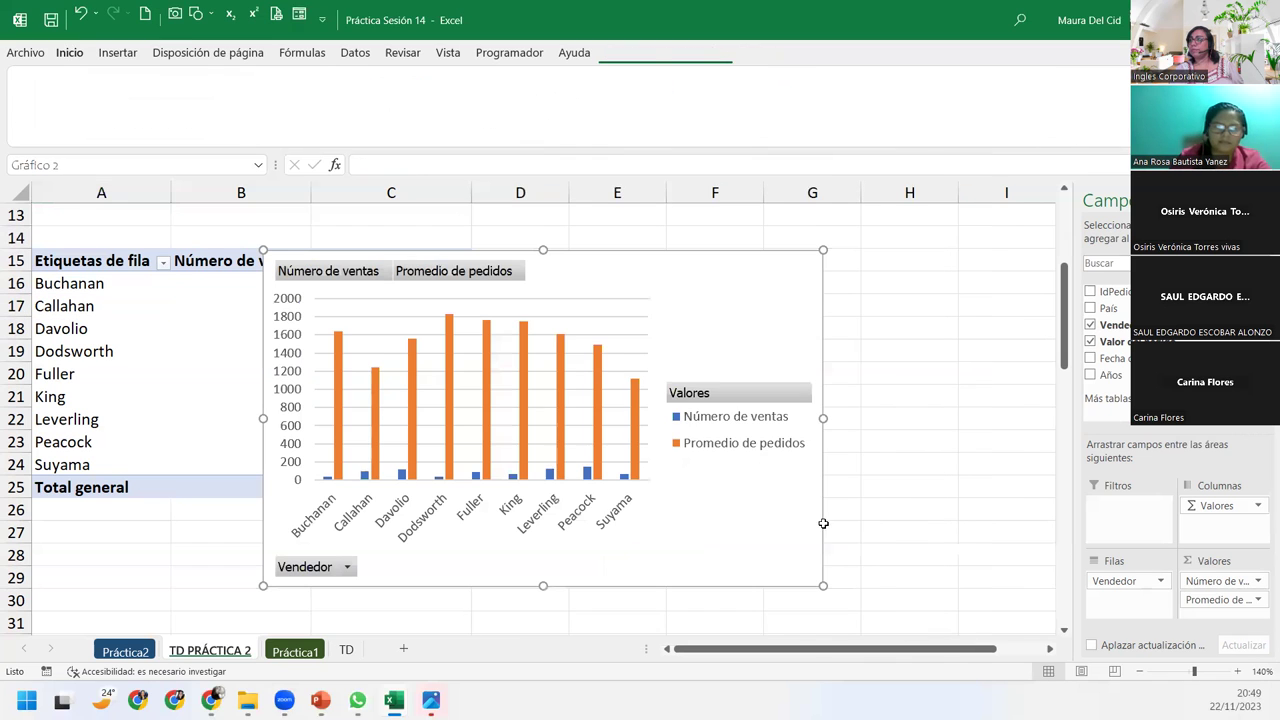
{"action": "left_click_drag", "start_coordinate": [660, 278], "coordinate": [872, 272]}
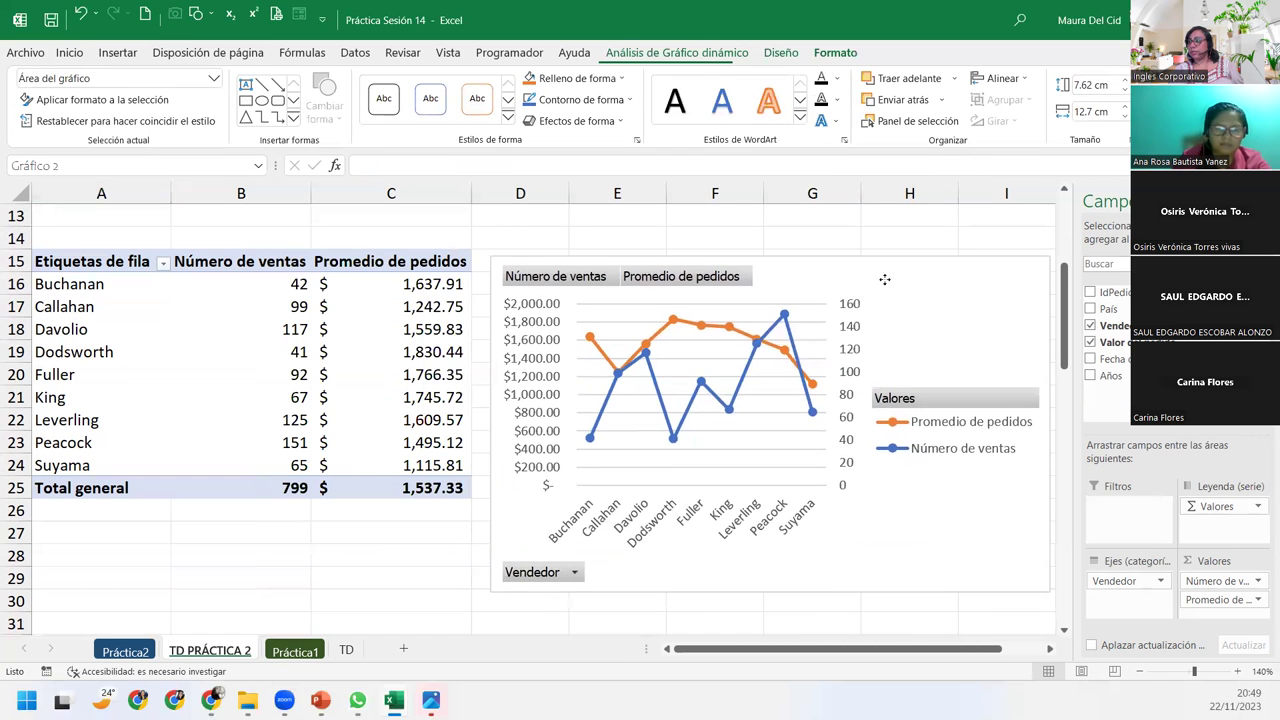
{"action": "left_click", "coordinate": [1141, 671]}
{"action": "left_click", "coordinate": [1141, 671]}
{"action": "left_click", "coordinate": [1141, 671]}
{"action": "left_click", "coordinate": [1141, 671]}
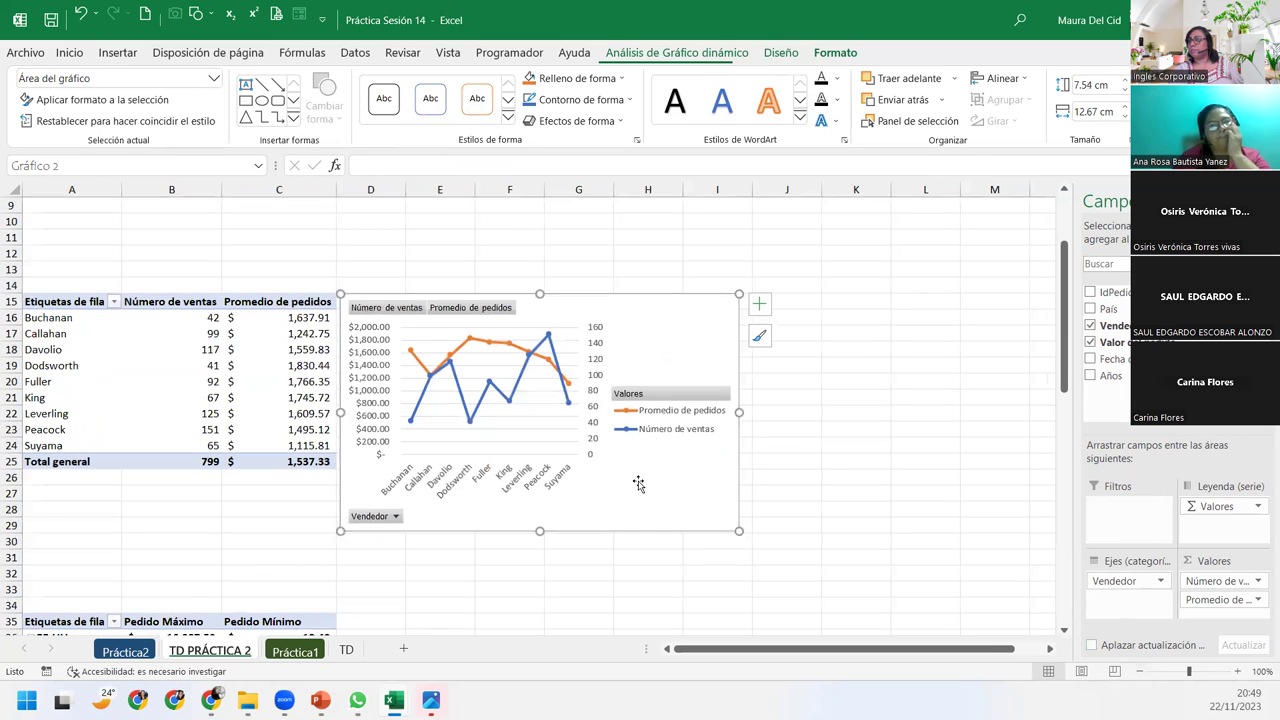
{"action": "scroll", "coordinate": [823, 436], "scroll_direction": "down", "scroll_amount": 1}
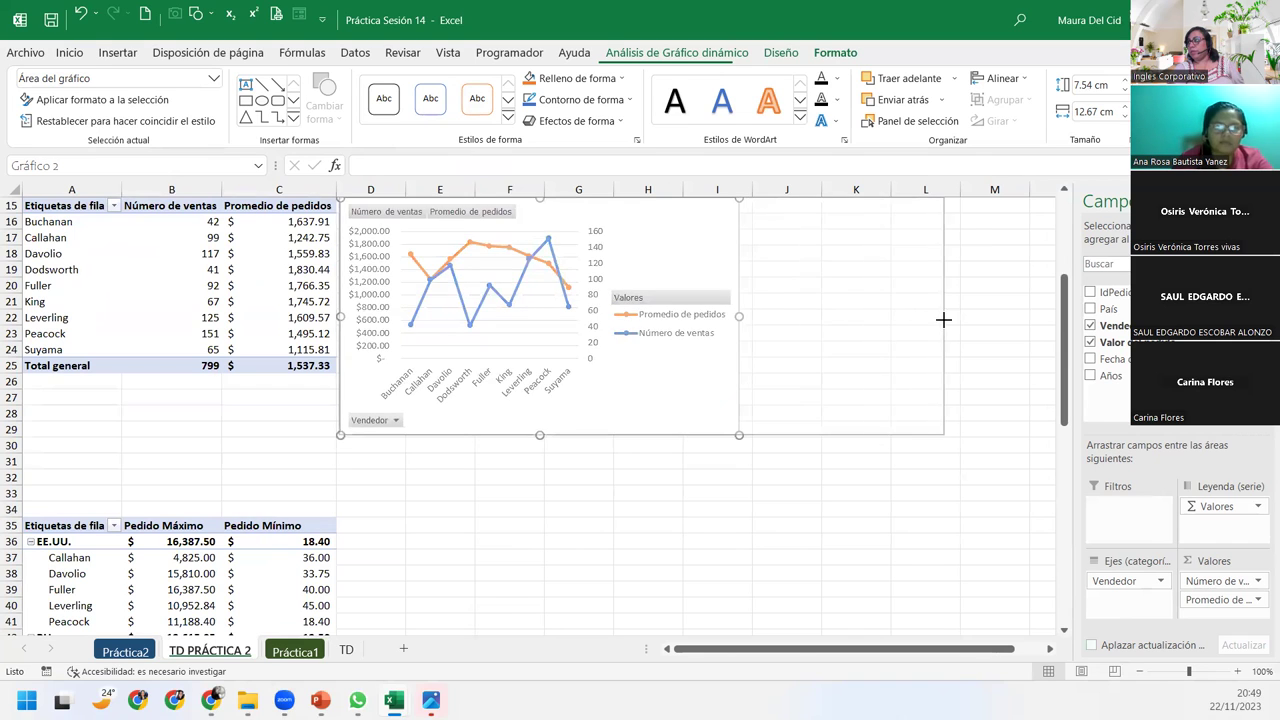
{"action": "left_click_drag", "start_coordinate": [739, 316], "coordinate": [945, 316]}
{"action": "left_click_drag", "start_coordinate": [642, 435], "coordinate": [652, 497]}
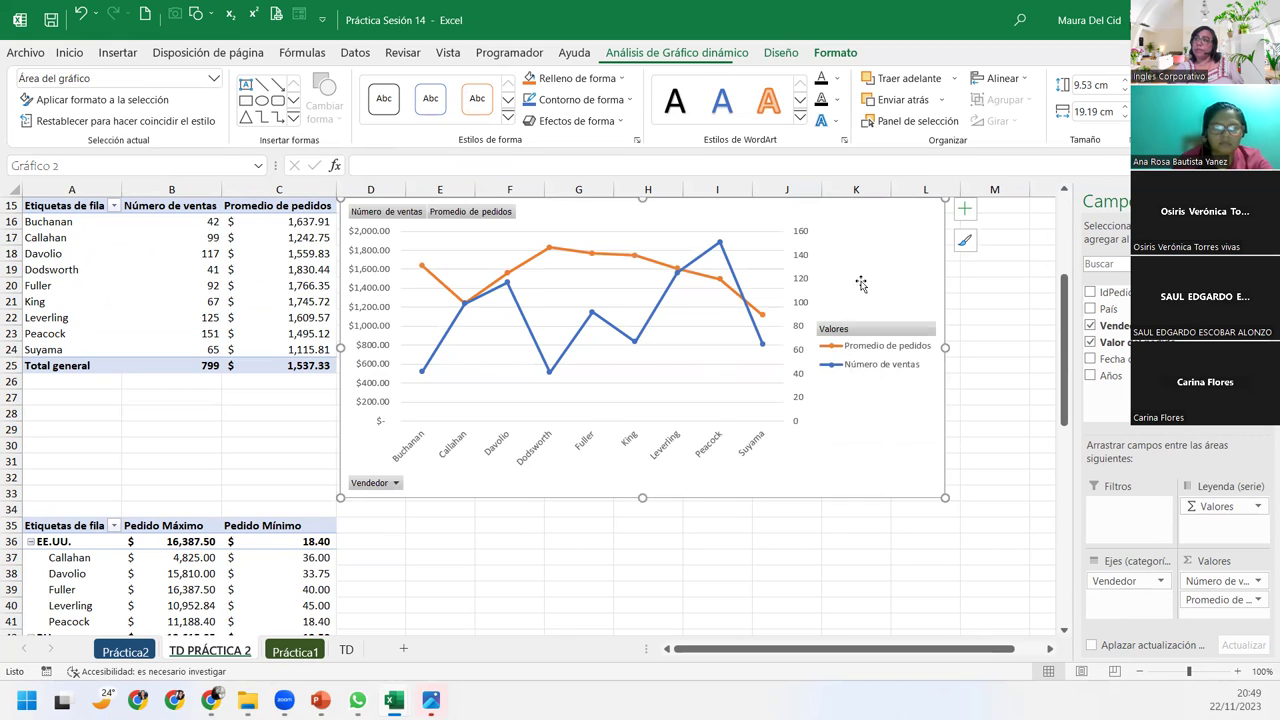
Check the chart's vendor filter without changes, then select and delete the old pivot chart
{"action": "left_click", "coordinate": [395, 483]}
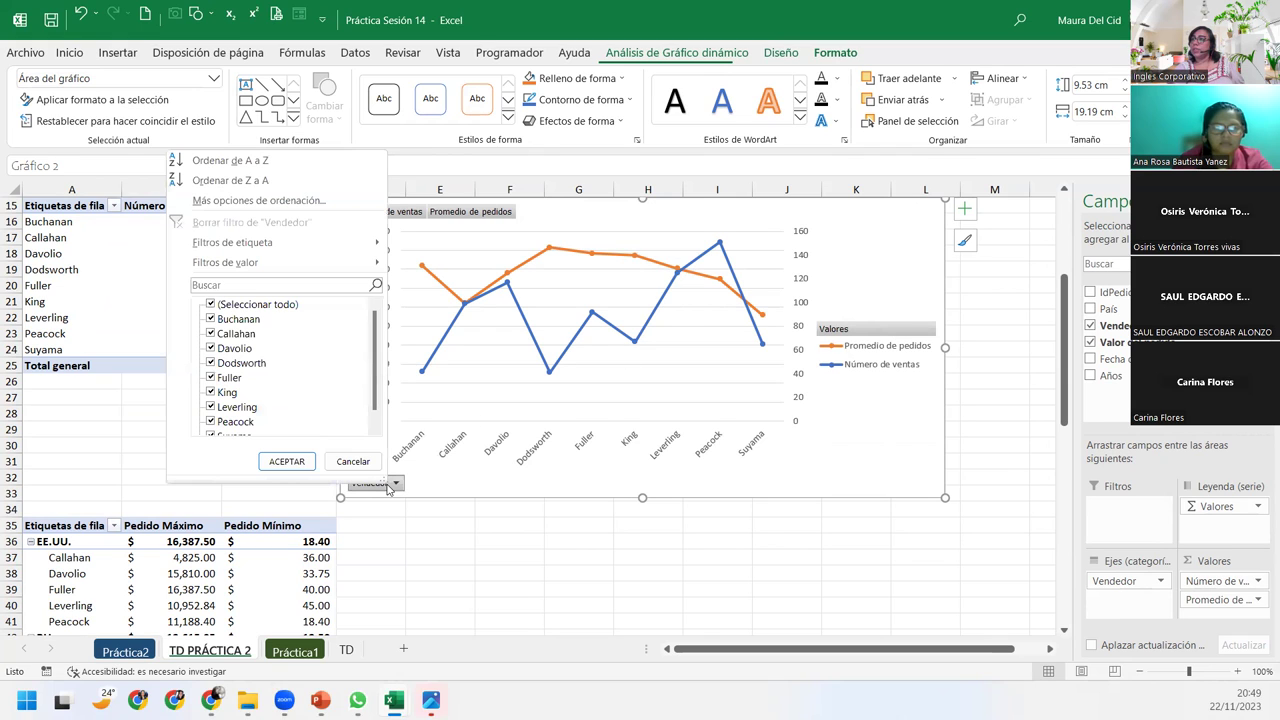
{"action": "left_click", "coordinate": [210, 304]}
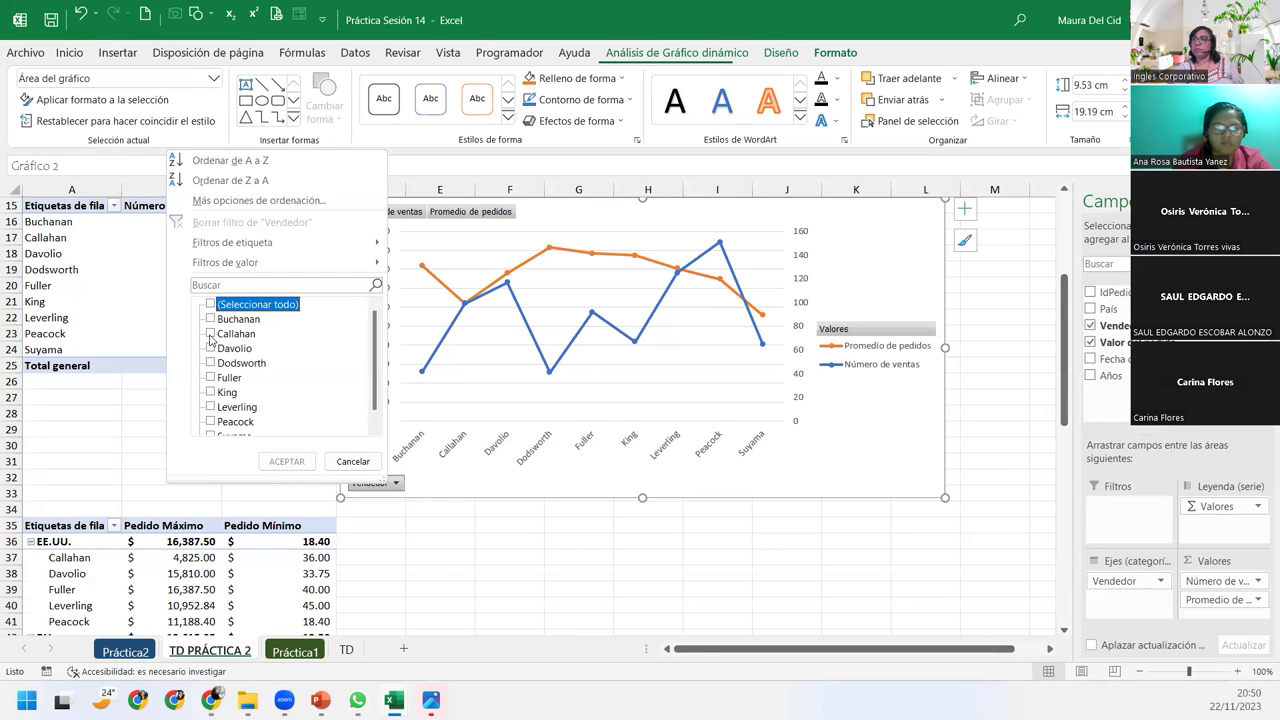
{"action": "left_click", "coordinate": [354, 463]}
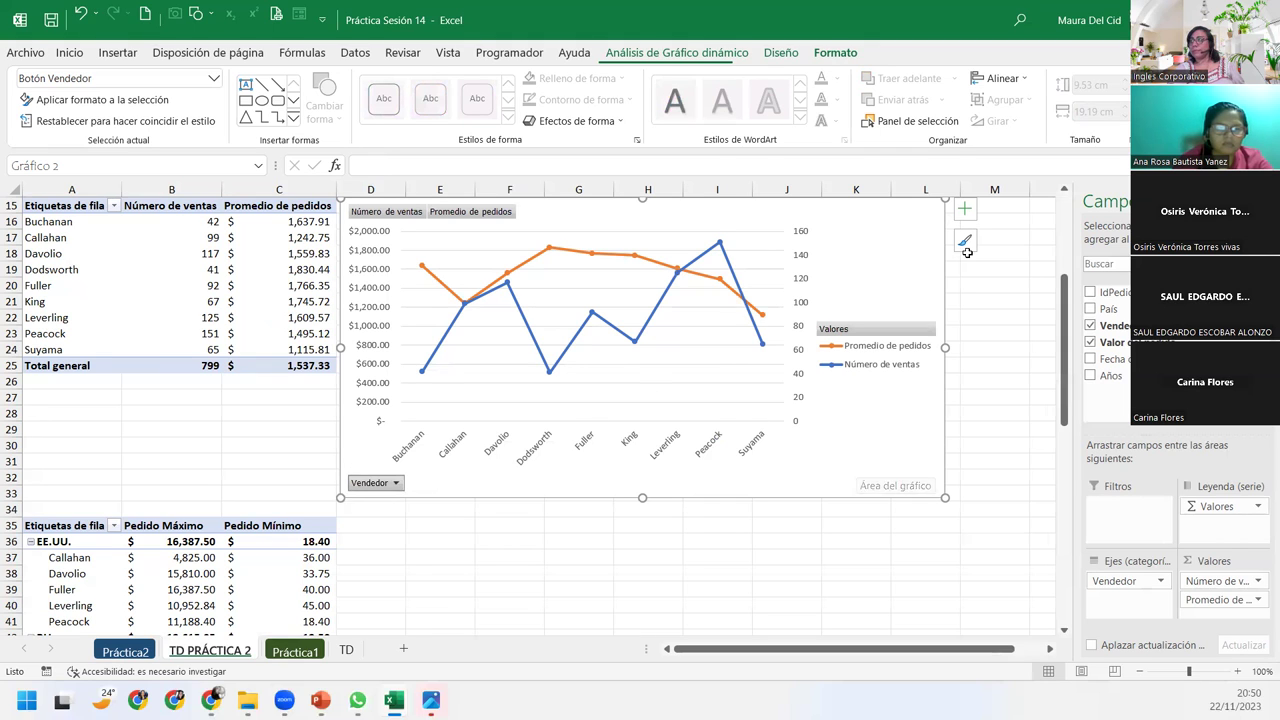
{"action": "left_click", "coordinate": [665, 53]}
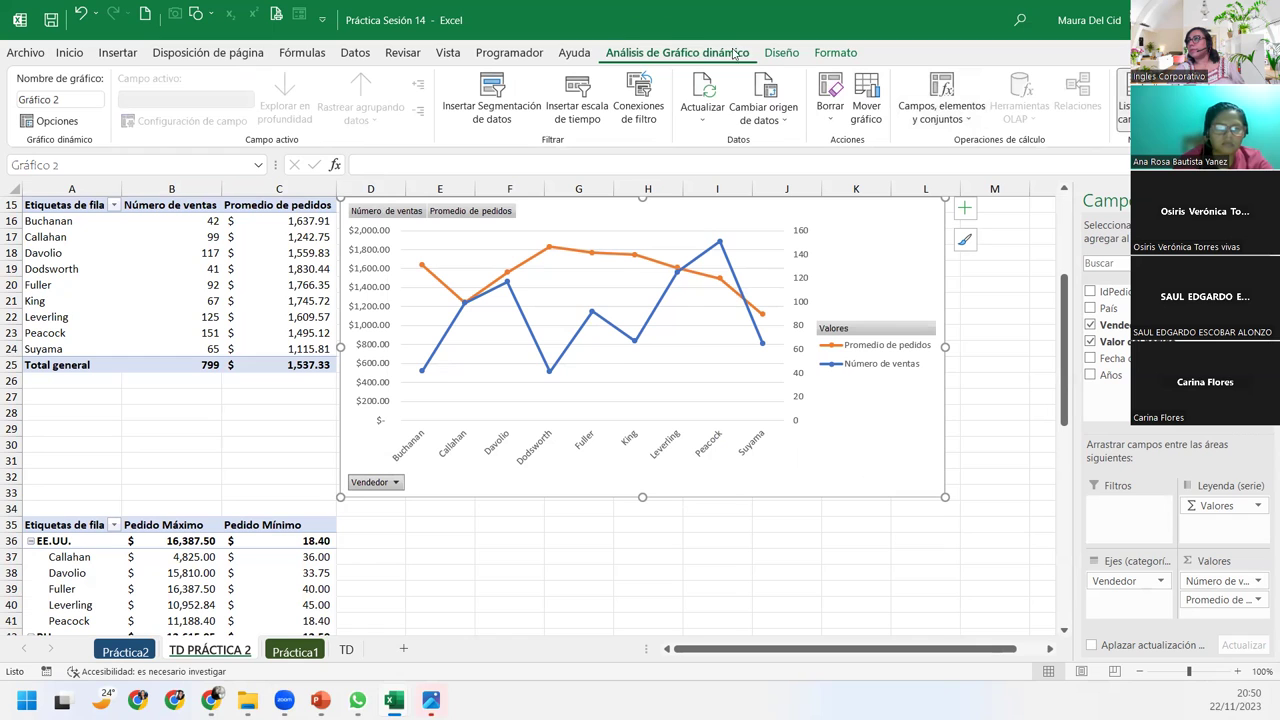
{"action": "left_click", "coordinate": [150, 287]}
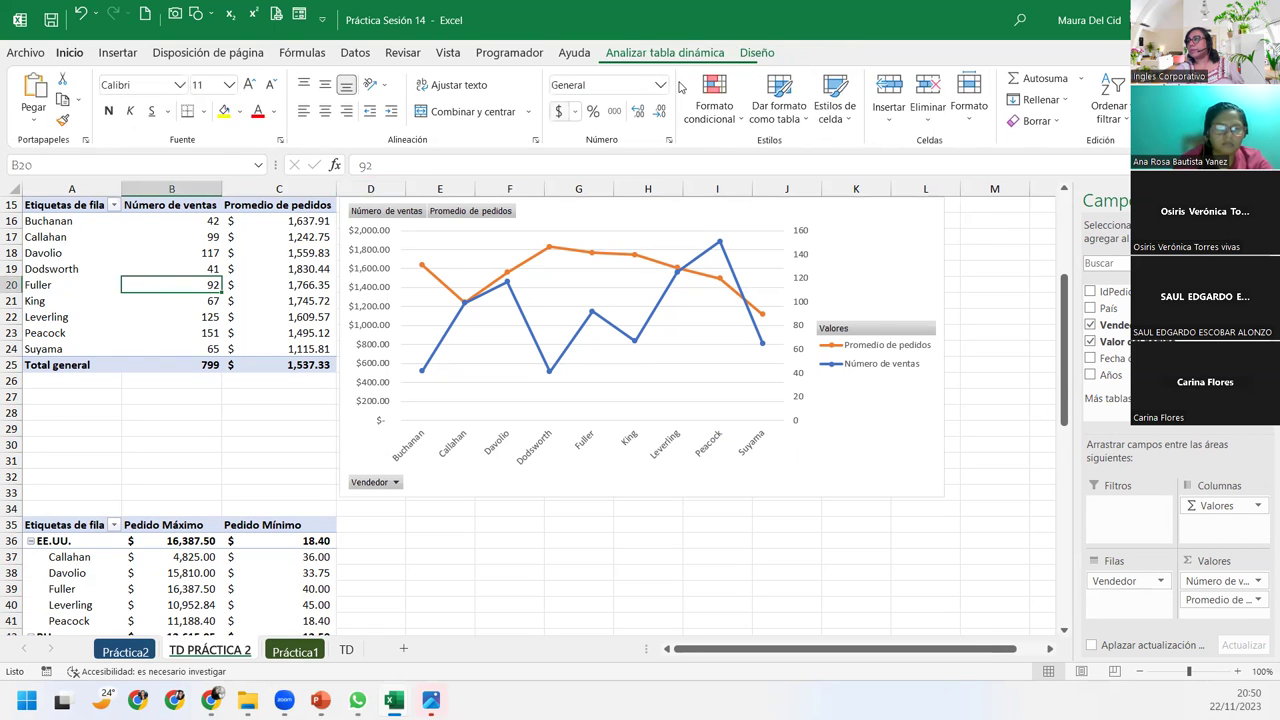
{"action": "left_click", "coordinate": [892, 222]}
{"action": "key", "text": "Delete"}
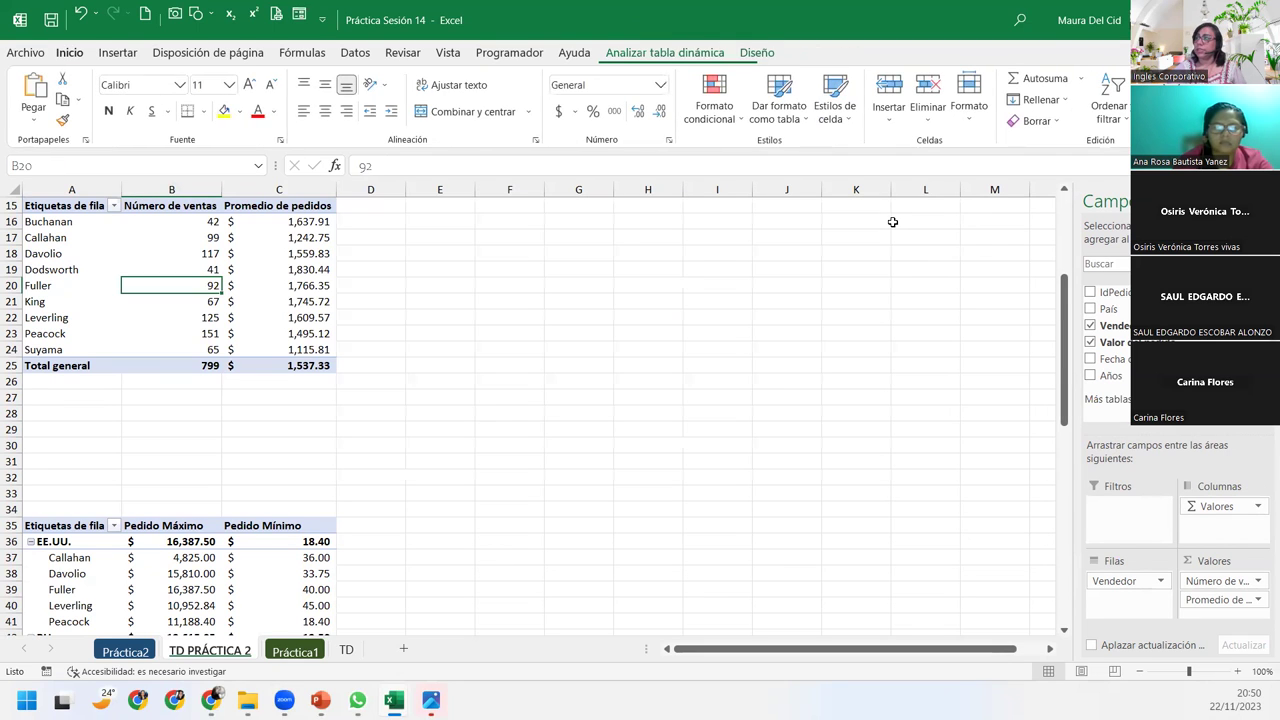
Select the Buchanan row of the vendor pivot table and show the Analizar tabla dinámica commands
{"action": "scroll", "coordinate": [366, 309], "scroll_direction": "up", "scroll_amount": 1}
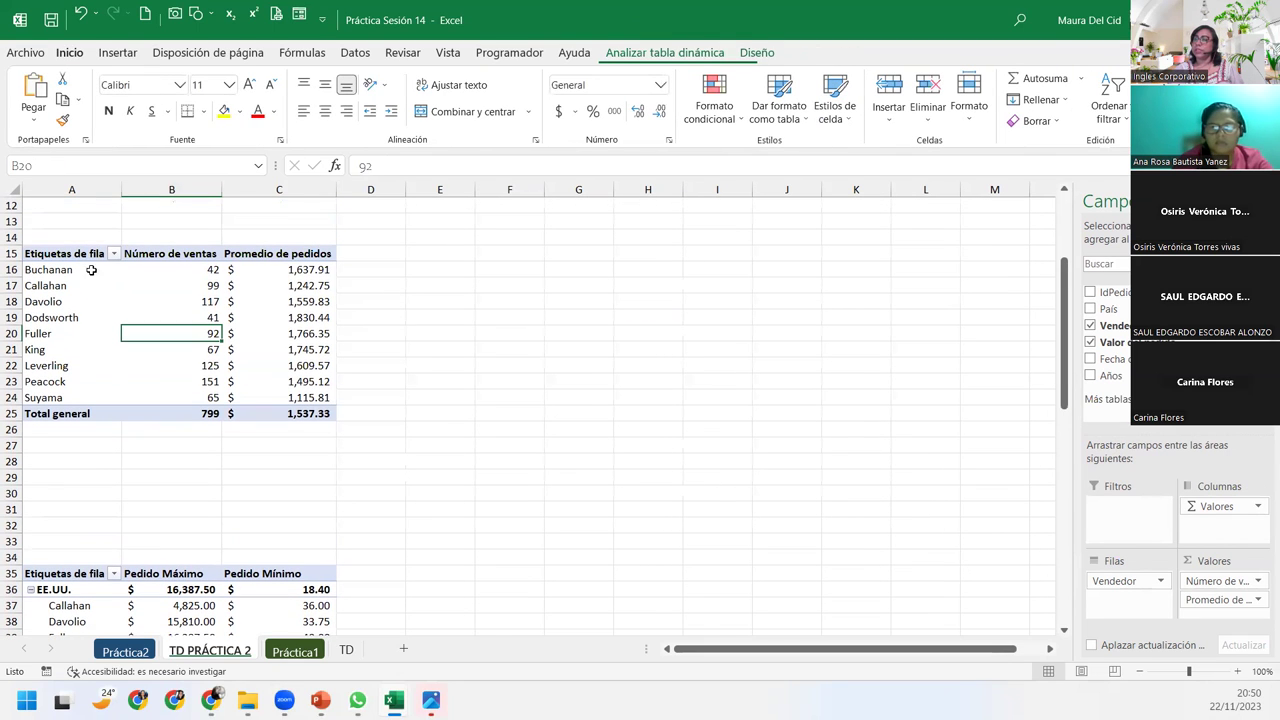
{"action": "left_click", "coordinate": [167, 291]}
{"action": "left_click", "coordinate": [60, 270]}
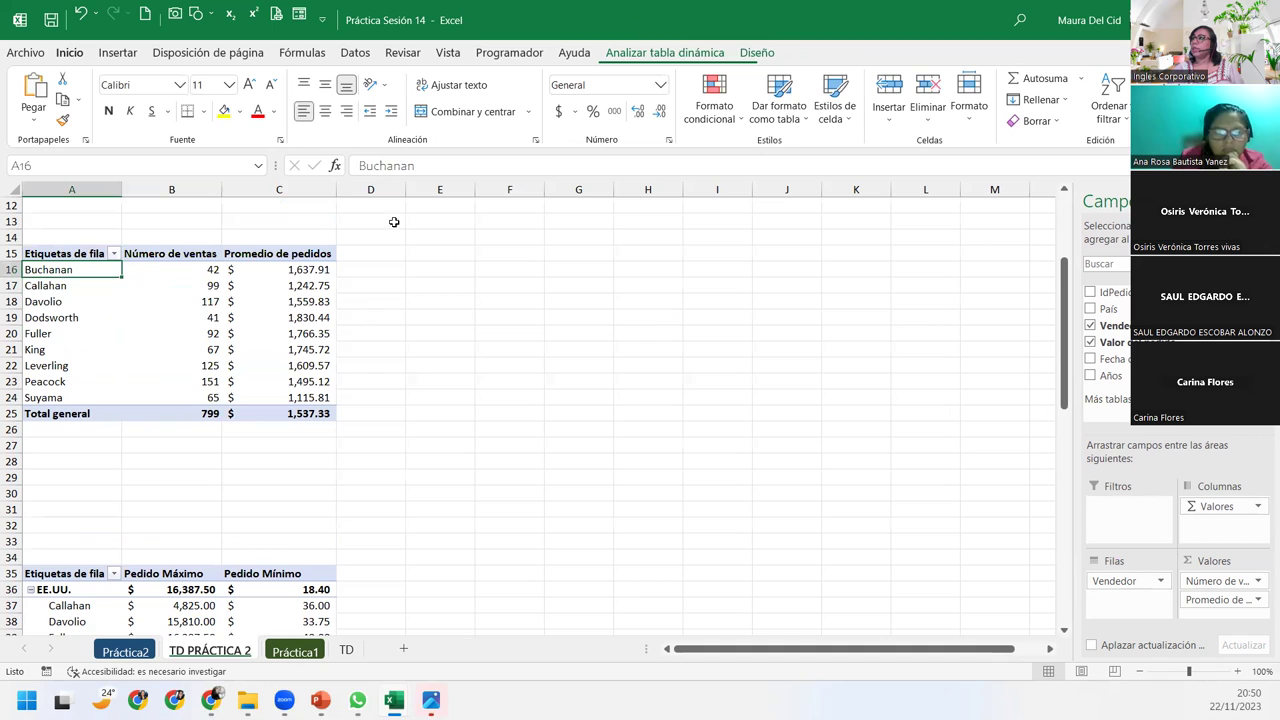
{"action": "left_click", "coordinate": [706, 55]}
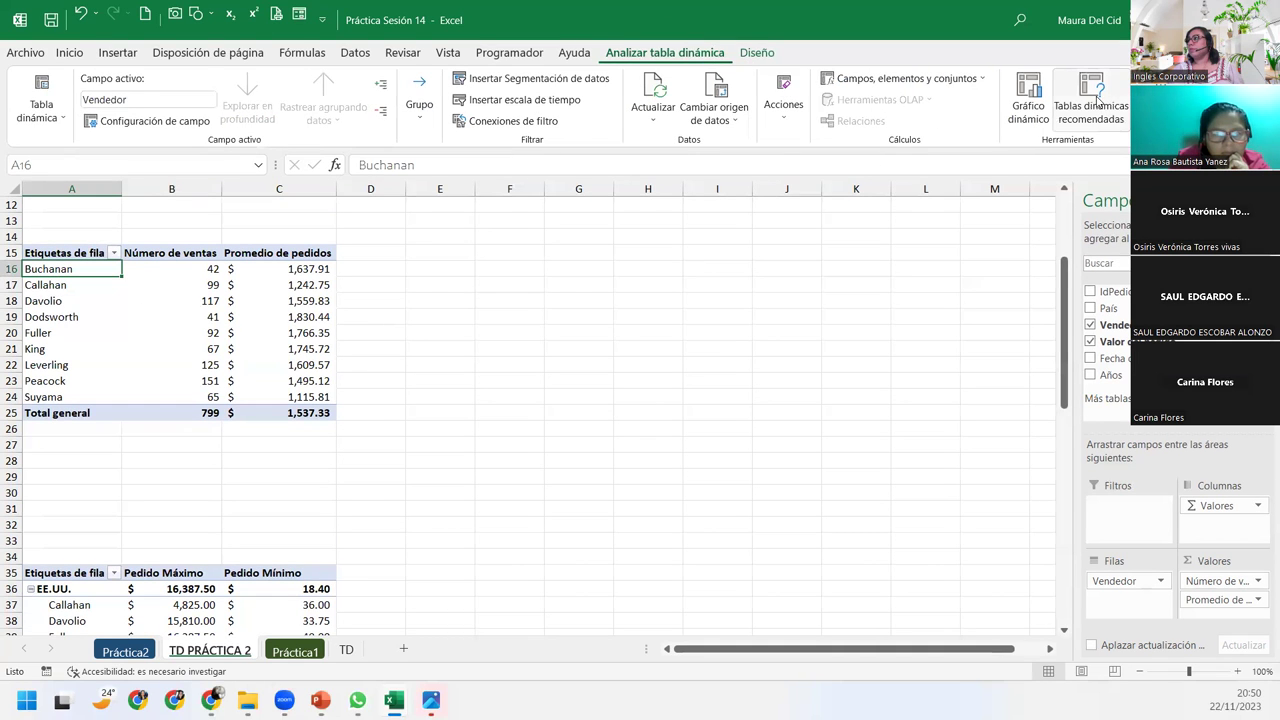
Insert a Combinado pivot chart with both series as Línea con marcadores and Número de ventas on Eje secundario
{"action": "left_click", "coordinate": [1036, 104]}
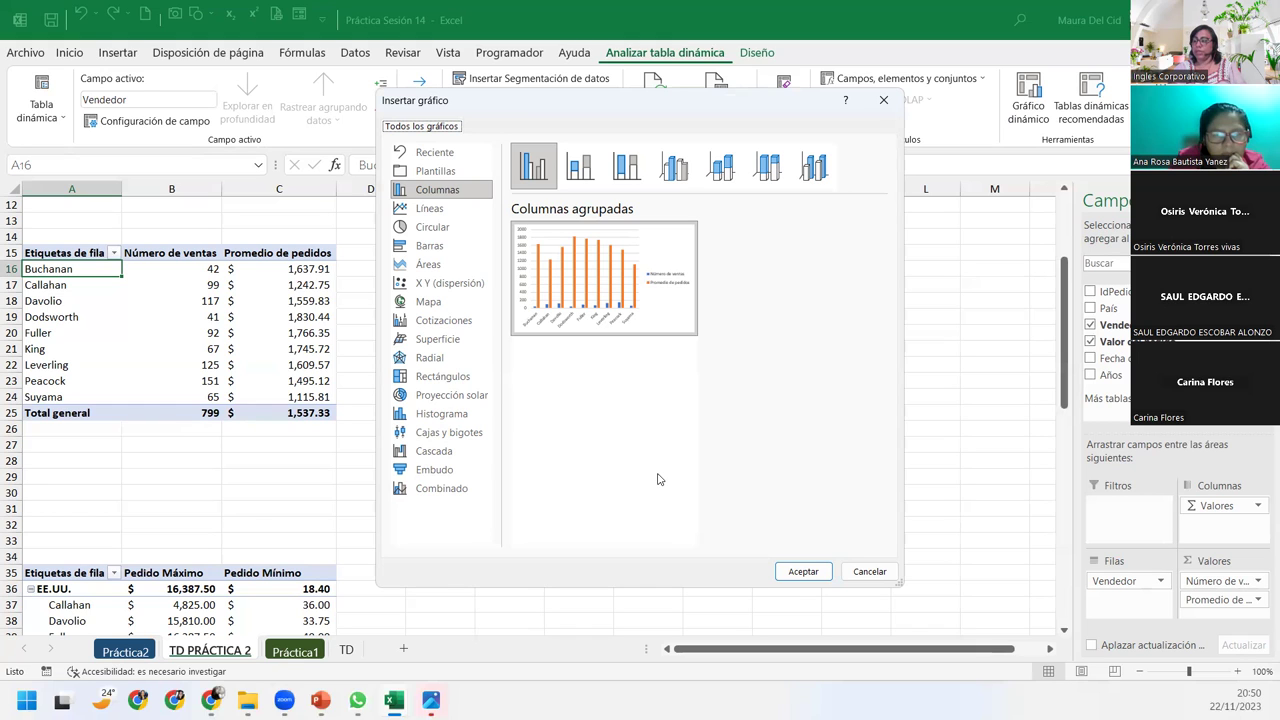
{"action": "left_click", "coordinate": [456, 492]}
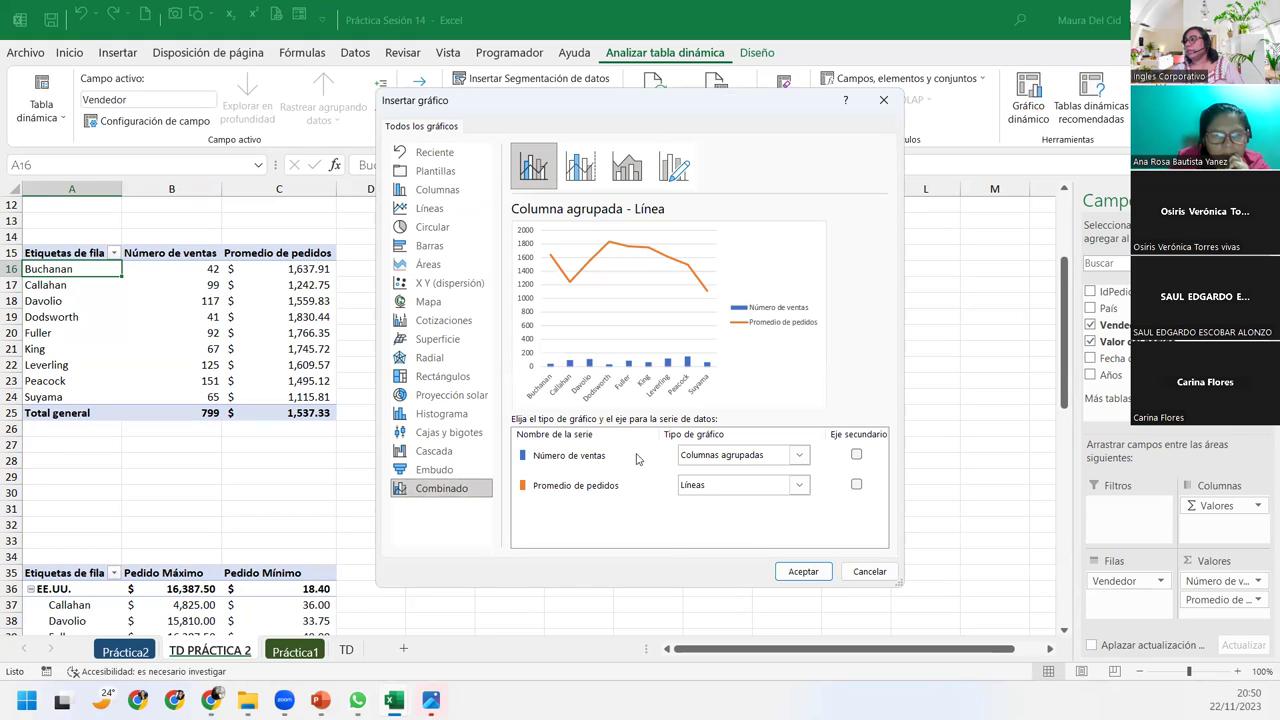
{"action": "left_click", "coordinate": [800, 457]}
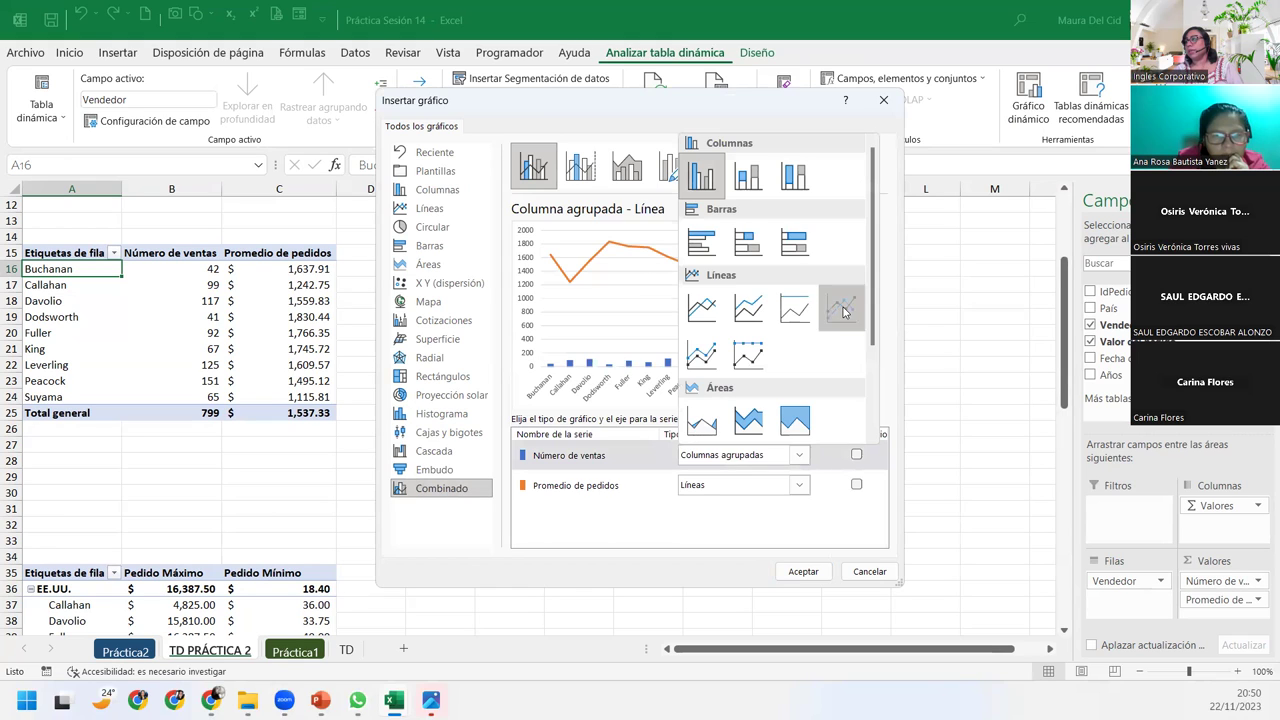
{"action": "left_click", "coordinate": [843, 311]}
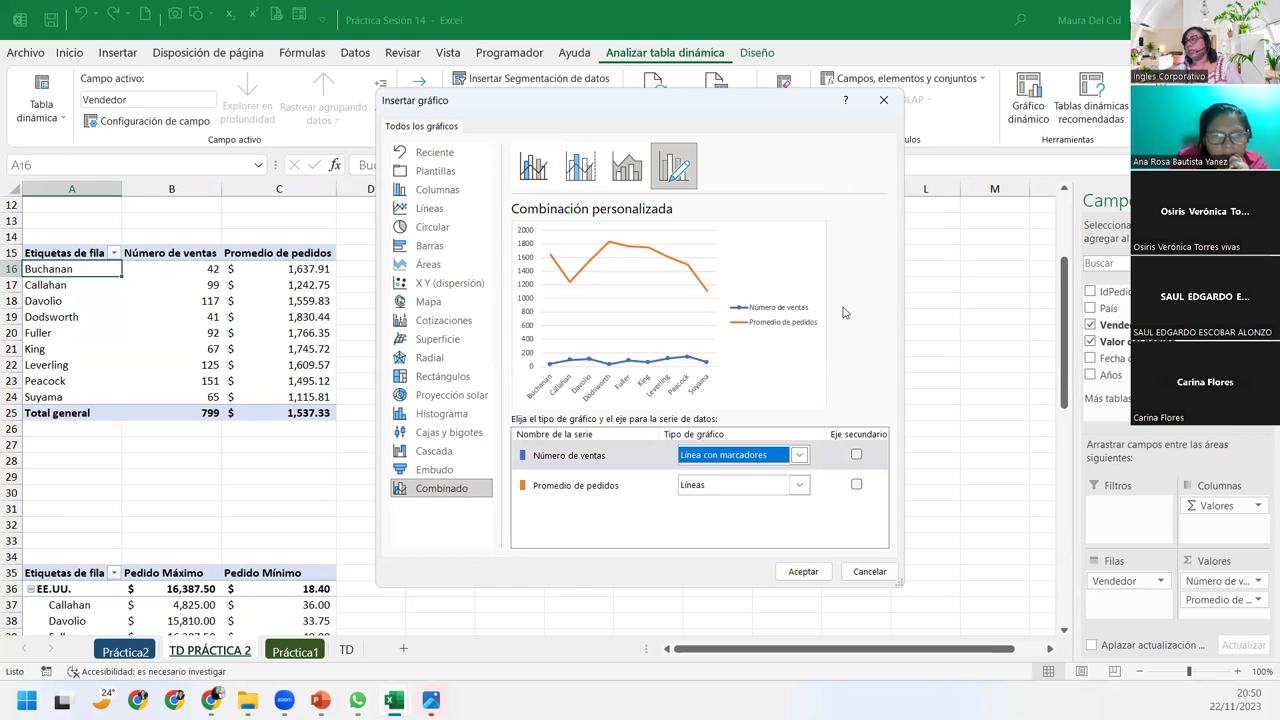
{"action": "left_click", "coordinate": [856, 455]}
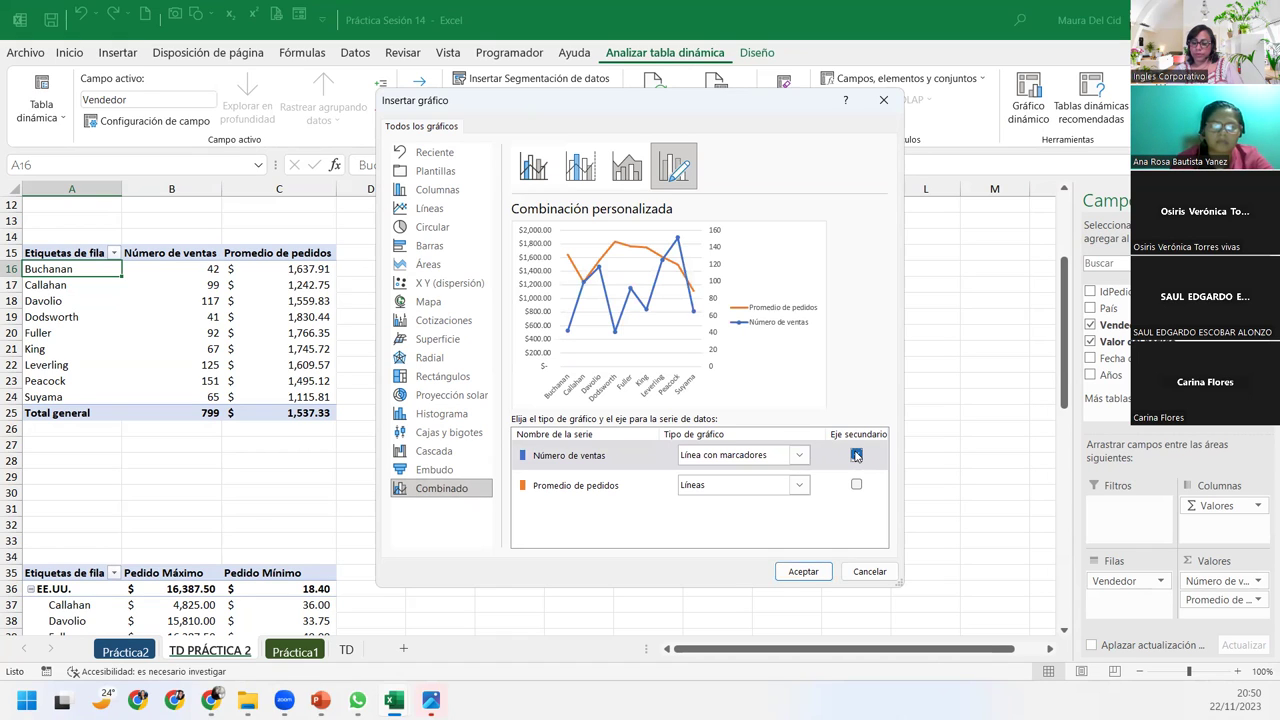
{"action": "left_click", "coordinate": [856, 455]}
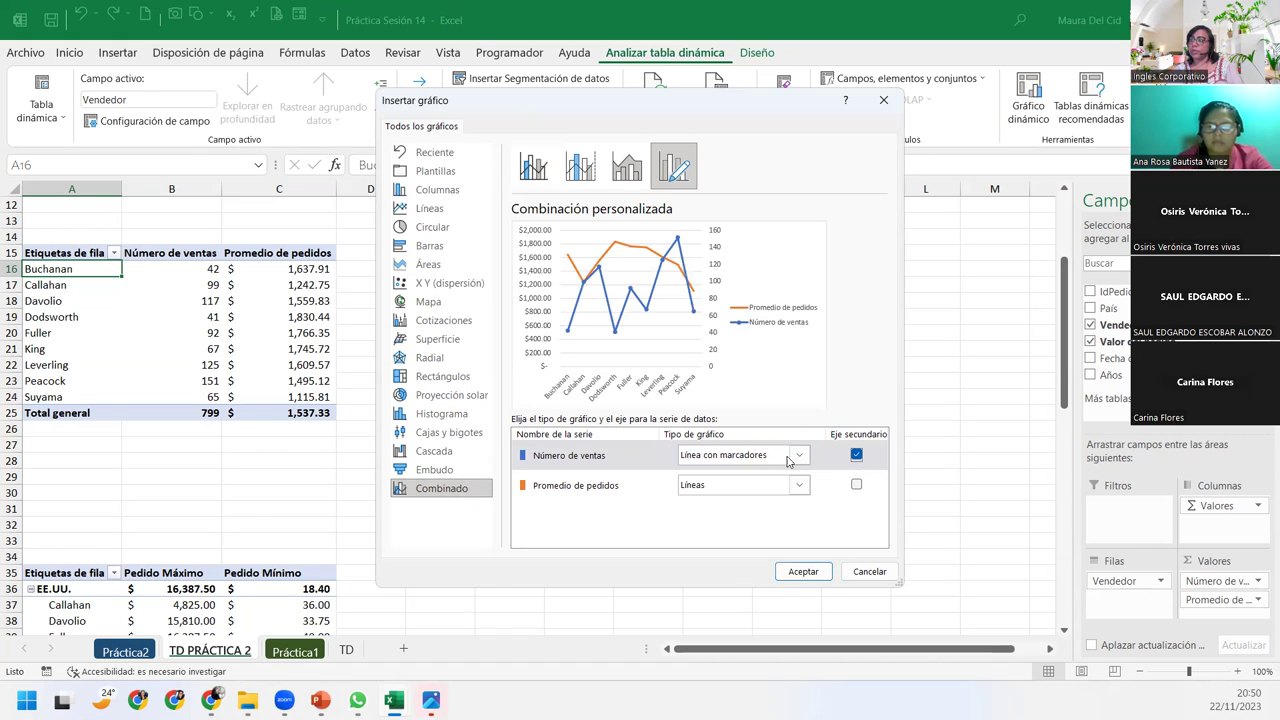
{"action": "left_click", "coordinate": [797, 485]}
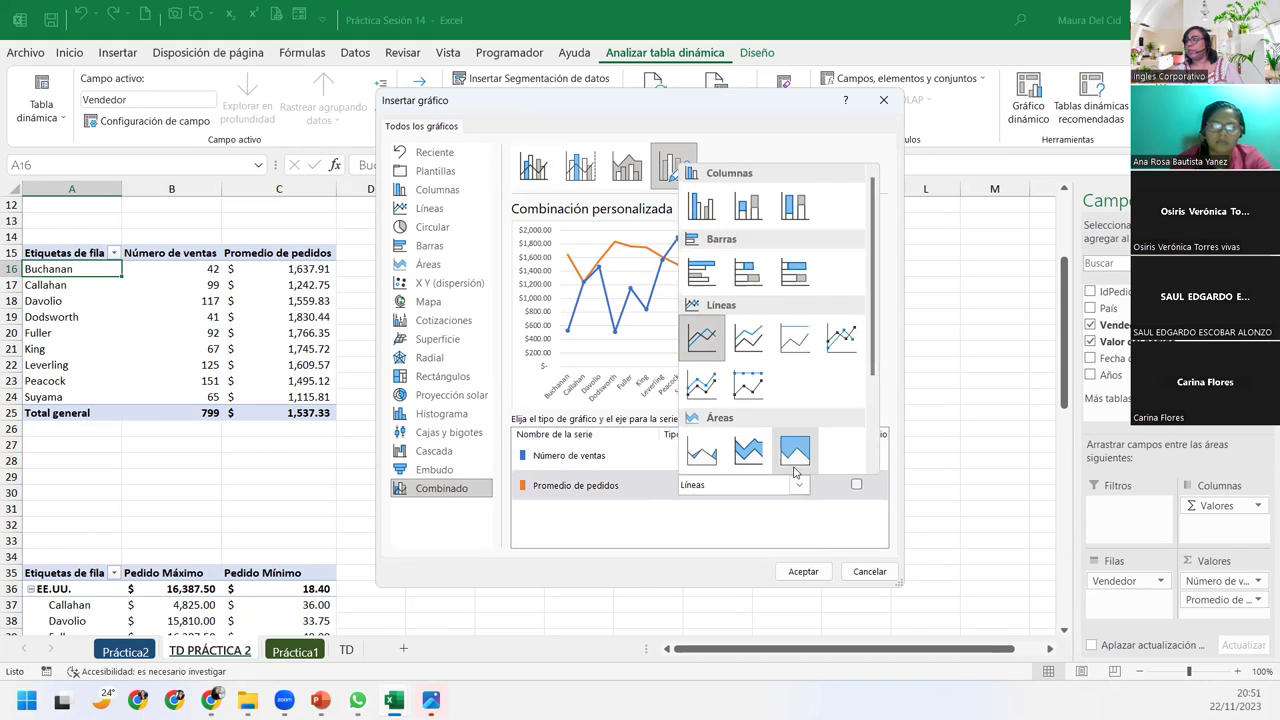
{"action": "left_click", "coordinate": [841, 341]}
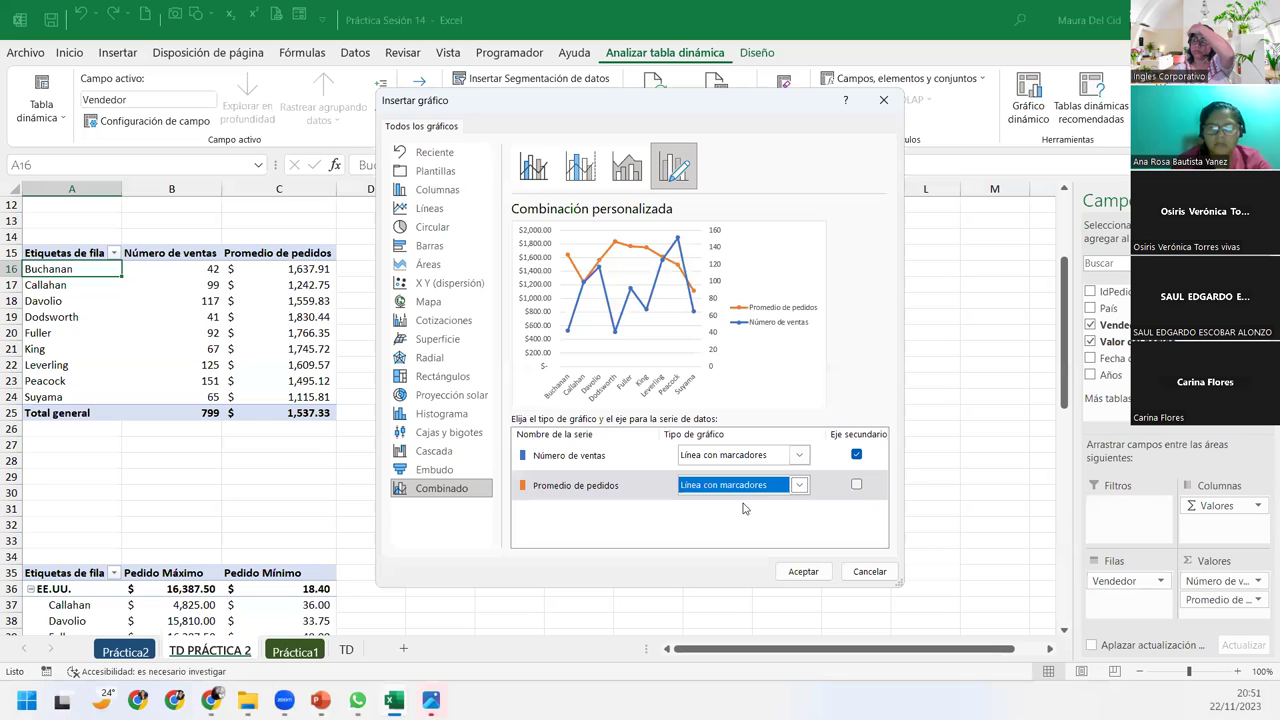
{"action": "left_click", "coordinate": [802, 569]}
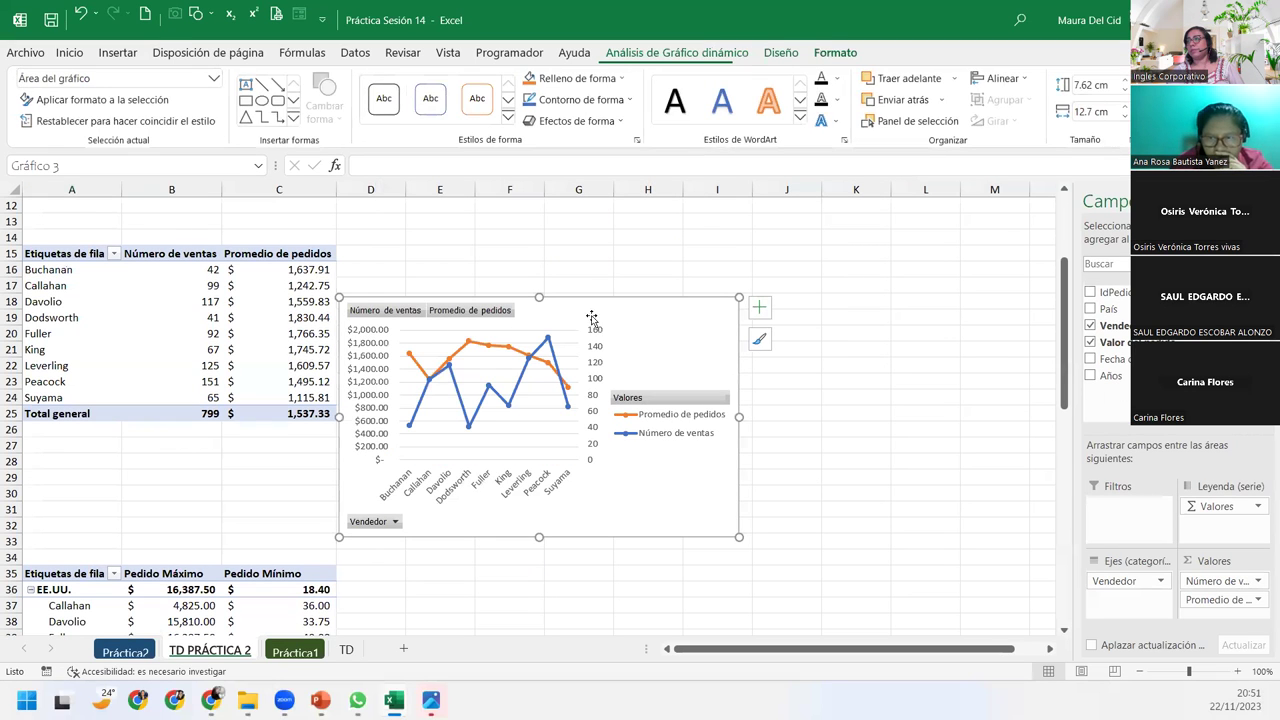
Move the new chart up beside the vendor table and enlarge it to 9.99 × 21.73 cm
{"action": "left_click_drag", "start_coordinate": [597, 305], "coordinate": [599, 257]}
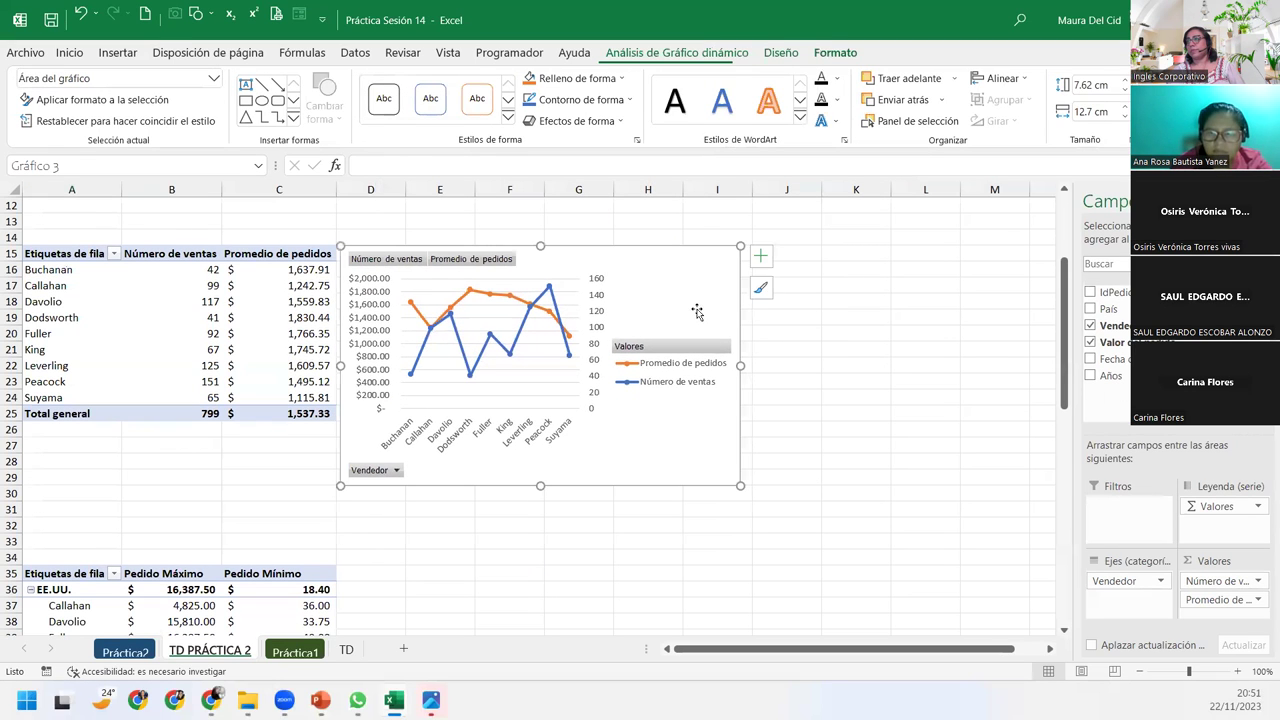
{"action": "scroll", "coordinate": [770, 310], "scroll_direction": "down", "scroll_amount": 1}
{"action": "left_click_drag", "start_coordinate": [740, 317], "coordinate": [961, 317]}
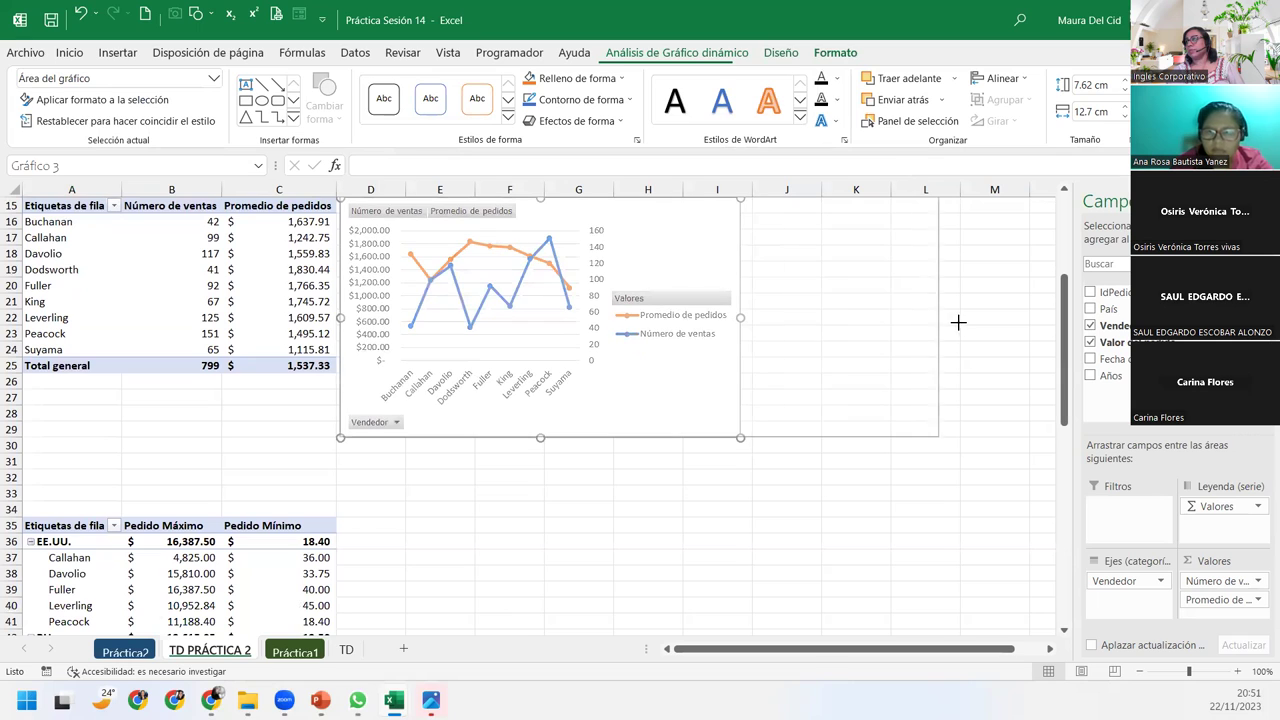
{"action": "left_click_drag", "start_coordinate": [651, 437], "coordinate": [657, 511]}
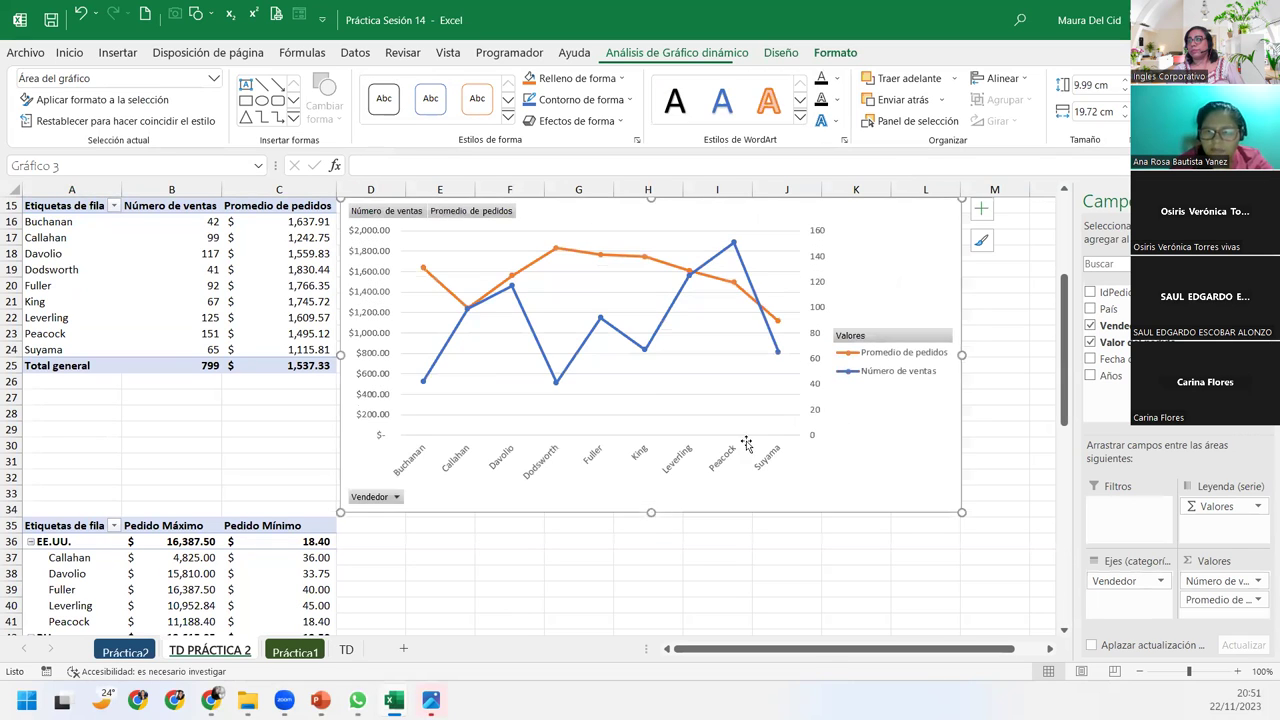
{"action": "left_click_drag", "start_coordinate": [961, 354], "coordinate": [1024, 372]}
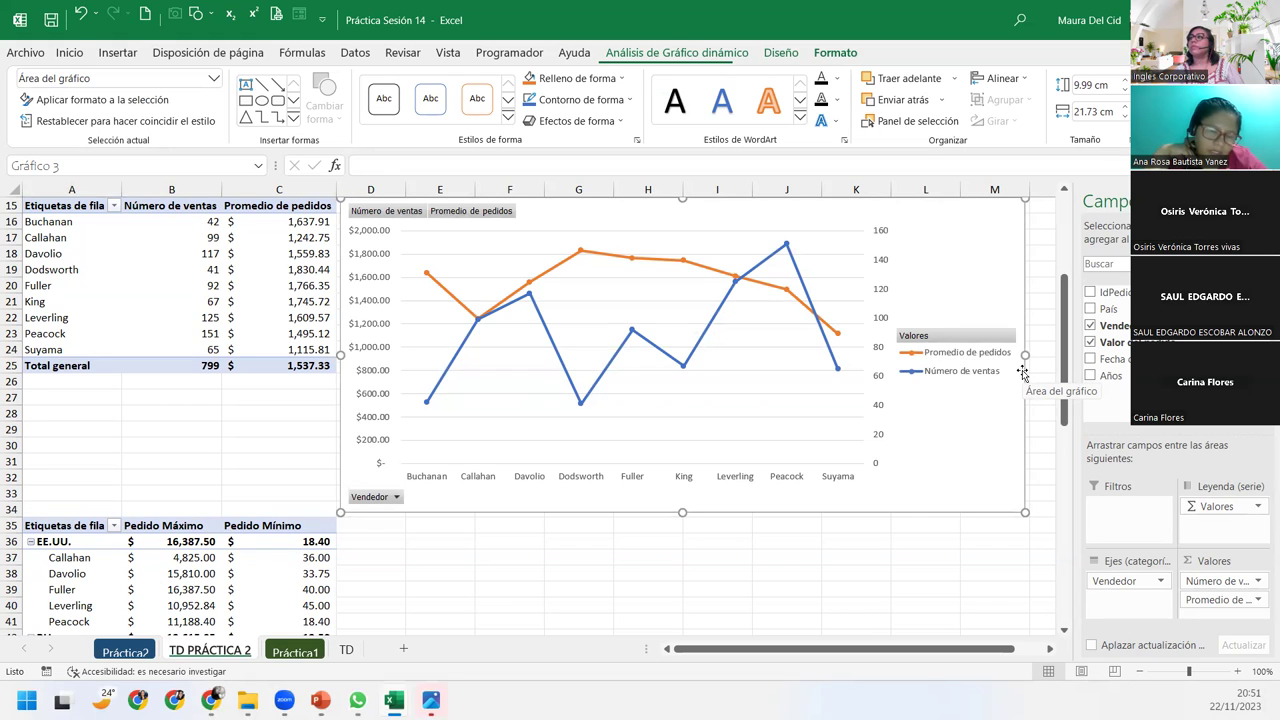
{"action": "left_click", "coordinate": [741, 52]}
{"action": "left_click", "coordinate": [778, 53]}
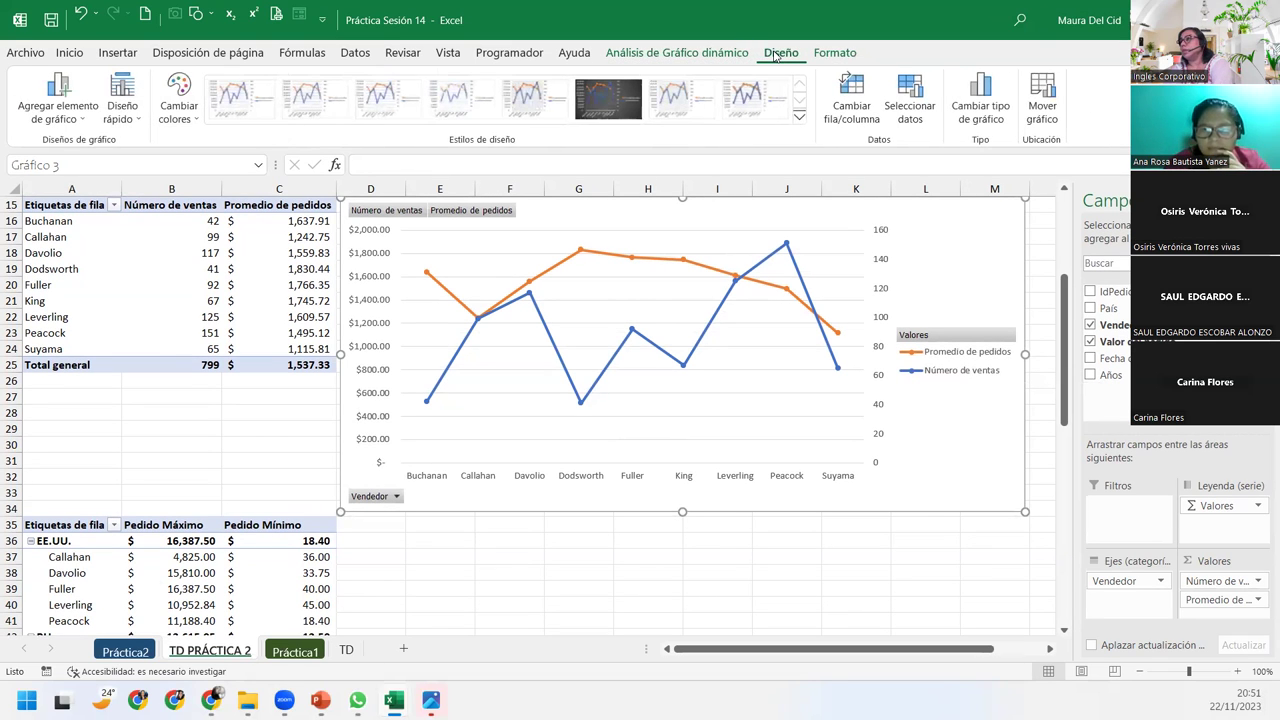
{"action": "left_click", "coordinate": [980, 100]}
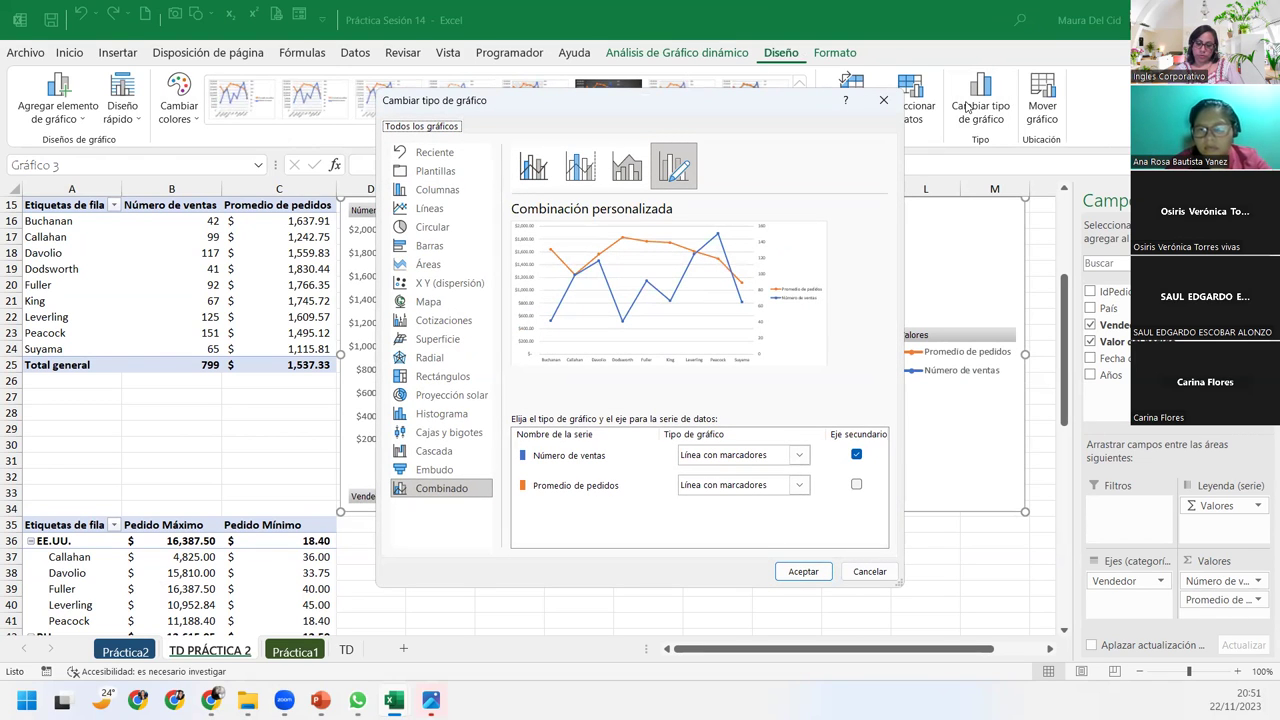
{"action": "left_click", "coordinate": [883, 101]}
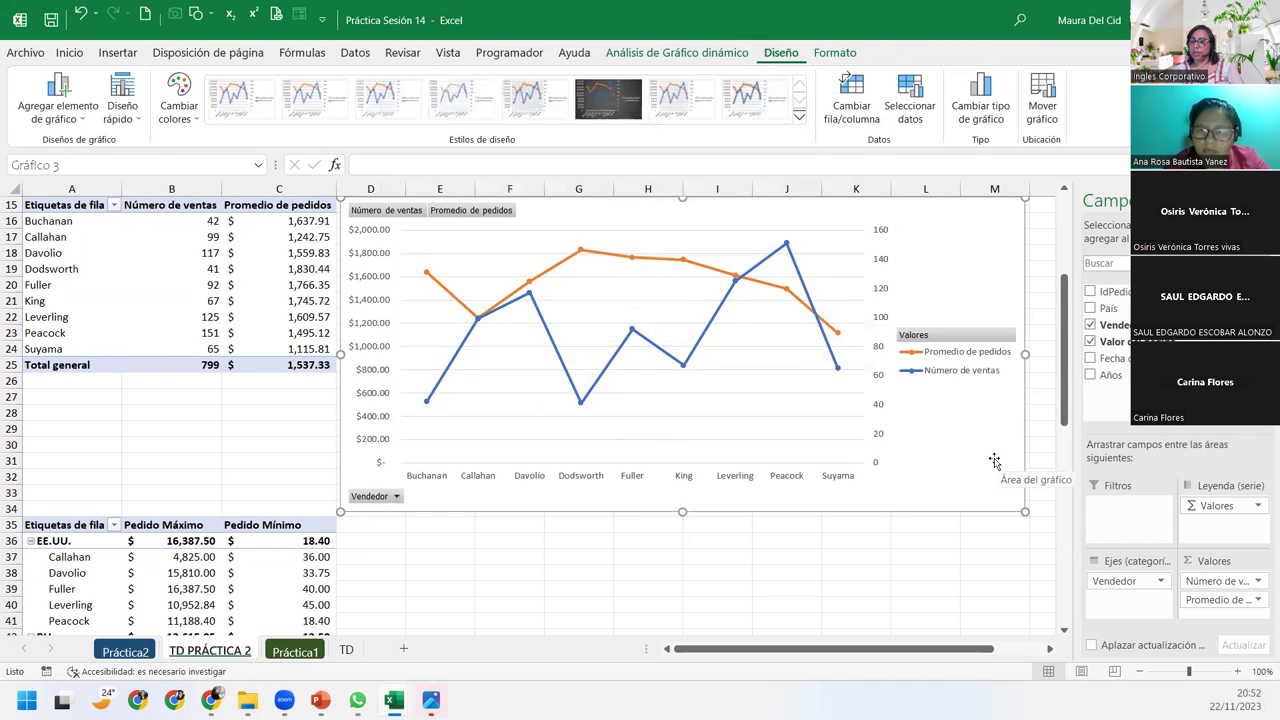
{"action": "left_click", "coordinate": [643, 55]}
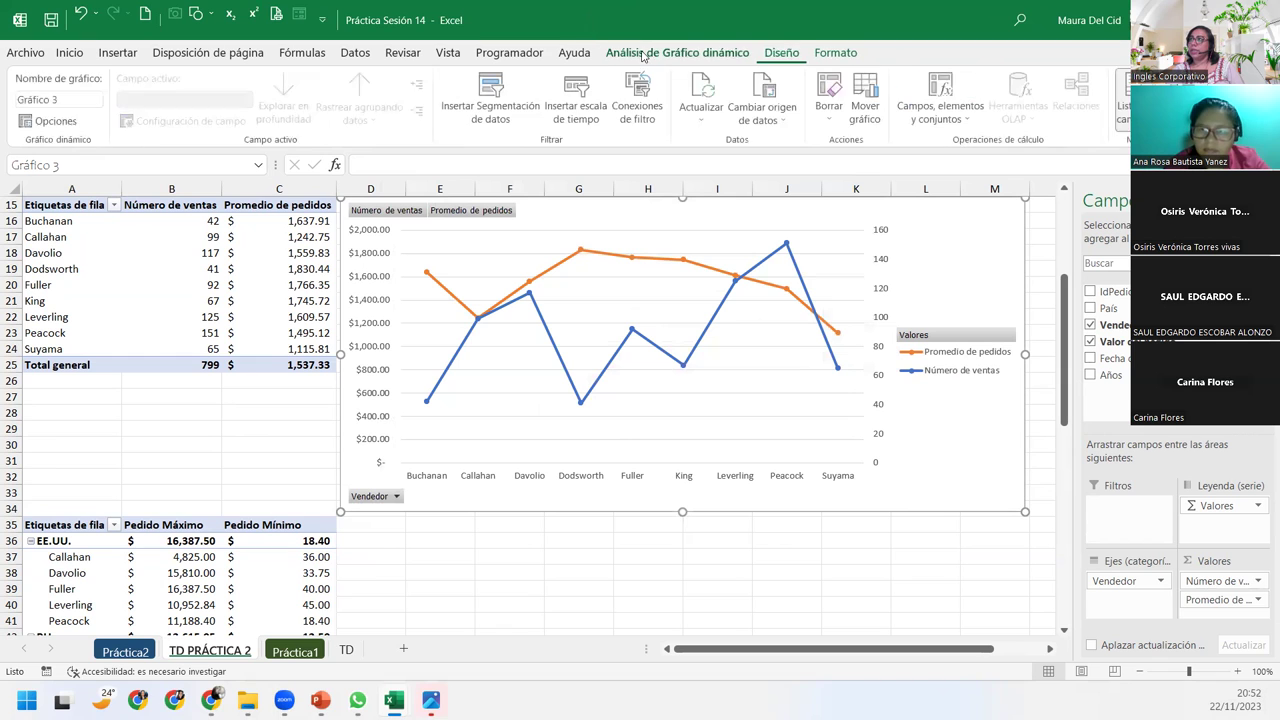
{"action": "left_click", "coordinate": [790, 57]}
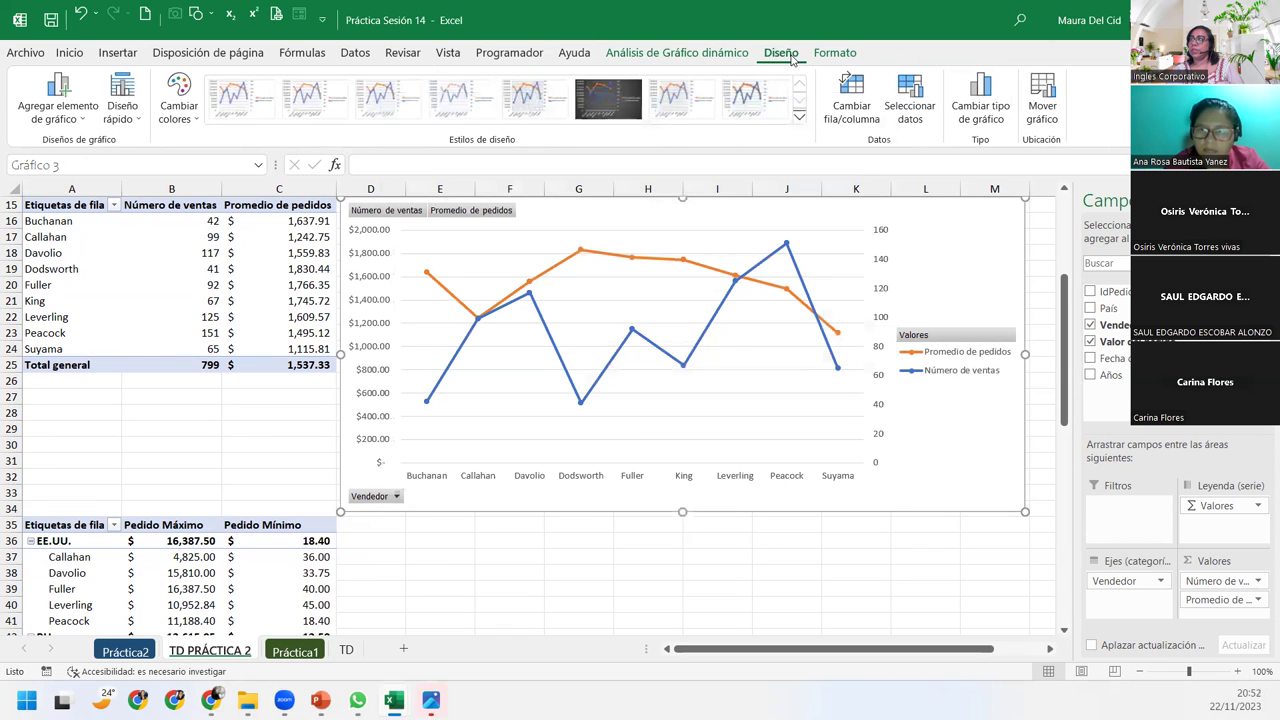
{"action": "left_click", "coordinate": [827, 55]}
{"action": "left_click", "coordinate": [784, 56]}
{"action": "left_click", "coordinate": [982, 92]}
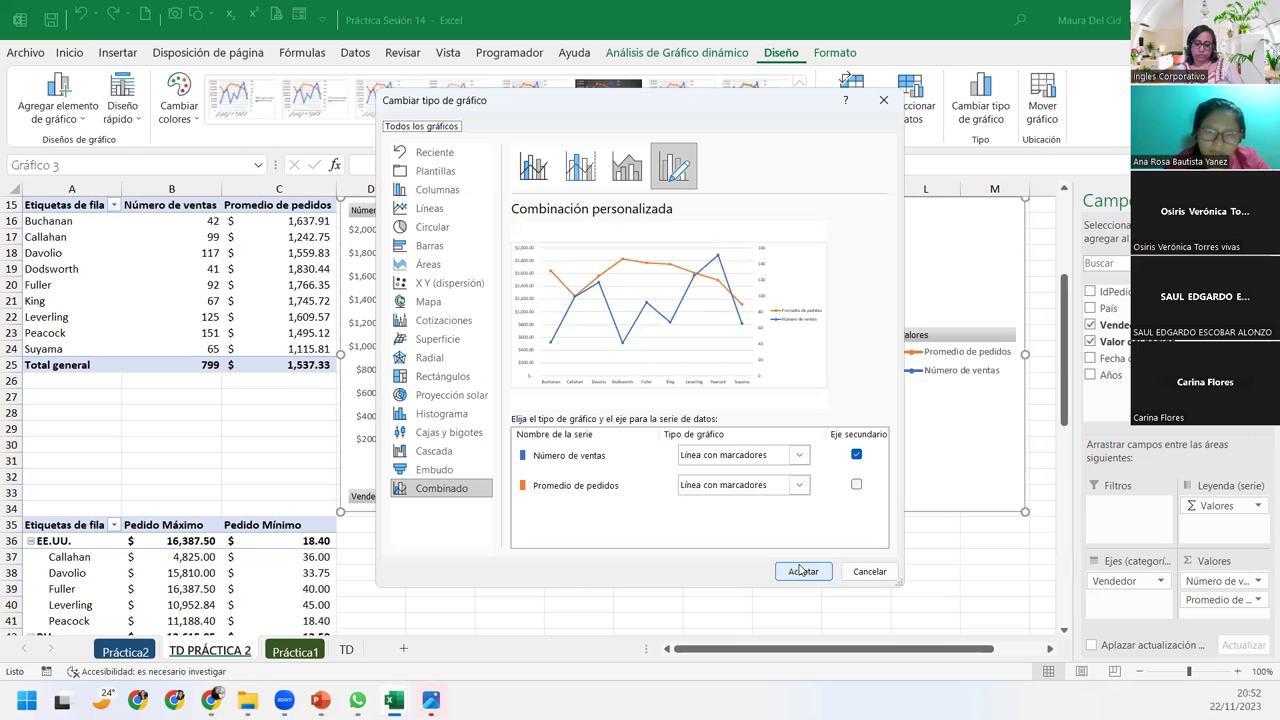
{"action": "left_click", "coordinate": [870, 579]}
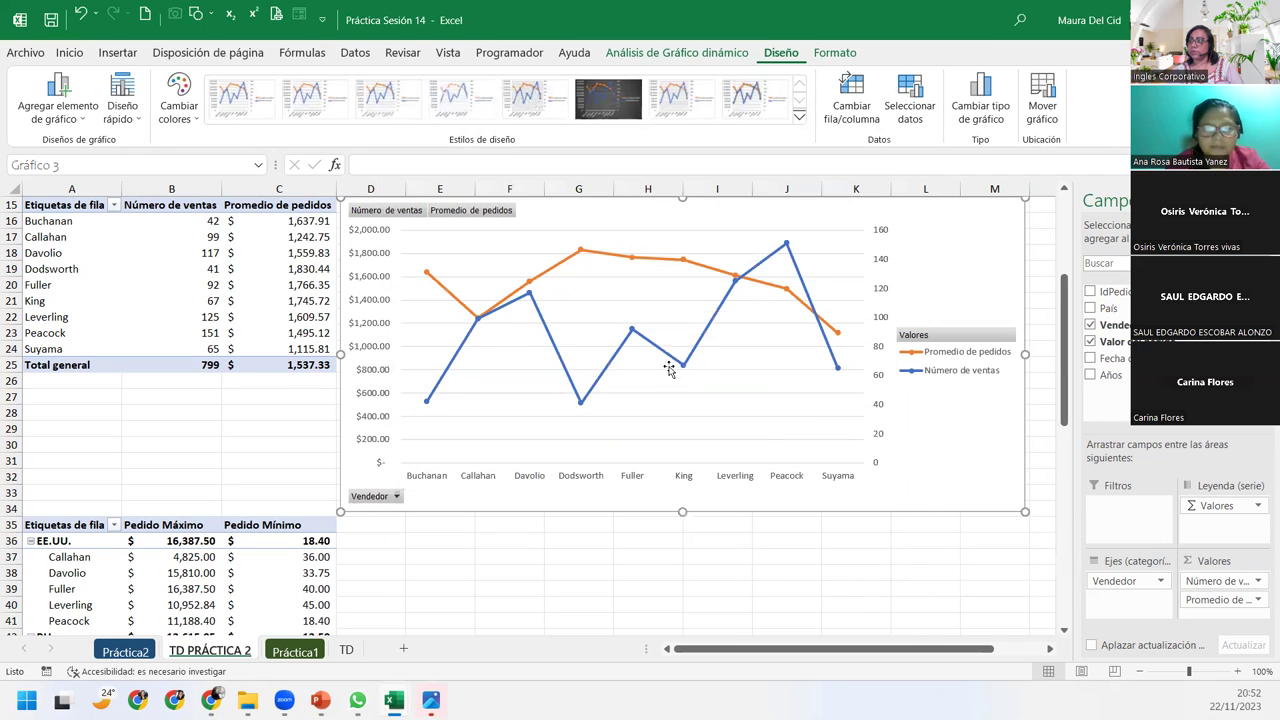
{"action": "scroll", "coordinate": [669, 369], "scroll_direction": "up", "scroll_amount": 1}
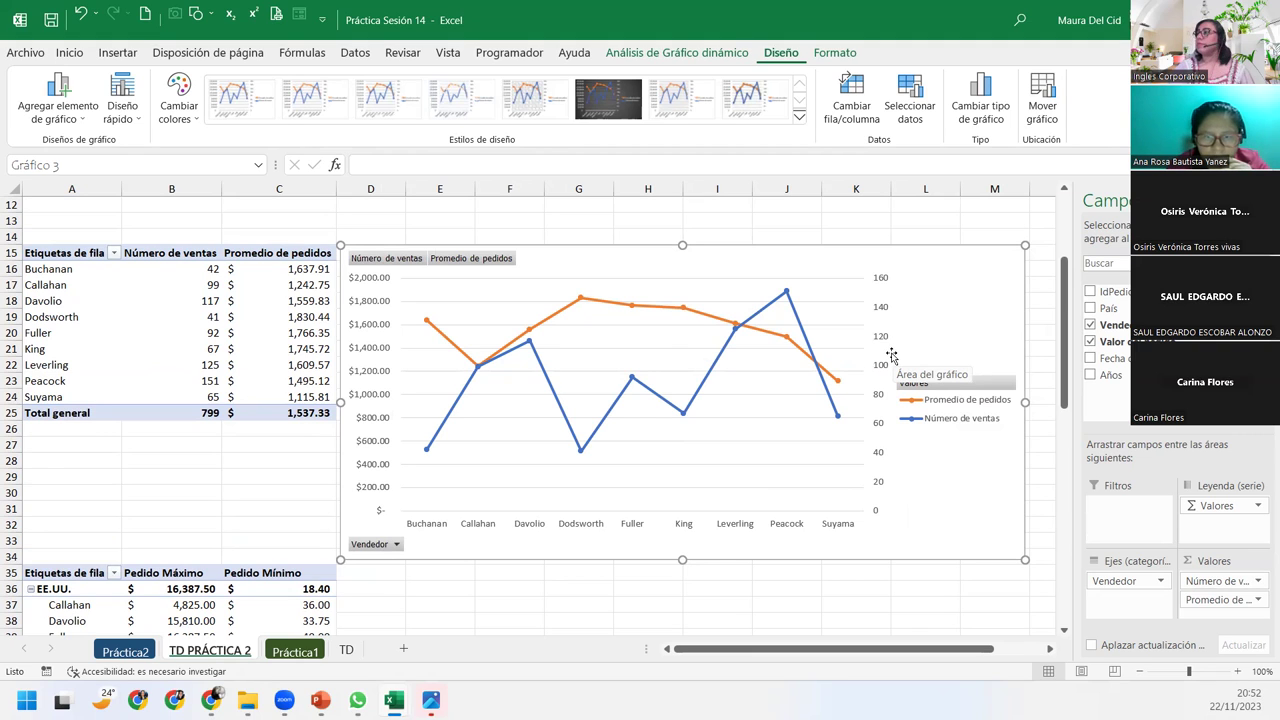
Dismiss the chart's right-click options and open Agregar elemento de gráfico on the Diseño tab
{"action": "right_click", "coordinate": [976, 258]}
{"action": "left_click", "coordinate": [962, 266]}
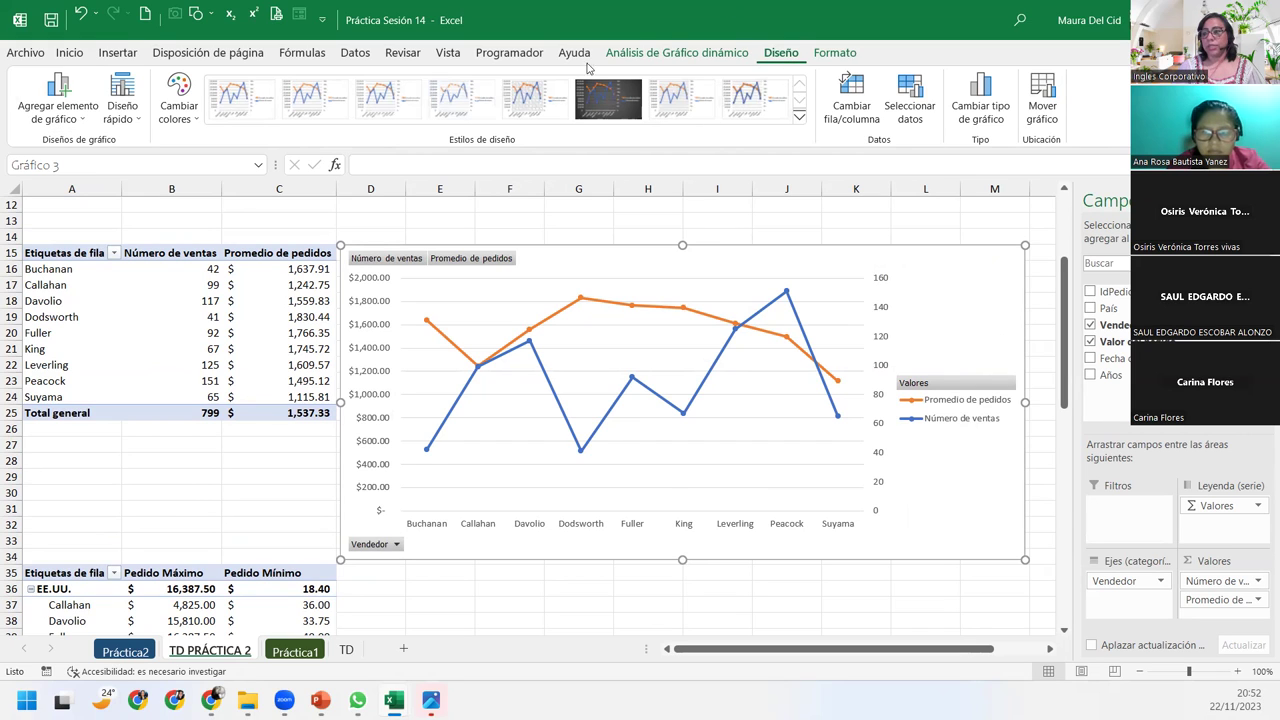
{"action": "left_click", "coordinate": [62, 116]}
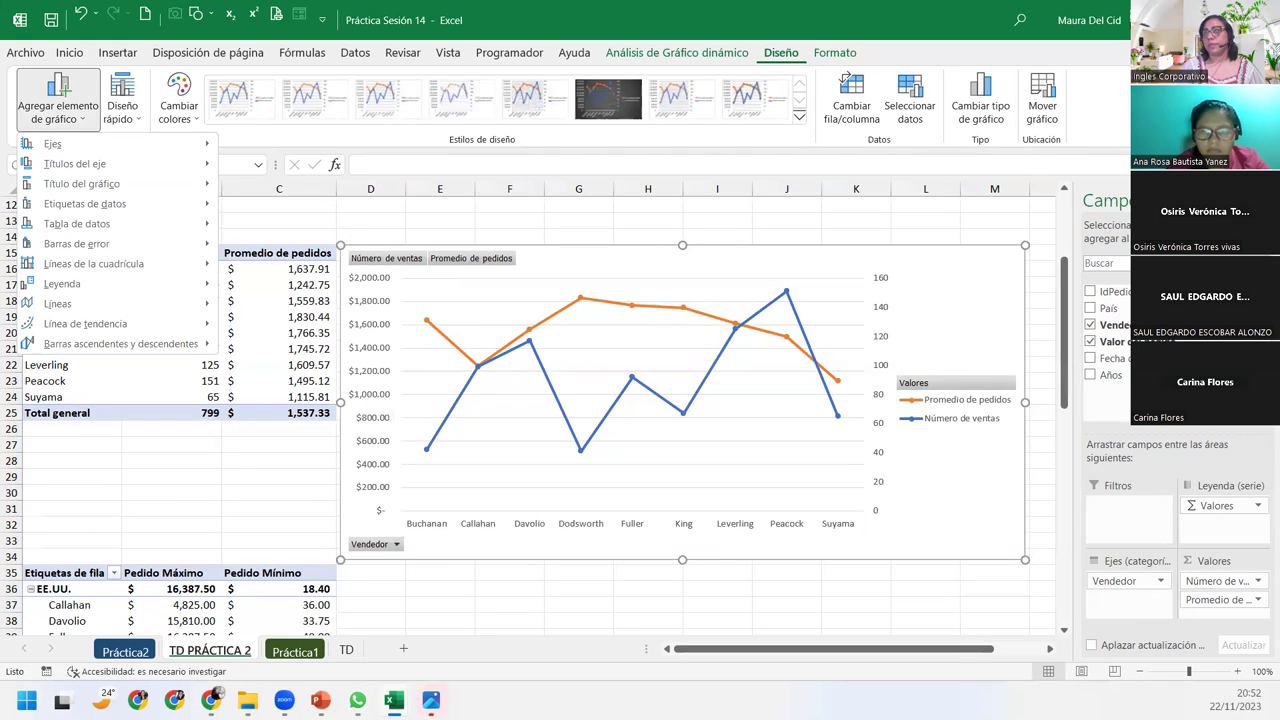
{"action": "mouse_move", "coordinate": [82, 184]}
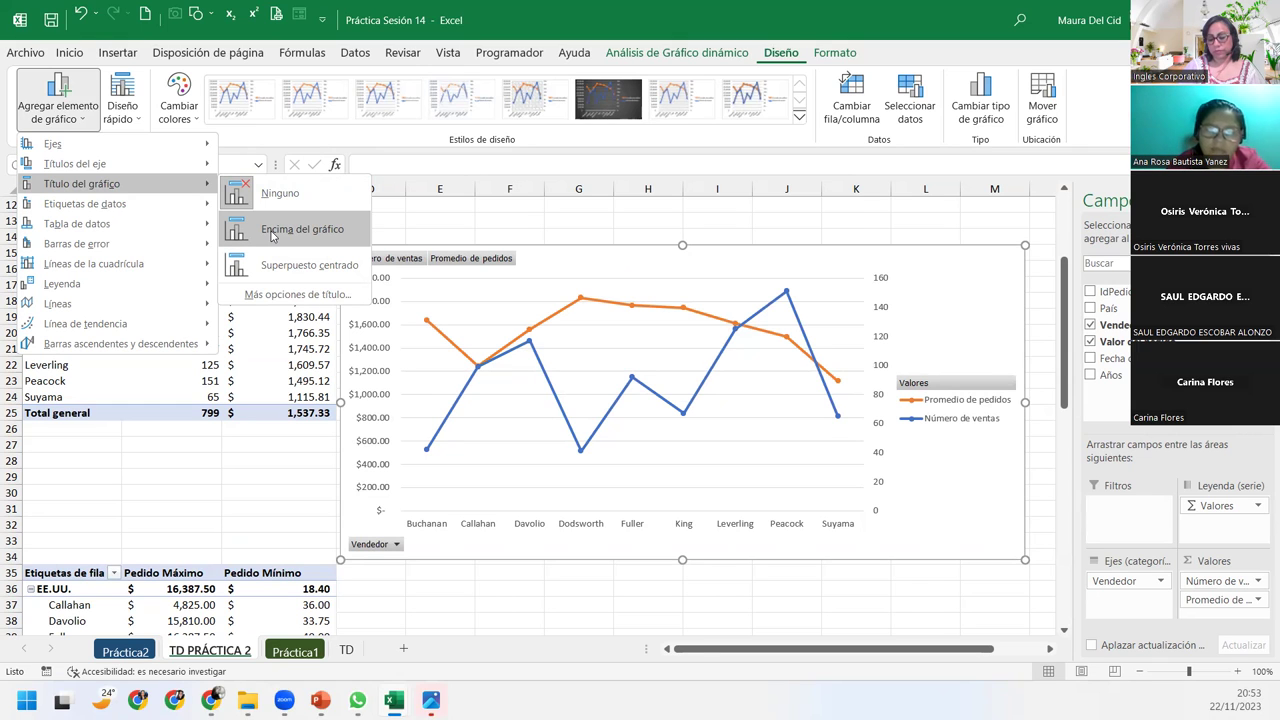
Add a chart title reading 'Camparativo del total de ventas y promedio de pedidos por vendedor'
{"action": "left_click", "coordinate": [272, 235]}
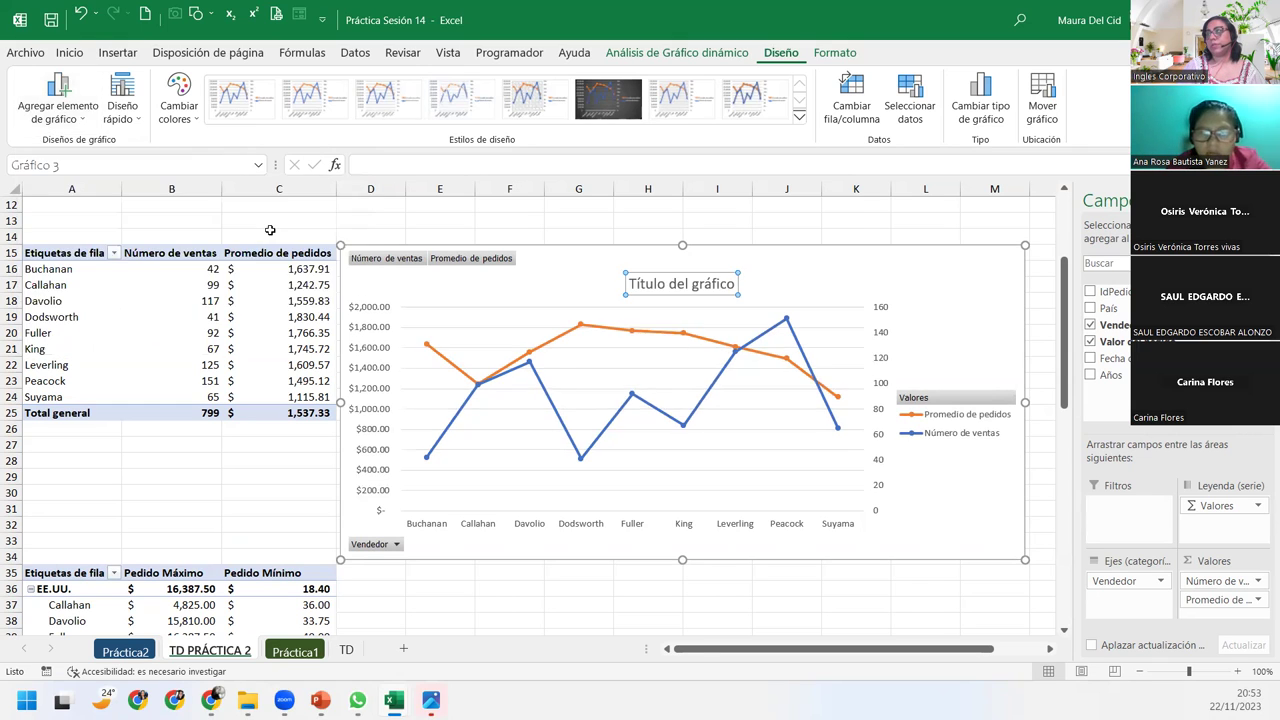
{"action": "left_click", "coordinate": [670, 284]}
{"action": "triple_click", "coordinate": [673, 284]}
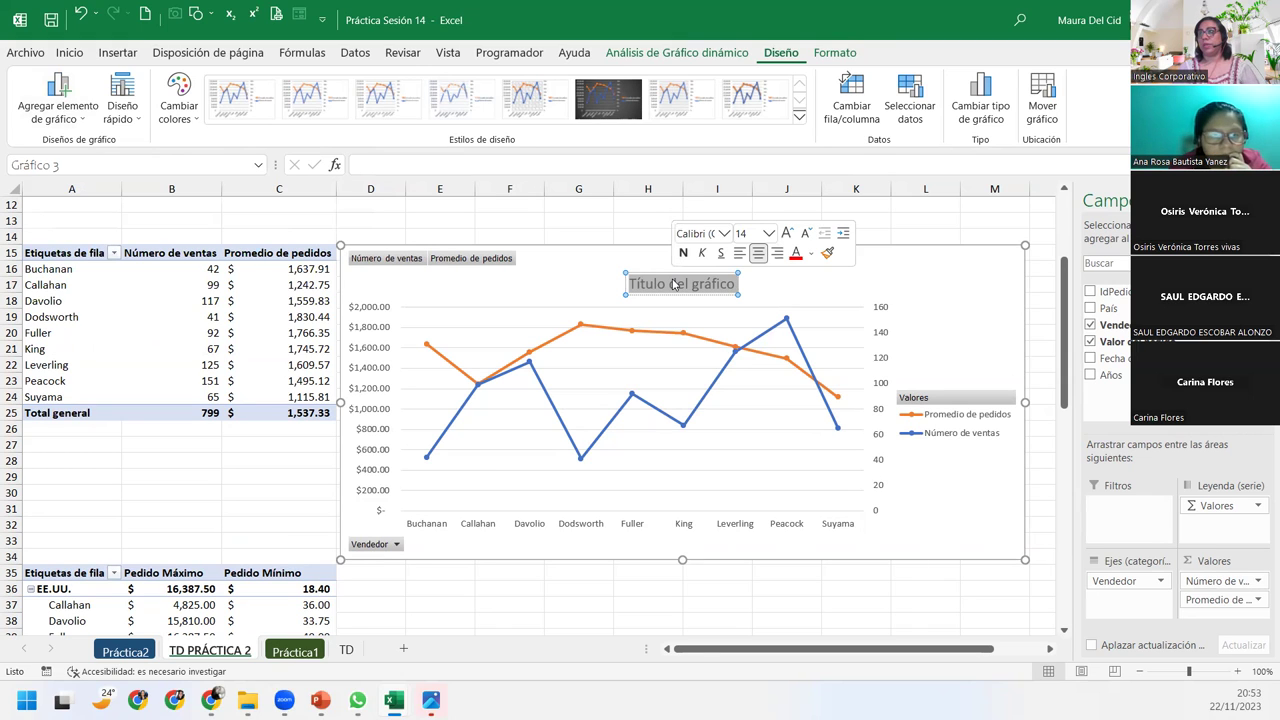
{"action": "type", "text": "Camp"}
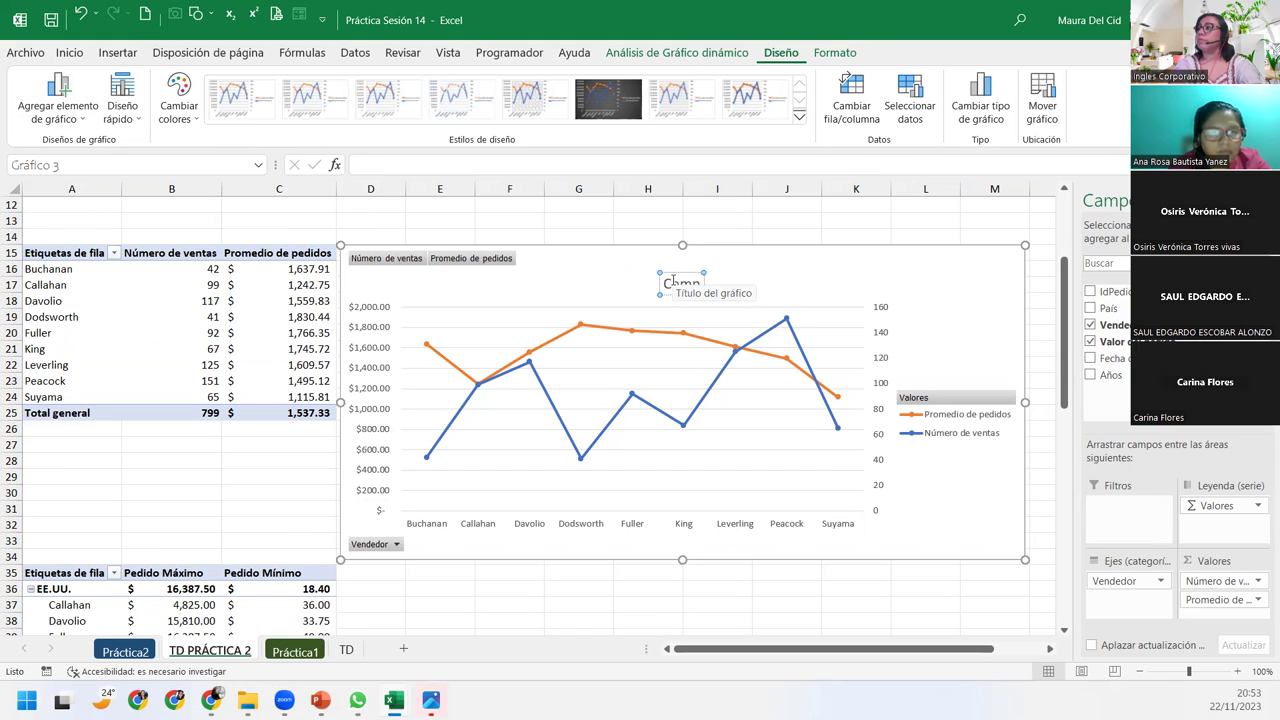
{"action": "type", "text": "arativo del total de ventas"}
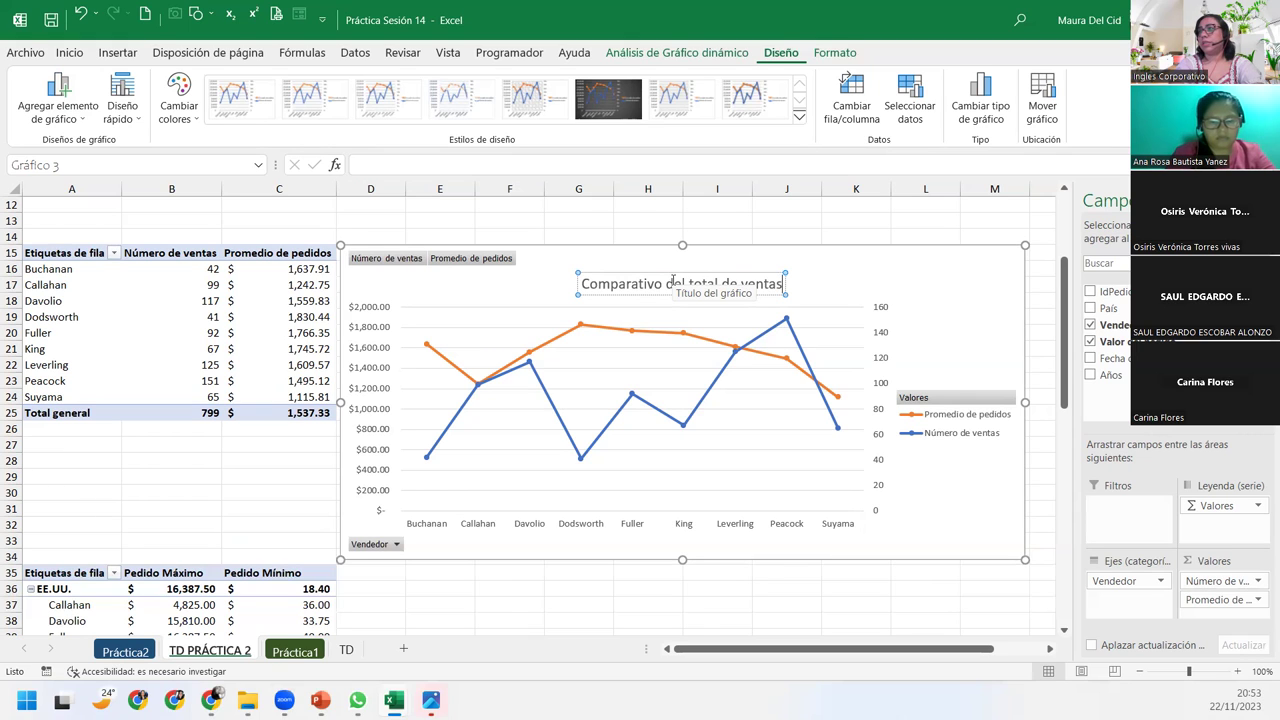
{"action": "type", "text": " y promedio de pedidos por vendedor"}
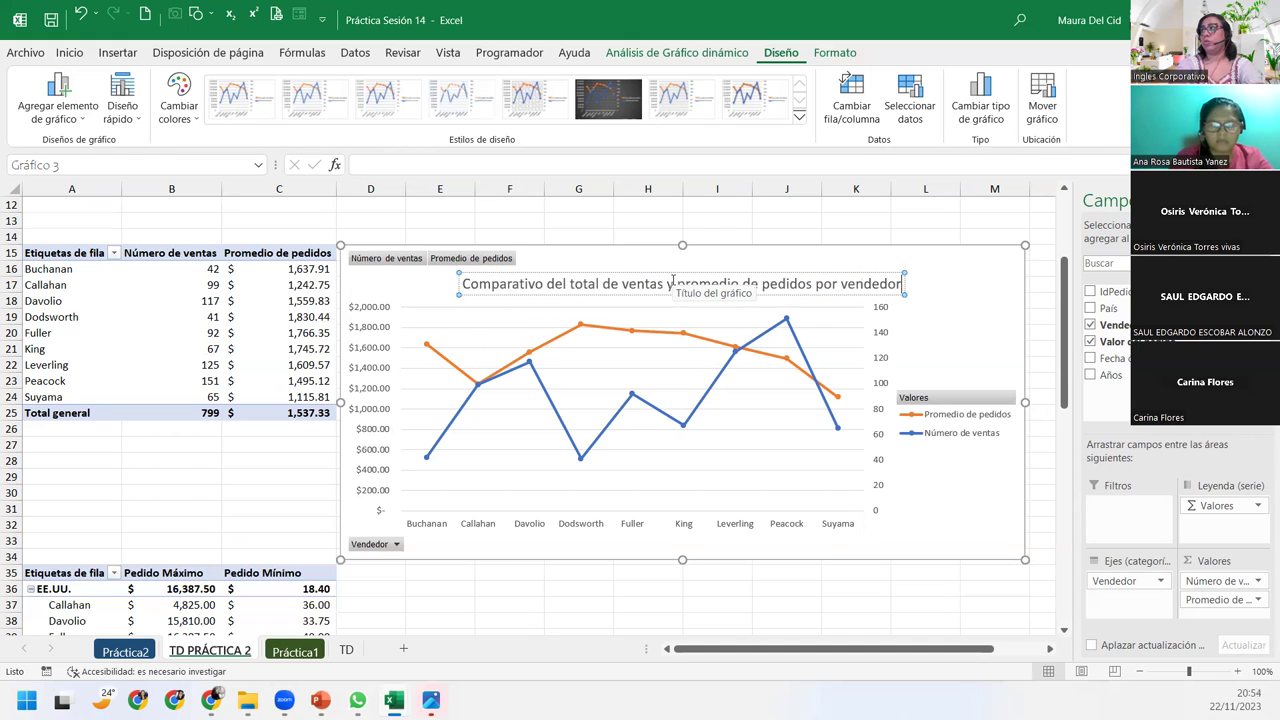
{"action": "left_click", "coordinate": [997, 297]}
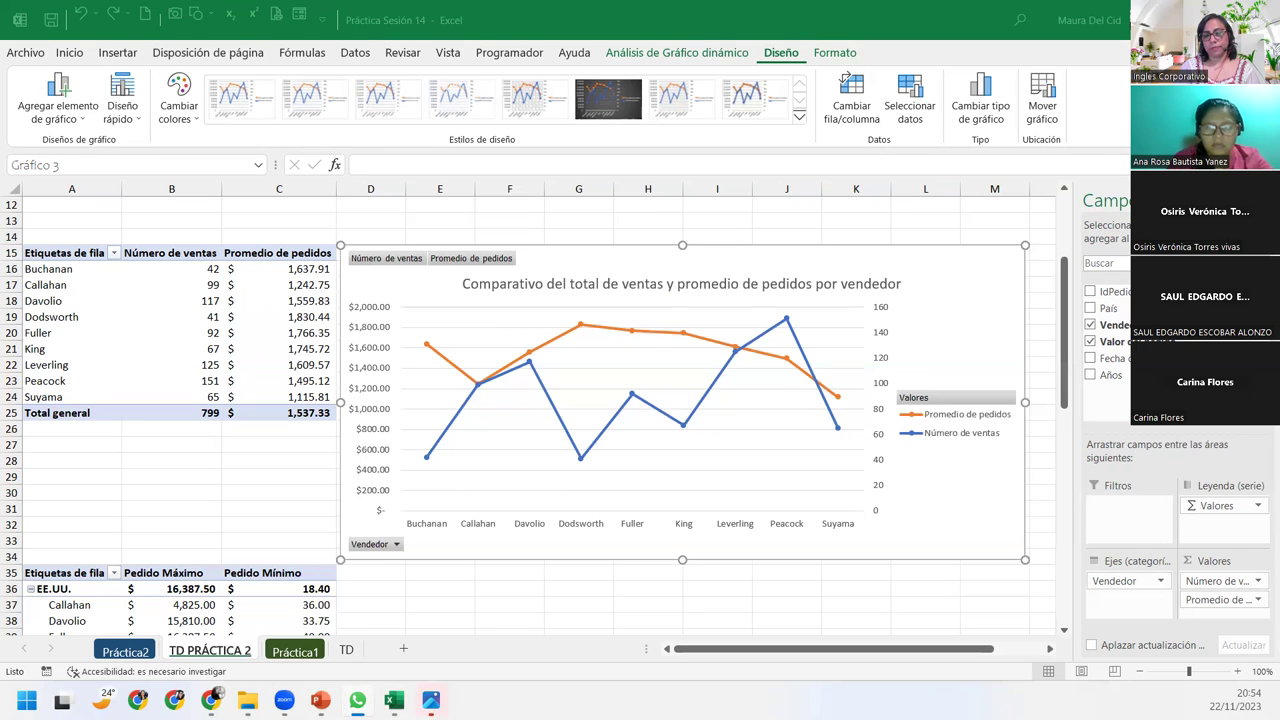
{"action": "left_click", "coordinate": [380, 286]}
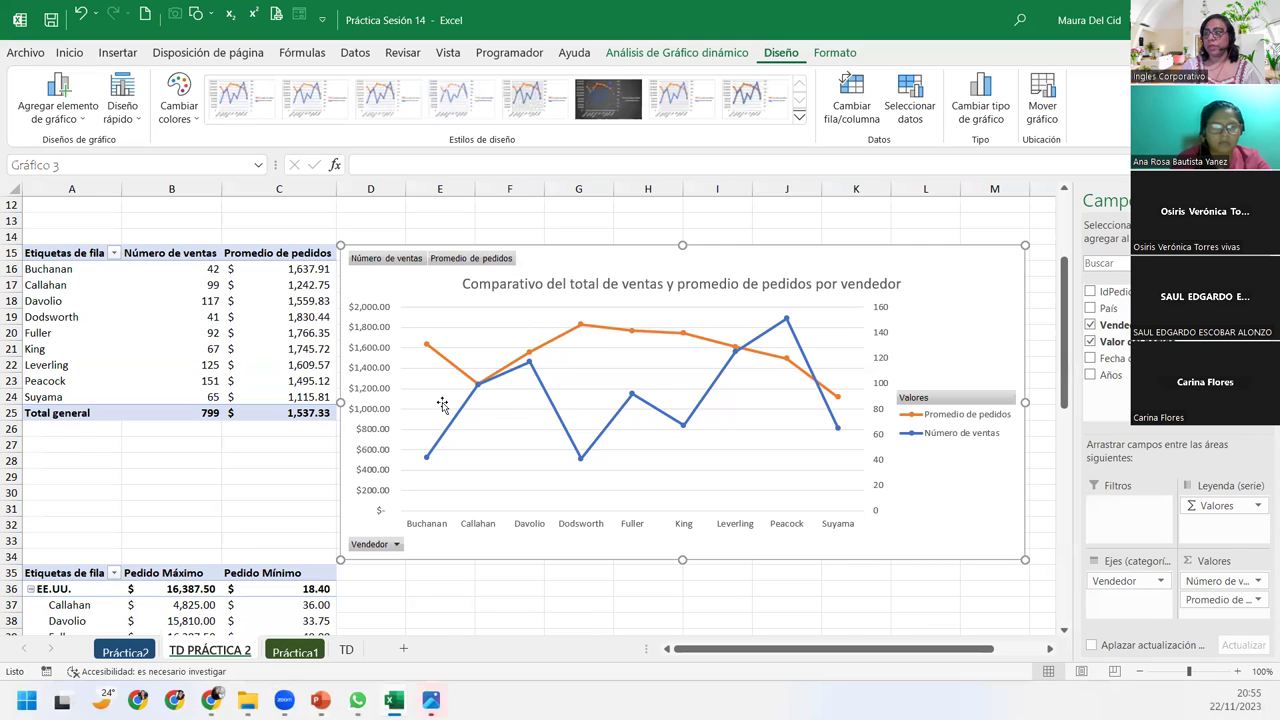
{"action": "left_click", "coordinate": [395, 545]}
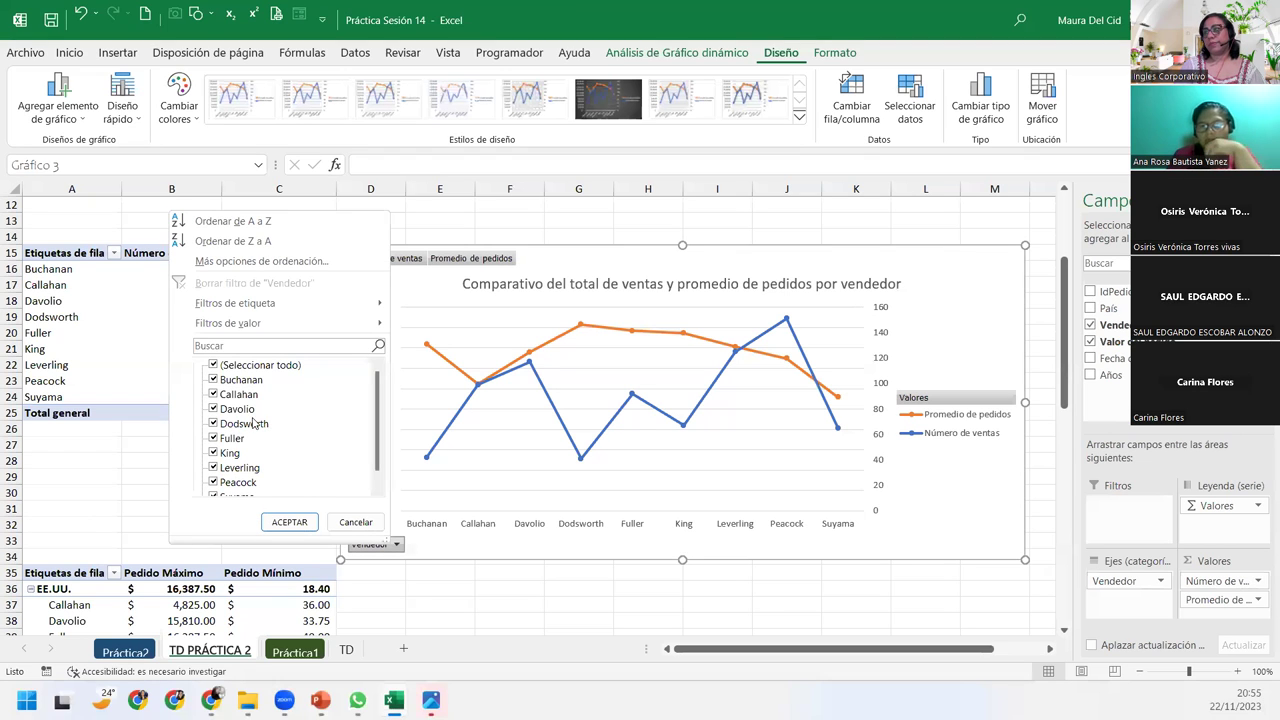
{"action": "left_click", "coordinate": [213, 366]}
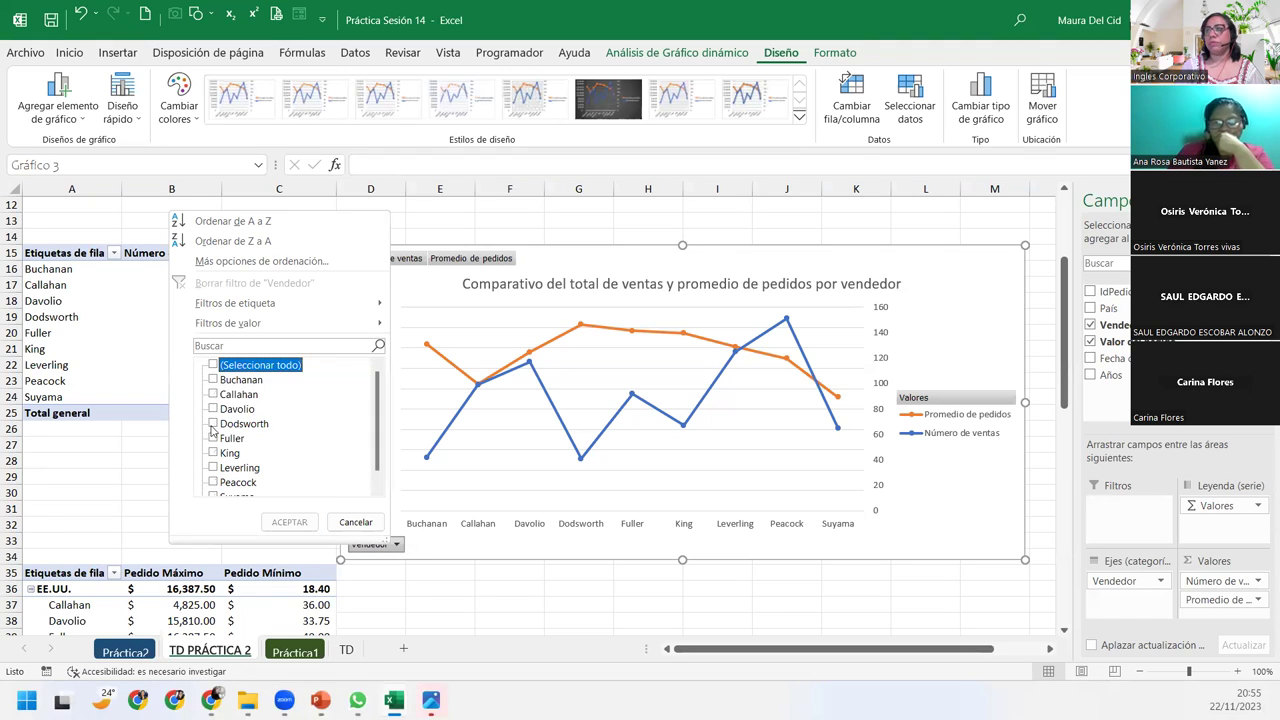
{"action": "left_click", "coordinate": [213, 409]}
{"action": "left_click", "coordinate": [289, 522]}
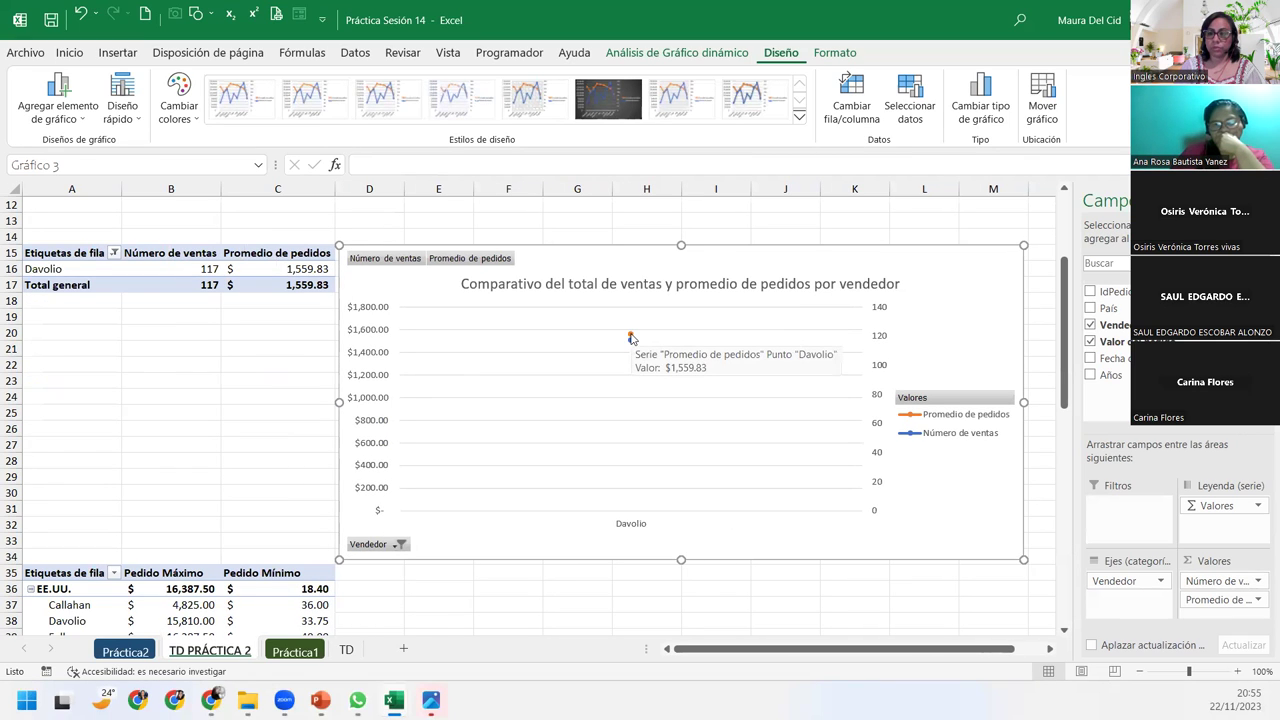
{"action": "left_click", "coordinate": [399, 545]}
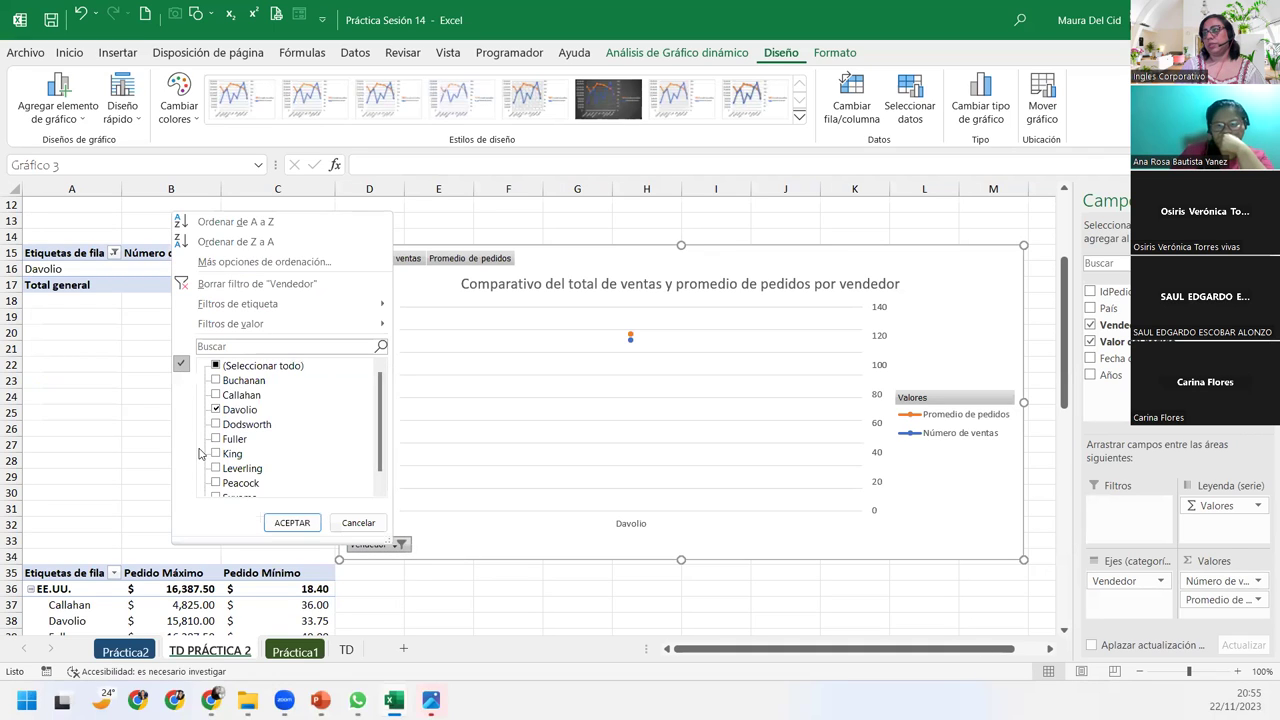
{"action": "left_click", "coordinate": [215, 425]}
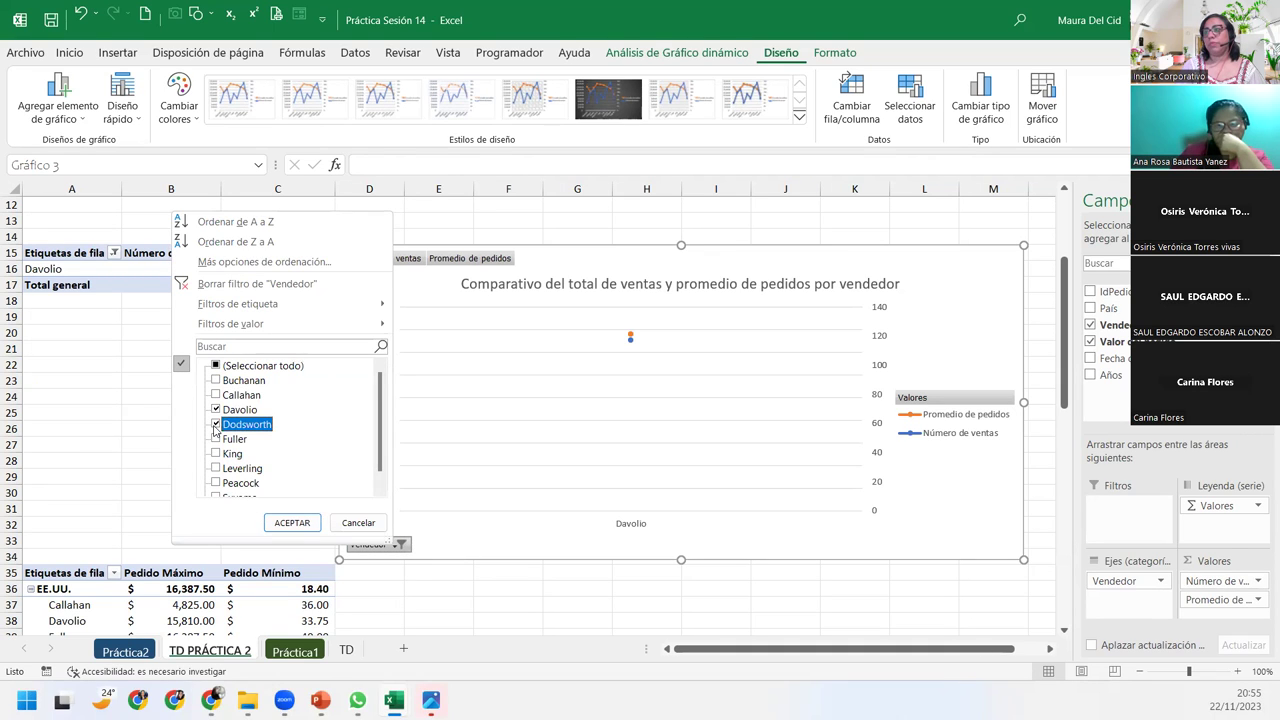
{"action": "left_click", "coordinate": [215, 439]}
{"action": "left_click", "coordinate": [295, 521]}
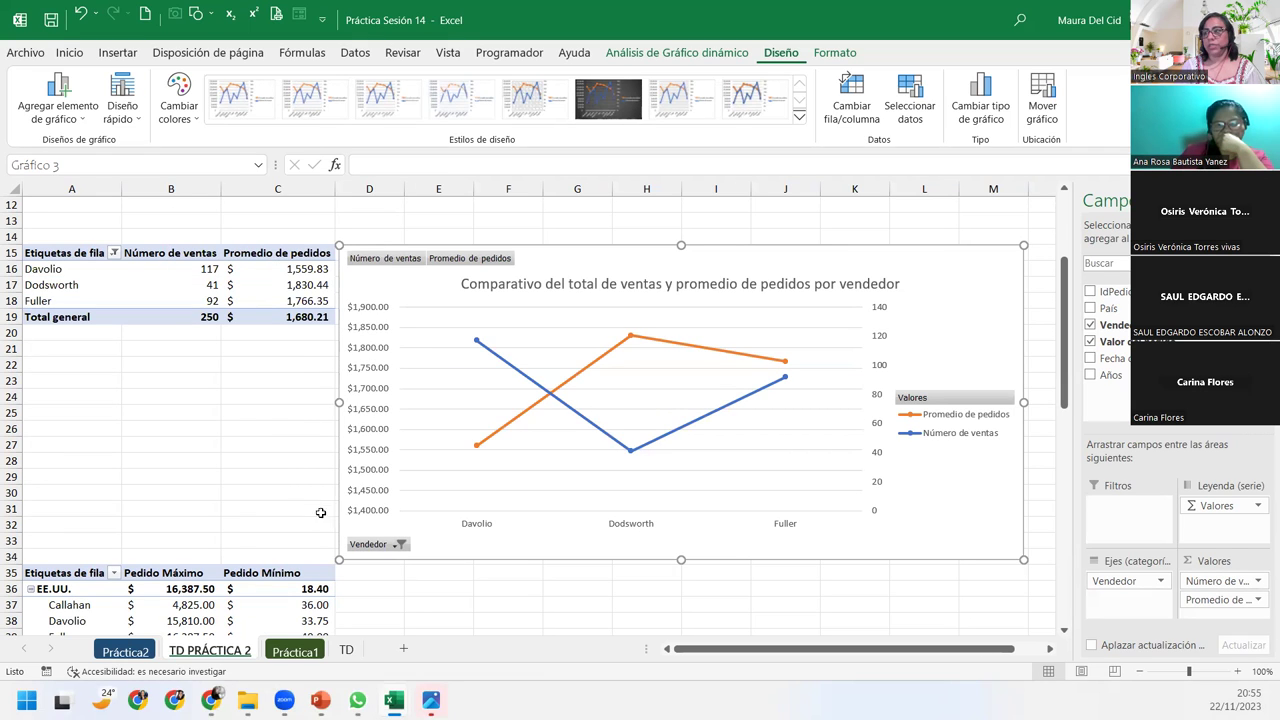
{"action": "left_click", "coordinate": [399, 545]}
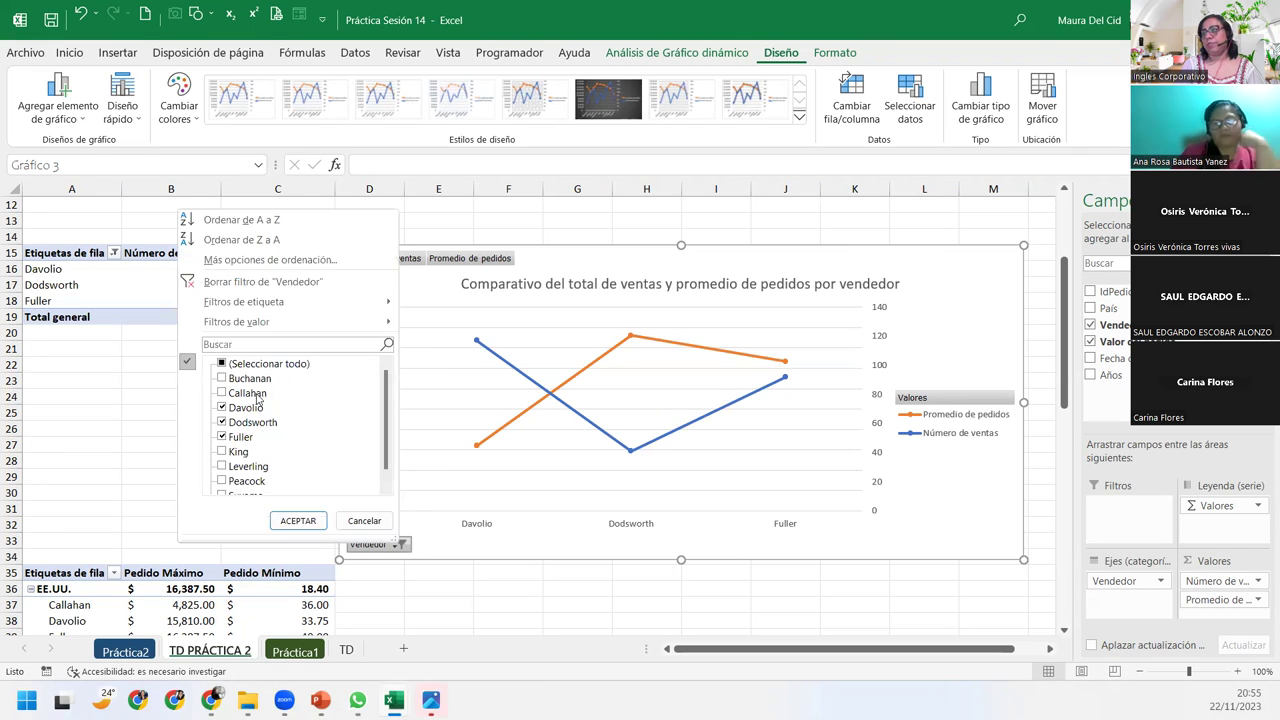
{"action": "left_click", "coordinate": [223, 363]}
{"action": "left_click", "coordinate": [298, 520]}
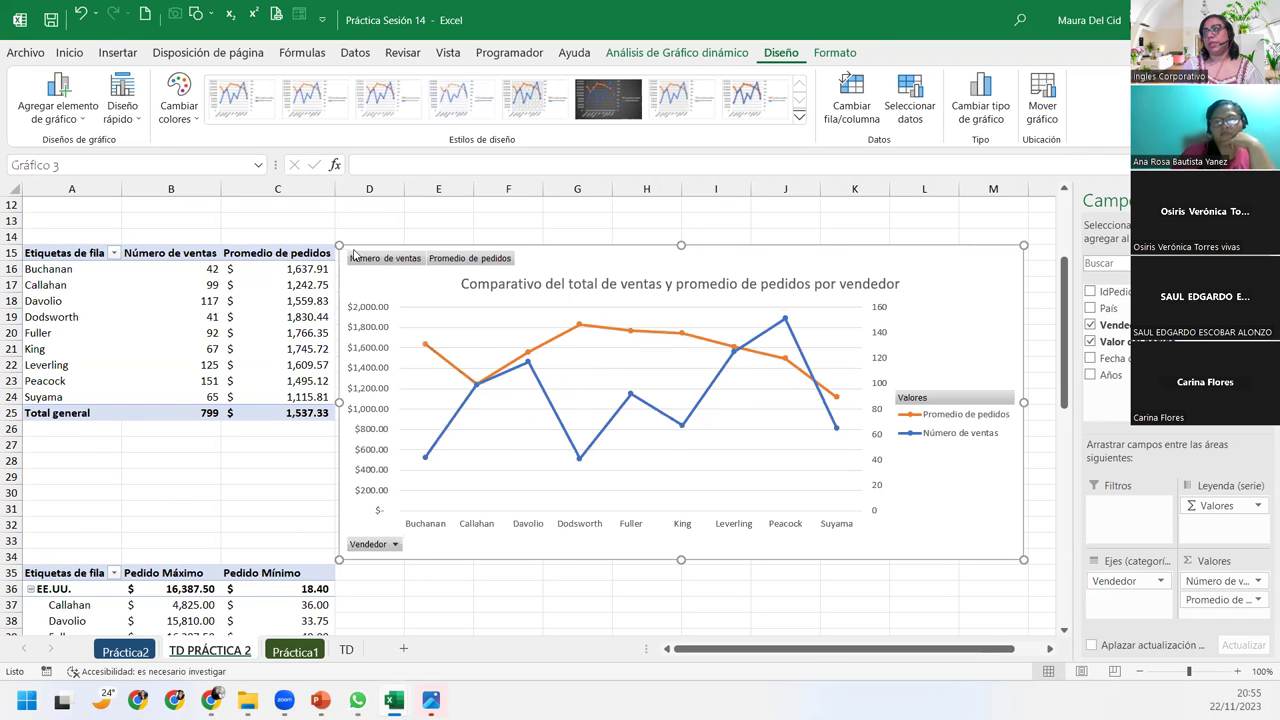
{"action": "left_click", "coordinate": [62, 318]}
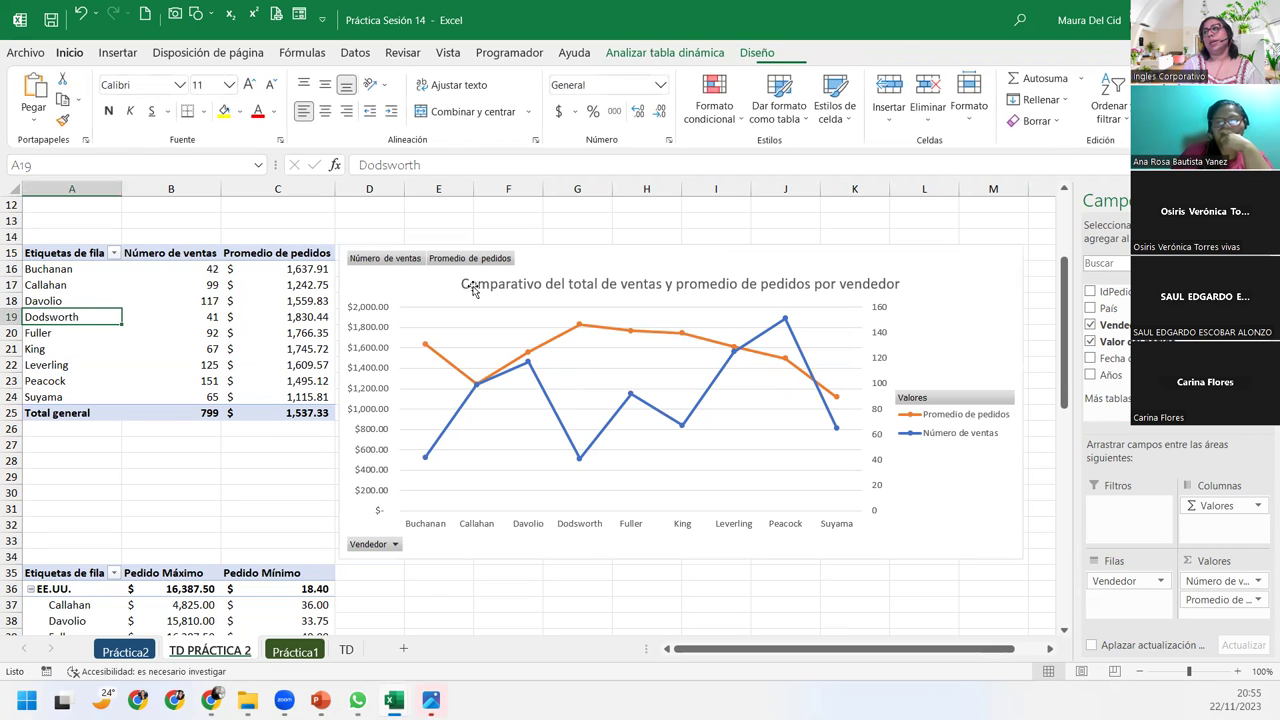
{"action": "left_click", "coordinate": [427, 303]}
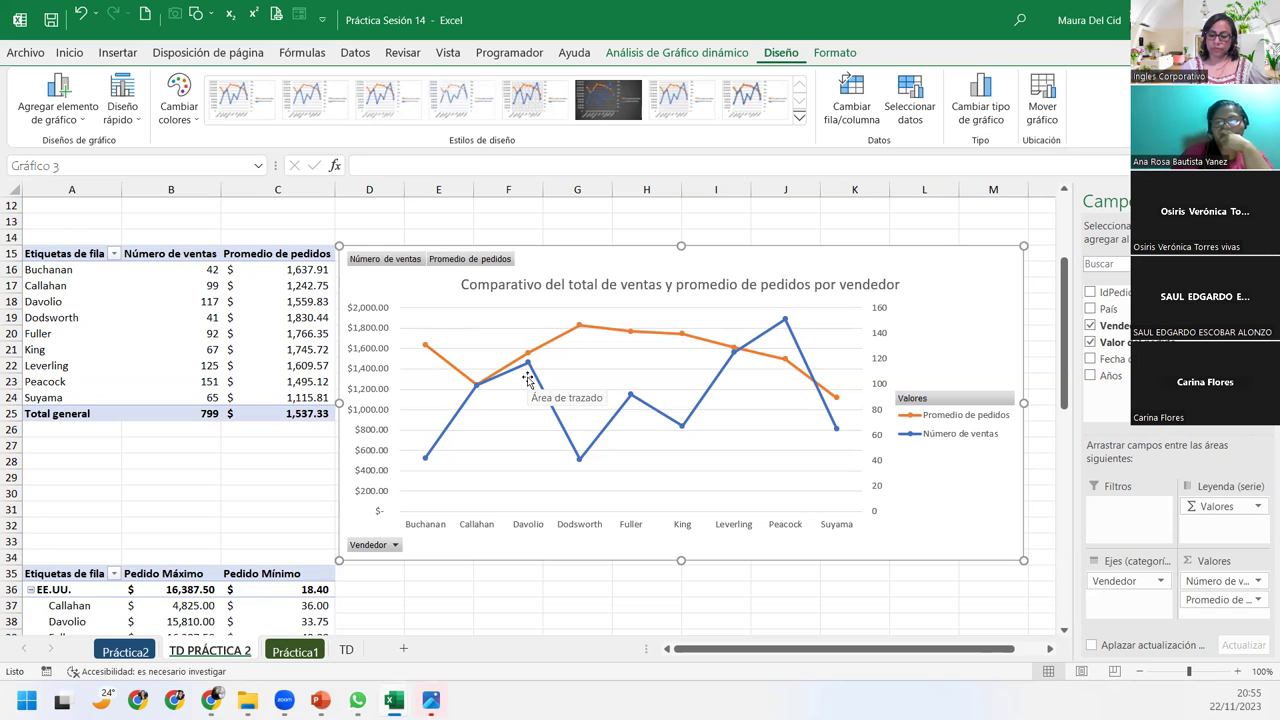
{"action": "scroll", "coordinate": [329, 523], "scroll_direction": "down", "scroll_amount": 4}
{"action": "scroll", "coordinate": [318, 510], "scroll_direction": "down", "scroll_amount": 5}
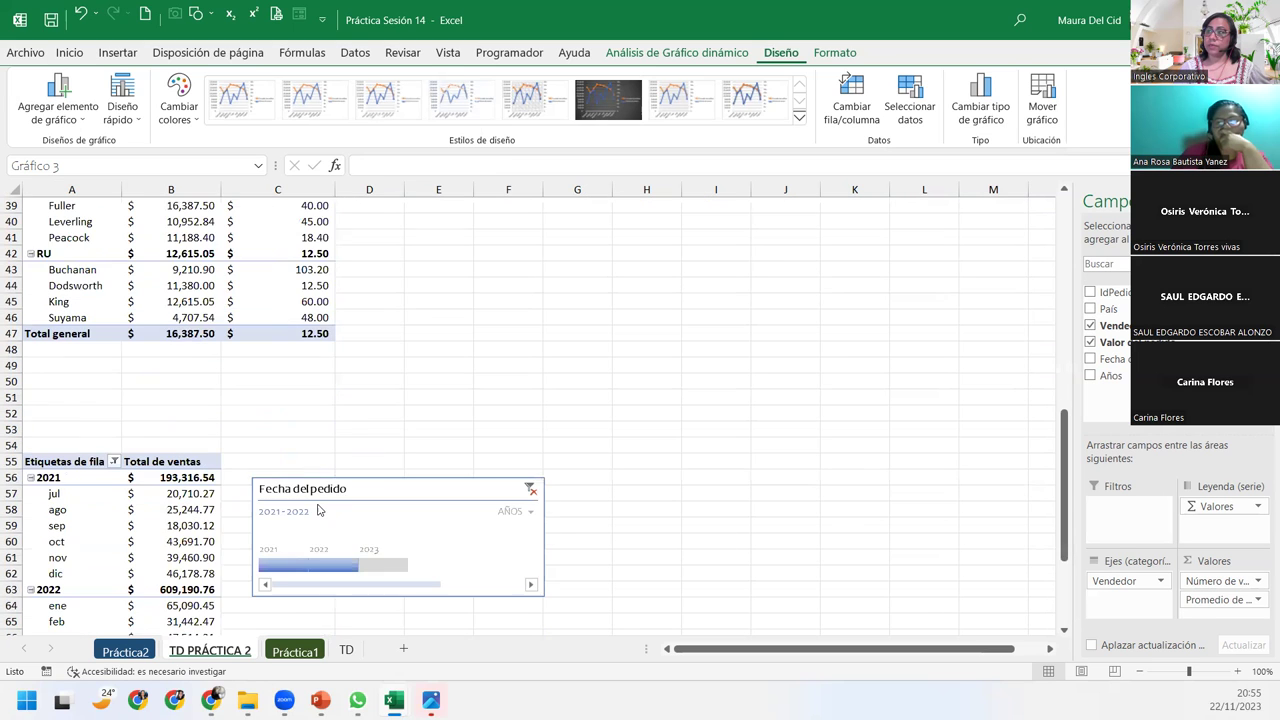
{"action": "scroll", "coordinate": [318, 510], "scroll_direction": "down", "scroll_amount": 4}
{"action": "scroll", "coordinate": [318, 505], "scroll_direction": "down", "scroll_amount": 5}
{"action": "scroll", "coordinate": [318, 500], "scroll_direction": "up", "scroll_amount": 7}
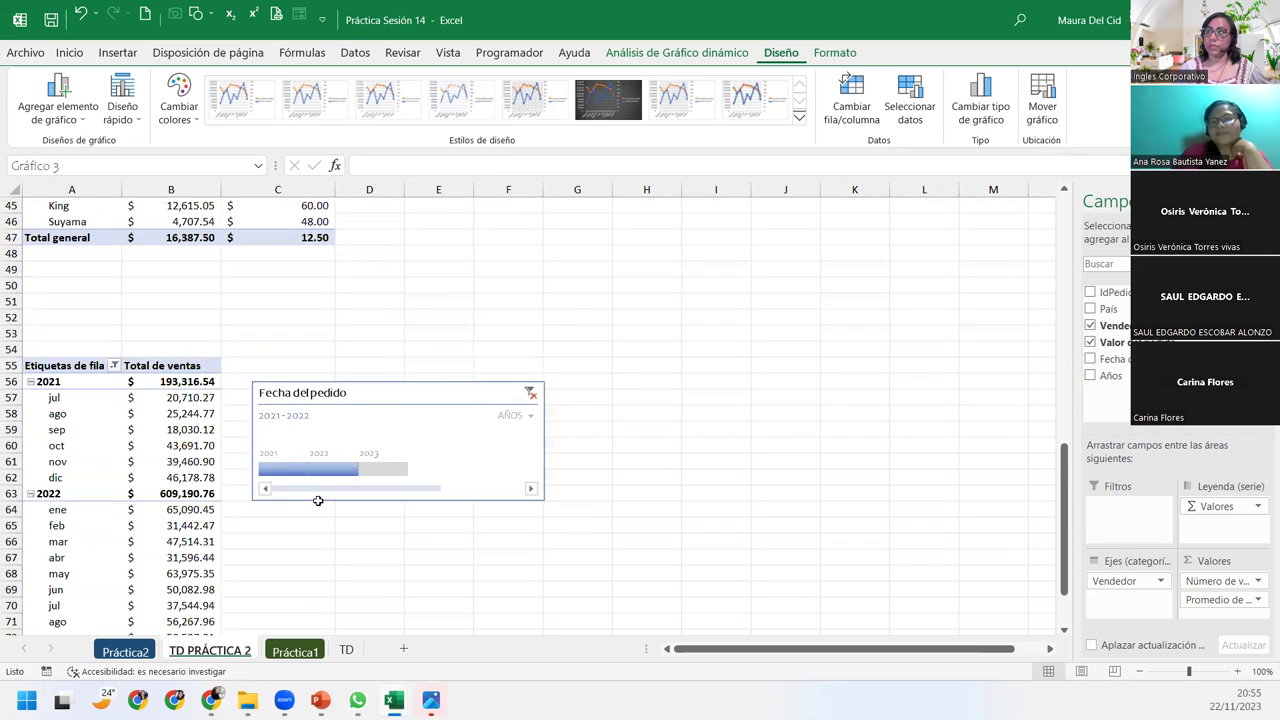
{"action": "scroll", "coordinate": [318, 500], "scroll_direction": "up", "scroll_amount": 15}
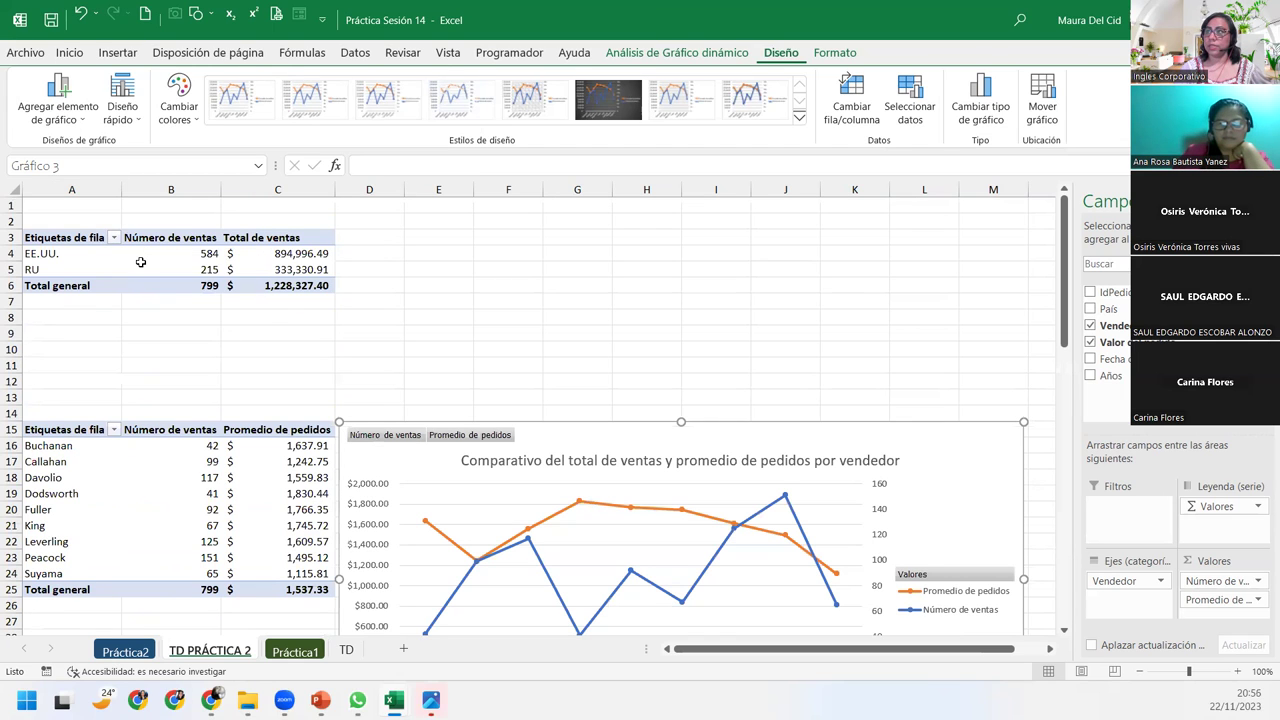
{"action": "left_click", "coordinate": [185, 270]}
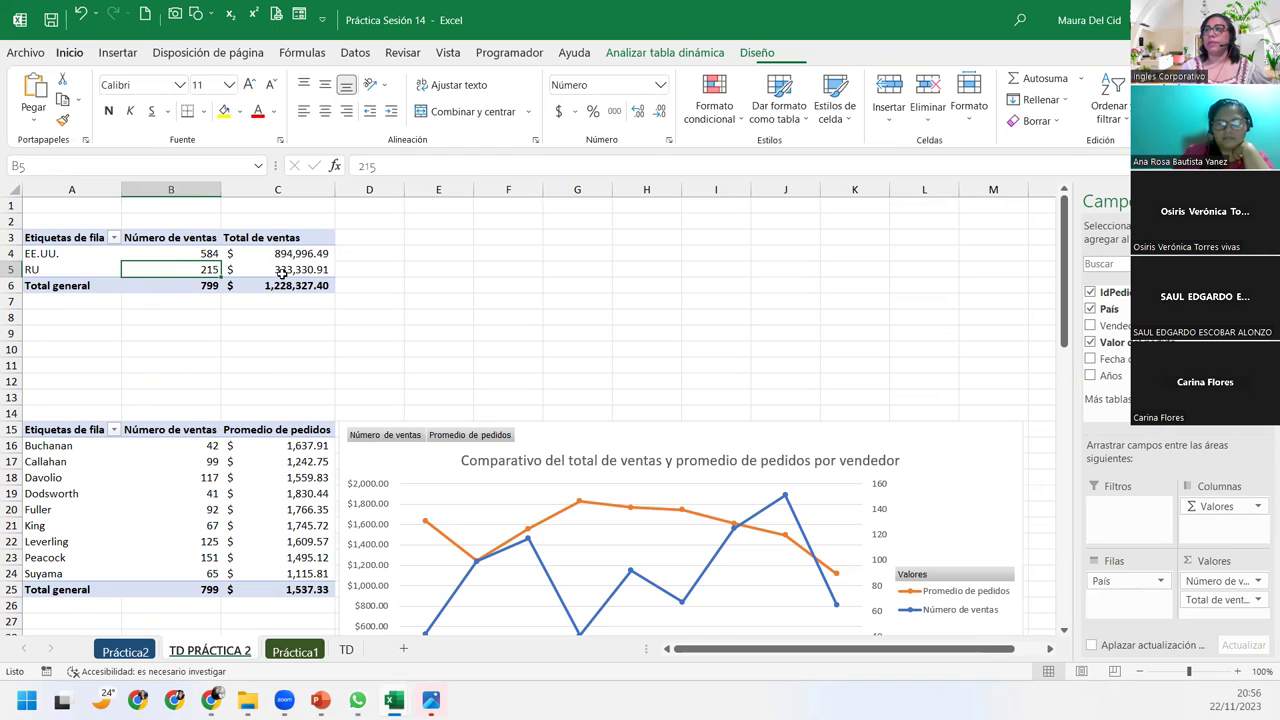
{"action": "left_click", "coordinate": [66, 270]}
{"action": "scroll", "coordinate": [258, 489], "scroll_direction": "down", "scroll_amount": 5}
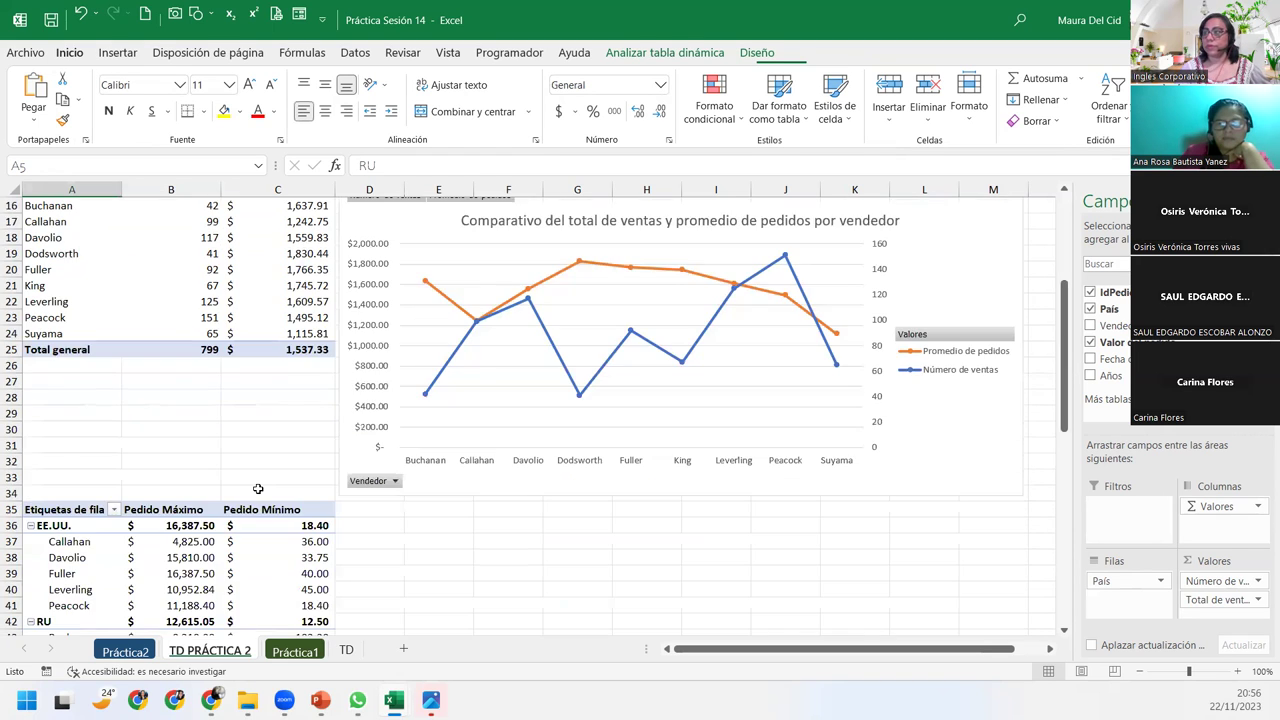
{"action": "scroll", "coordinate": [258, 489], "scroll_direction": "down", "scroll_amount": 4}
{"action": "left_click", "coordinate": [70, 395]}
{"action": "left_click", "coordinate": [70, 396]}
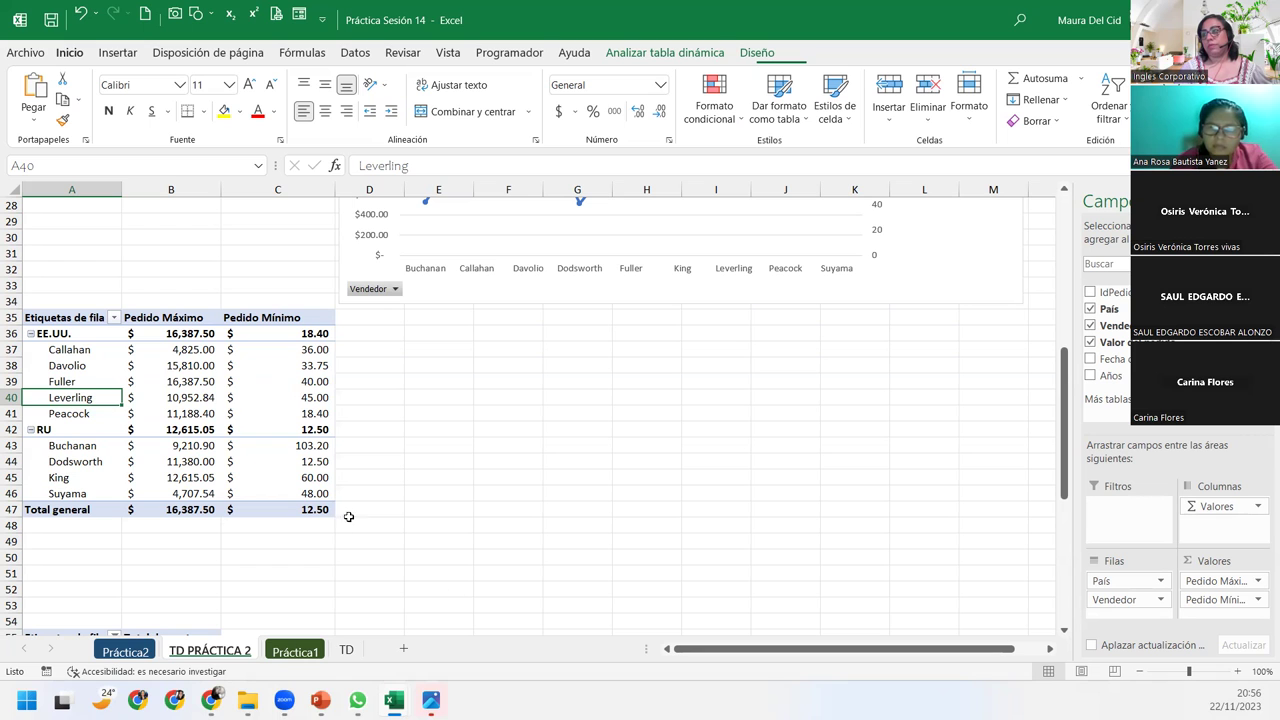
Look through the TD and TD PRÁCTICA 2 sheets, then switch to the Práctica1 sheet
{"action": "left_click", "coordinate": [343, 650]}
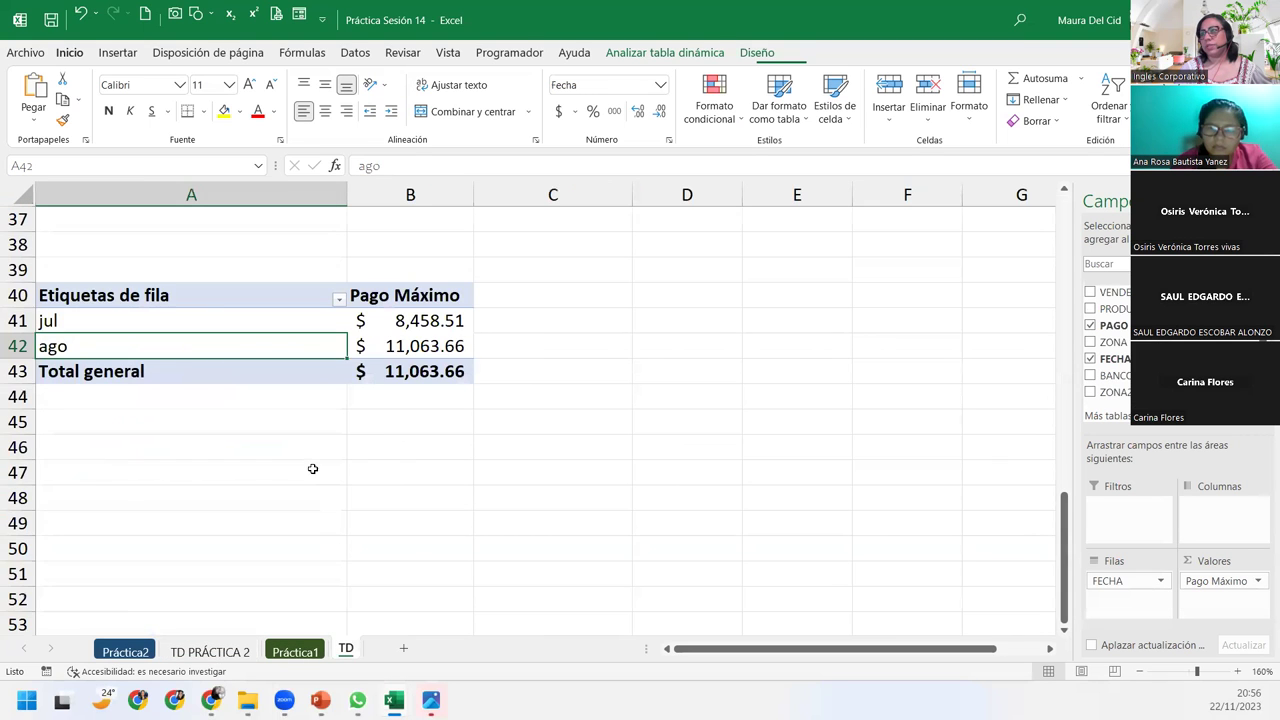
{"action": "scroll", "coordinate": [310, 466], "scroll_direction": "up", "scroll_amount": 6}
{"action": "scroll", "coordinate": [307, 470], "scroll_direction": "up", "scroll_amount": 5}
{"action": "scroll", "coordinate": [307, 470], "scroll_direction": "up", "scroll_amount": 1}
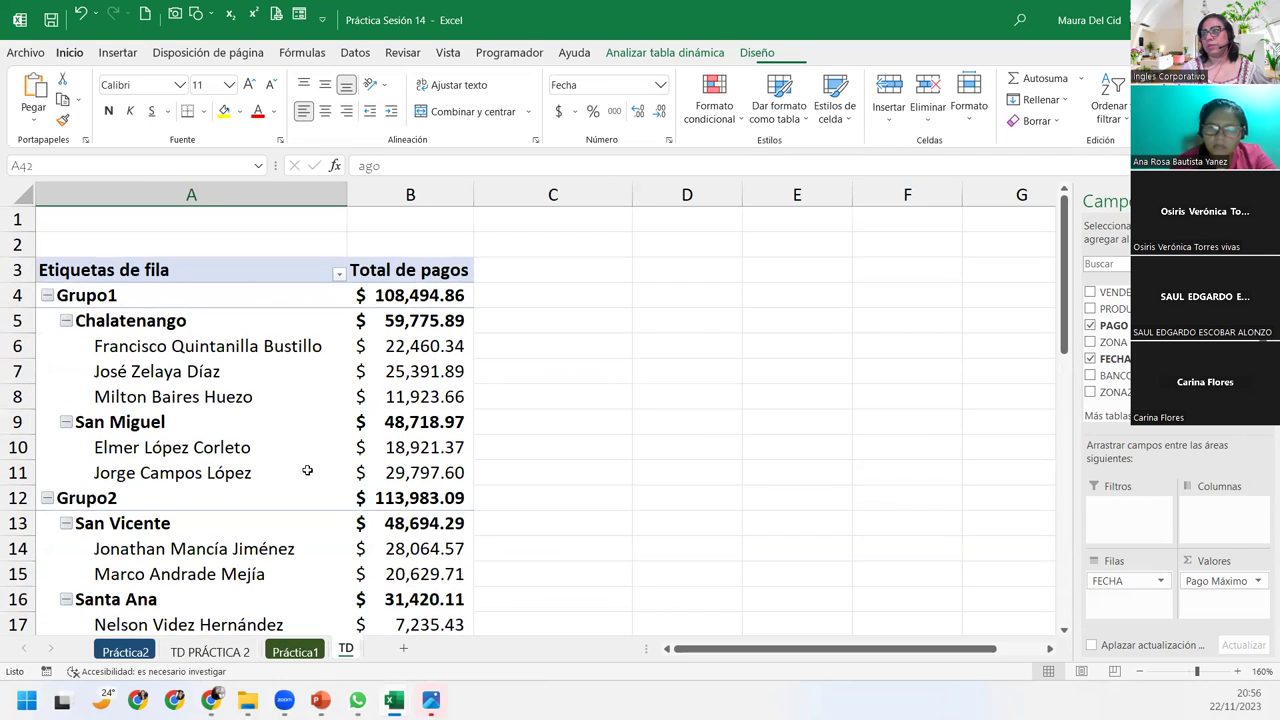
{"action": "scroll", "coordinate": [307, 470], "scroll_direction": "down", "scroll_amount": 3}
{"action": "scroll", "coordinate": [307, 470], "scroll_direction": "down", "scroll_amount": 3}
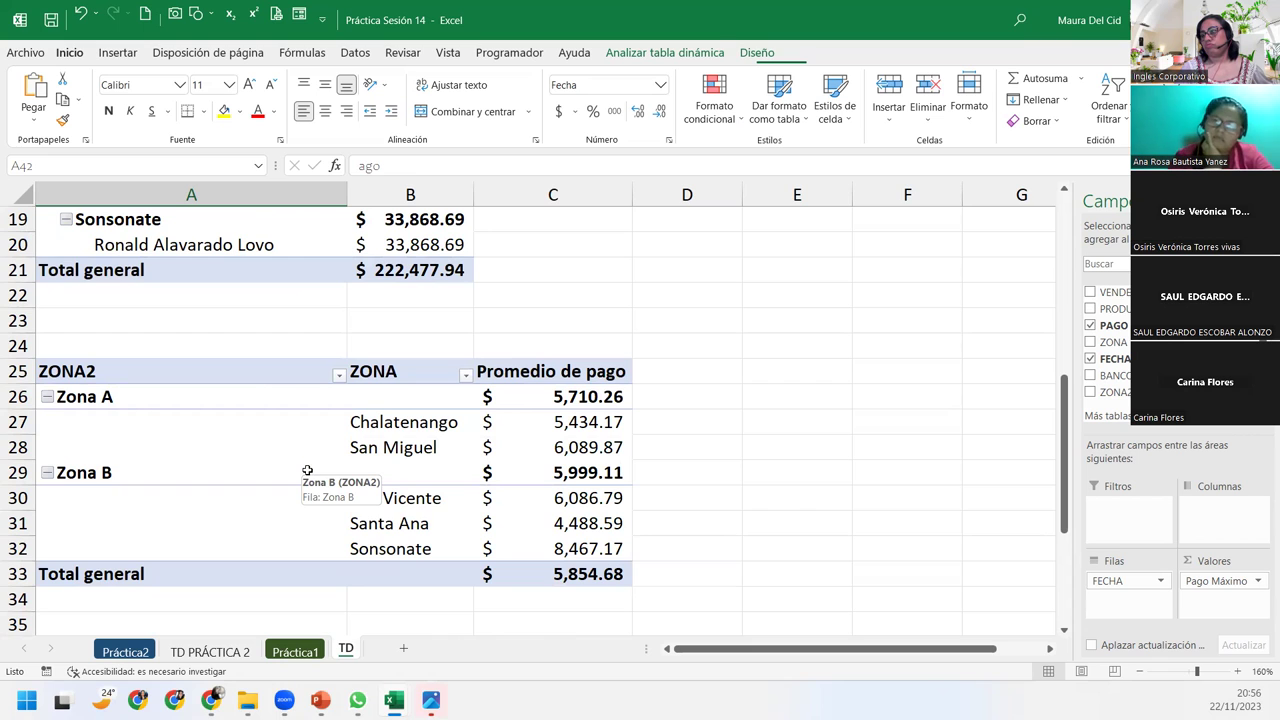
{"action": "left_click", "coordinate": [210, 651]}
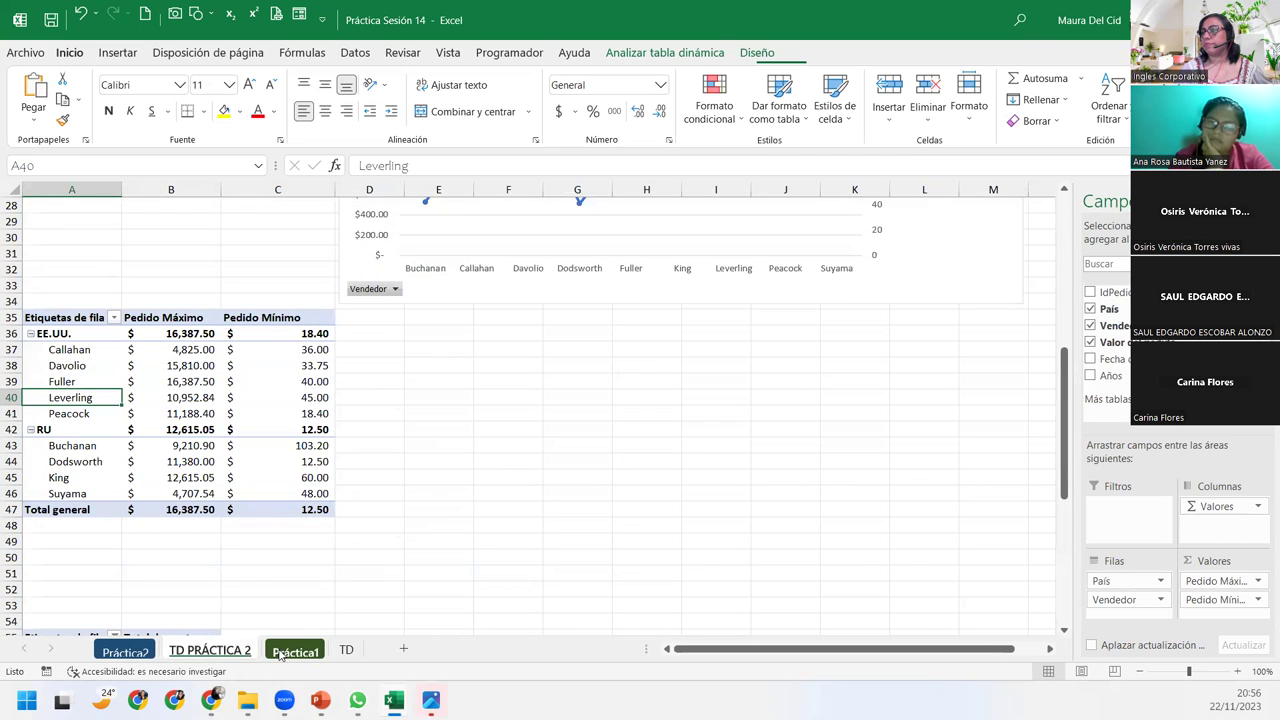
{"action": "left_click", "coordinate": [293, 651]}
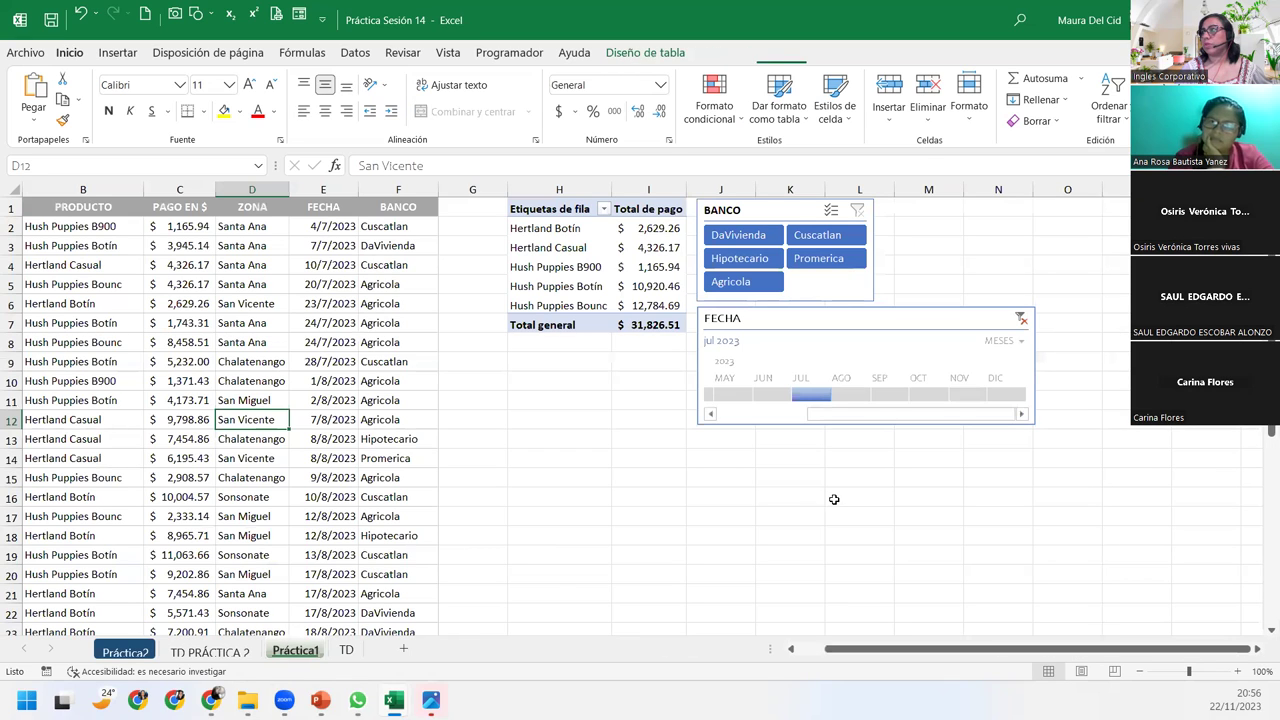
Select the Hertland Casual total in I3, then the Hush Puppies B900 label and its total in I4
{"action": "left_click", "coordinate": [624, 247]}
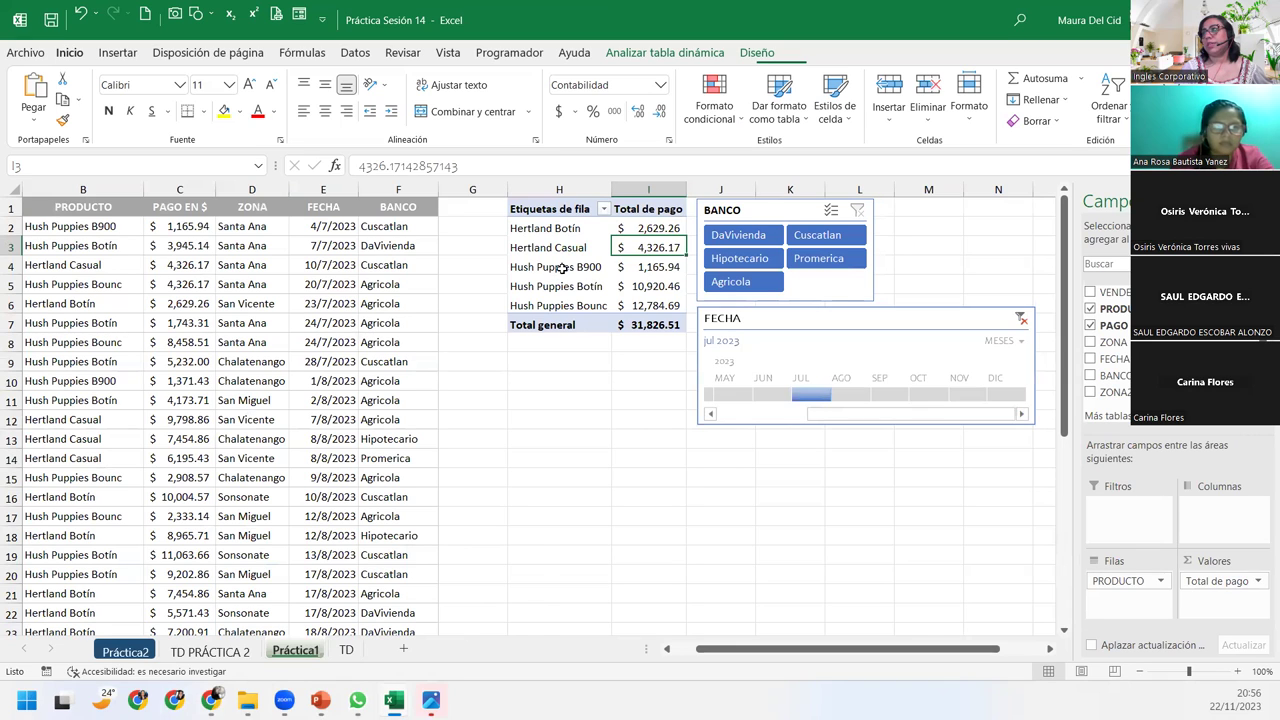
{"action": "left_click", "coordinate": [560, 267]}
{"action": "left_click", "coordinate": [640, 266]}
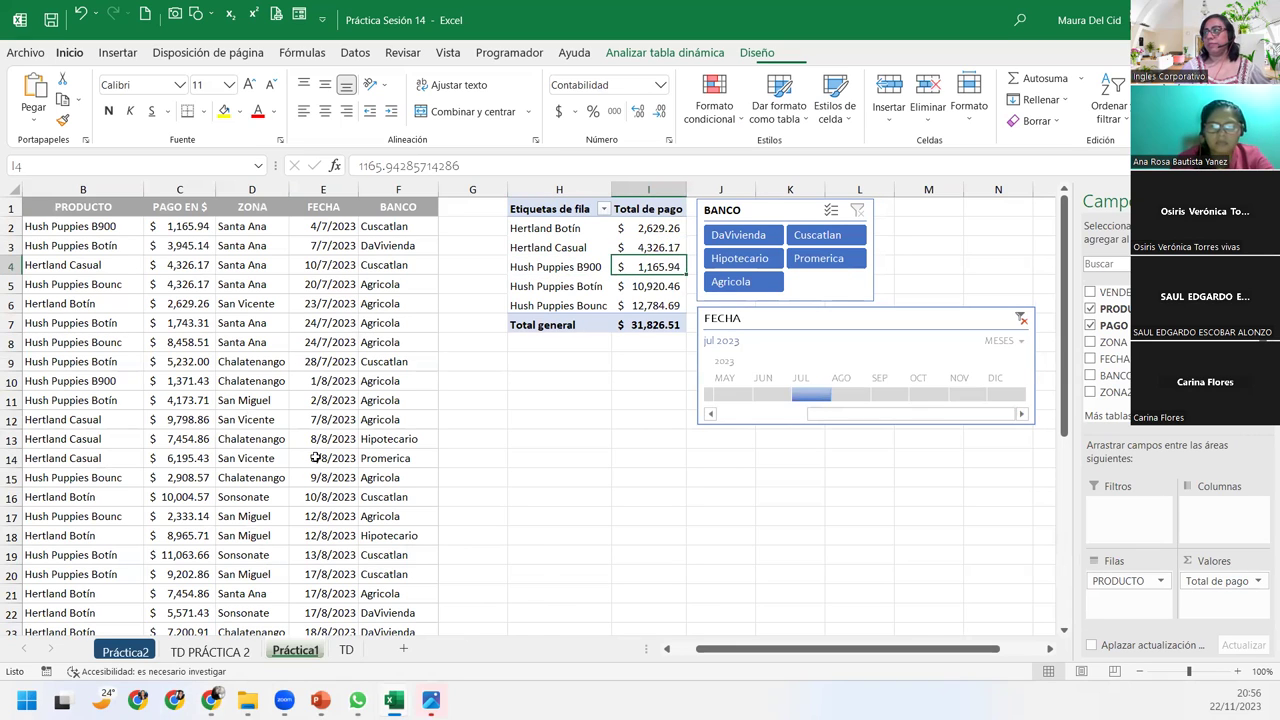
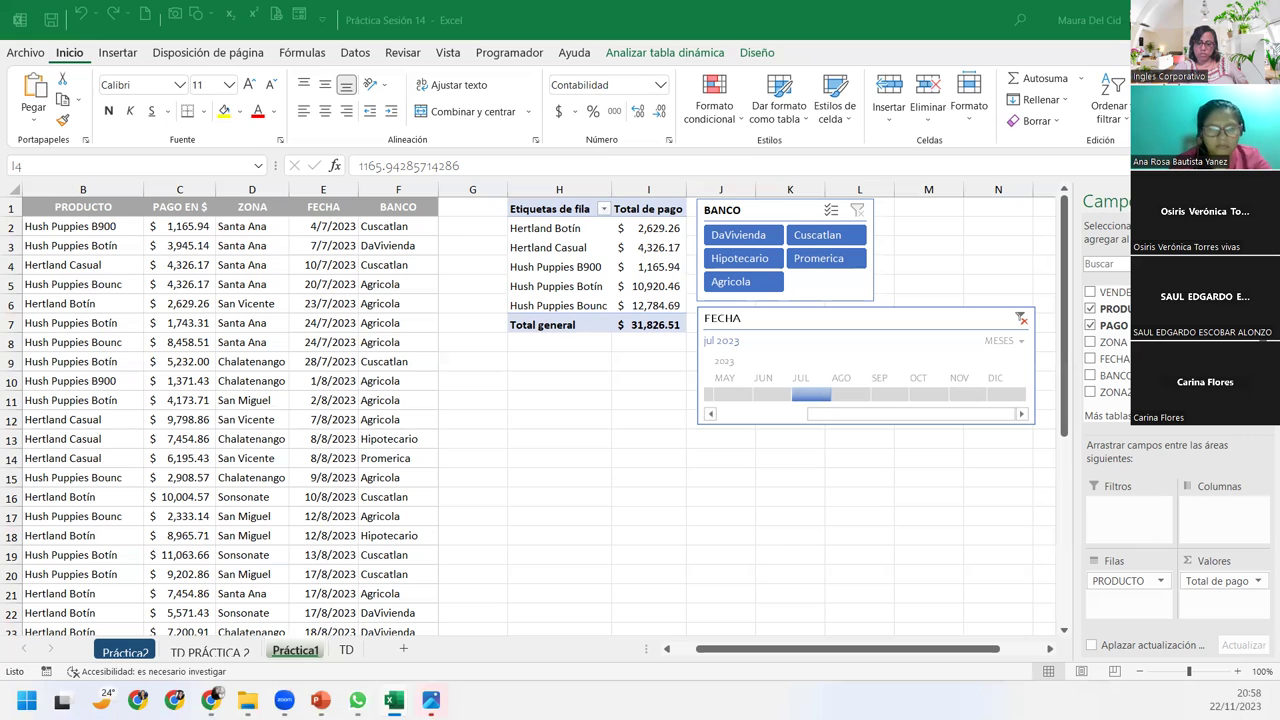
Select the Hertland Casual row label in the pivot table
{"action": "left_click", "coordinate": [565, 215]}
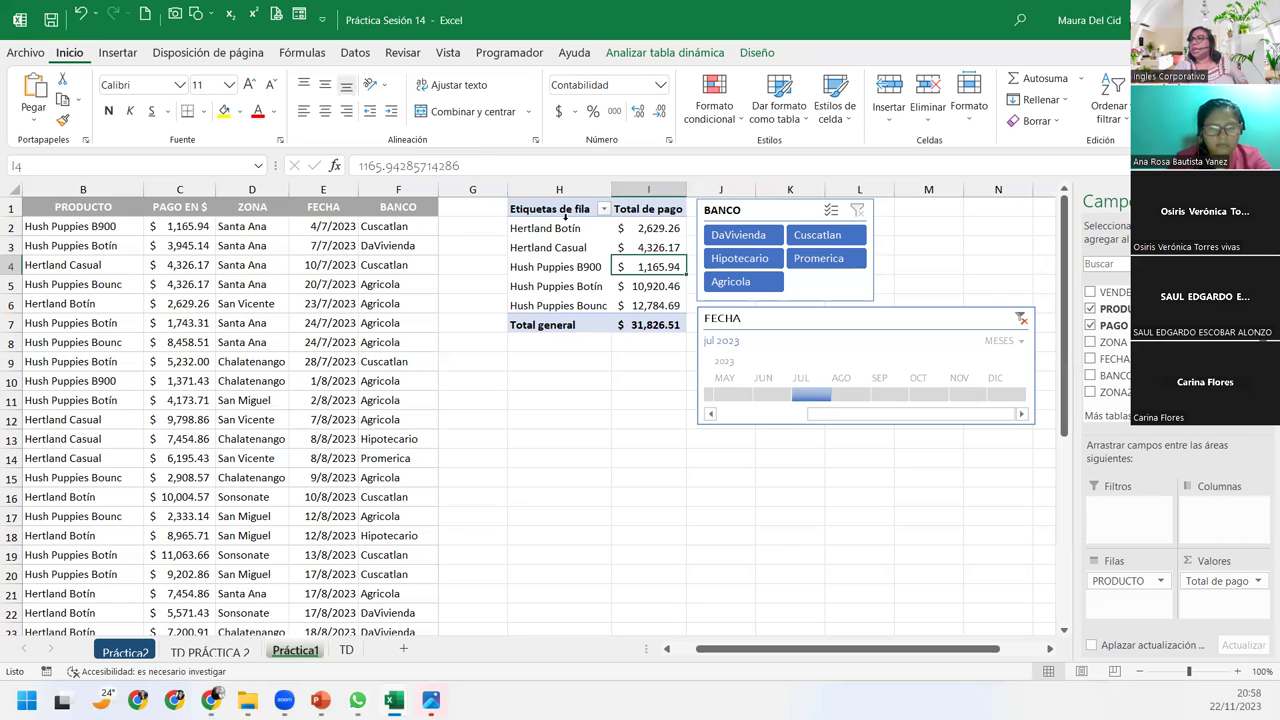
{"action": "left_click", "coordinate": [565, 215]}
{"action": "left_click", "coordinate": [578, 248]}
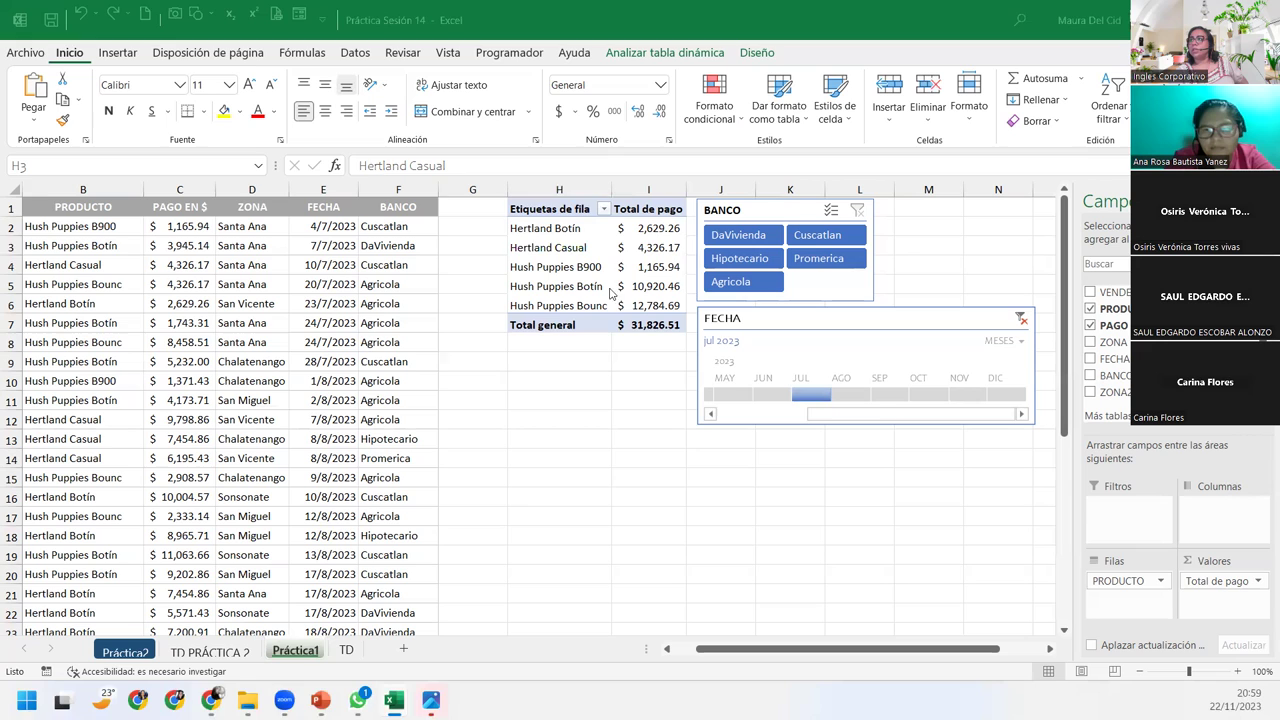
{"action": "left_click", "coordinate": [600, 249]}
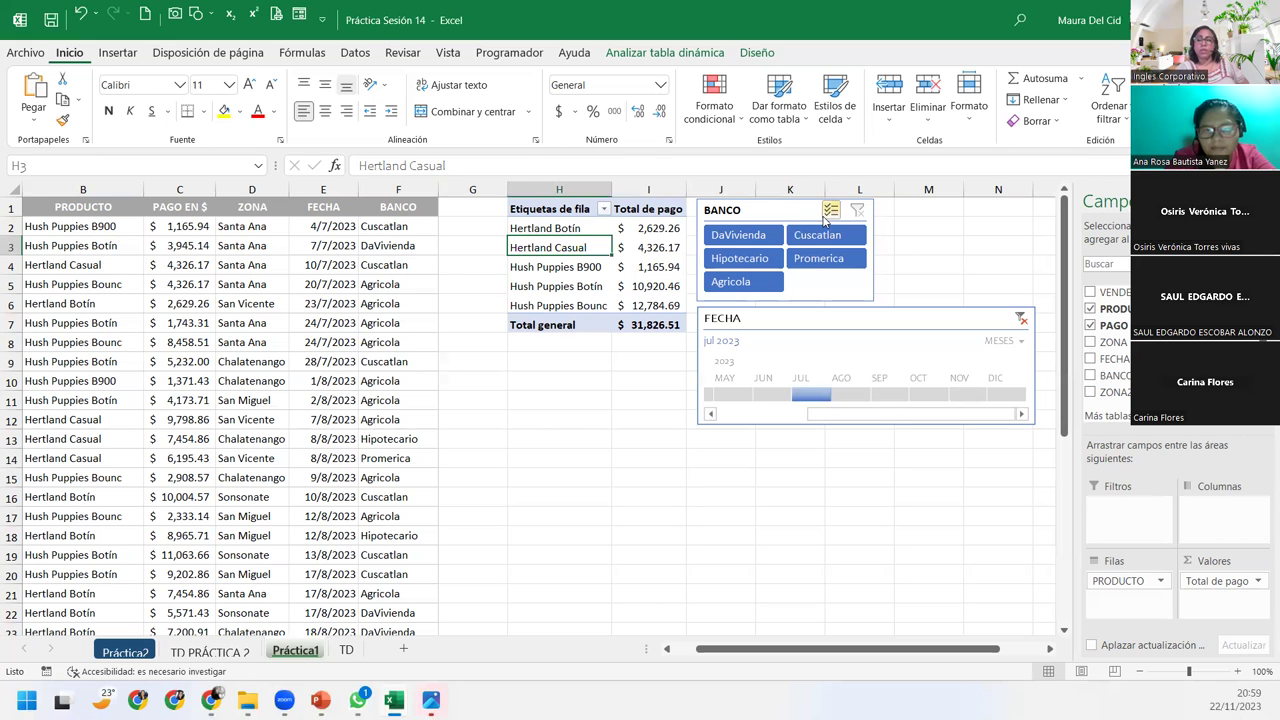
Make the FECHA timeline smaller and position it next to the BANCO slicer at the top
{"action": "left_click", "coordinate": [1022, 416]}
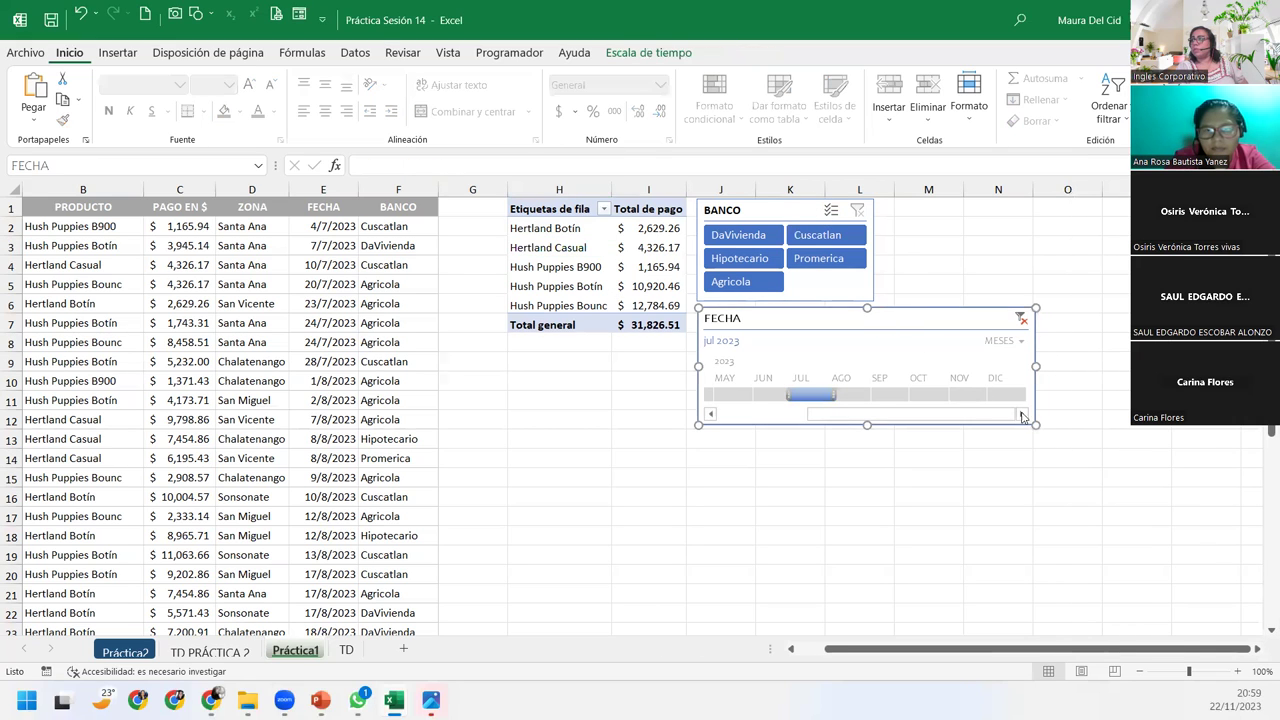
{"action": "left_click_drag", "start_coordinate": [1034, 423], "coordinate": [949, 397]}
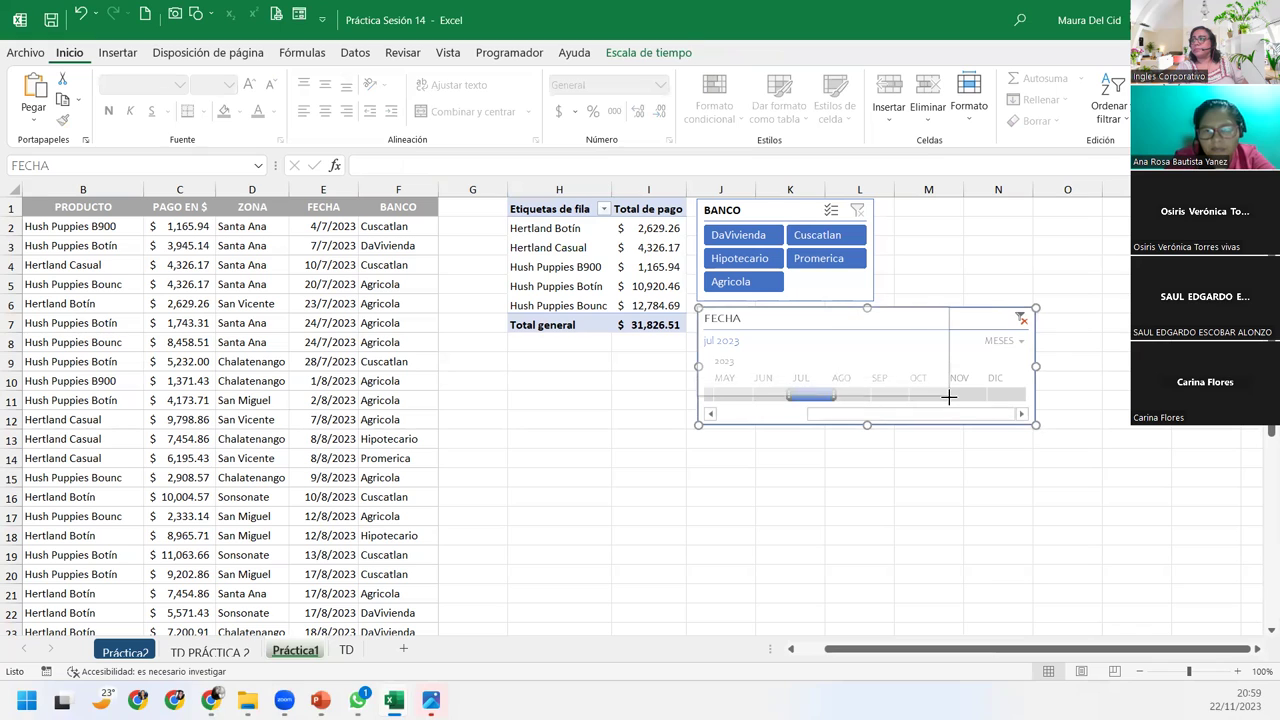
{"action": "left_click_drag", "start_coordinate": [776, 322], "coordinate": [960, 215]}
{"action": "left_click_drag", "start_coordinate": [1125, 290], "coordinate": [1130, 301]}
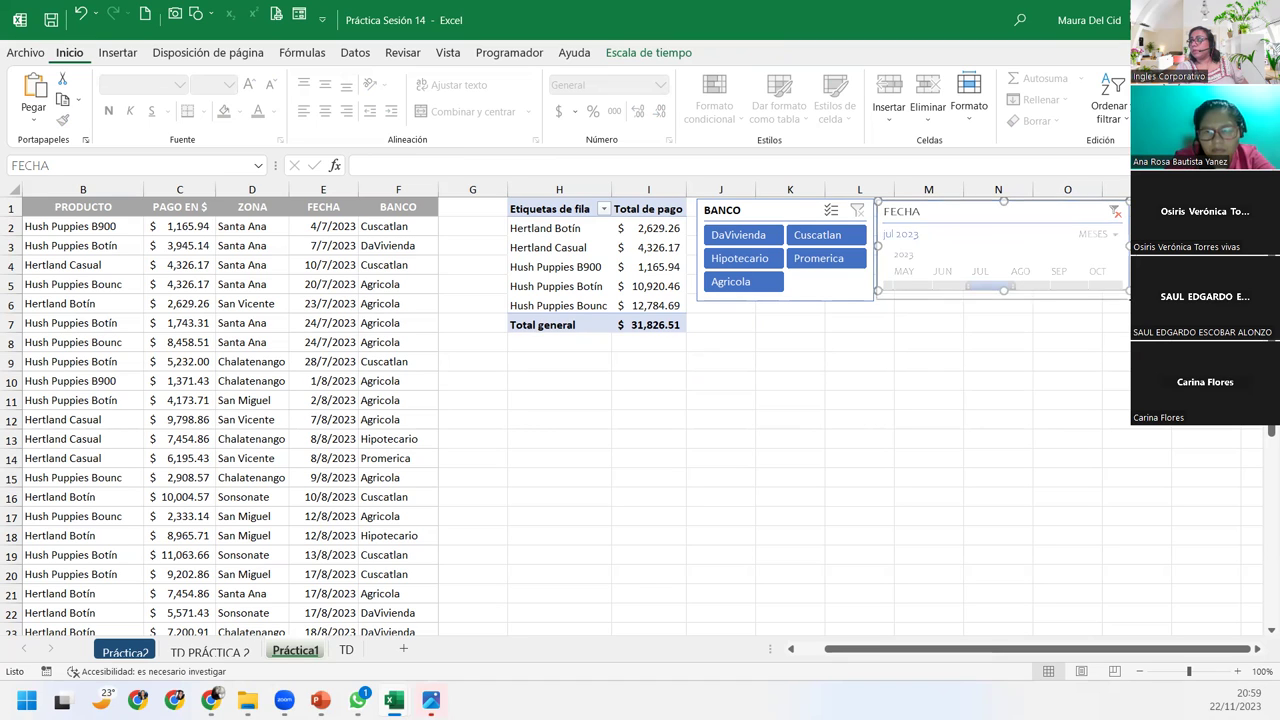
{"action": "left_click", "coordinate": [585, 246]}
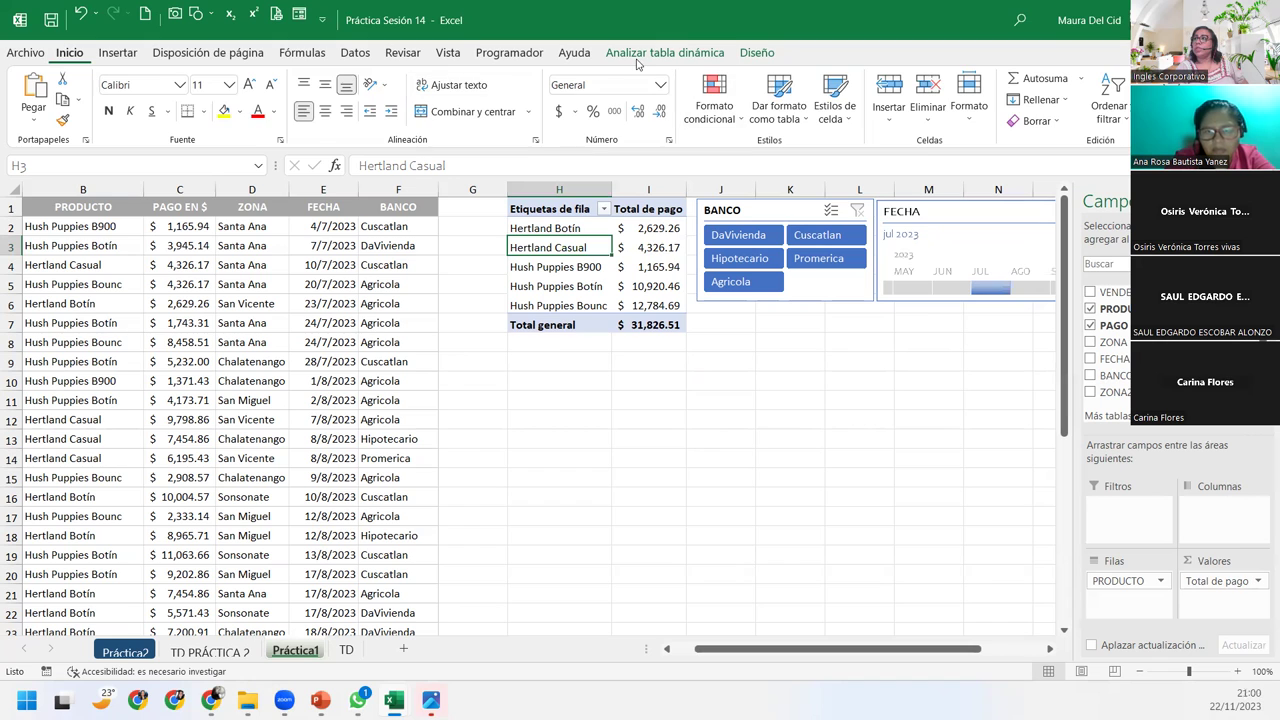
Insert a Circular 3D pivot chart from Analizar tabla dinámica showing payment totals by product
{"action": "left_click", "coordinate": [648, 53]}
{"action": "left_click", "coordinate": [1030, 95]}
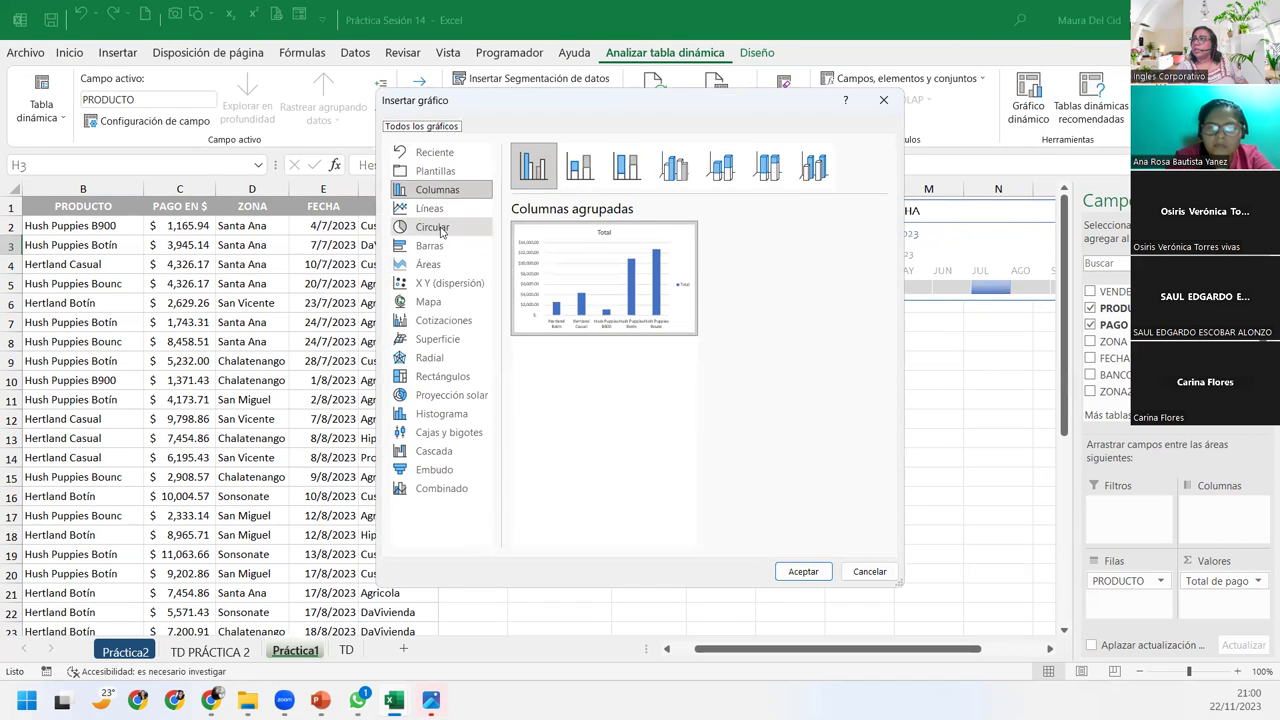
{"action": "left_click", "coordinate": [432, 227]}
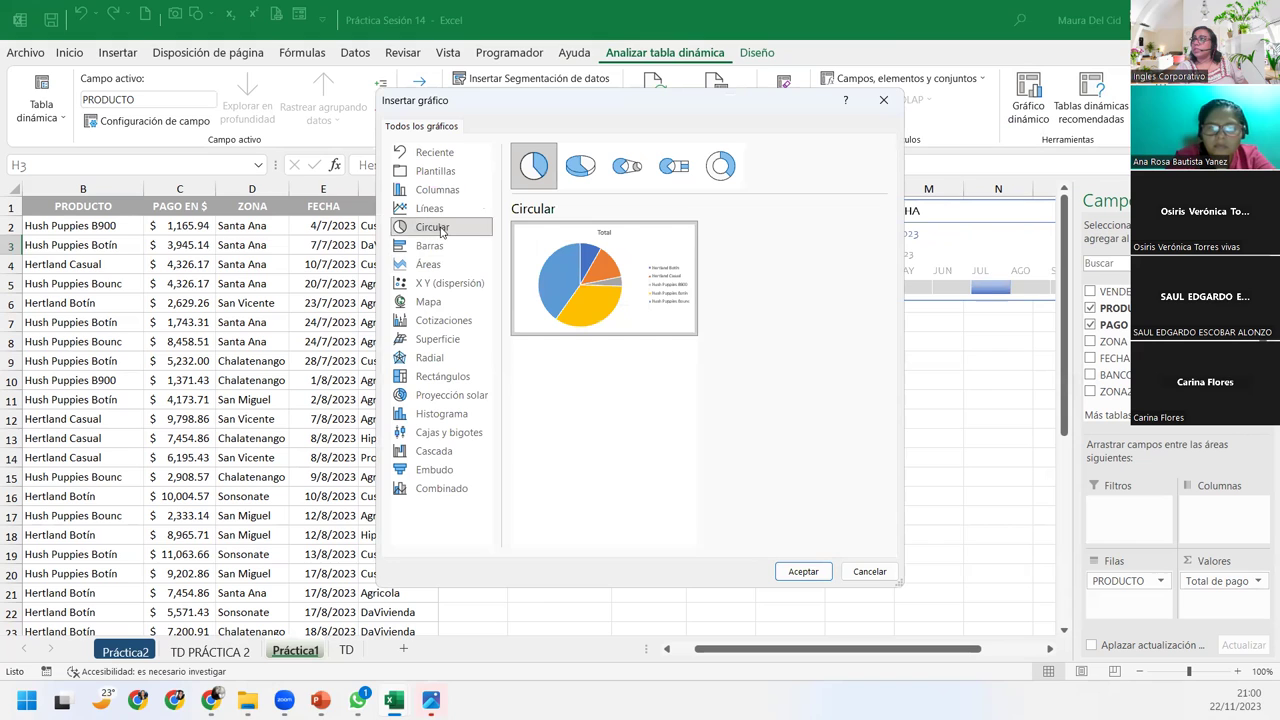
{"action": "left_click", "coordinate": [716, 176]}
{"action": "left_click", "coordinate": [581, 166]}
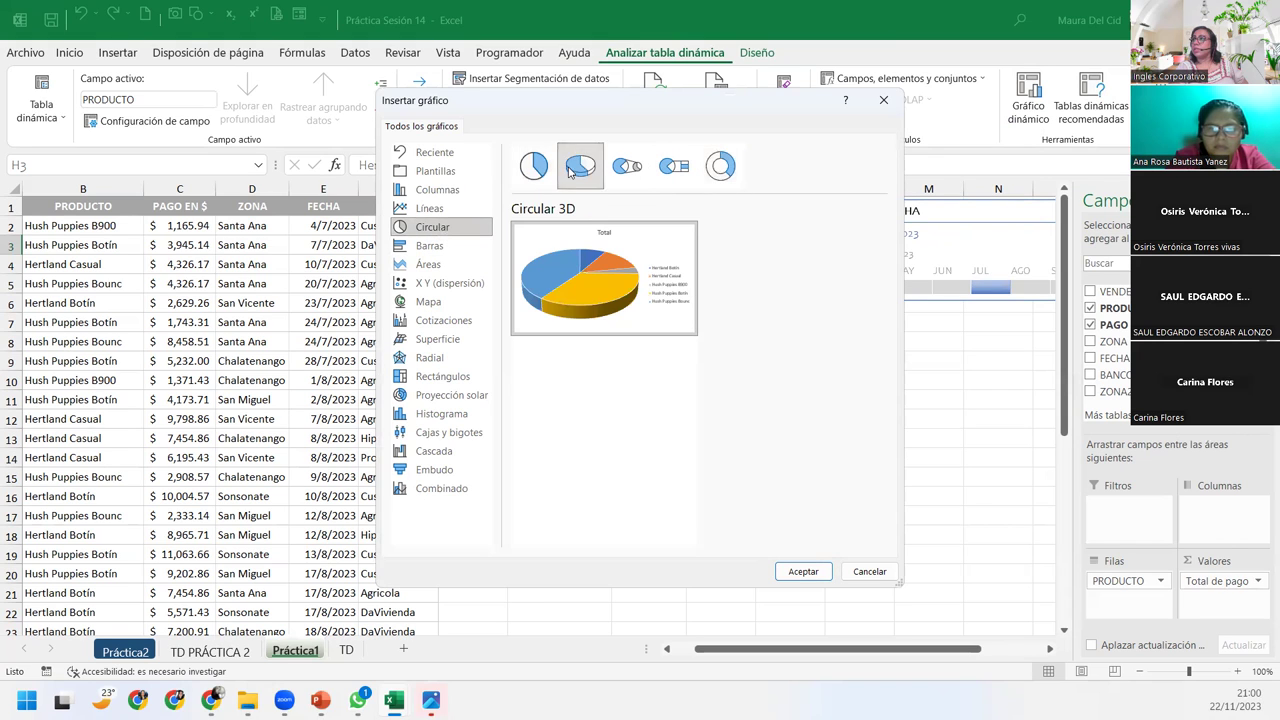
{"action": "left_click", "coordinate": [803, 571]}
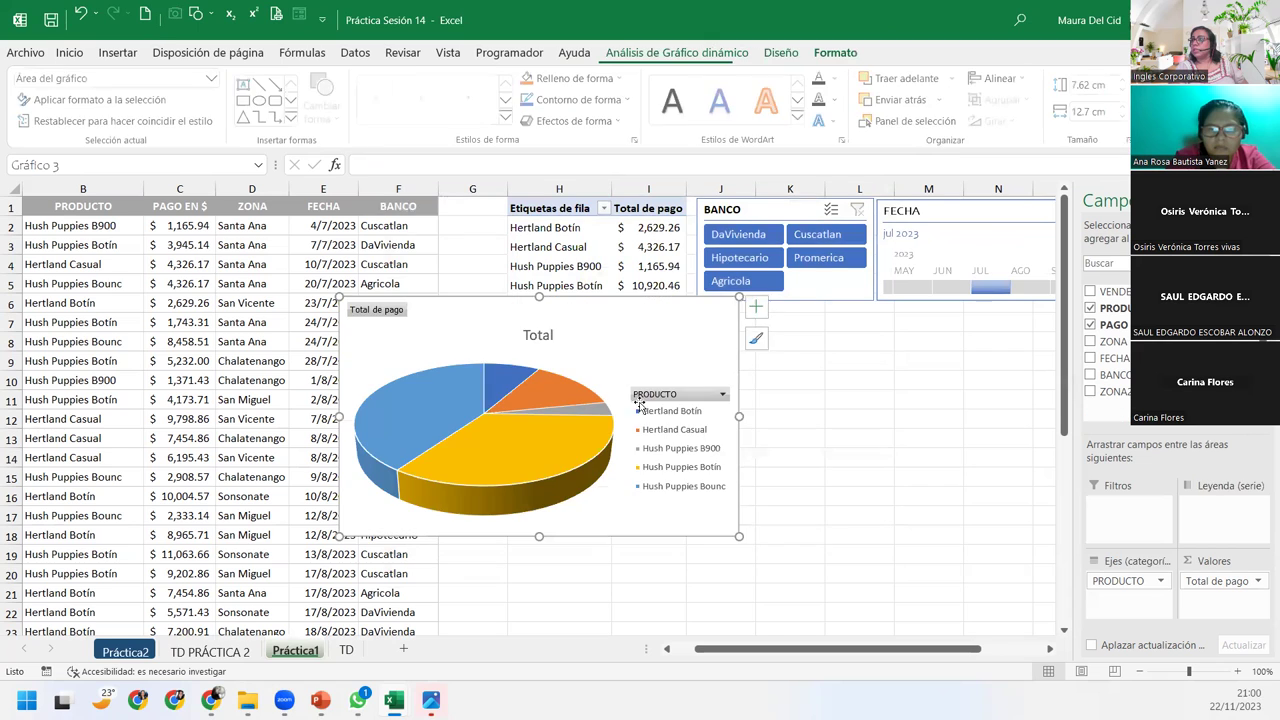
Move the pie chart below the pivot table and apply the eighth Diseño style with TOTAL title
{"action": "mouse_move", "coordinate": [593, 229]}
{"action": "left_mouse_down"}
{"action": "mouse_move", "coordinate": [751, 374]}
{"action": "mouse_move", "coordinate": [774, 363]}
{"action": "mouse_move", "coordinate": [773, 375]}
{"action": "left_mouse_up"}
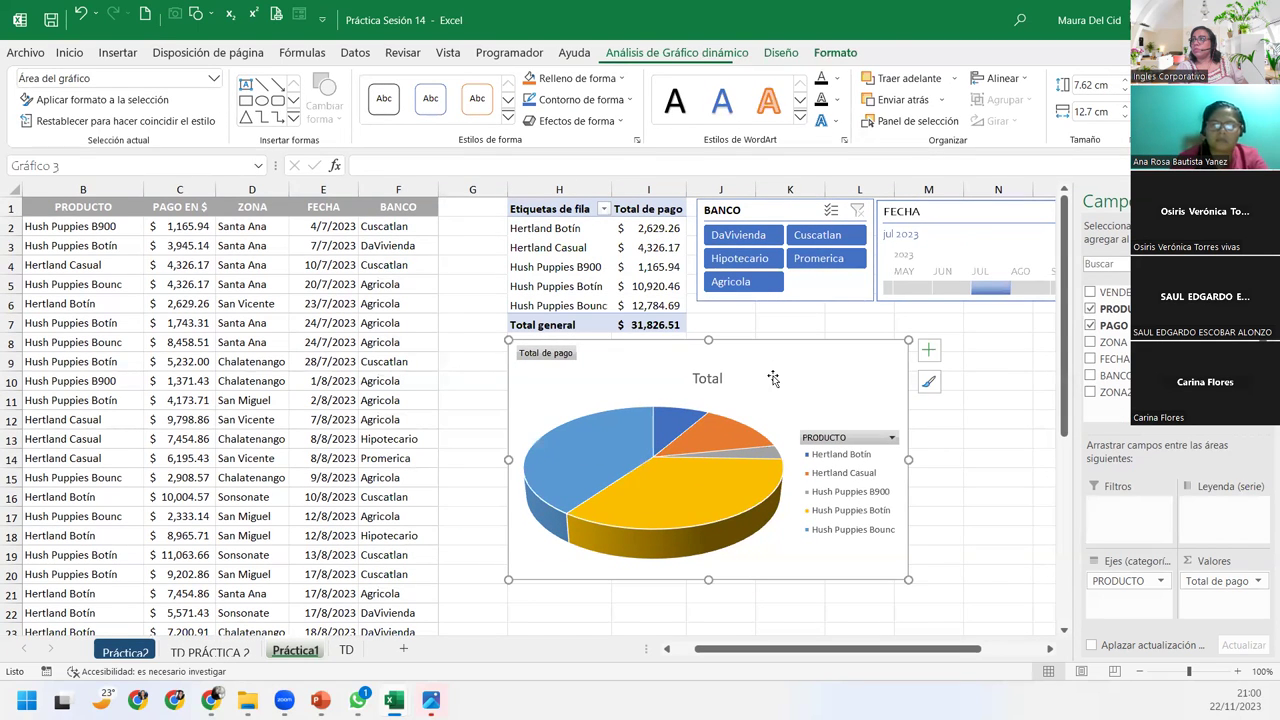
{"action": "left_click", "coordinate": [790, 52]}
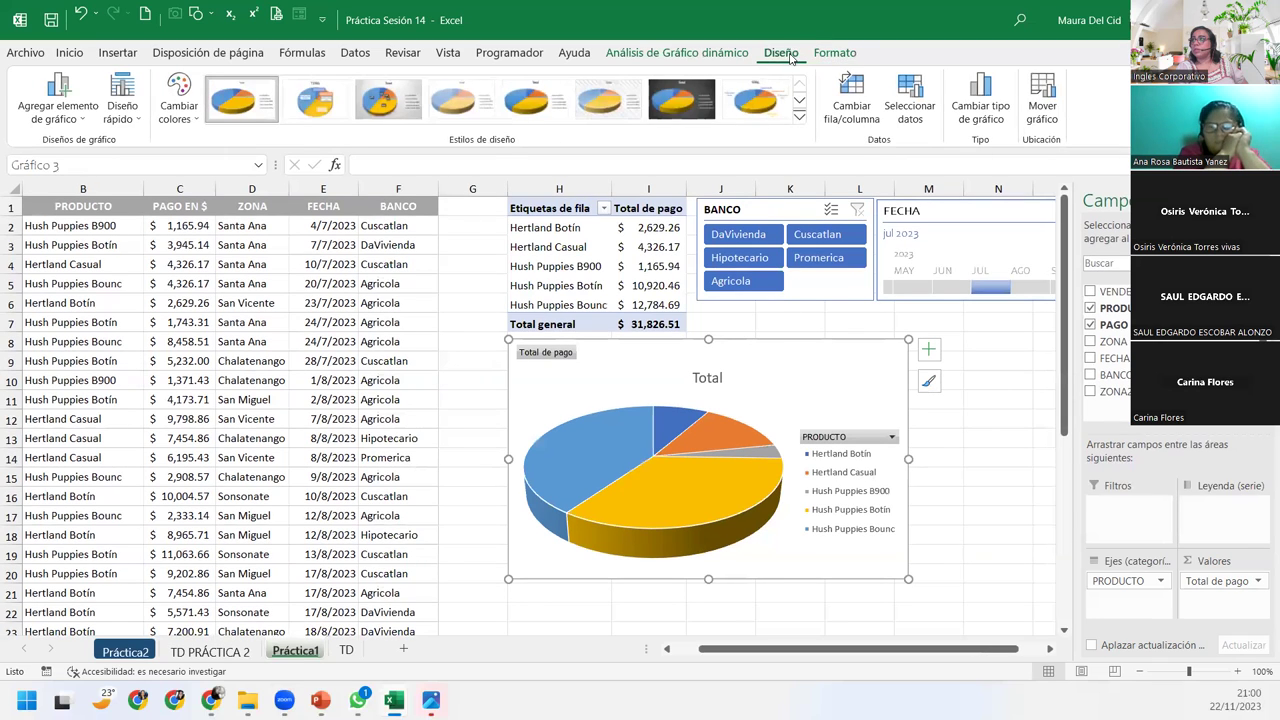
{"action": "left_click", "coordinate": [755, 100]}
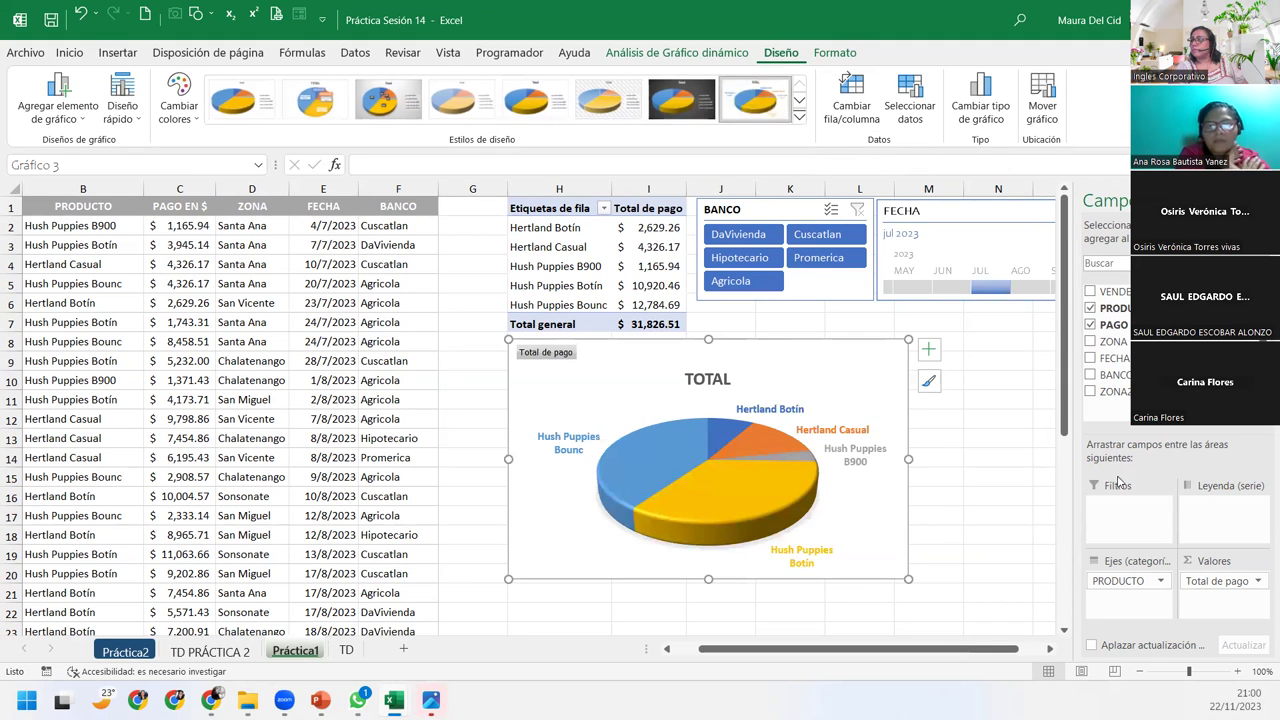
{"action": "left_click", "coordinate": [928, 349]}
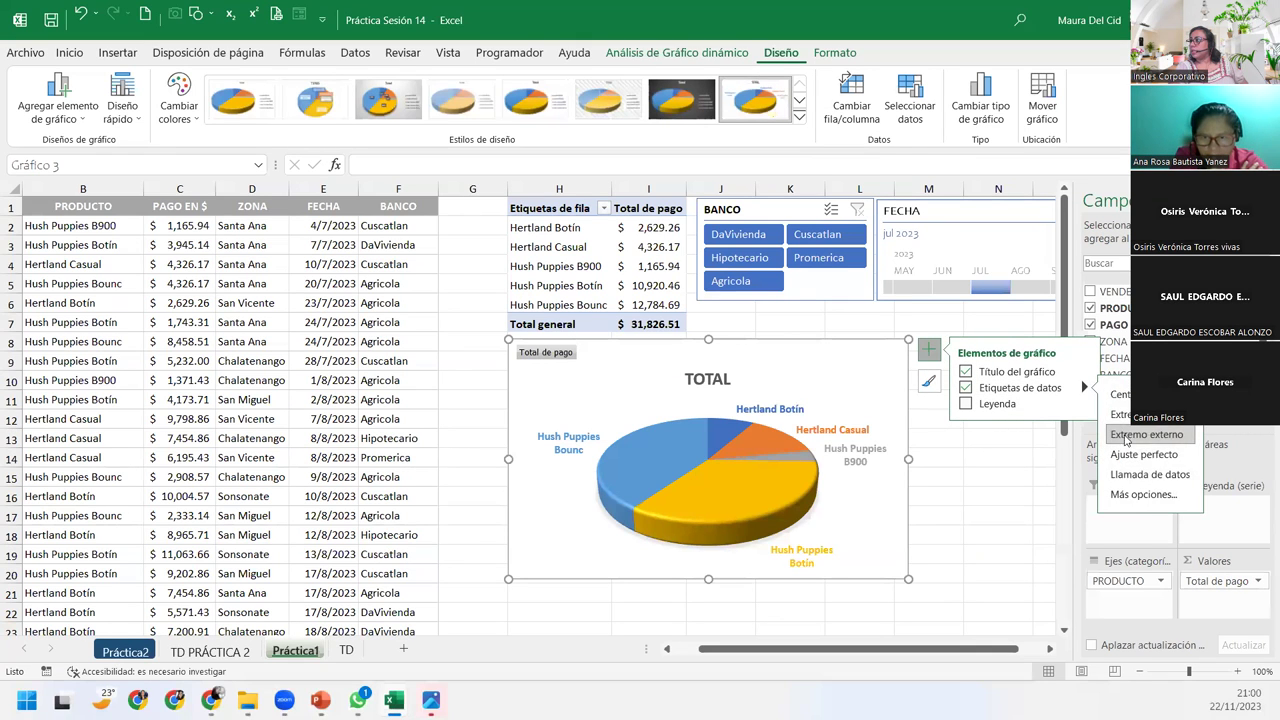
Add Porcentaje to the pie chart's data labels via Más opciones
{"action": "left_click", "coordinate": [1145, 457]}
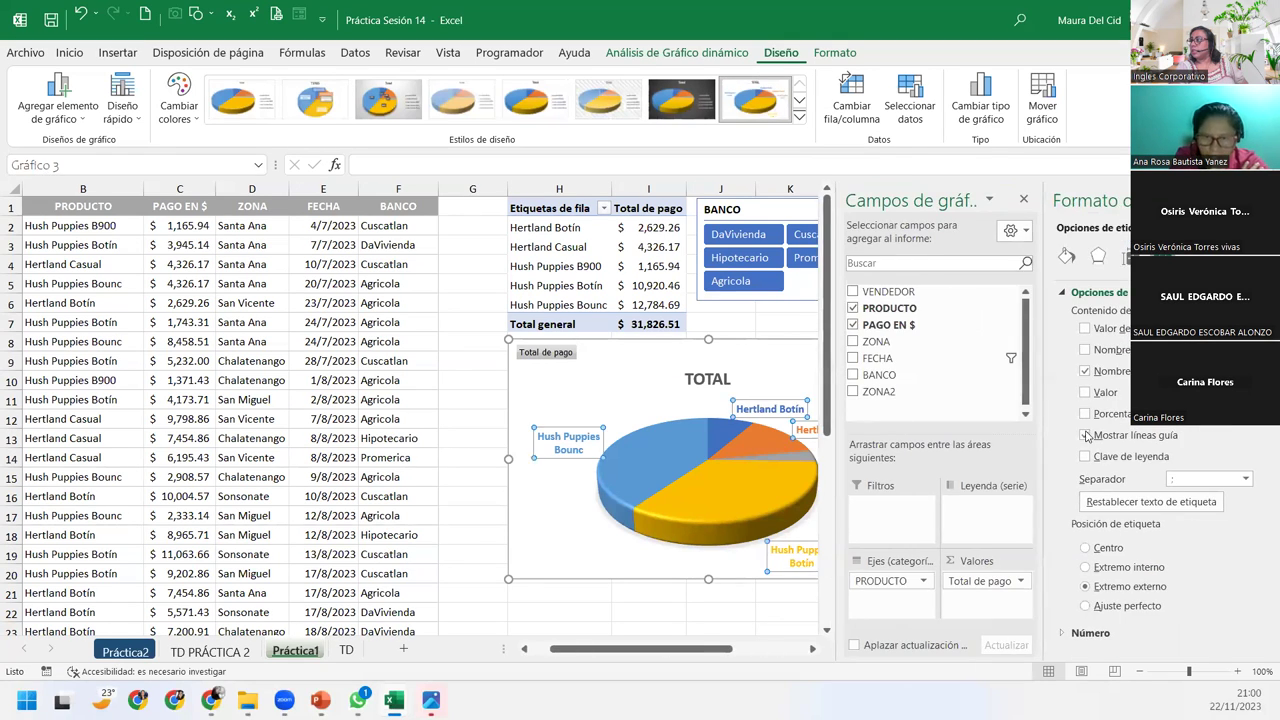
{"action": "left_click", "coordinate": [1085, 414]}
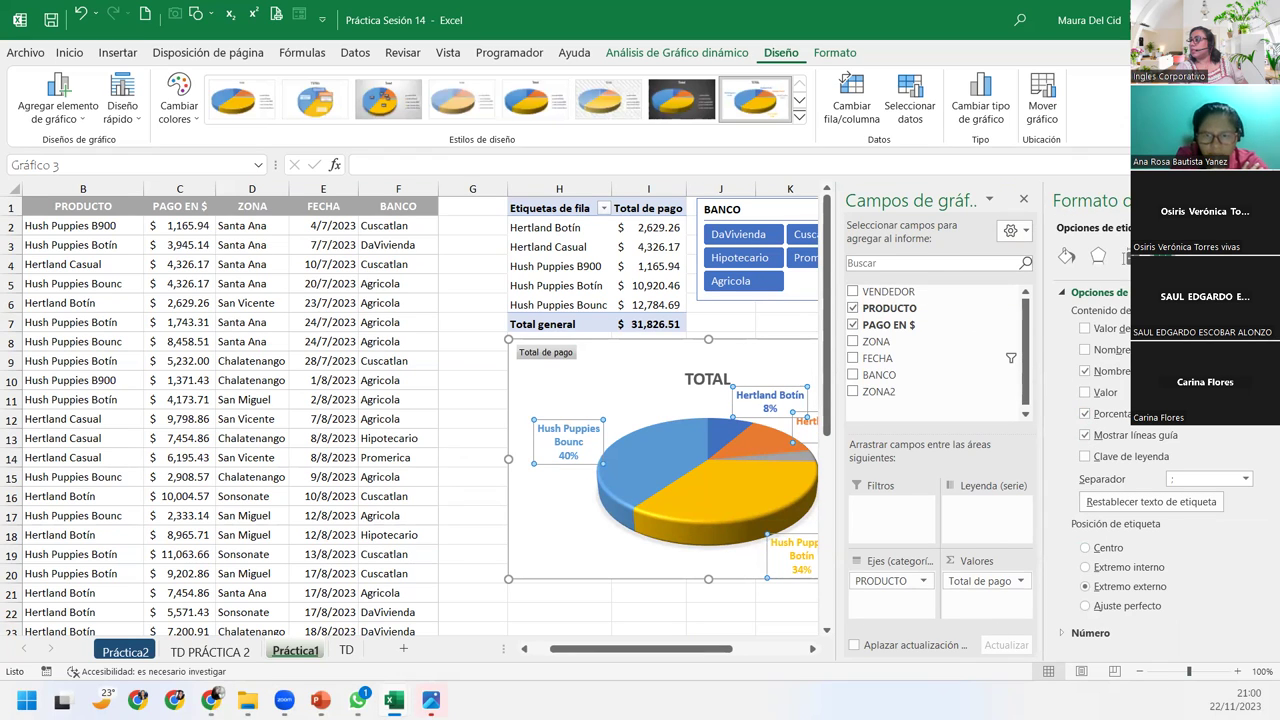
{"action": "left_click", "coordinate": [1268, 200]}
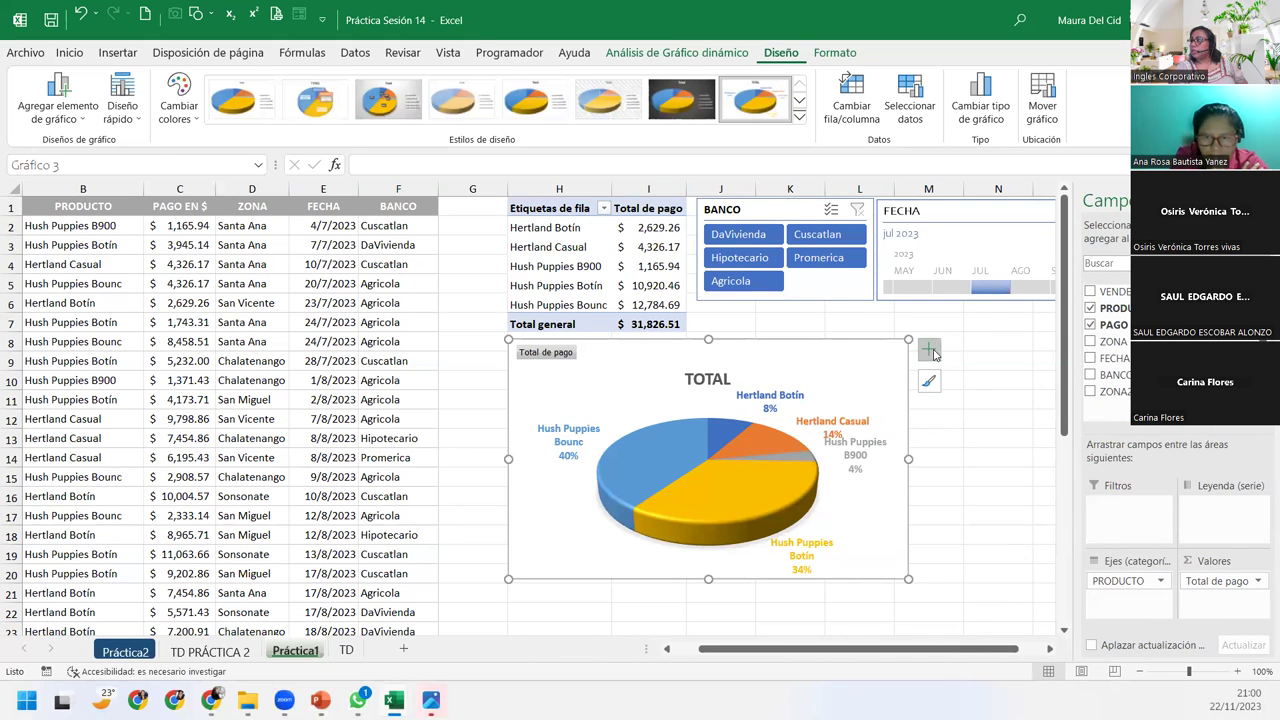
Toggle the chart legend on and back off, leaving the pie without a legend
{"action": "left_click", "coordinate": [929, 350]}
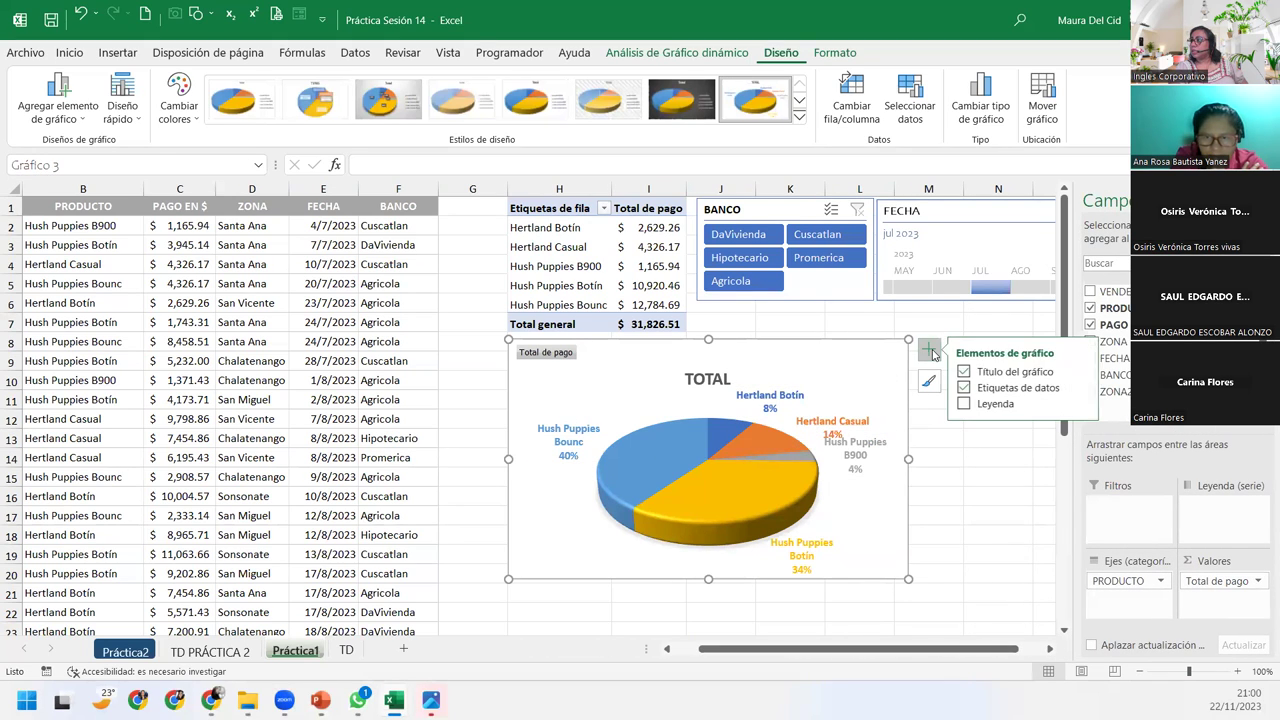
{"action": "left_click", "coordinate": [985, 408]}
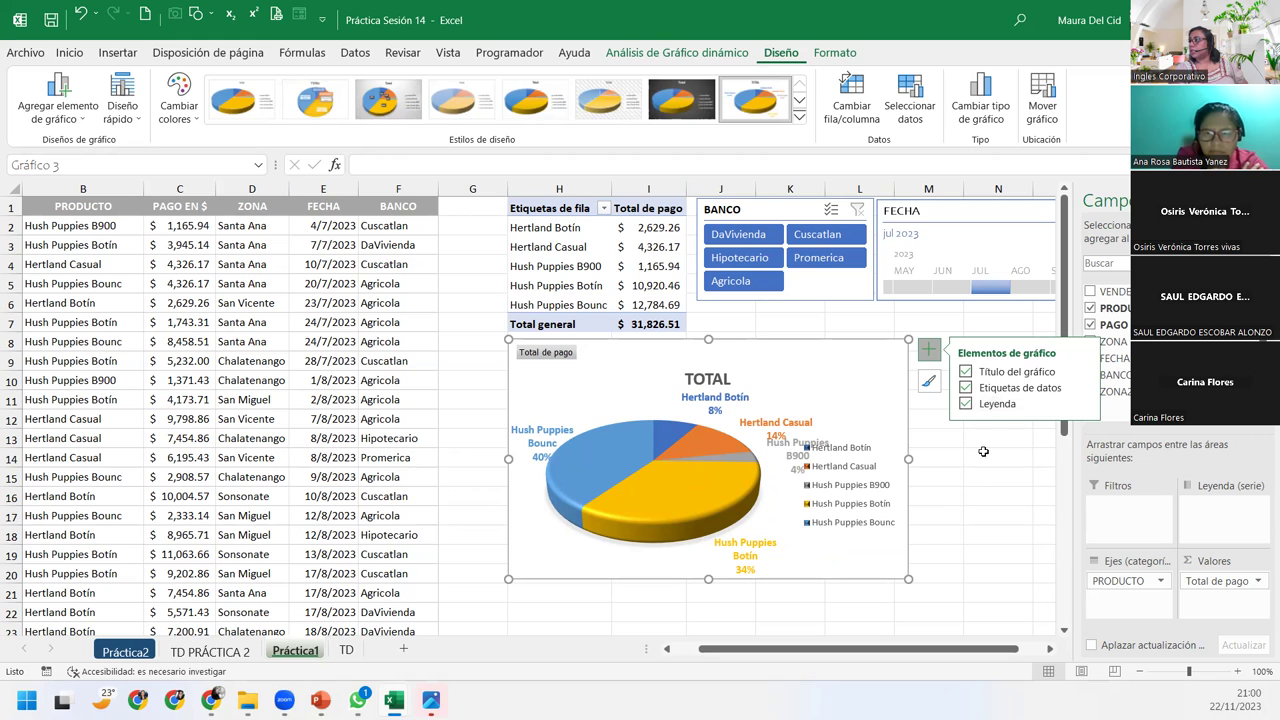
{"action": "left_click", "coordinate": [967, 404]}
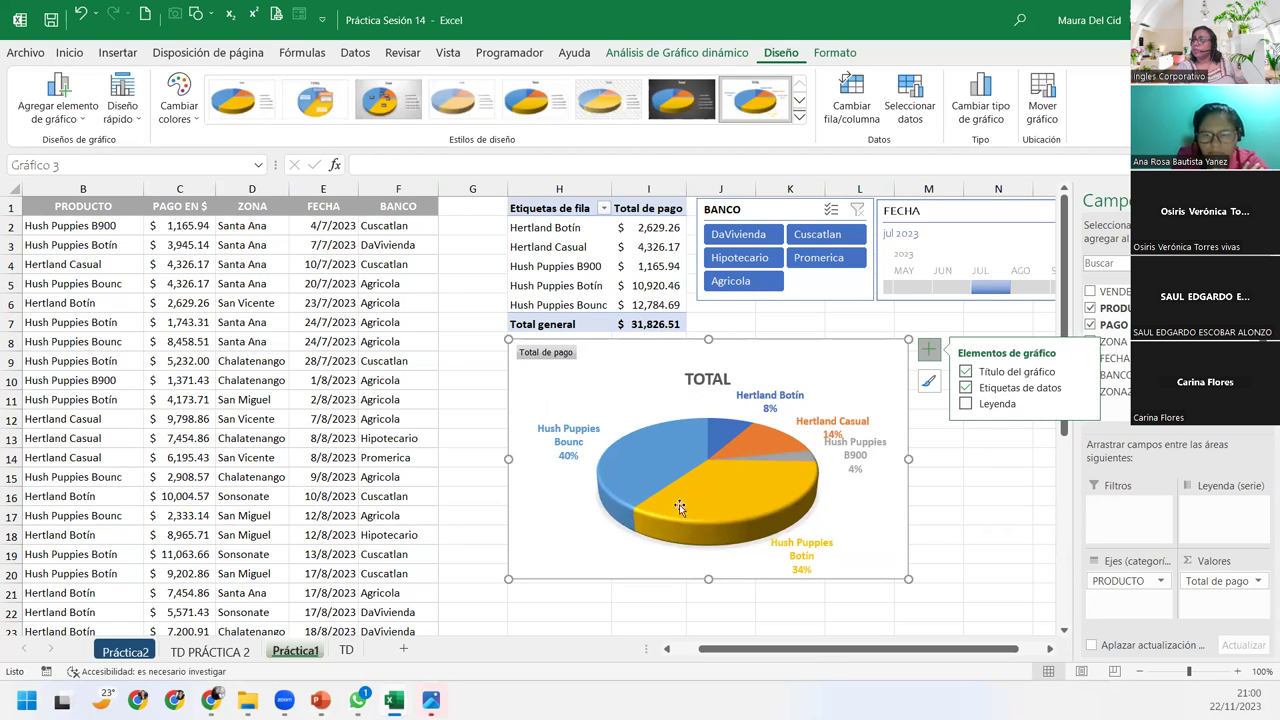
{"action": "left_click", "coordinate": [790, 463]}
{"action": "left_click", "coordinate": [602, 559]}
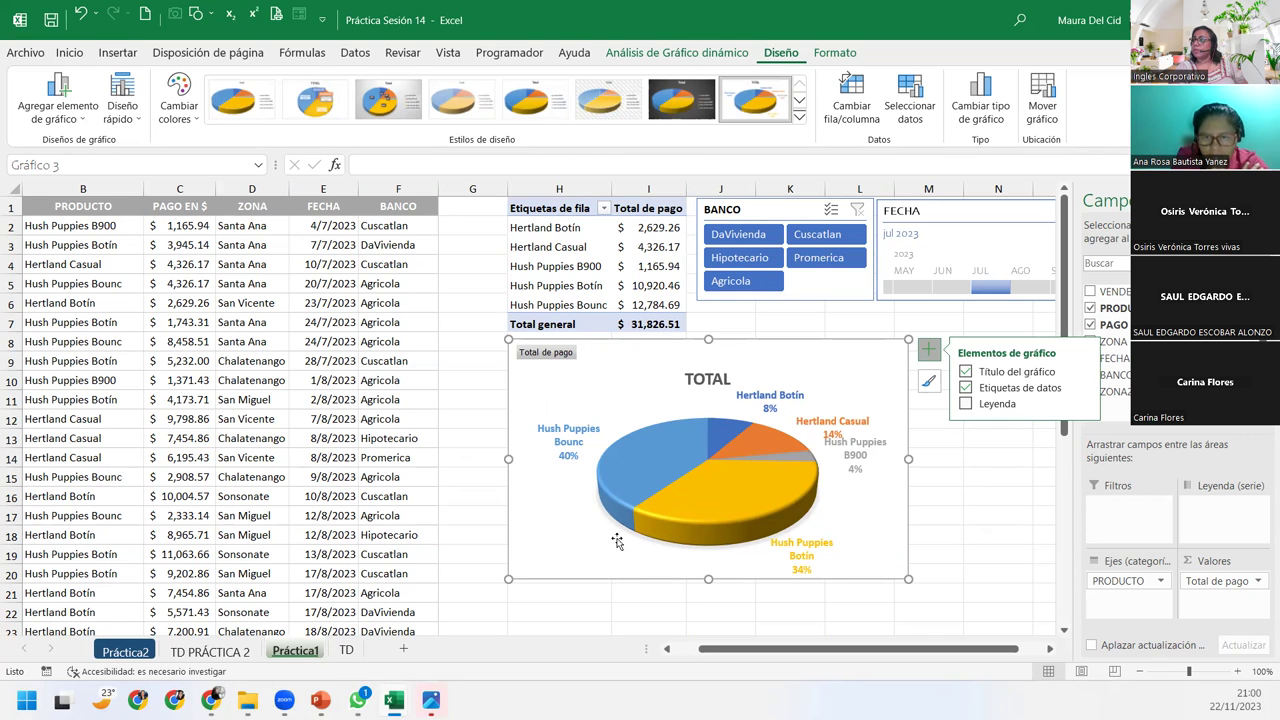
{"action": "left_click", "coordinate": [734, 233]}
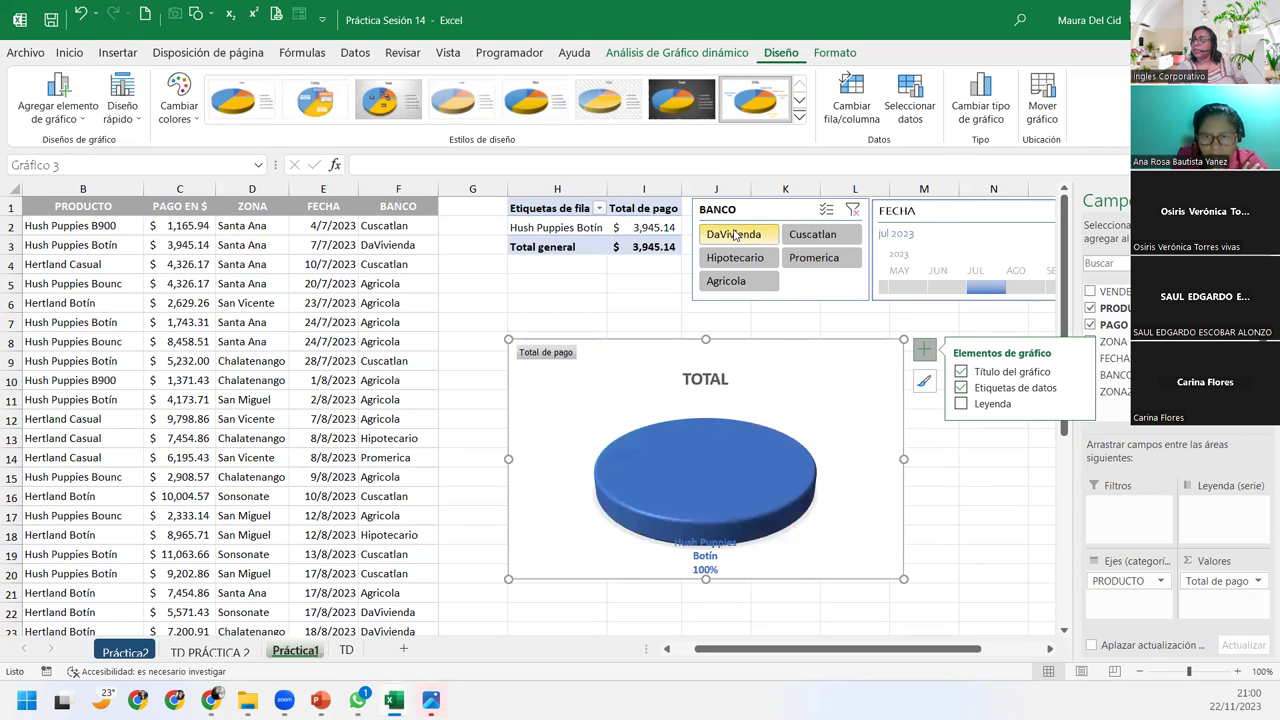
{"action": "left_click", "coordinate": [741, 256]}
{"action": "left_click", "coordinate": [818, 257]}
{"action": "left_click", "coordinate": [812, 234]}
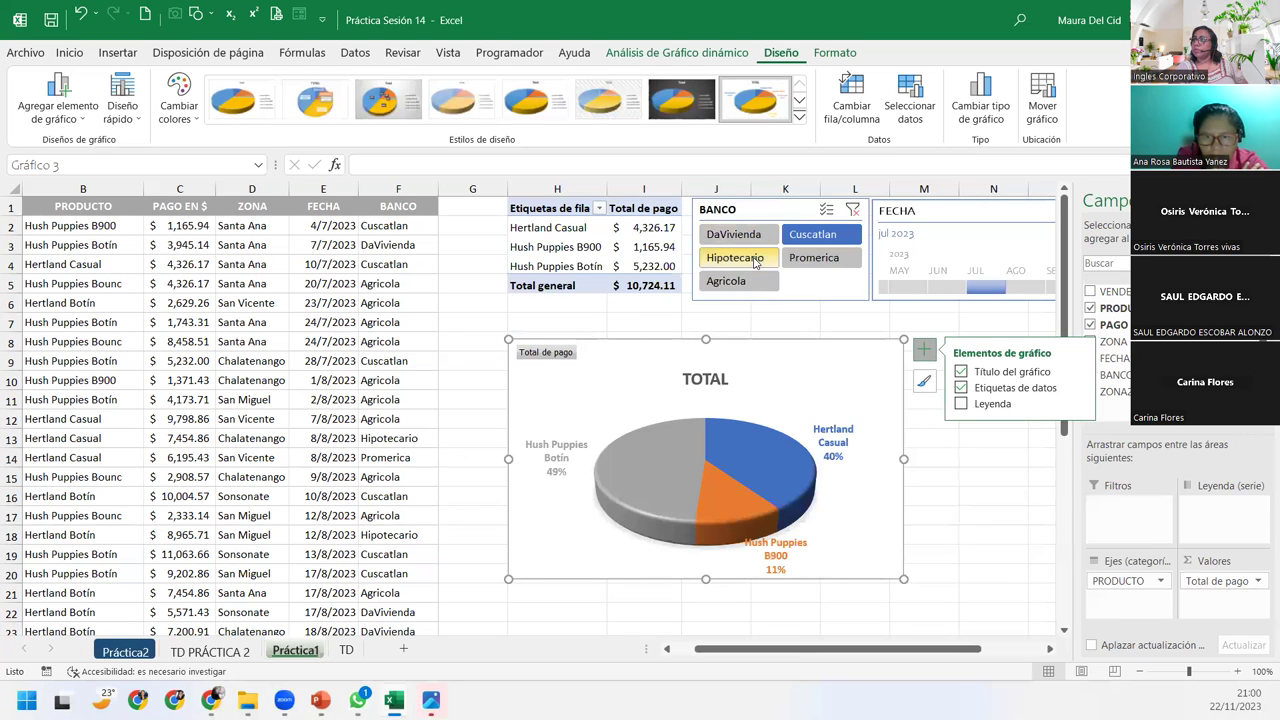
{"action": "left_click", "coordinate": [735, 257]}
{"action": "left_click", "coordinate": [806, 258]}
{"action": "left_click", "coordinate": [726, 280]}
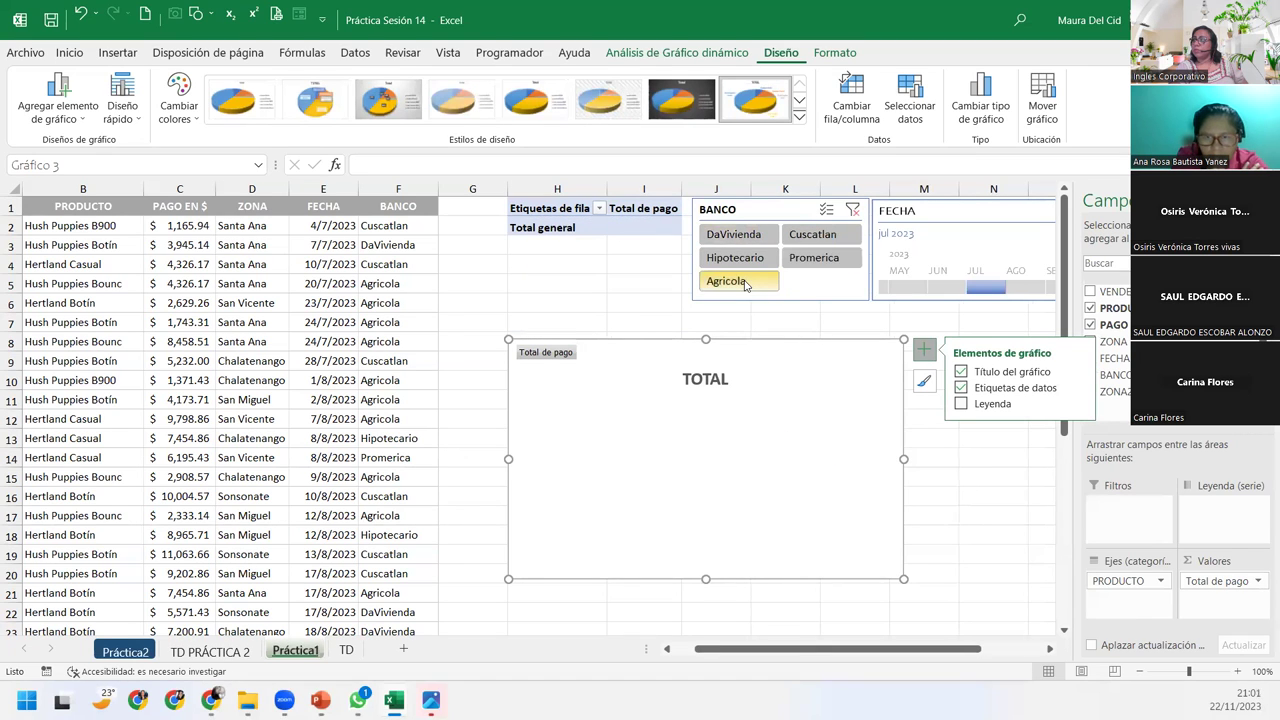
{"action": "left_click", "coordinate": [811, 240]}
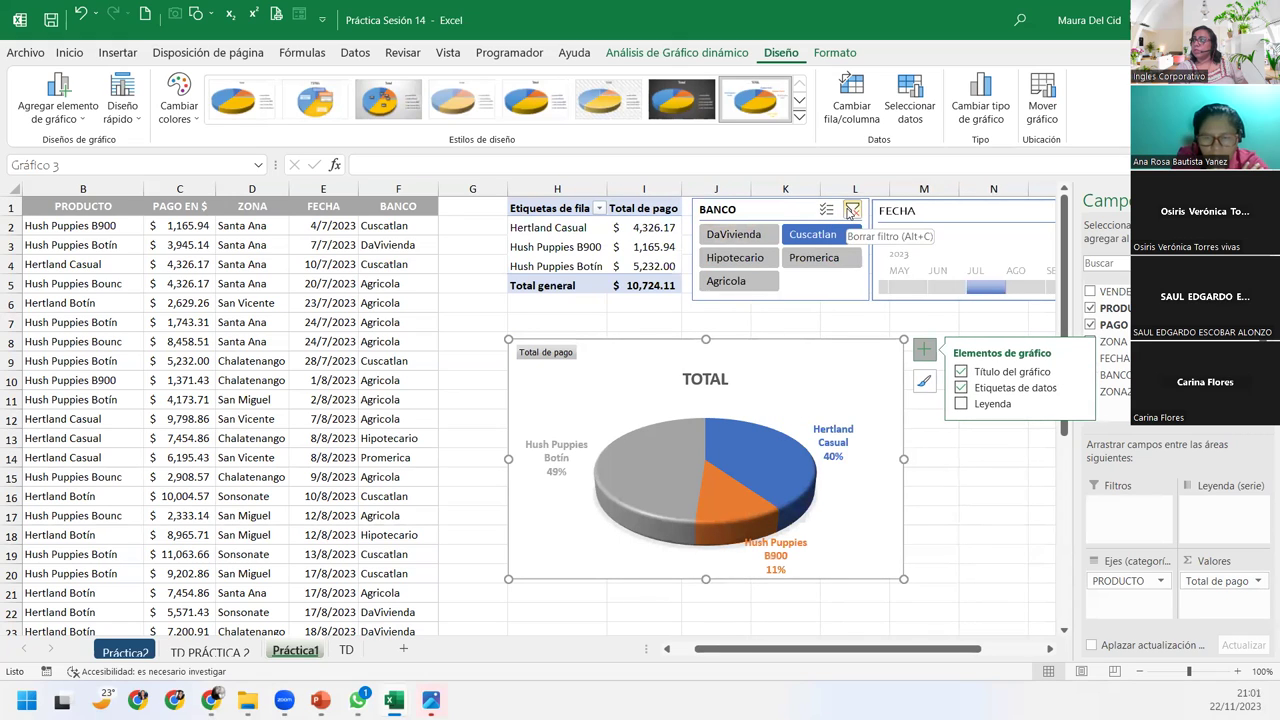
{"action": "left_click", "coordinate": [851, 212]}
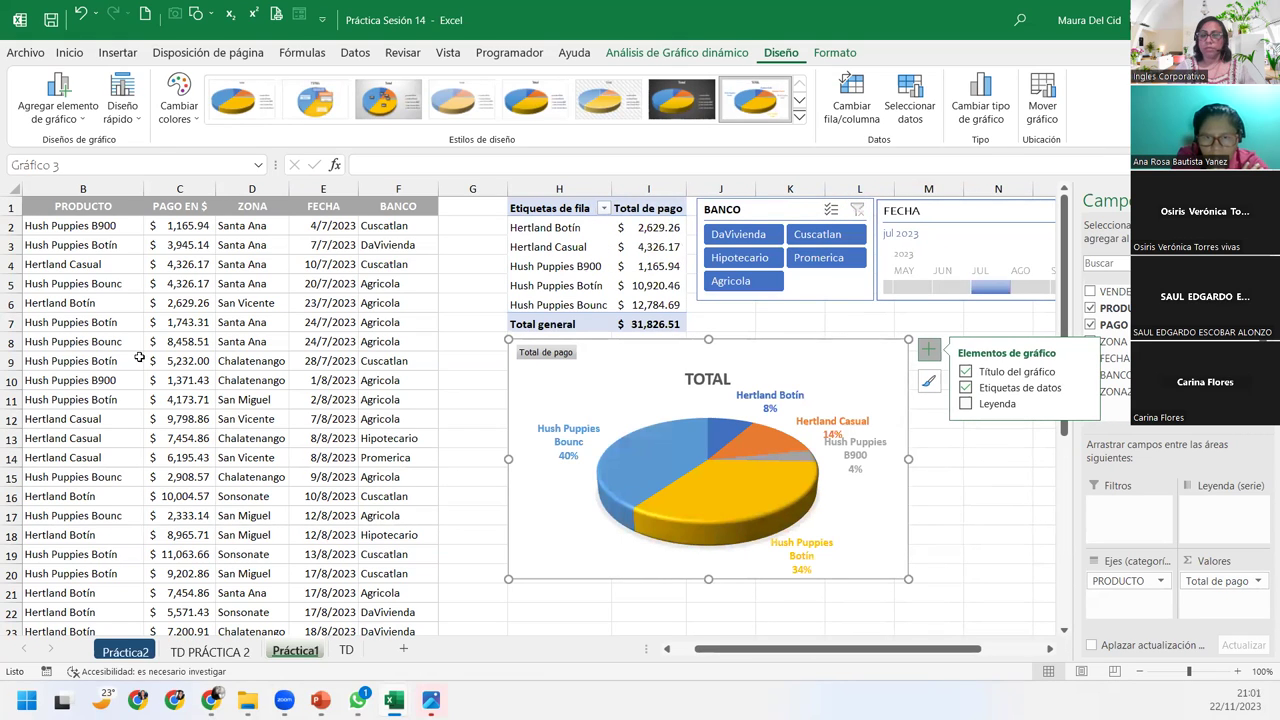